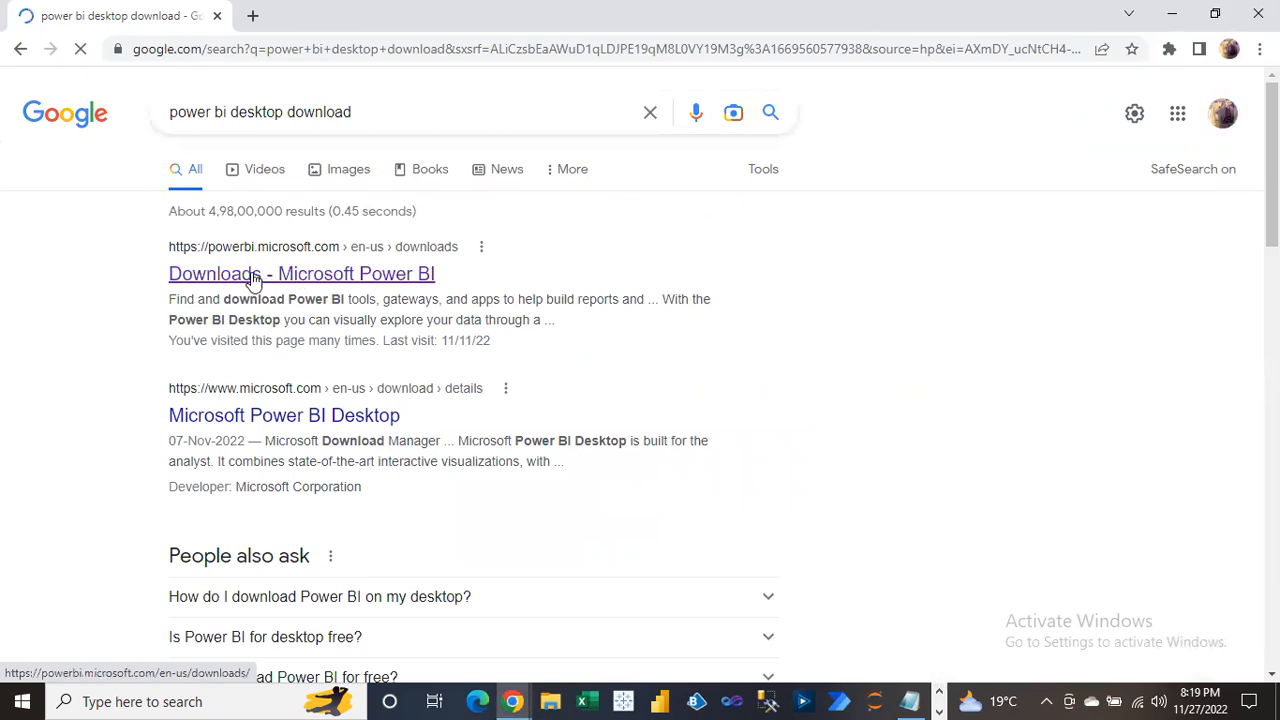
# Open Microsoft's Power BI downloads page from the search results and open the Power BI Desktop download in Microsoft Store
pyautogui.click(276, 279)
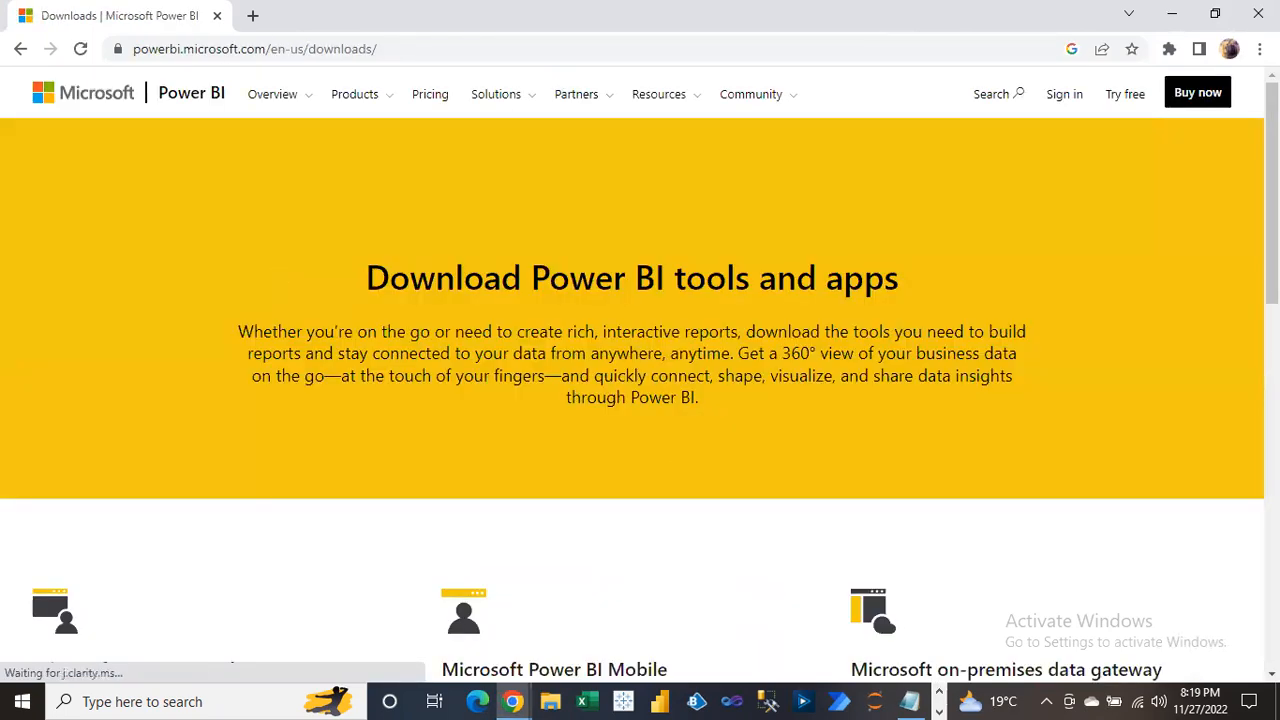
pyautogui.scroll(-3, 640, 400)
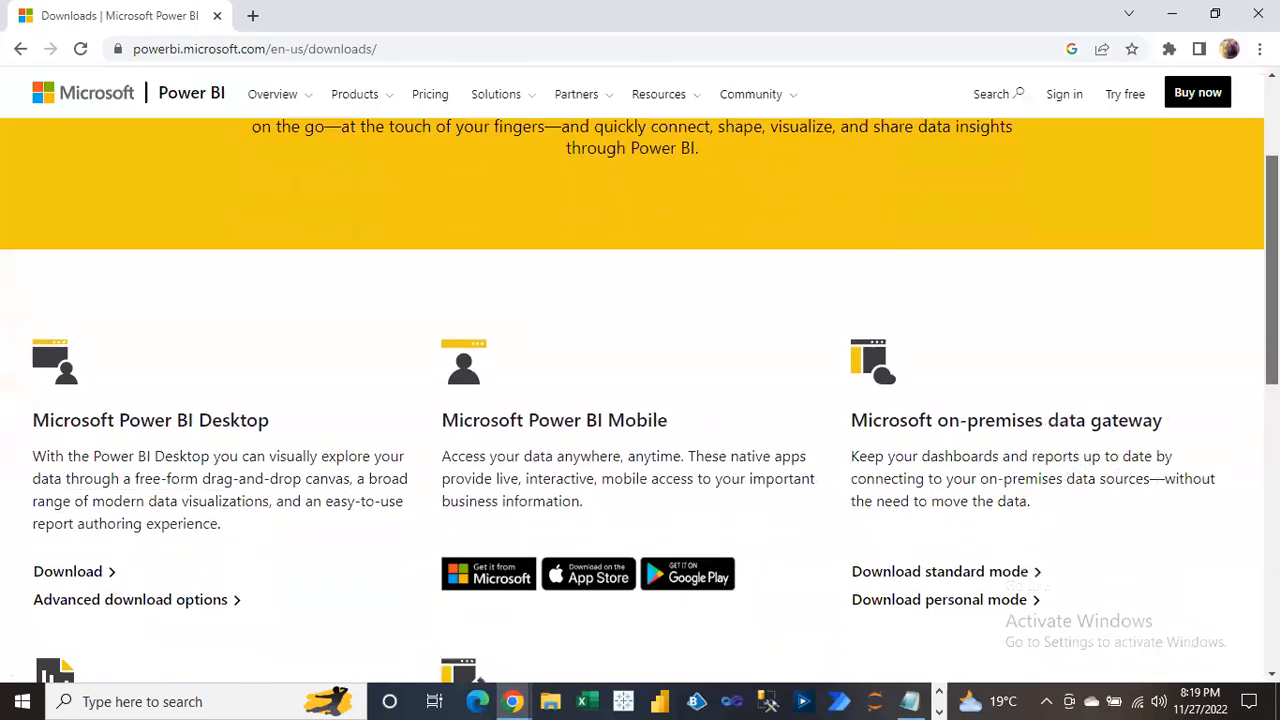
pyautogui.scroll(-2, 640, 400)
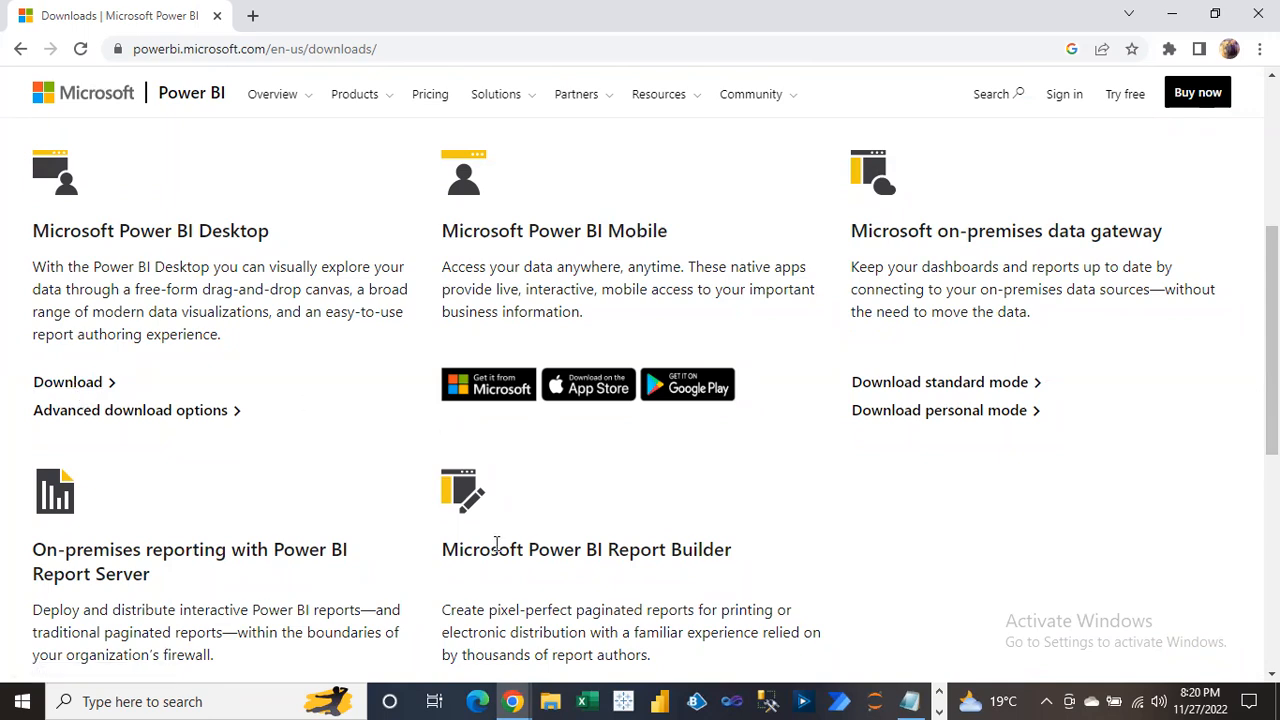
pyautogui.click(66, 382)
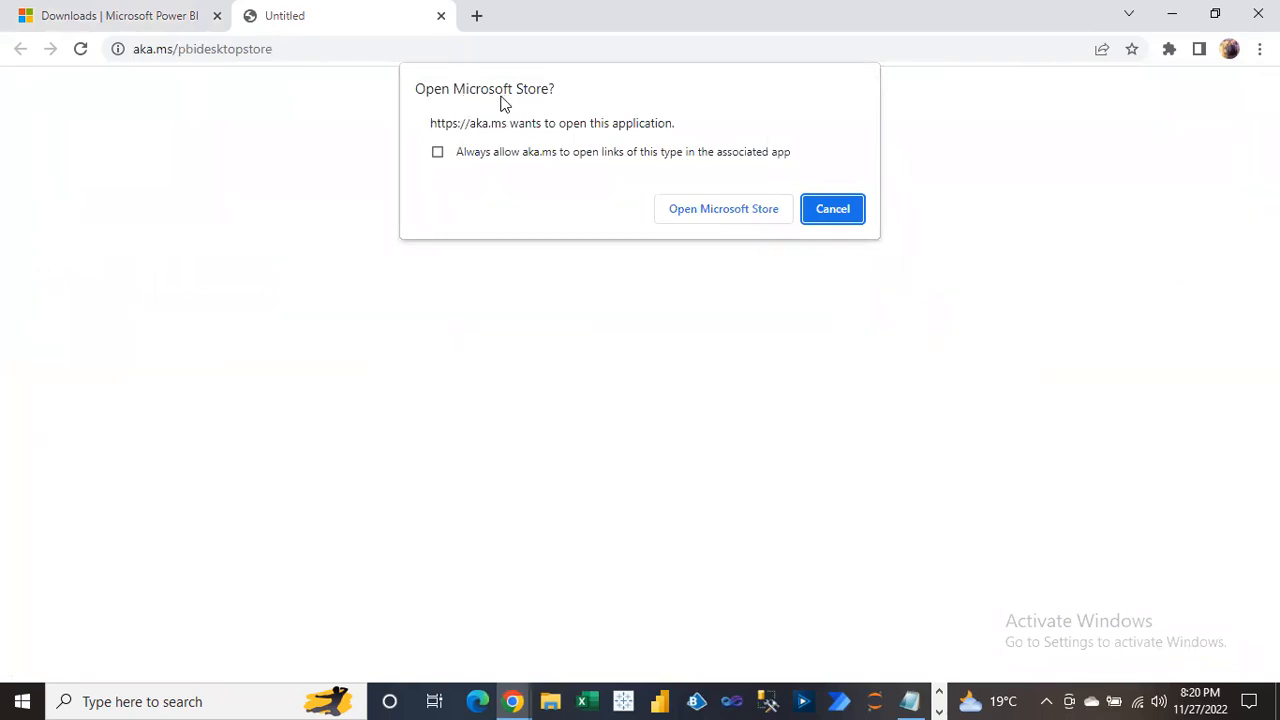
pyautogui.click(733, 218)
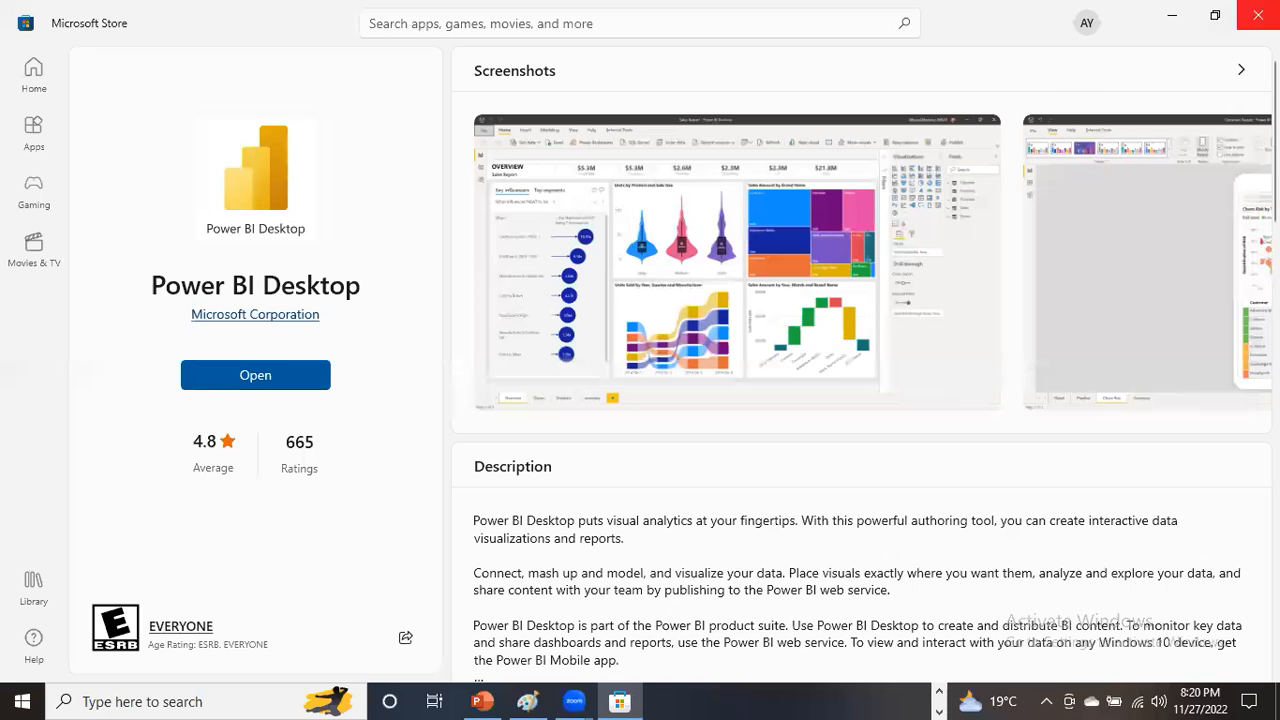
# Search the installed programs for "power" and launch Power BI Desktop
pyautogui.click(1258, 15)
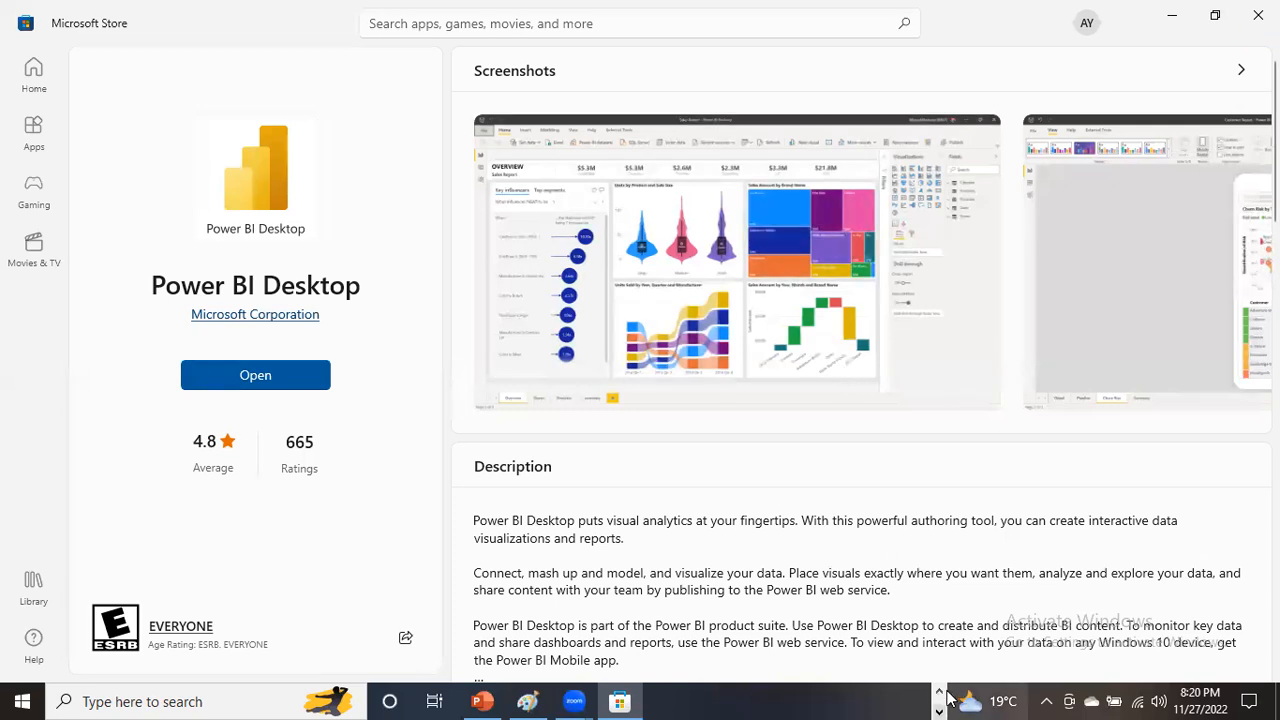
pyautogui.click(243, 699)
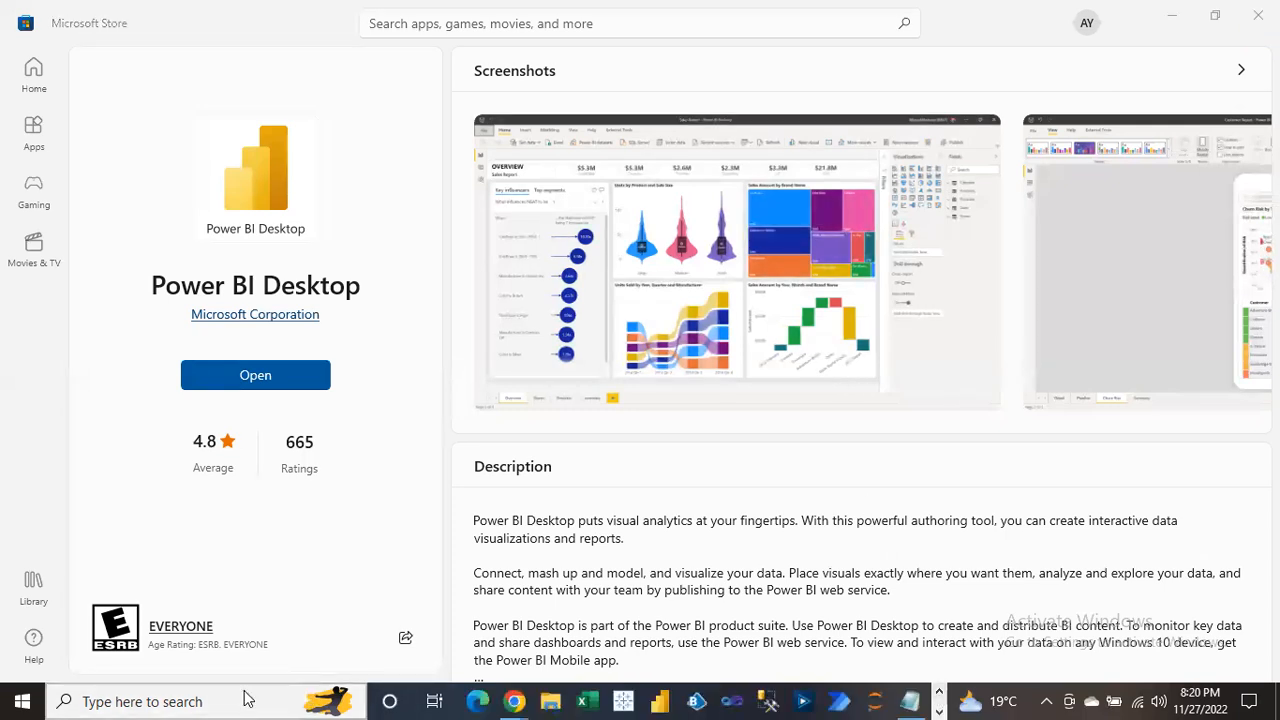
pyautogui.write('power')
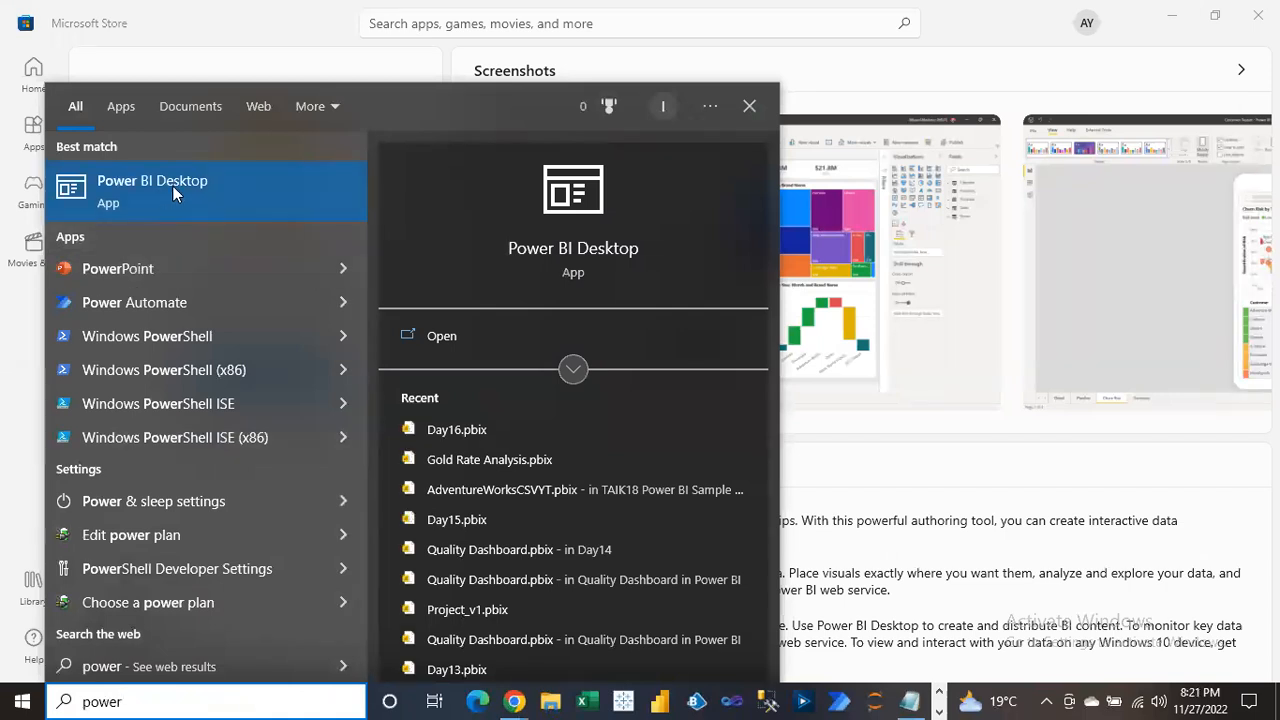
pyautogui.click(935, 83)
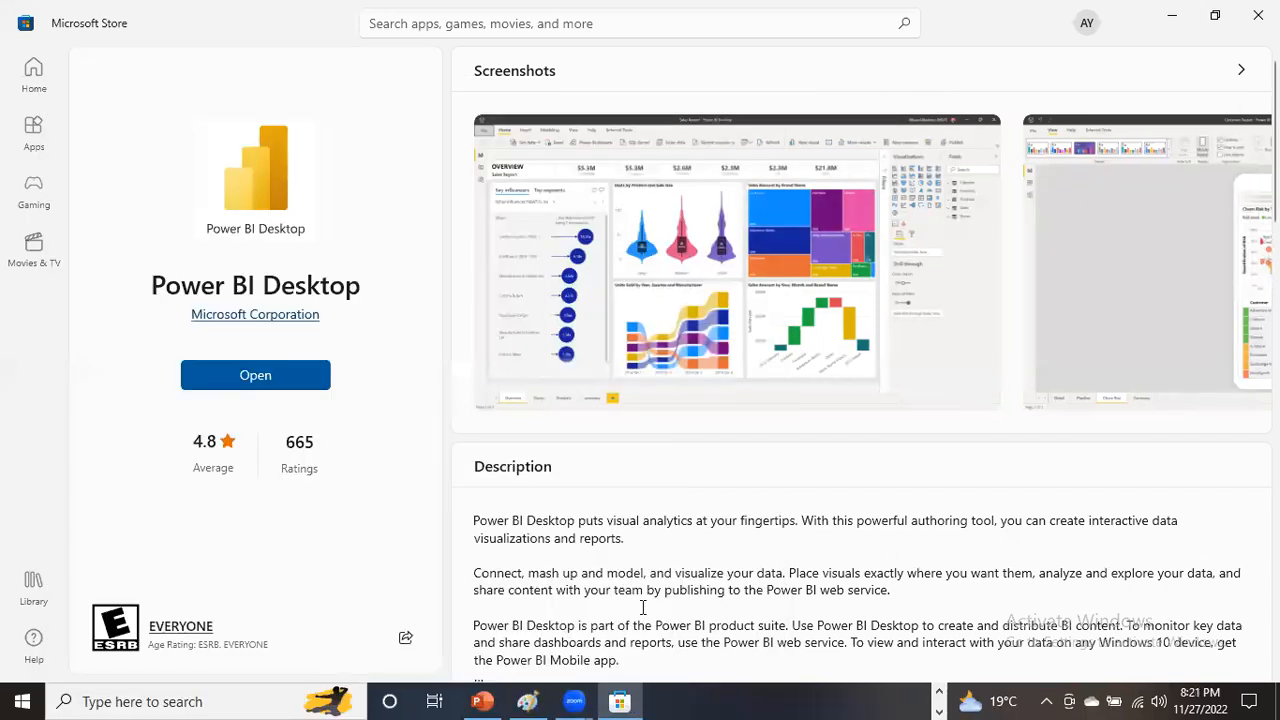
pyautogui.click(938, 692)
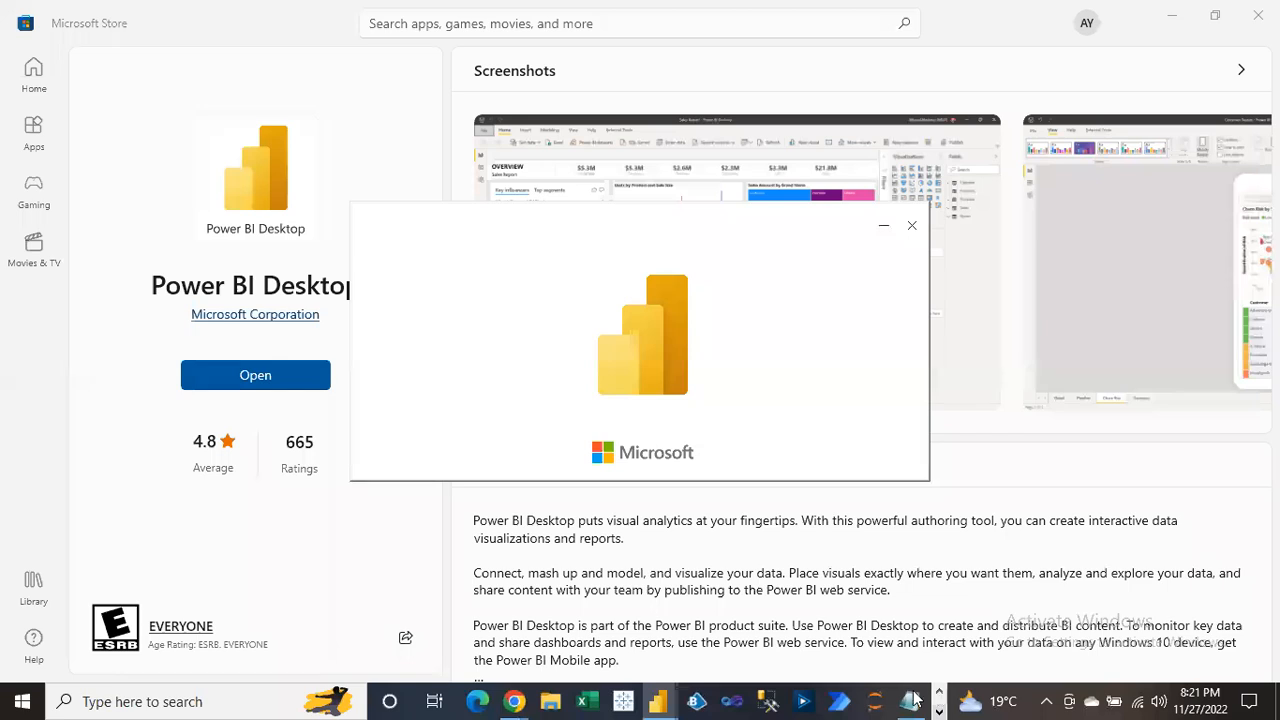
# Switch to the Day1.txt notes in Notepad and highlight "2-PowerBI Services" and the trial version's "60 days" for review
pyautogui.click(911, 701)
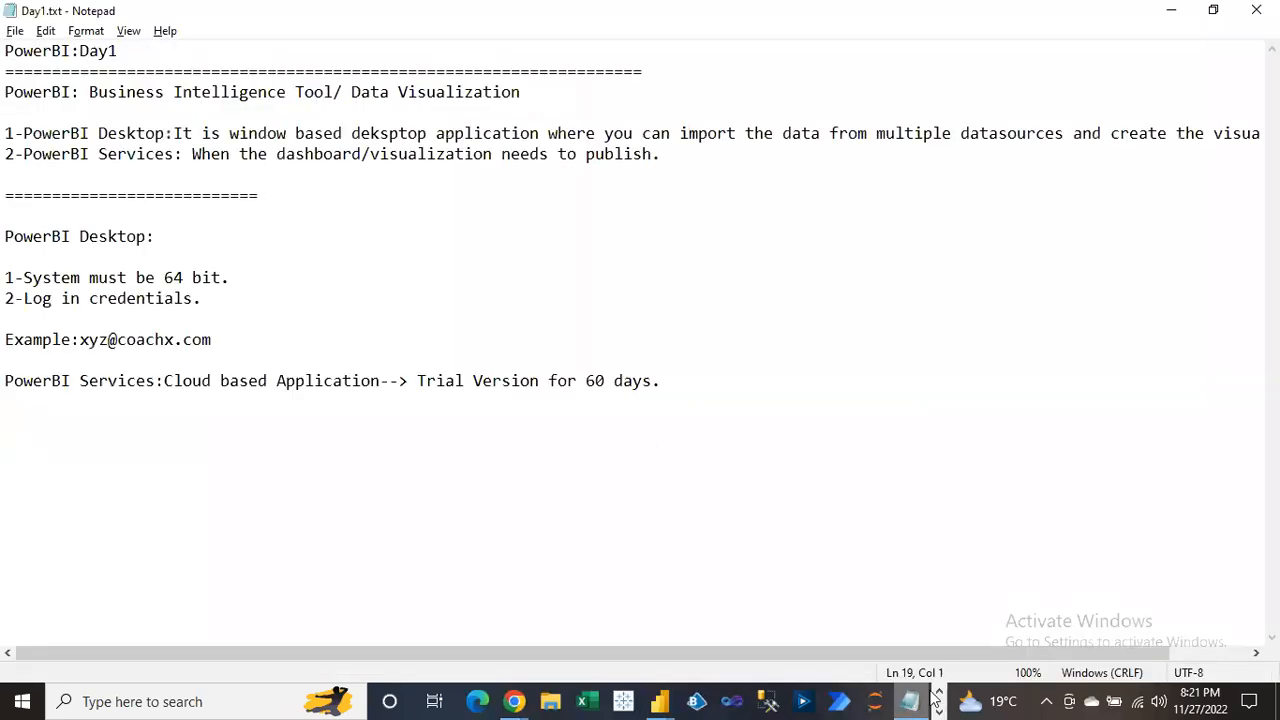
pyautogui.click(938, 708)
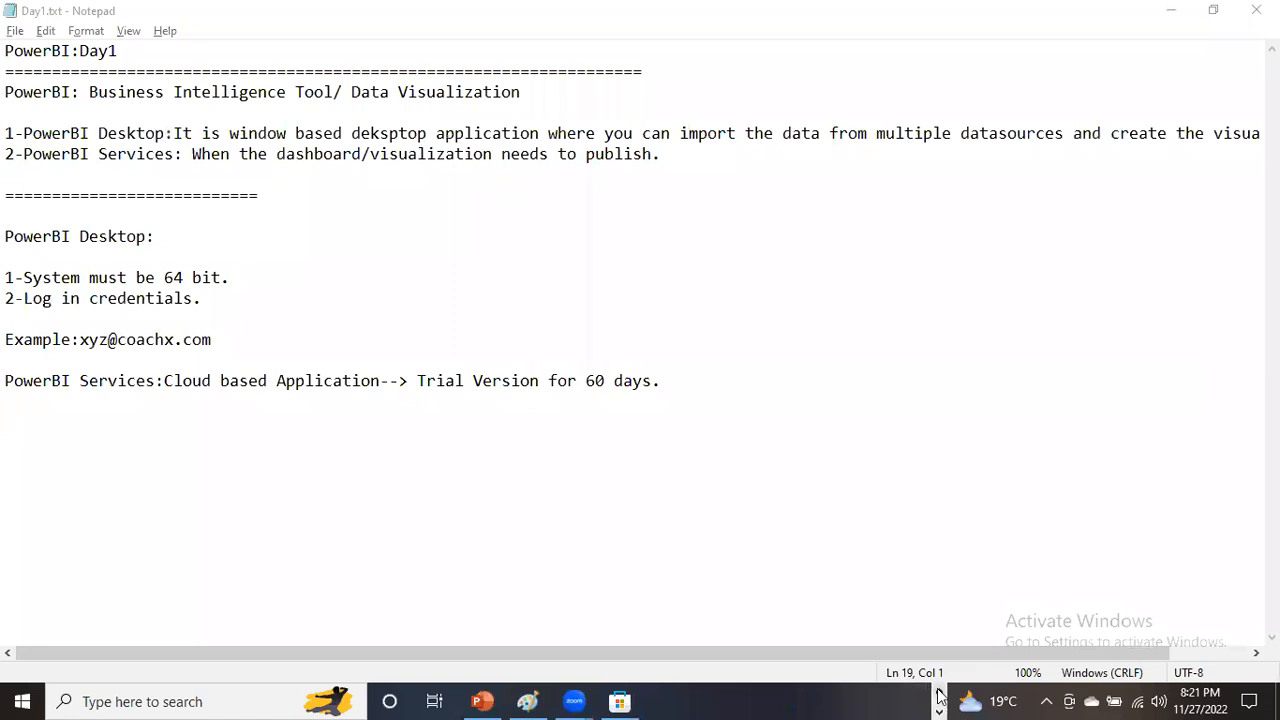
pyautogui.click(938, 691)
pyautogui.moveTo(657, 701)
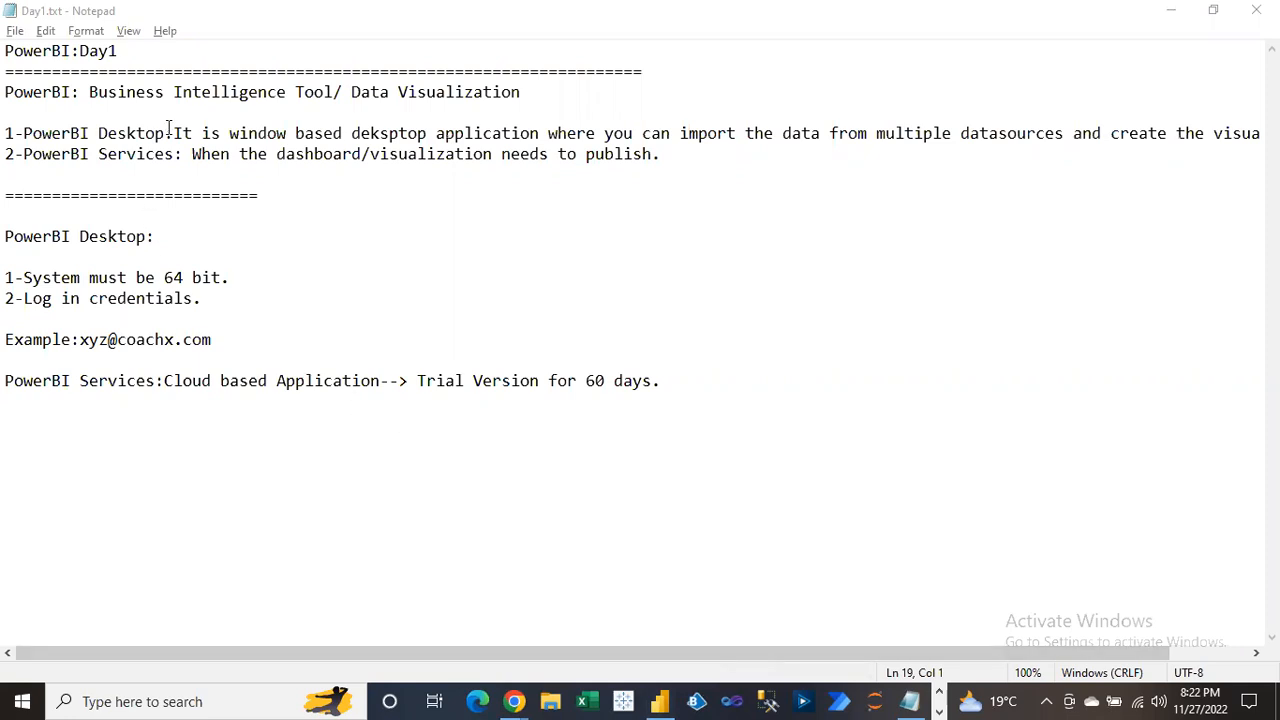
pyautogui.moveTo(175, 154); pyautogui.dragTo(4, 154)
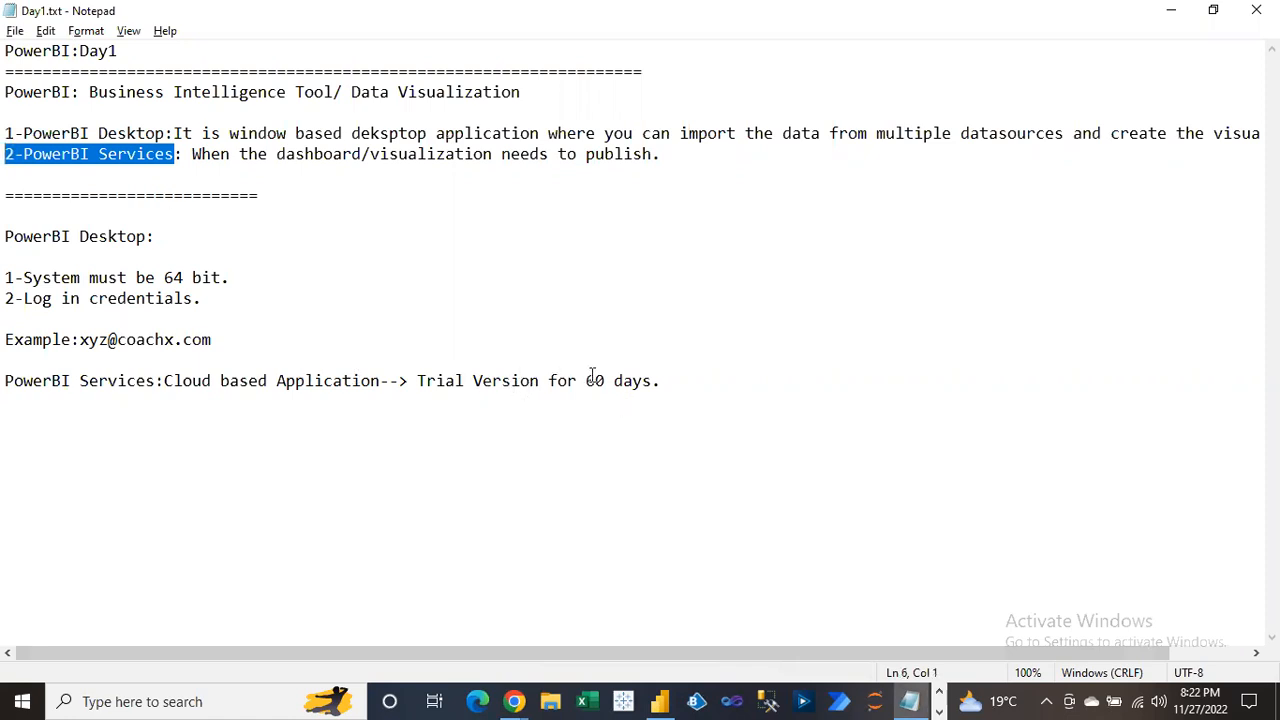
pyautogui.moveTo(595, 380); pyautogui.dragTo(655, 380)
pyautogui.click(655, 380)
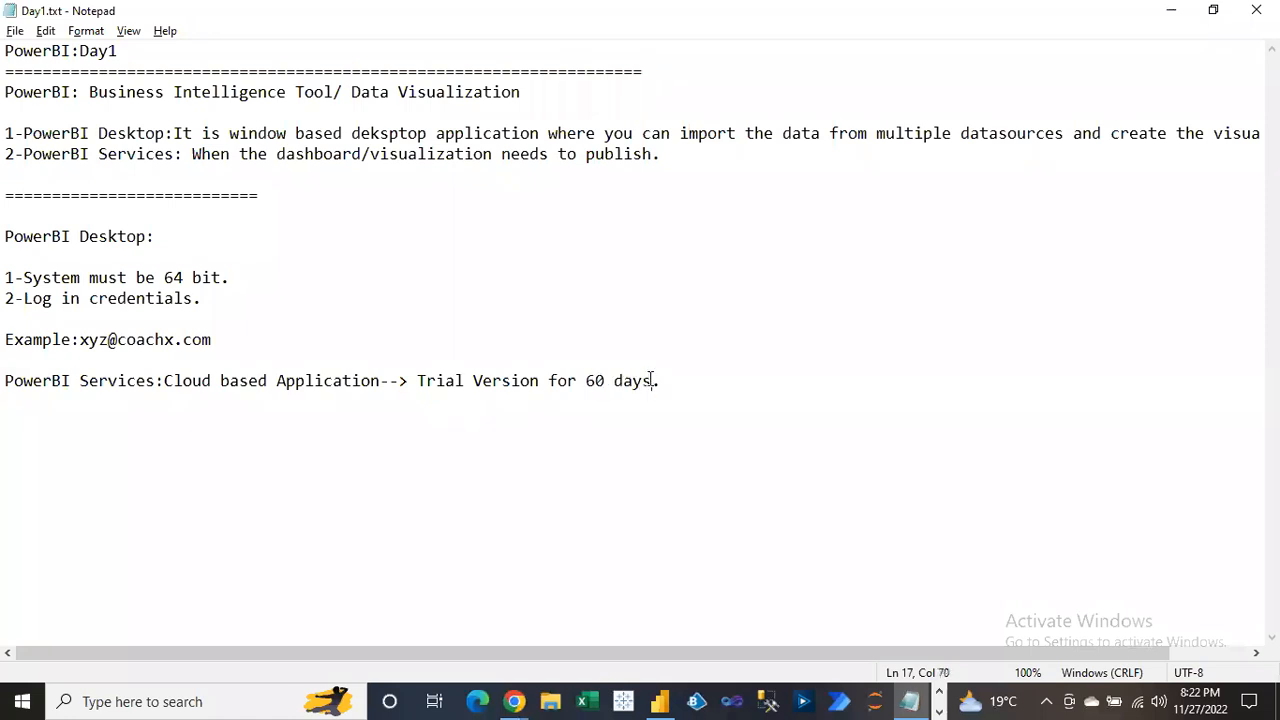
pyautogui.keyDown('shift'); pyautogui.click(584, 379); pyautogui.keyUp('shift')
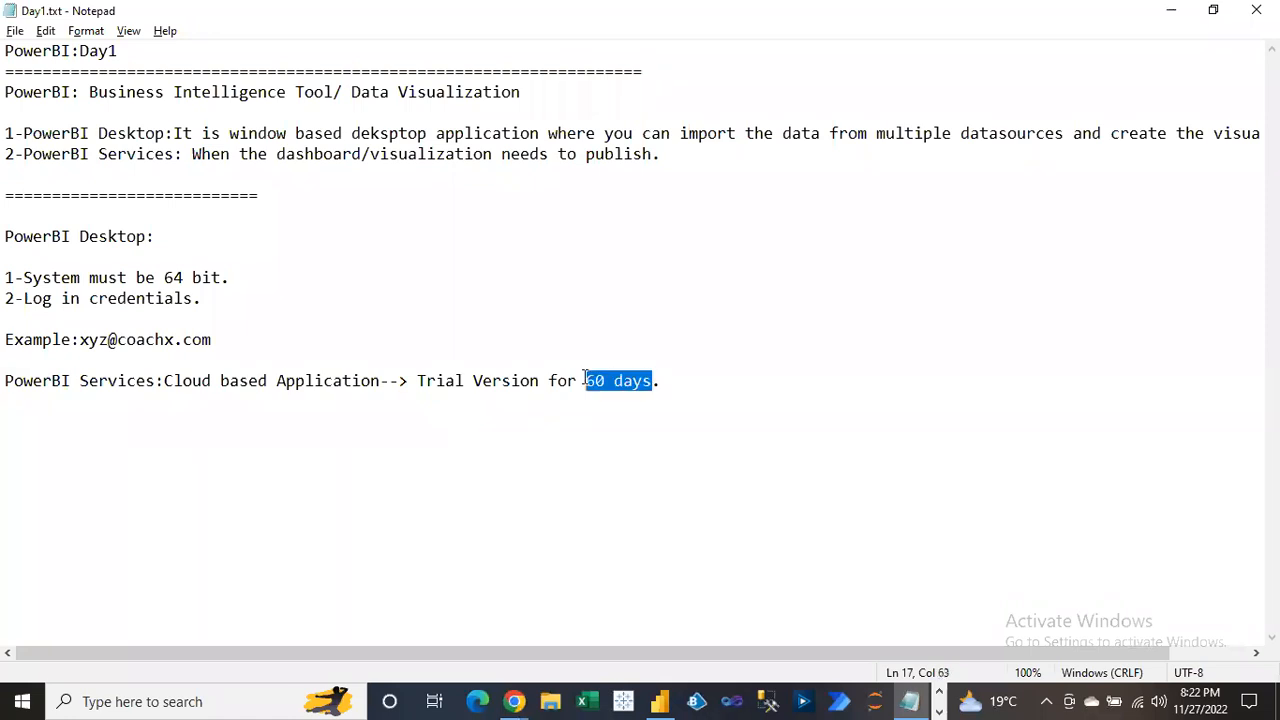
pyautogui.click(586, 379)
pyautogui.click(592, 429)
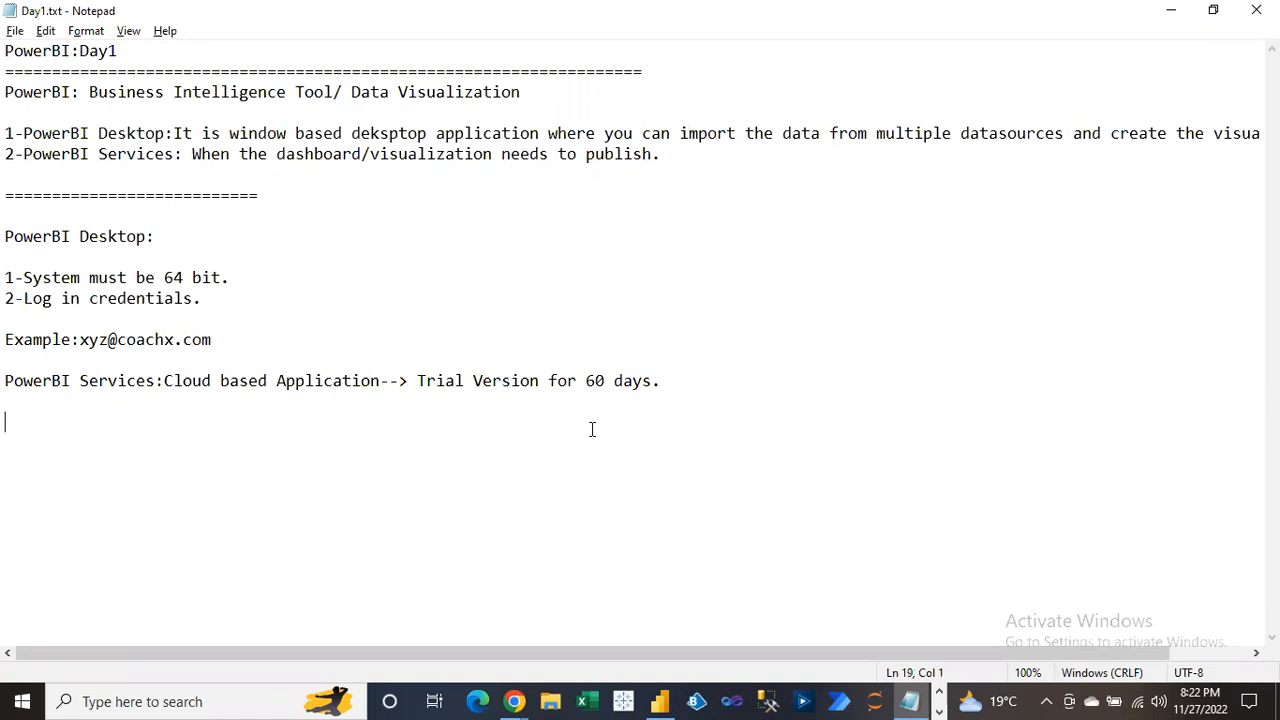
# Switch to Power BI Desktop and dismiss its start screen to reach the blank report
pyautogui.click(664, 699)
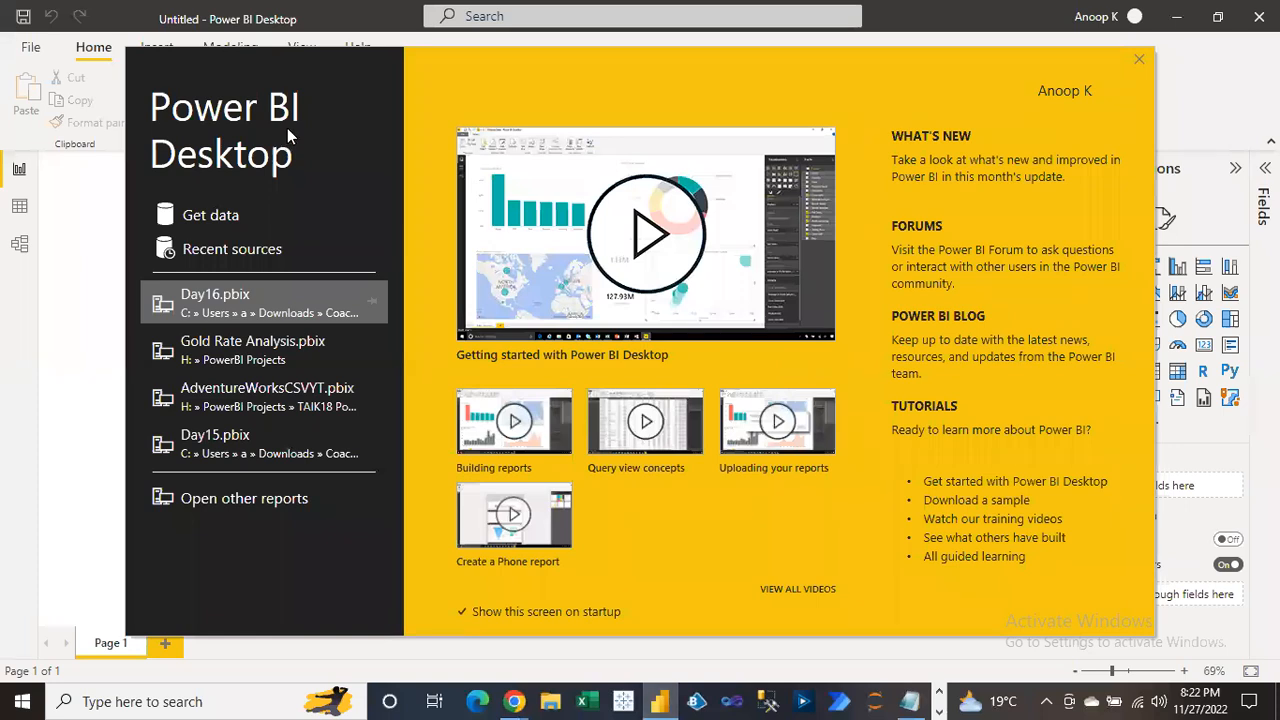
pyautogui.click(1140, 64)
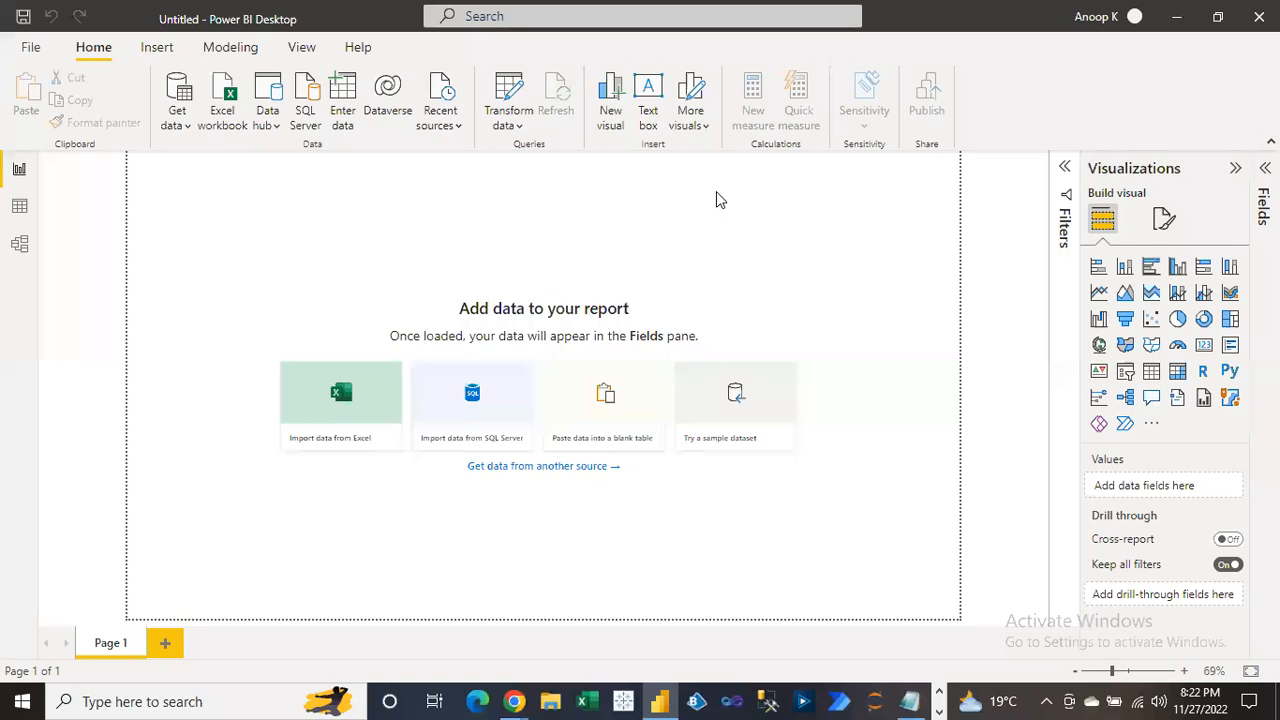
# Return to Day1.txt in Notepad and add a divider of equals signs, the heading "PowerBI Building Blocks:" and a "1-" list marker
pyautogui.click(913, 700)
pyautogui.write('===================')
pyautogui.press('Return')
pyautogui.press('Return')
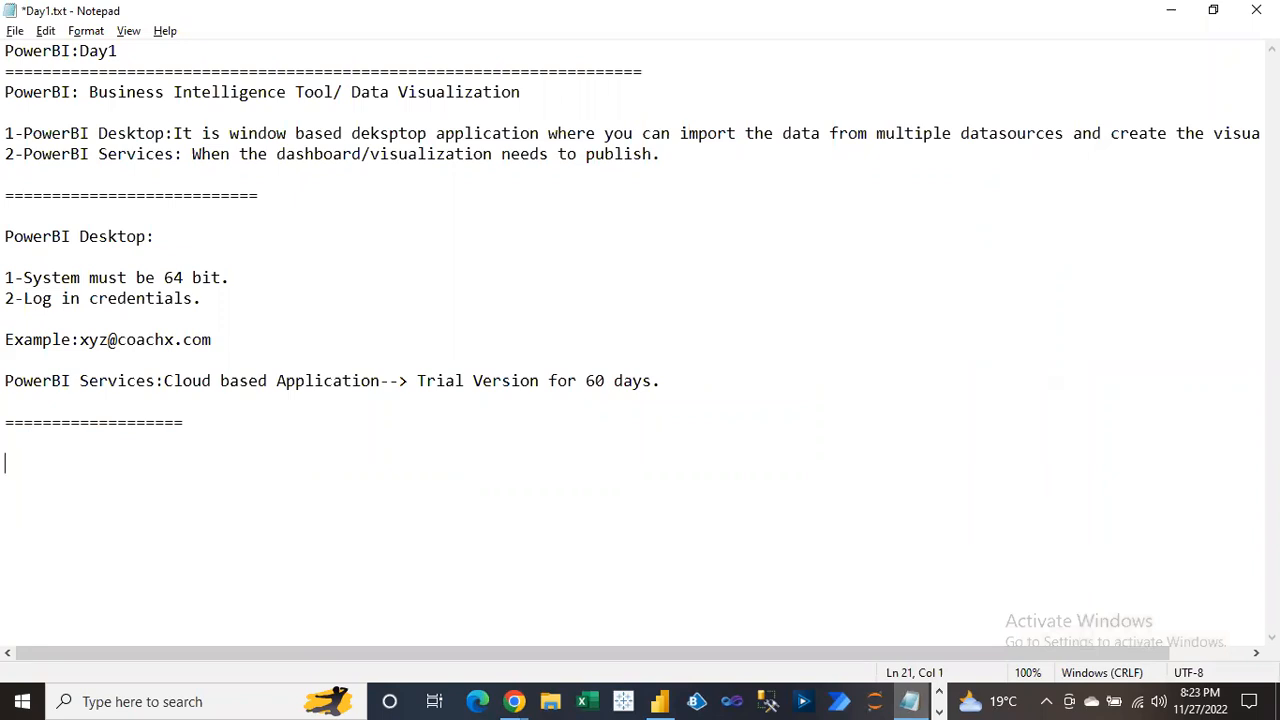
pyautogui.write('PowerBi Building Blocks')
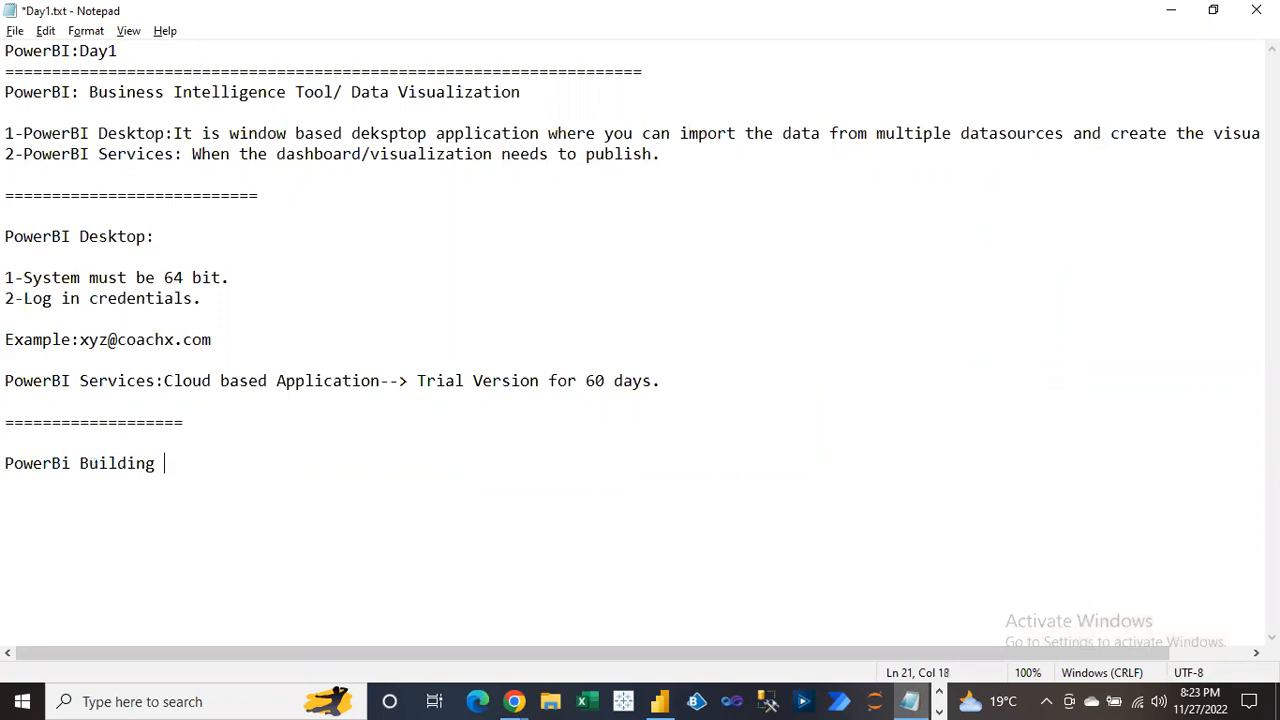
pyautogui.write(':')
pyautogui.press('Return')
pyautogui.press('Return')
pyautogui.write('1-')
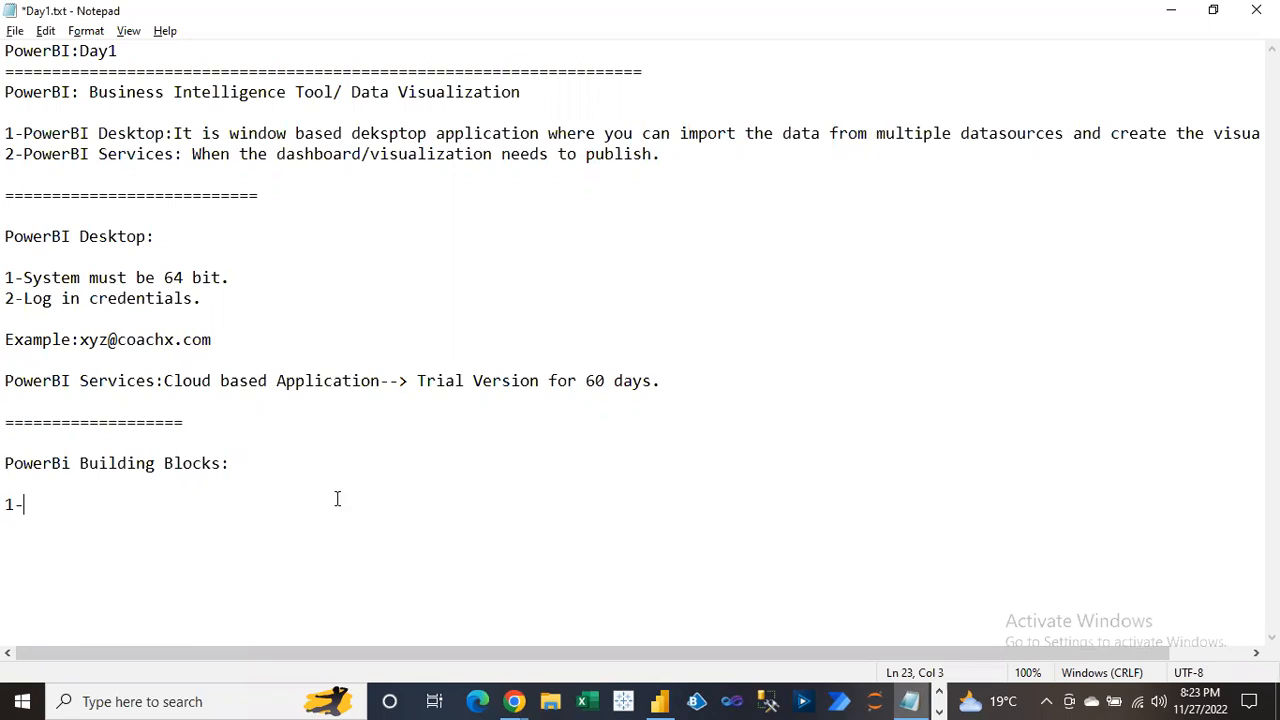
pyautogui.click(70, 463)
pyautogui.press('BackSpace')
pyautogui.write('I')
# Write "Visualization:Data Reprsentation" as the first building block after the "1-" marker
pyautogui.click(67, 495)
pyautogui.write('Visu')
pyautogui.write('laz')
pyautogui.press('BackSpace')
pyautogui.press('BackSpace')
pyautogui.press('BackSpace')
pyautogui.write('aliz')
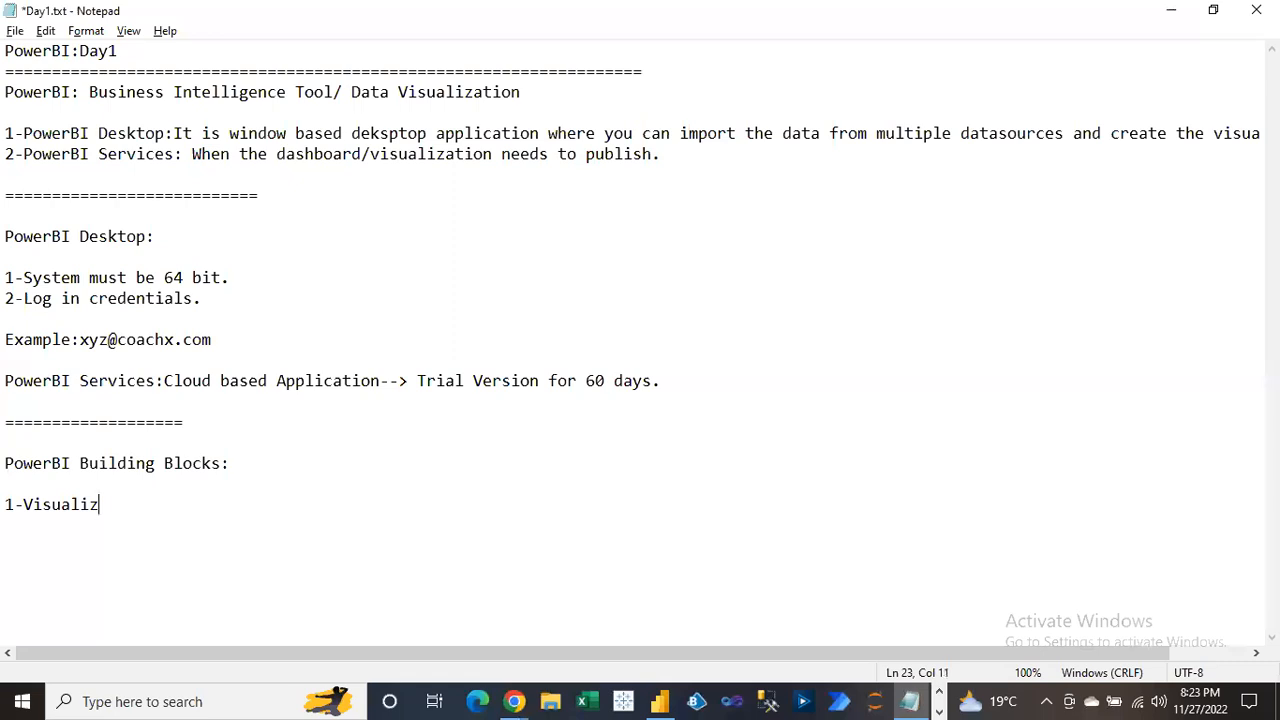
pyautogui.write('ation:Data Reprsen')
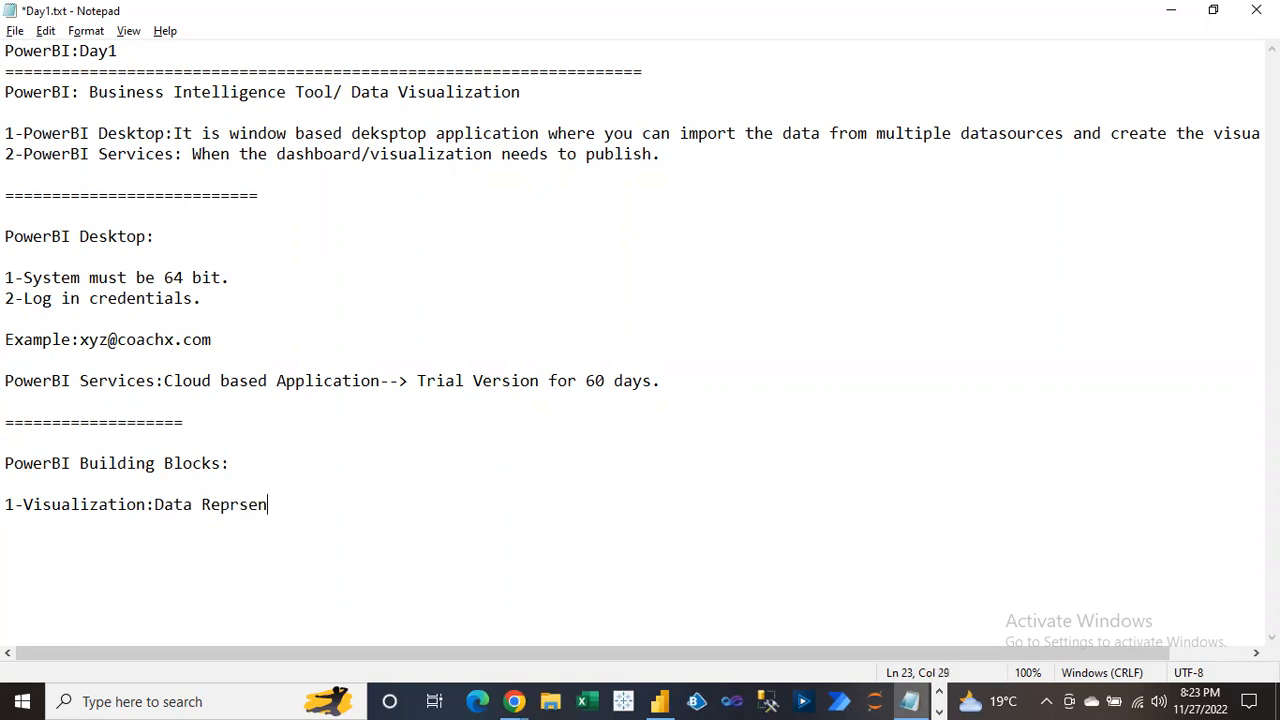
pyautogui.write('tation')
# Extend the Visualization item with ",It can be in the form of pi chart, column chart, Table..etc."
pyautogui.write(',It can be i')
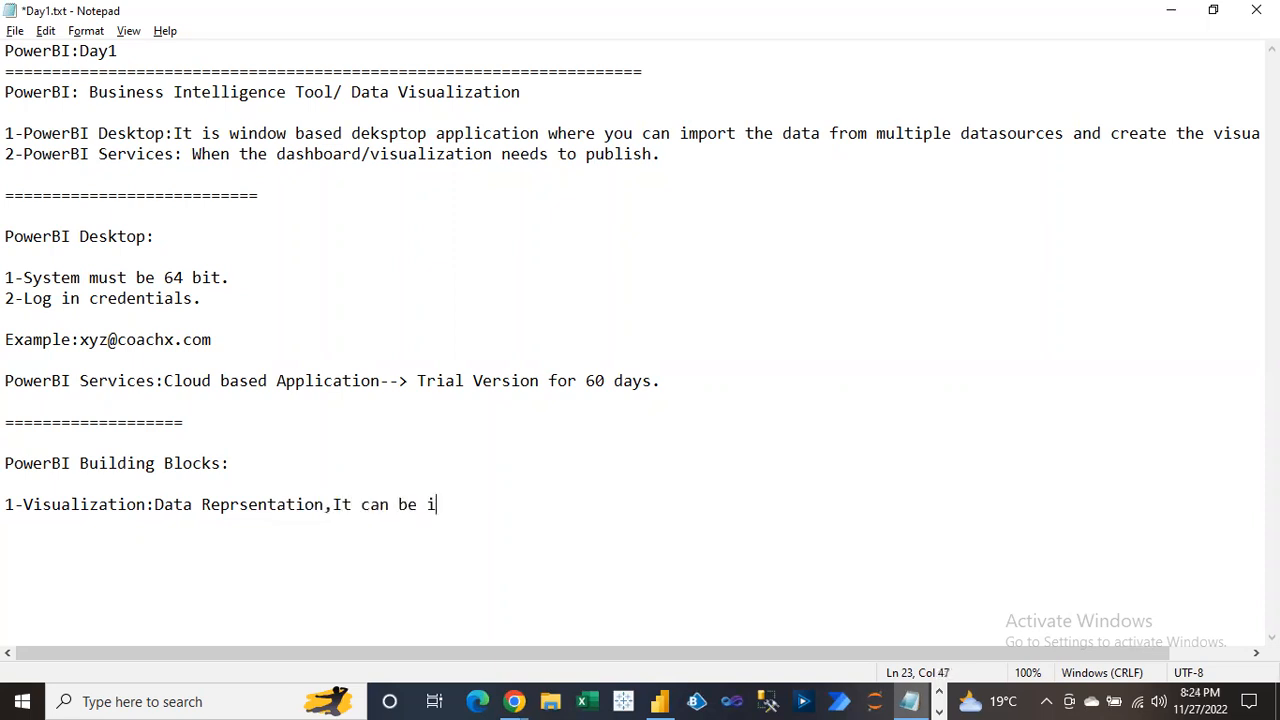
pyautogui.write('n the form')
pyautogui.press('BackSpace')
pyautogui.write('m of p')
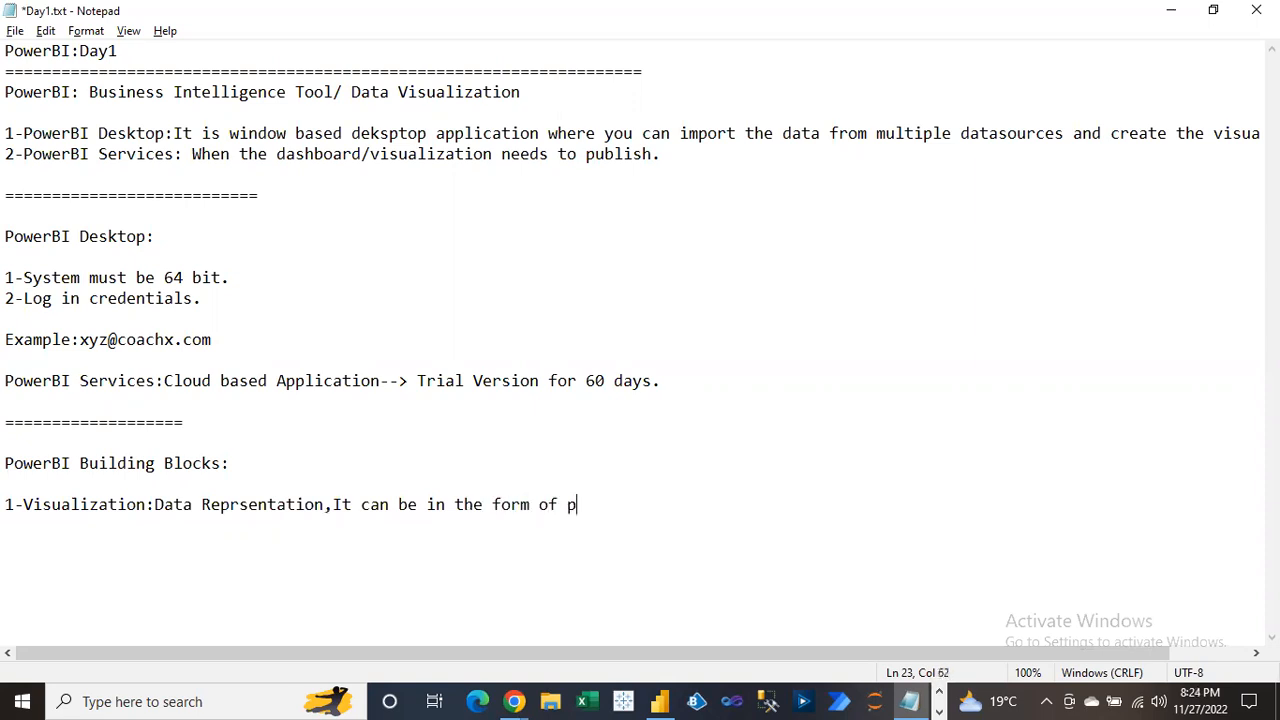
pyautogui.write('i chart, column chart, Y')
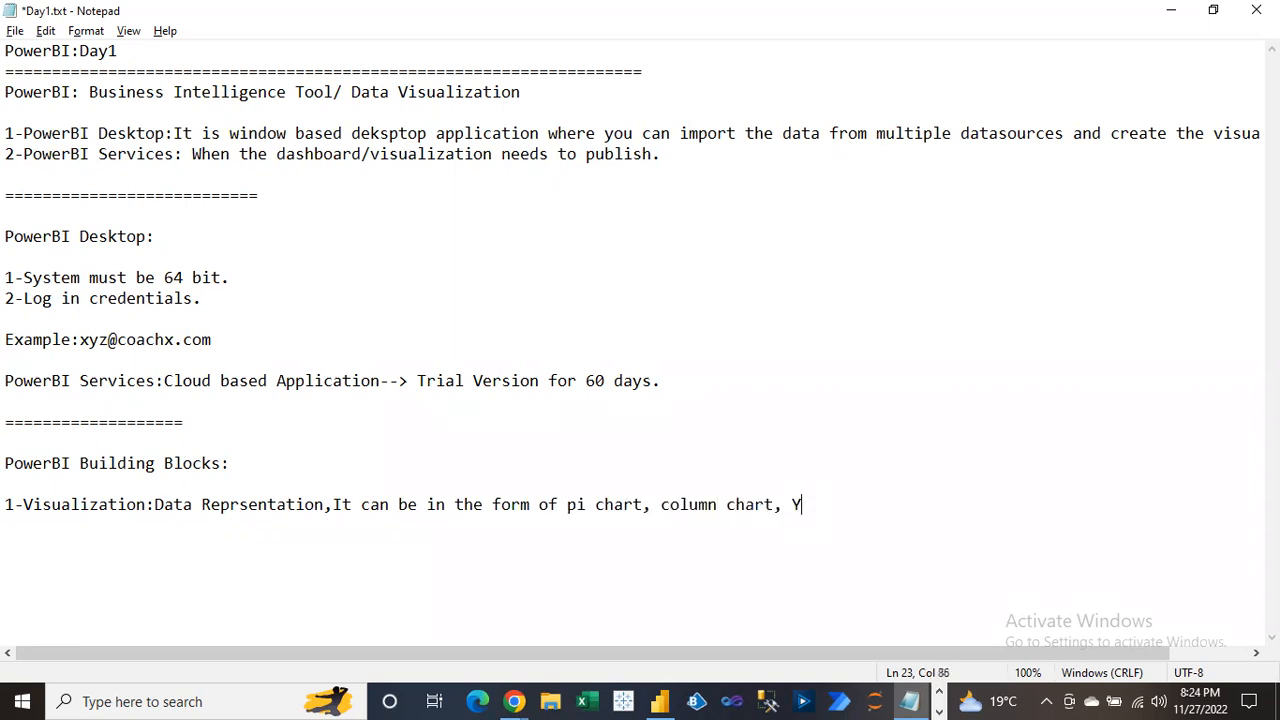
pyautogui.press('BackSpace')
pyautogui.write('Table..etc.')
# Add the second item "2-Dataset: It is the collection of fields and records. which use to create the visualization."
pyautogui.press('Return')
pyautogui.write('2-')
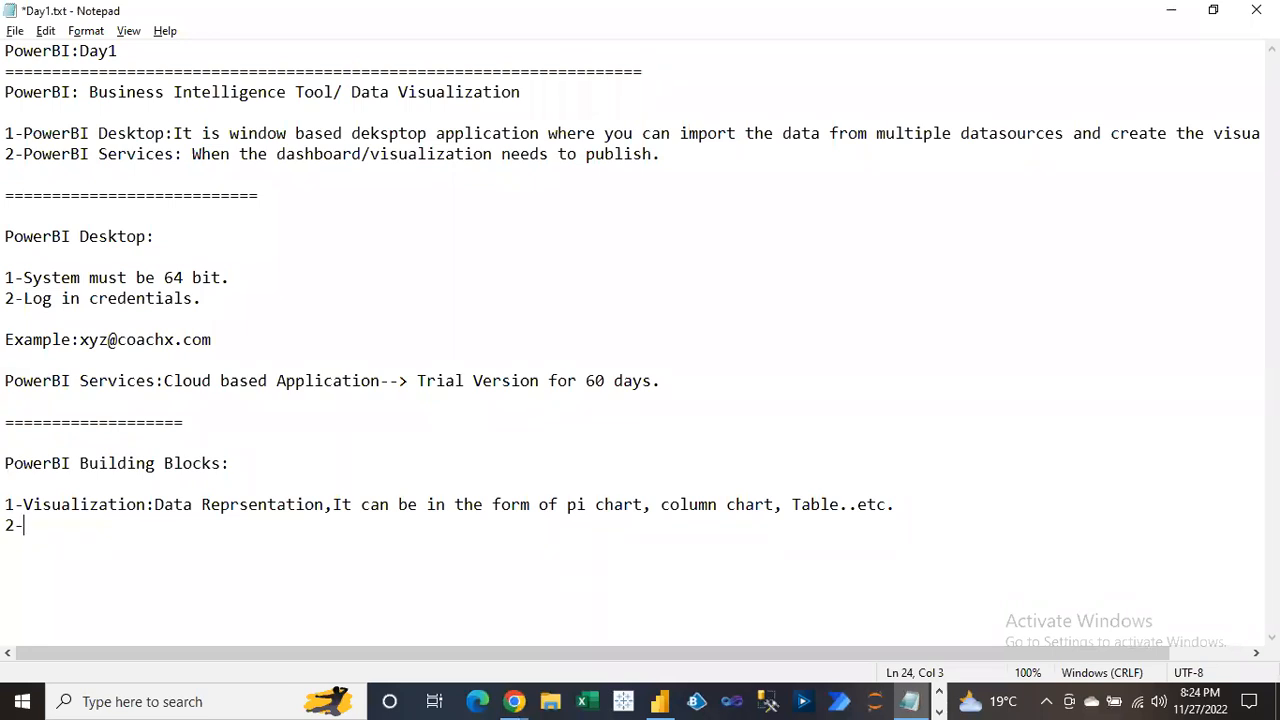
pyautogui.write('Dataset: It is the ')
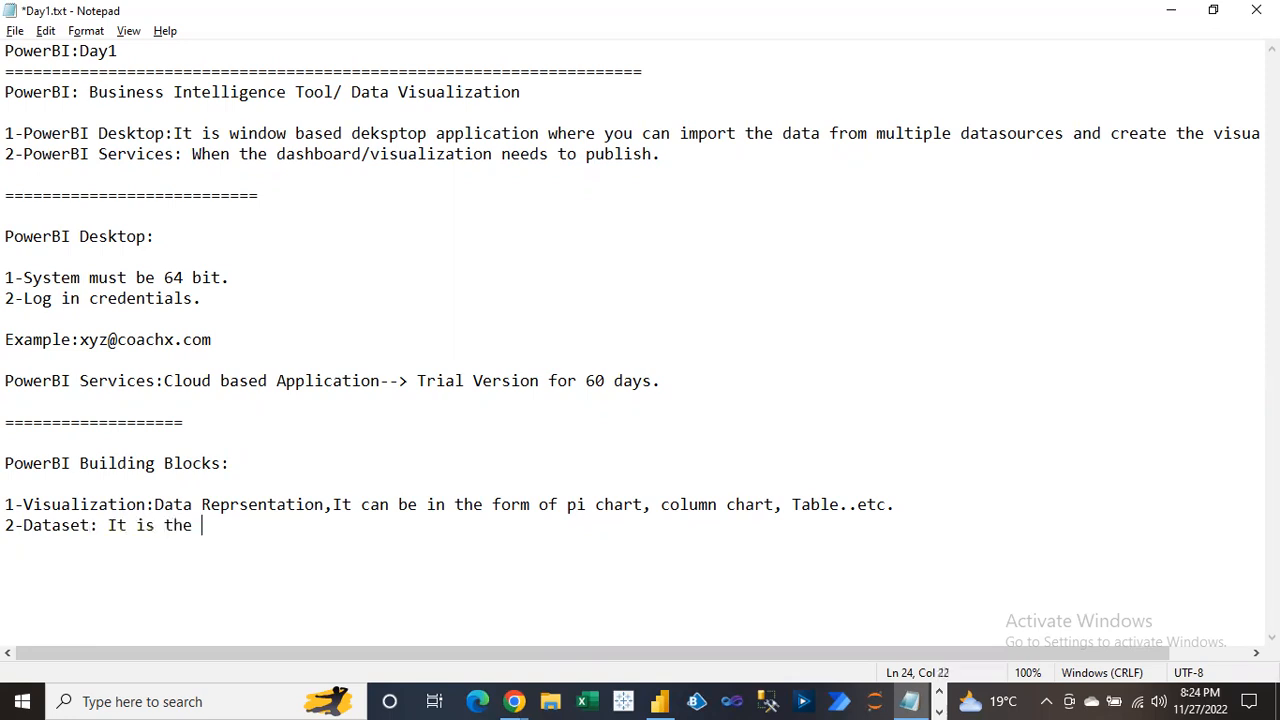
pyautogui.write('collection')
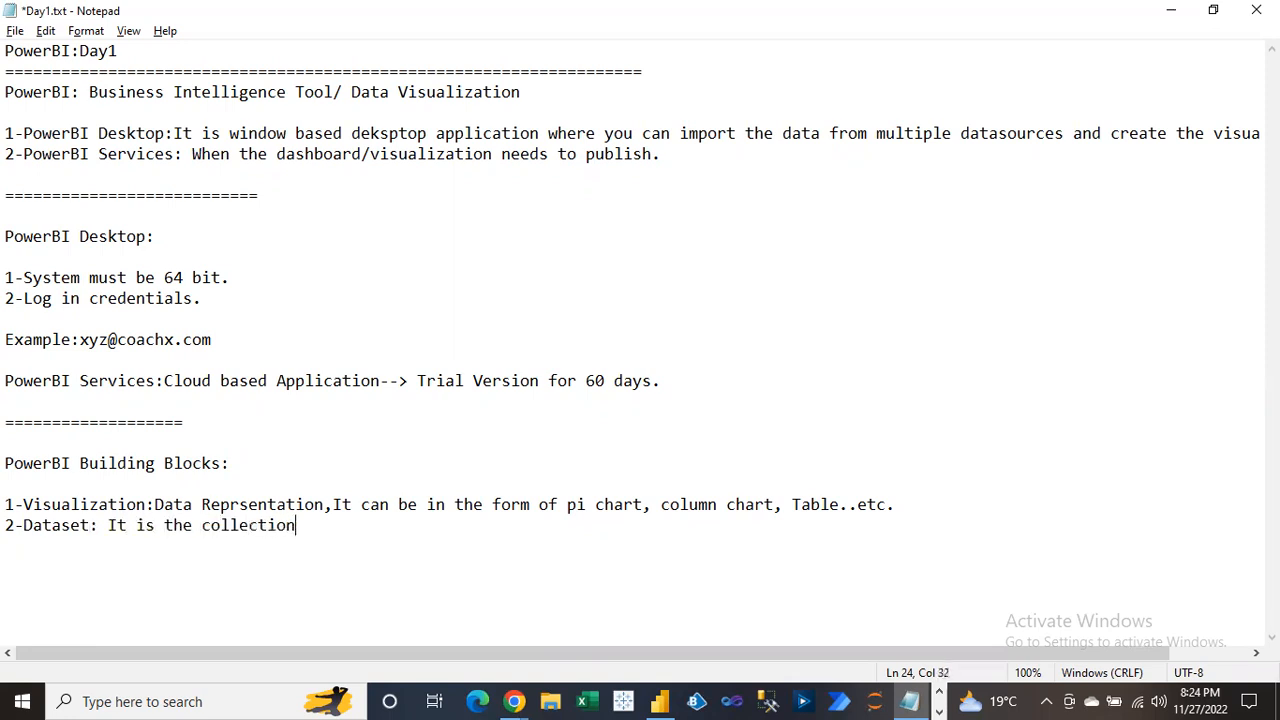
pyautogui.write(' of fields and records')
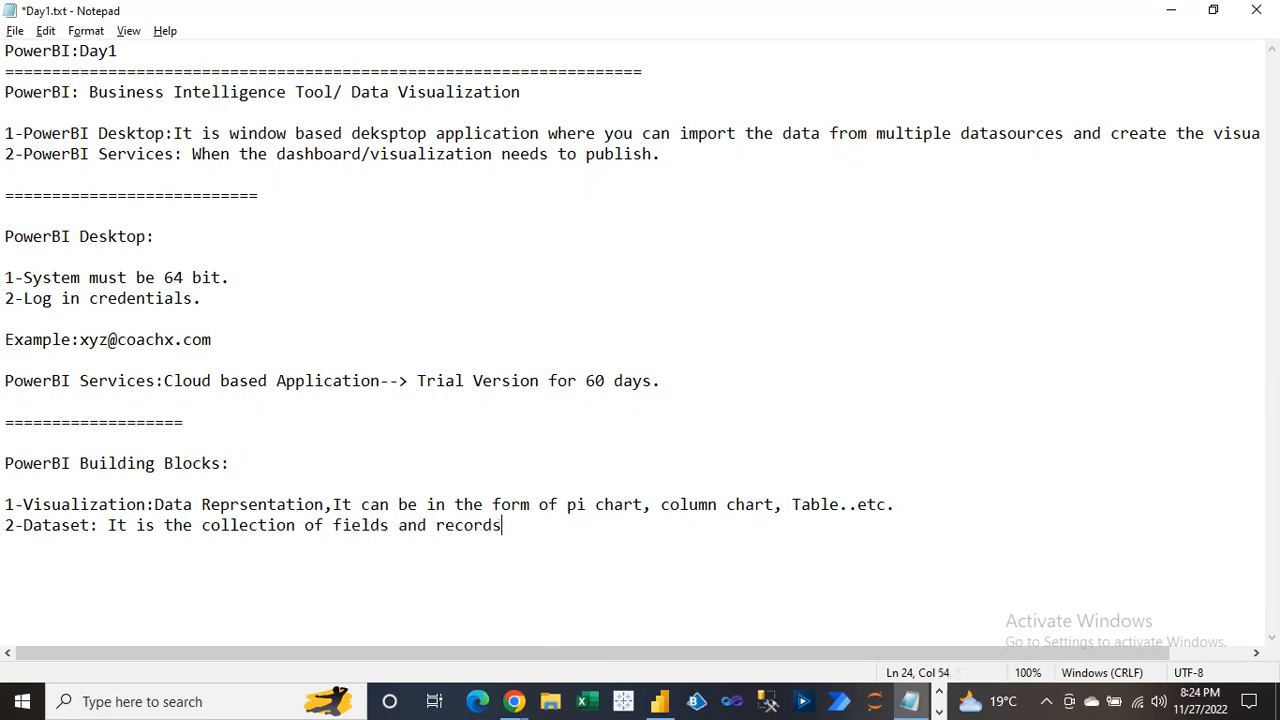
pyautogui.write('. which use to cr')
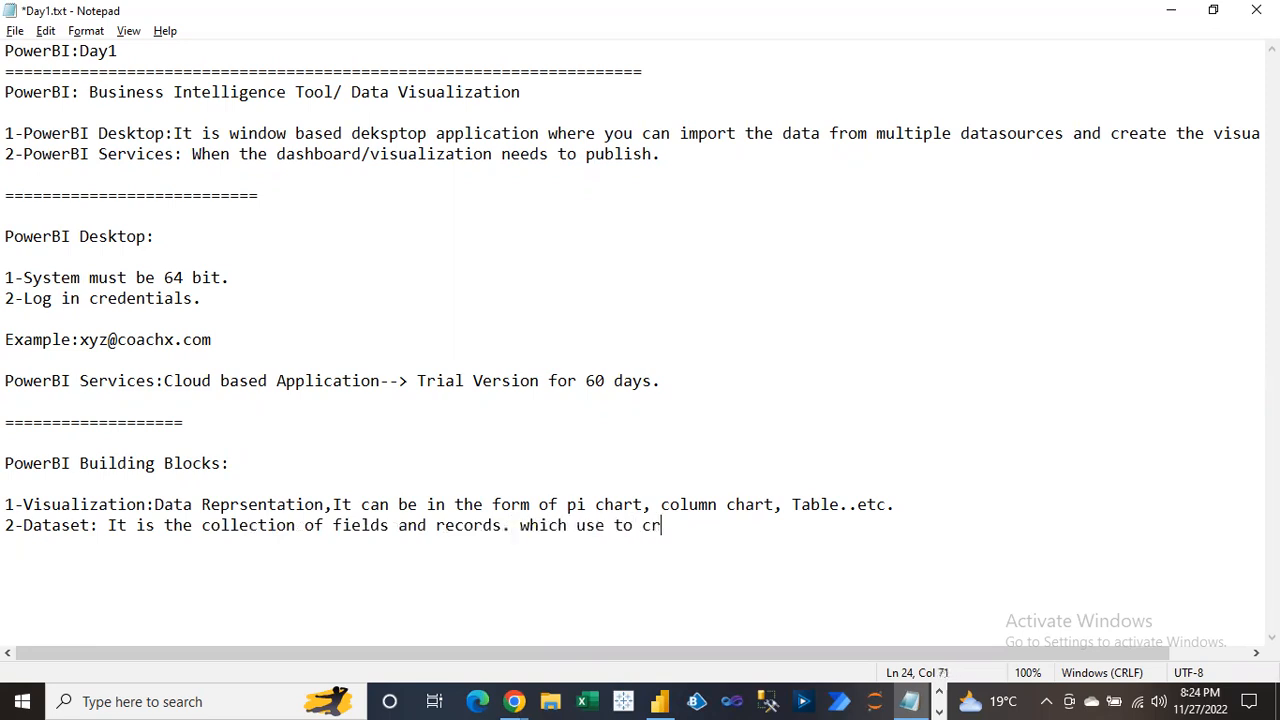
pyautogui.write('eate the vi')
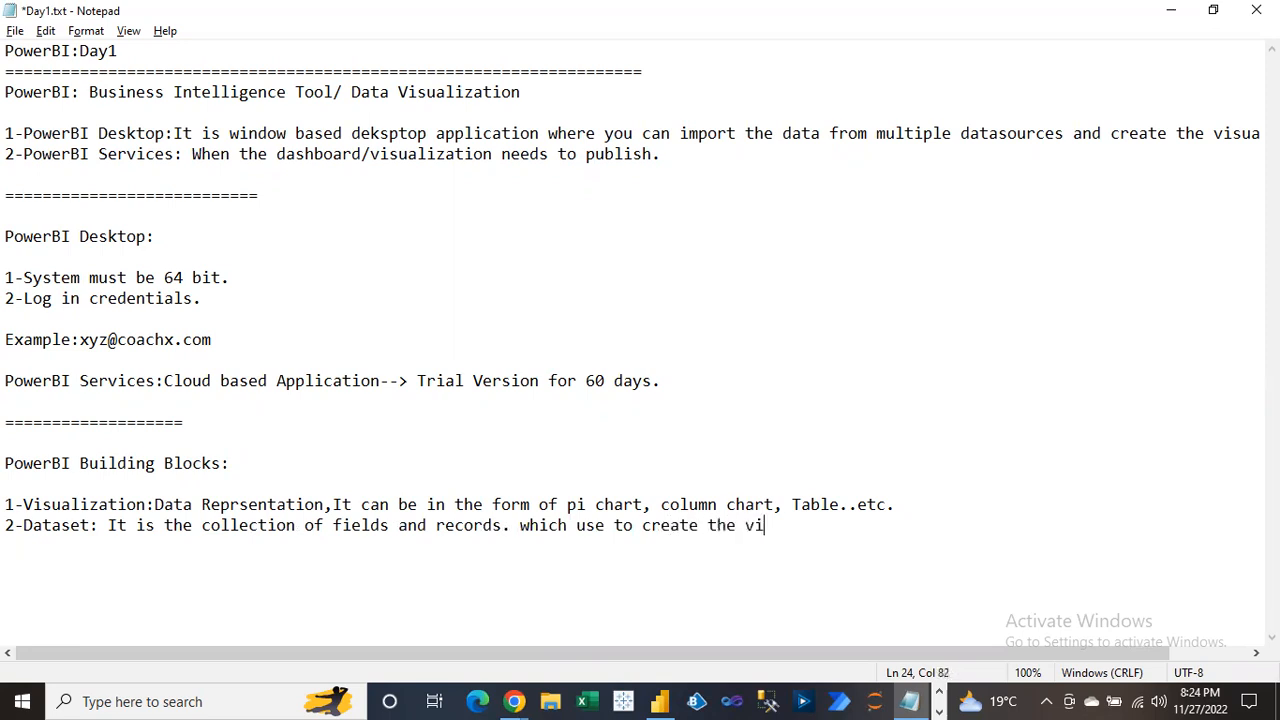
pyautogui.write('sualization.')
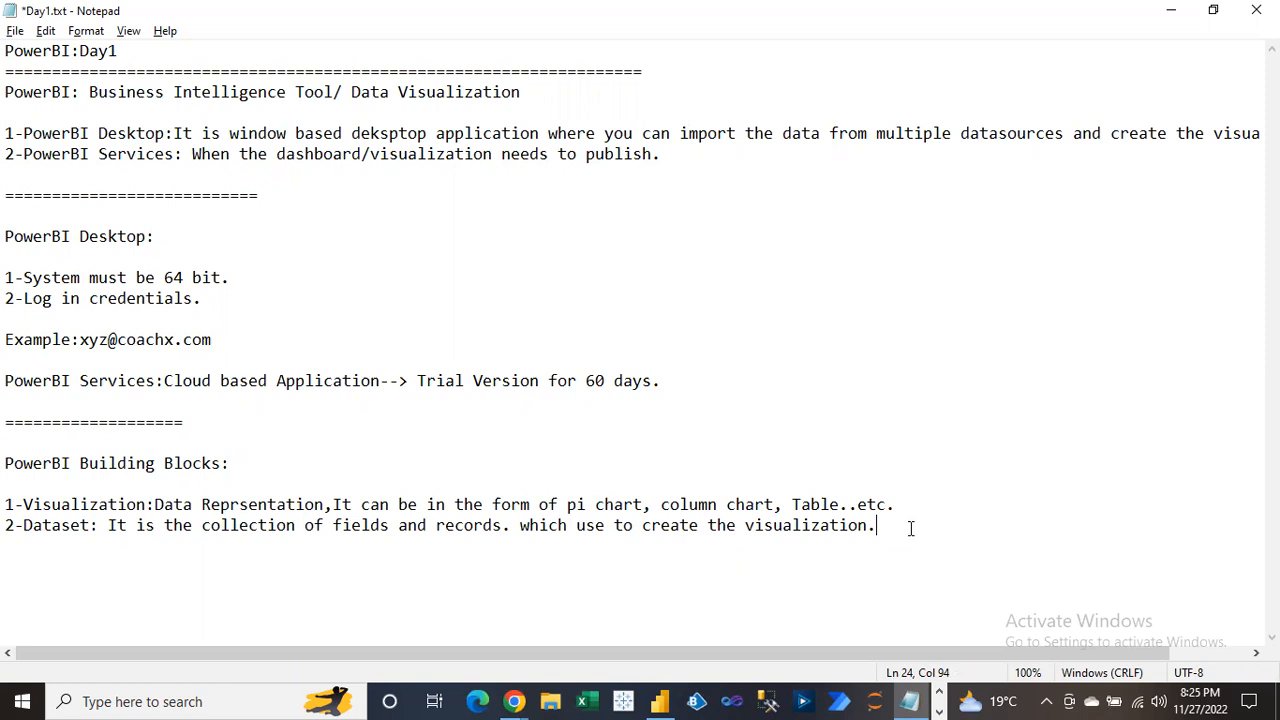
# Add the third building block "3-Report:Collection of different visuals. Example:" on a new line below the Dataset item
pyautogui.press('Return')
pyautogui.write('3-Report:')
pyautogui.press('BackSpace')
pyautogui.write('Colle')
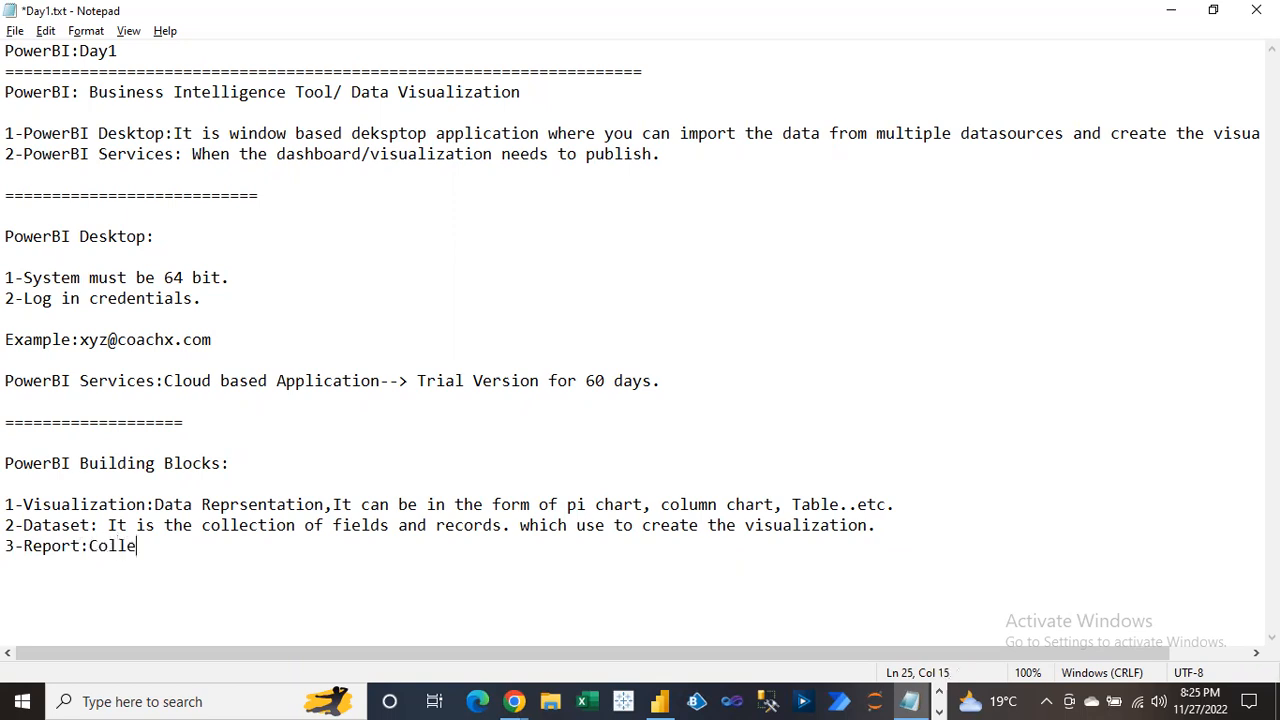
pyautogui.write('ction of different vix')
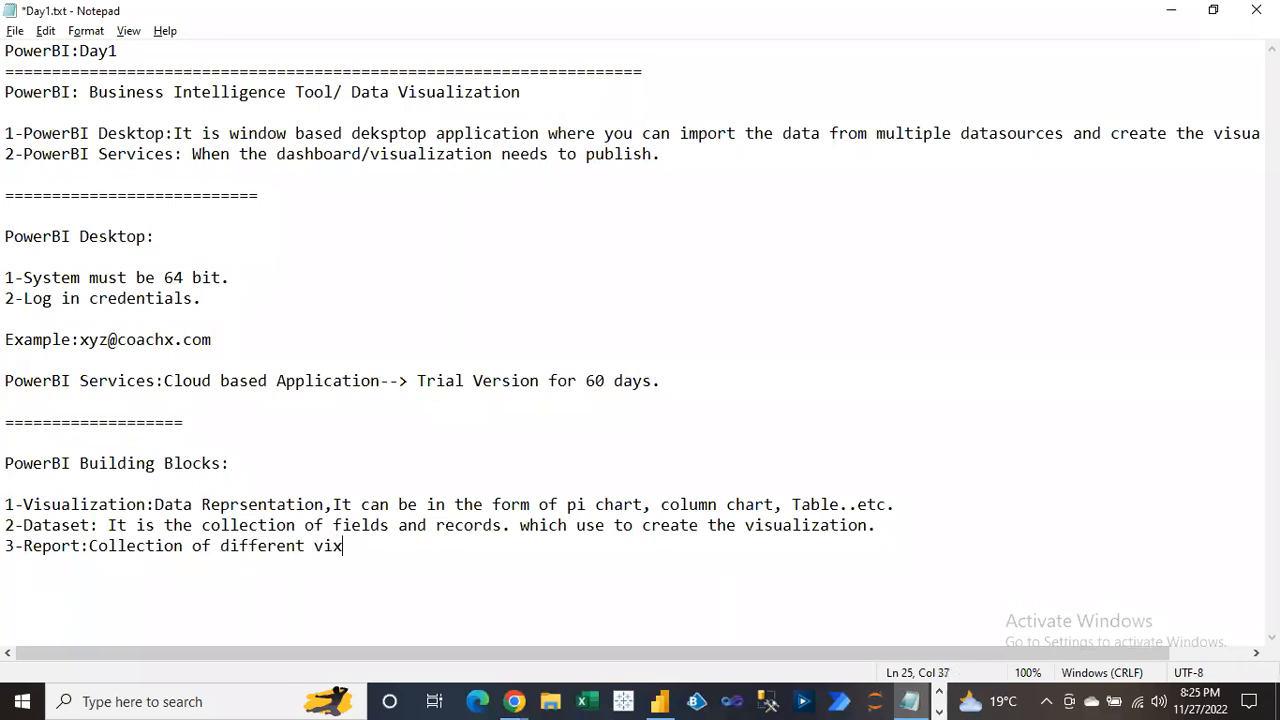
pyautogui.press('BackSpace')
pyautogui.write('suals')
pyautogui.write('. Example:')
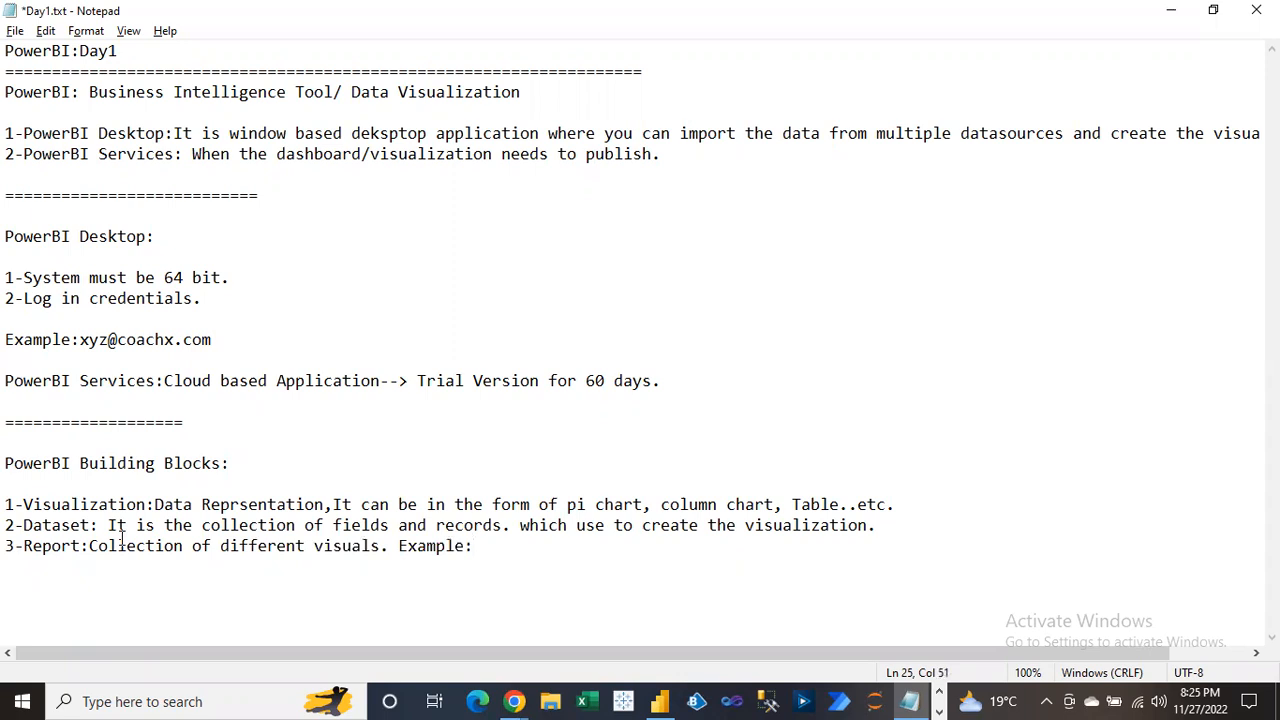
# Complete the Report item's example with "Sales Report, Year Report, Variance Report."
pyautogui.moveTo(24, 525); pyautogui.dragTo(92, 525)
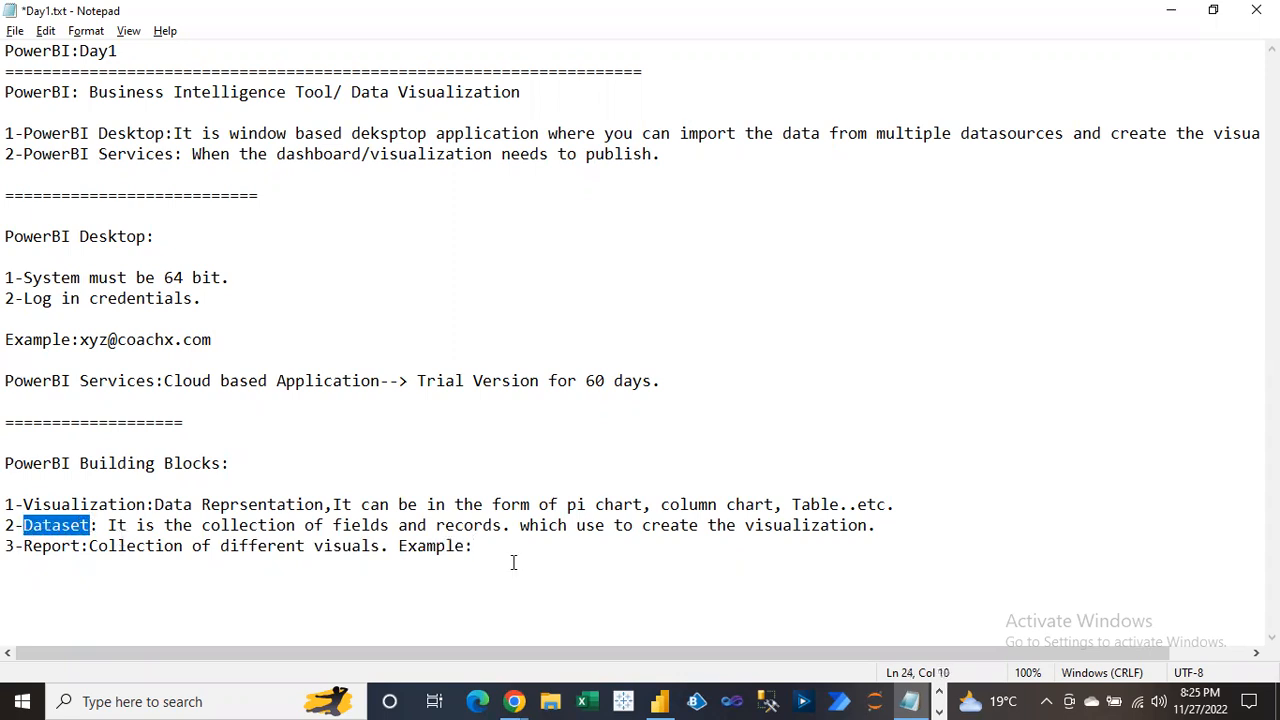
pyautogui.click(513, 549)
pyautogui.write('Sales ')
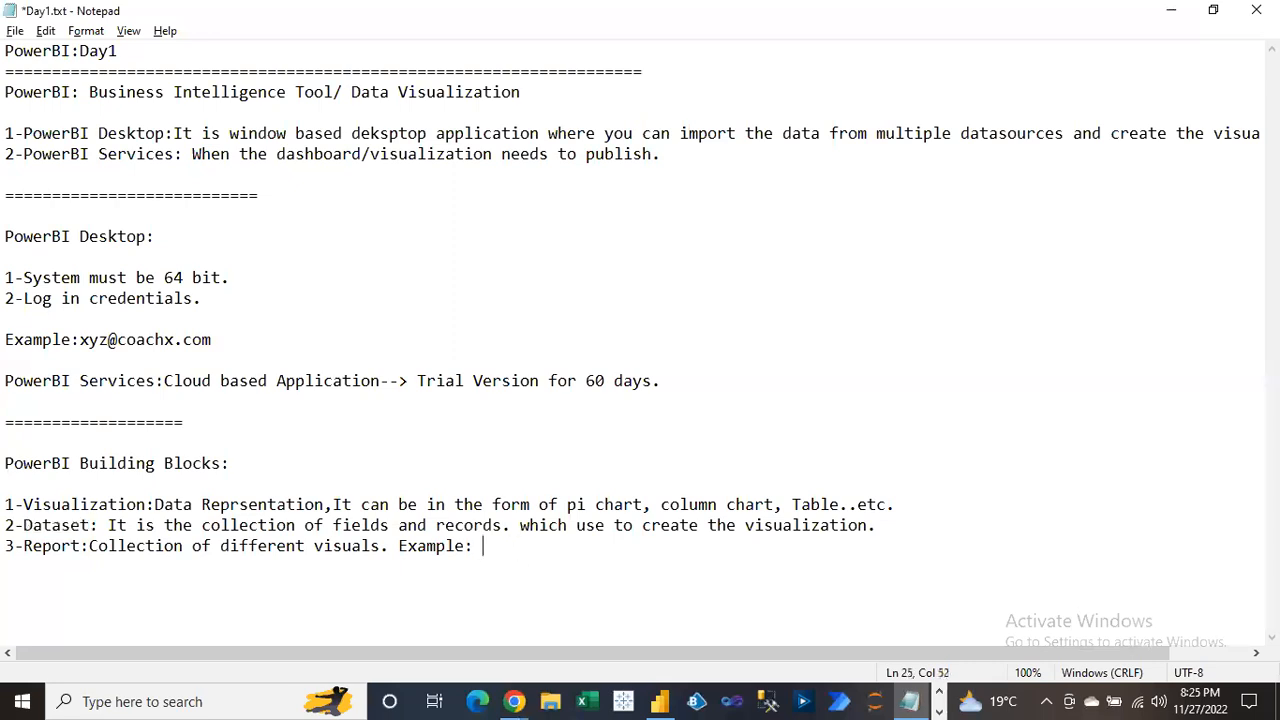
pyautogui.write('Repo')
pyautogui.press('BackSpace')
pyautogui.write('ort, Year')
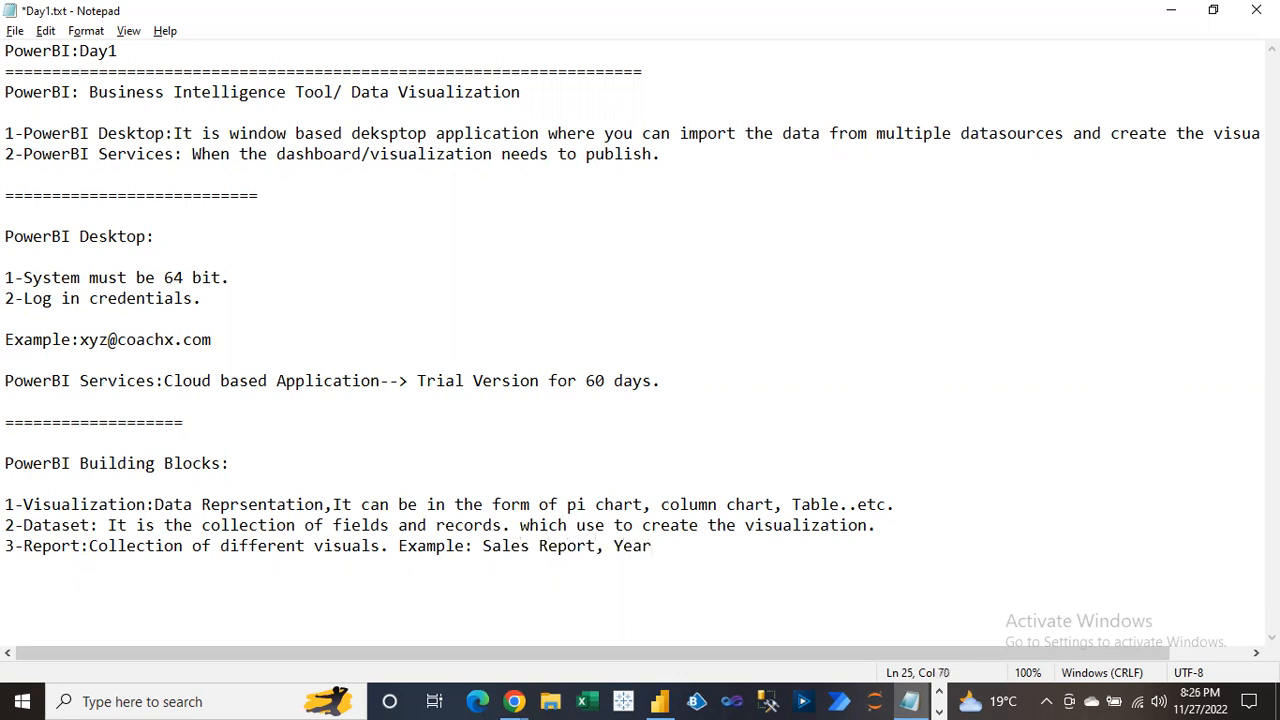
pyautogui.write(' Report, Varianc')
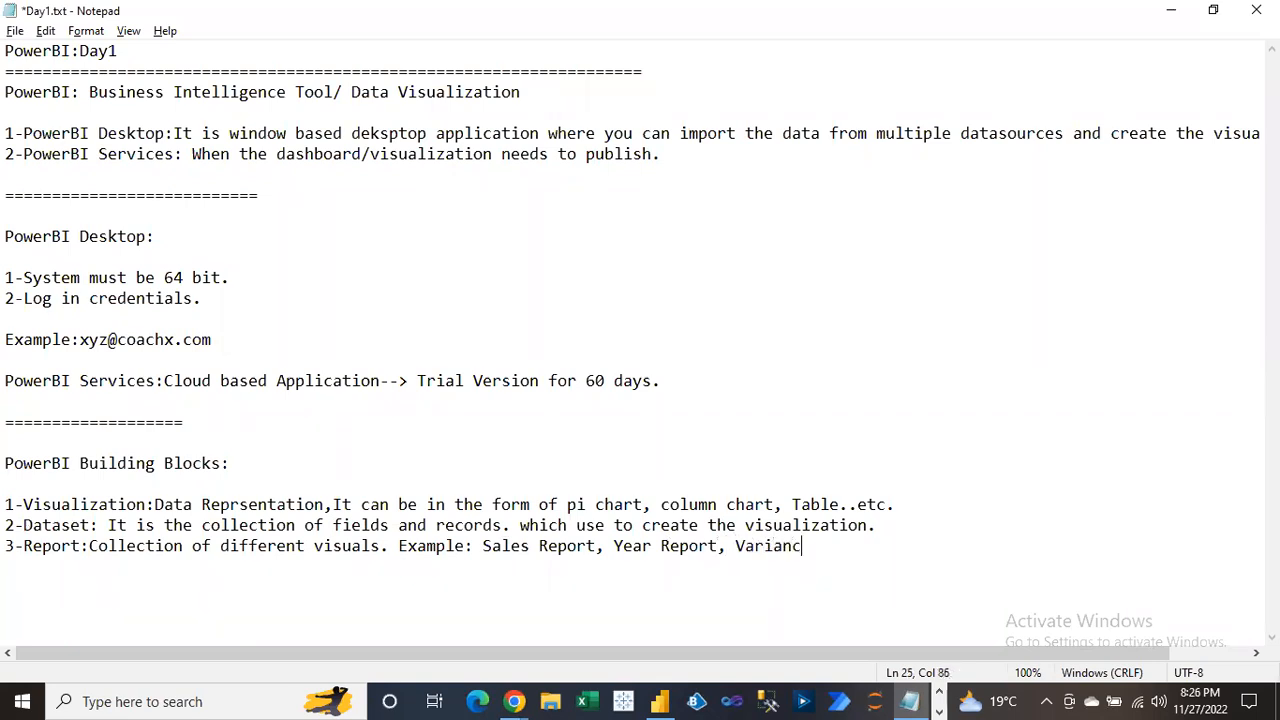
pyautogui.write('e Report.')
# Highlight the Report term and its Sales Report, Year Report and Variance Report examples one after another for review
pyautogui.moveTo(482, 547); pyautogui.dragTo(613, 547)
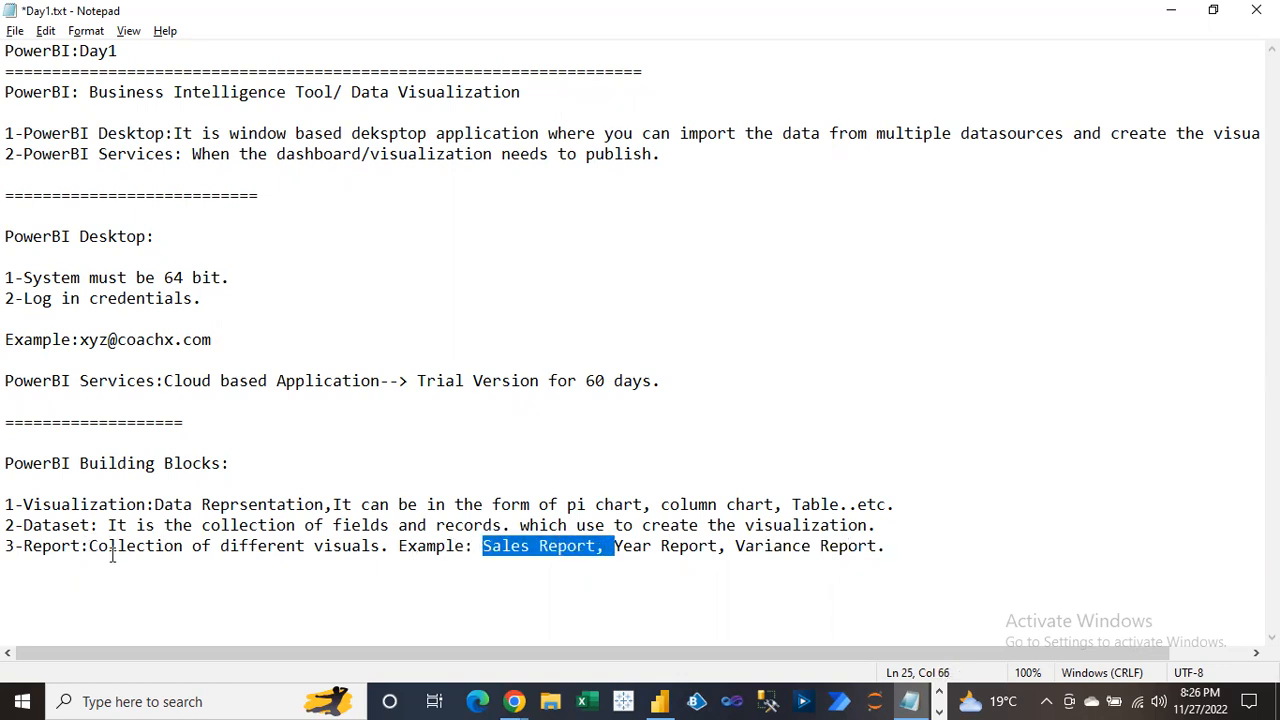
pyautogui.moveTo(33, 546); pyautogui.dragTo(84, 532)
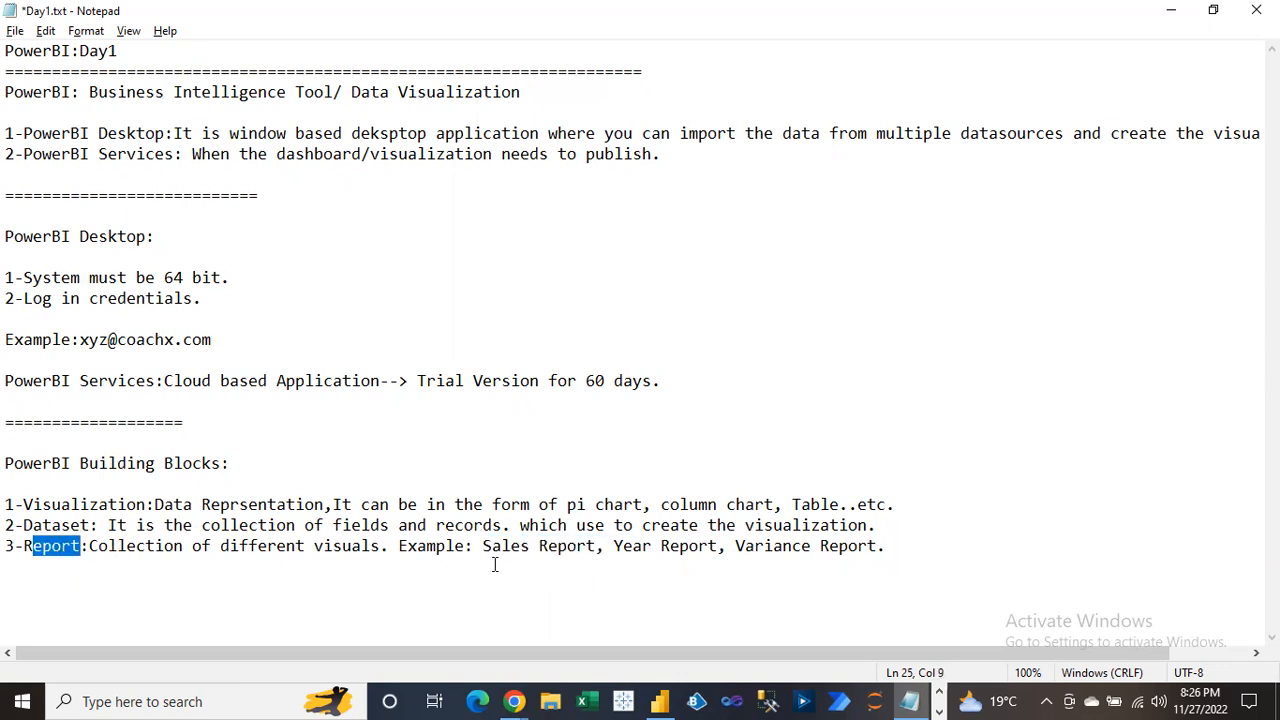
pyautogui.moveTo(489, 546); pyautogui.dragTo(570, 548)
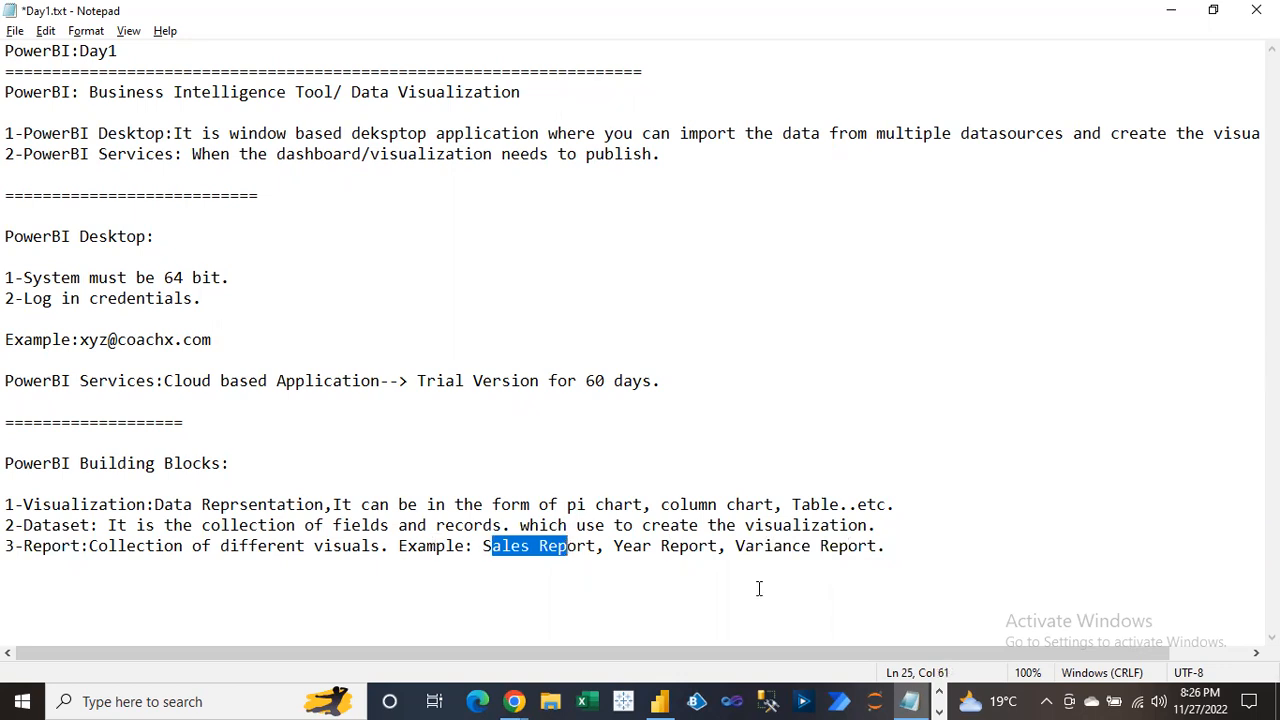
pyautogui.click(487, 545)
pyautogui.moveTo(481, 546); pyautogui.dragTo(600, 547)
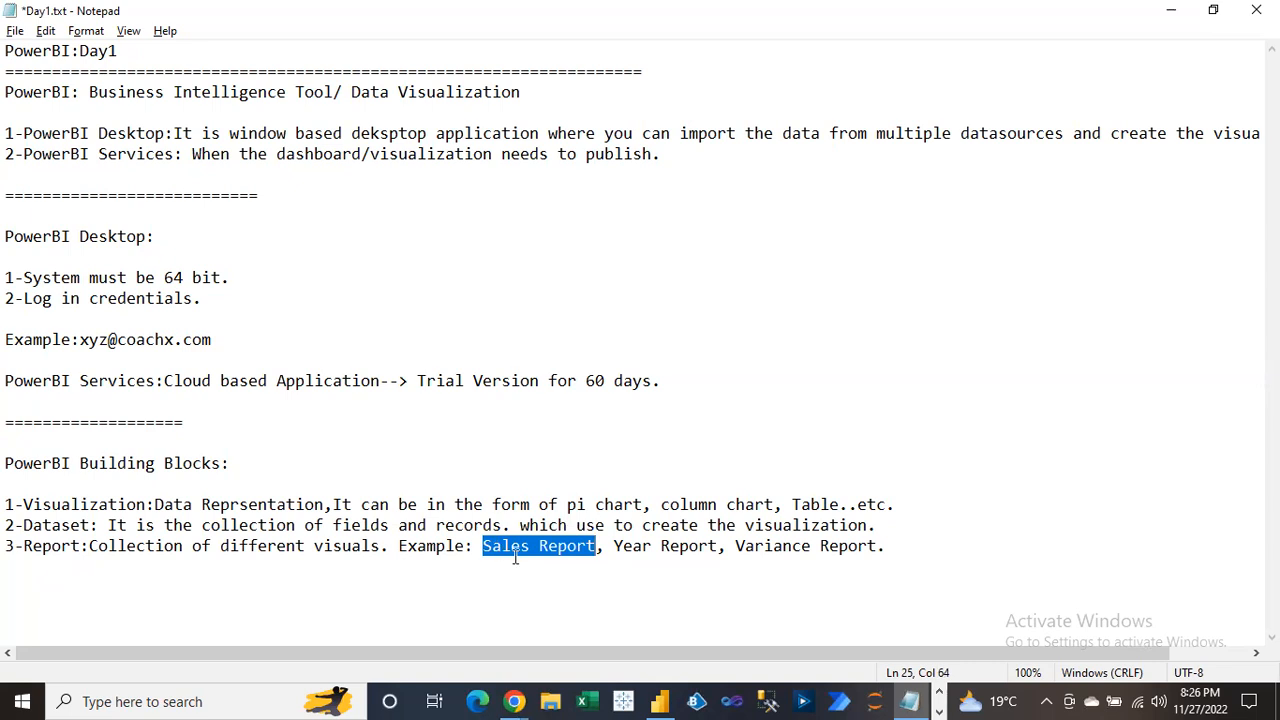
pyautogui.click(615, 546)
pyautogui.moveTo(615, 546); pyautogui.dragTo(716, 546)
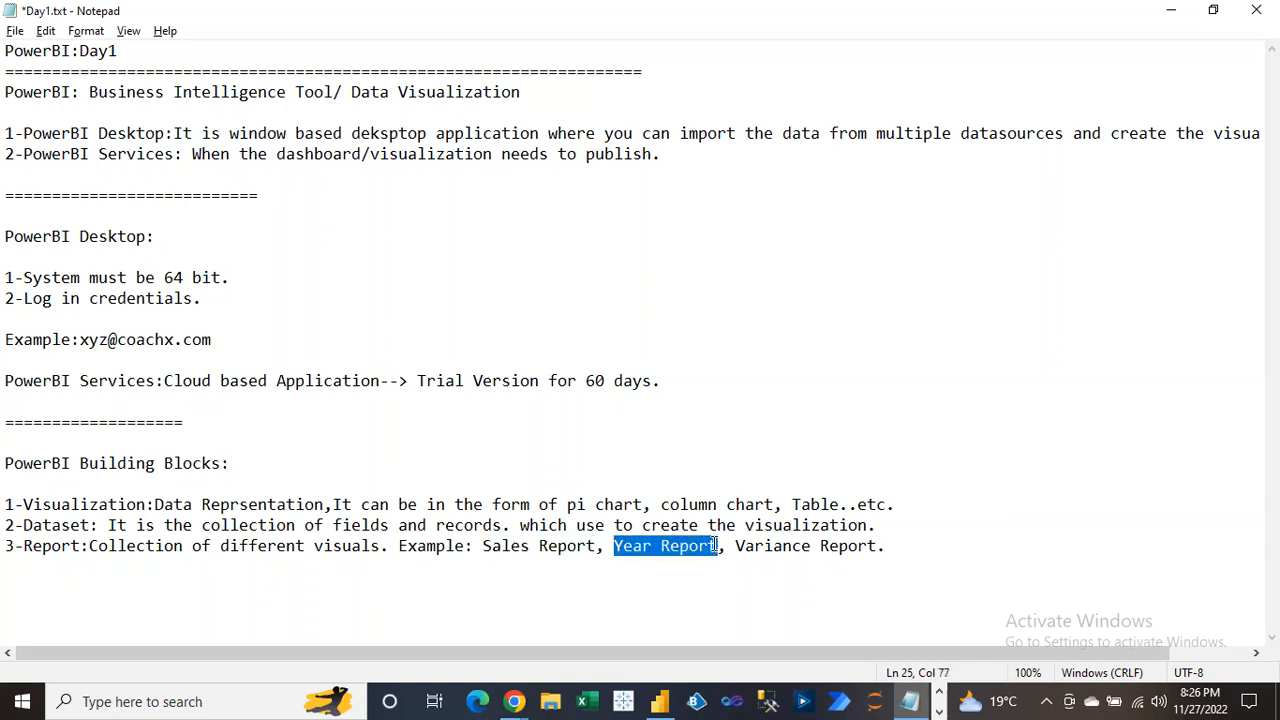
pyautogui.moveTo(736, 546); pyautogui.dragTo(870, 546)
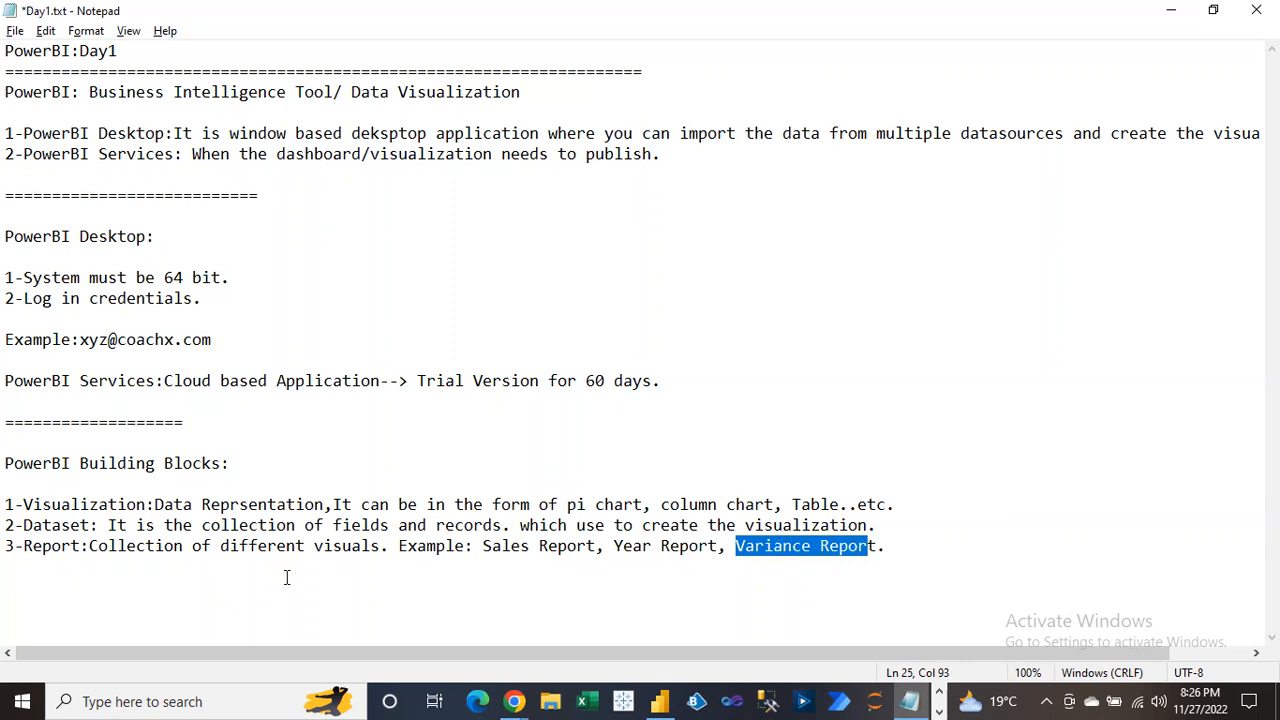
# Add the fourth building block "4-Dashboard: PowerBI Dashboard is single page interface." below the Report item
pyautogui.click(906, 548)
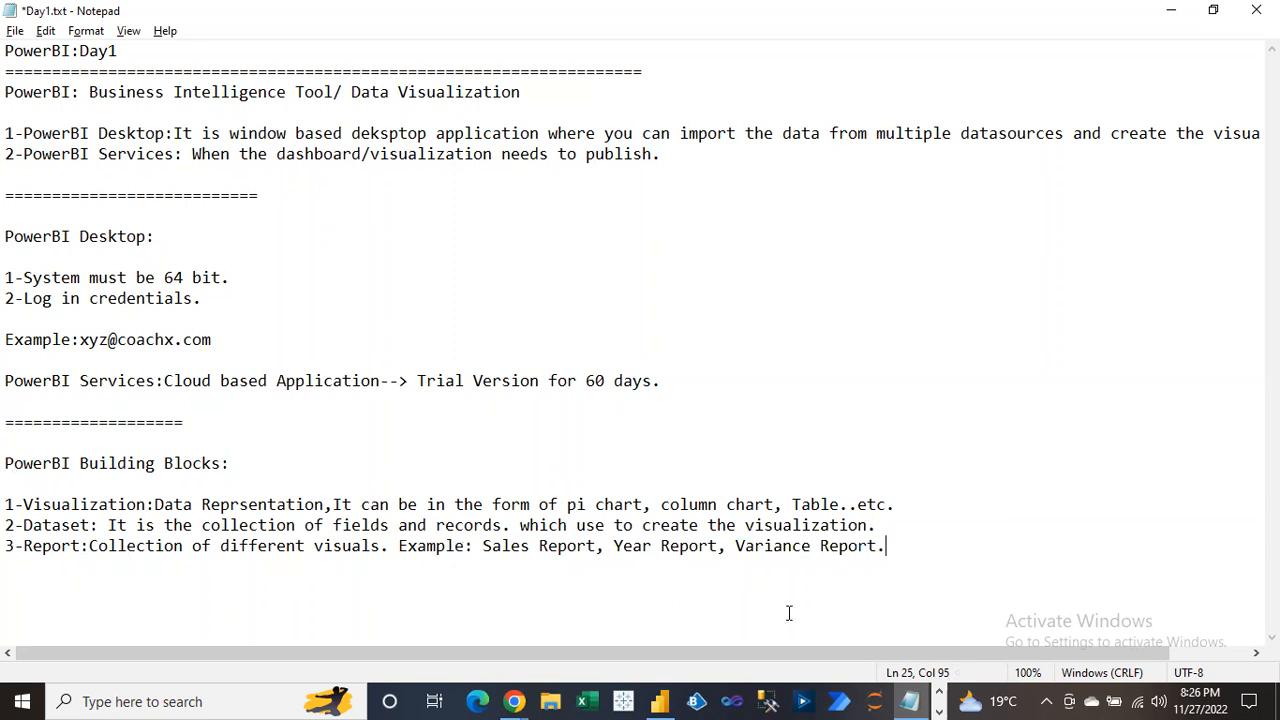
pyautogui.press('Return')
pyautogui.write('4-Dashboard:')
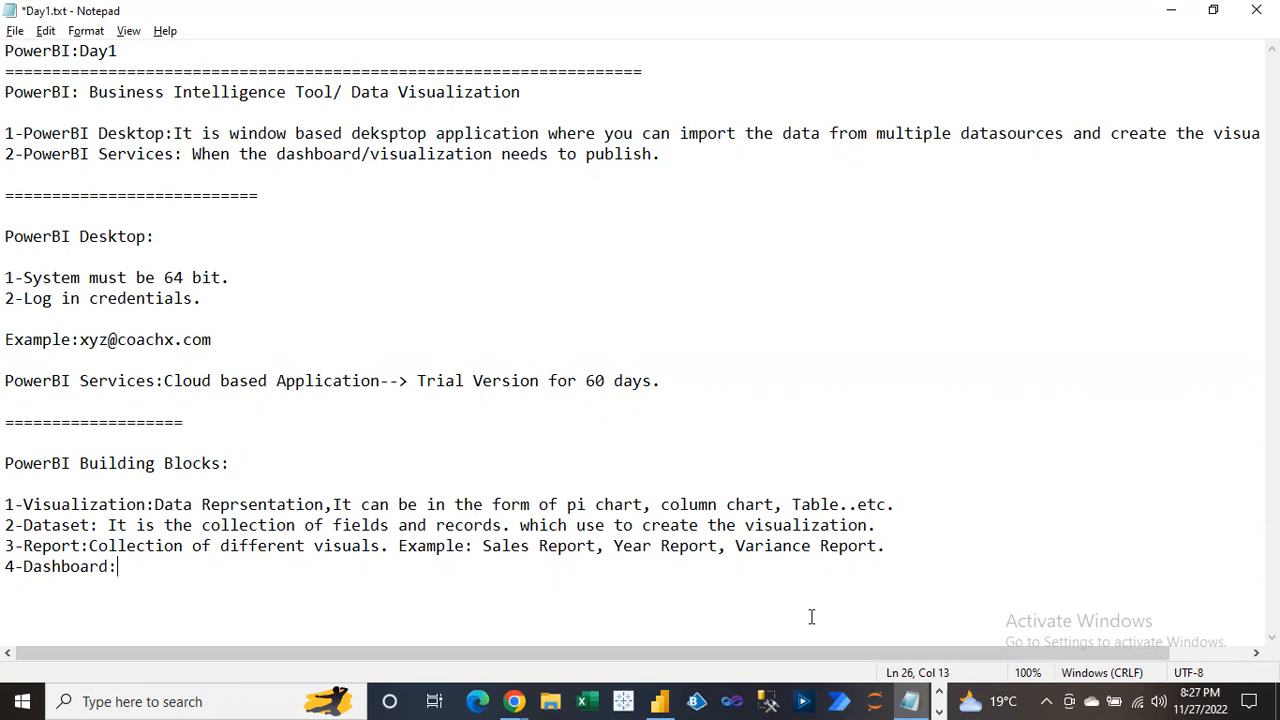
pyautogui.write('PowerBI Dashboa')
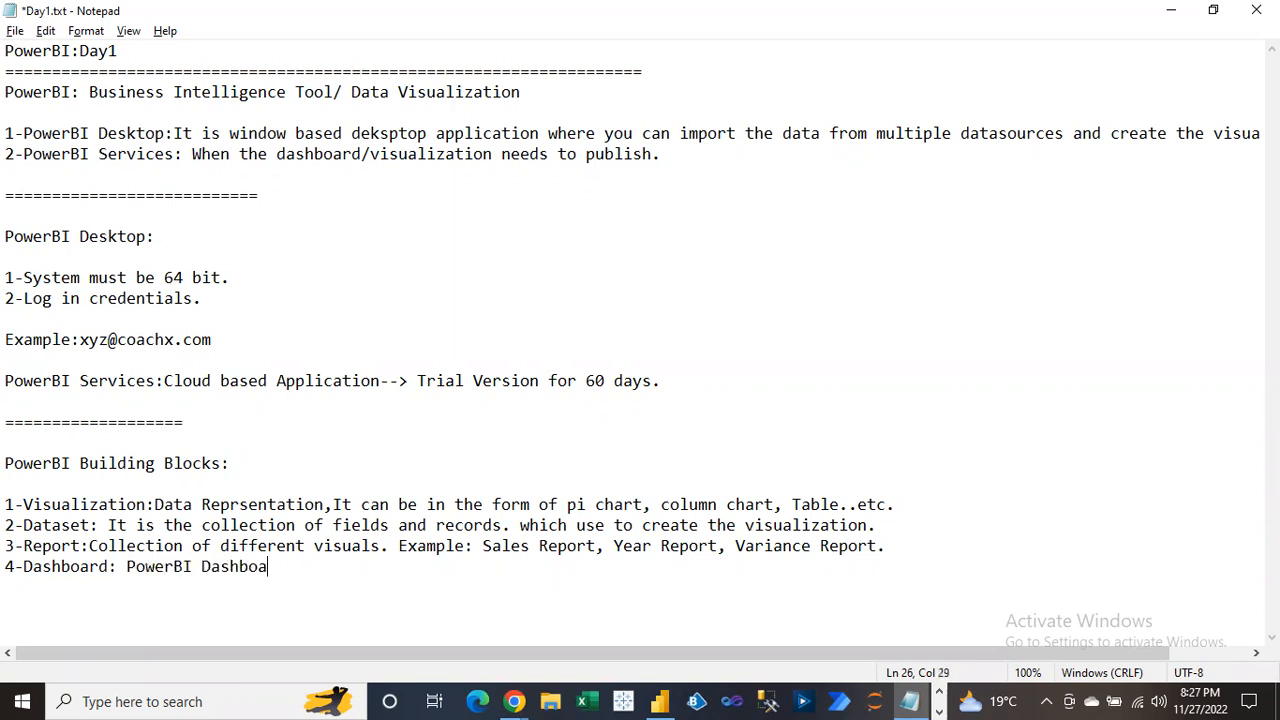
pyautogui.write('rd is single page inter')
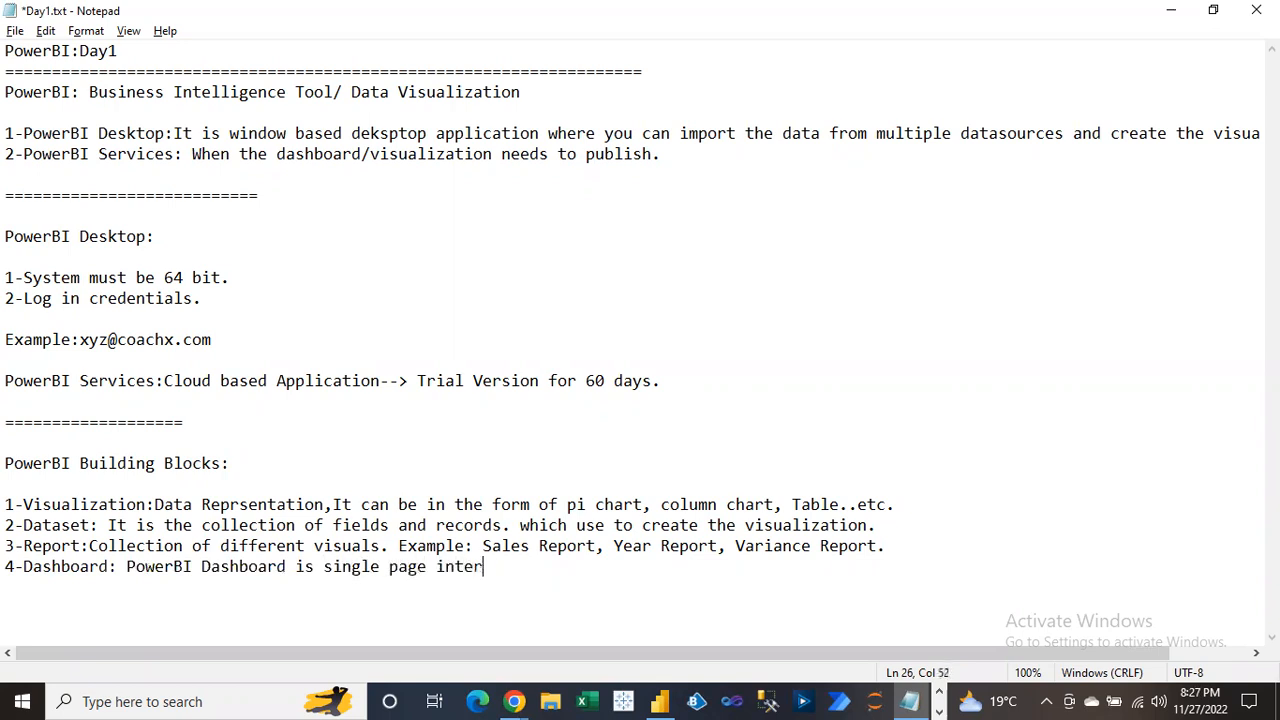
pyautogui.write('face.')
# Add the fifth building block "5-Tiles:Single visuals found on your dashboard" below the Dashboard item
pyautogui.press('Return')
pyautogui.write('4')
pyautogui.press('BackSpace')
pyautogui.write('5-Tiles:')
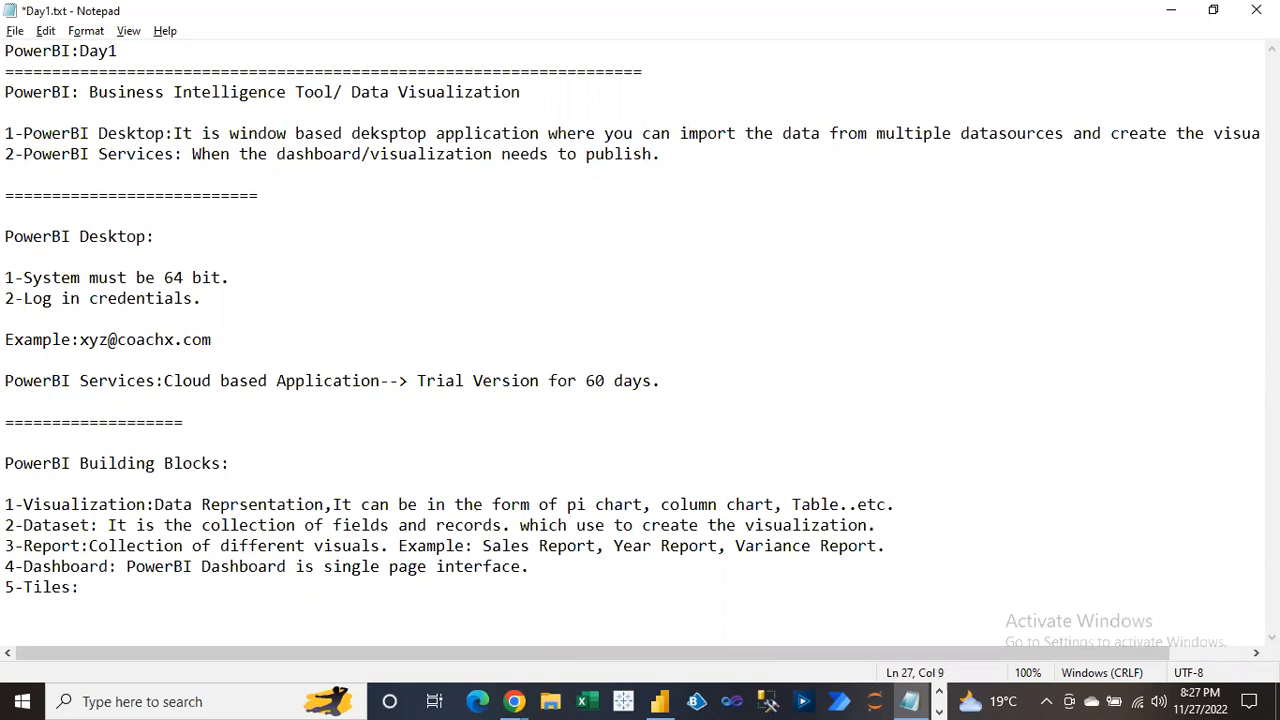
pyautogui.write('Single visuals')
pyautogui.press('BackSpace')
pyautogui.press('BackSpace')
pyautogui.write('is')
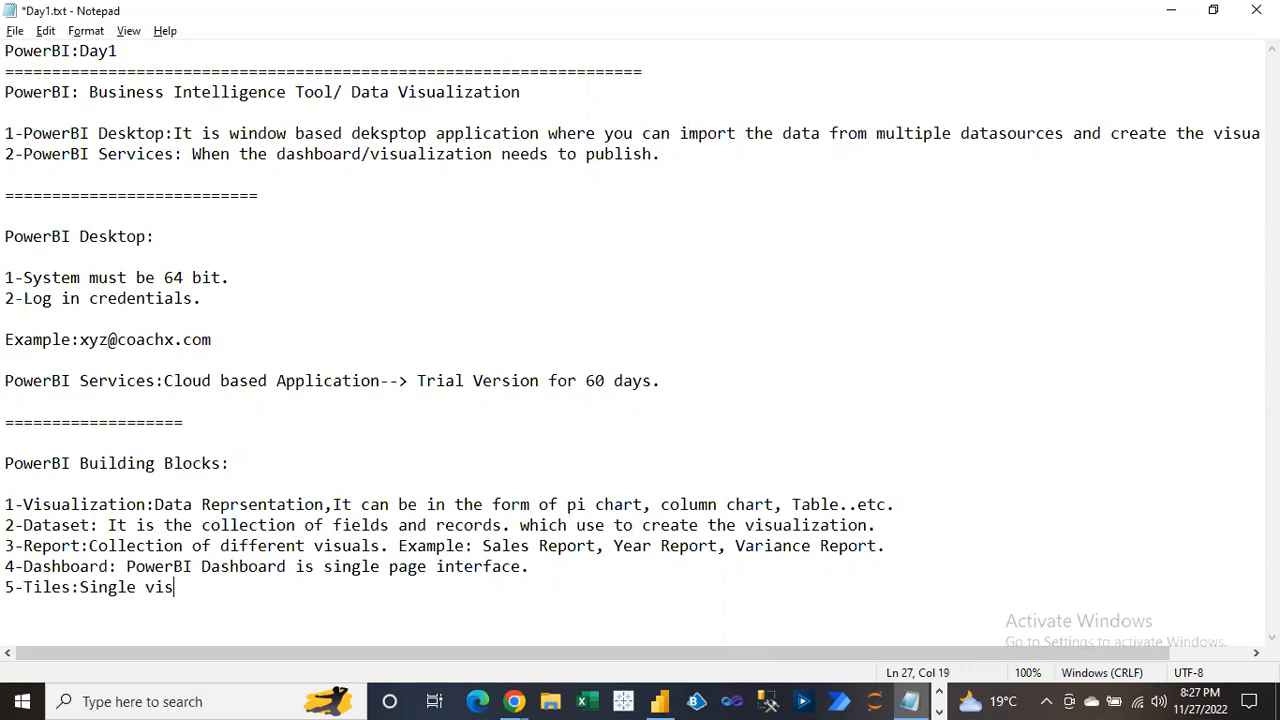
pyautogui.write('uals found on your dashboard')
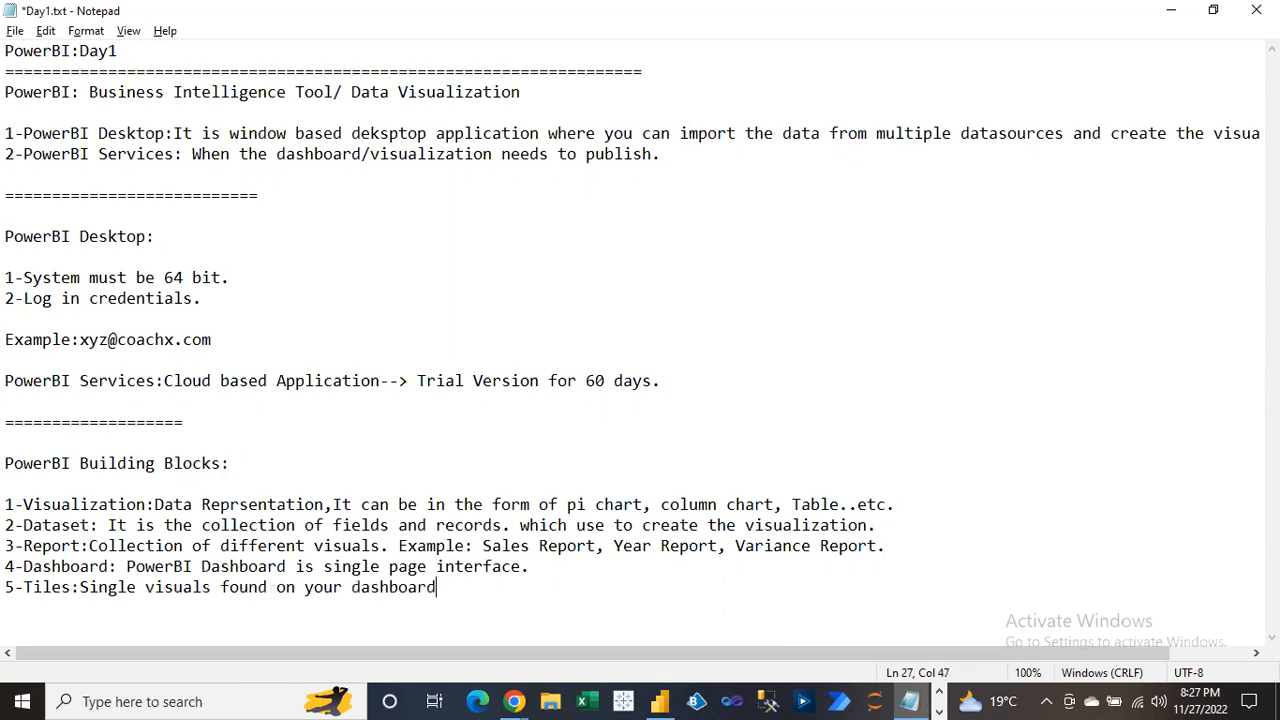
# Change the Tiles item's ending to "report/dashboard." and add blank lines below it
pyautogui.press('Left')
pyautogui.press('Left')
pyautogui.press('Left')
pyautogui.press('Left')
pyautogui.press('Left')
pyautogui.press('Left')
pyautogui.press('Left')
pyautogui.press('Left')
pyautogui.press('Left')
pyautogui.press('Left')
pyautogui.write('report')
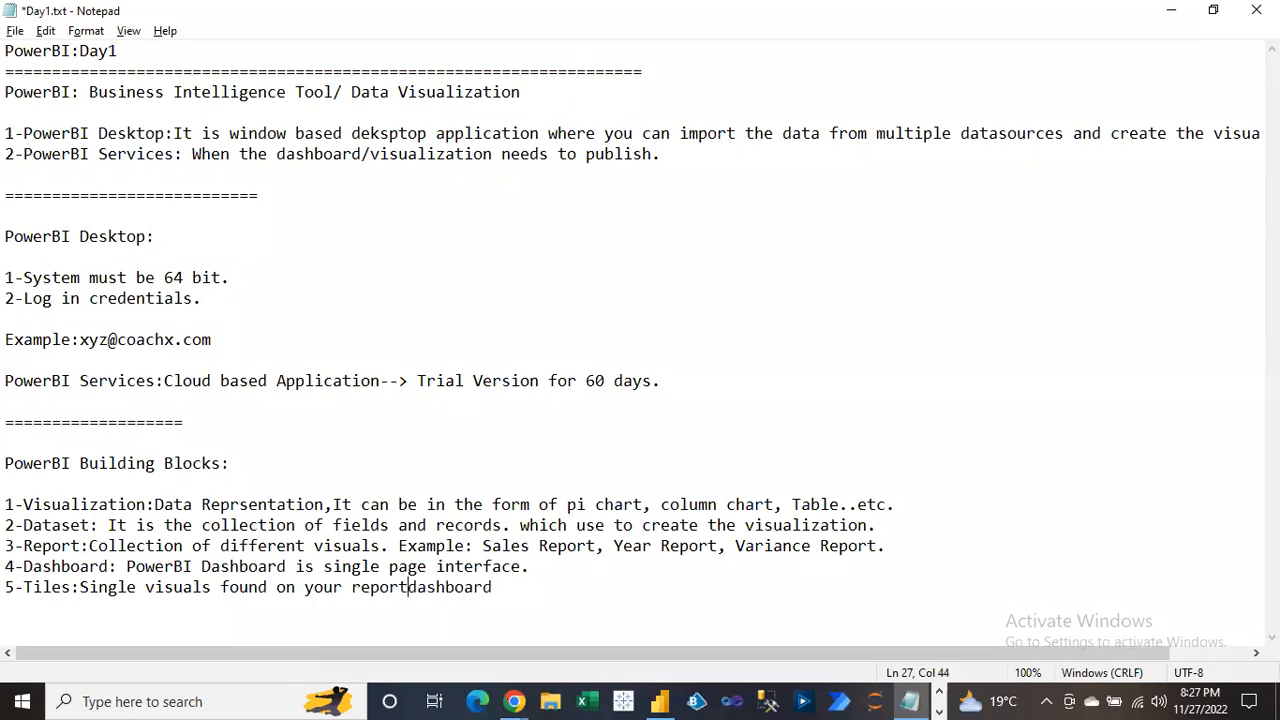
pyautogui.write(' da')
pyautogui.press('BackSpace')
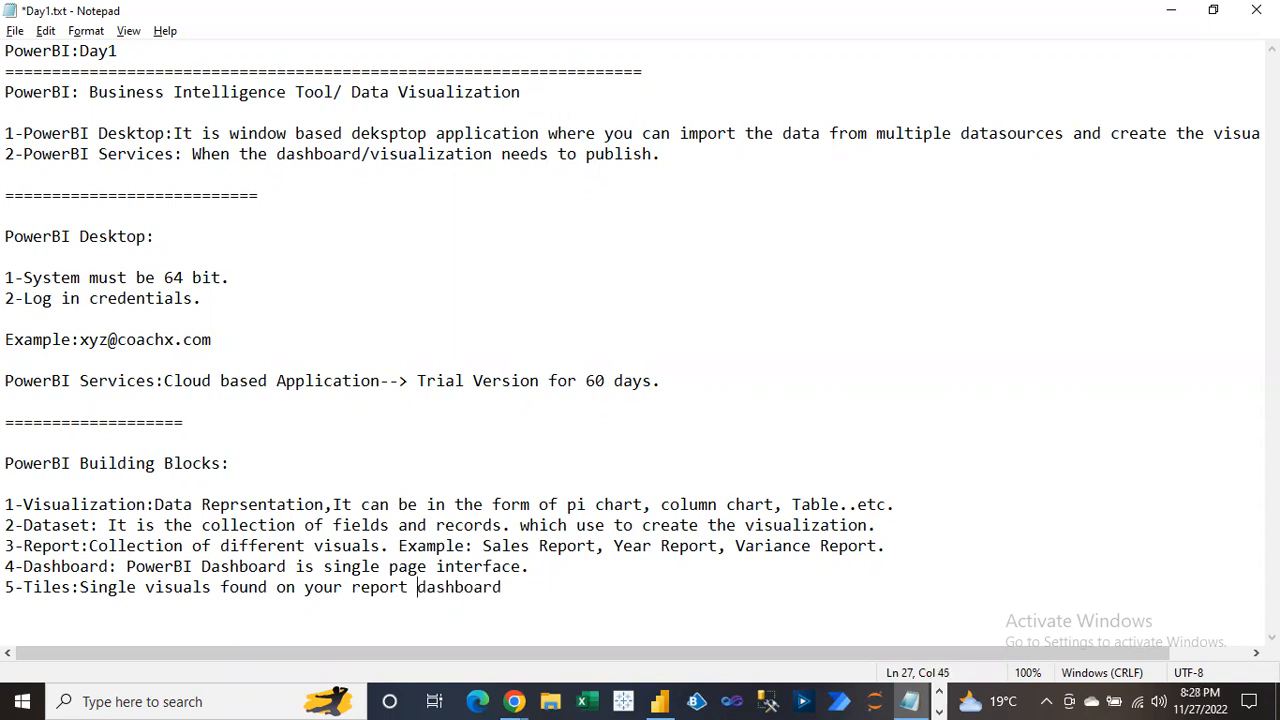
pyautogui.press('BackSpace')
pyautogui.write('/')
pyautogui.click(508, 587)
pyautogui.write('.')
pyautogui.press('Return')
pyautogui.press('Return')
pyautogui.press('Return')
pyautogui.press('Return')
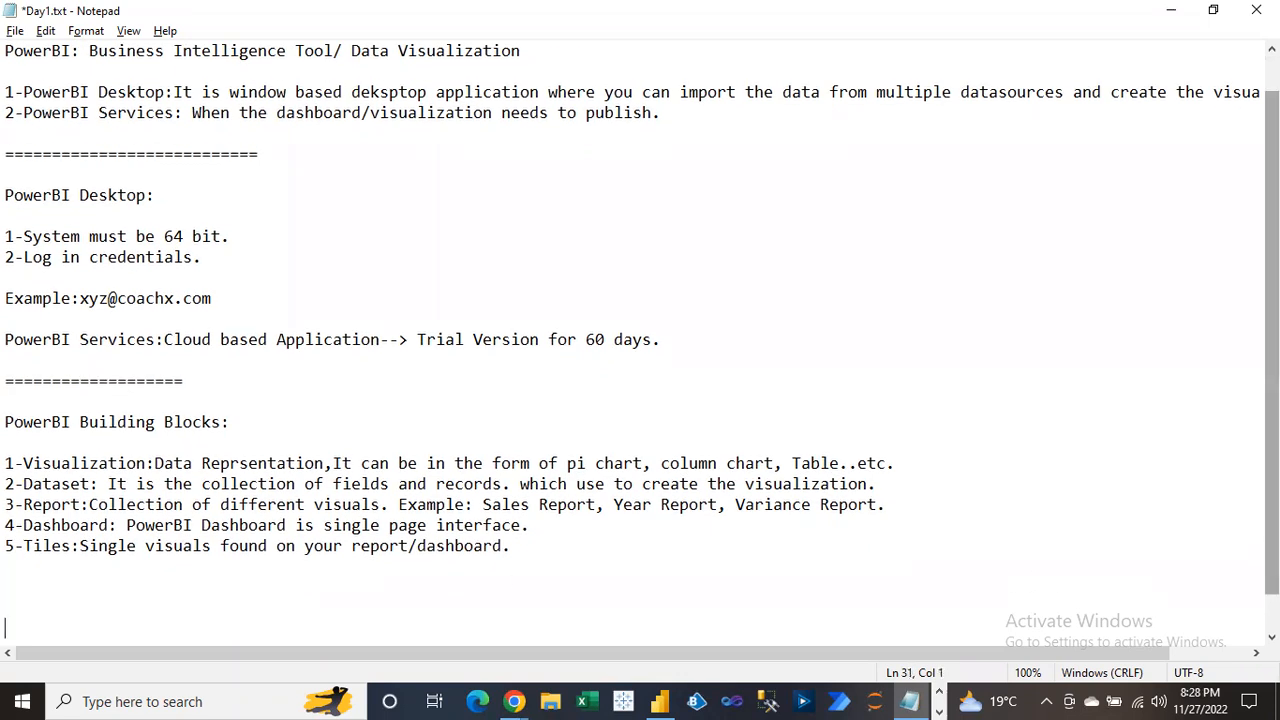
# Add a separate "Dataset:" heading below the Tiles item, with blank lines around it
pyautogui.scroll(-1, 640, 336)
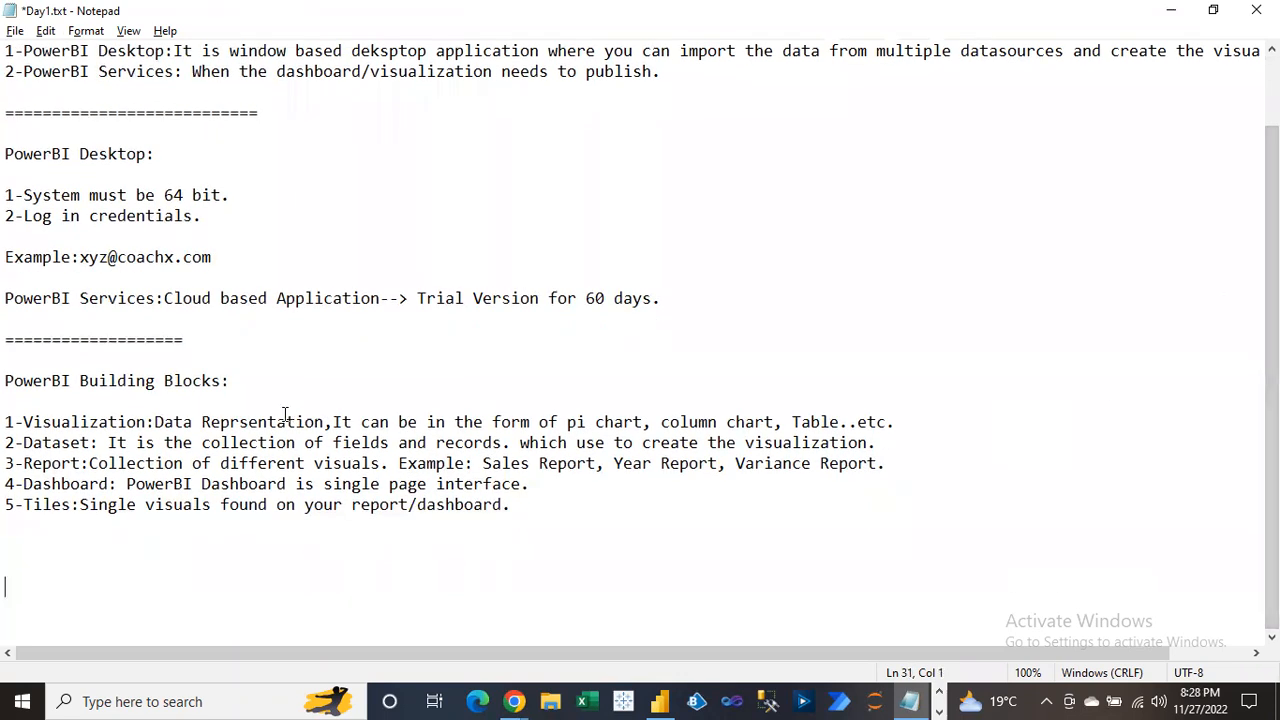
pyautogui.moveTo(80, 381); pyautogui.dragTo(264, 389)
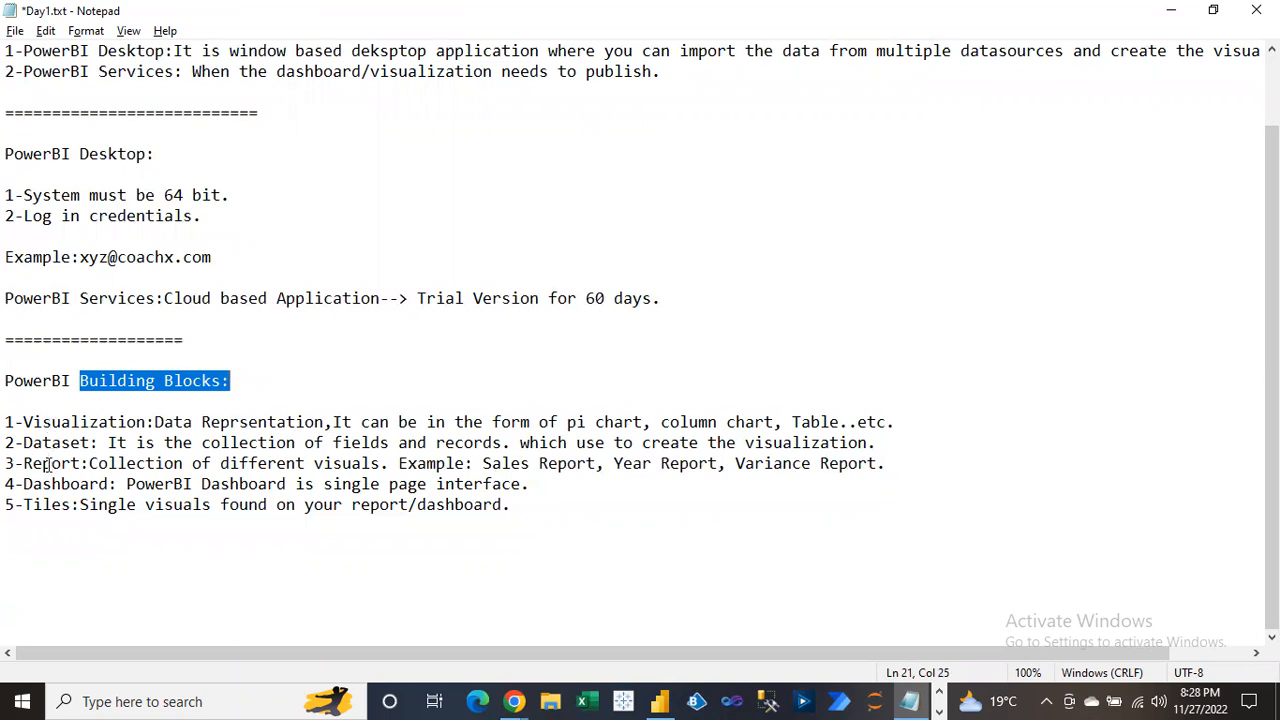
pyautogui.click(52, 504)
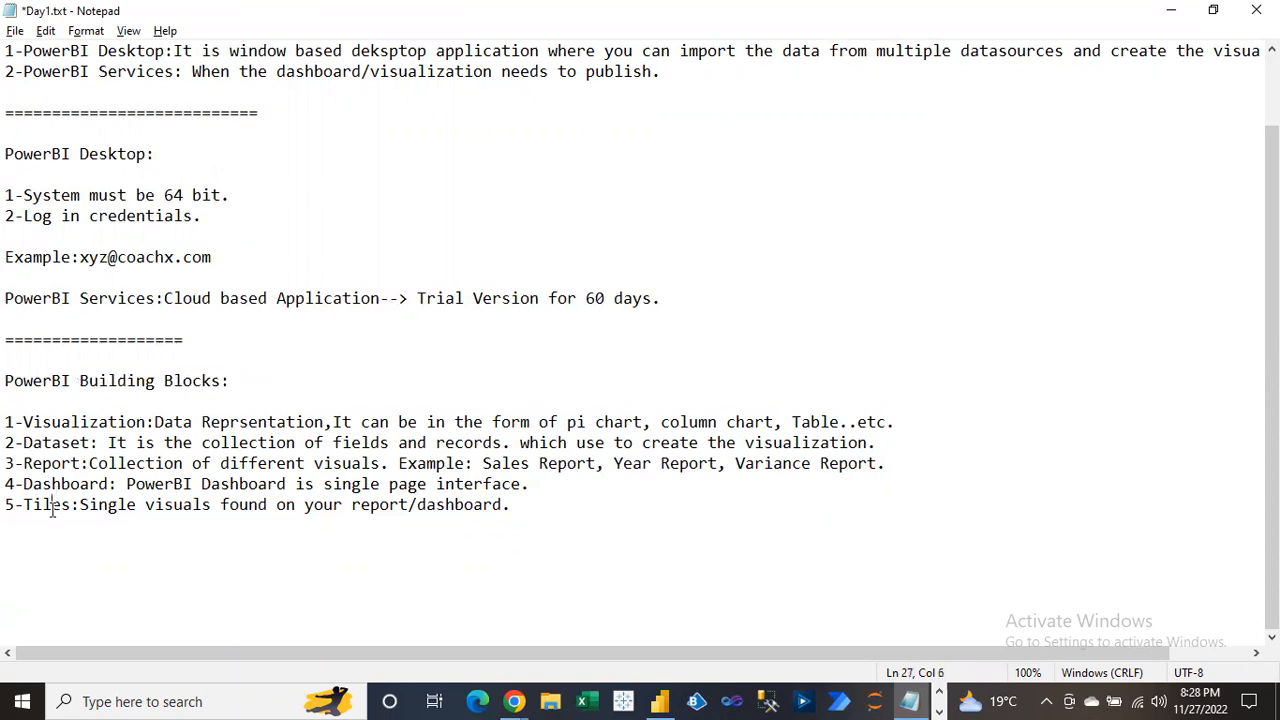
pyautogui.click(89, 437)
pyautogui.moveTo(99, 440); pyautogui.dragTo(31, 440)
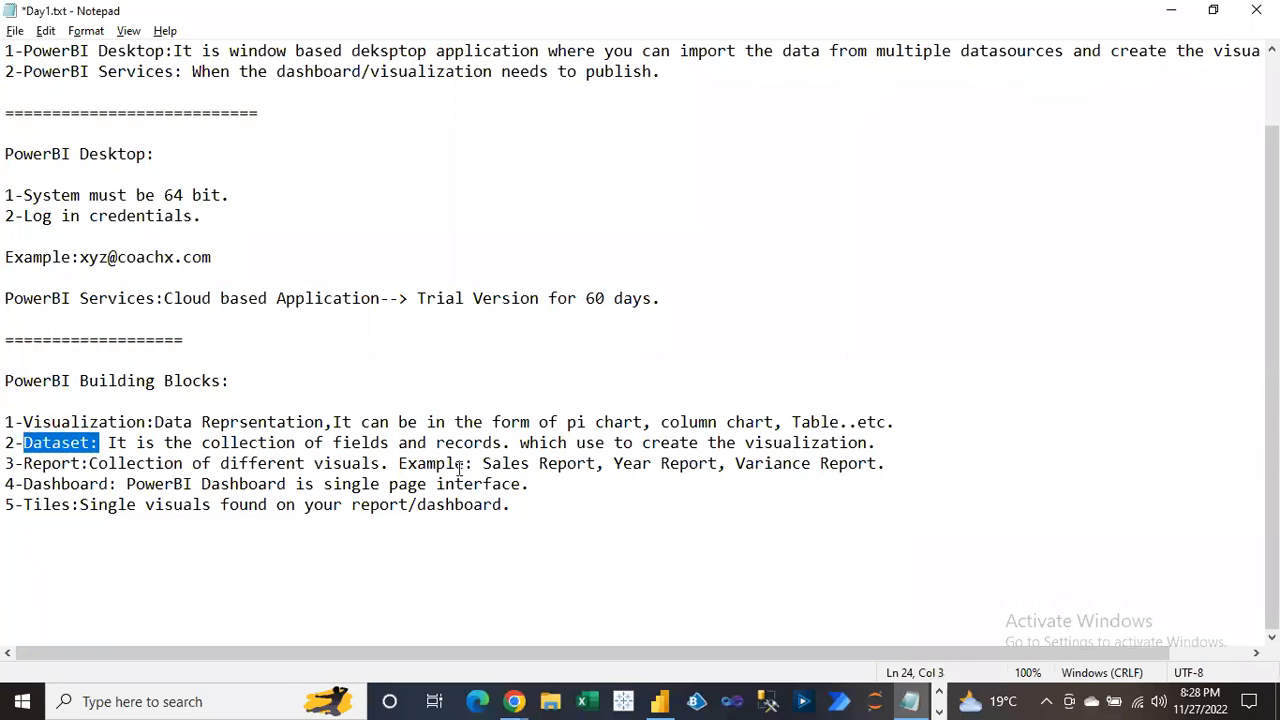
pyautogui.click(522, 506)
pyautogui.press('Return')
pyautogui.press('Return')
pyautogui.write('Dataset:')
pyautogui.press('Return')
pyautogui.press('Return')
# List "1-Simple Dataset" and "2-Complex Dataset" under the Dataset heading, separated by a blank line
pyautogui.write('1-S')
pyautogui.press('BackSpace')
pyautogui.write('impl')
pyautogui.press('BackSpace')
pyautogui.press('BackSpace')
pyautogui.press('BackSpace')
pyautogui.press('BackSpace')
pyautogui.write('Simple Dataset')
pyautogui.press('Return')
pyautogui.press('Return')
pyautogui.write('2-Complex Dataset')
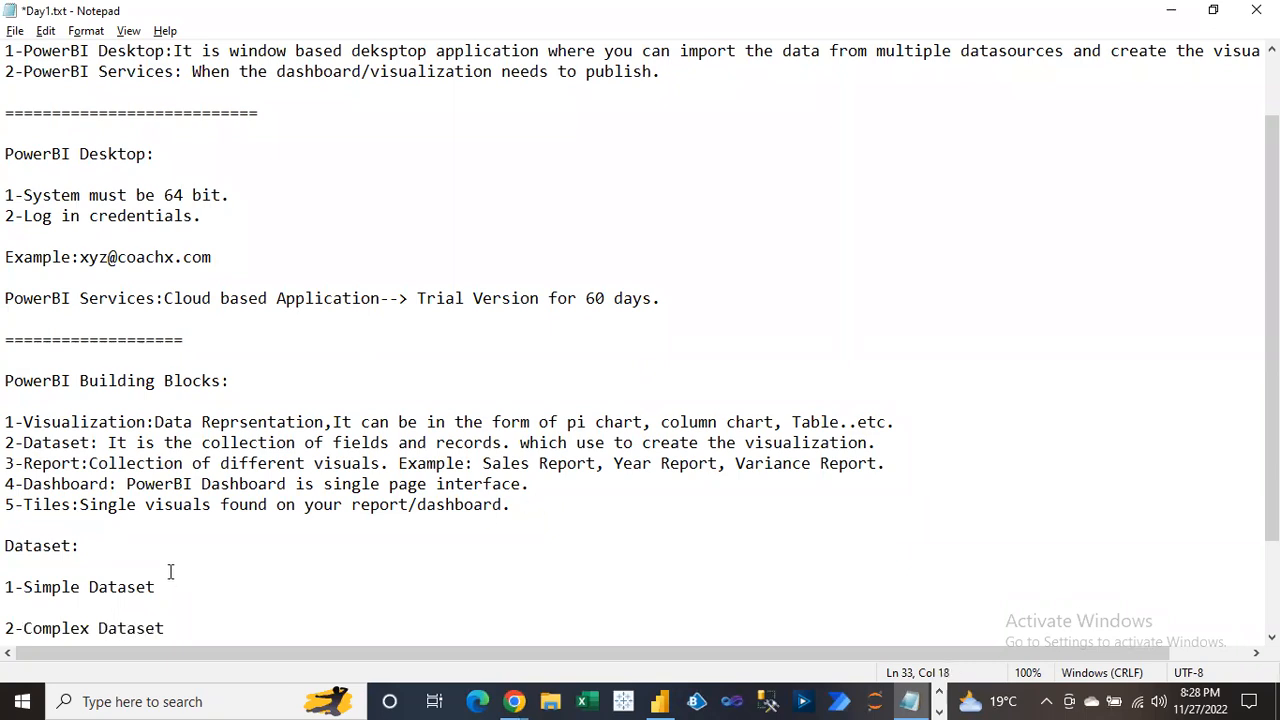
# Extend the Simple Dataset item with ": Where we are working on single file to create the dashboard."
pyautogui.write(': Where we are ')
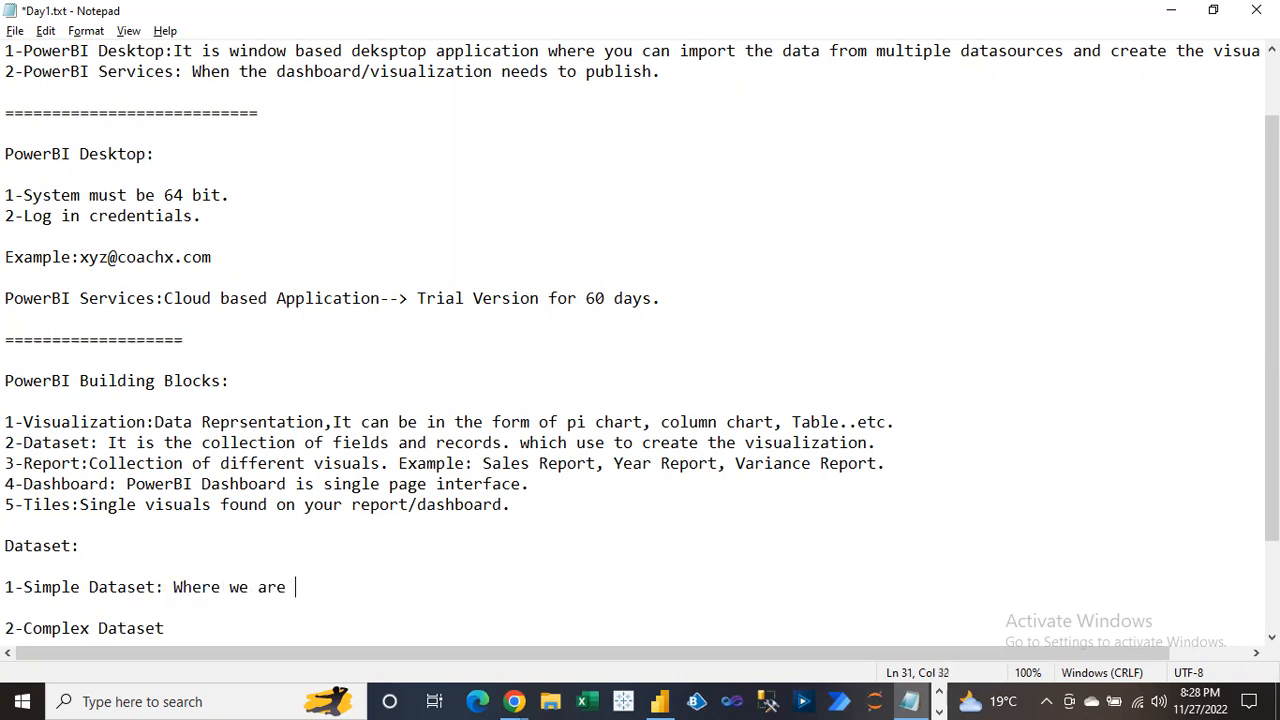
pyautogui.write('working on single file to create the dashboarf')
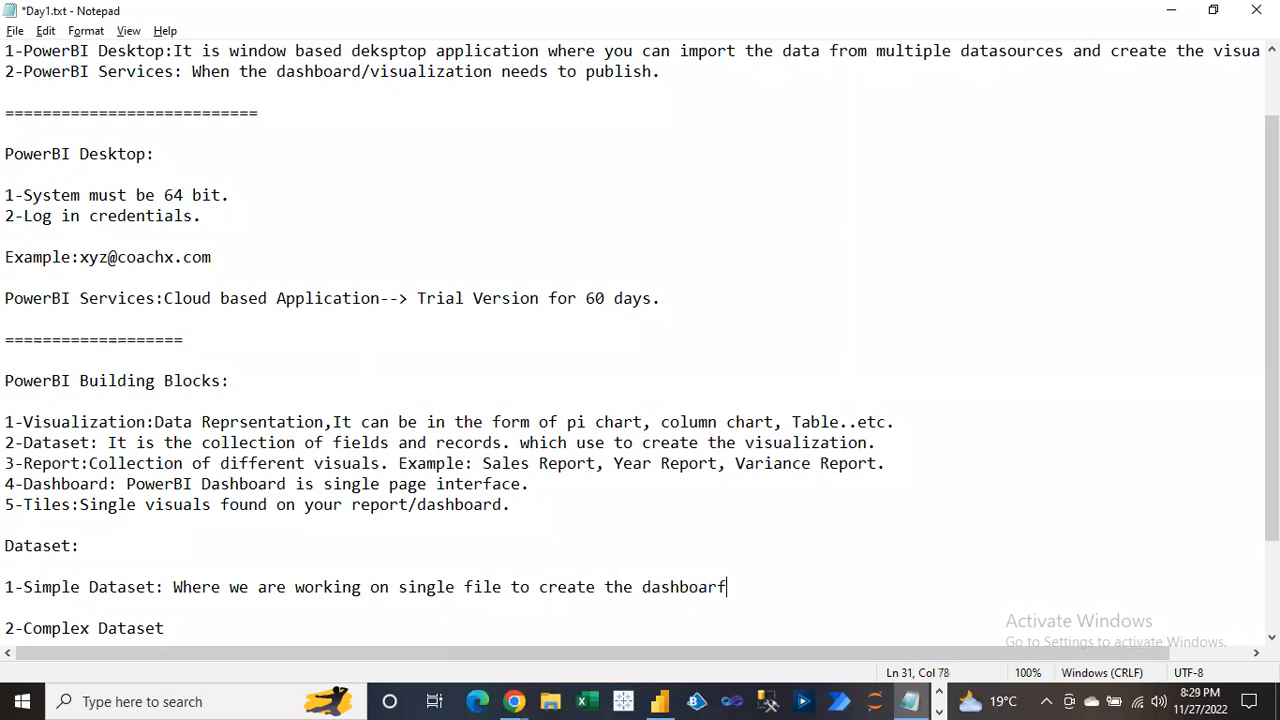
pyautogui.press('Home')
pyautogui.write('d')
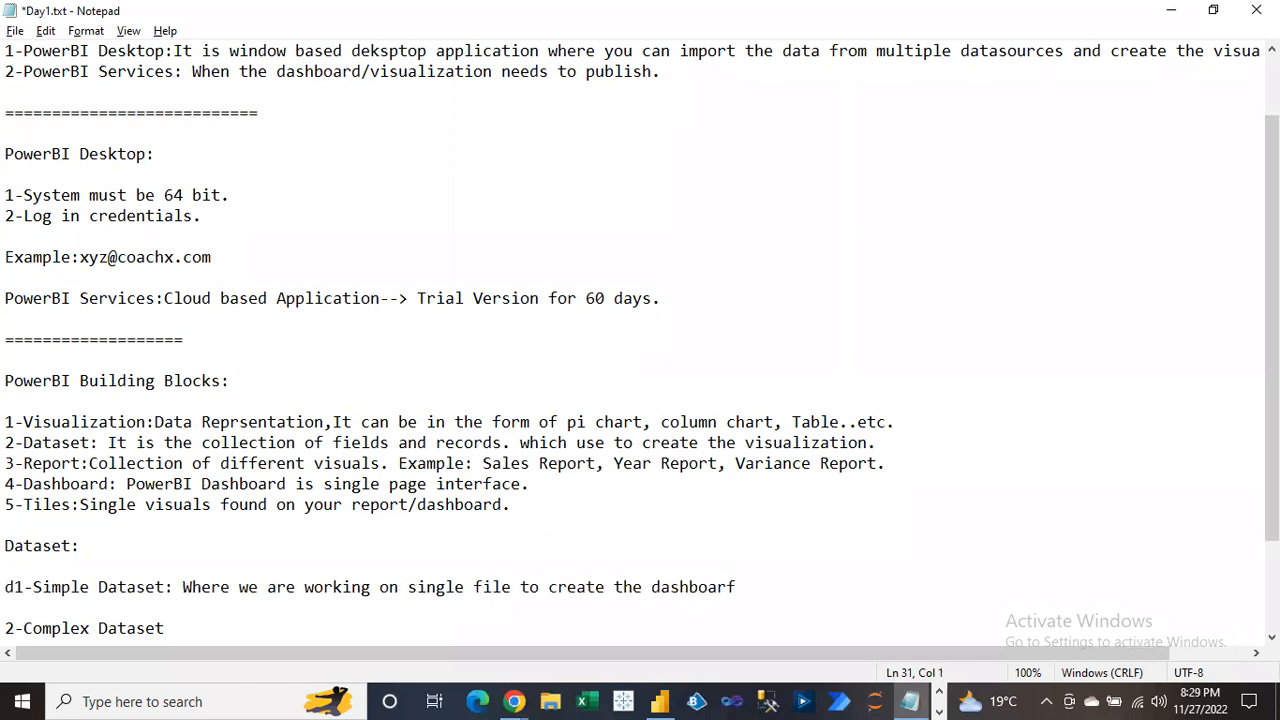
pyautogui.write('d')
pyautogui.press('Delete')
pyautogui.press('Delete')
pyautogui.click(740, 589)
pyautogui.press('BackSpace')
pyautogui.write('d.')
# Add the line "Example: Sales.xlsx" directly below the Simple Dataset definition
pyautogui.press('Down')
pyautogui.write('Example: Sales.xlsx')
pyautogui.press('Return')
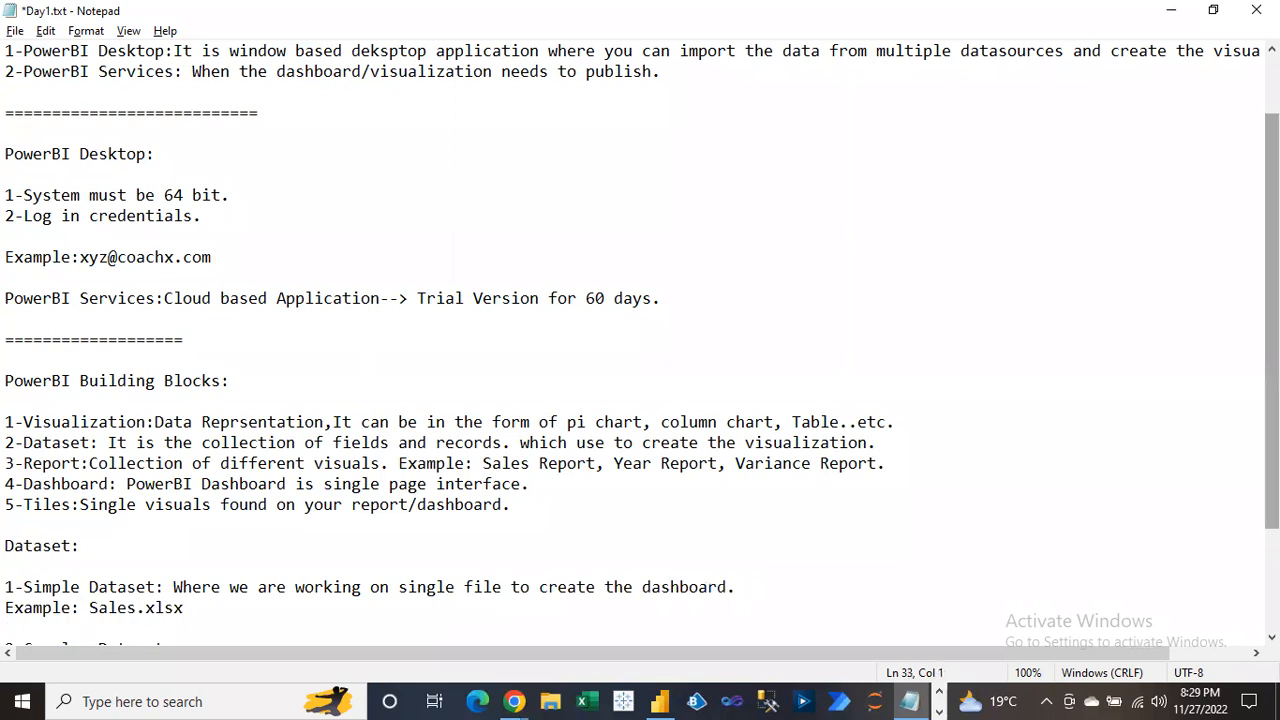
# Highlight the file name Sales.xlsx in the Simple Dataset example for review
pyautogui.moveTo(1272, 512); pyautogui.dragTo(1272, 584)
pyautogui.moveTo(91, 500); pyautogui.dragTo(215, 503)
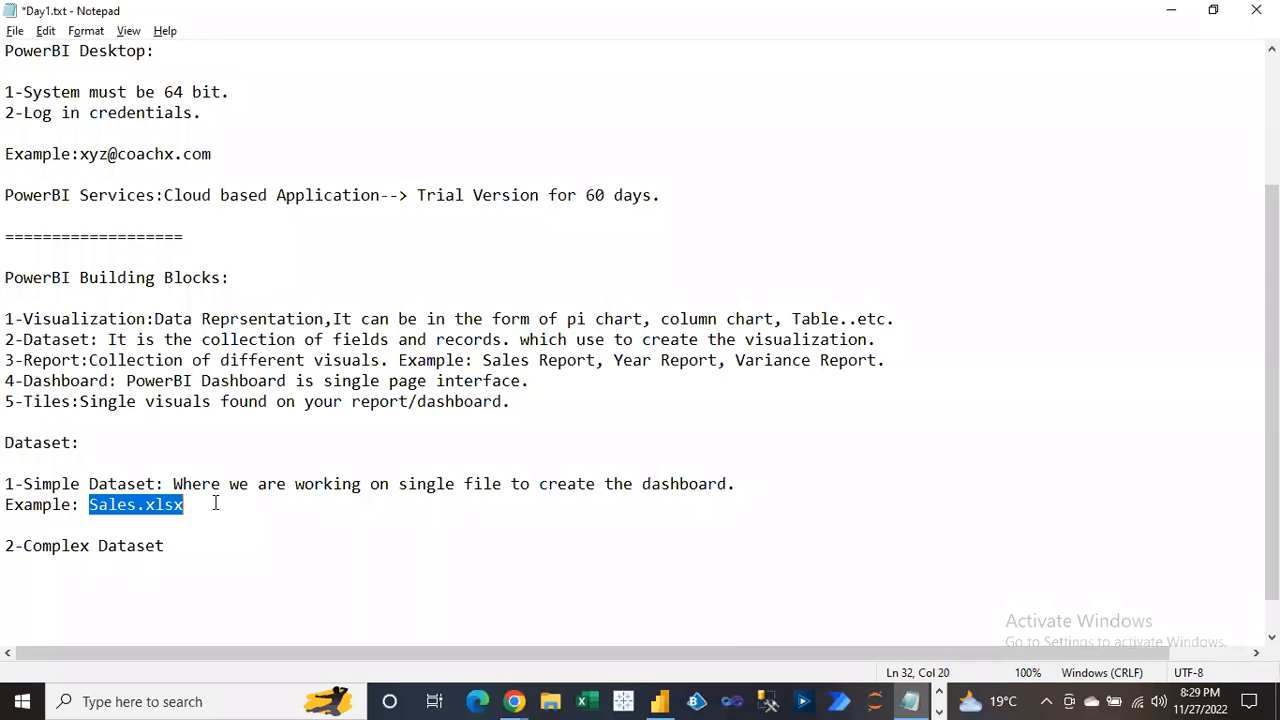
pyautogui.click(215, 503)
pyautogui.press('Left')
pyautogui.press('Left')
pyautogui.press('Left')
pyautogui.press('Left')
pyautogui.press('Left')
pyautogui.press('Left')
pyautogui.press('Left')
pyautogui.press('Left')
pyautogui.press('Left')
pyautogui.press('Left')
pyautogui.hotkey('shift', 'Right')
pyautogui.hotkey('shift', 'Right')
pyautogui.hotkey('shift', 'Right')
pyautogui.hotkey('shift', 'Right')
pyautogui.hotkey('shift', 'Right')
pyautogui.hotkey('shift', 'Right')
pyautogui.hotkey('shift', 'Right')
pyautogui.hotkey('shift', 'Right')
pyautogui.hotkey('shift', 'Right')
pyautogui.hotkey('shift', 'Right')
# Extend the "2-Complex Dataset" item with ": Where we are working on multiple datasources."
pyautogui.click(180, 546)
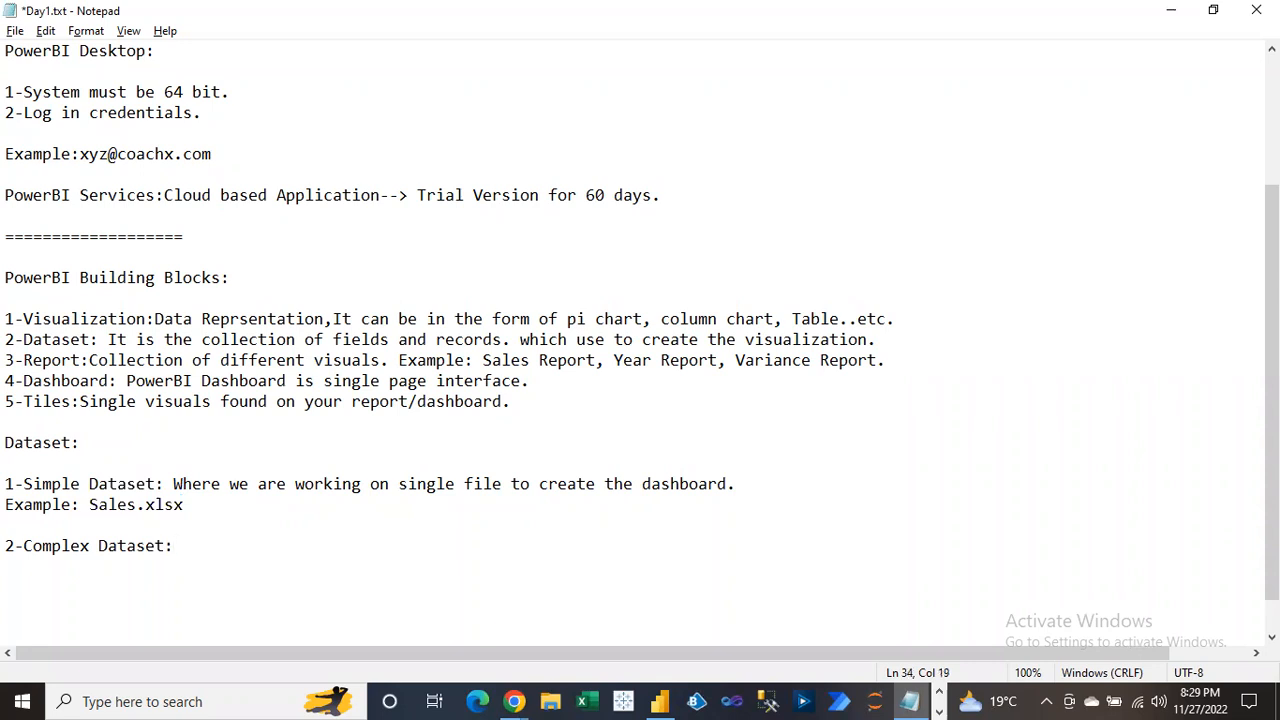
pyautogui.write('Where we are working on di')
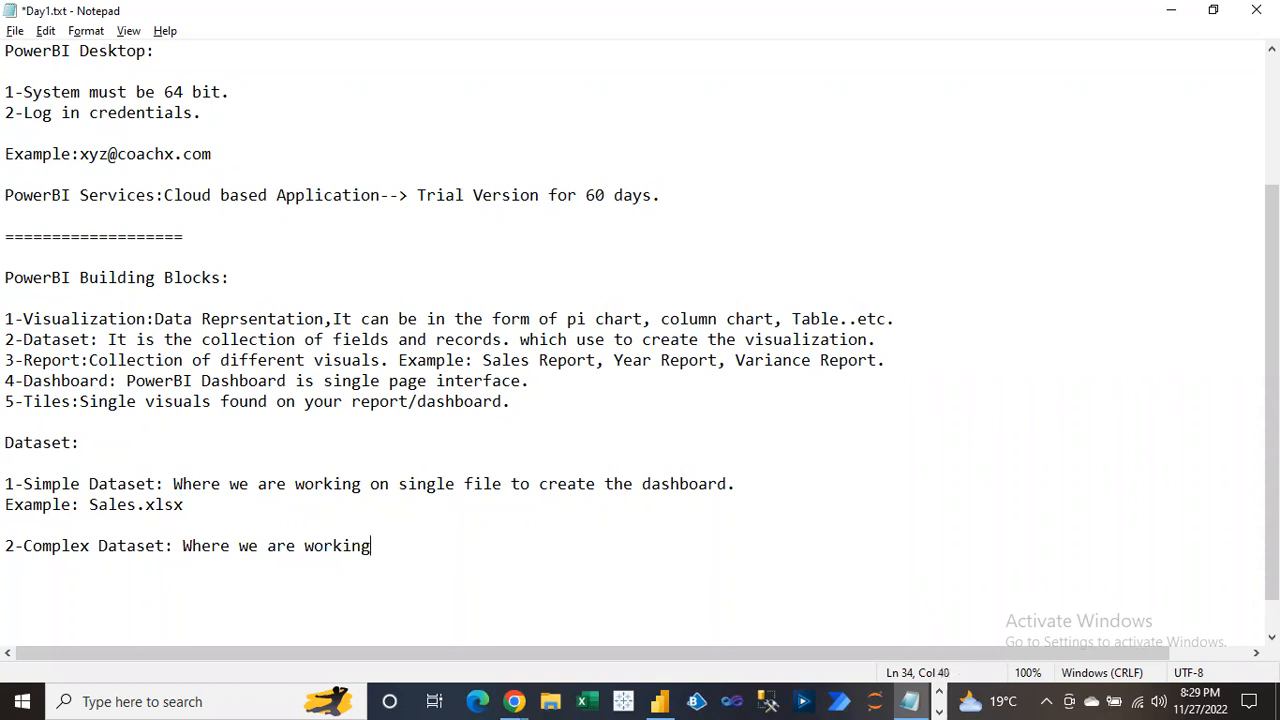
pyautogui.press('Home')
pyautogui.press('BackSpace')
pyautogui.click(438, 525)
pyautogui.press('BackSpace')
pyautogui.press('BackSpace')
pyautogui.write('multip')
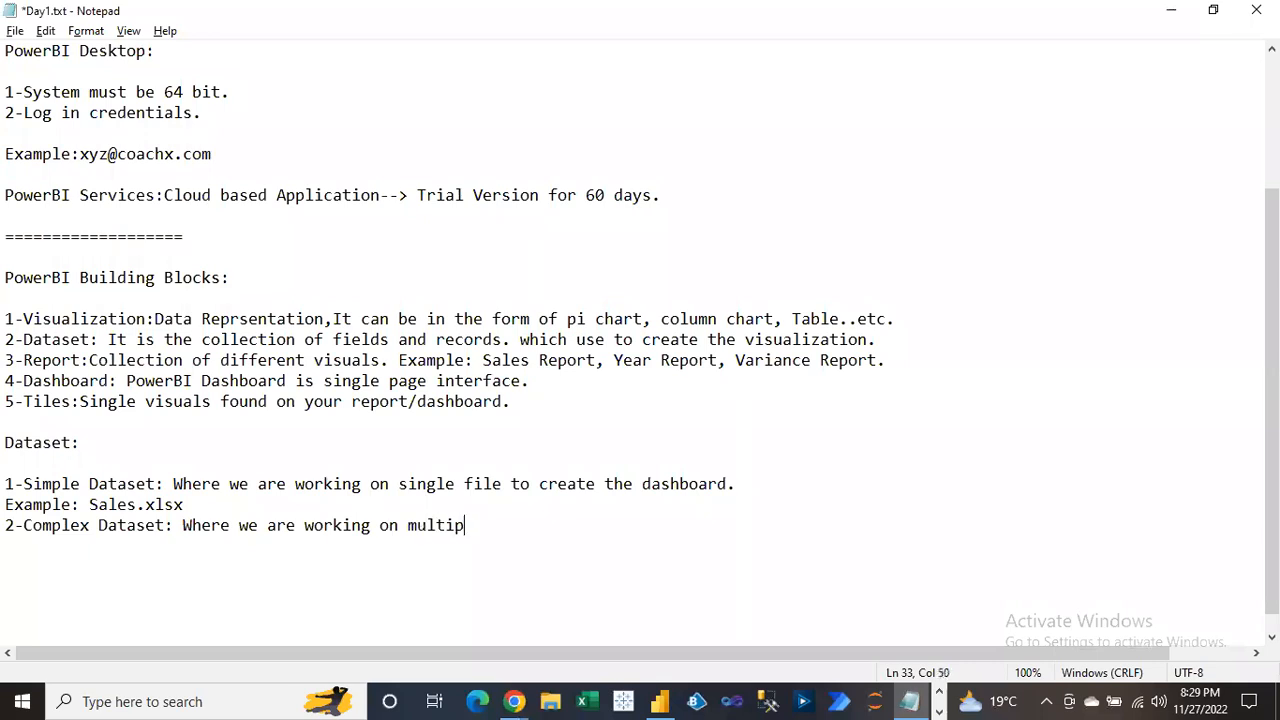
pyautogui.write('le datasources.')
# Add the line "Examples:1-Excel 2-SQL Server" below the Complex Dataset definition and restore the blank line above that definition
pyautogui.press('Return')
pyautogui.press('Return')
pyautogui.write('Examples:')
pyautogui.press('Return')
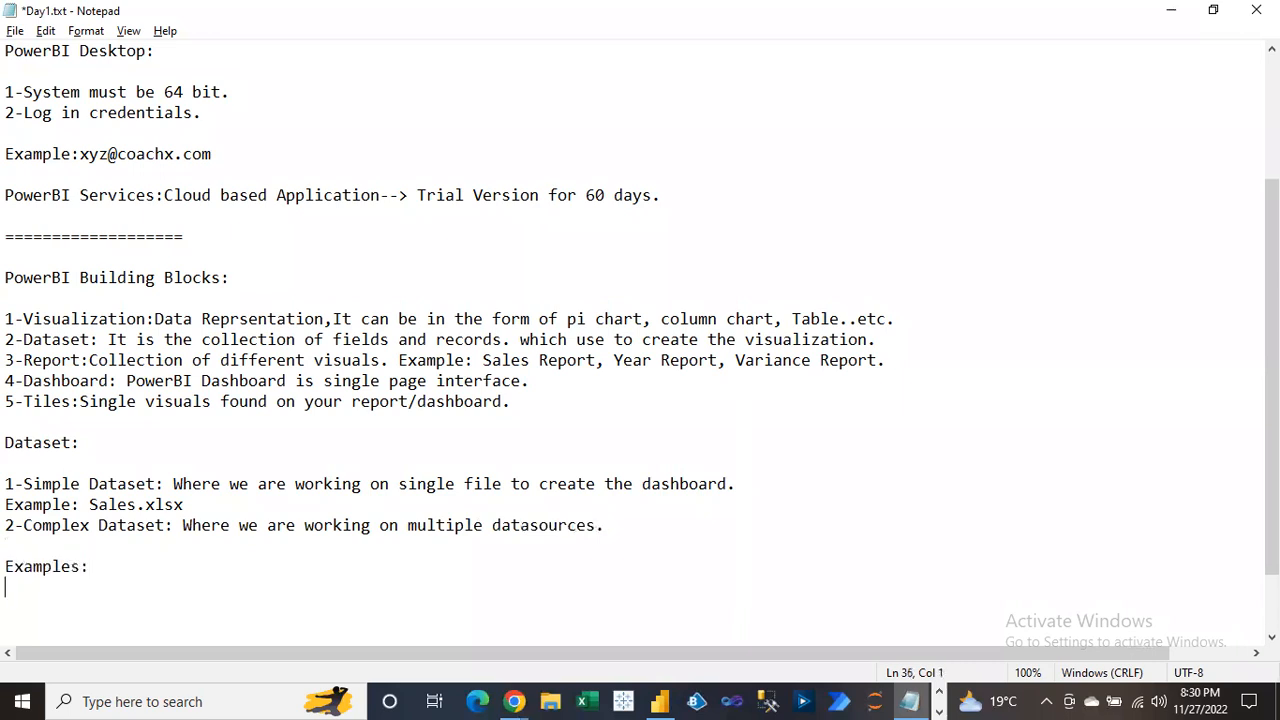
pyautogui.click(193, 508)
pyautogui.press('Return')
pyautogui.click(137, 586)
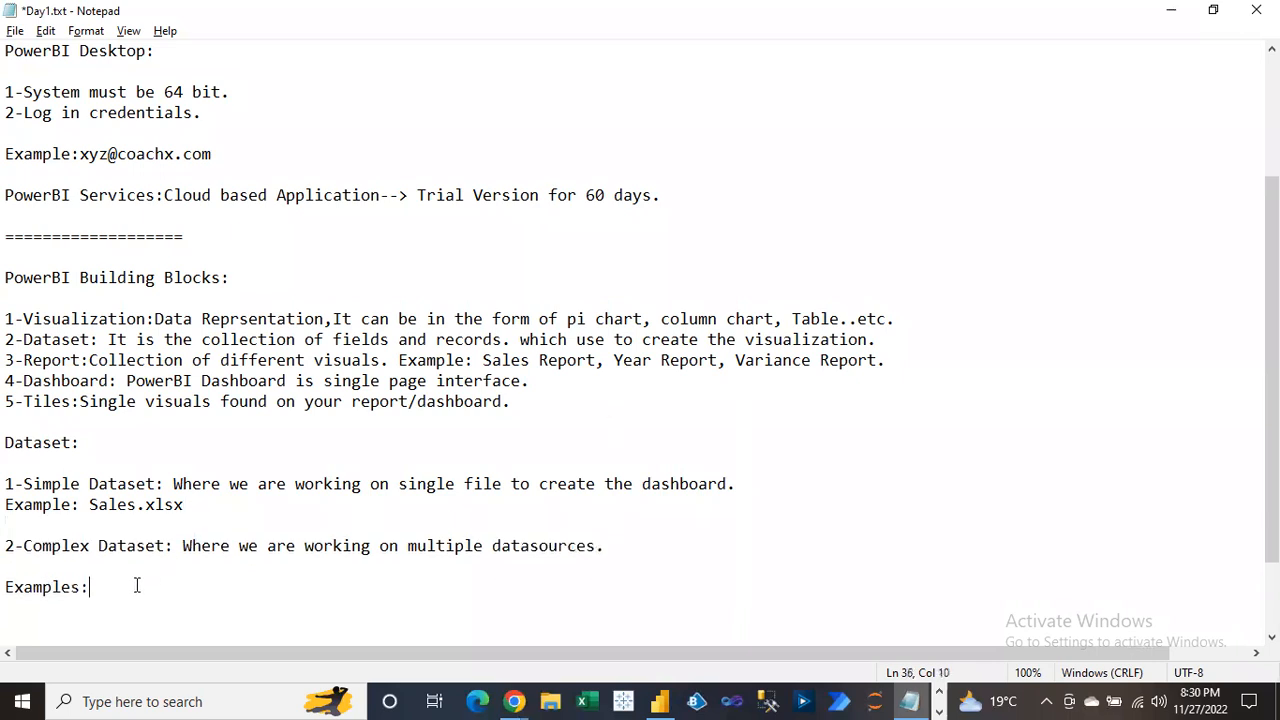
pyautogui.write('1-Excel 2-SQL Server')
# Highlight the Excel and SQL Server examples and the phrase "multiple datasources" in the Complex Dataset notes for review
pyautogui.moveTo(99, 587); pyautogui.dragTo(157, 586)
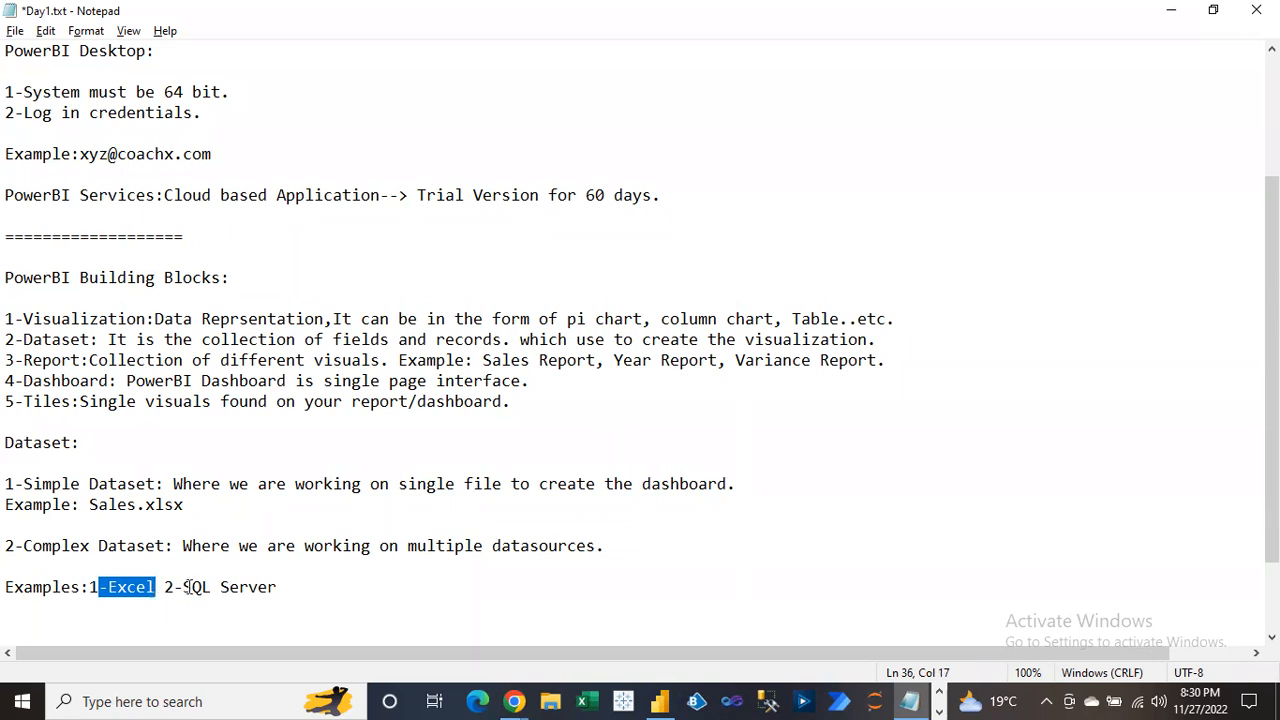
pyautogui.scroll(-2, 640, 333)
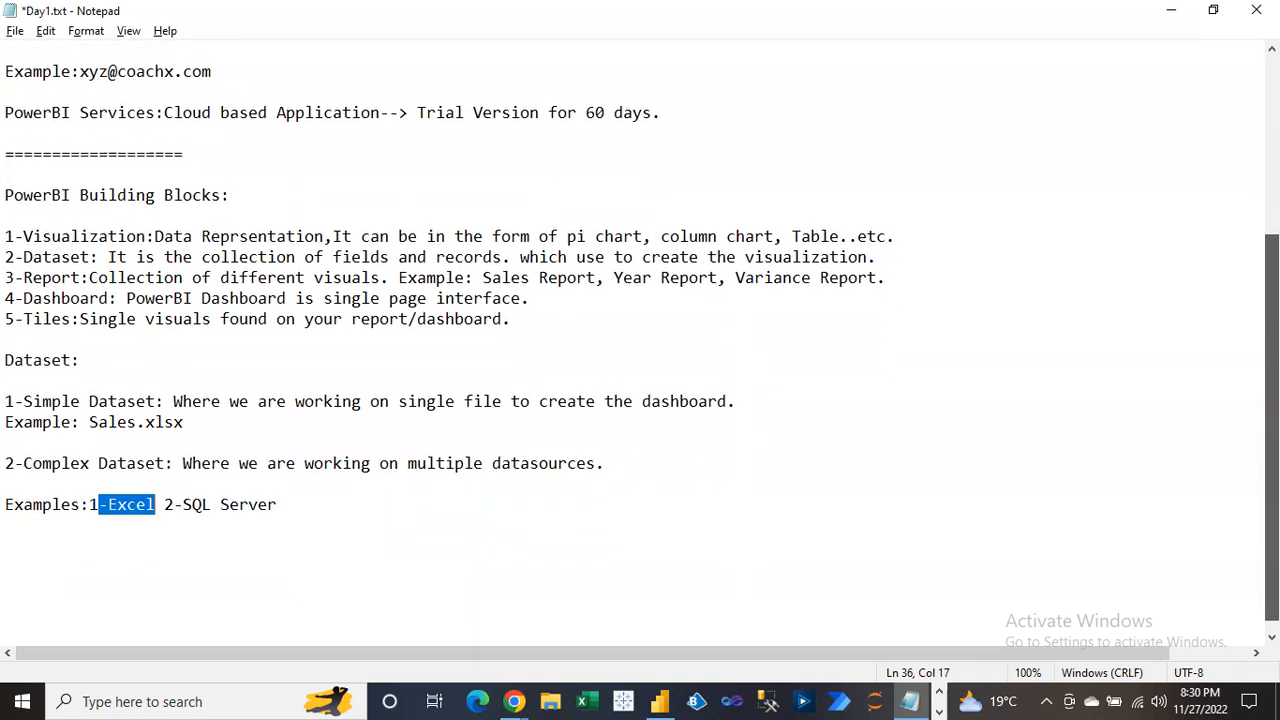
pyautogui.click(257, 464)
pyautogui.click(285, 482)
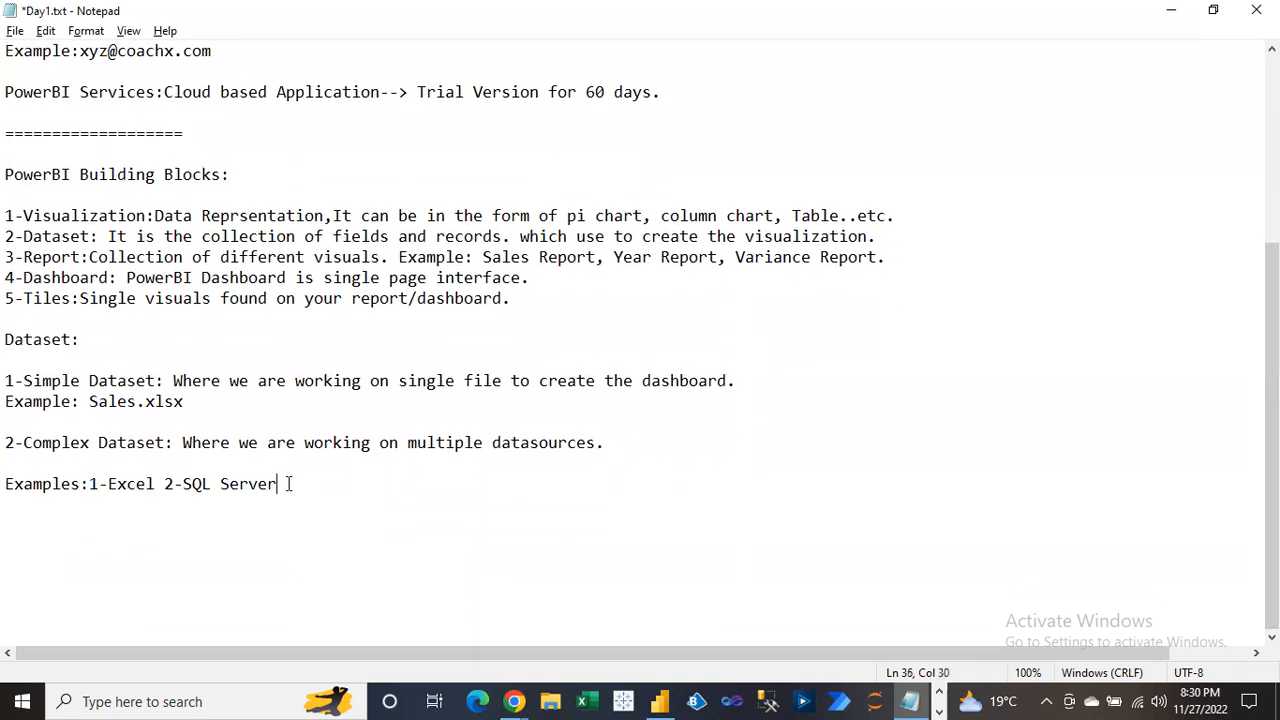
pyautogui.moveTo(88, 484); pyautogui.dragTo(280, 484)
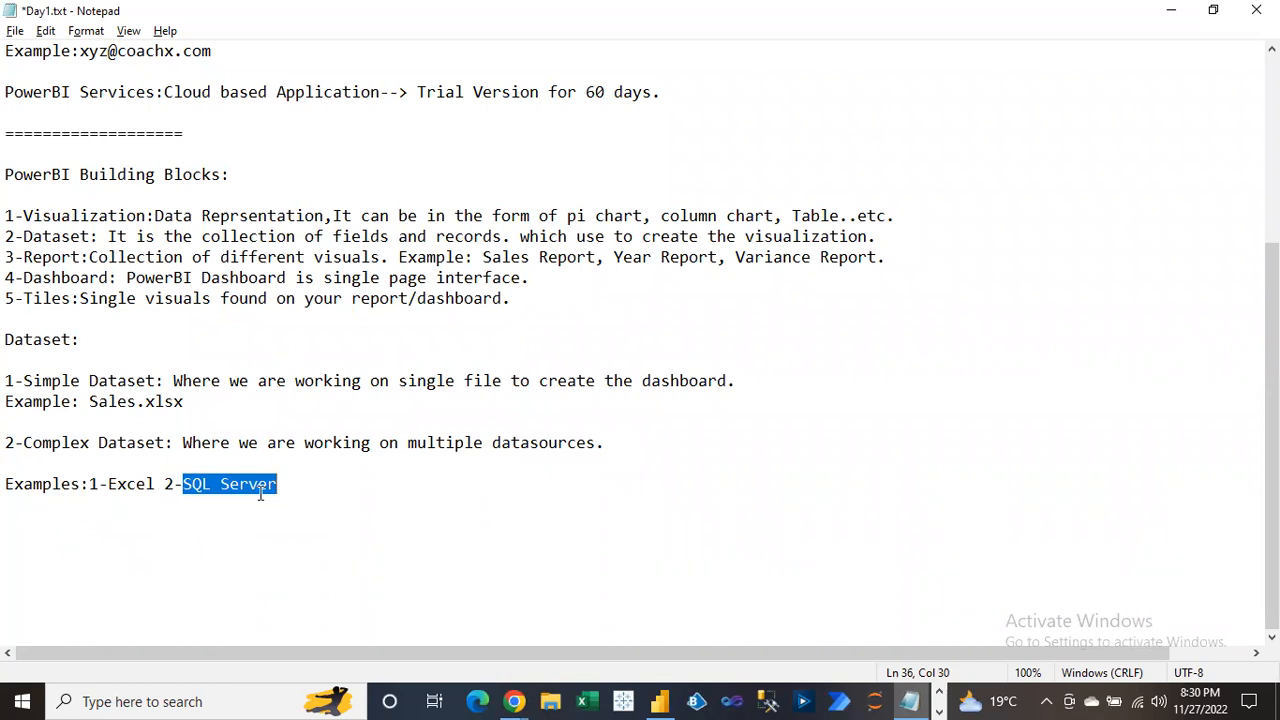
pyautogui.click(155, 485)
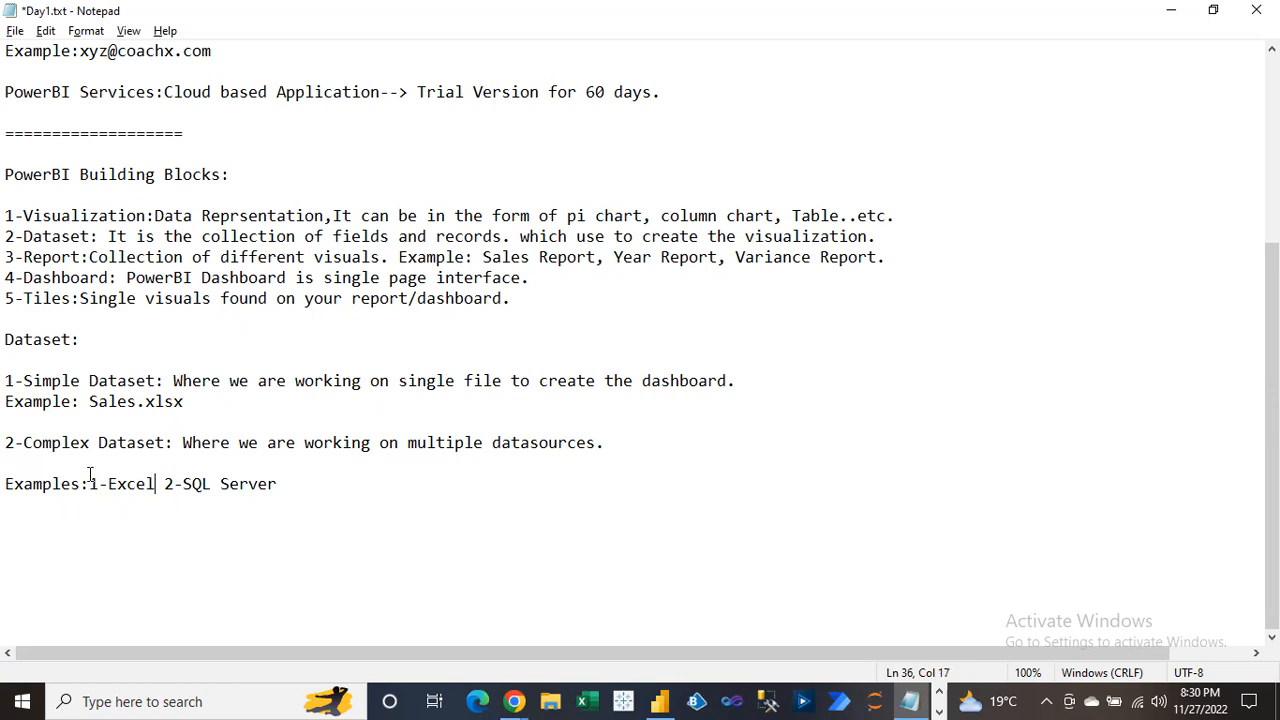
pyautogui.moveTo(89, 484); pyautogui.dragTo(280, 485)
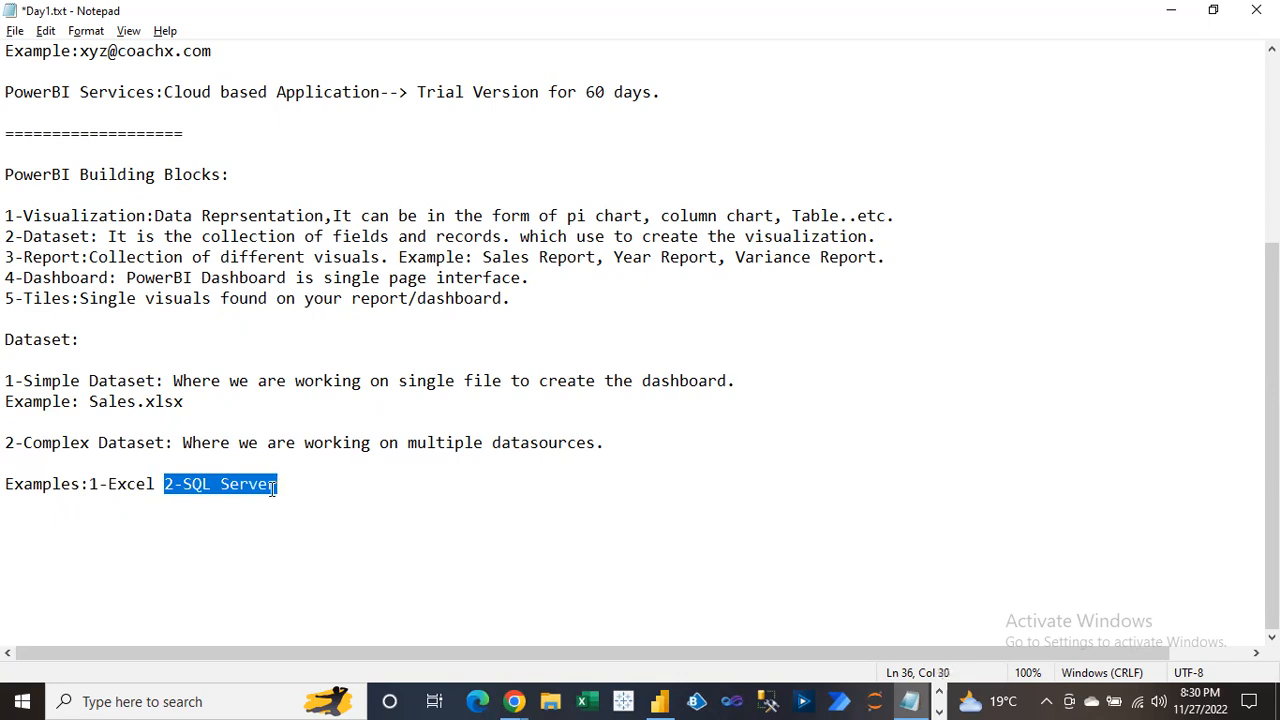
pyautogui.moveTo(99, 484); pyautogui.dragTo(285, 483)
pyautogui.click(256, 446)
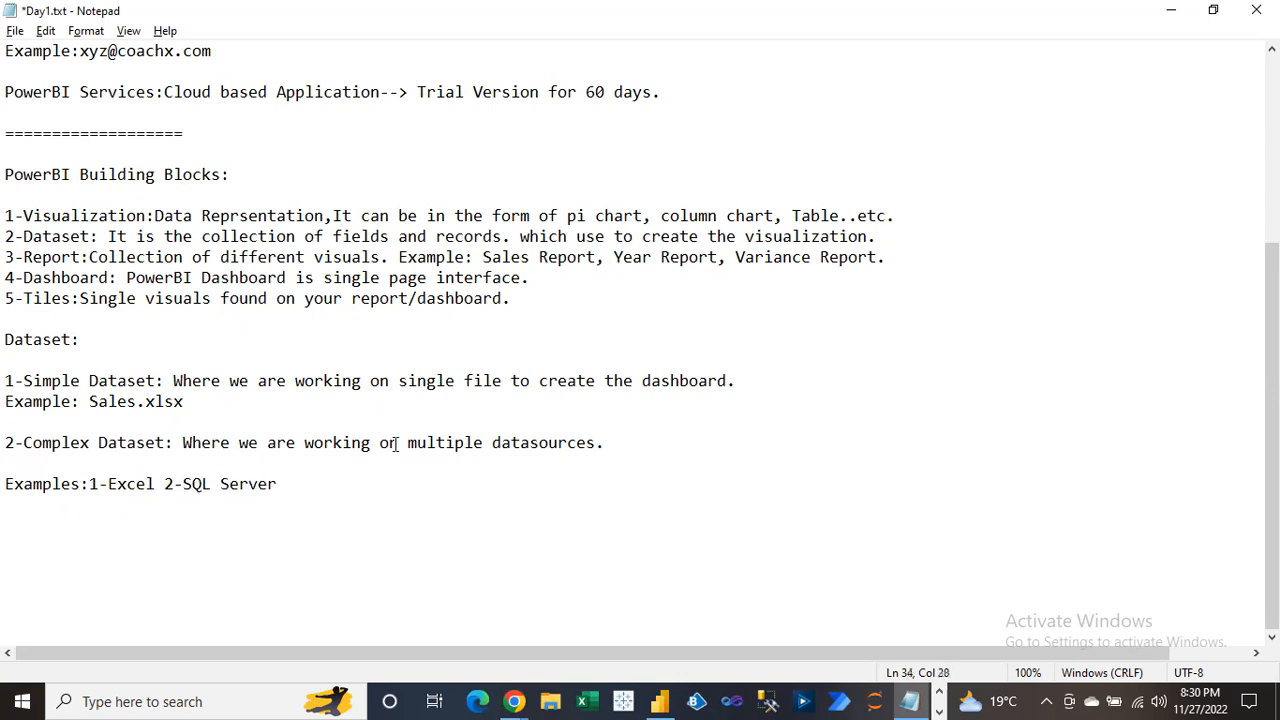
pyautogui.moveTo(417, 443); pyautogui.dragTo(614, 442)
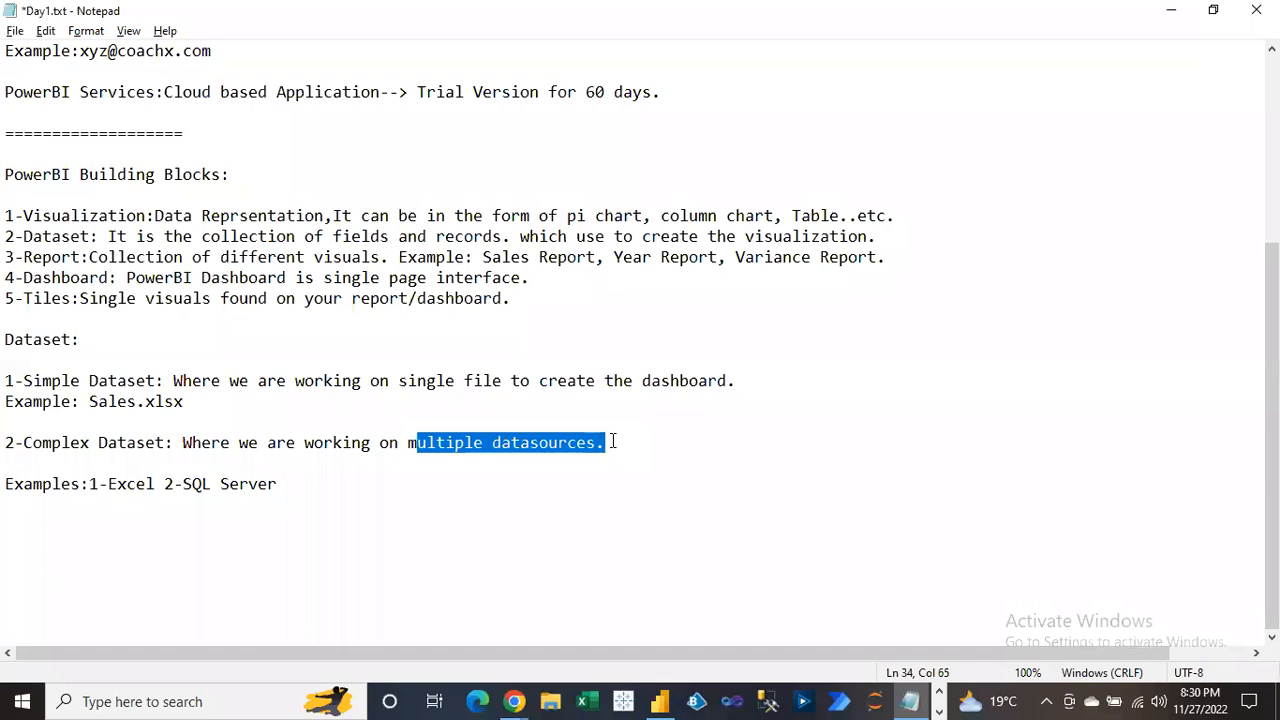
pyautogui.click(148, 457)
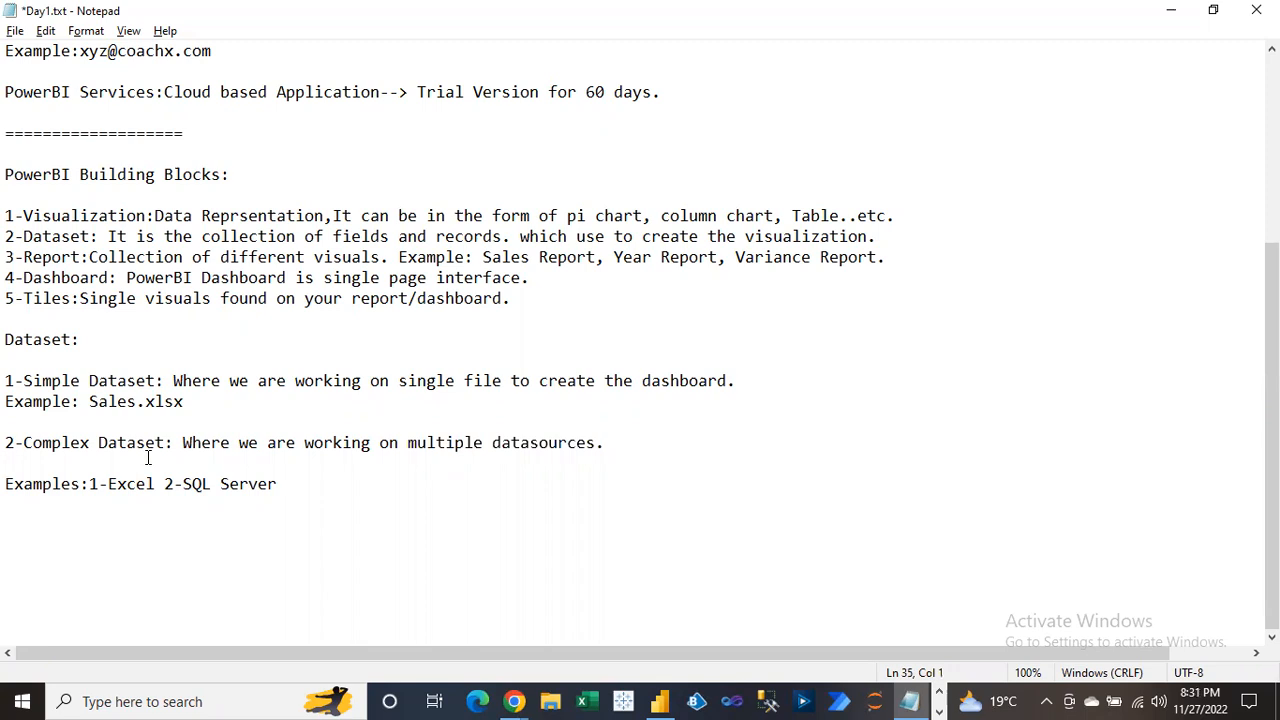
pyautogui.moveTo(89, 483); pyautogui.dragTo(286, 485)
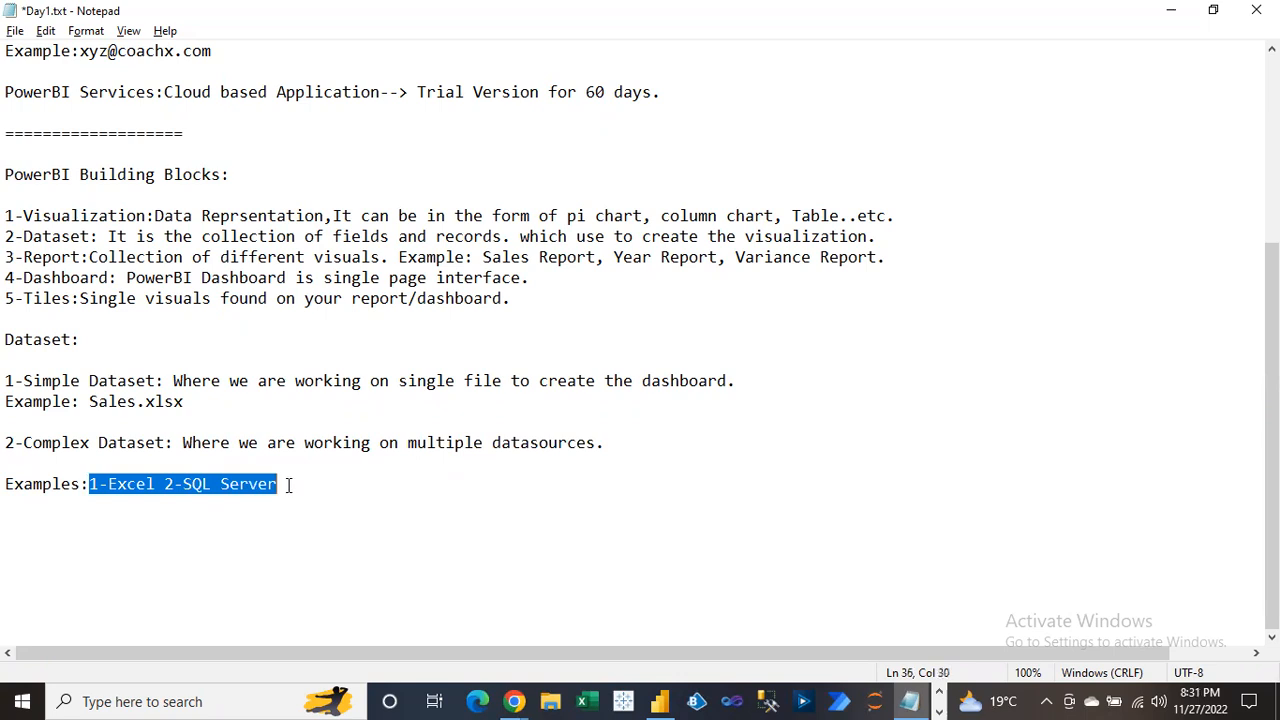
pyautogui.click(103, 457)
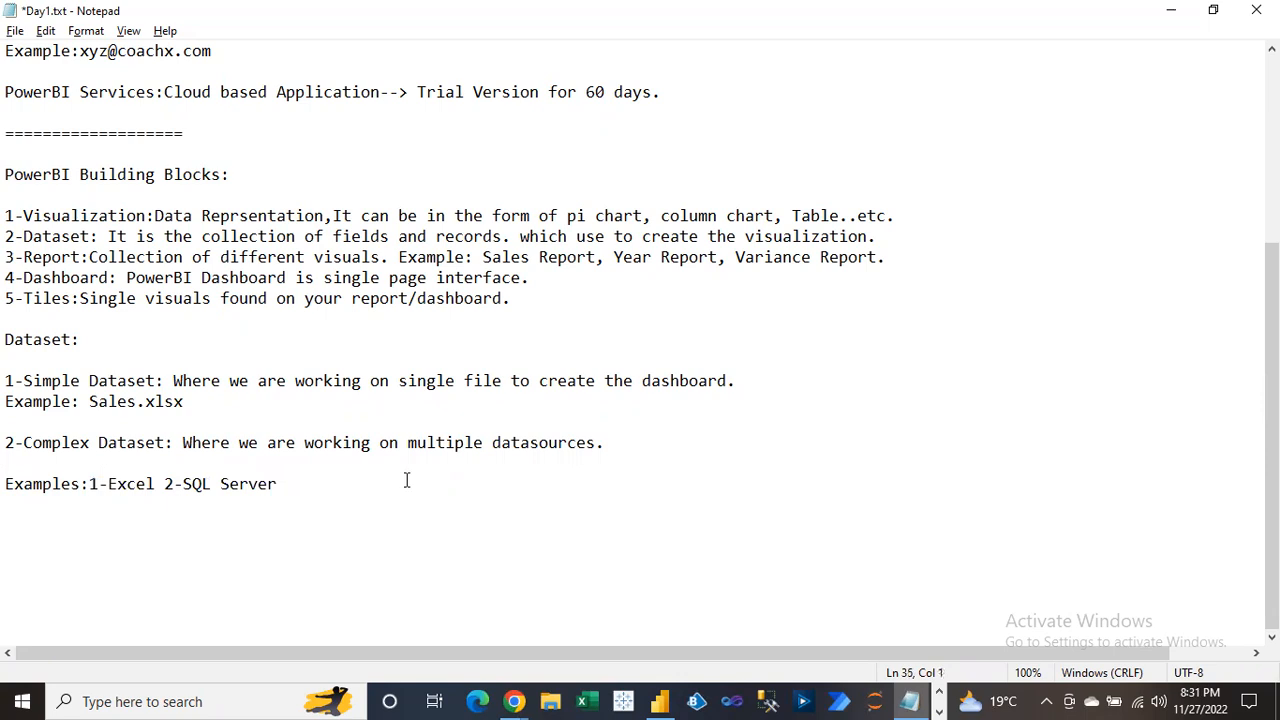
# Append "3-Snowflake" to the Complex Dataset examples, highlight the full list of sources and save the notes
pyautogui.click(290, 481)
pyautogui.write('3-Snowflake')
pyautogui.click(95, 484)
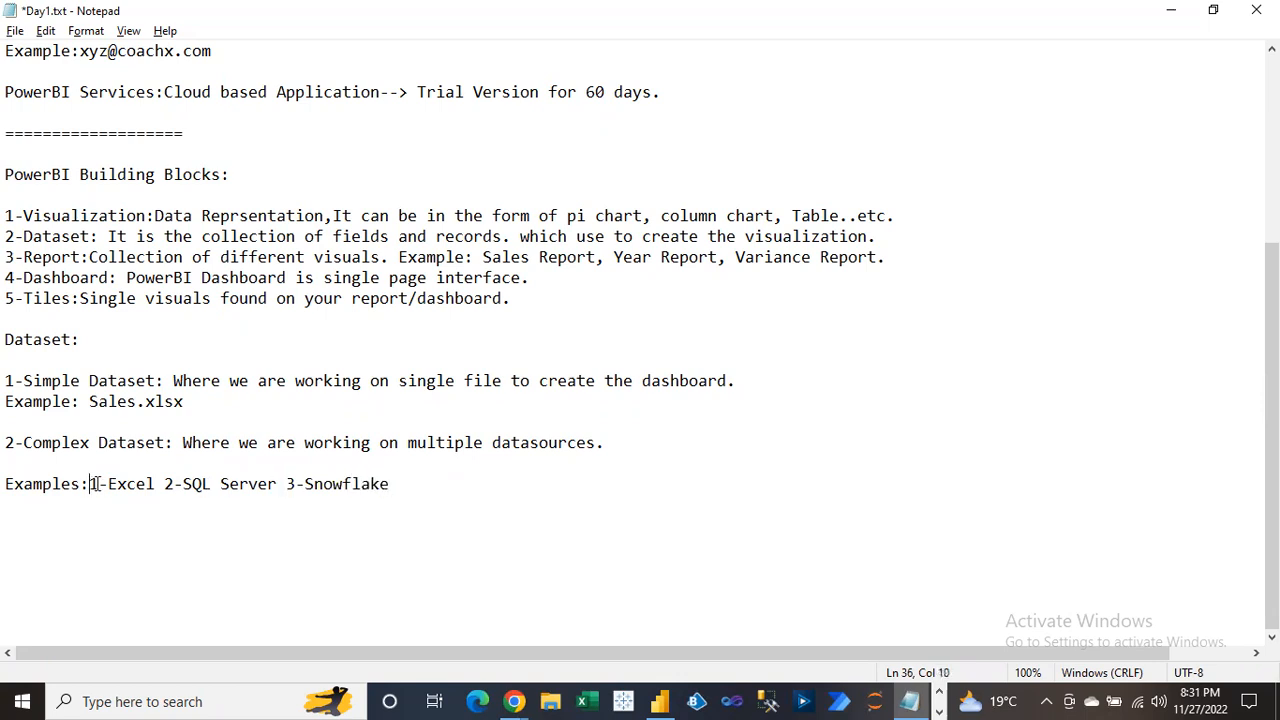
pyautogui.moveTo(95, 484); pyautogui.dragTo(414, 479)
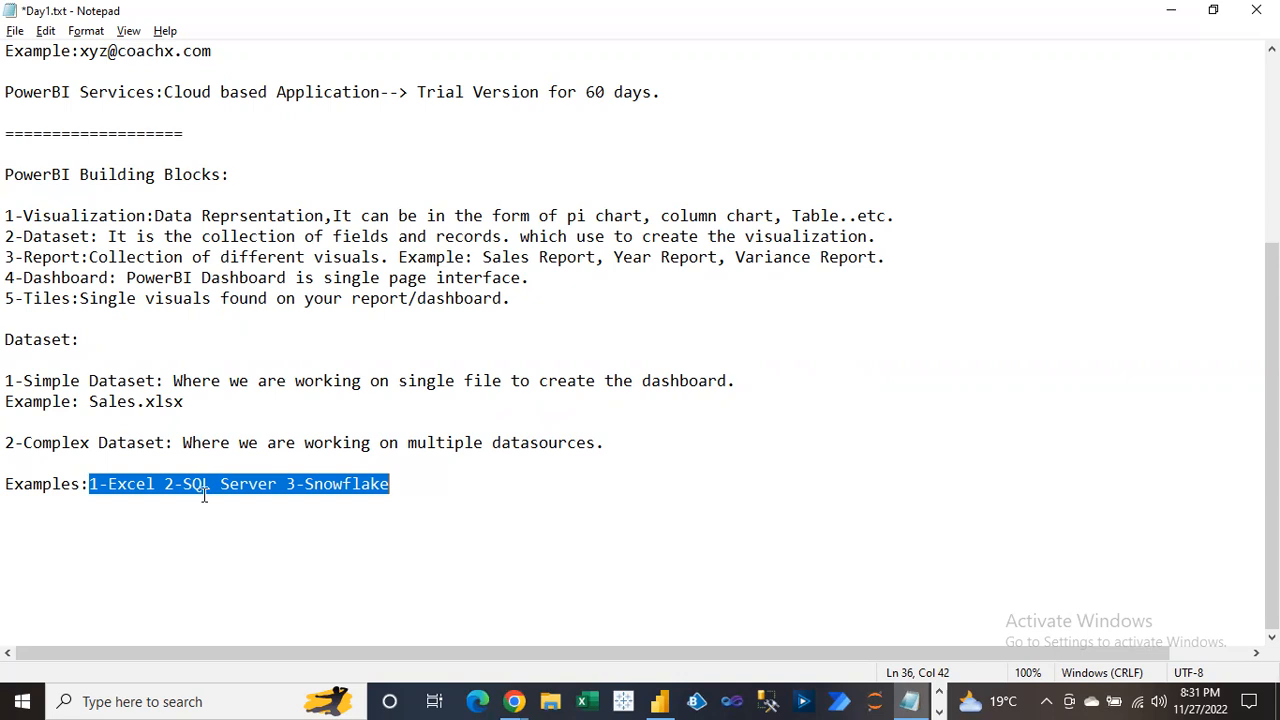
pyautogui.click(279, 428)
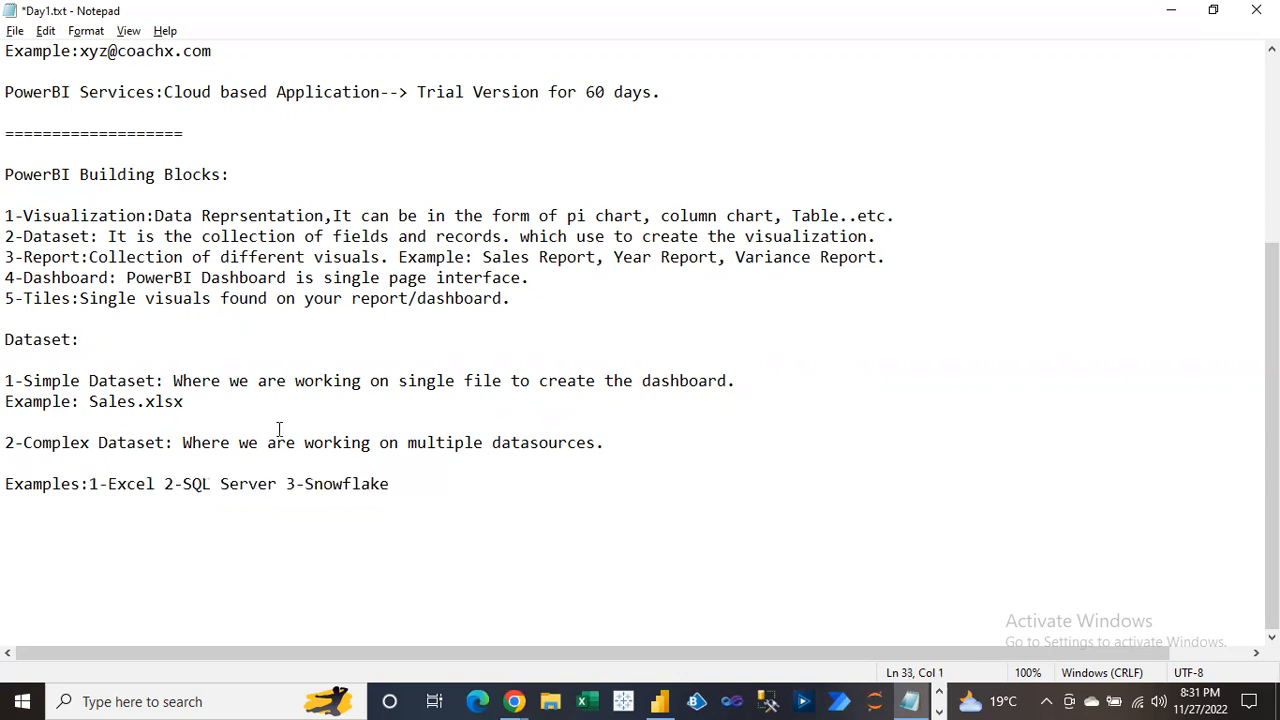
pyautogui.hotkey('ctrl', 's')
# Remove the blank line between the Complex Dataset definition and its Examples line
pyautogui.click(485, 320)
pyautogui.click(351, 449)
pyautogui.click(337, 466)
pyautogui.press('Delete')
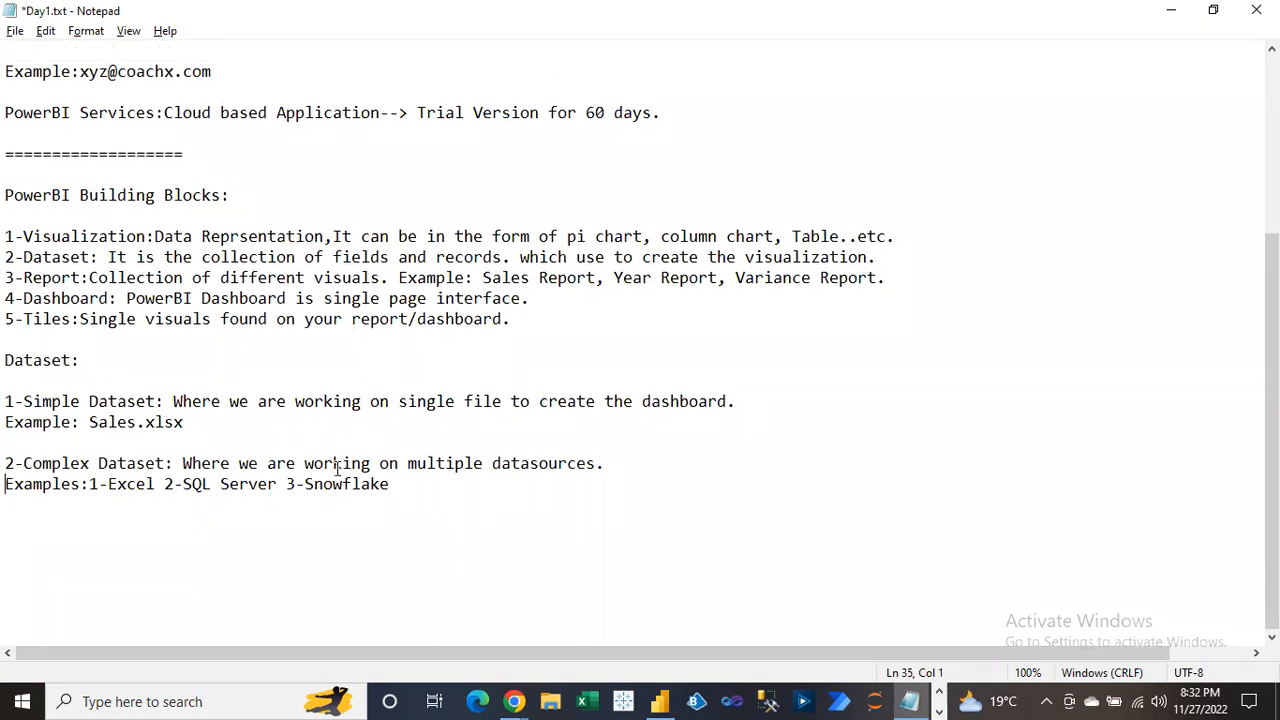
# Switch to Power BI Desktop and examine the blank report canvas in Report view, marking out areas where visuals can go
pyautogui.click(665, 698)
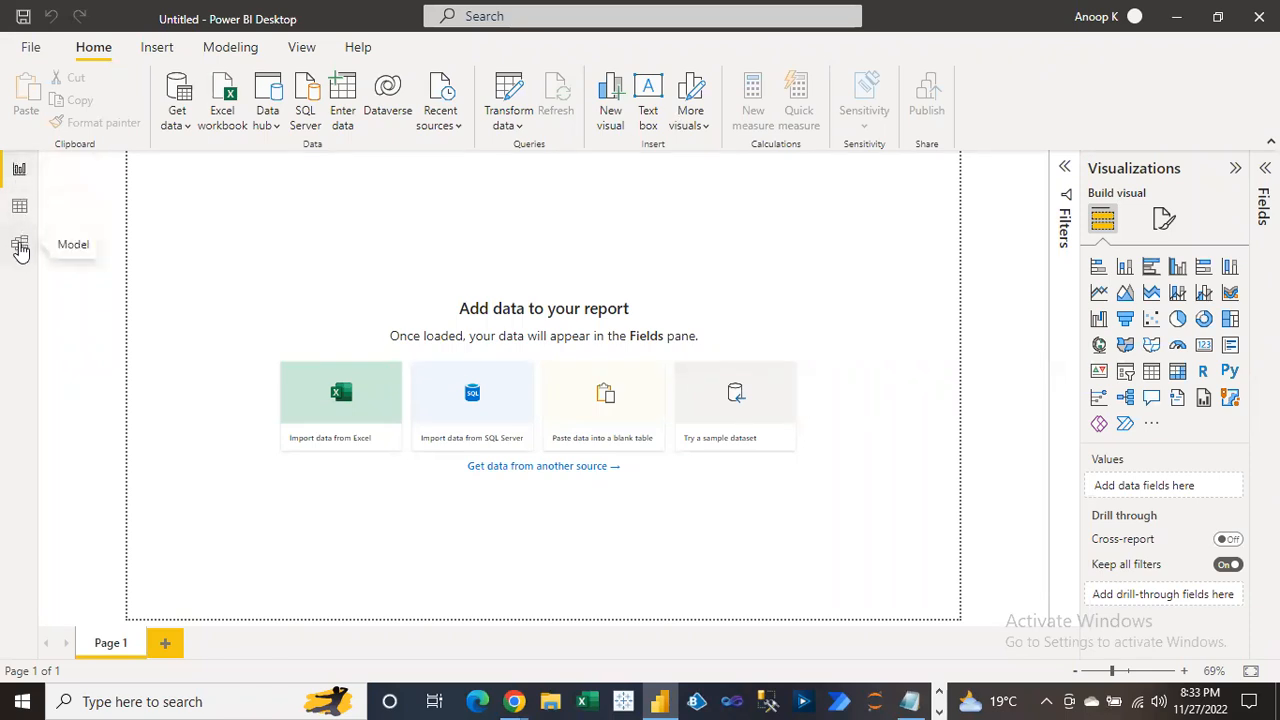
pyautogui.click(24, 168)
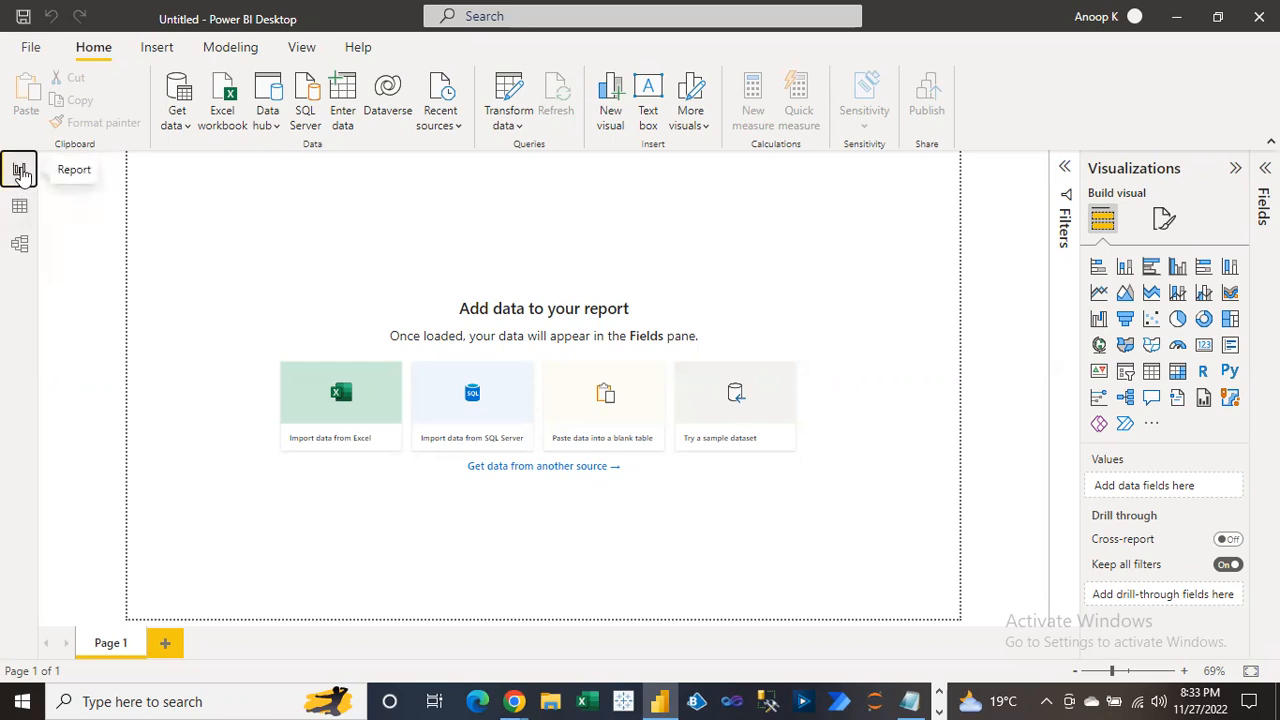
pyautogui.moveTo(152, 176); pyautogui.dragTo(942, 597)
pyautogui.moveTo(136, 154); pyautogui.dragTo(954, 612)
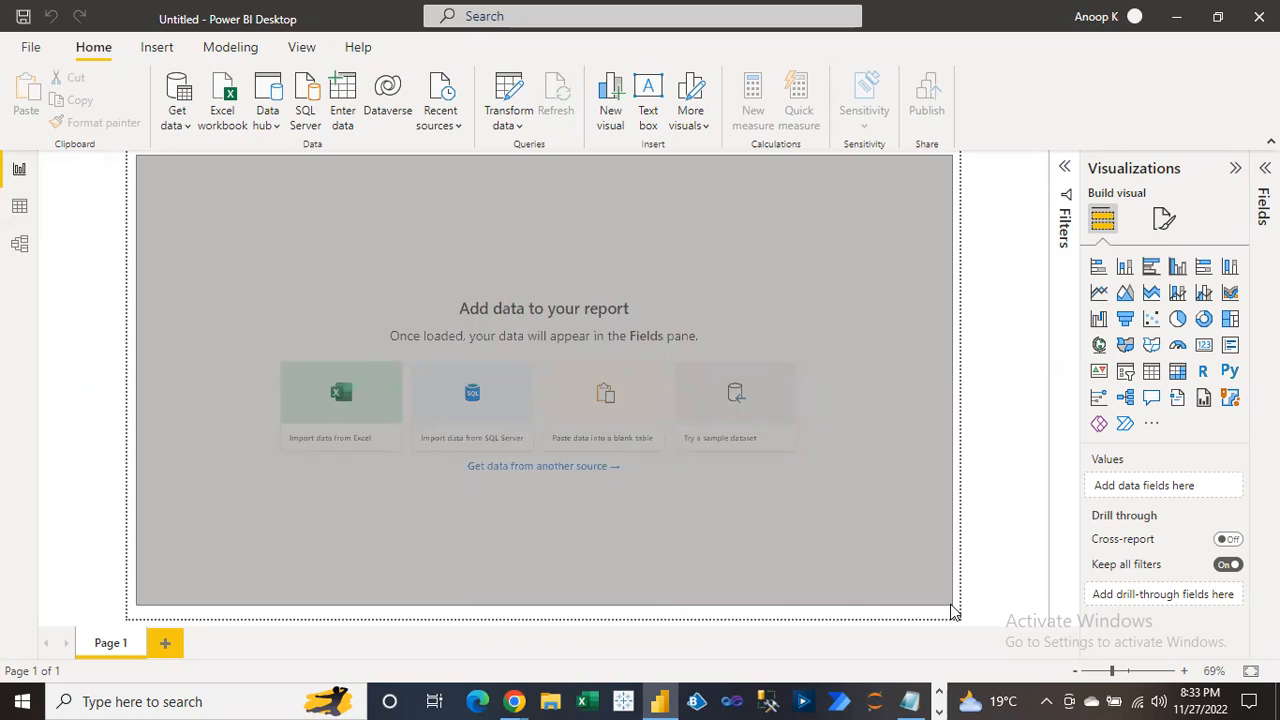
pyautogui.moveTo(954, 612); pyautogui.dragTo(951, 609)
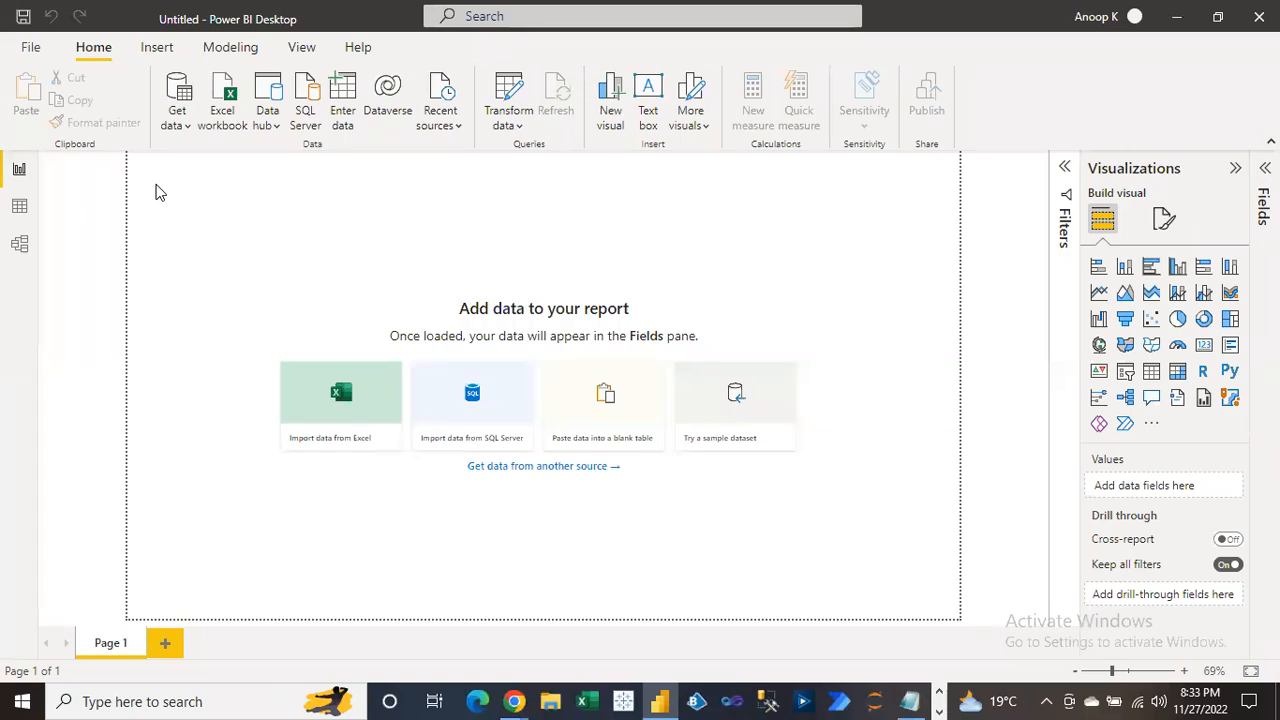
pyautogui.moveTo(157, 188); pyautogui.dragTo(366, 292)
pyautogui.moveTo(373, 212); pyautogui.dragTo(665, 330)
pyautogui.moveTo(737, 226); pyautogui.dragTo(876, 318)
pyautogui.moveTo(158, 166); pyautogui.dragTo(926, 590)
# Expand the Filters pane to view its page-level and all-pages filters, collapse it and expand the Fields pane
pyautogui.click(1065, 172)
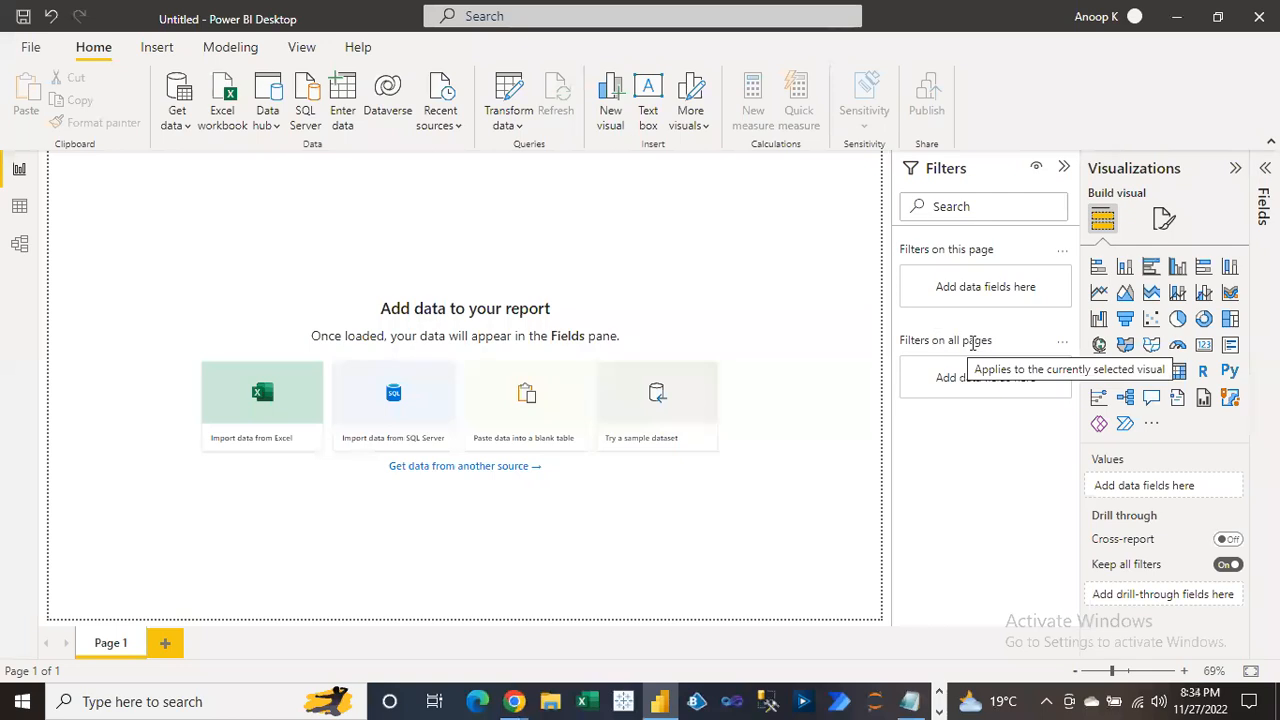
pyautogui.click(1065, 169)
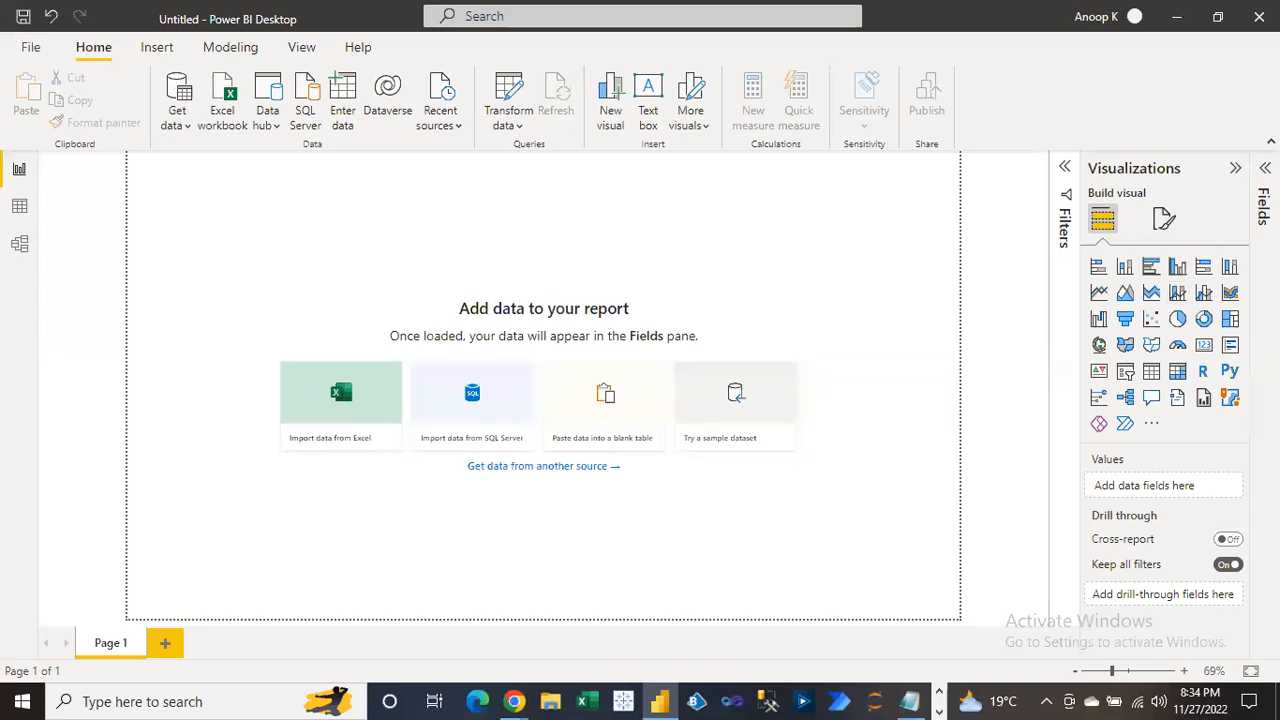
pyautogui.click(1264, 200)
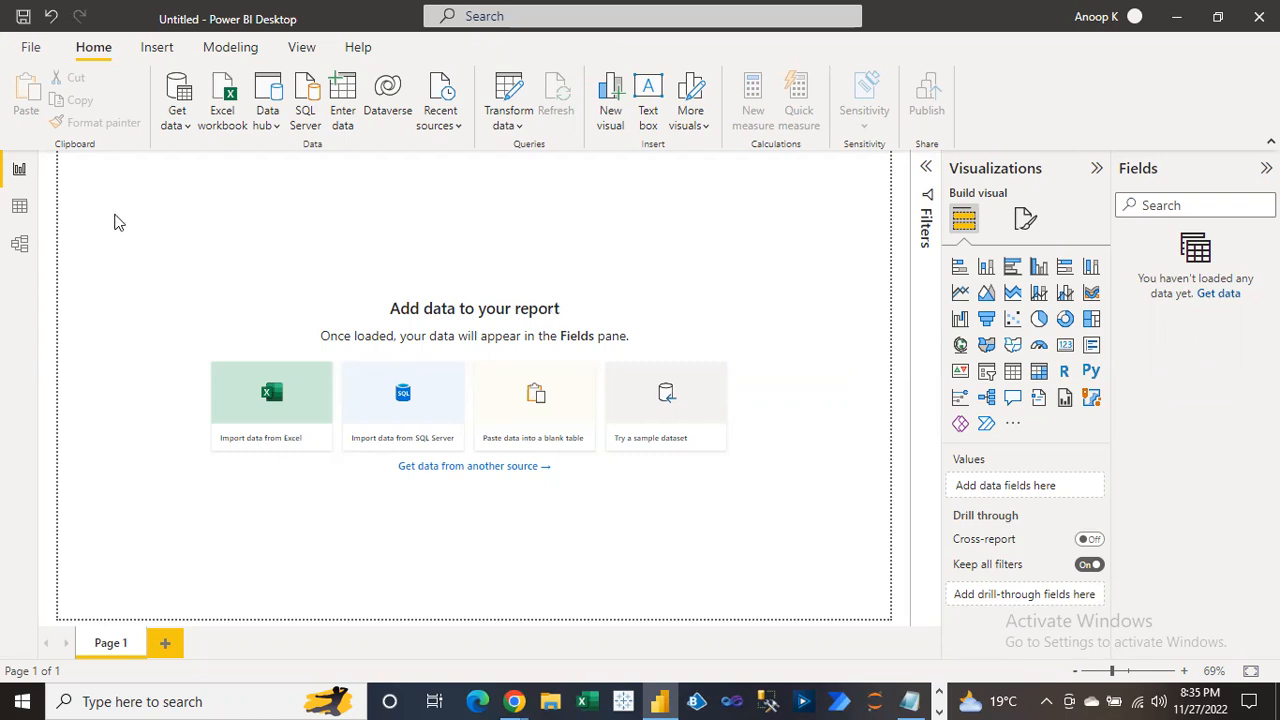
# Look at Data view with its Fields pane expanded and at Model view, and return to Report view
pyautogui.click(19, 208)
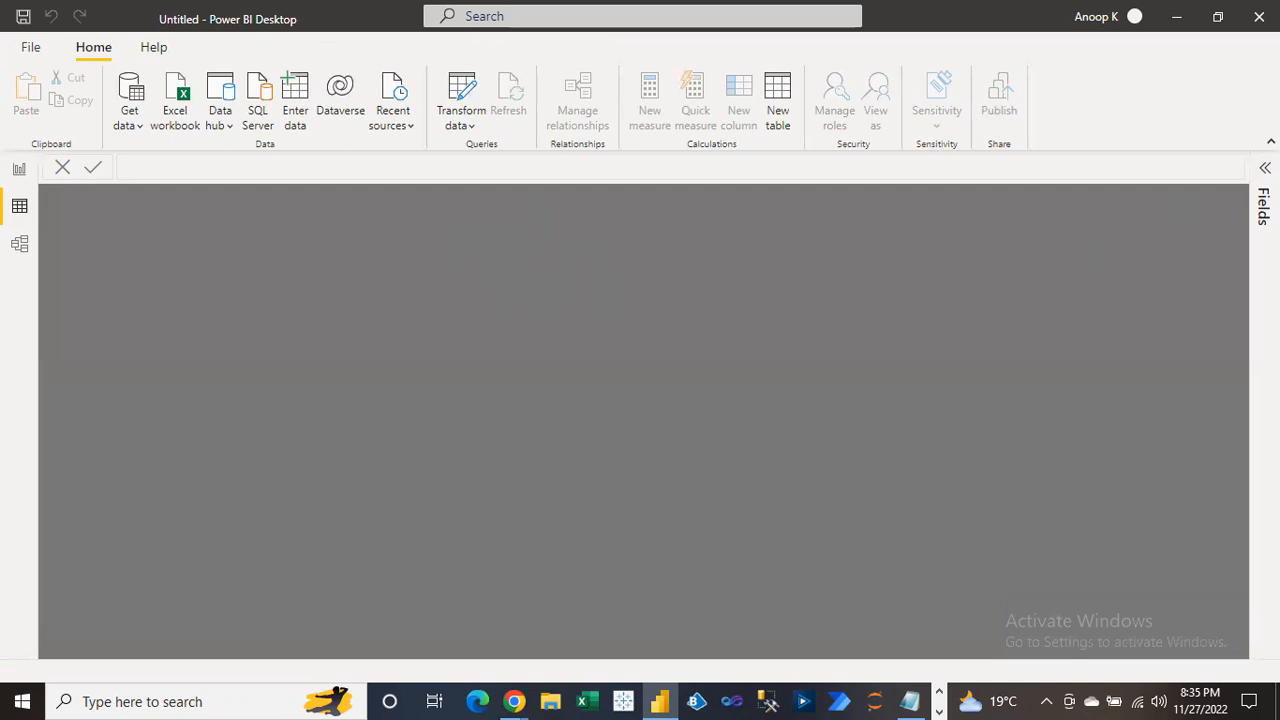
pyautogui.click(1263, 205)
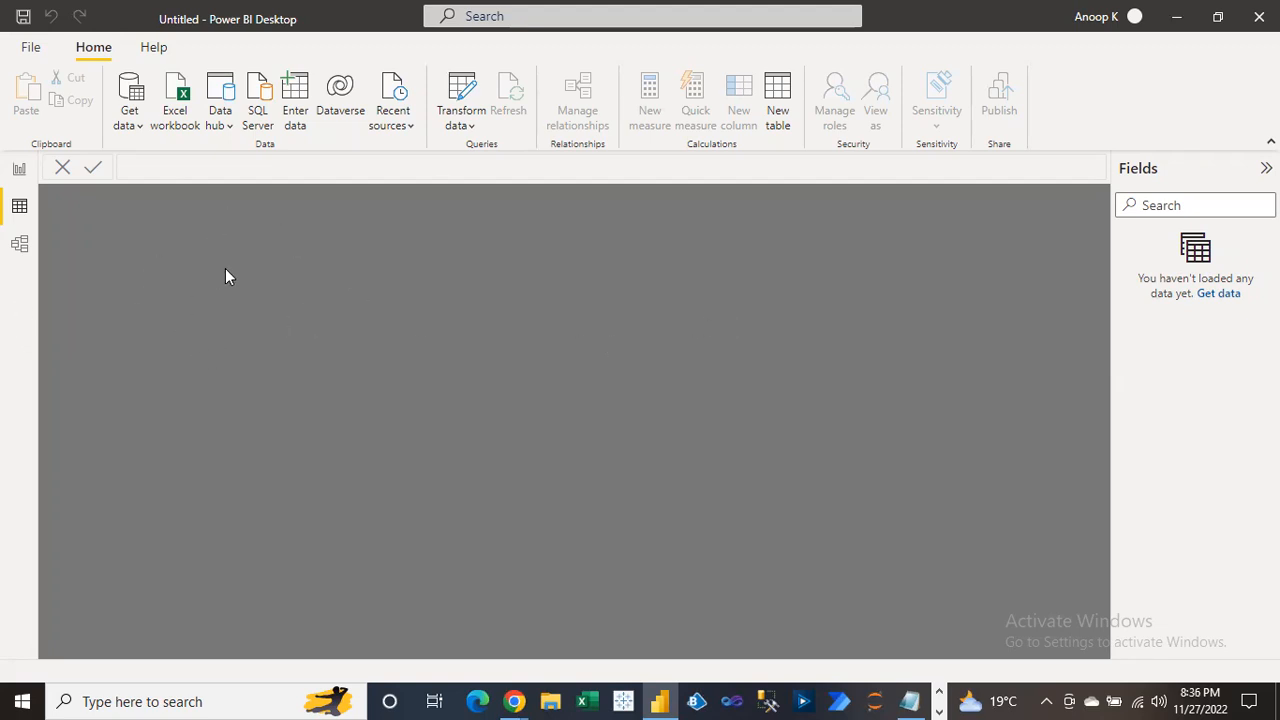
pyautogui.click(20, 250)
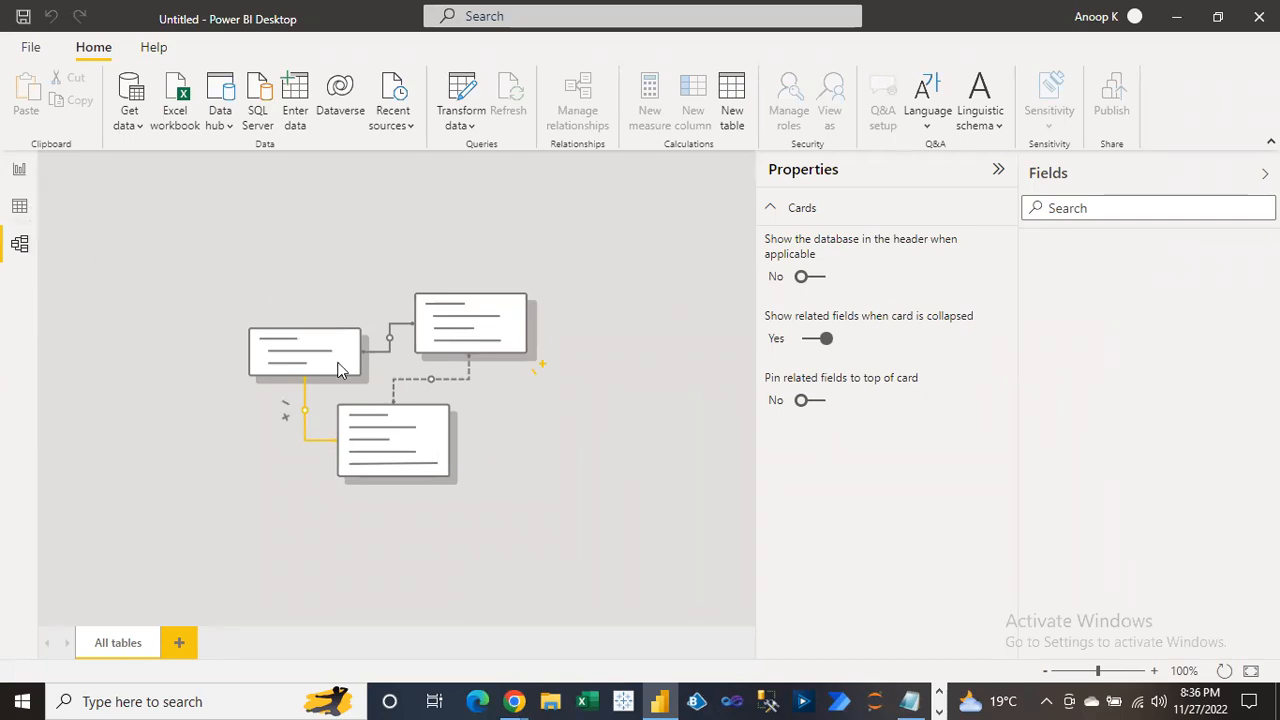
pyautogui.click(19, 169)
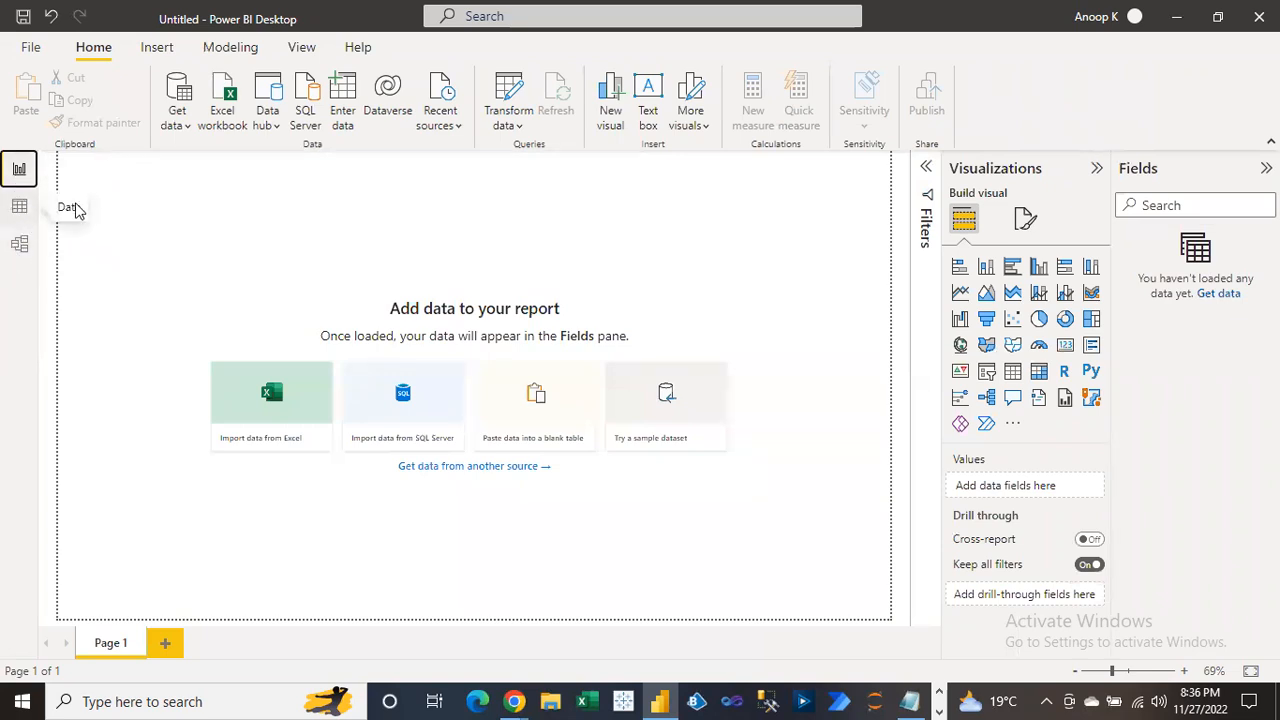
# Rename the report page "Page 1" as "Coachx"
pyautogui.doubleClick(116, 645)
pyautogui.write('Coachx')
pyautogui.press('Return')
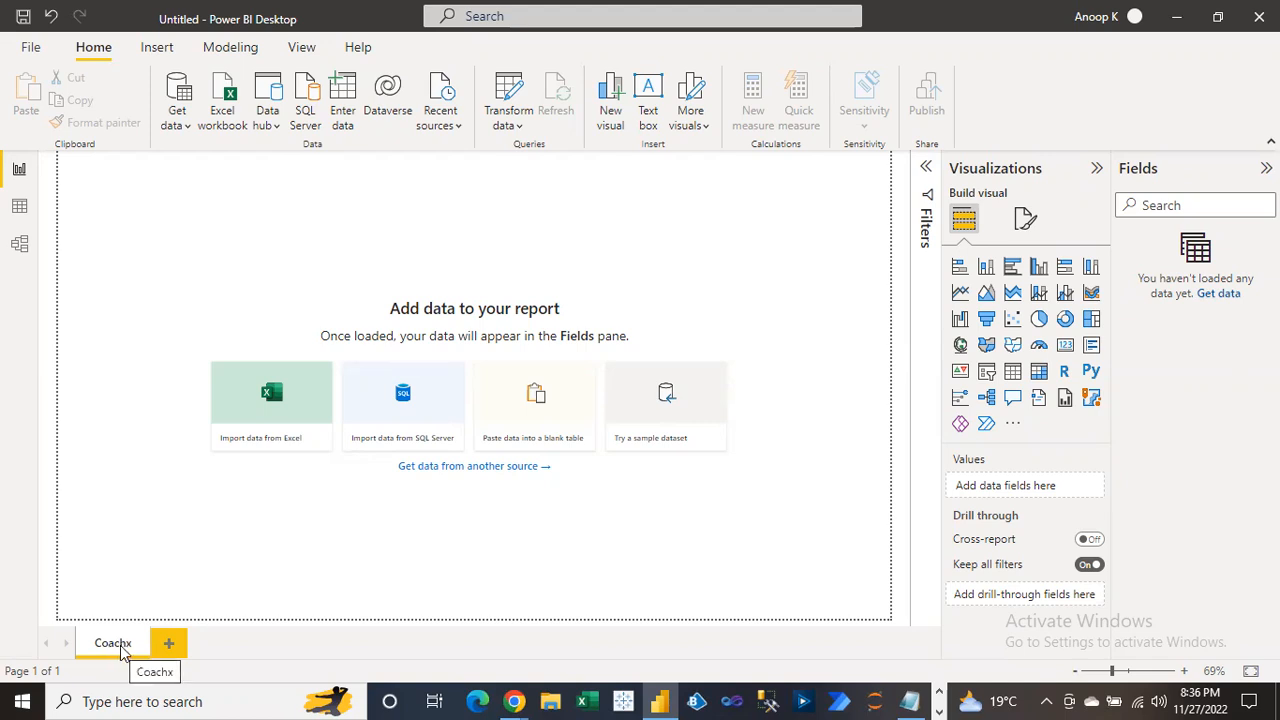
# Extend the name of the Coachx report page to "Coachx Dashboard"
pyautogui.rightClick(122, 650)
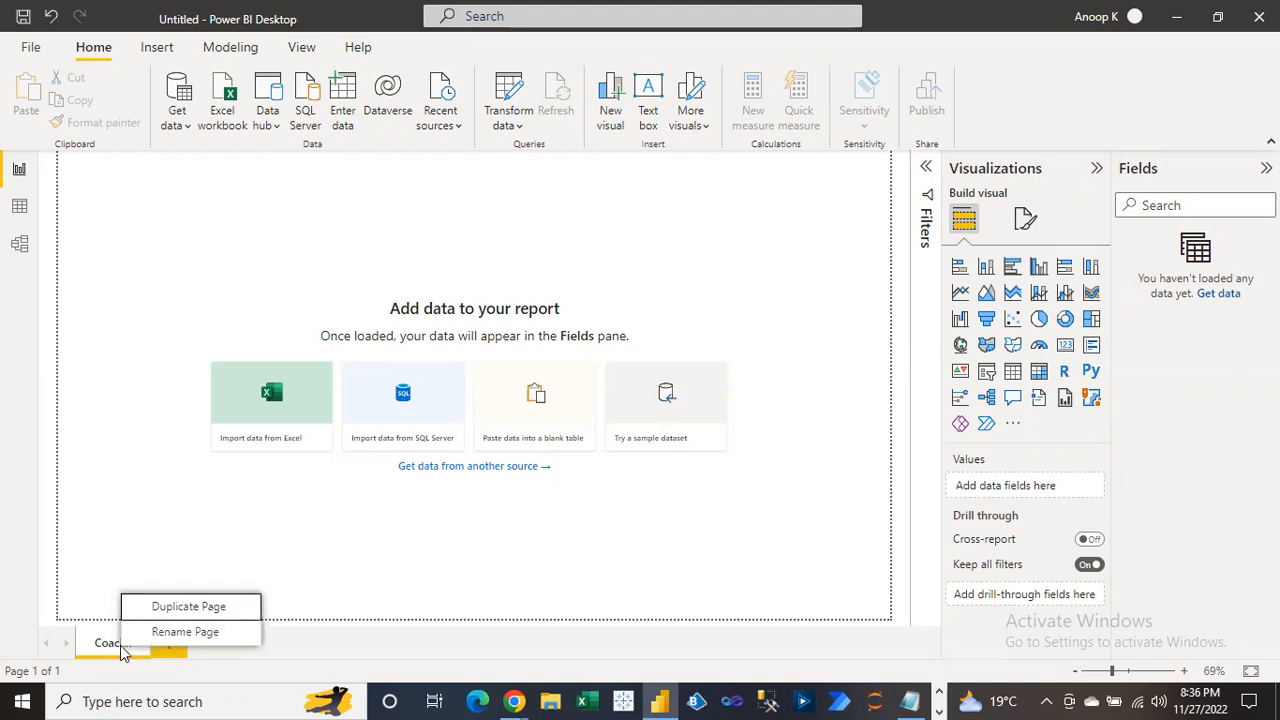
pyautogui.click(172, 633)
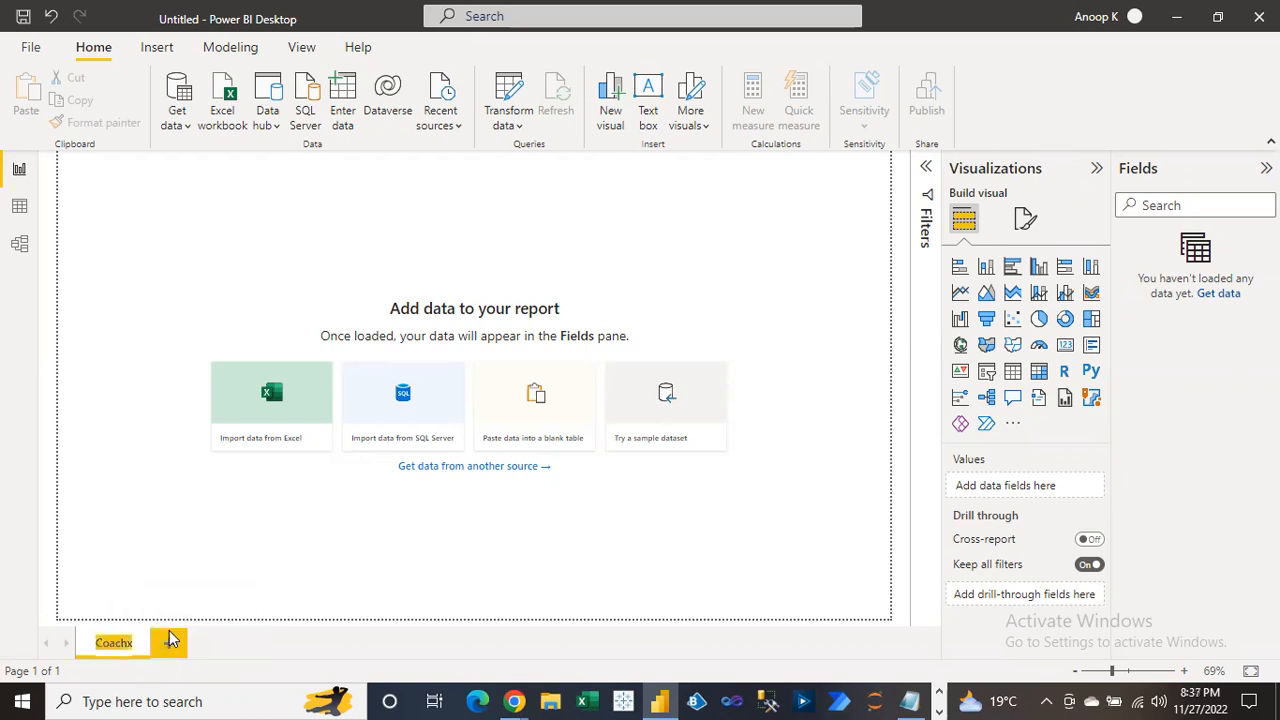
pyautogui.click(114, 642)
pyautogui.write('Dashboard')
pyautogui.press('Return')
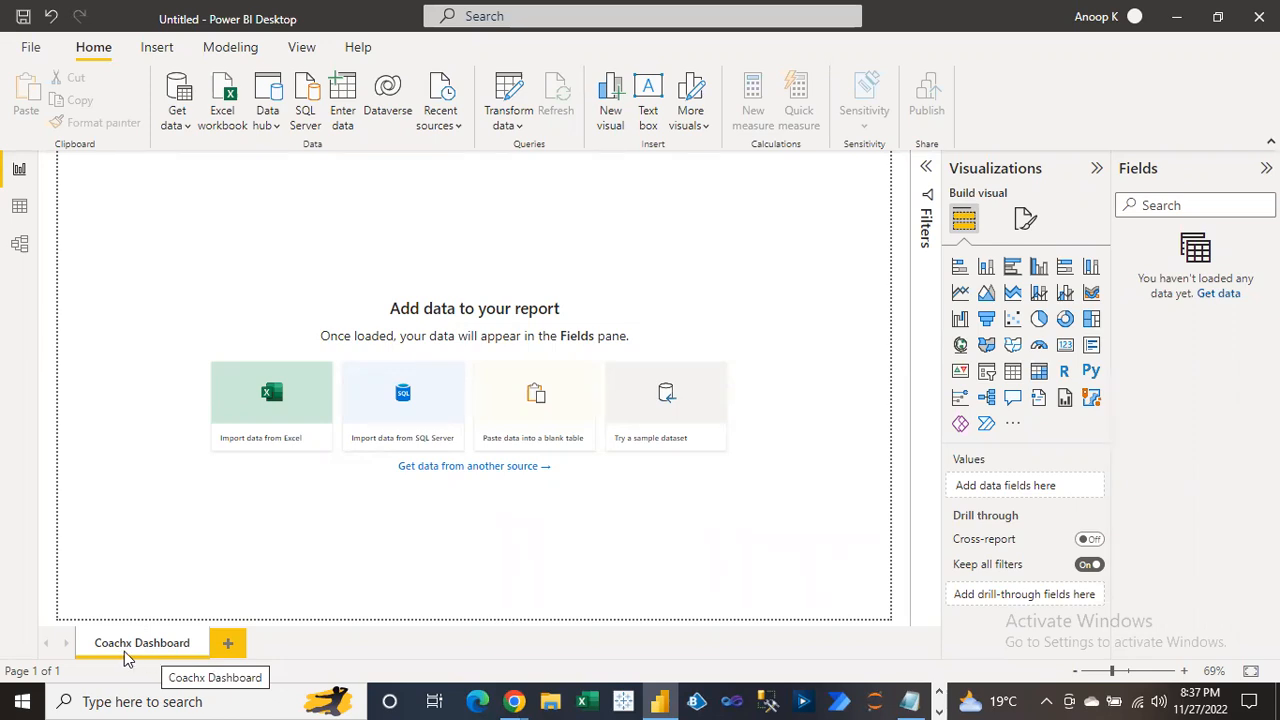
# Rename the Coachx Dashboard report page as "Page1"
pyautogui.doubleClick(184, 646)
pyautogui.click(238, 576)
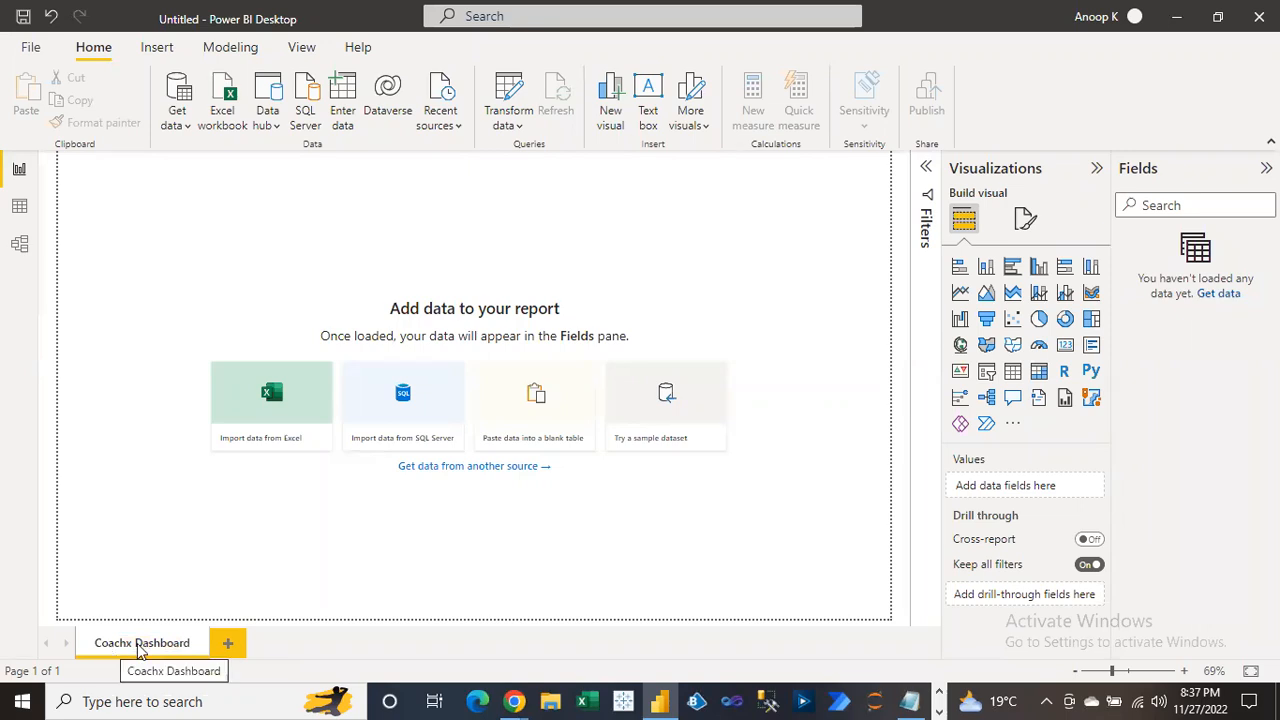
pyautogui.doubleClick(185, 646)
pyautogui.write('Page1')
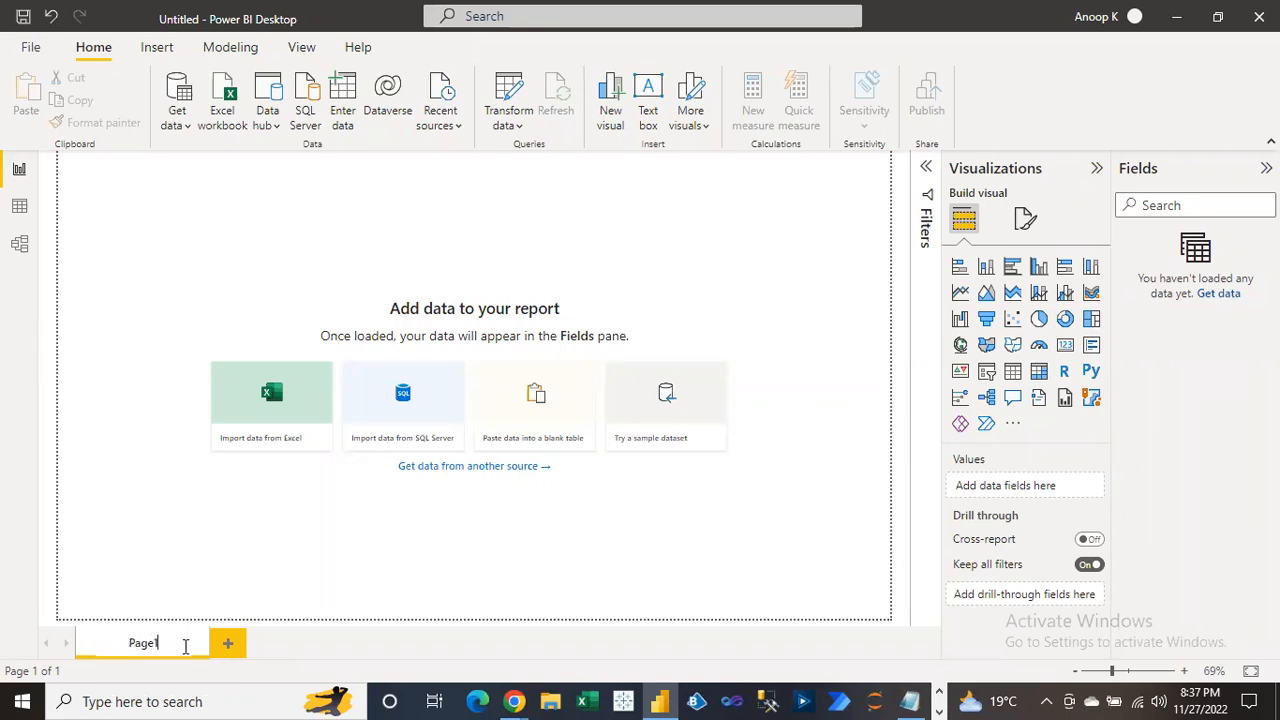
pyautogui.press('Return')
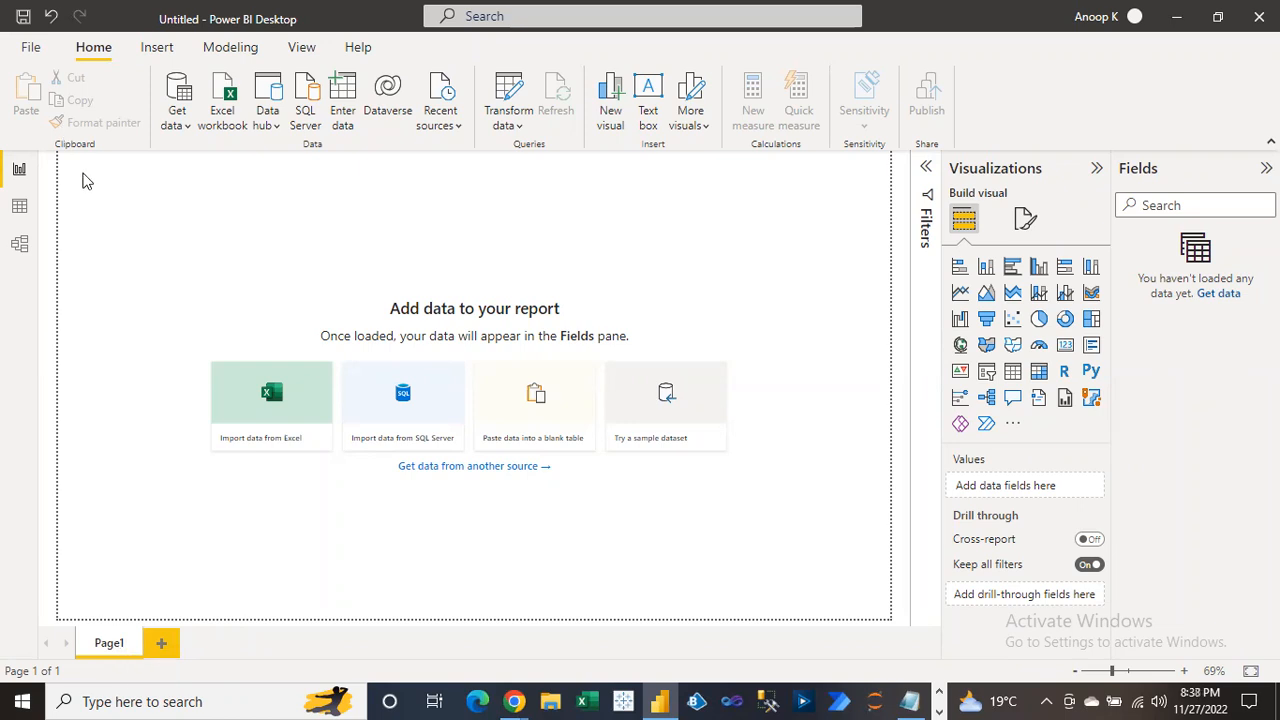
# Rename the report page as "Summary Dashboard"
pyautogui.moveTo(82, 171); pyautogui.dragTo(851, 576)
pyautogui.moveTo(110, 195); pyautogui.dragTo(862, 555)
pyautogui.doubleClick(114, 650)
pyautogui.write('mihardashboard')
pyautogui.press('Return')
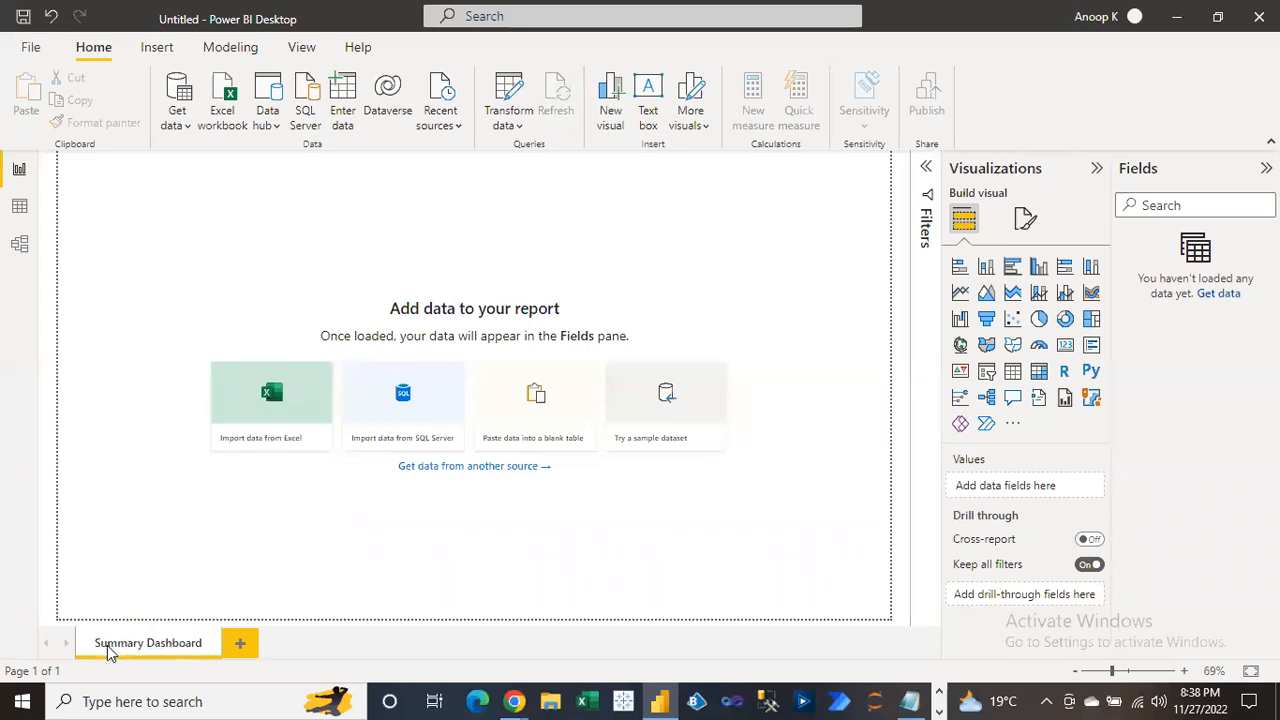
# Add a second report page and name it "Weekly Report"
pyautogui.click(246, 647)
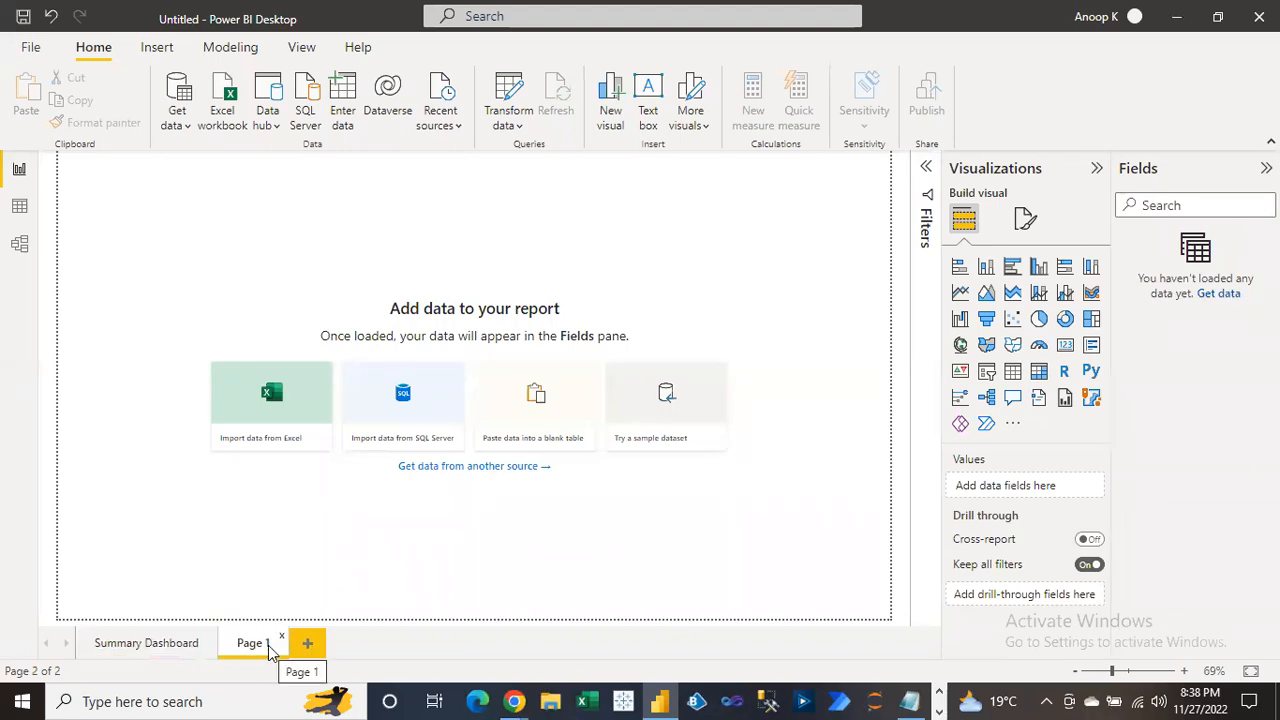
pyautogui.moveTo(111, 188); pyautogui.dragTo(838, 555)
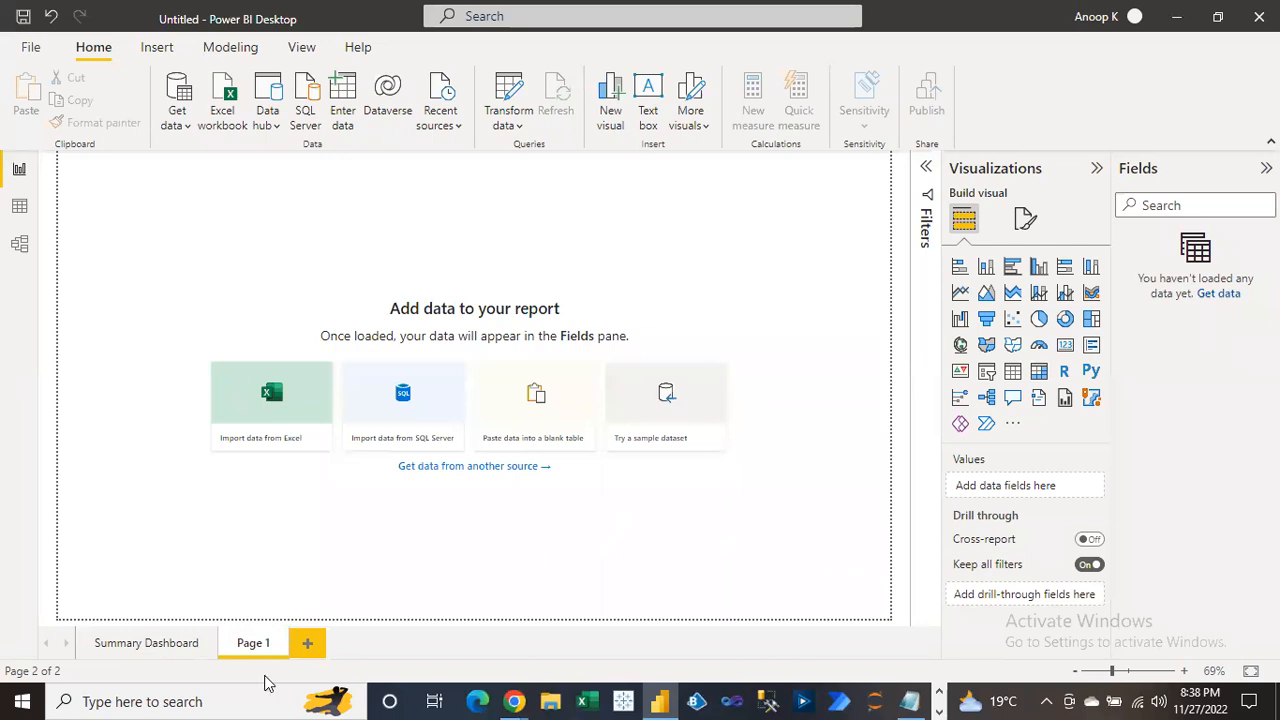
pyautogui.doubleClick(251, 645)
pyautogui.write('Weeke')
pyautogui.write('y Re')
pyautogui.write('port')
pyautogui.press('Return')
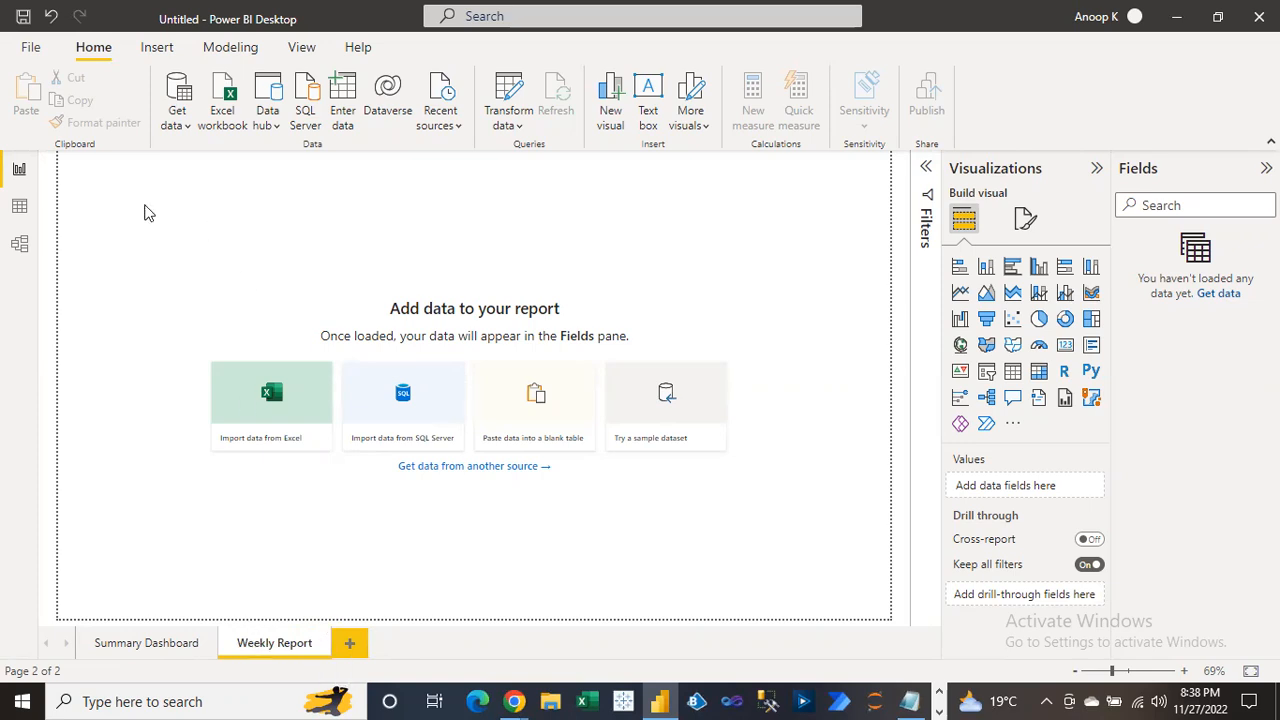
# Switch between the Summary Dashboard and Weekly Report pages, ending on Summary Dashboard, and look at the Data hub source options
pyautogui.moveTo(88, 173); pyautogui.dragTo(860, 603)
pyautogui.click(147, 643)
pyautogui.click(228, 651)
pyautogui.click(141, 651)
pyautogui.click(295, 652)
pyautogui.click(145, 648)
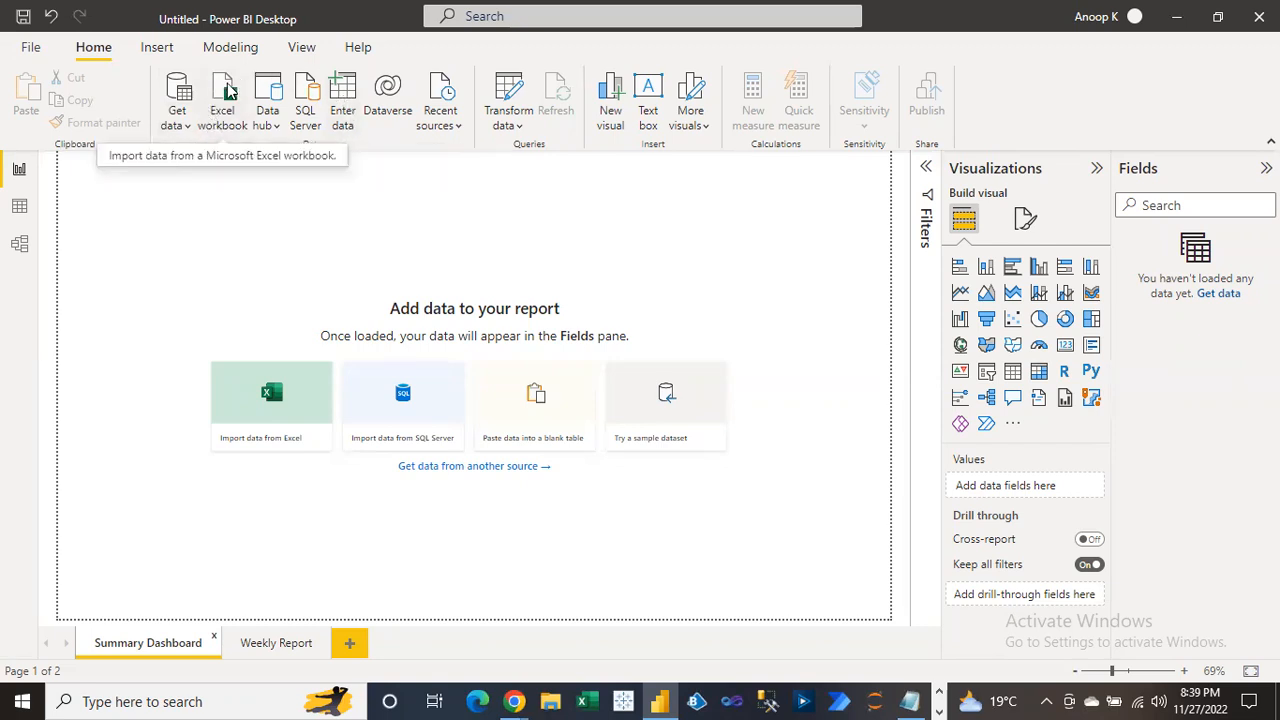
pyautogui.click(279, 132)
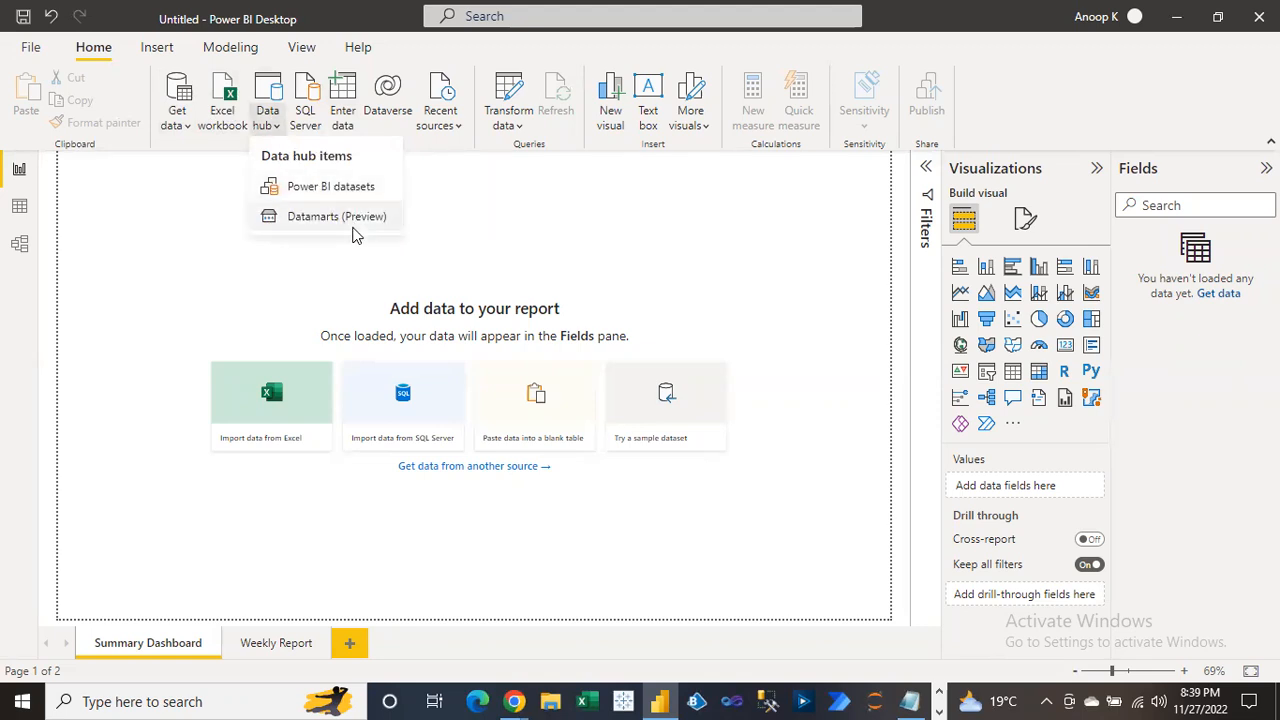
pyautogui.click(328, 257)
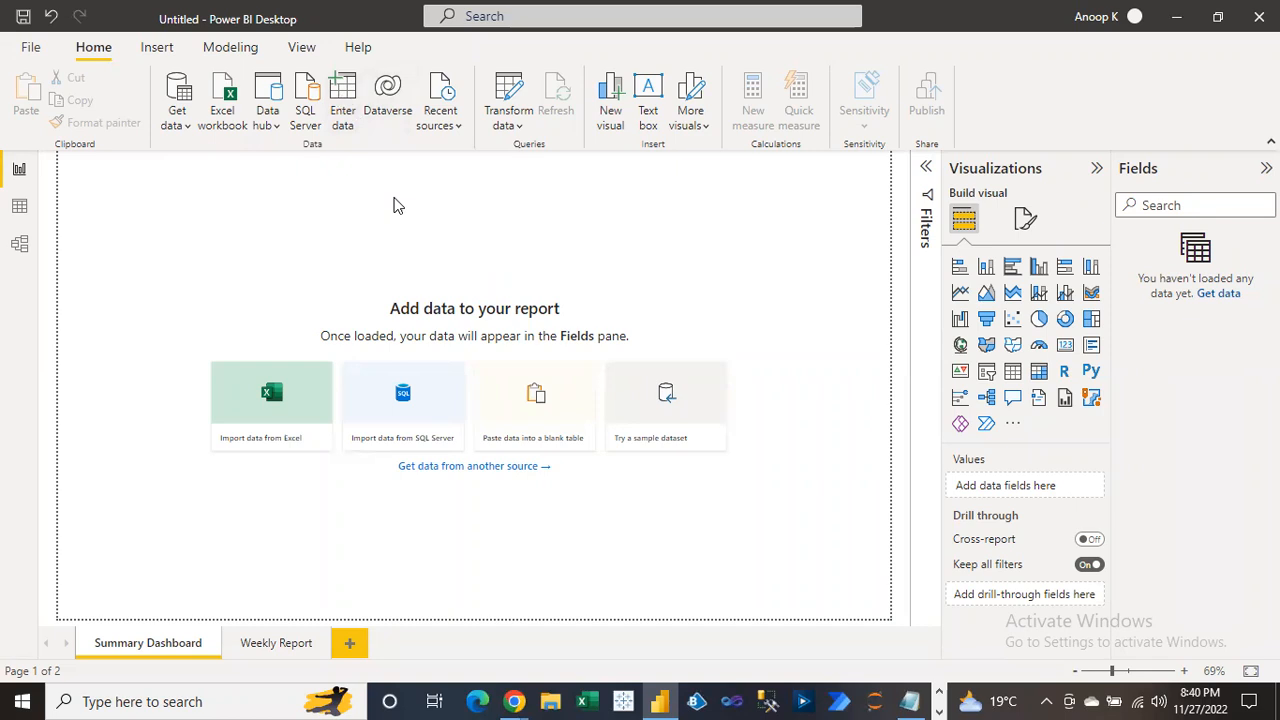
# Start a manually entered table with two columns named Country and Sales
pyautogui.click(343, 92)
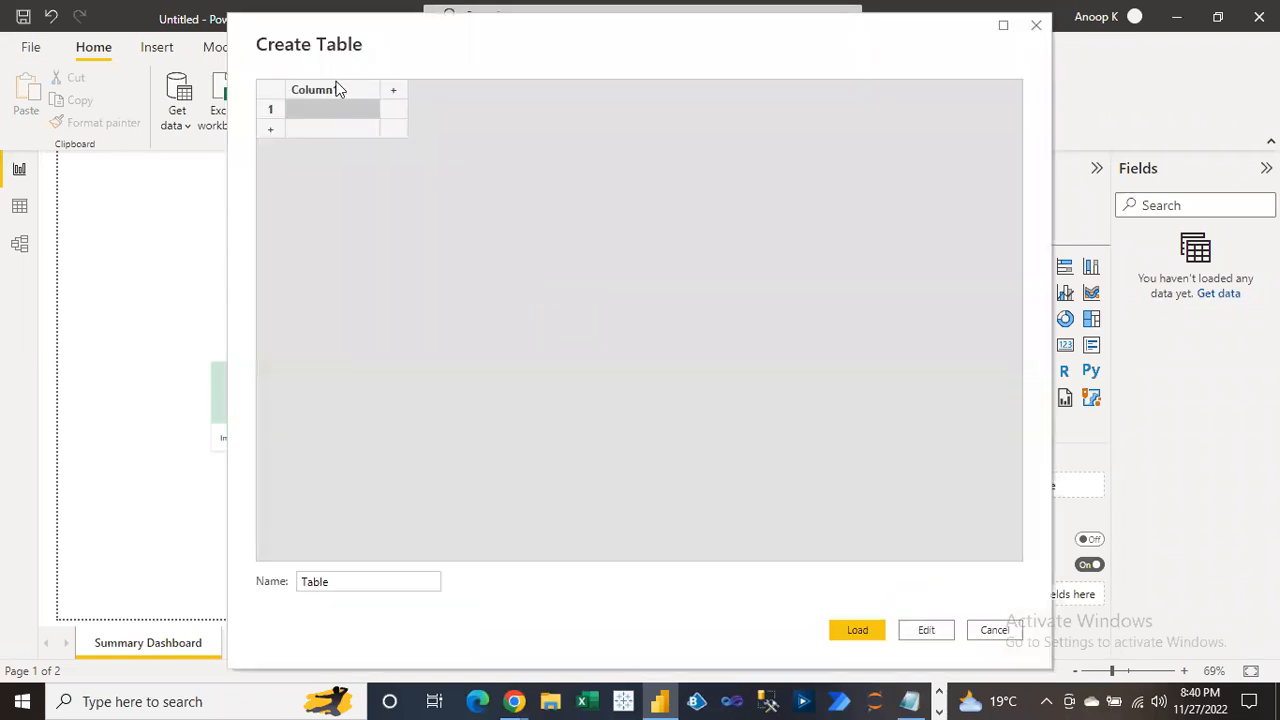
pyautogui.click(324, 92)
pyautogui.doubleClick(322, 92)
pyautogui.write('E')
pyautogui.press('BackSpace')
pyautogui.write('Country')
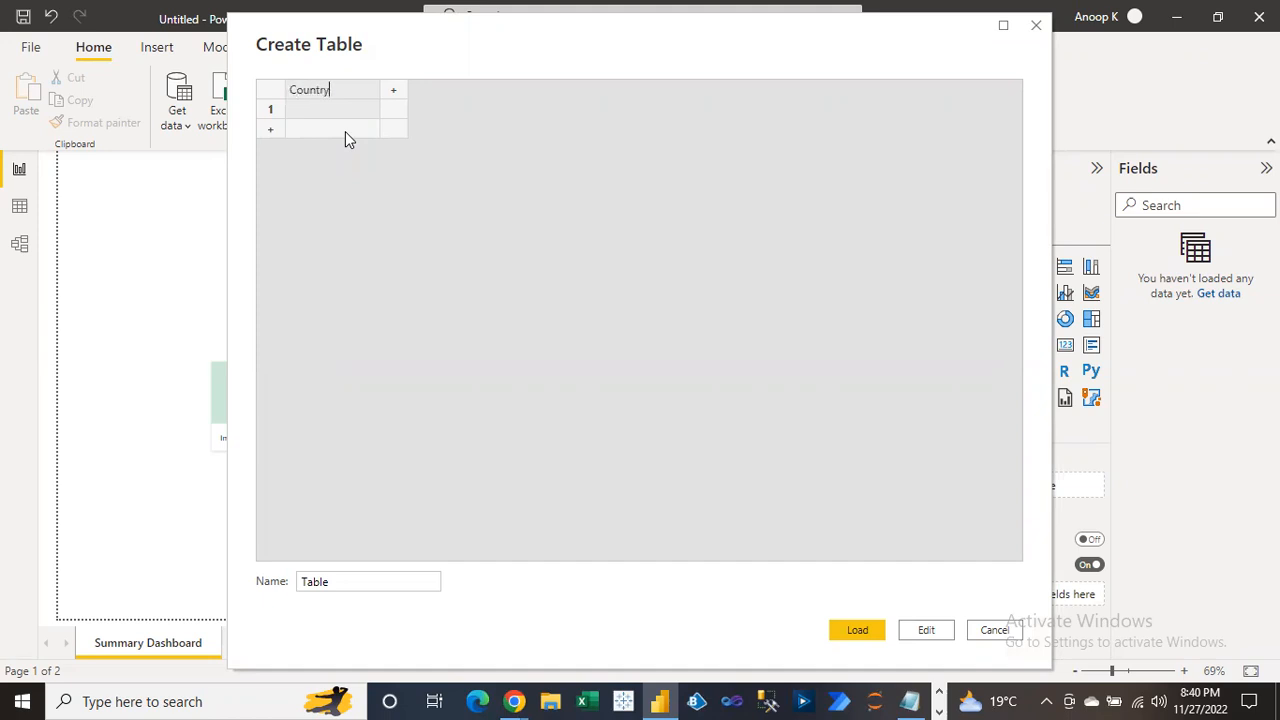
pyautogui.press('Tab')
pyautogui.write('Sales')
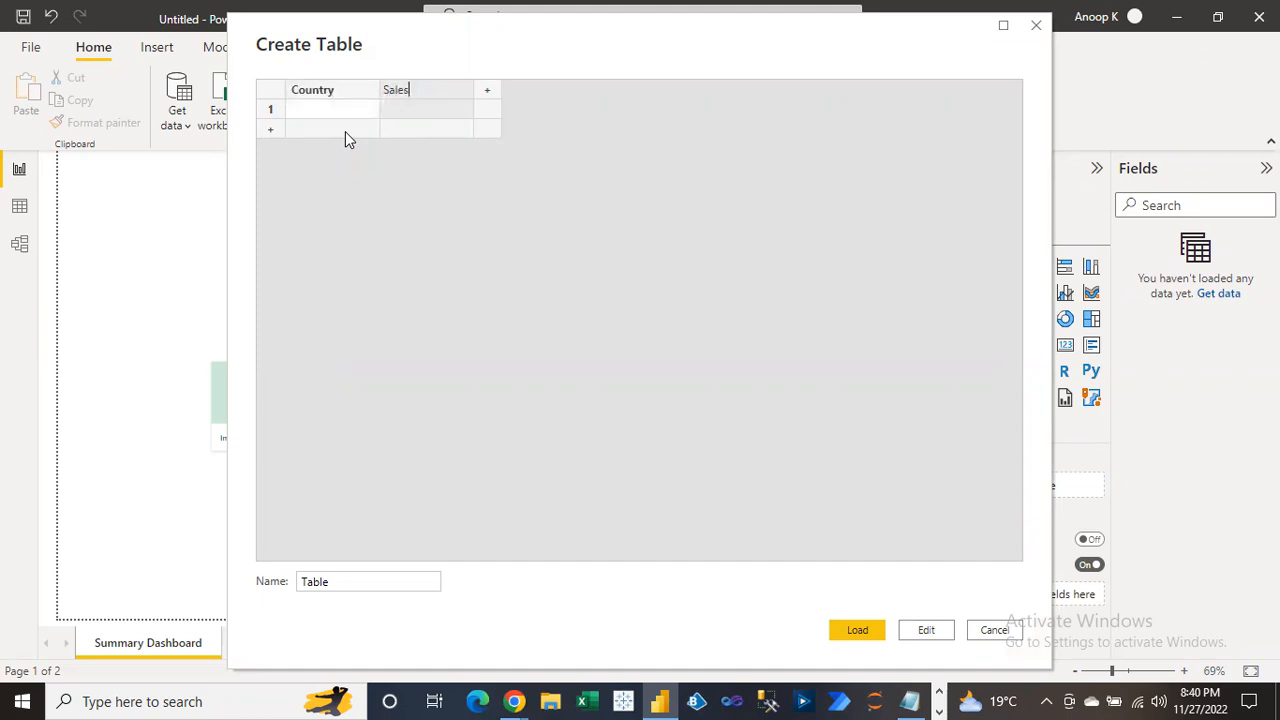
pyautogui.hotkey('shift', 'Tab')
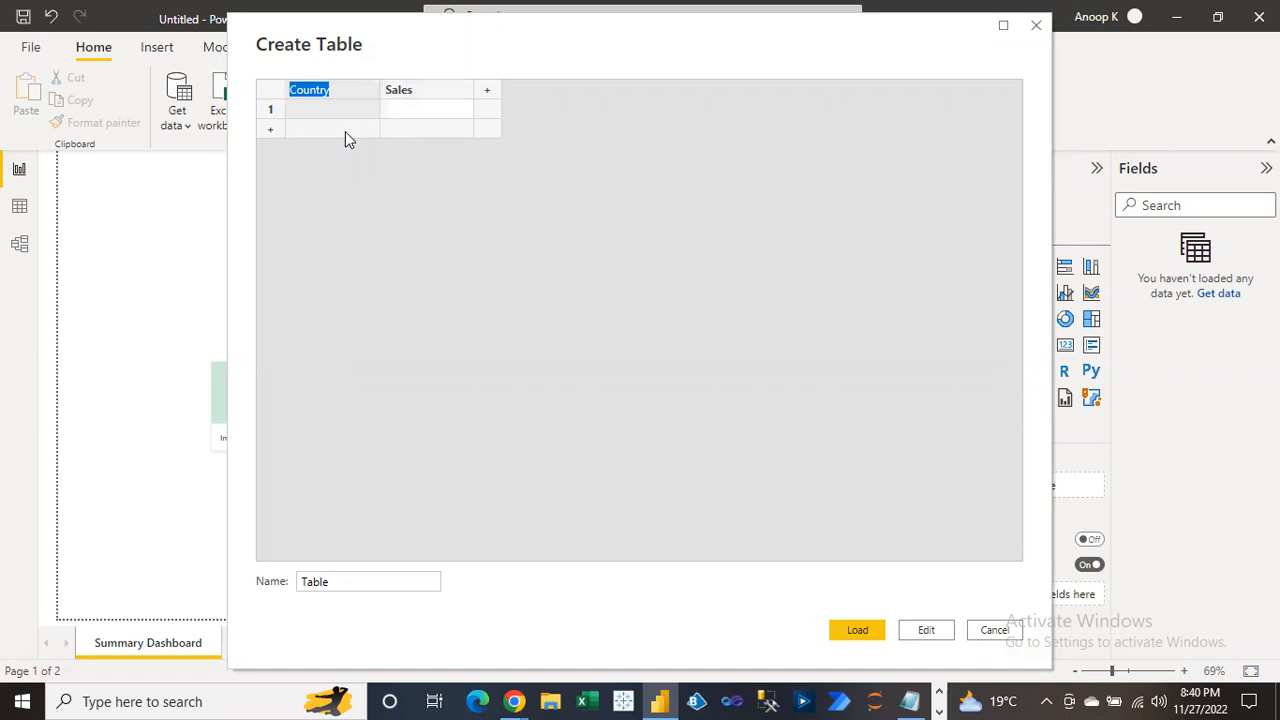
pyautogui.click(446, 92)
pyautogui.press('Tab')
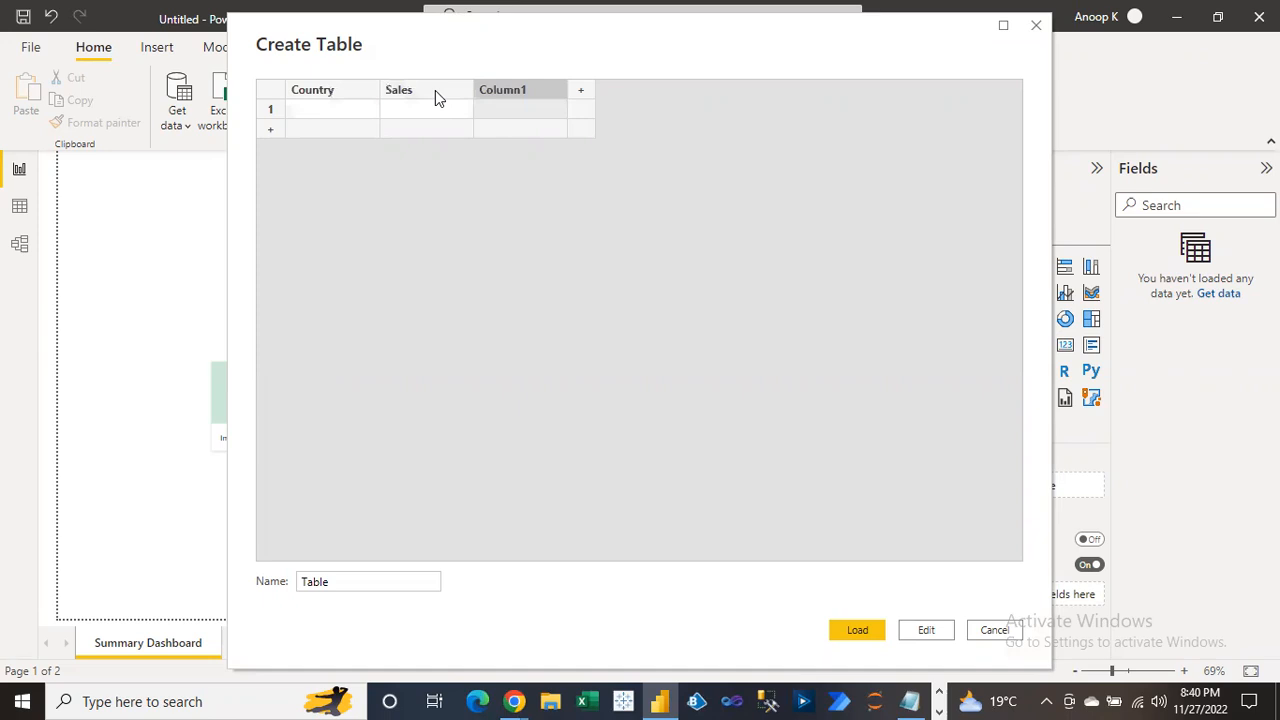
pyautogui.rightClick(523, 92)
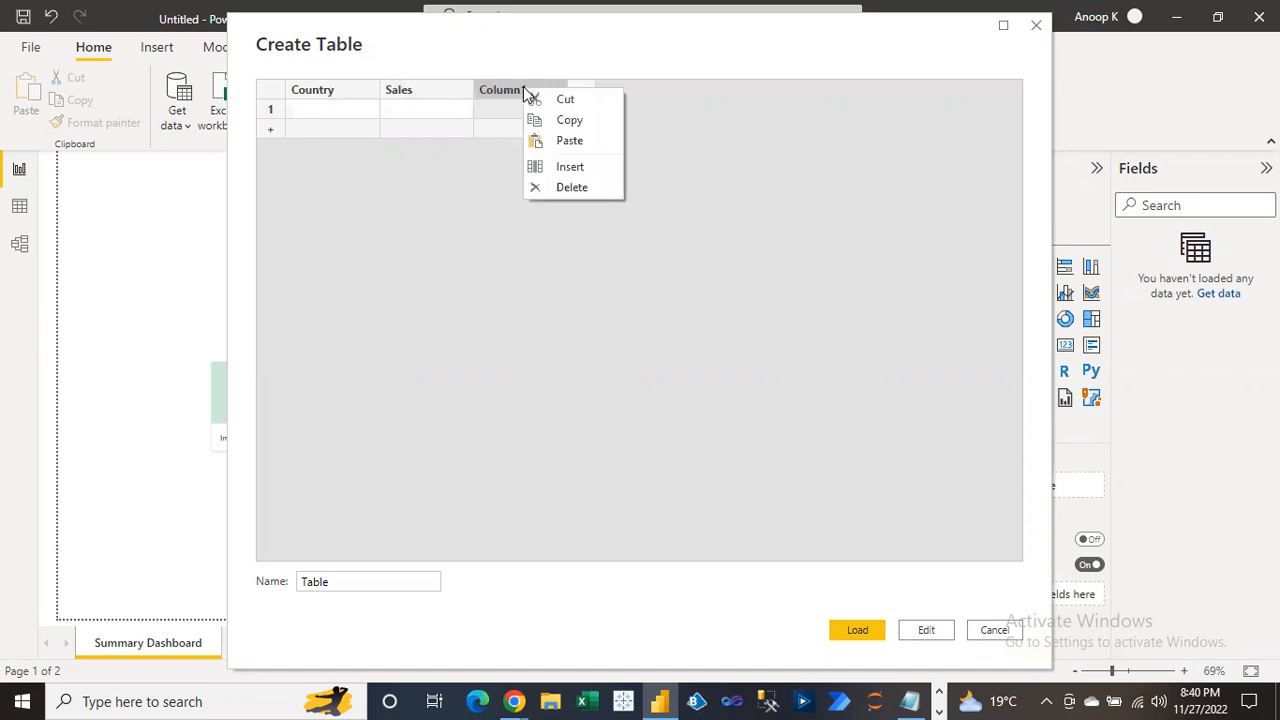
pyautogui.click(565, 188)
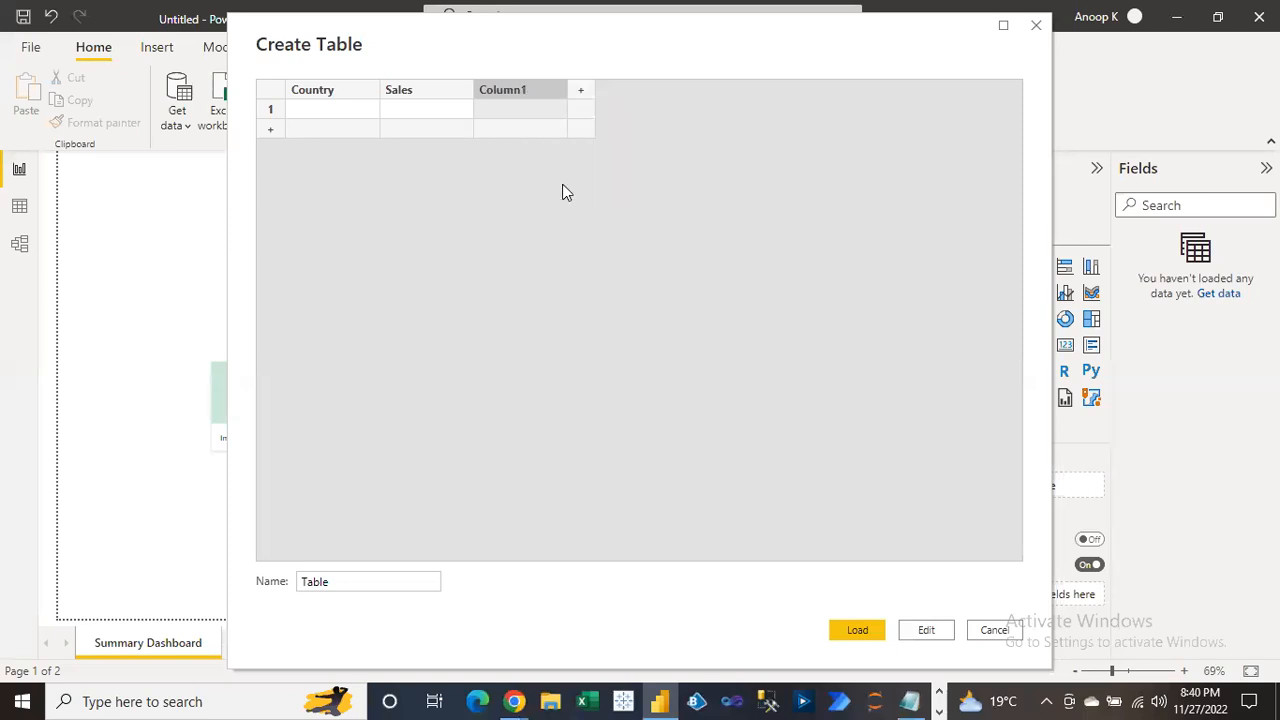
# Fill the Country and Sales columns with three rows: India 10000, Aus 2099 and Sweden 1920
pyautogui.click(309, 114)
pyautogui.click(309, 115)
pyautogui.write('India')
pyautogui.press('Tab')
pyautogui.write('10000')
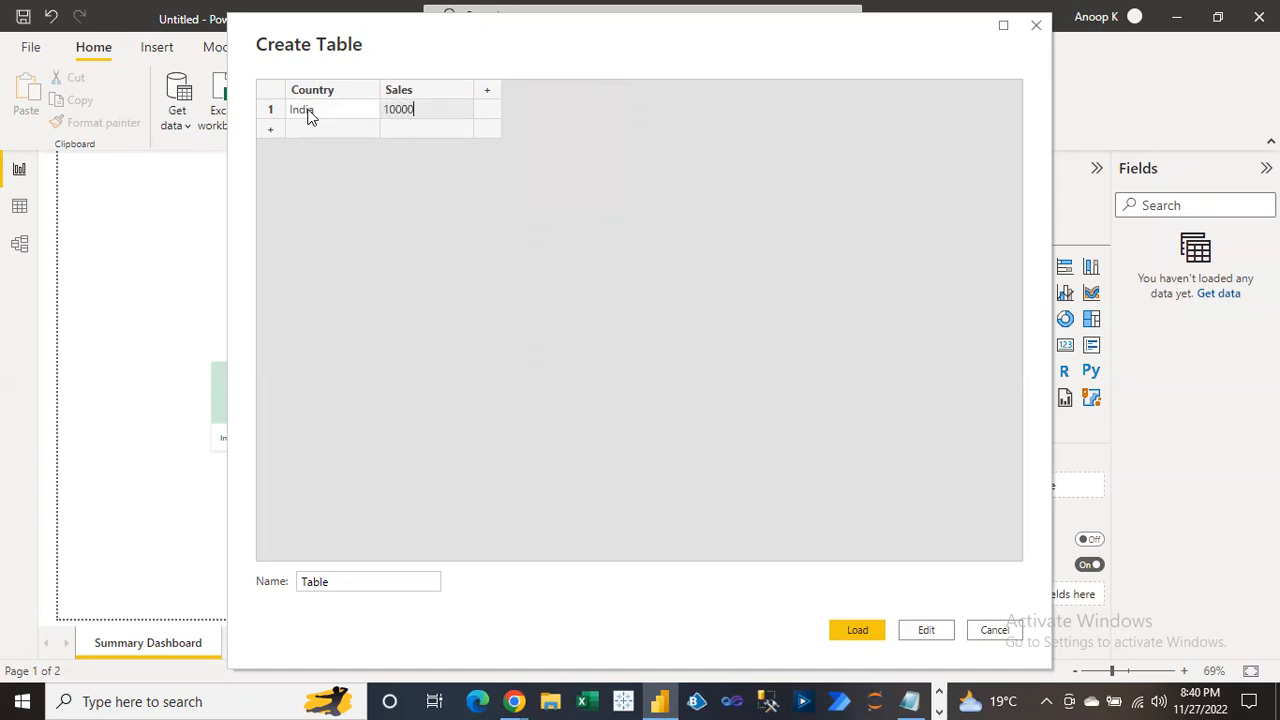
pyautogui.press('Return')
pyautogui.write('Aus')
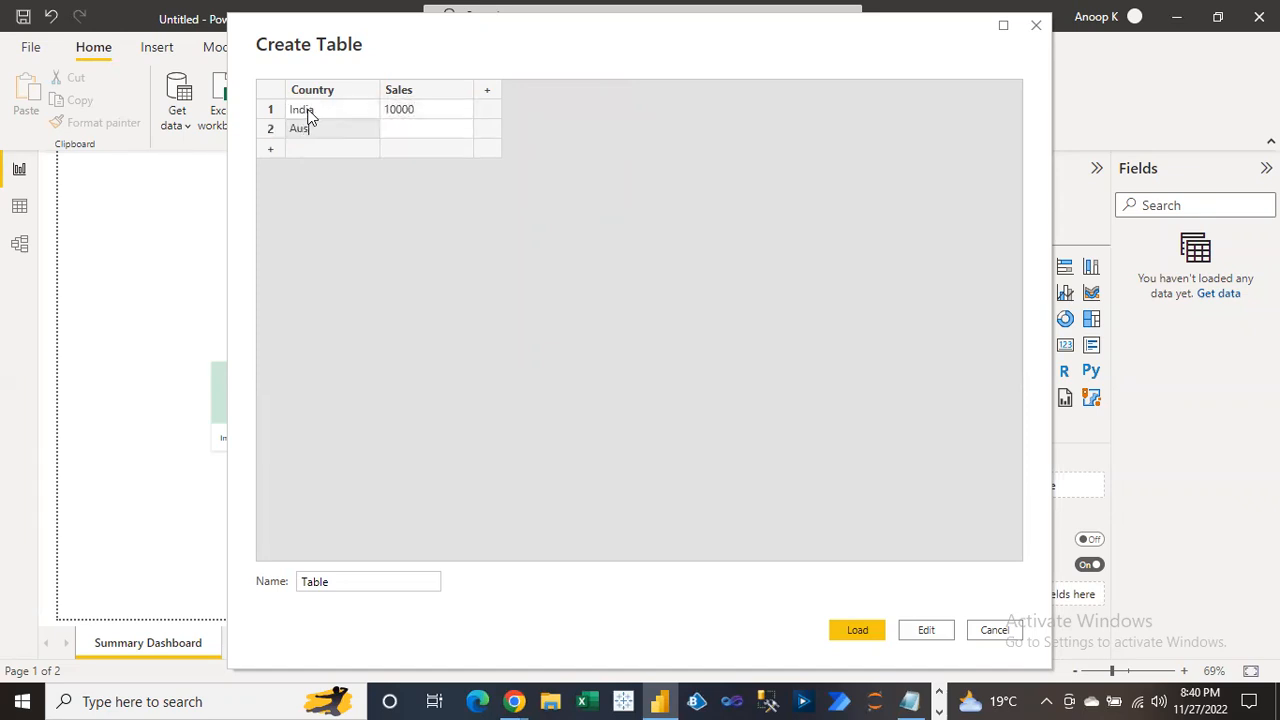
pyautogui.press('Tab')
pyautogui.write('2099')
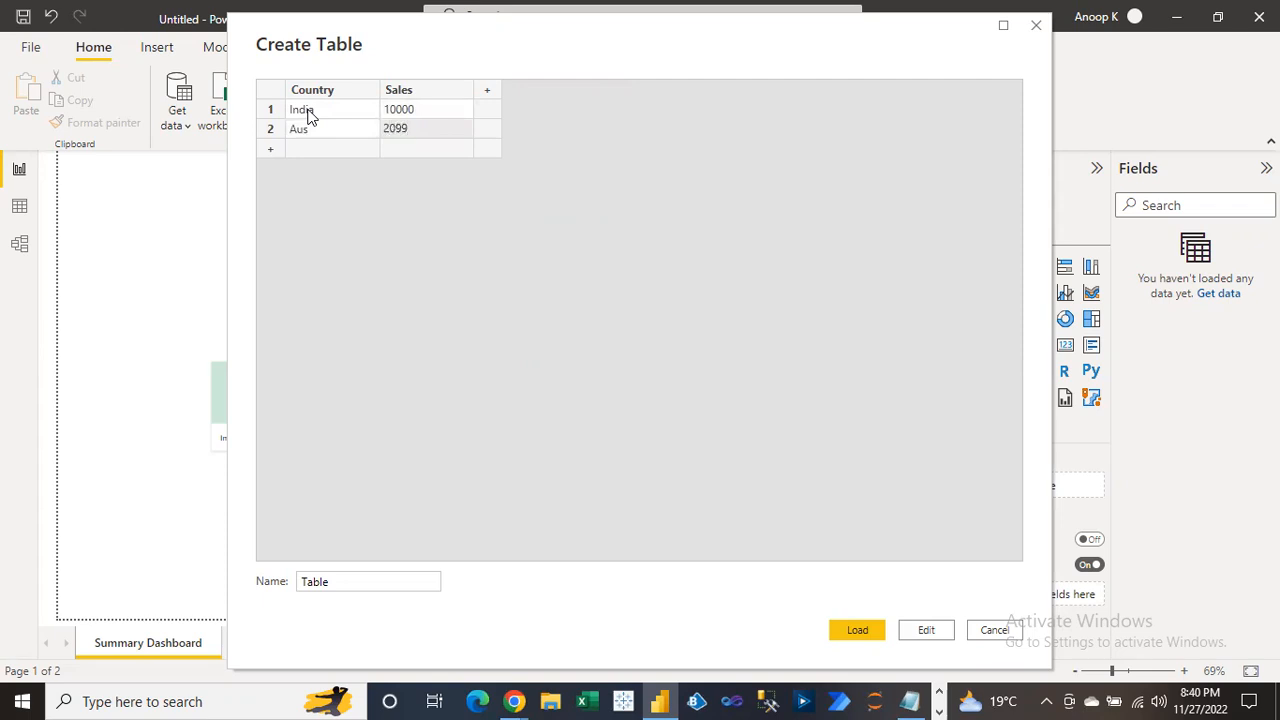
pyautogui.press('Return')
pyautogui.write('Sweden')
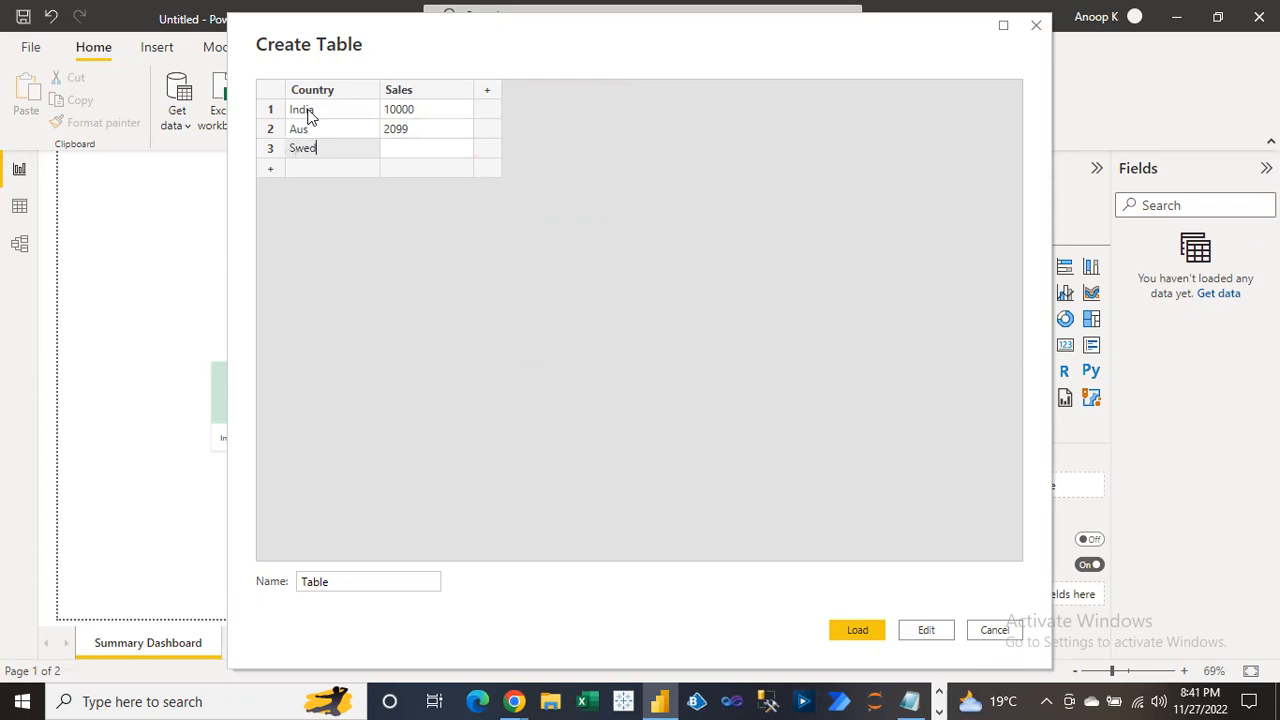
pyautogui.press('Tab')
pyautogui.write('1920')
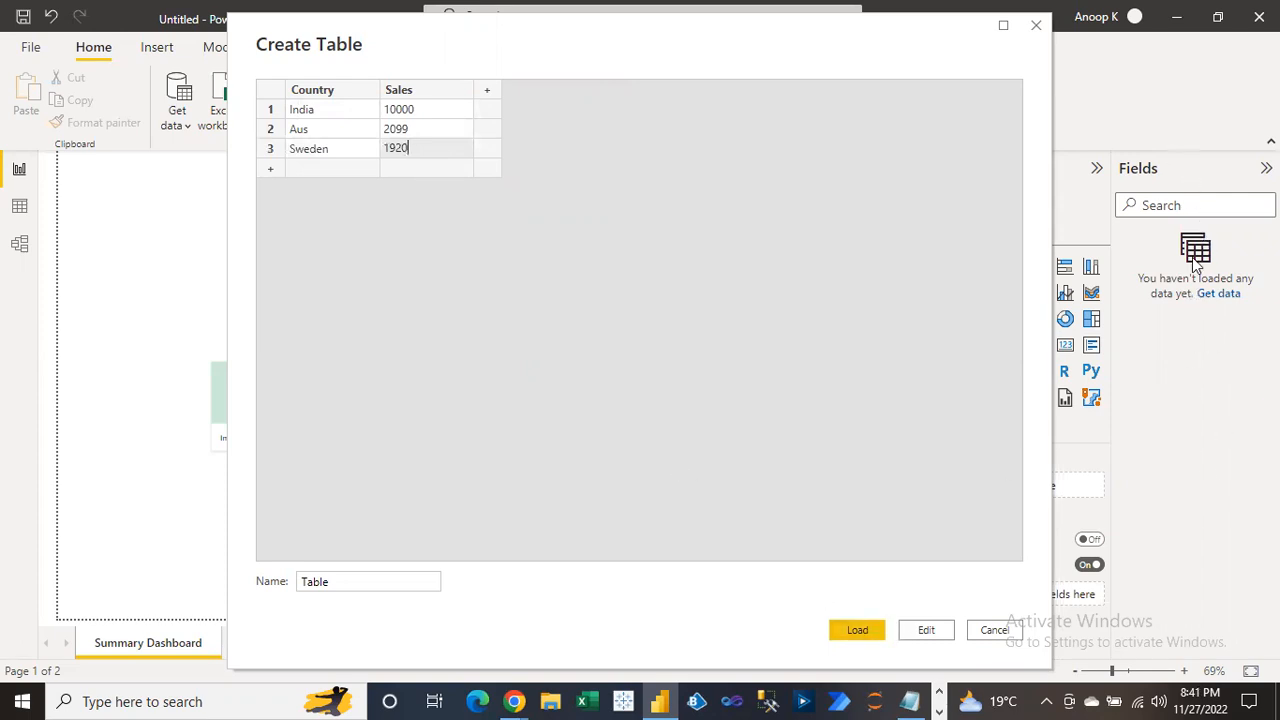
# Name the manually entered table "CountryTable" and load it into the report
pyautogui.moveTo(331, 581); pyautogui.dragTo(297, 587)
pyautogui.click(348, 580)
pyautogui.moveTo(340, 580); pyautogui.dragTo(284, 586)
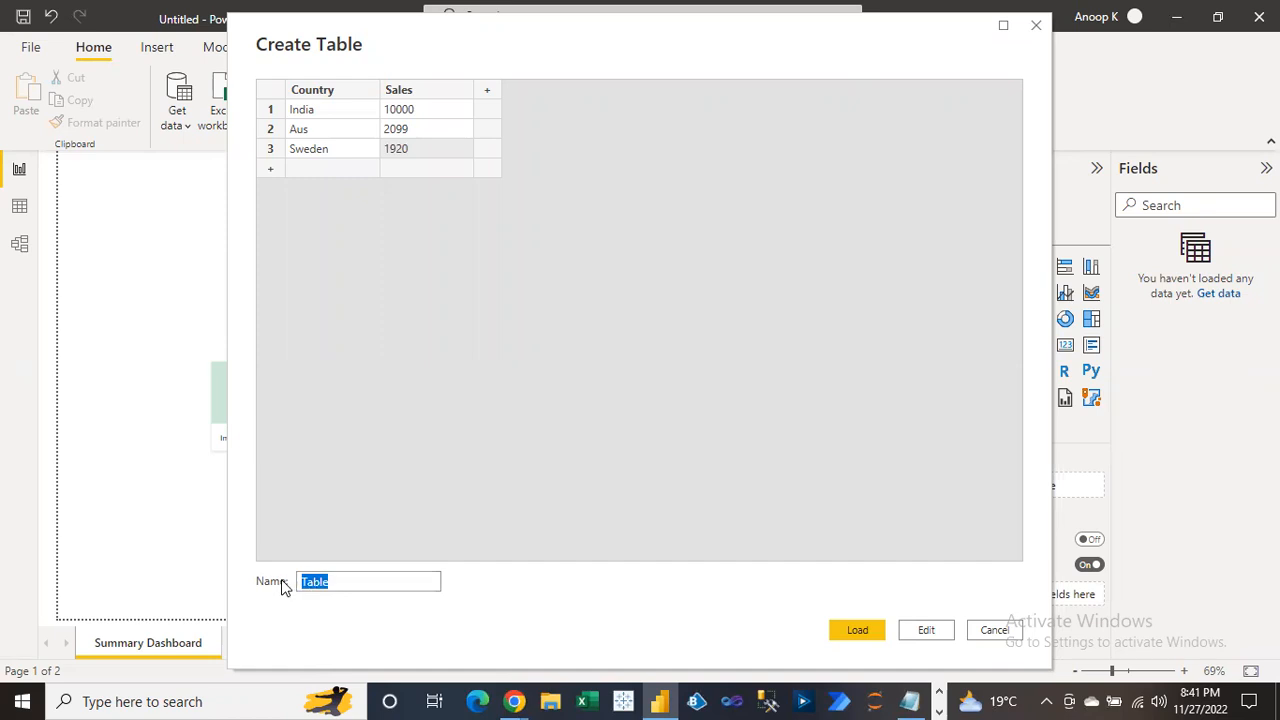
pyautogui.write('Countr')
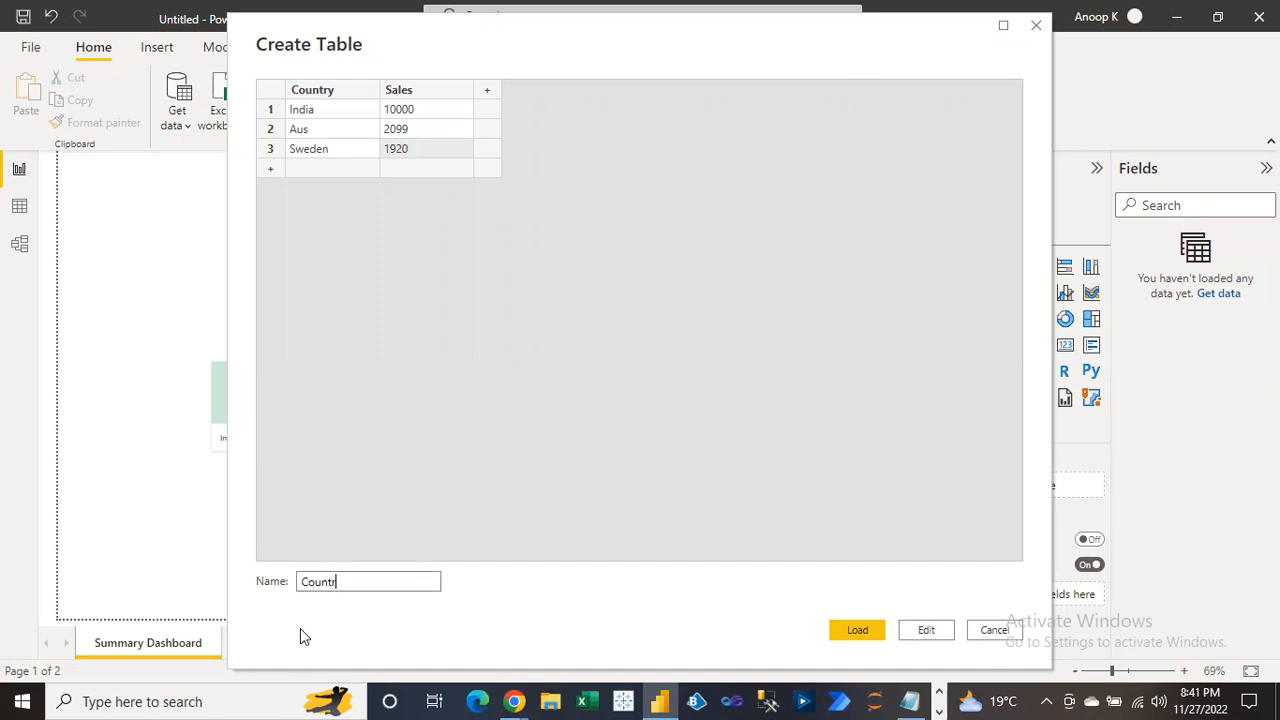
pyautogui.write('yTabl')
pyautogui.press('BackSpace')
pyautogui.press('BackSpace')
pyautogui.write('ble')
pyautogui.click(858, 630)
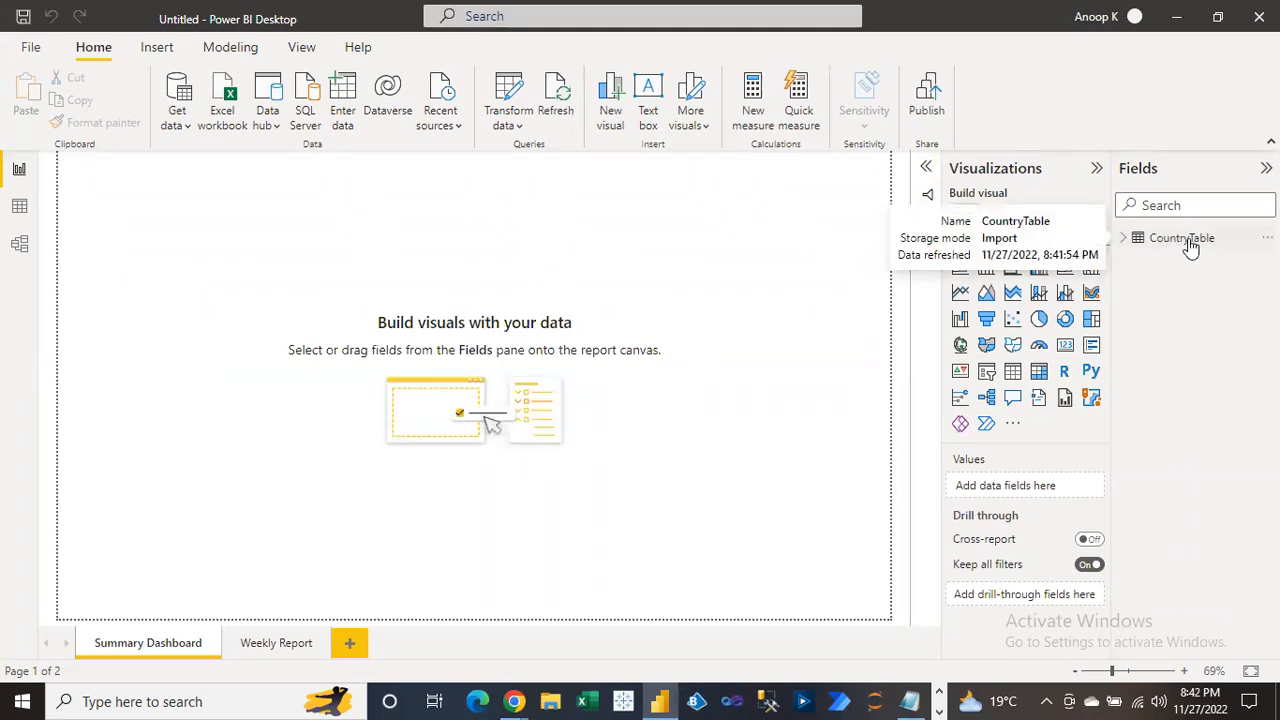
# Expand CountryTable to see its fields, view its rows in Data view, and return to Report view
pyautogui.click(1123, 239)
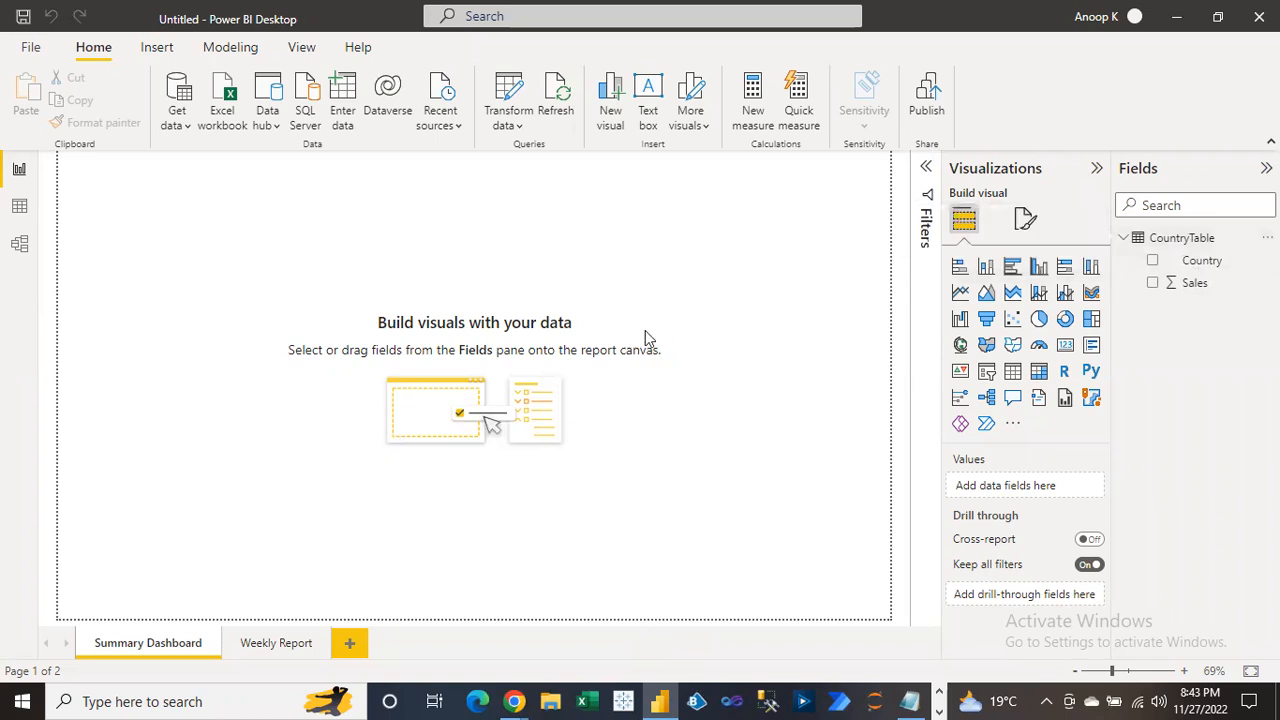
pyautogui.click(1203, 243)
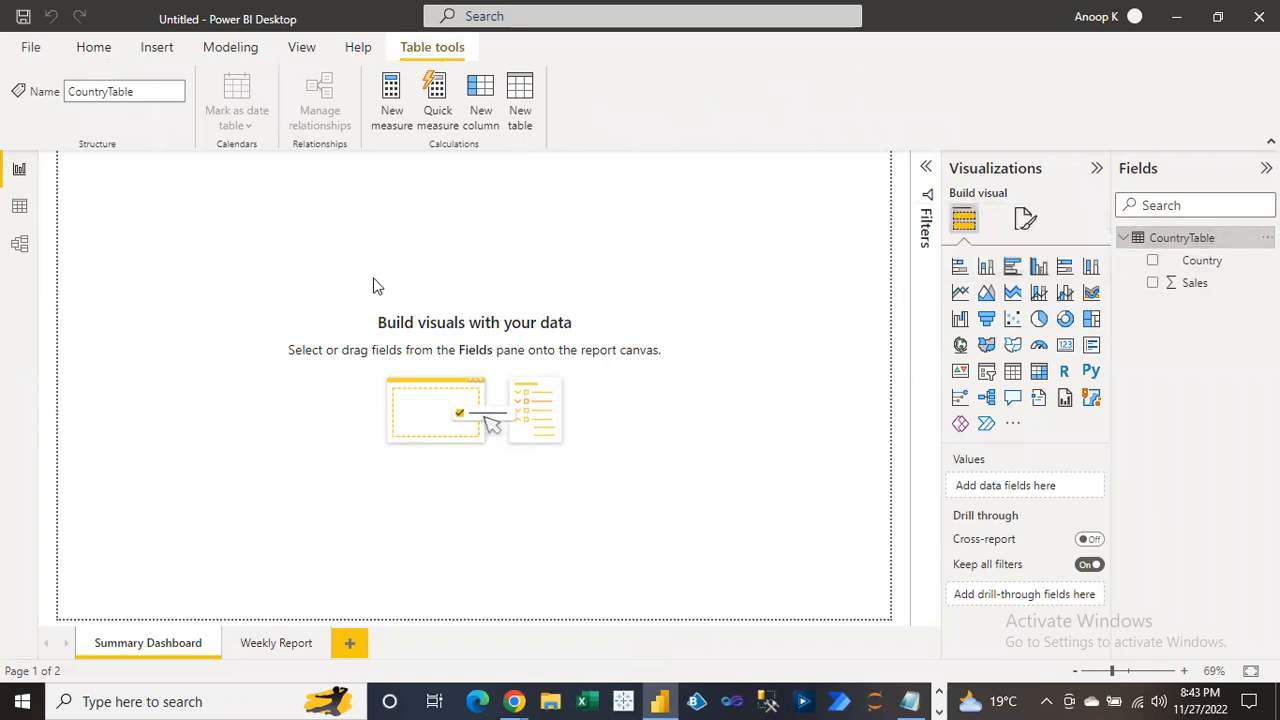
pyautogui.click(20, 210)
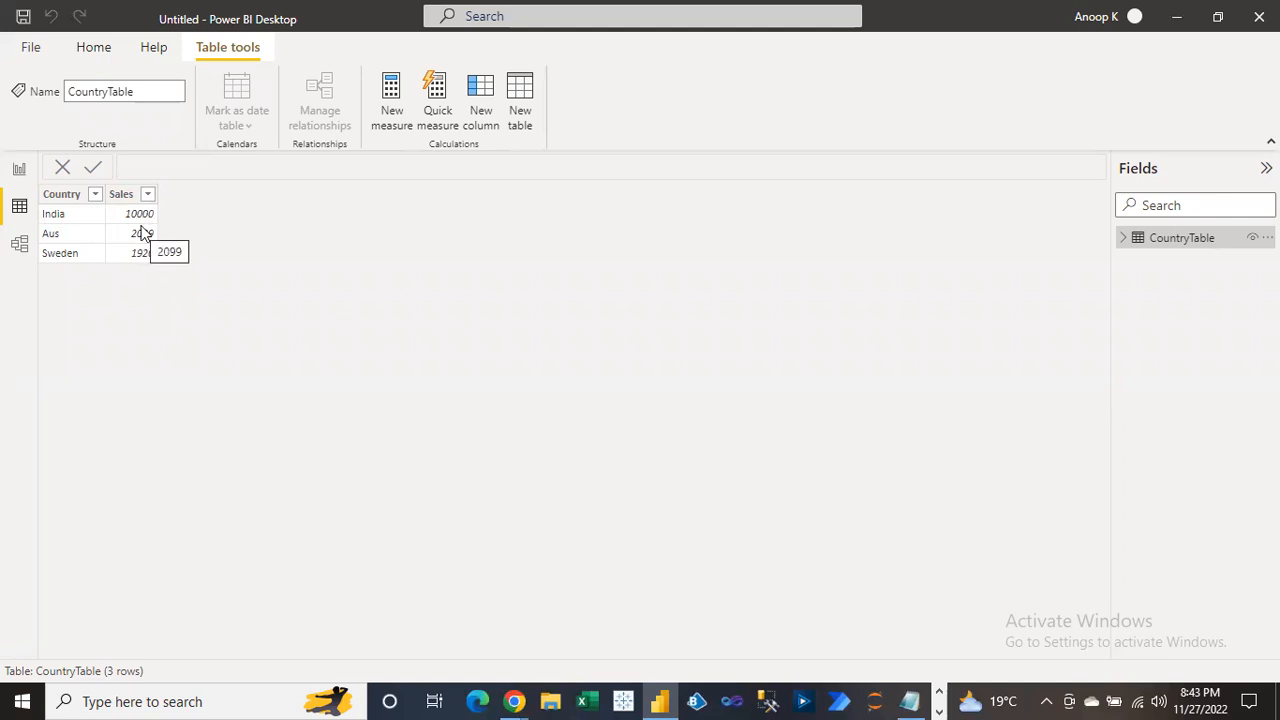
pyautogui.click(19, 172)
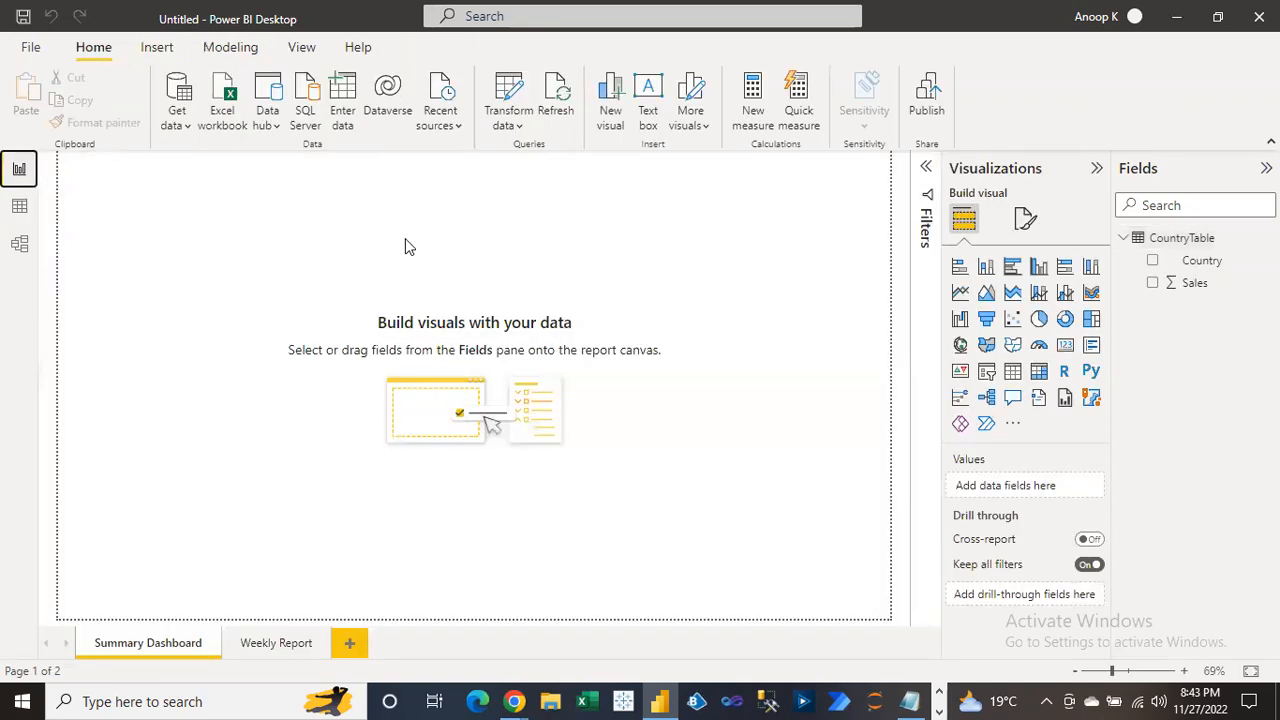
# Switch to Excel and create a blank workbook
pyautogui.click(590, 703)
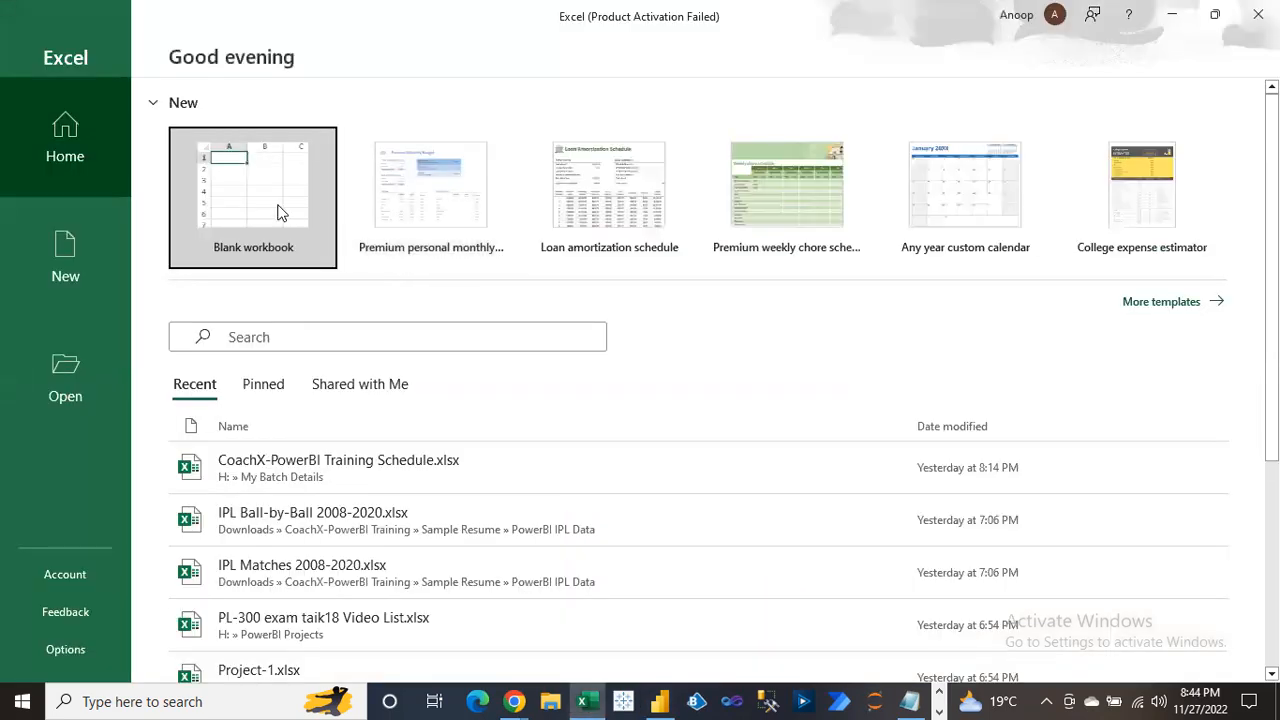
pyautogui.click(277, 204)
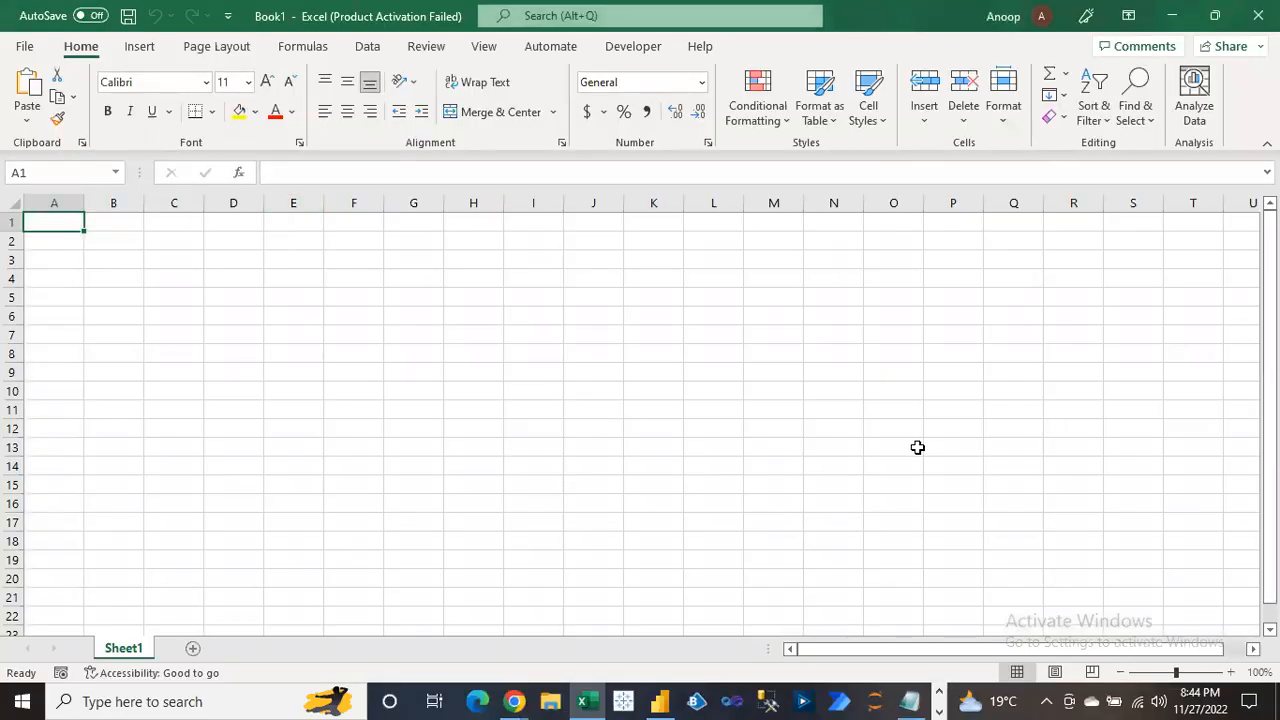
pyautogui.click(916, 449)
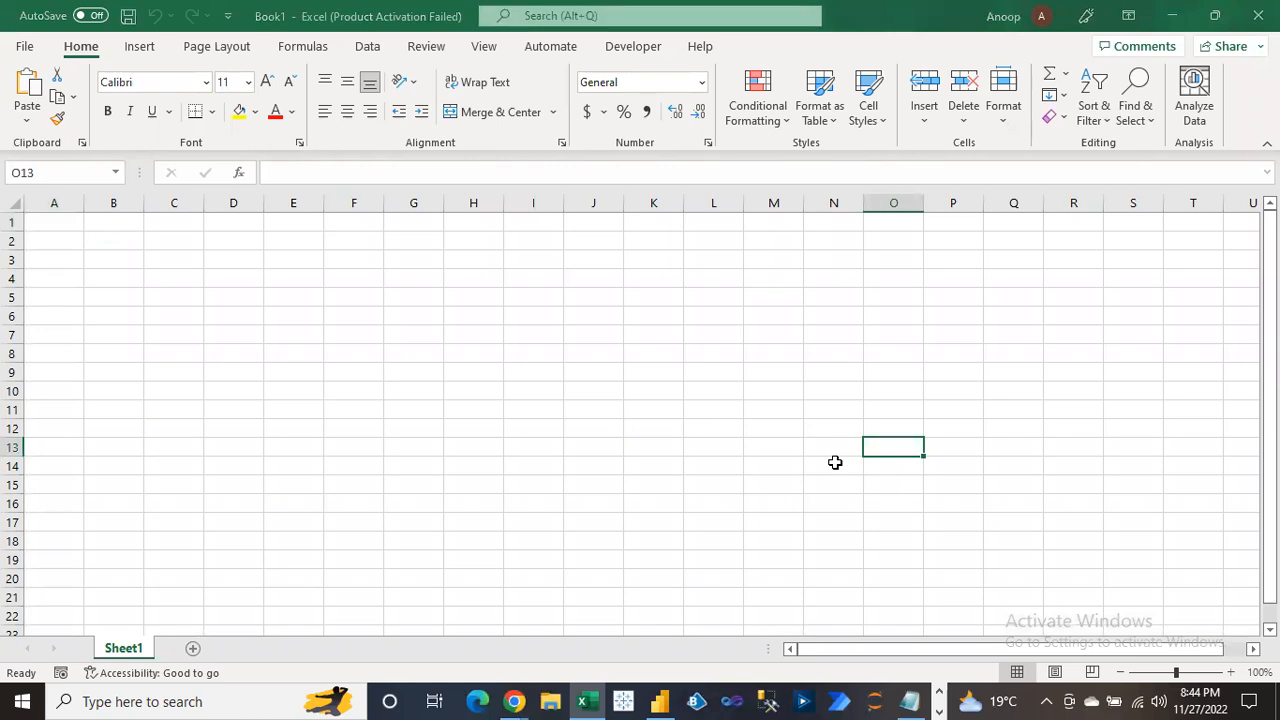
pyautogui.click(826, 534)
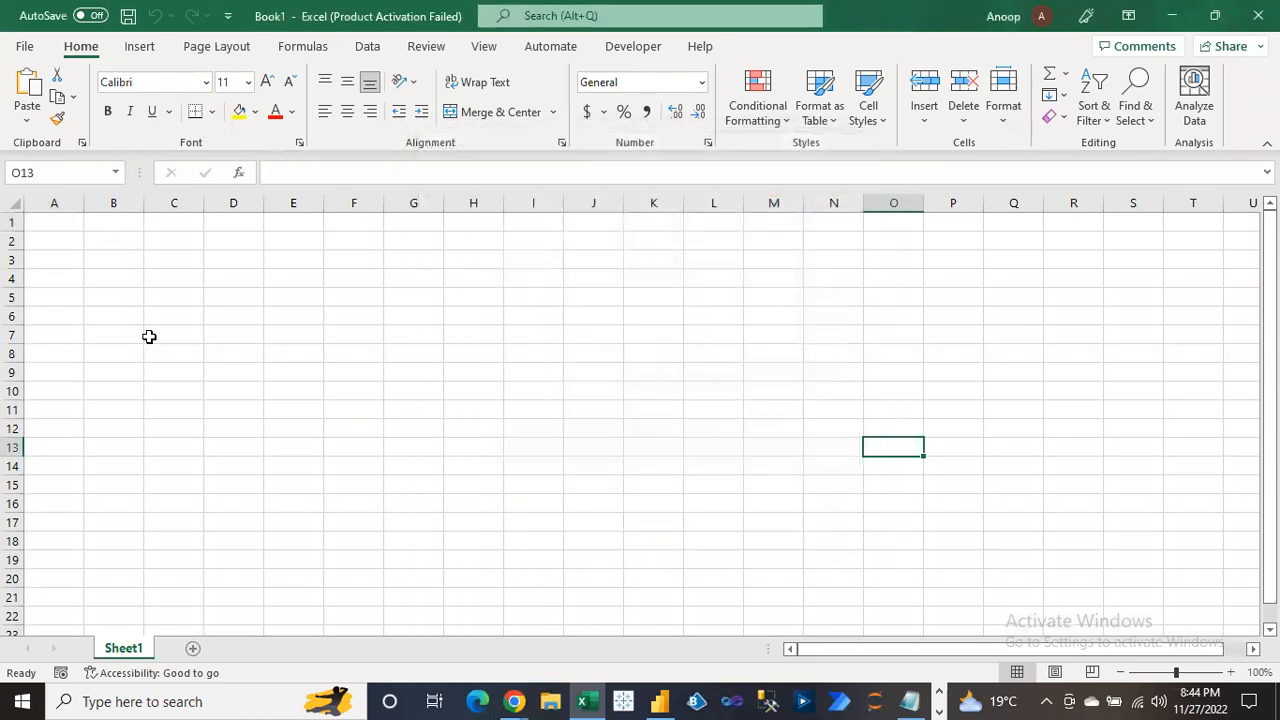
# Enter the column headers Date, Country and Sales in cells A1 to C1
pyautogui.click(52, 222)
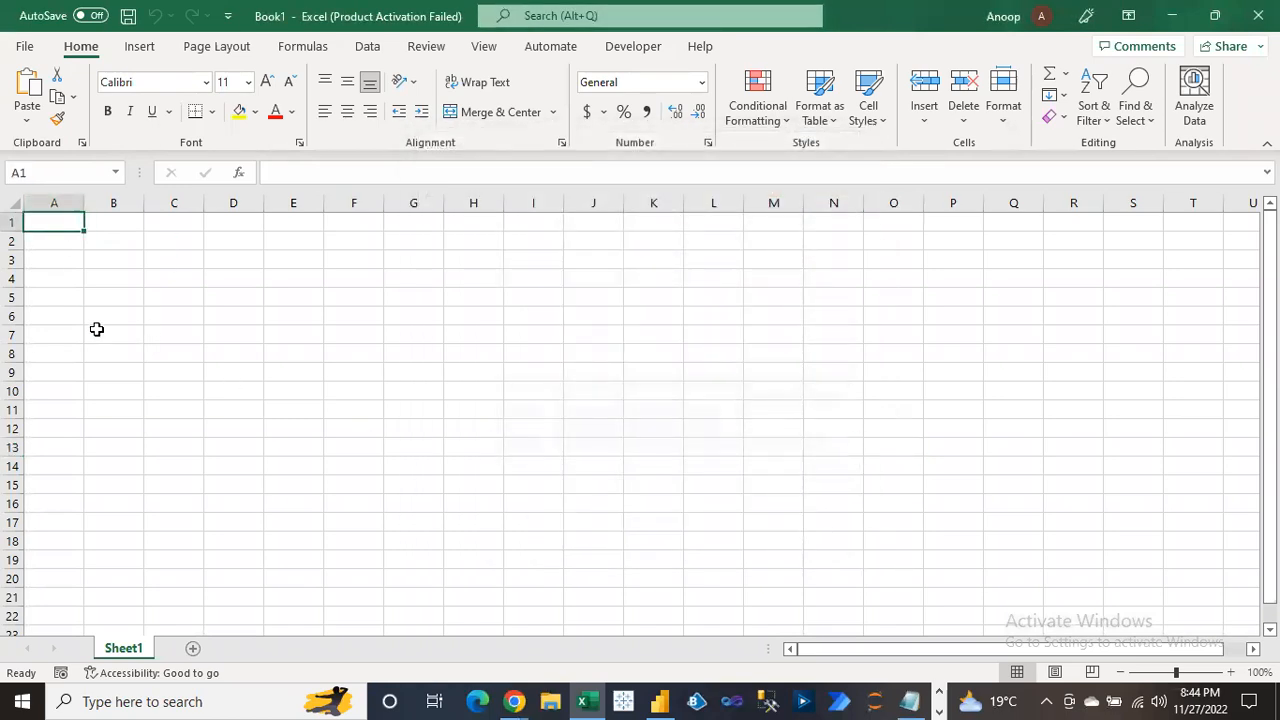
pyautogui.write('Date')
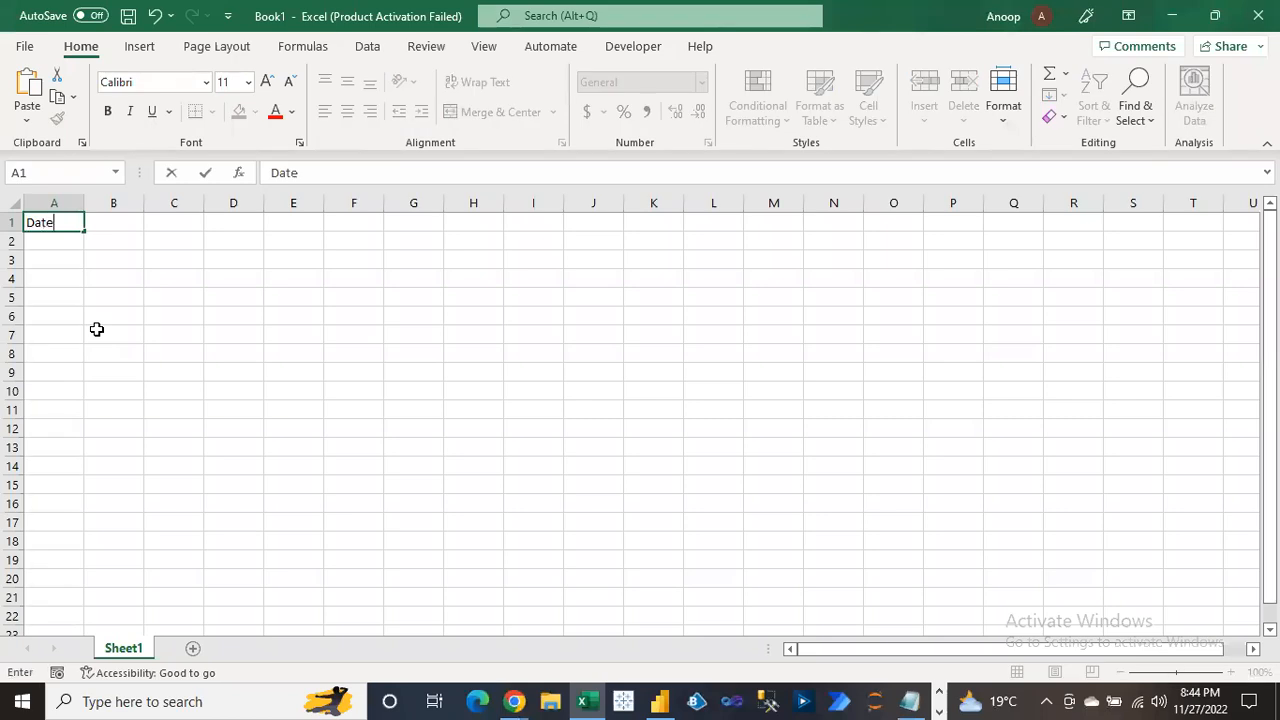
pyautogui.press('Return')
pyautogui.press('Up')
pyautogui.press('Right')
pyautogui.write('Co')
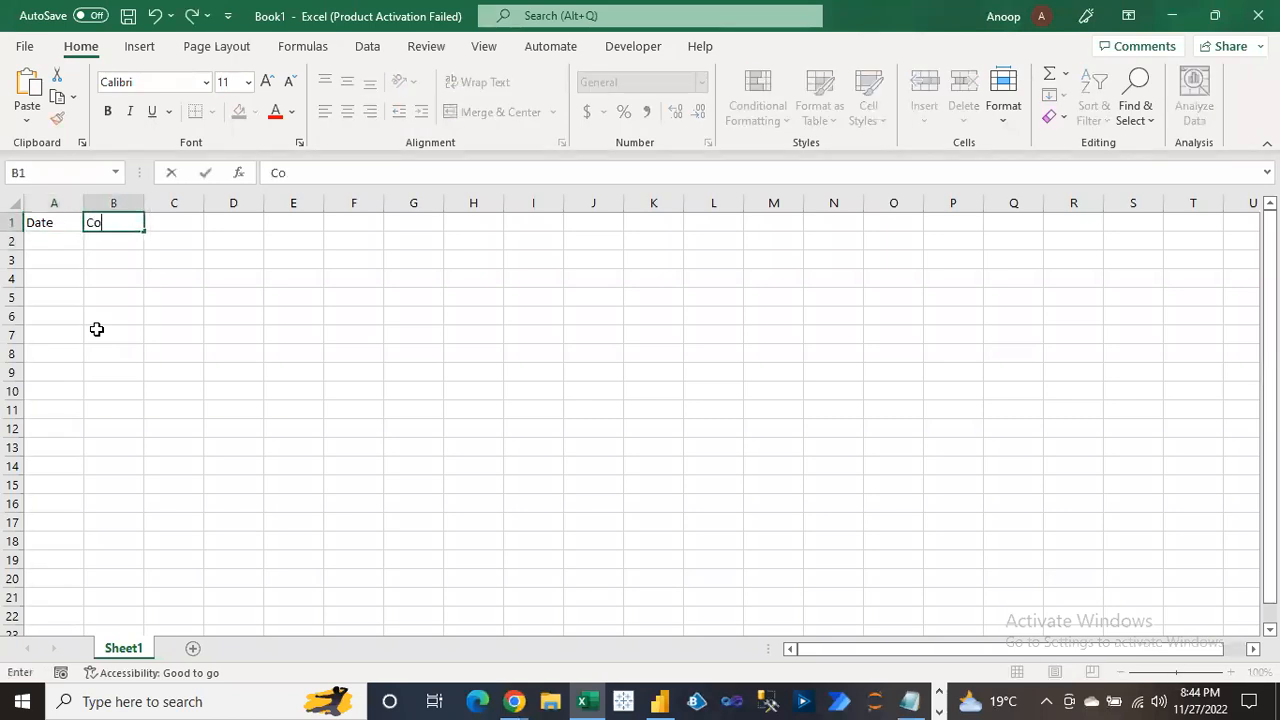
pyautogui.write('untruy')
pyautogui.press('Tab')
pyautogui.write('Sales')
pyautogui.press('Return')
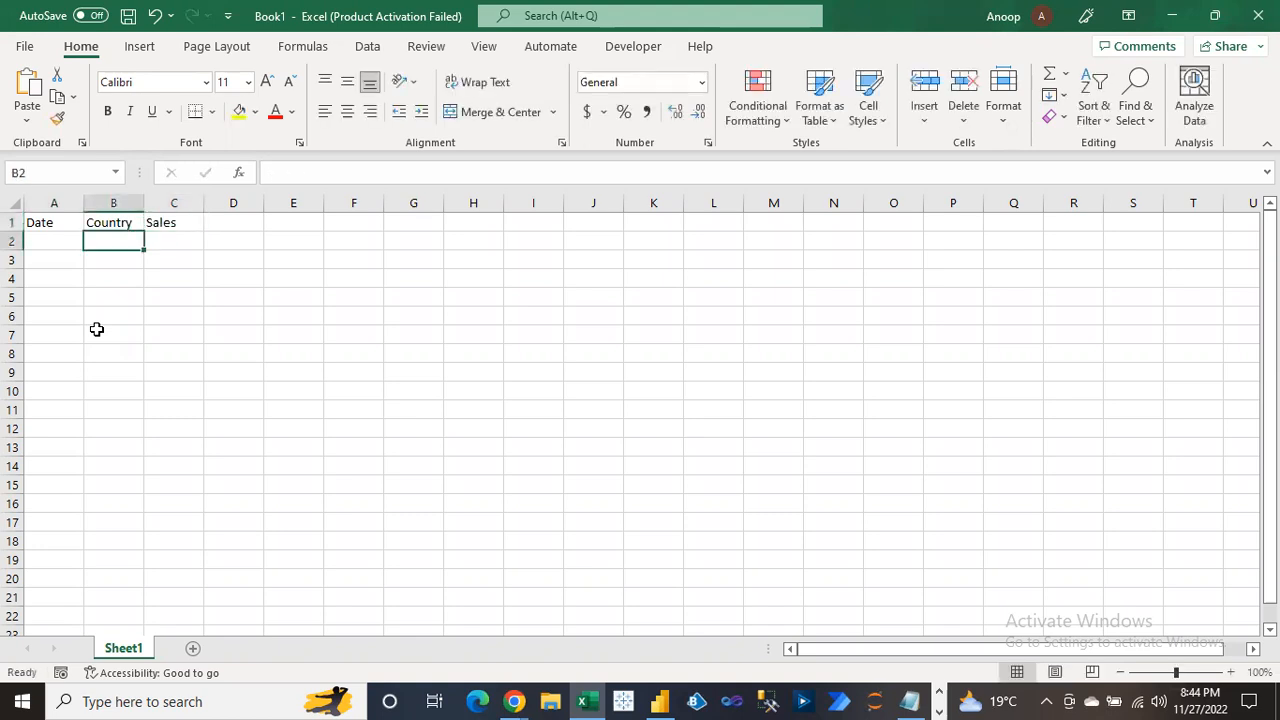
# Fill A2:A11 with a daily date series starting from today's date, 11/27/2022, and ending 12/6/2022
pyautogui.press('Left')
pyautogui.hotkey('ctrl', ';')
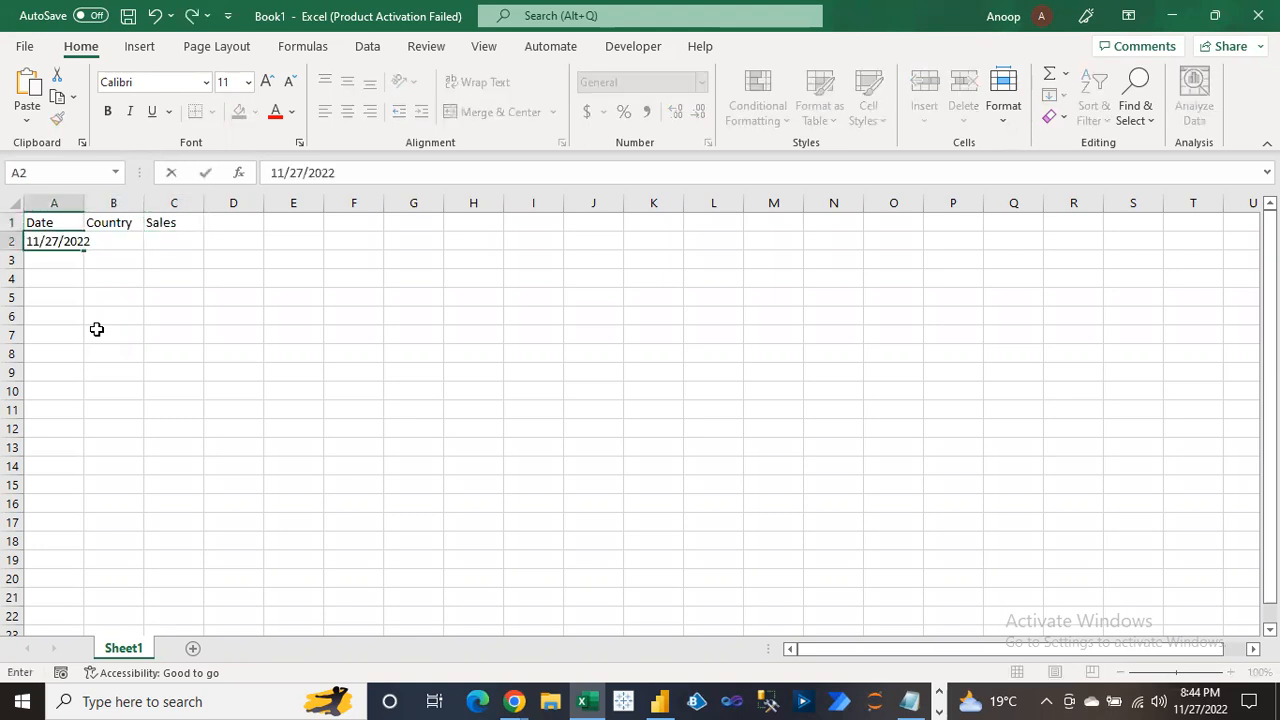
pyautogui.hotkey('ctrl', 'Return')
pyautogui.hotkey('shift', 'Down')
pyautogui.hotkey('shift', 'Down')
pyautogui.hotkey('shift', 'Down')
pyautogui.hotkey('shift', 'Down')
pyautogui.hotkey('shift', 'Down')
pyautogui.hotkey('shift', 'Down')
pyautogui.hotkey('shift', 'Down')
pyautogui.hotkey('shift', 'Down')
pyautogui.hotkey('shift', 'Down')
pyautogui.hotkey('alt', 'e')
pyautogui.press('i')
pyautogui.press('s')
pyautogui.press('Return')
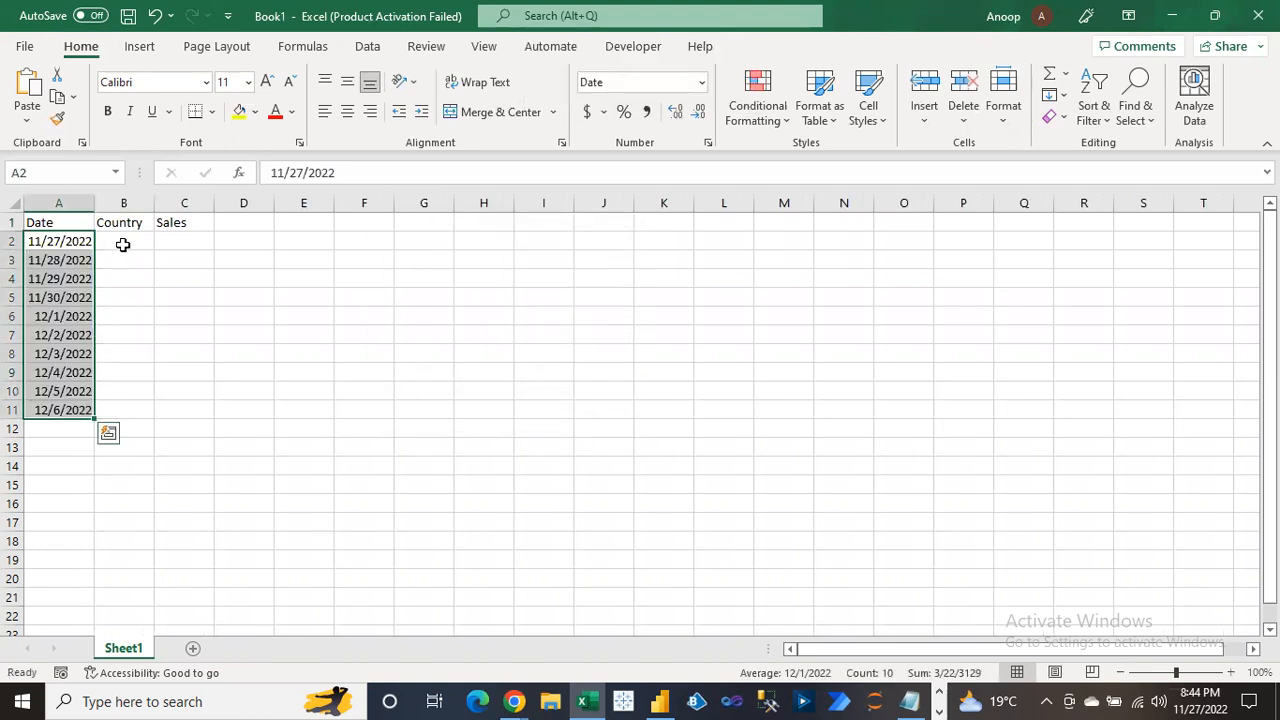
# Enter India in B2, autofill the country list down to B11, and fit column B's width to its contents
pyautogui.click(123, 243)
pyautogui.write('India')
pyautogui.press('Return')
pyautogui.click(134, 242)
pyautogui.doubleClick(154, 249)
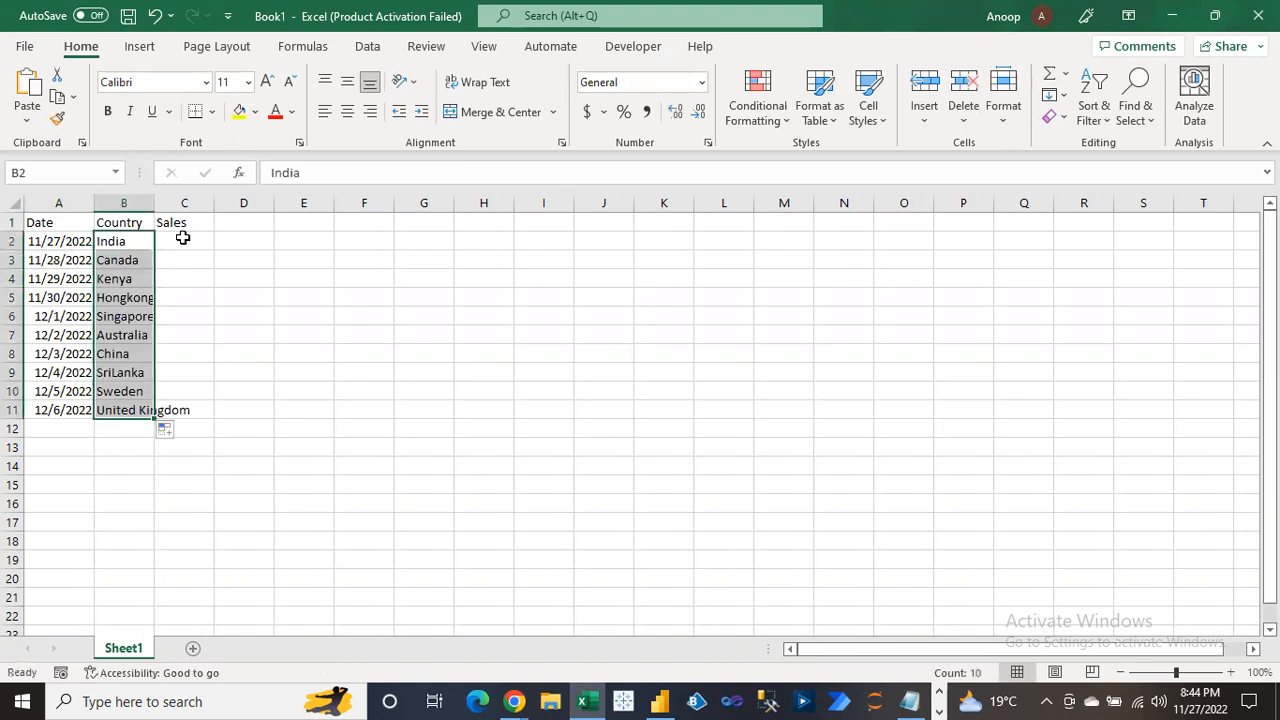
pyautogui.doubleClick(150, 204)
# Enter the formula =RANDBETWEEN(1900,5400) in cell C2 to generate a random sales figure
pyautogui.click(218, 240)
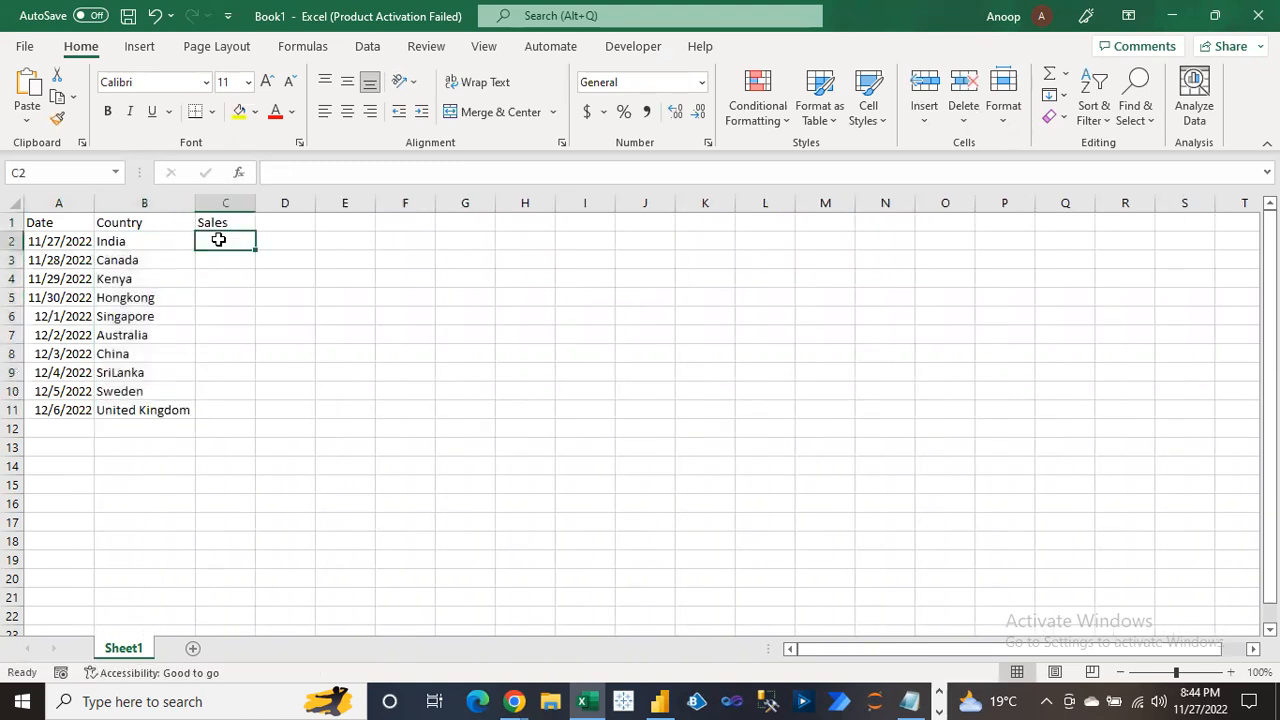
pyautogui.write('=rand')
pyautogui.press('Down')
pyautogui.press('Down')
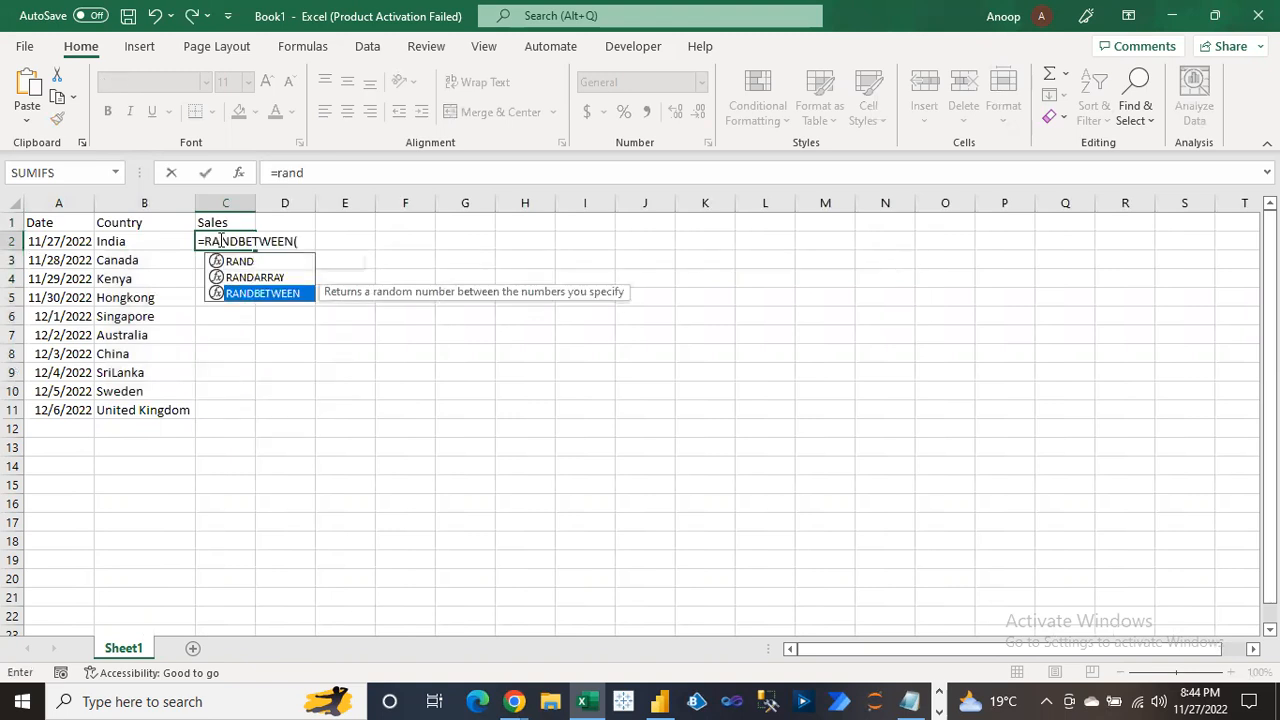
pyautogui.press('Tab')
pyautogui.write('1900,5400')
pyautogui.press('Return')
# Fill the random sales formula down through C11 and convert the column's results to static values
pyautogui.press('Left')
pyautogui.hotkey('ctrl', 'Down')
pyautogui.press('Right')
pyautogui.hotkey('ctrl', 'shift', 'Up')
pyautogui.hotkey('ctrl', 'd')
pyautogui.hotkey('ctrl', 'c')
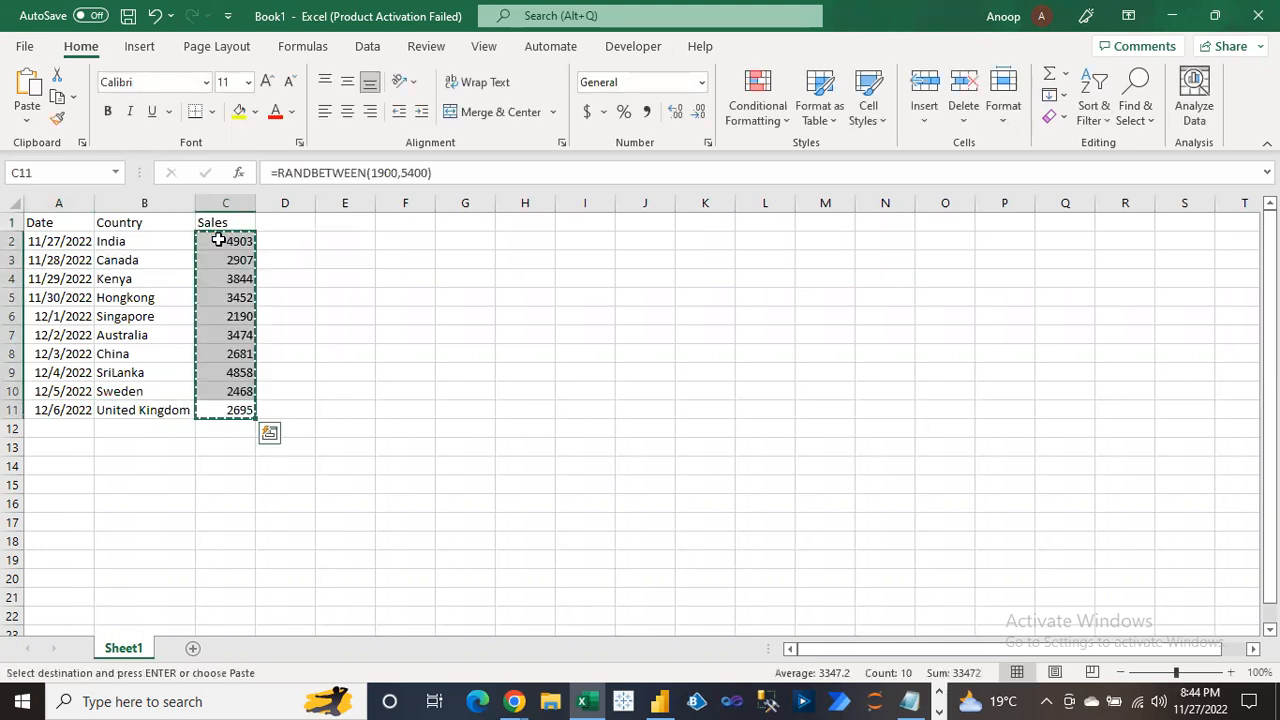
pyautogui.hotkey('ctrl', 'shift', 'v')
# Copy A1:C11 and paste it into a new manually entered table in Power BI Desktop
pyautogui.moveTo(89, 222); pyautogui.dragTo(243, 410)
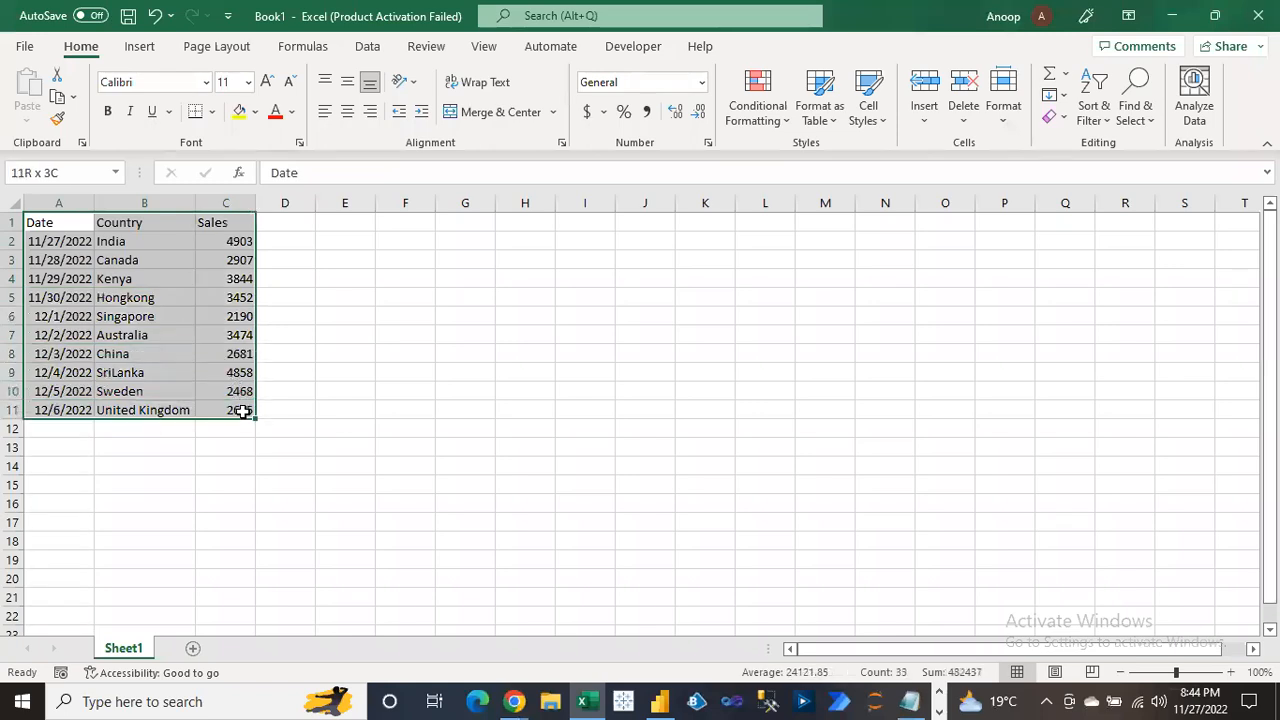
pyautogui.hotkey('ctrl', 'c')
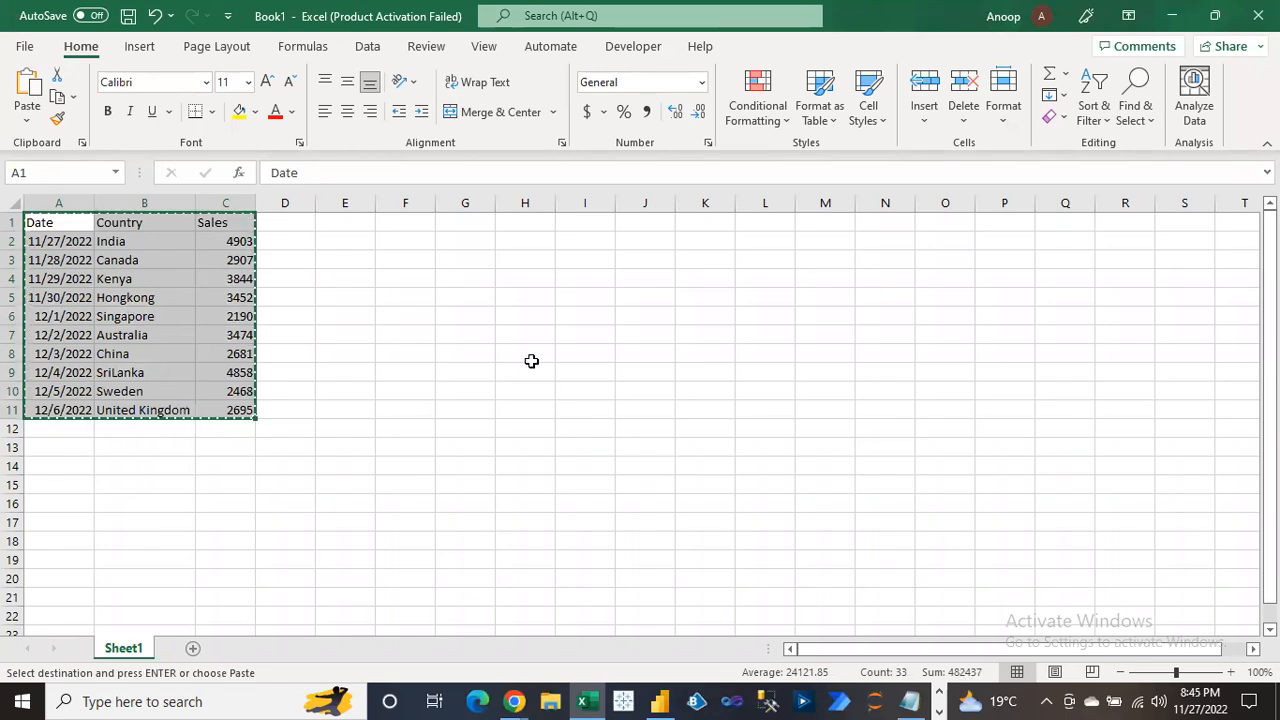
pyautogui.click(661, 699)
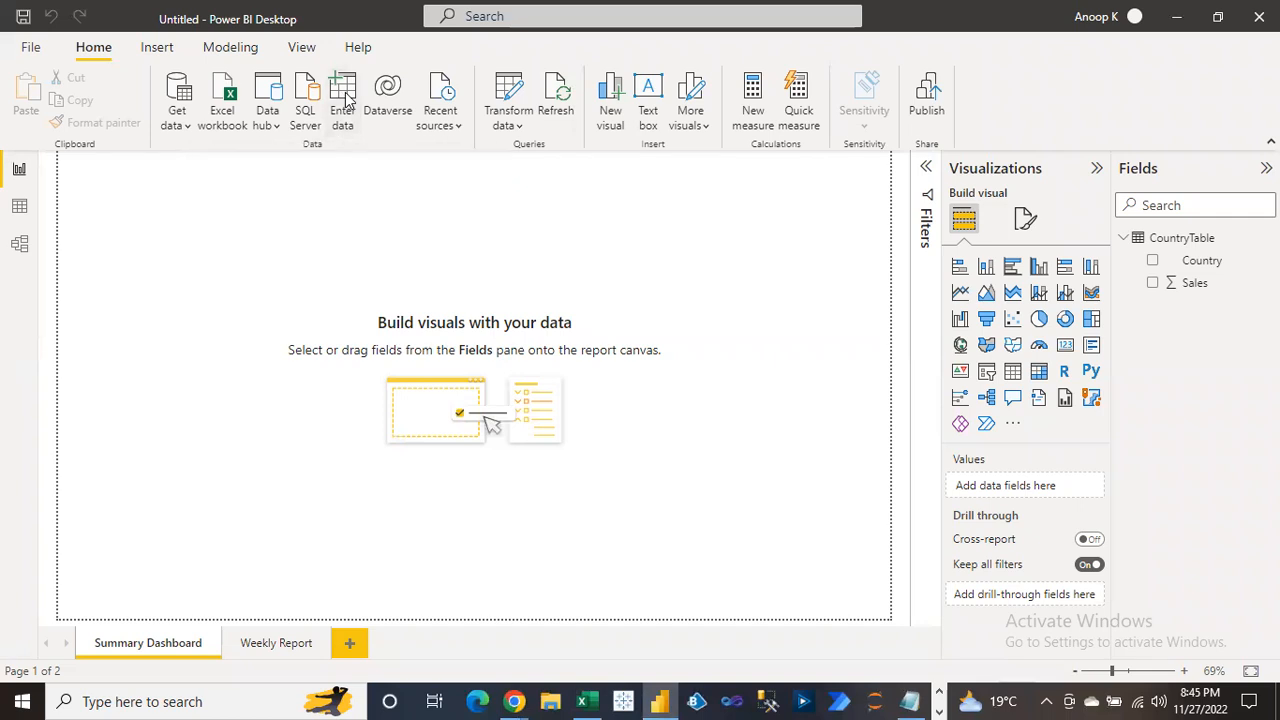
pyautogui.click(343, 95)
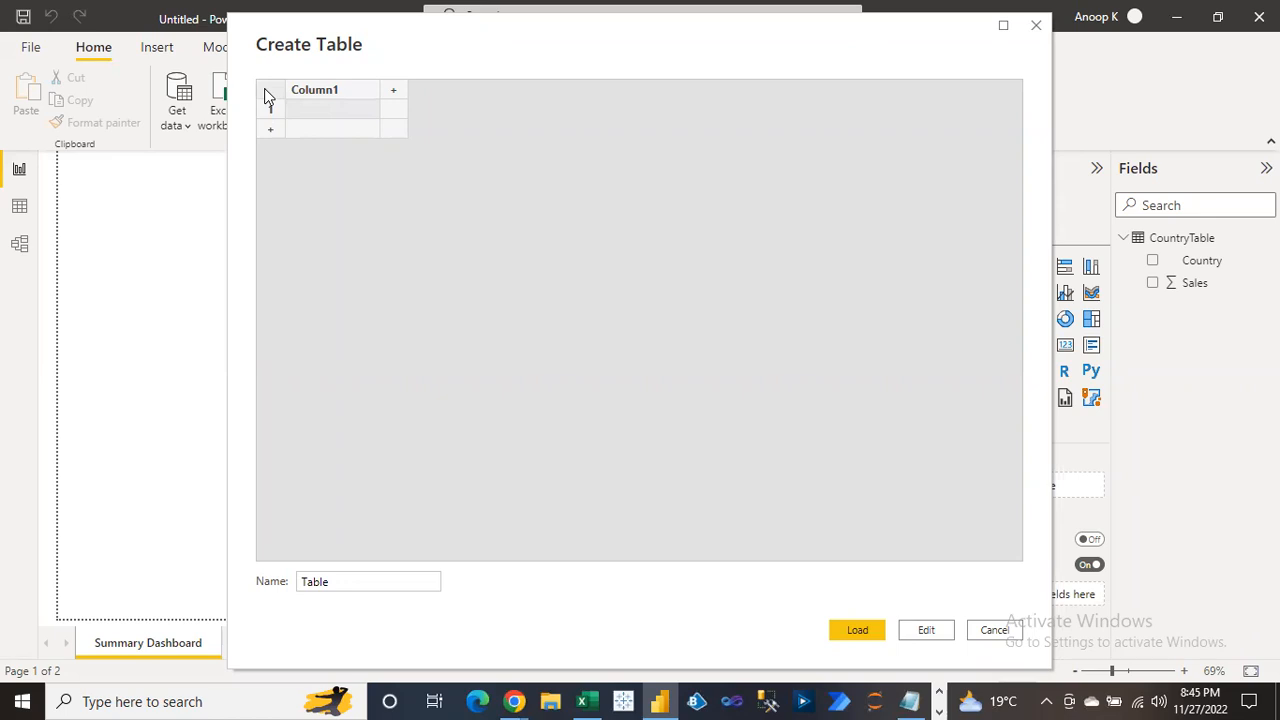
pyautogui.hotkey('ctrl', 'v')
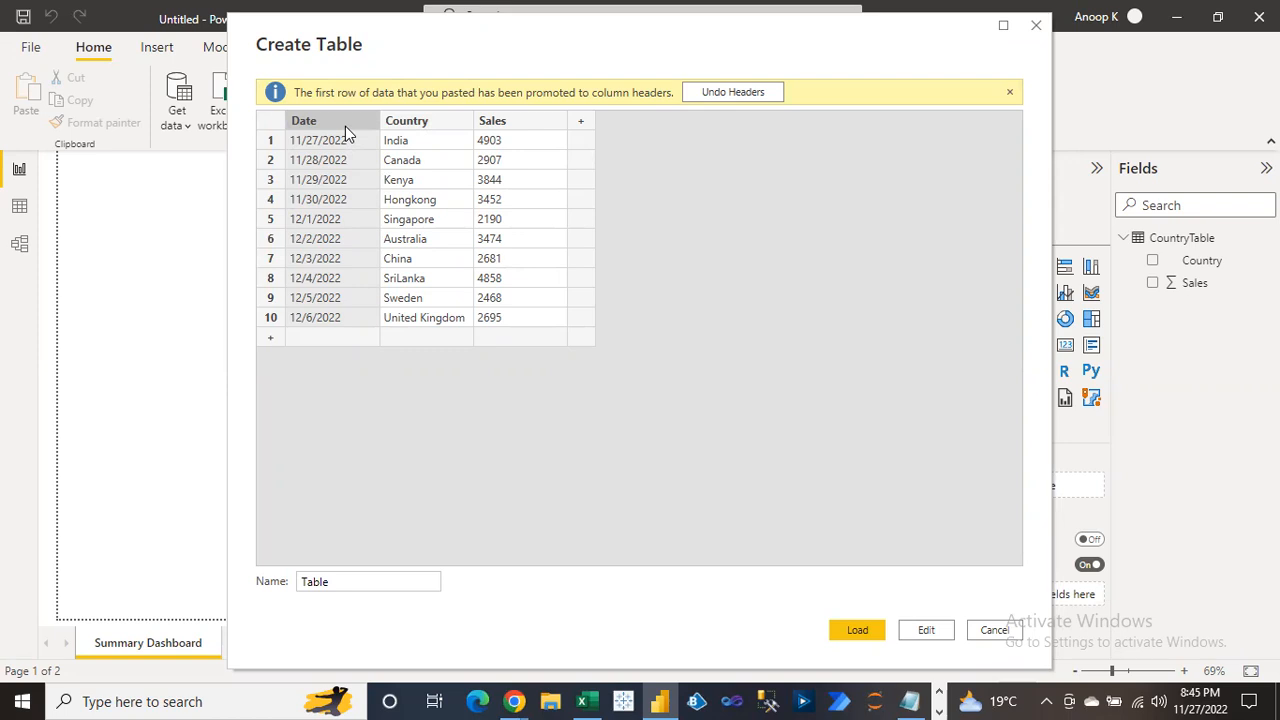
# Name the pasted table "CountrySalesData" and load it into the report
pyautogui.moveTo(353, 587); pyautogui.dragTo(284, 587)
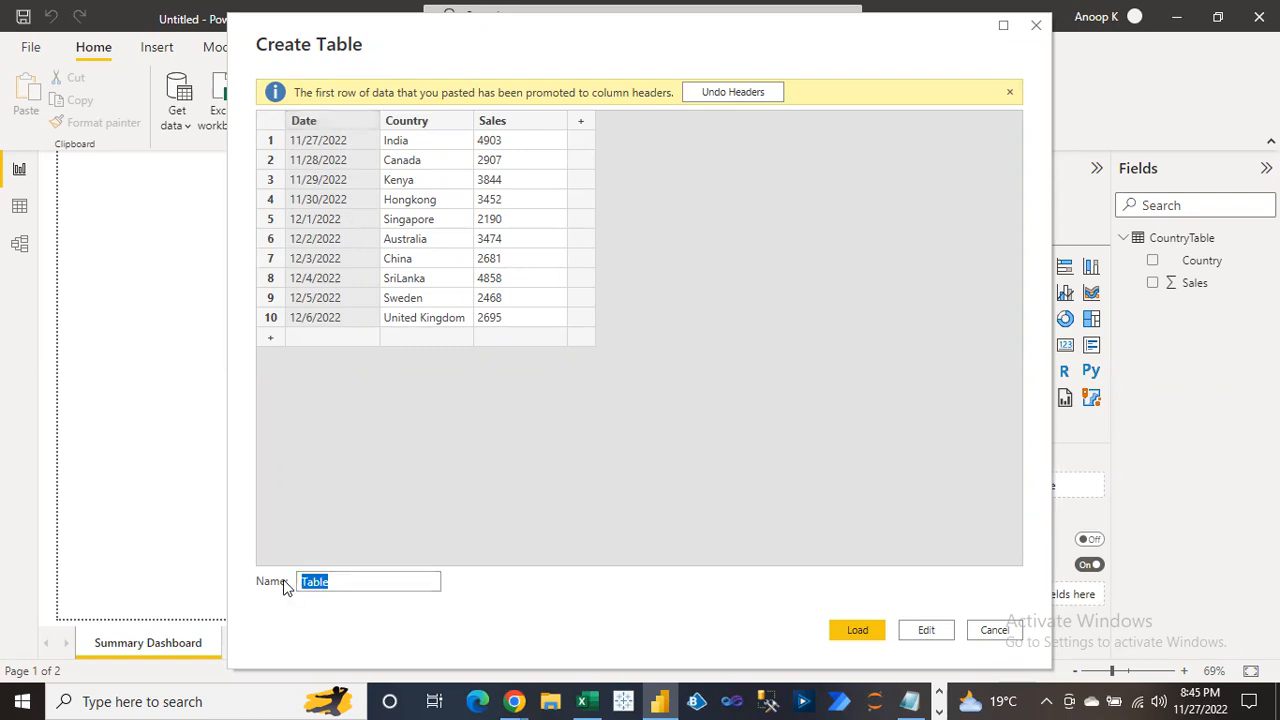
pyautogui.write('CountryS')
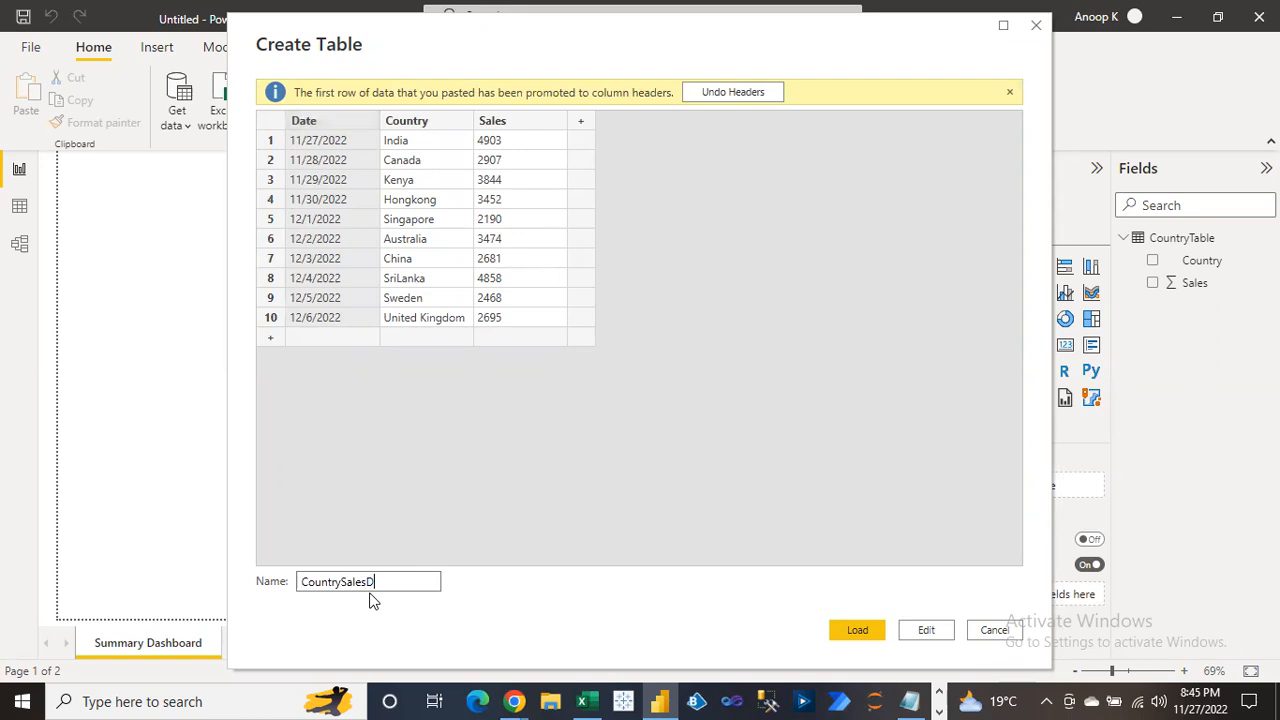
pyautogui.click(862, 628)
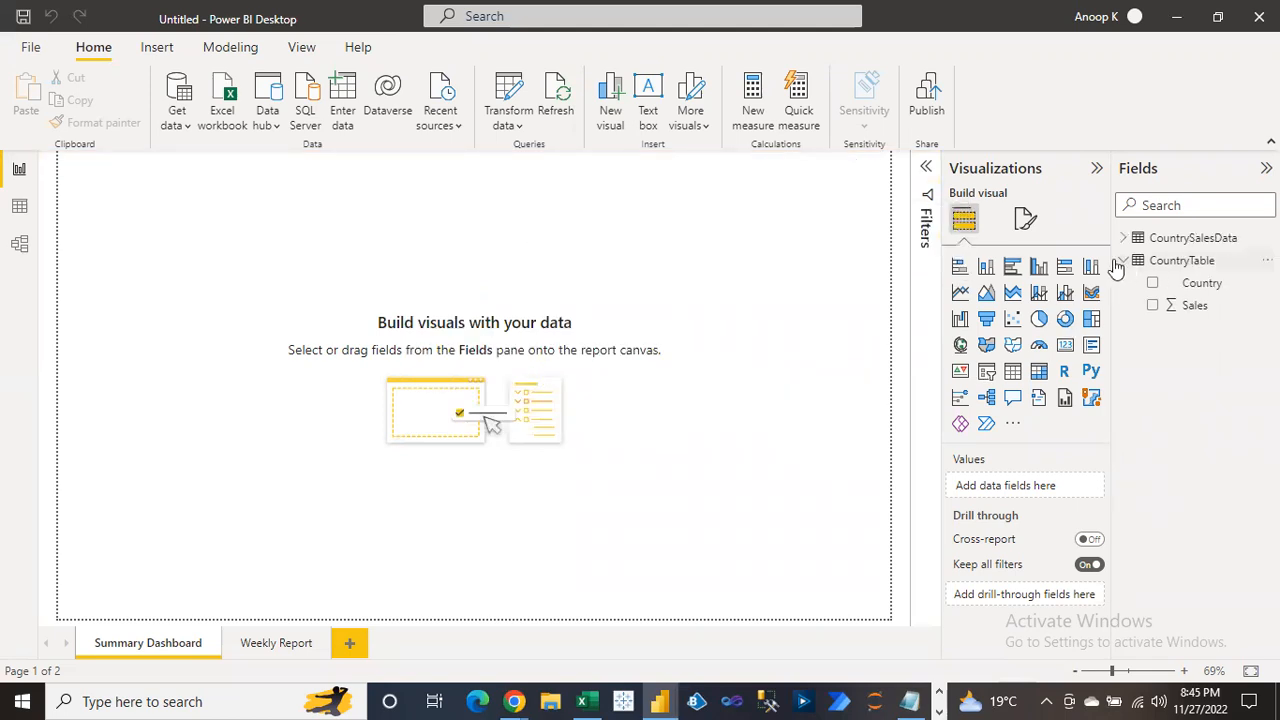
# Show CountrySalesData in Data view and set its Date column's format to Short Date (*3/14/2001)
pyautogui.click(19, 206)
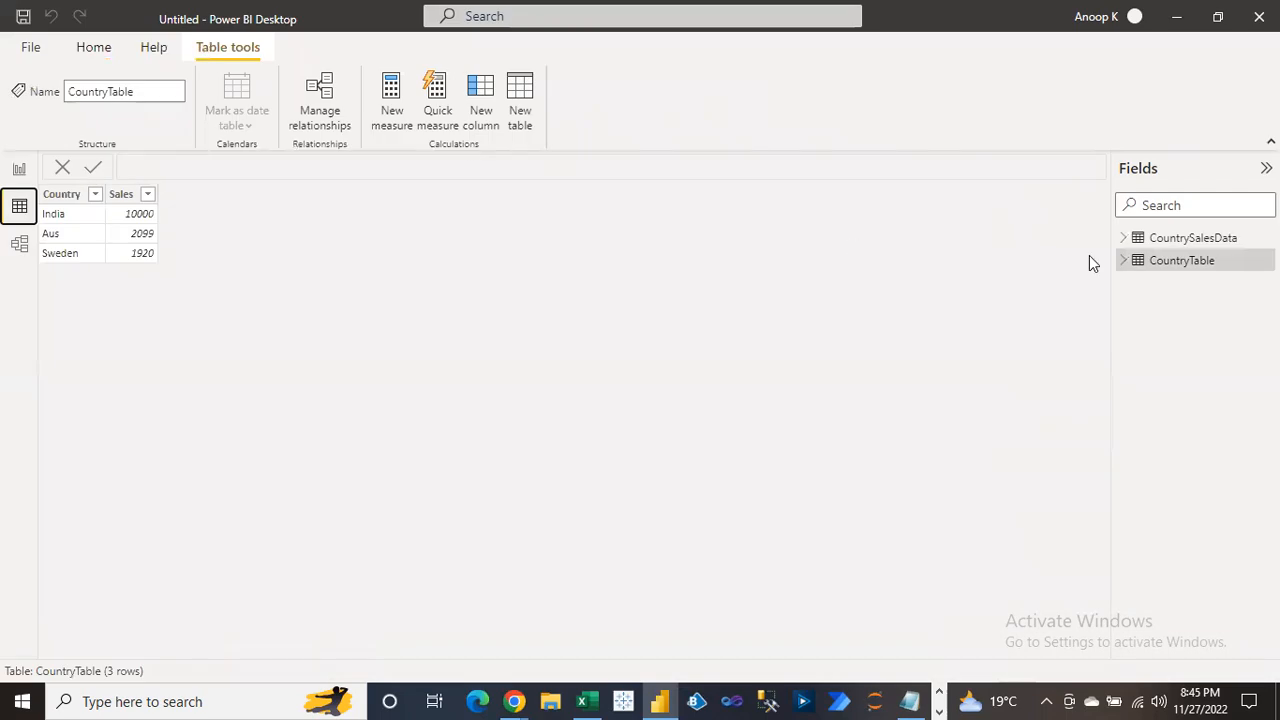
pyautogui.click(1191, 240)
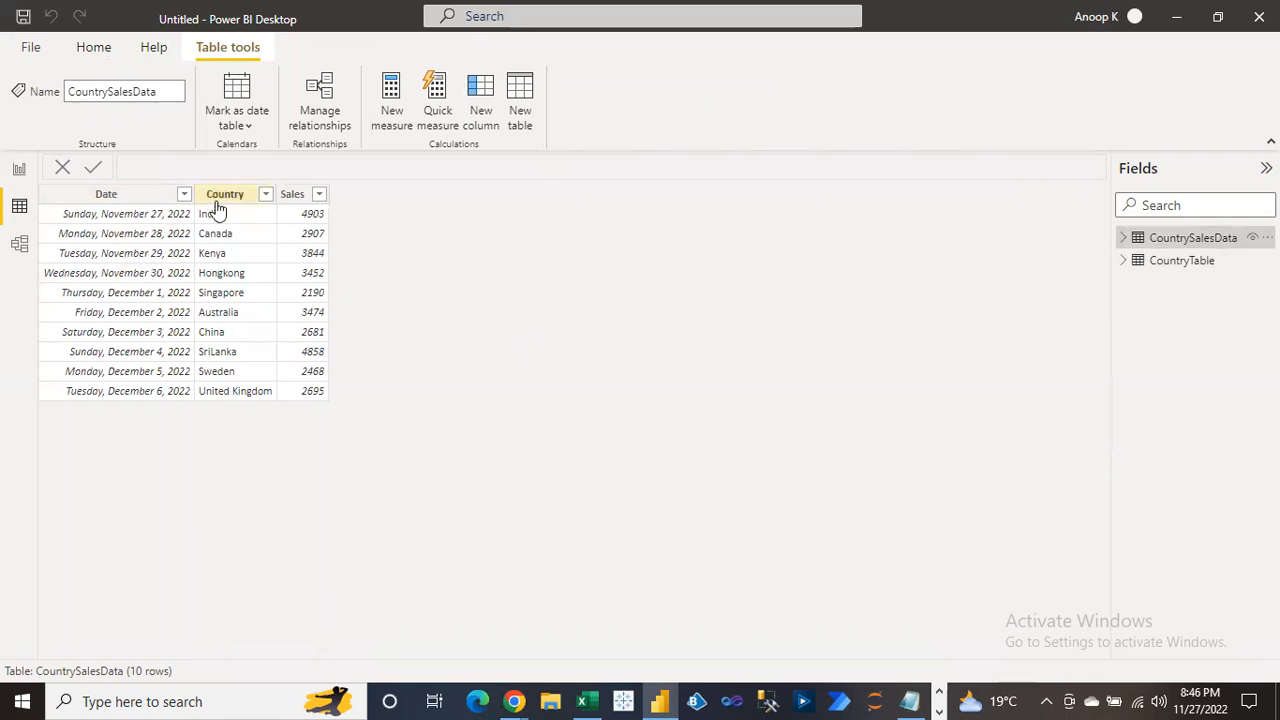
pyautogui.click(115, 254)
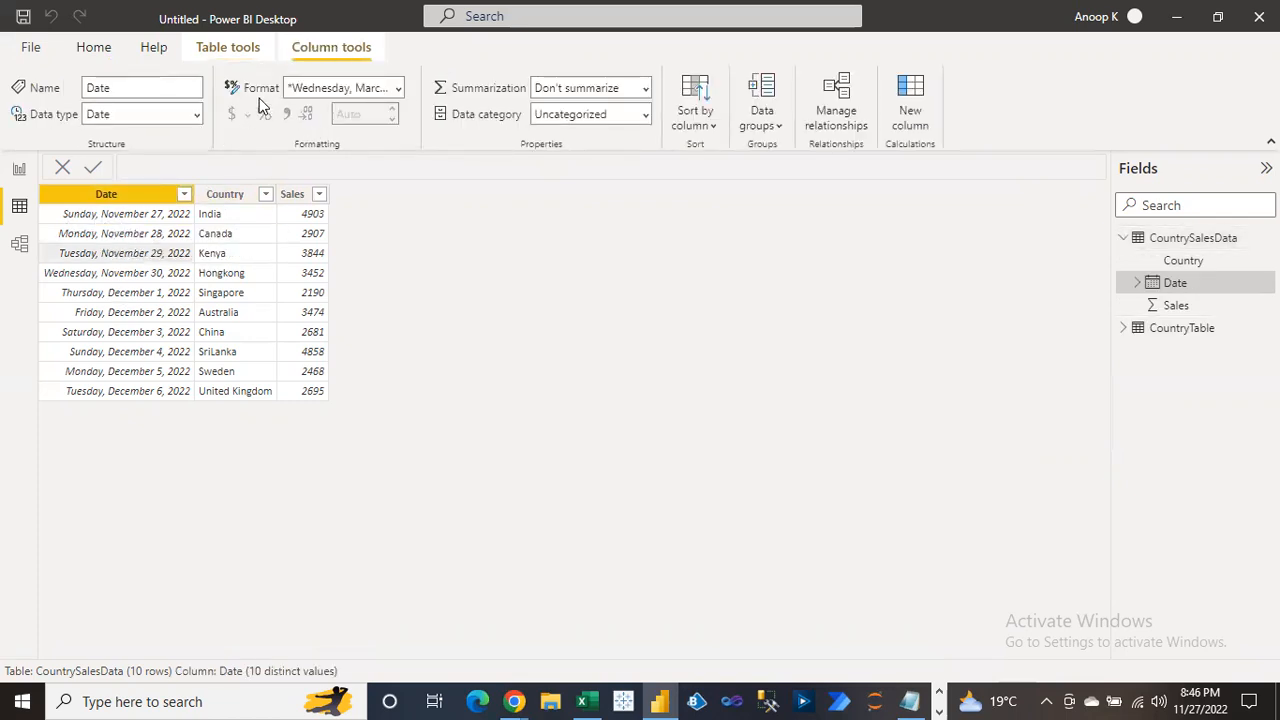
pyautogui.click(397, 90)
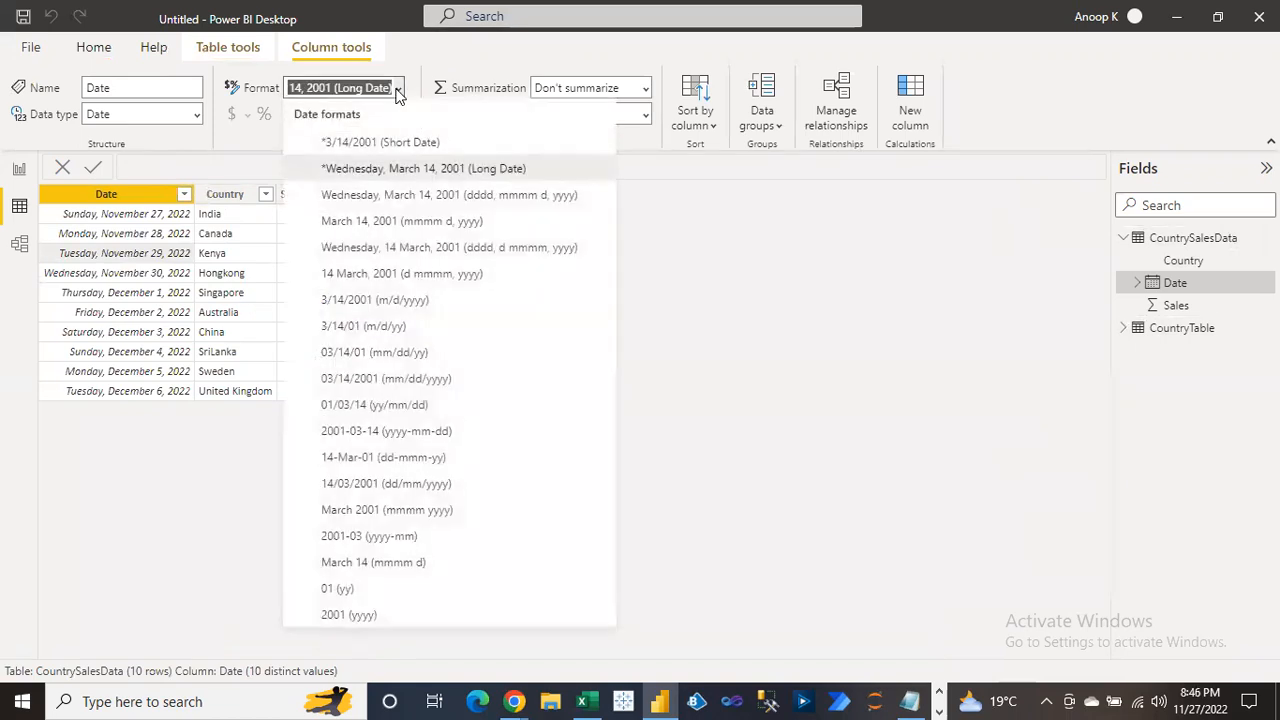
pyautogui.click(393, 147)
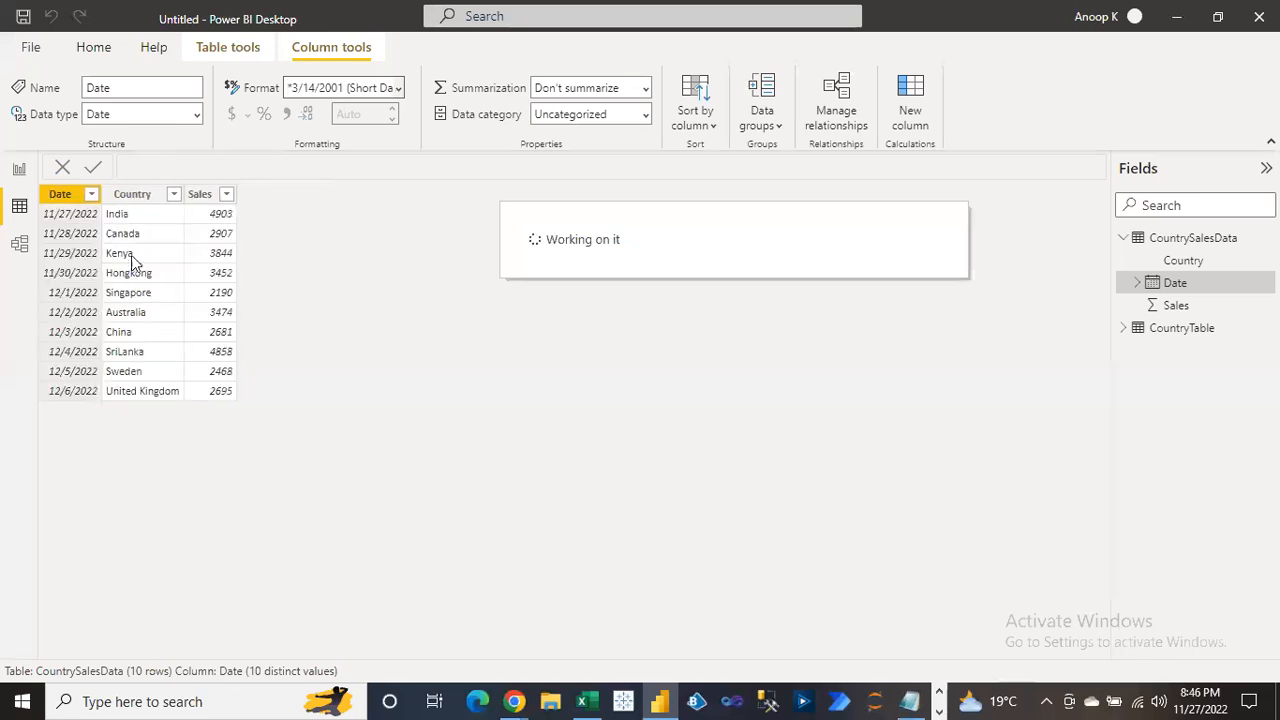
pyautogui.click(139, 216)
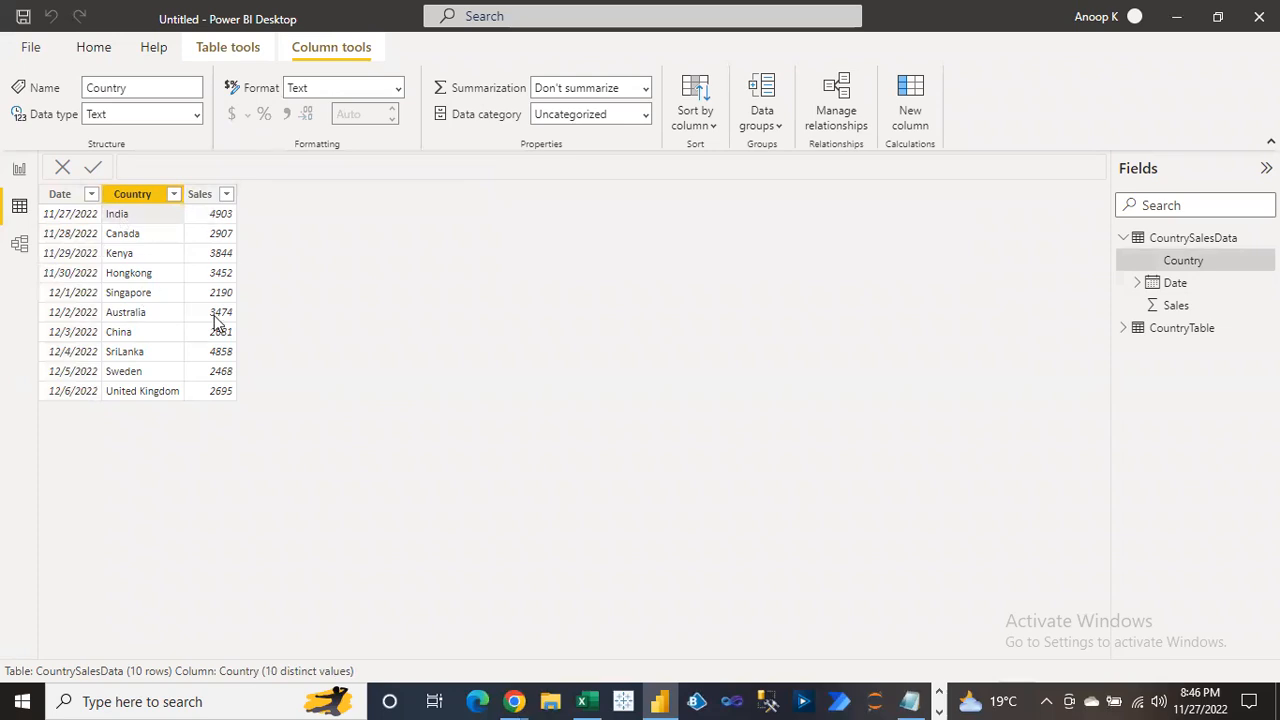
# Return to Report view, collapse CountryTable, and examine the CountrySalesData fields, including the levels of the Date hierarchy
pyautogui.click(18, 171)
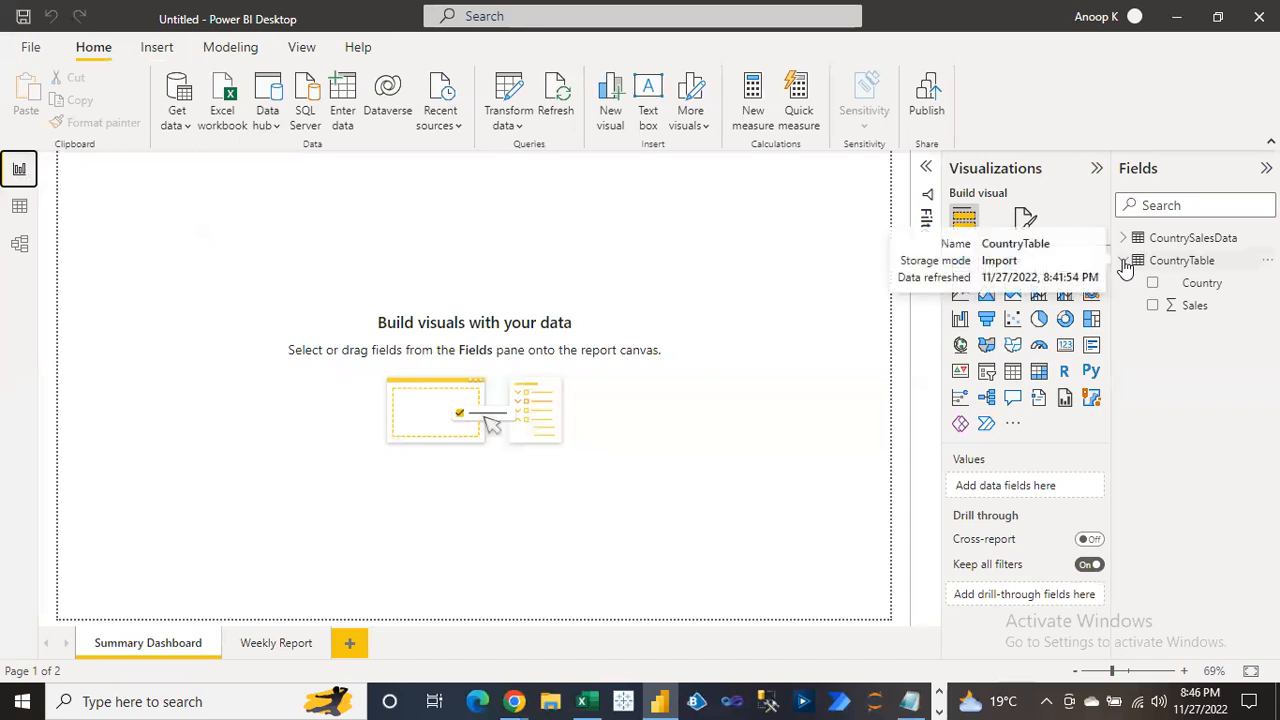
pyautogui.click(1187, 264)
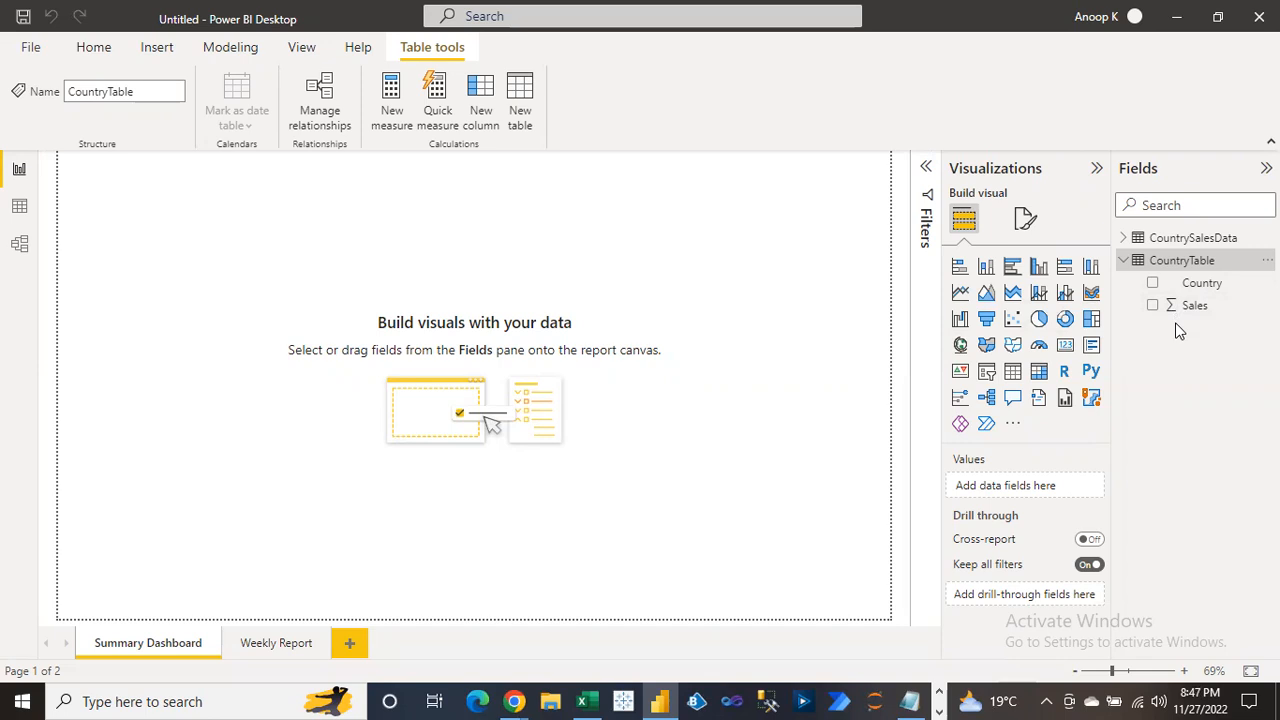
pyautogui.click(1130, 270)
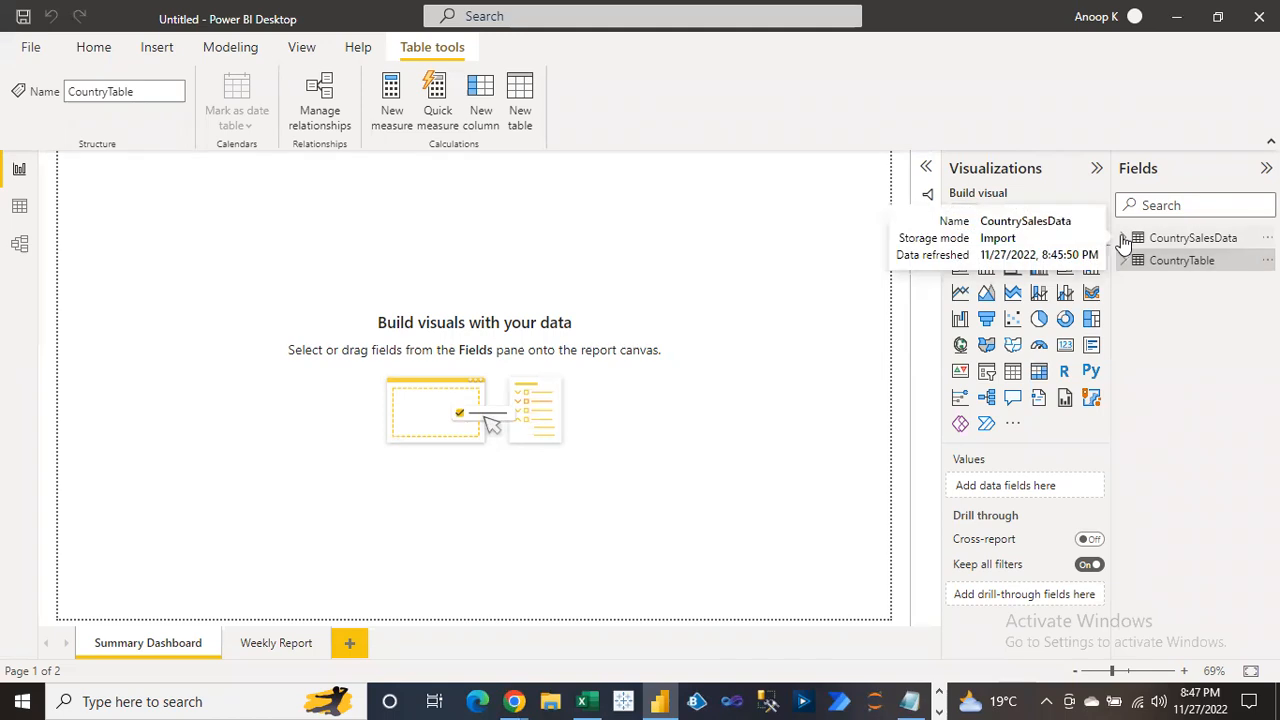
pyautogui.click(1123, 238)
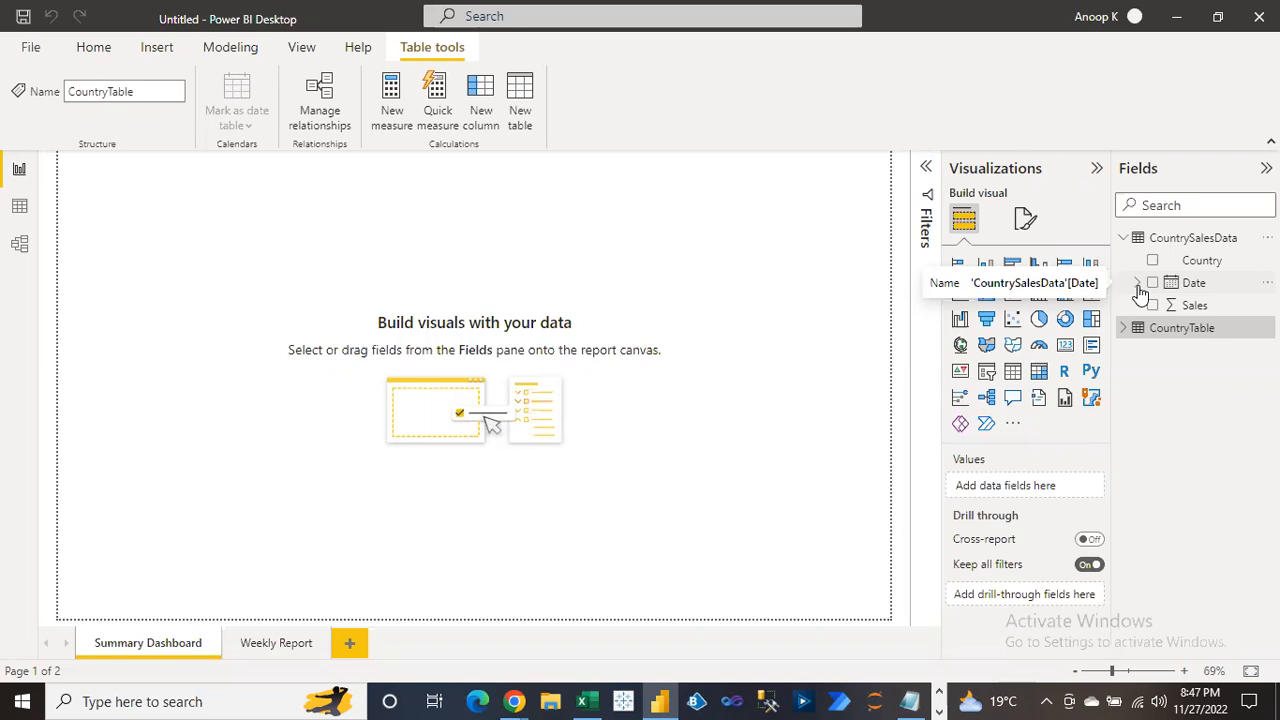
pyautogui.click(1139, 286)
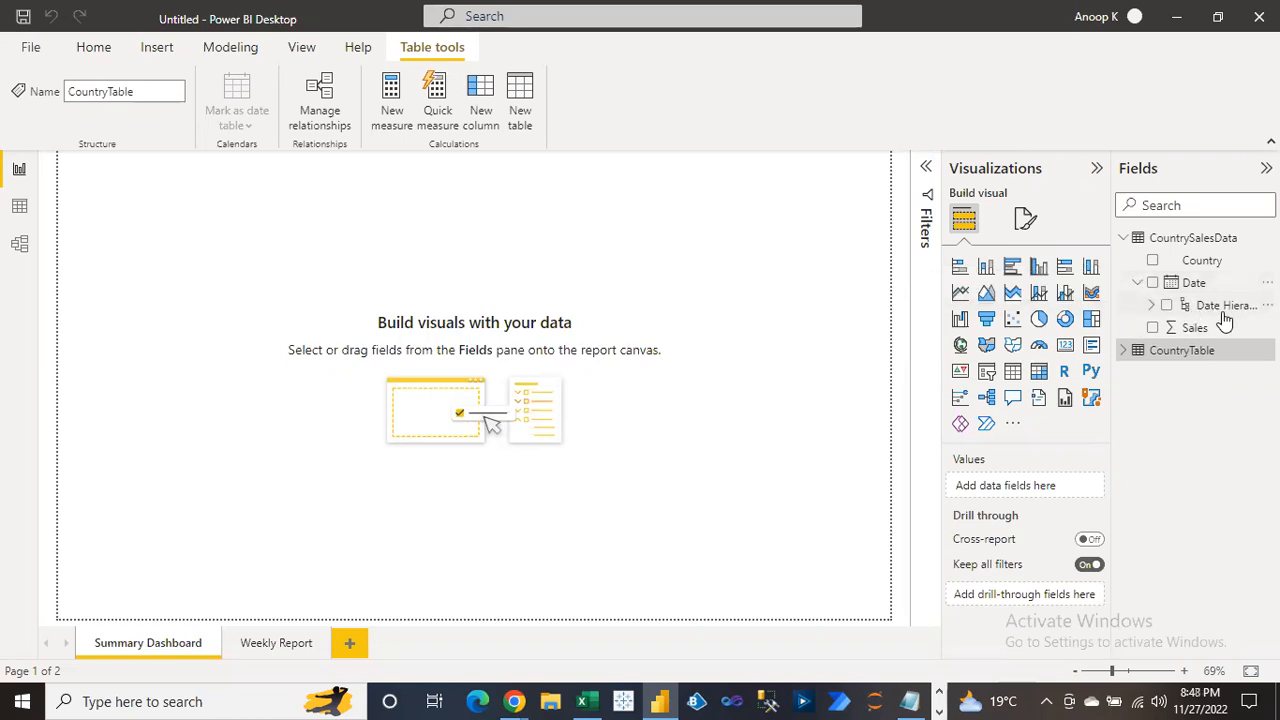
pyautogui.click(1151, 307)
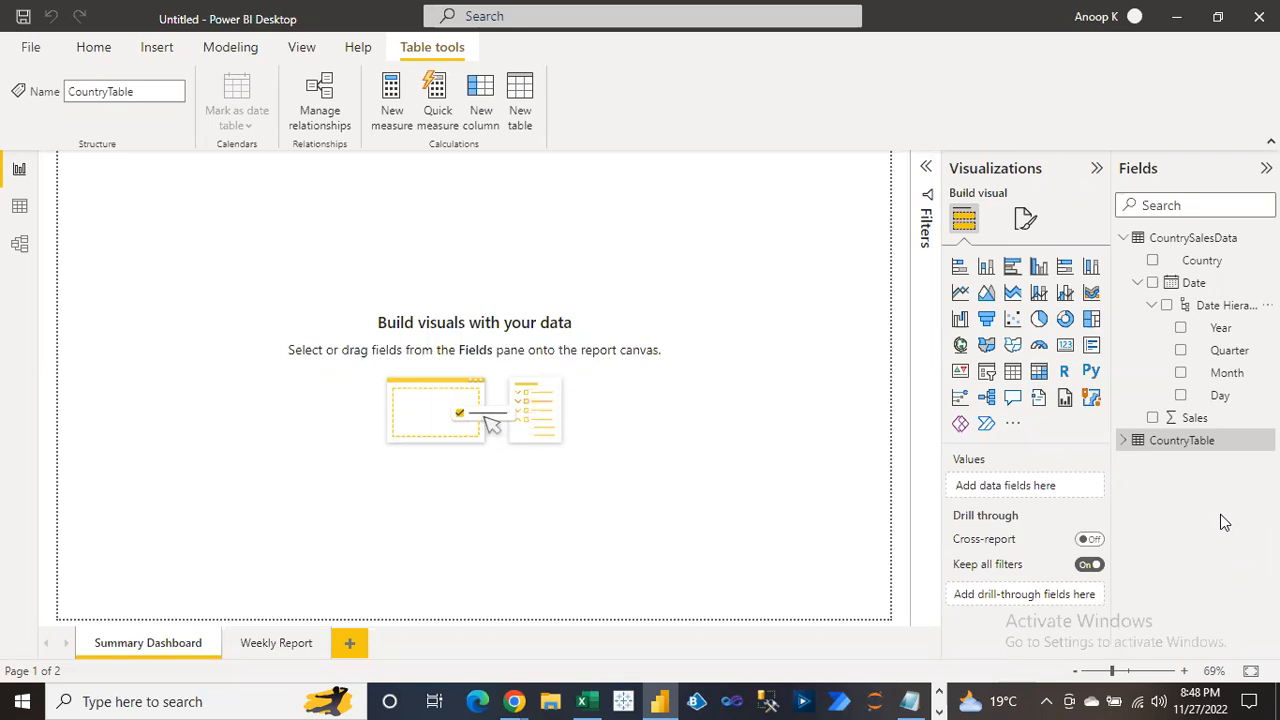
pyautogui.click(1138, 283)
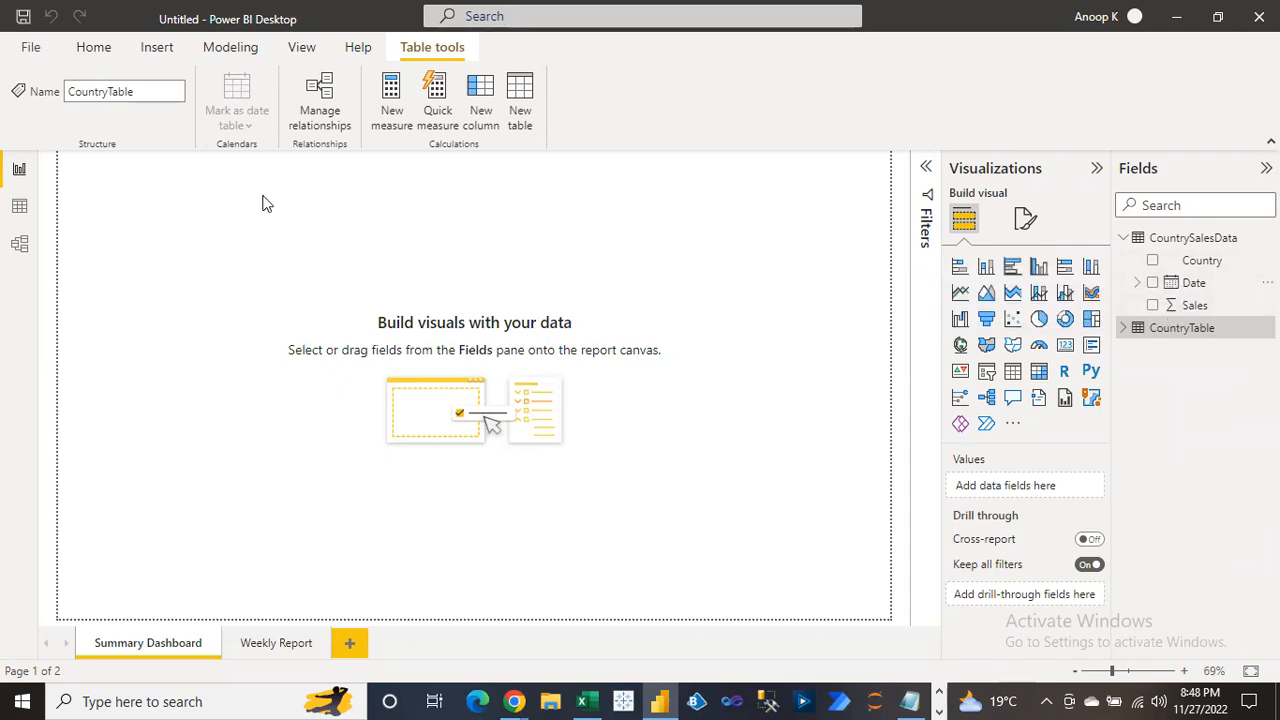
# Collapse the CountrySalesData table's fields and look through the recent data sources
pyautogui.click(92, 47)
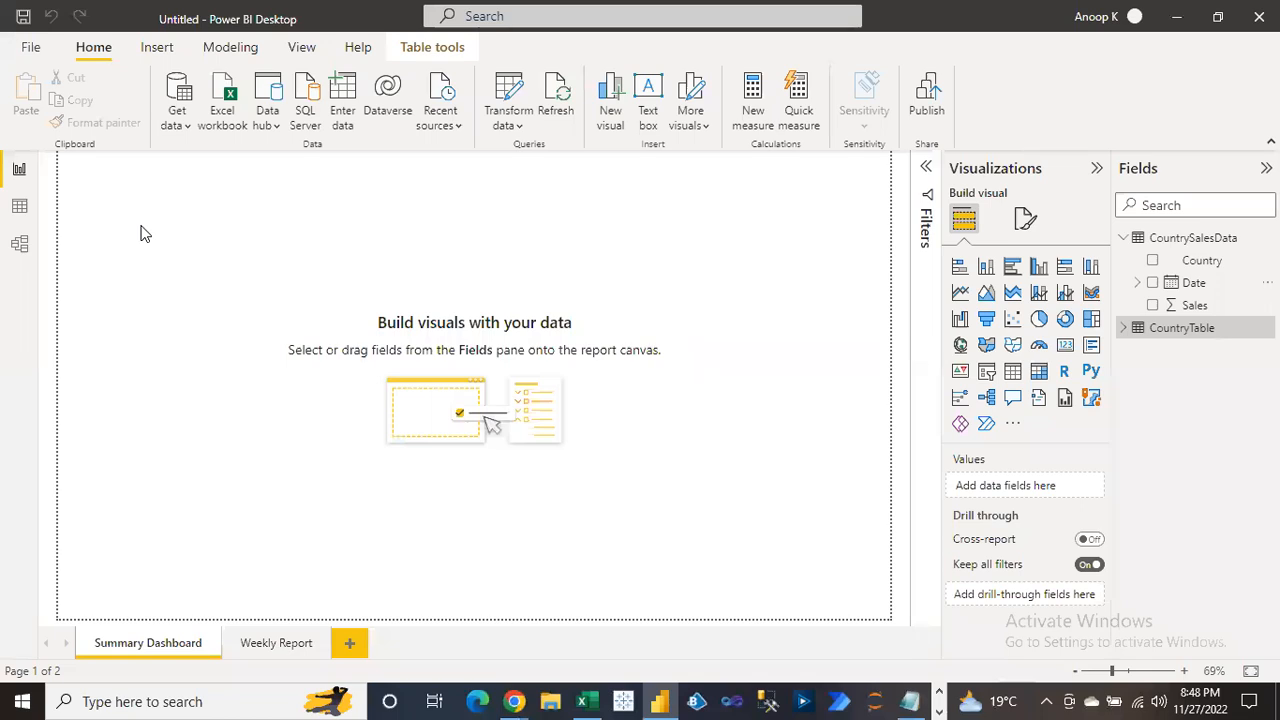
pyautogui.click(141, 233)
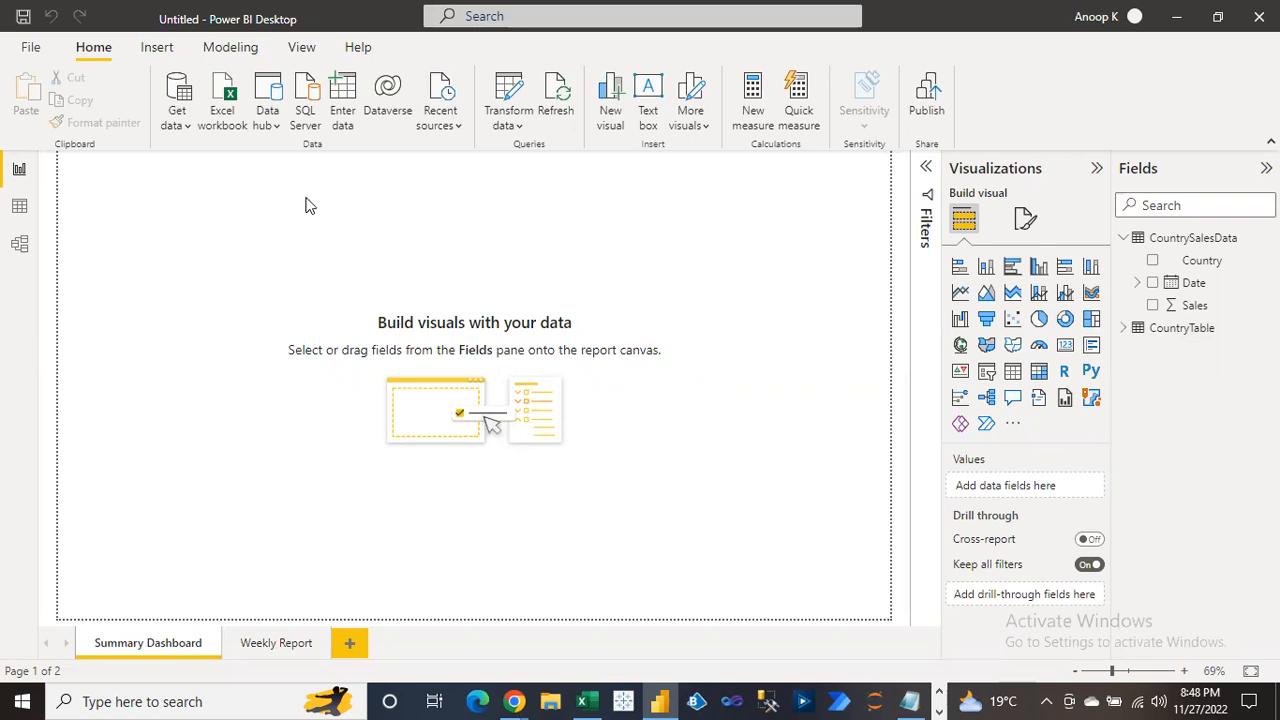
pyautogui.click(1123, 238)
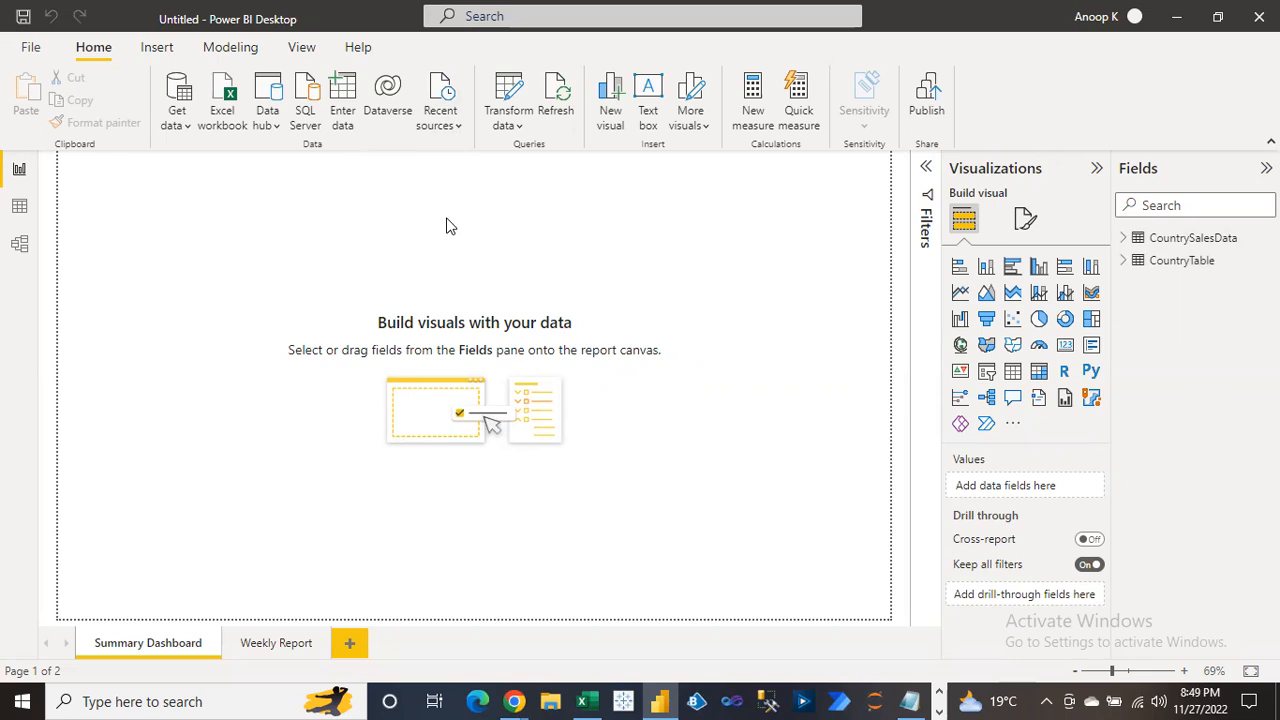
pyautogui.click(450, 139)
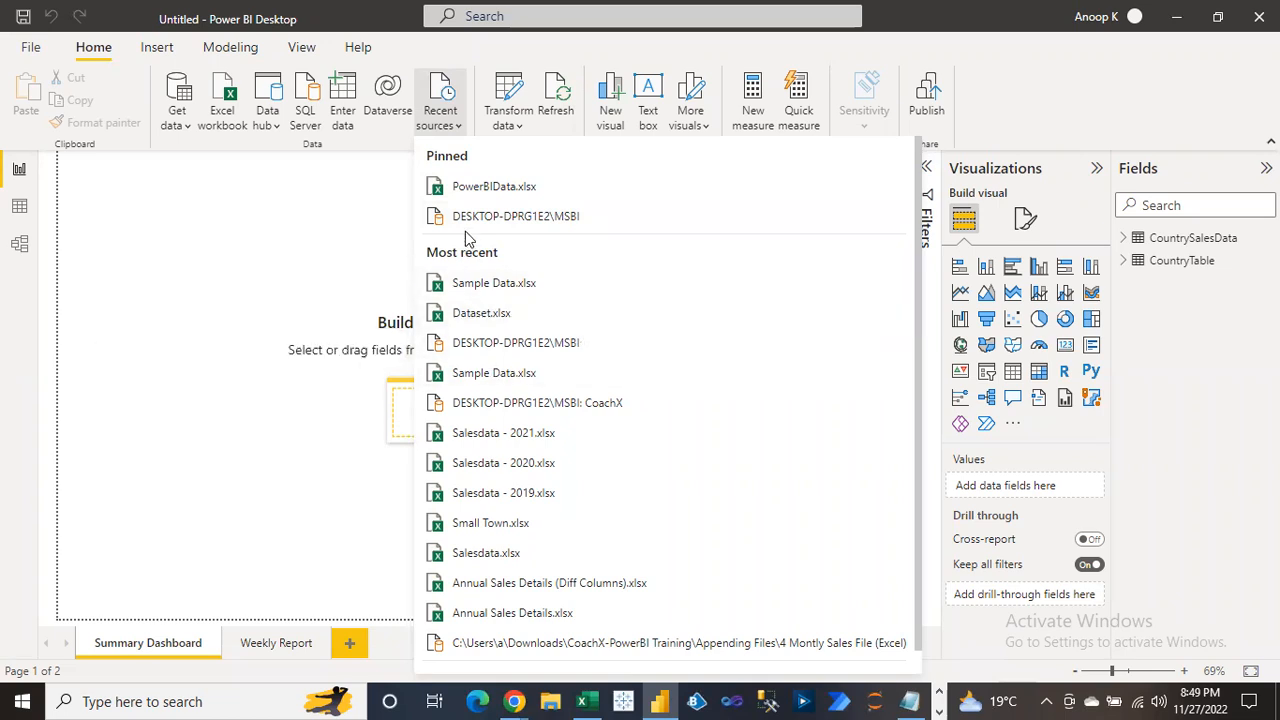
pyautogui.click(484, 287)
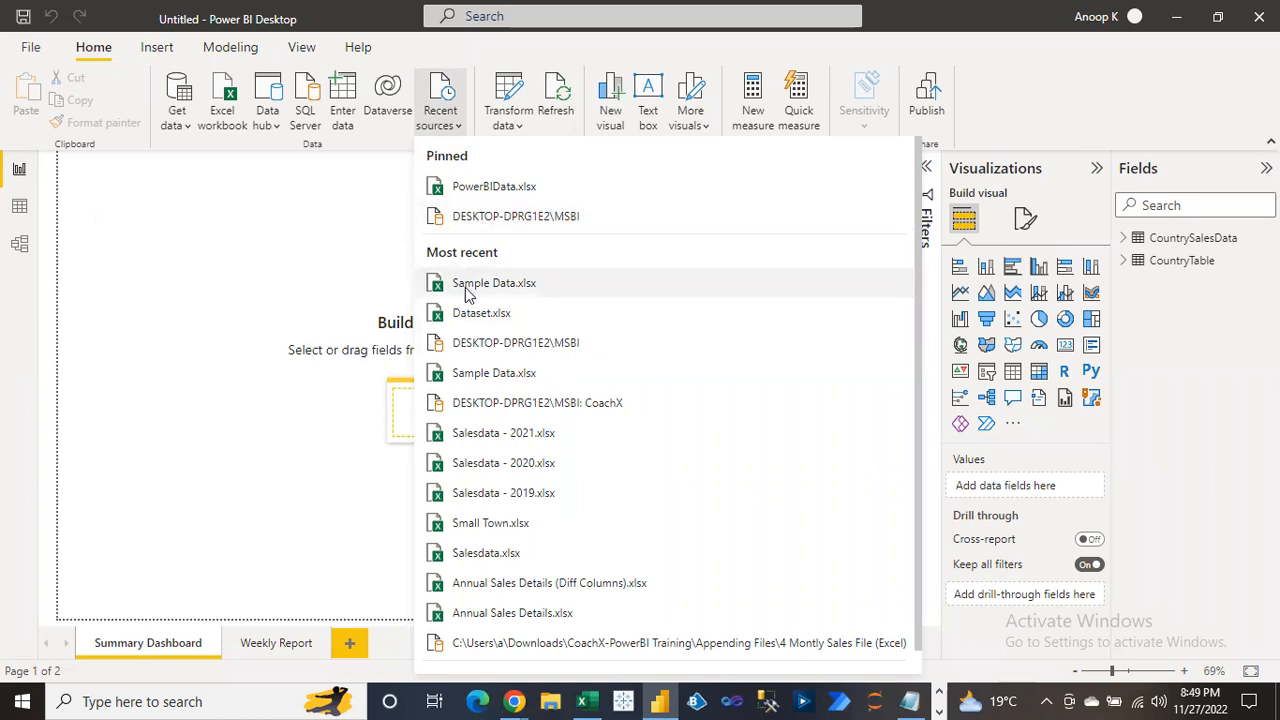
# Open the complete Get Data connector list from the common data sources and bring its dialog into view
pyautogui.click(234, 291)
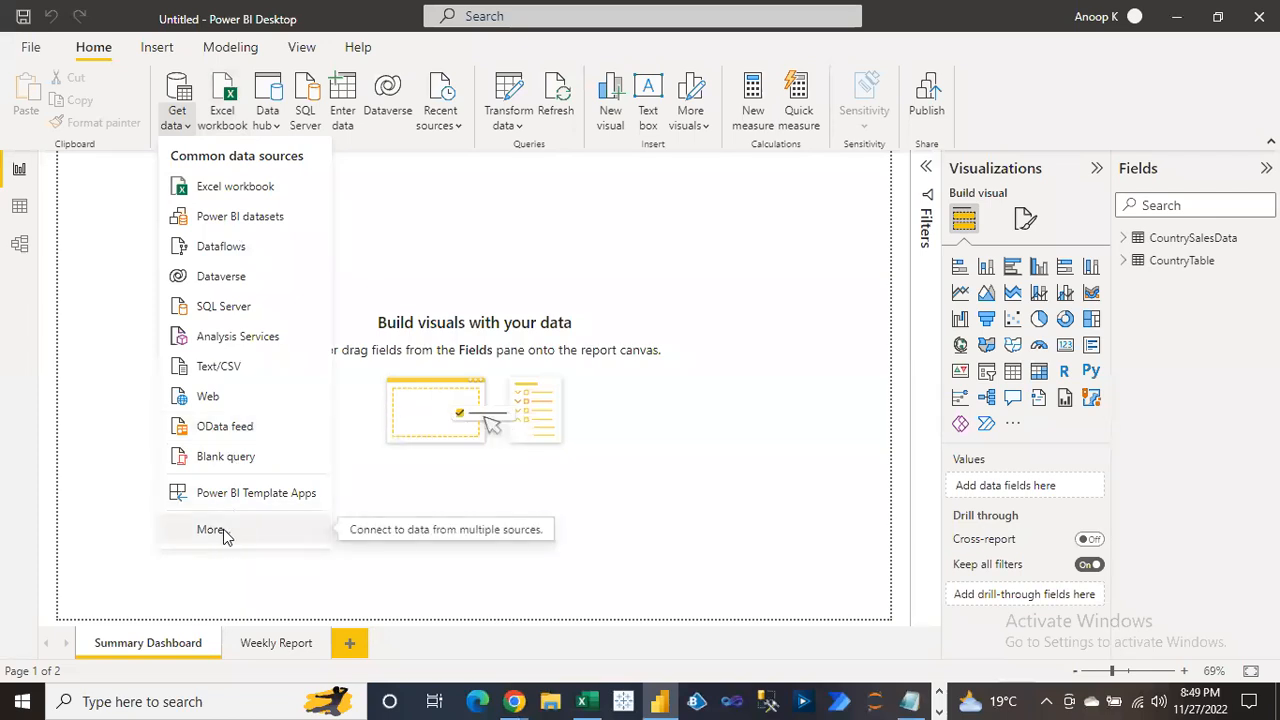
pyautogui.click(212, 531)
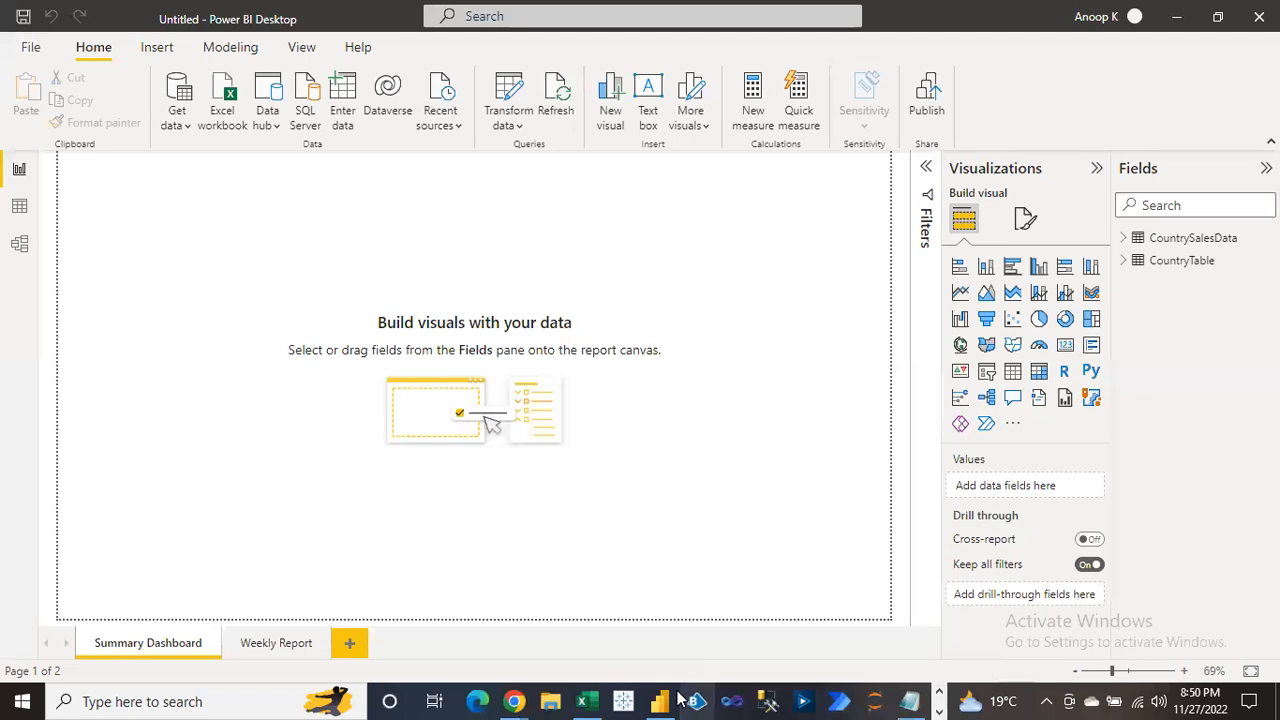
pyautogui.moveTo(678, 697)
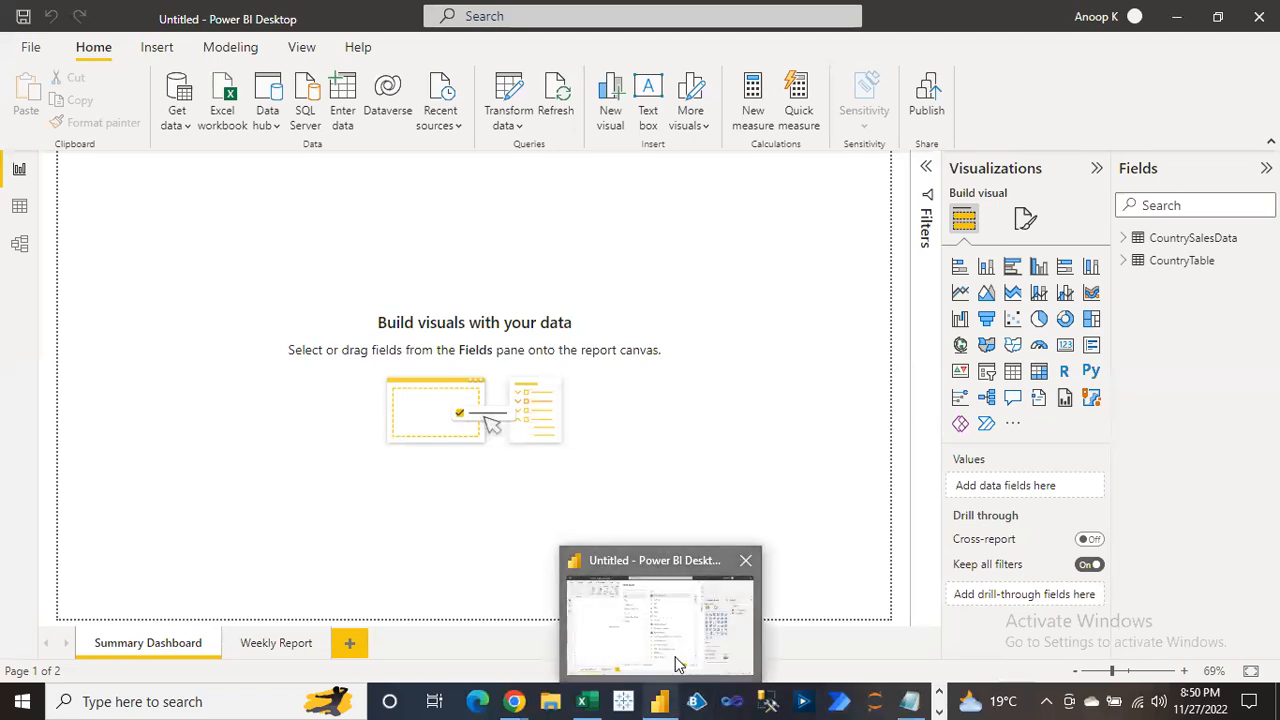
pyautogui.click(677, 660)
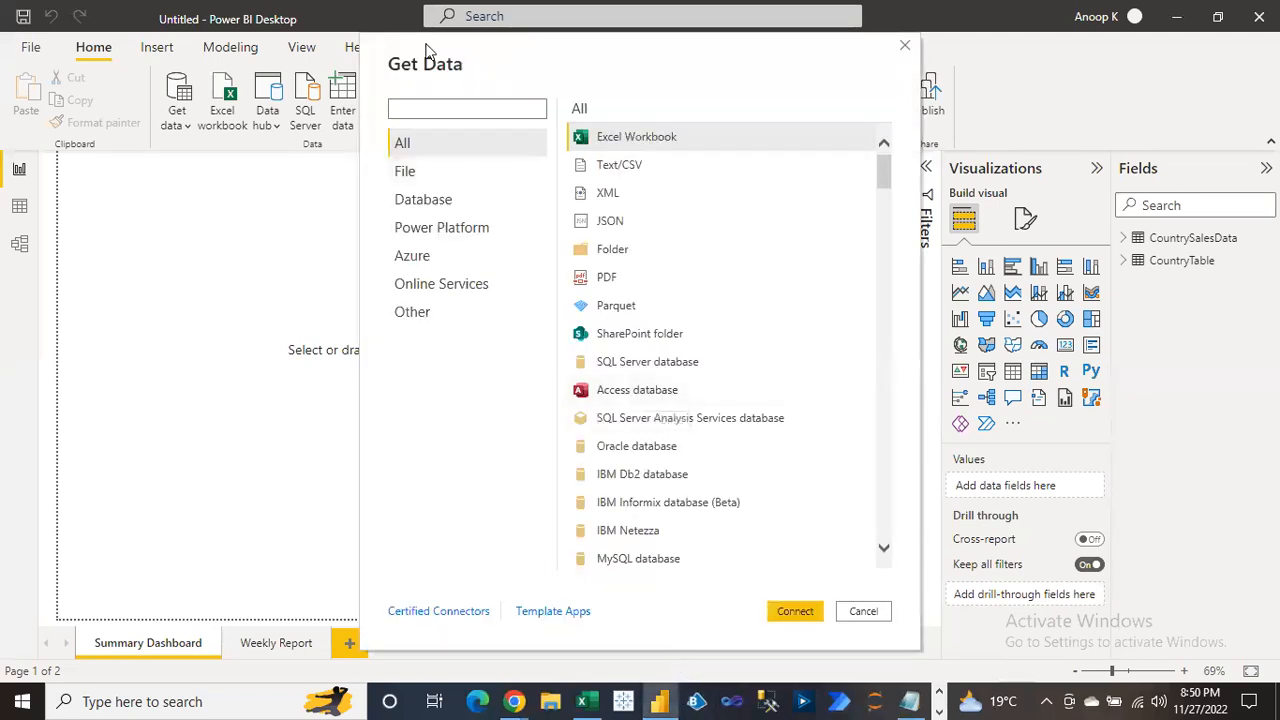
pyautogui.moveTo(417, 51); pyautogui.dragTo(329, 51)
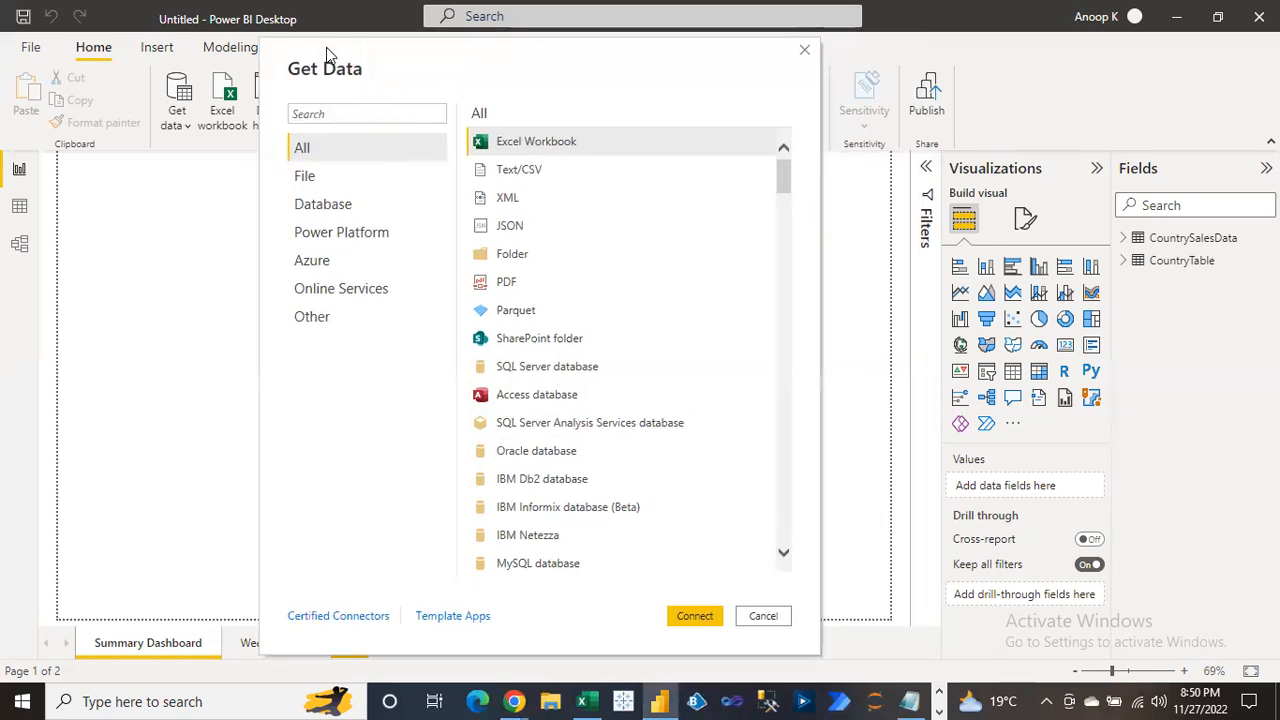
# Examine the connectors offered under the All, File and Database categories, including Excel Workbook and PDF
pyautogui.click(325, 148)
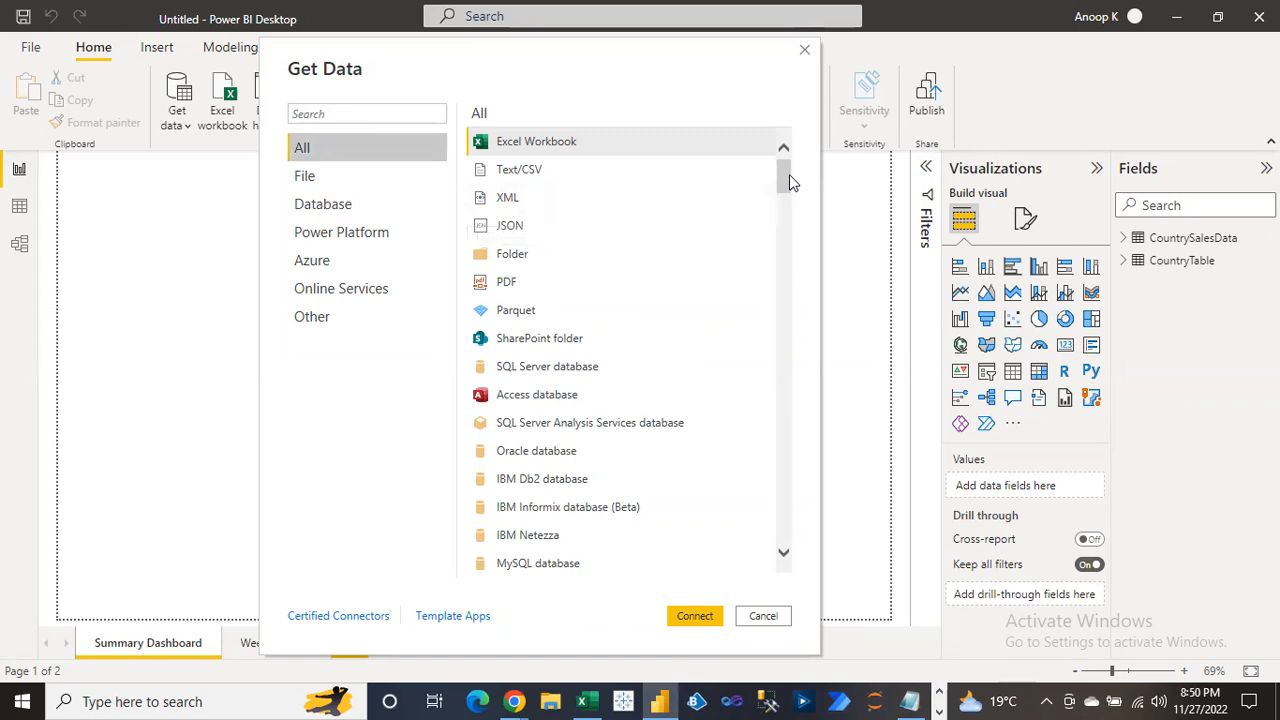
pyautogui.moveTo(785, 183)
pyautogui.mouseDown()
pyautogui.moveTo(781, 405)
pyautogui.moveTo(766, 177)
pyautogui.mouseUp()
pyautogui.click(514, 152)
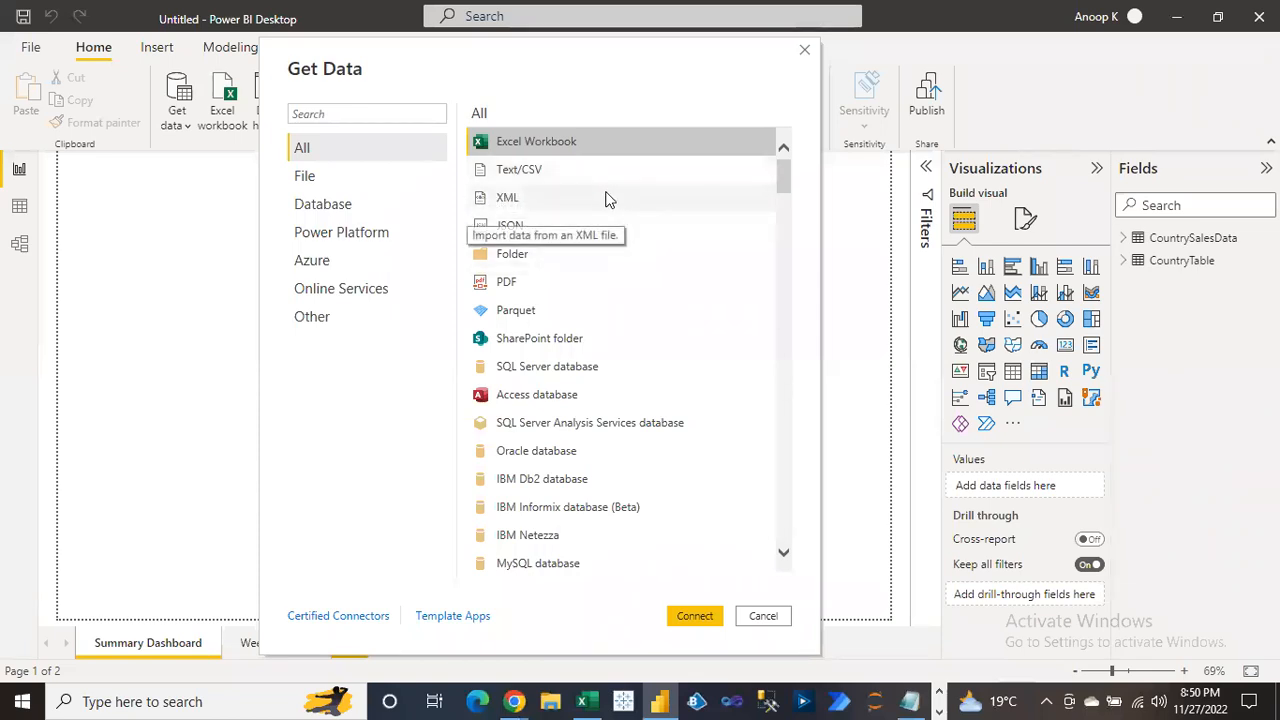
pyautogui.click(519, 285)
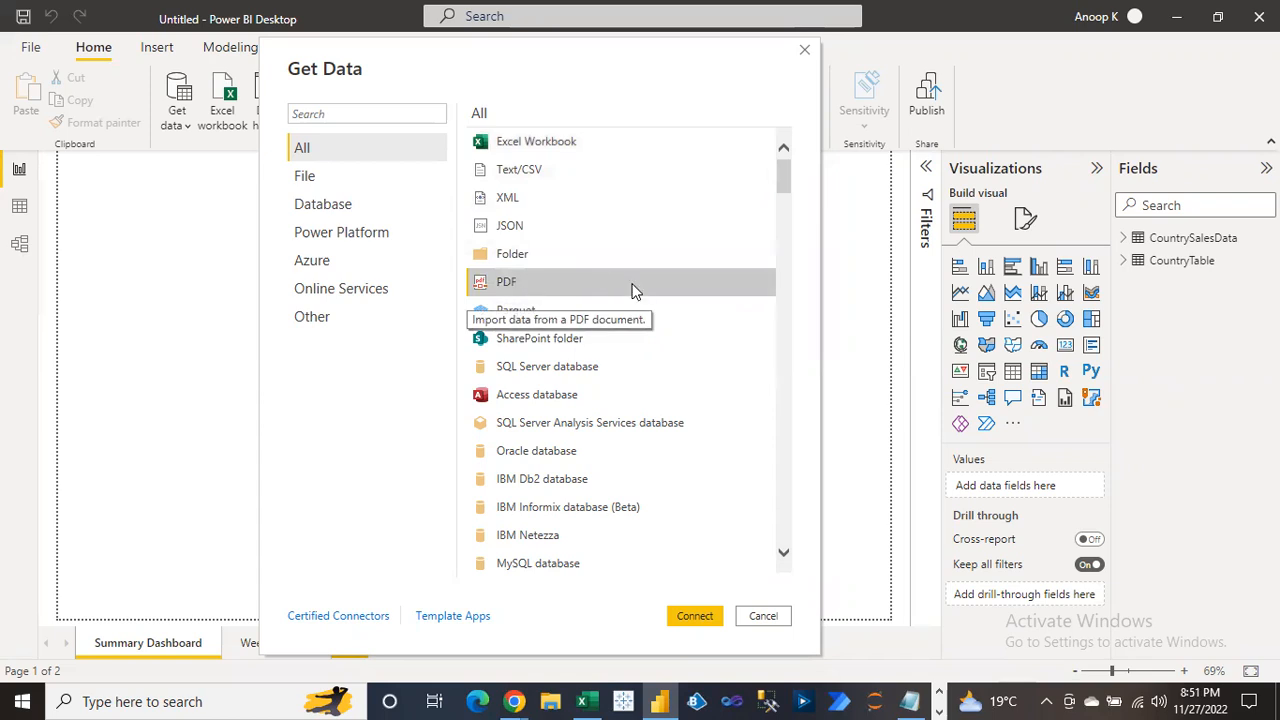
pyautogui.click(305, 182)
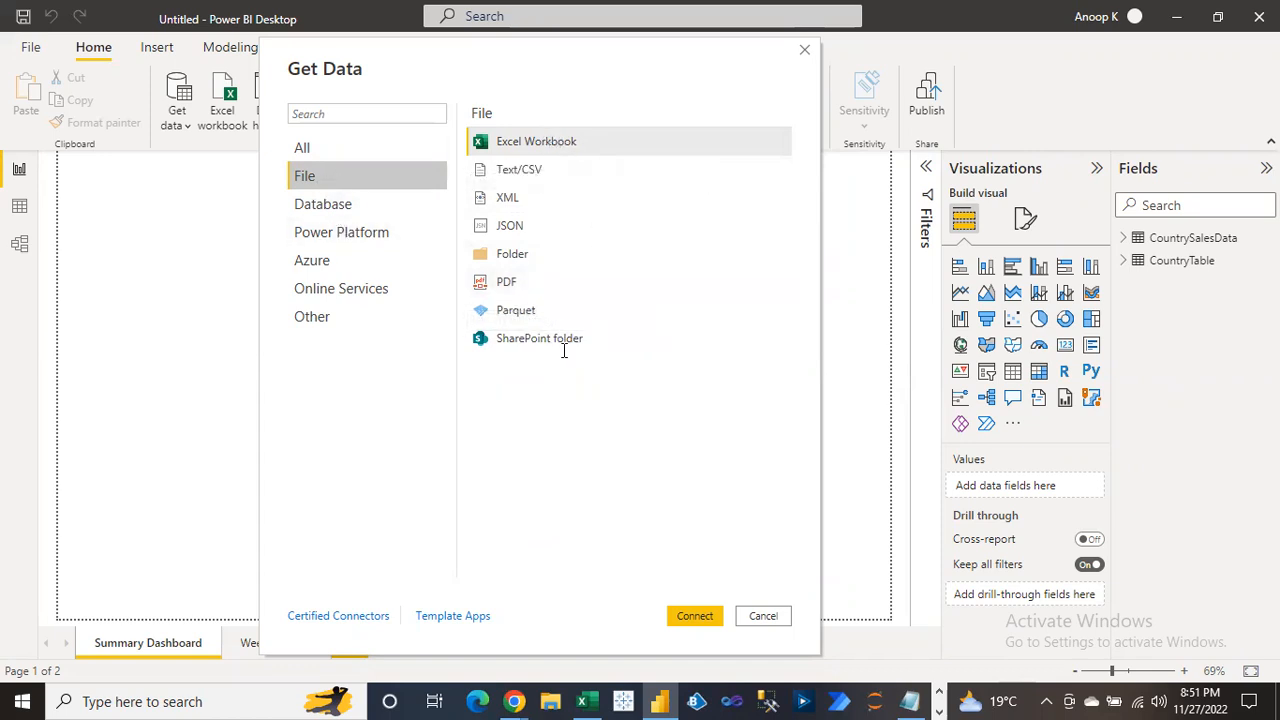
pyautogui.click(356, 219)
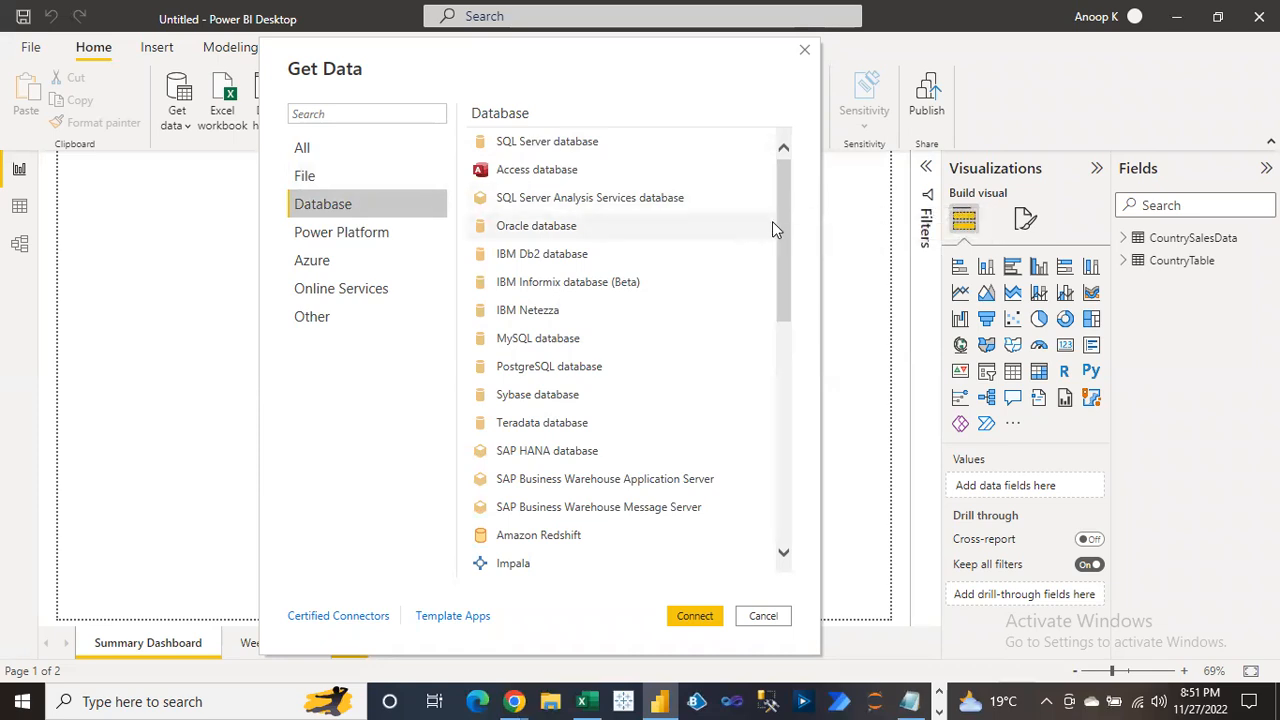
pyautogui.moveTo(780, 224); pyautogui.dragTo(763, 177)
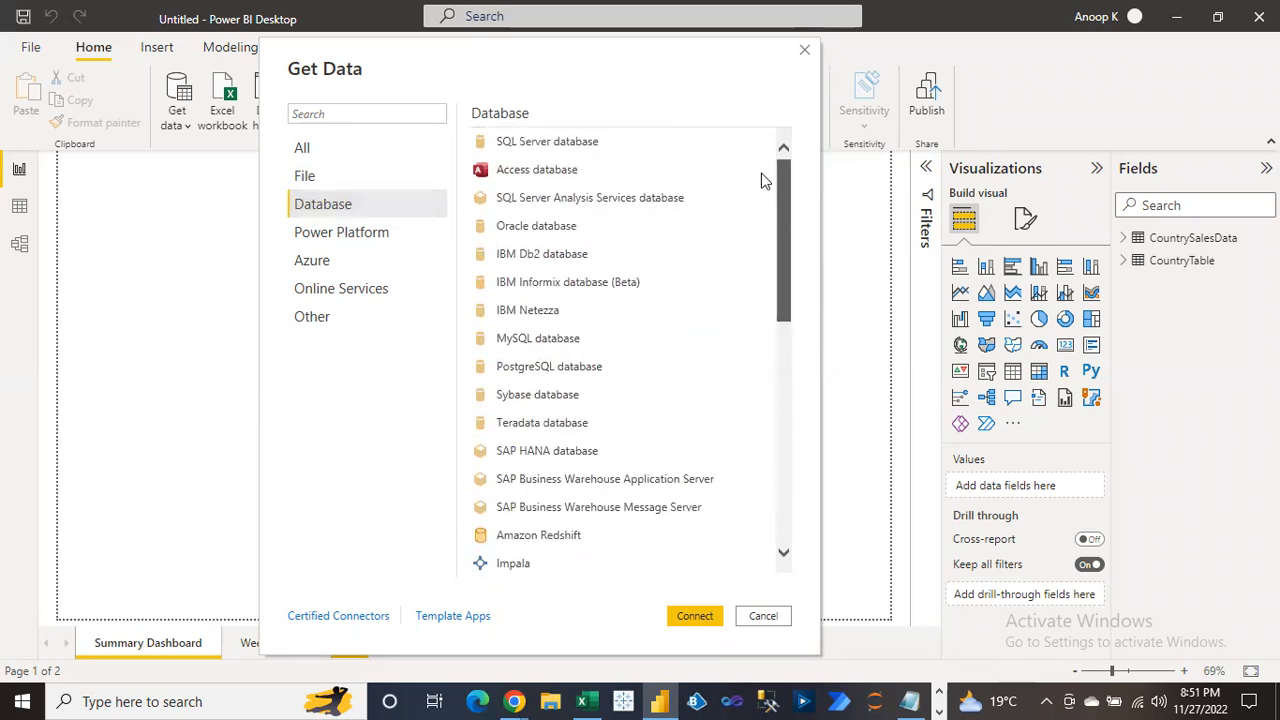
# Examine the connectors offered under the Power Platform, Azure, Online Services and Other categories
pyautogui.click(363, 247)
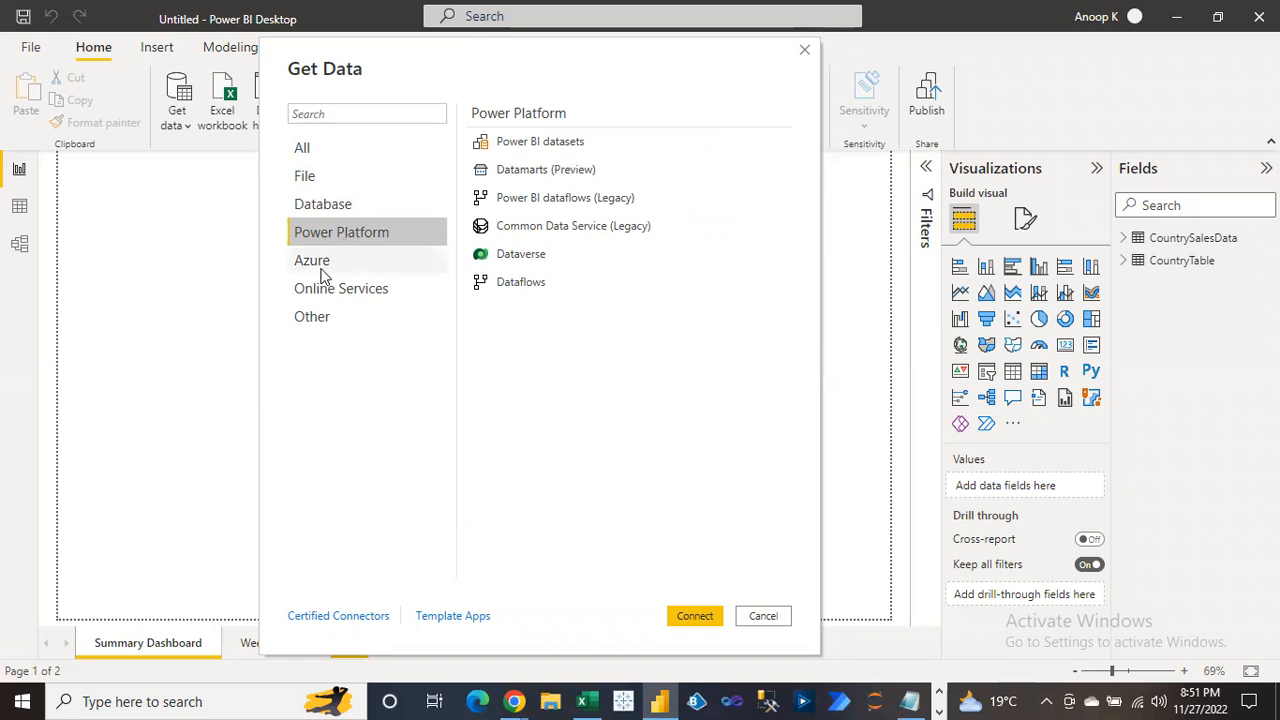
pyautogui.click(321, 268)
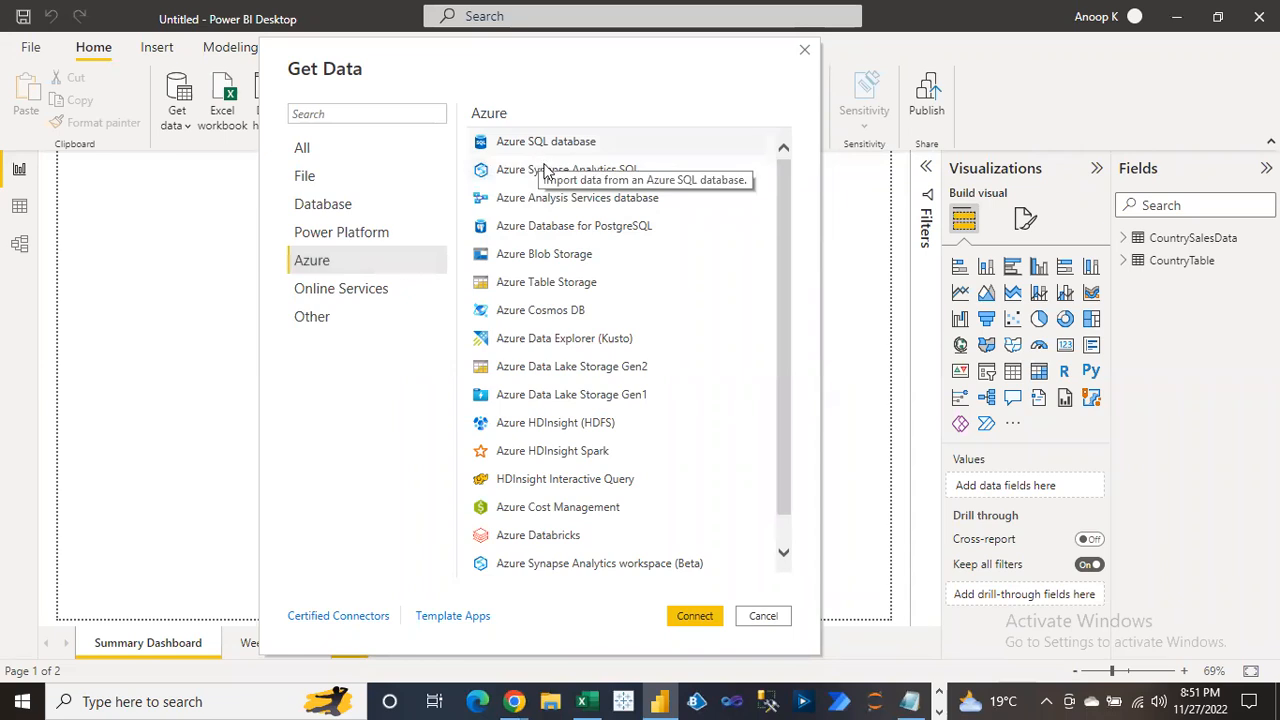
pyautogui.click(340, 290)
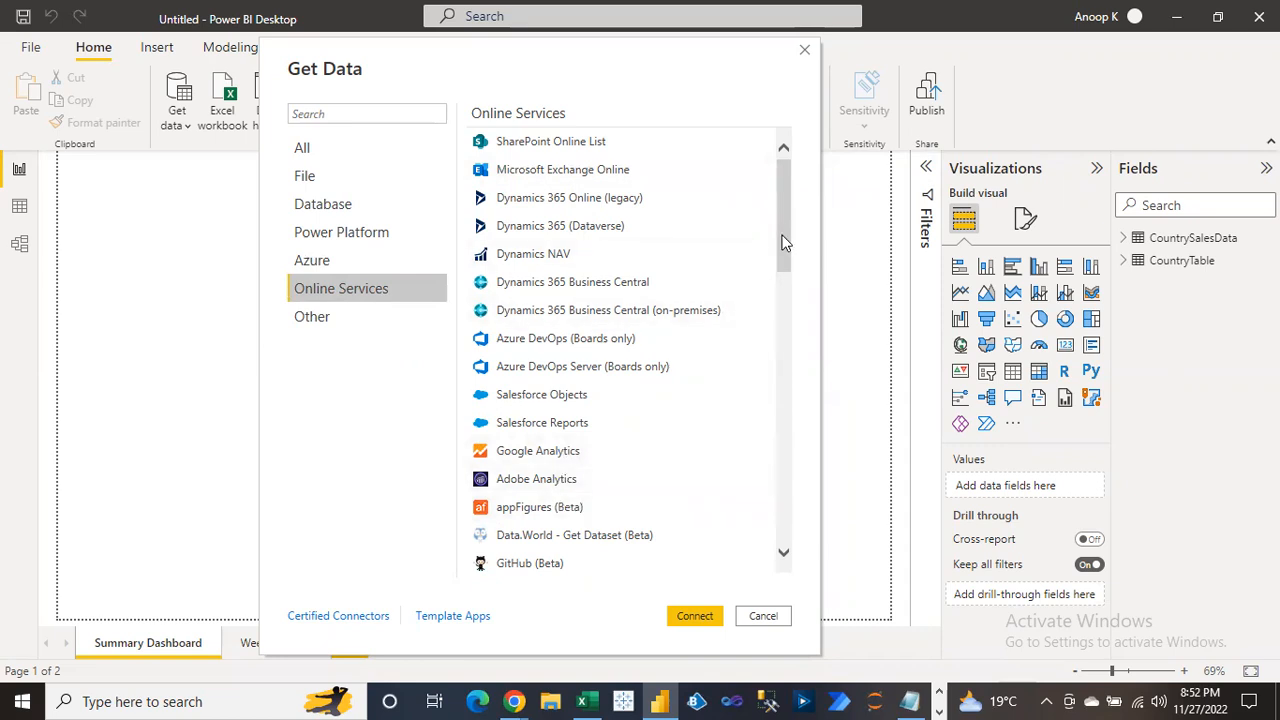
pyautogui.scroll(-2, 787, 327)
pyautogui.scroll(-10, 787, 327)
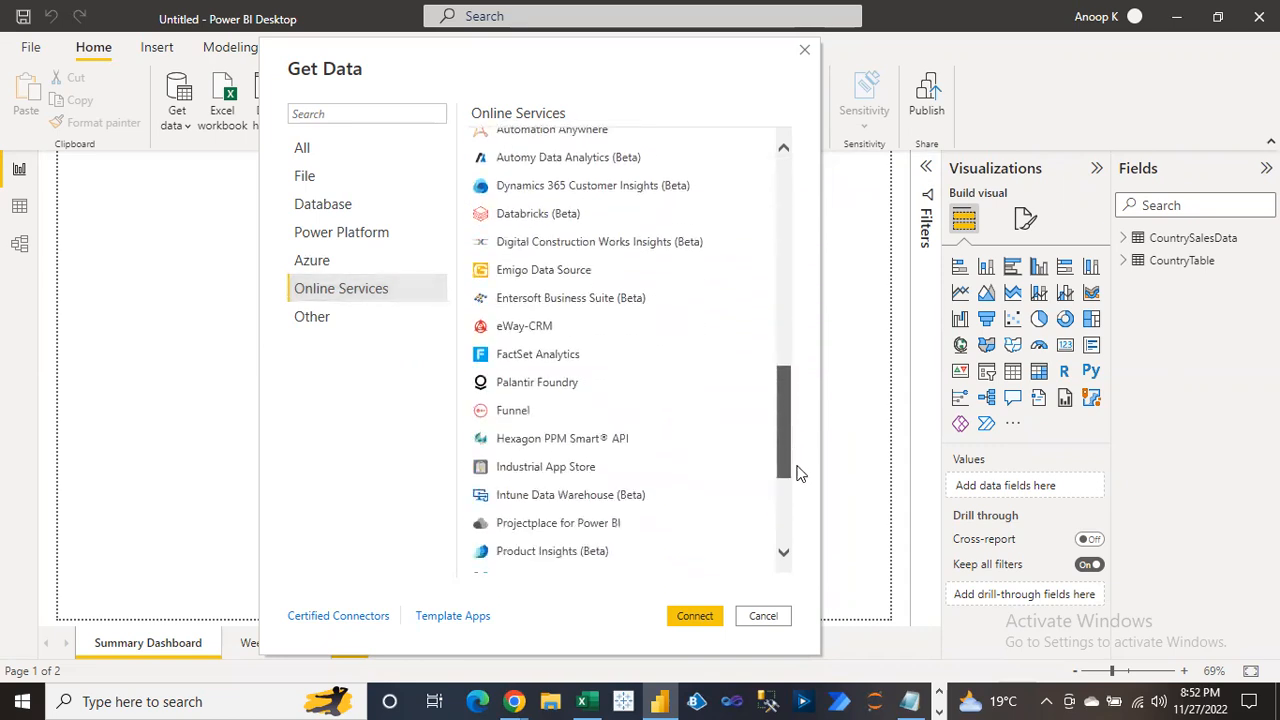
pyautogui.scroll(-2, 798, 485)
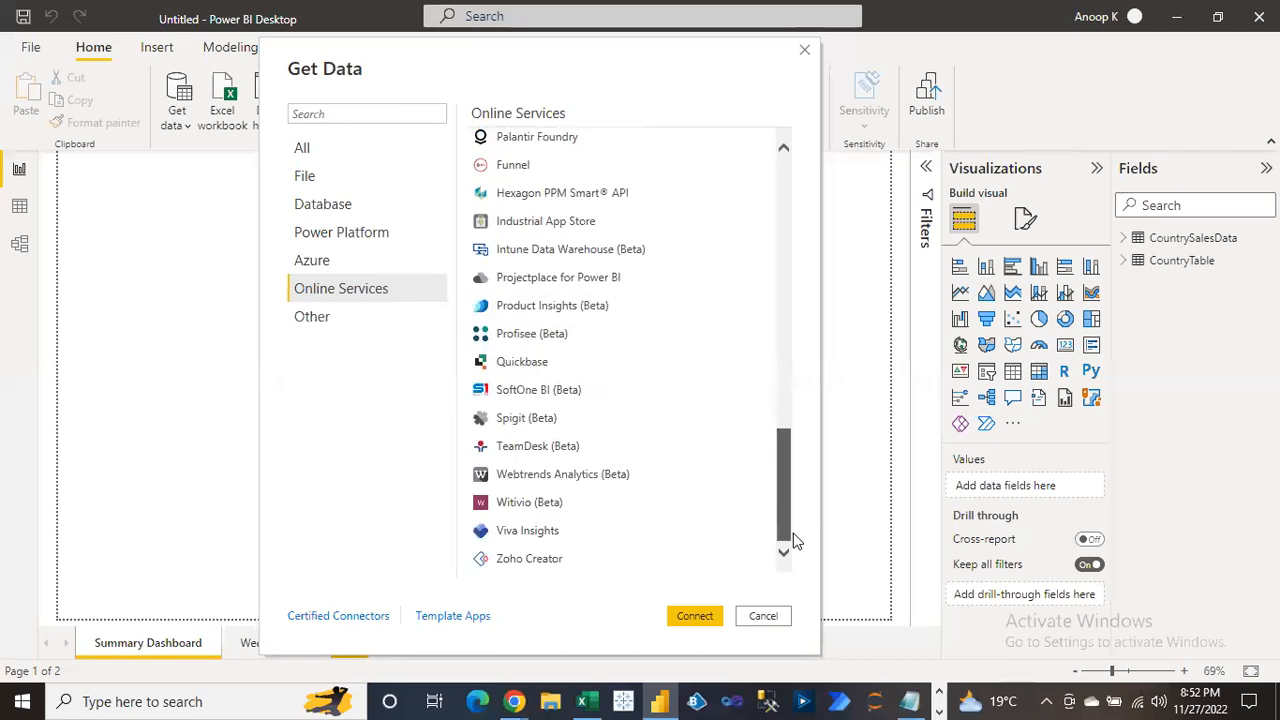
pyautogui.click(316, 320)
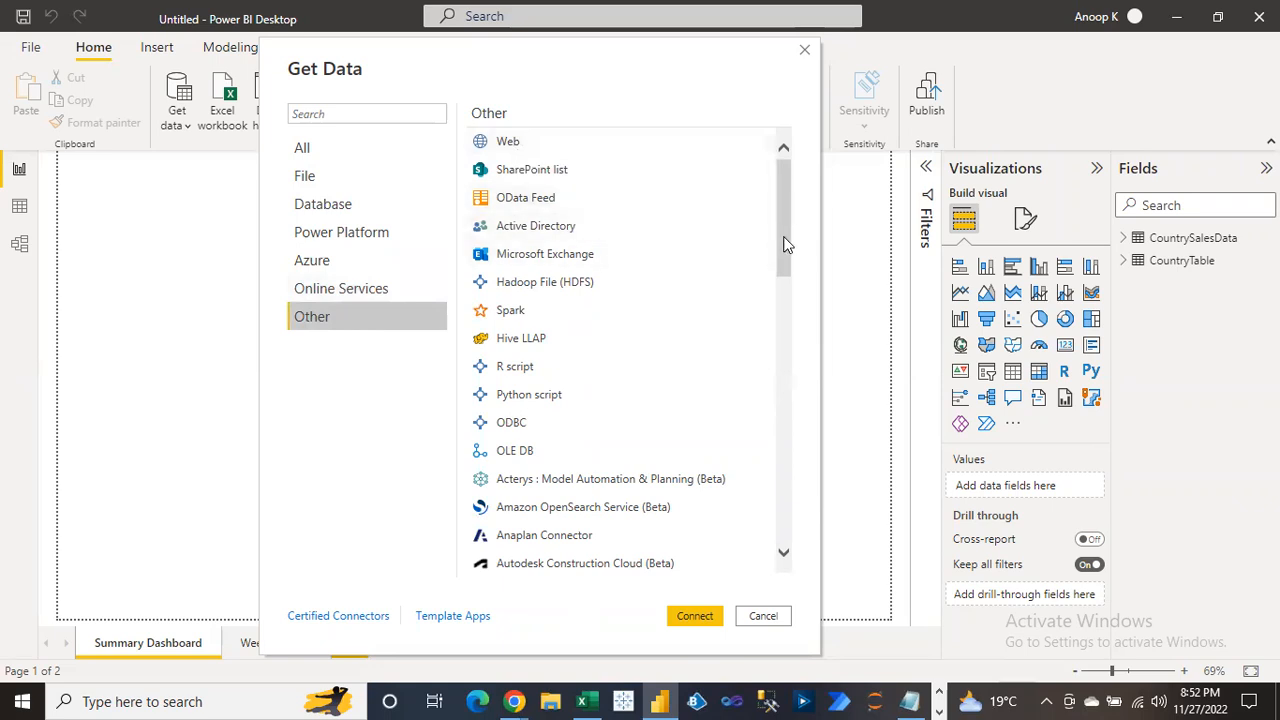
pyautogui.moveTo(781, 267); pyautogui.dragTo(783, 172)
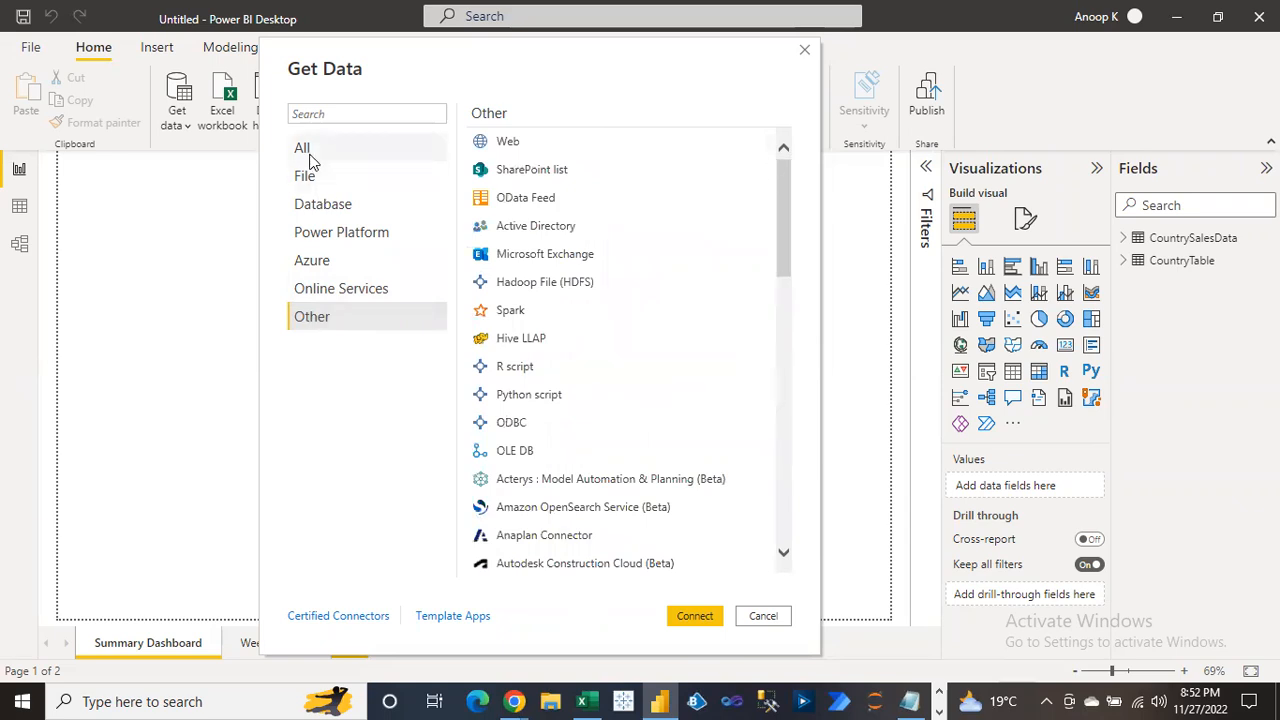
# Search all connectors for "snow" and clear the search again
pyautogui.click(365, 113)
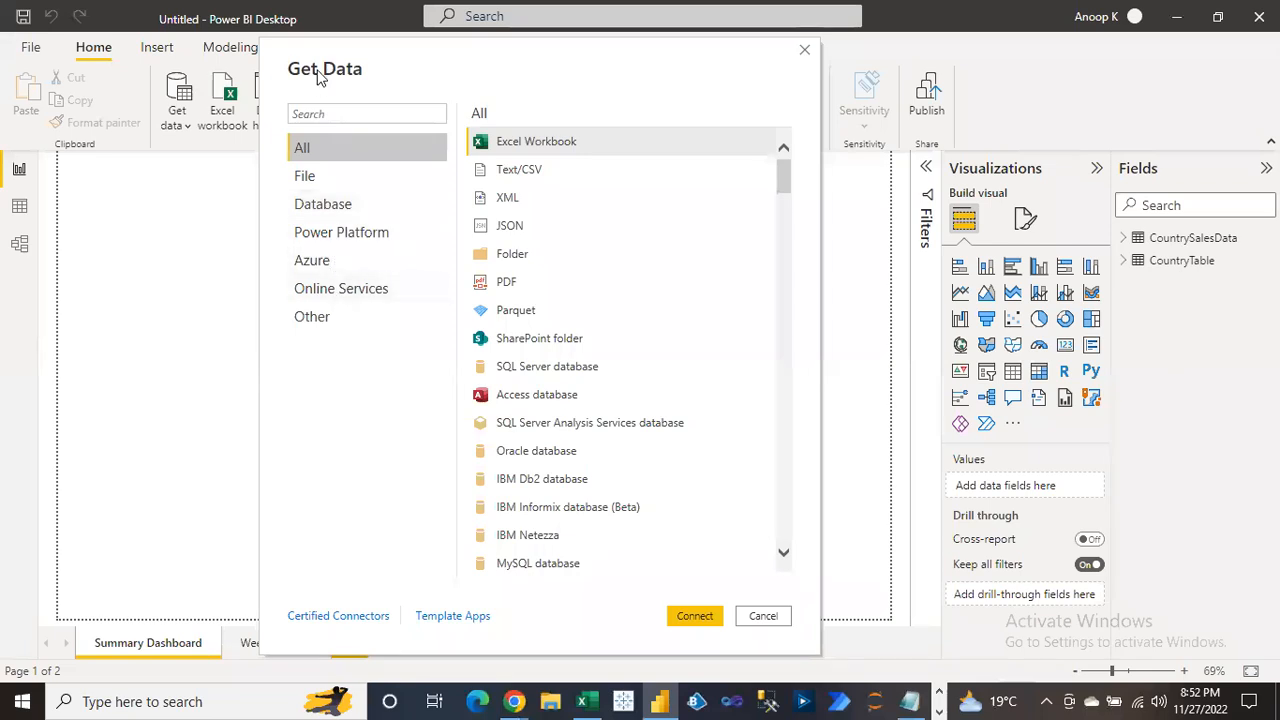
pyautogui.click(328, 111)
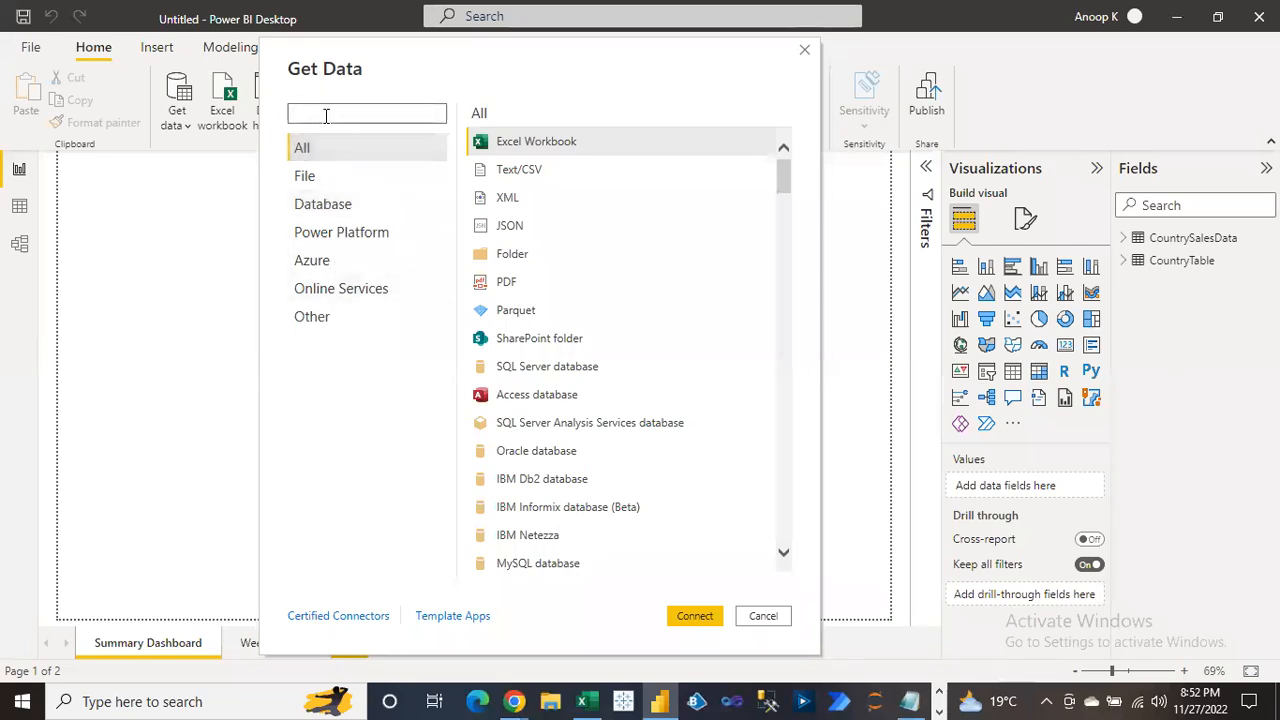
pyautogui.write('snow')
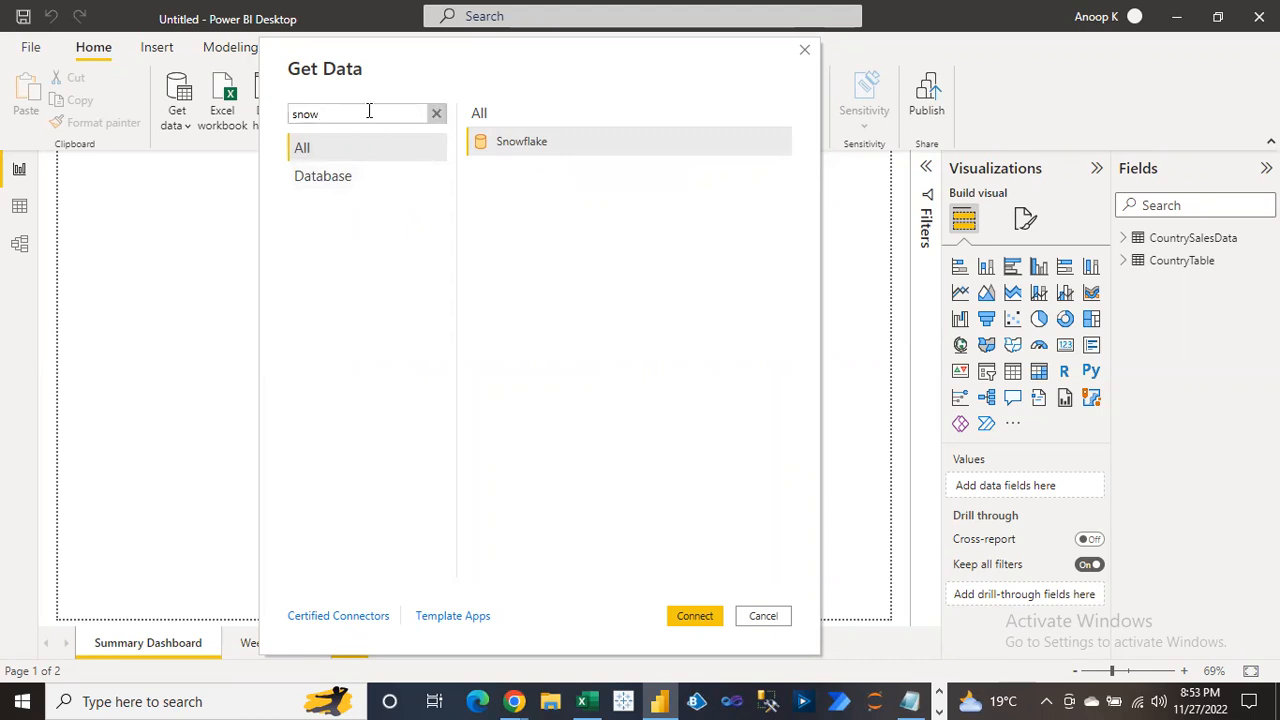
pyautogui.press('BackSpace')
pyautogui.press('BackSpace')
pyautogui.press('BackSpace')
pyautogui.press('BackSpace')
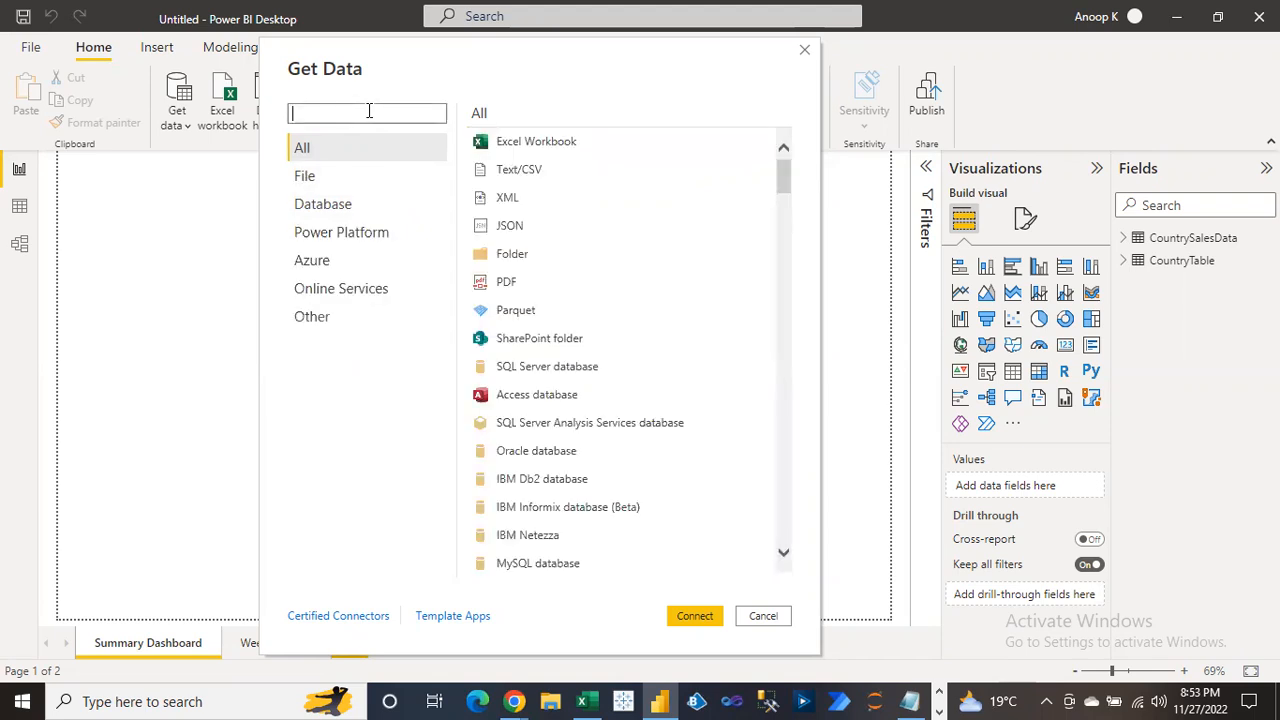
# Start an Excel Workbook connection and browse from the Day16 folder up to Downloads
pyautogui.click(557, 155)
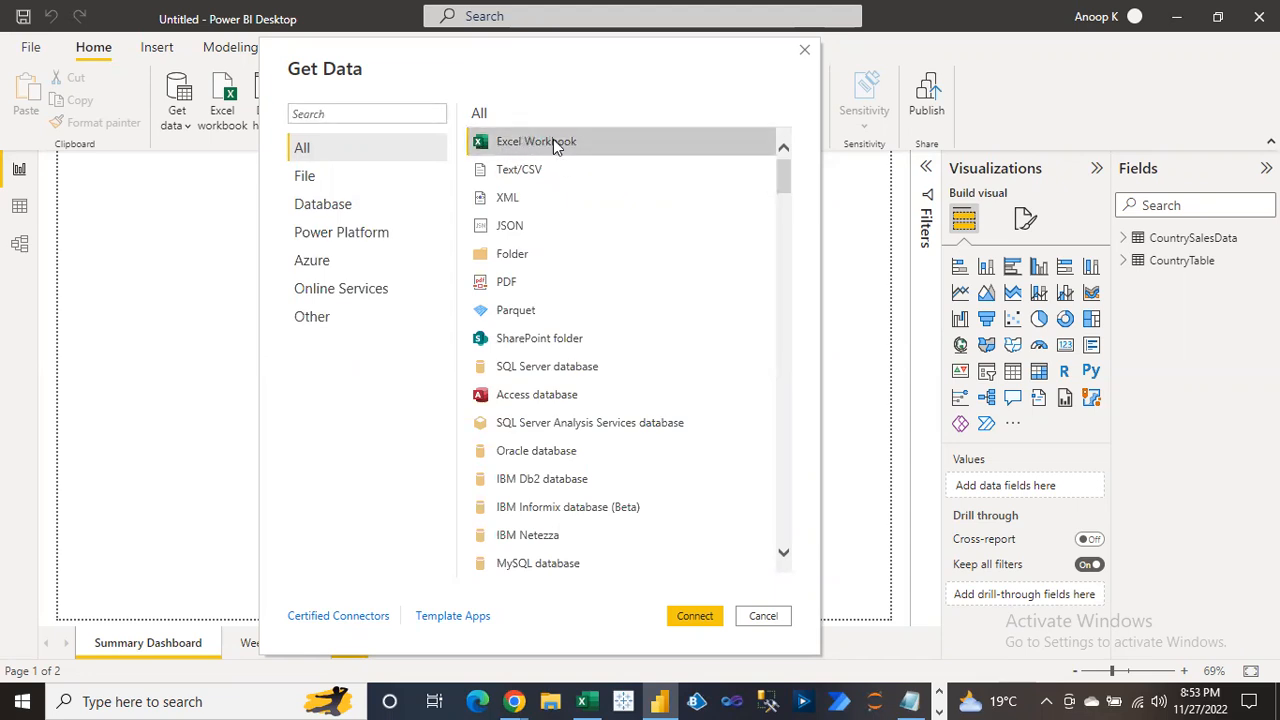
pyautogui.click(695, 616)
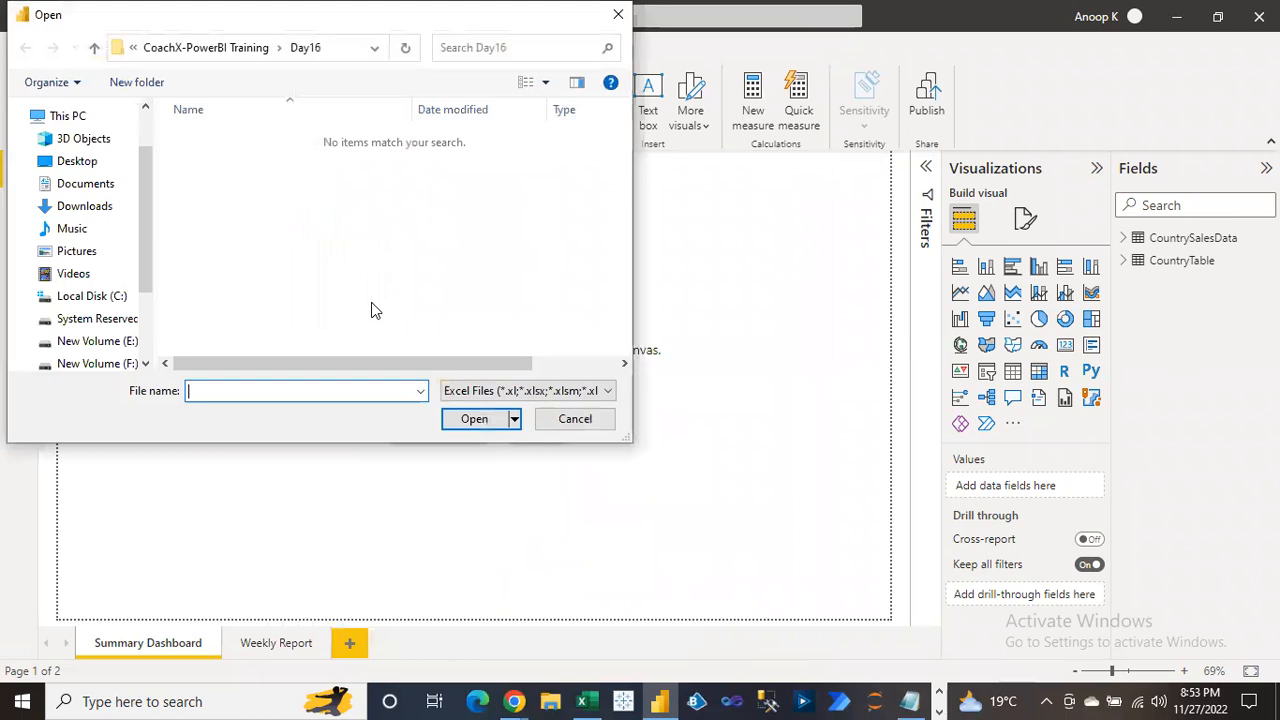
pyautogui.click(136, 52)
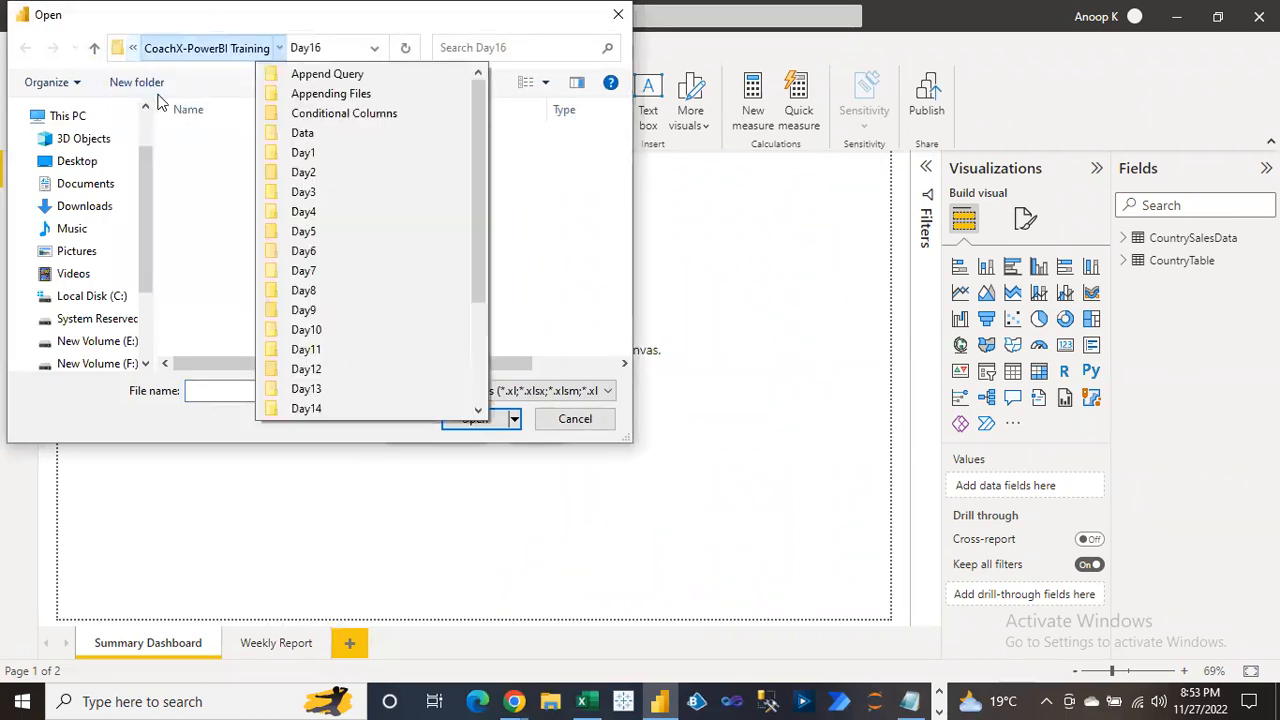
pyautogui.click(162, 52)
pyautogui.click(163, 49)
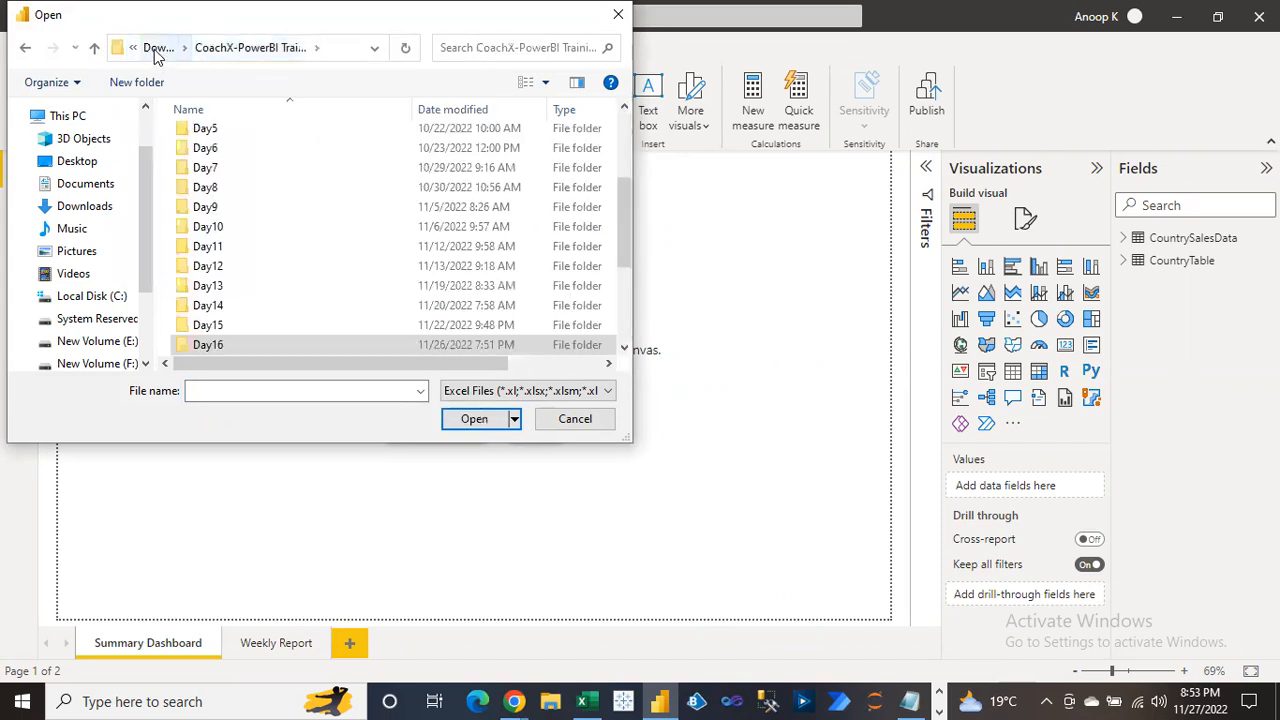
pyautogui.click(155, 48)
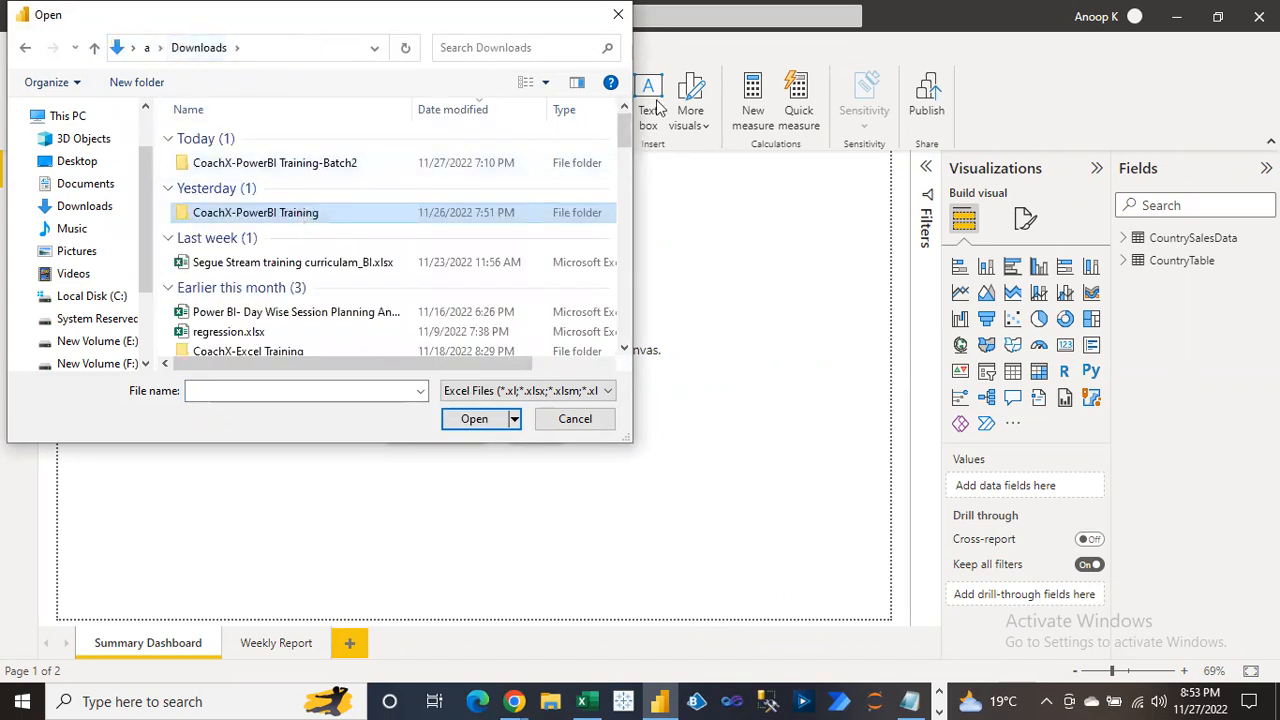
# Open PowerBIData.xlsx from the CoachX-PowerBI Training folder and preview its Orders sheet
pyautogui.doubleClick(255, 212)
pyautogui.moveTo(626, 143); pyautogui.dragTo(617, 306)
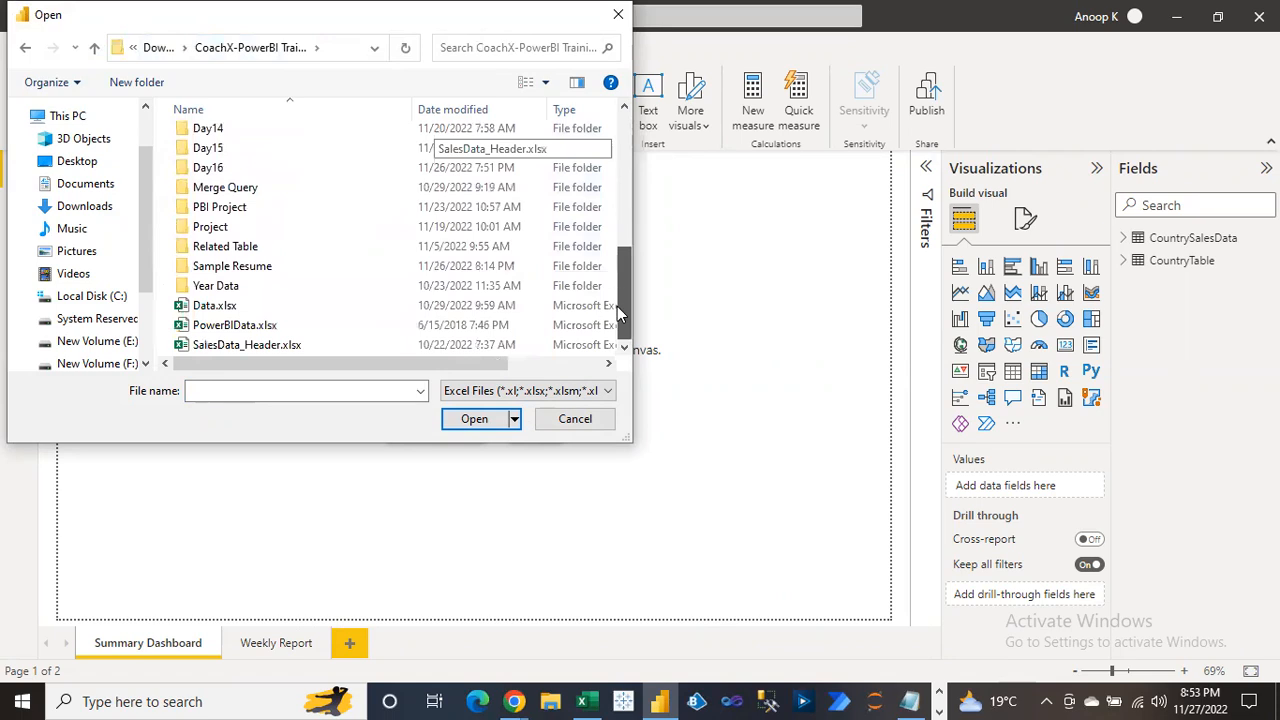
pyautogui.click(240, 327)
pyautogui.click(478, 422)
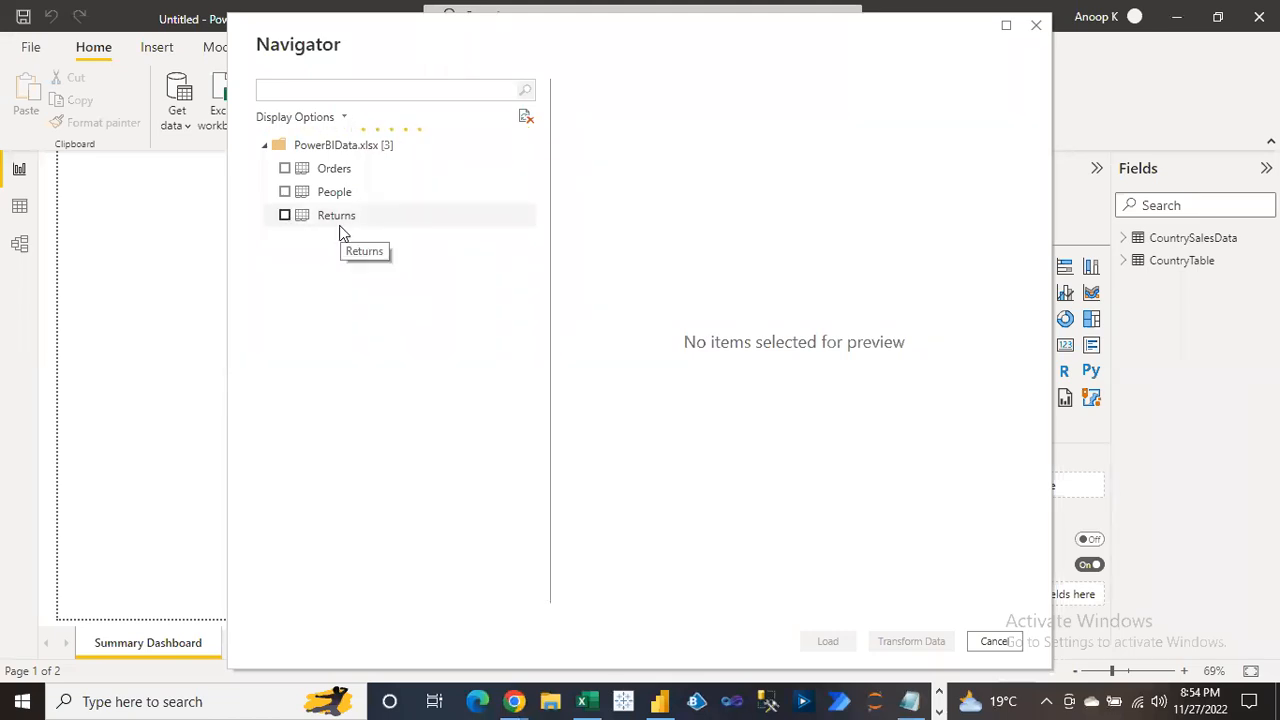
pyautogui.click(332, 169)
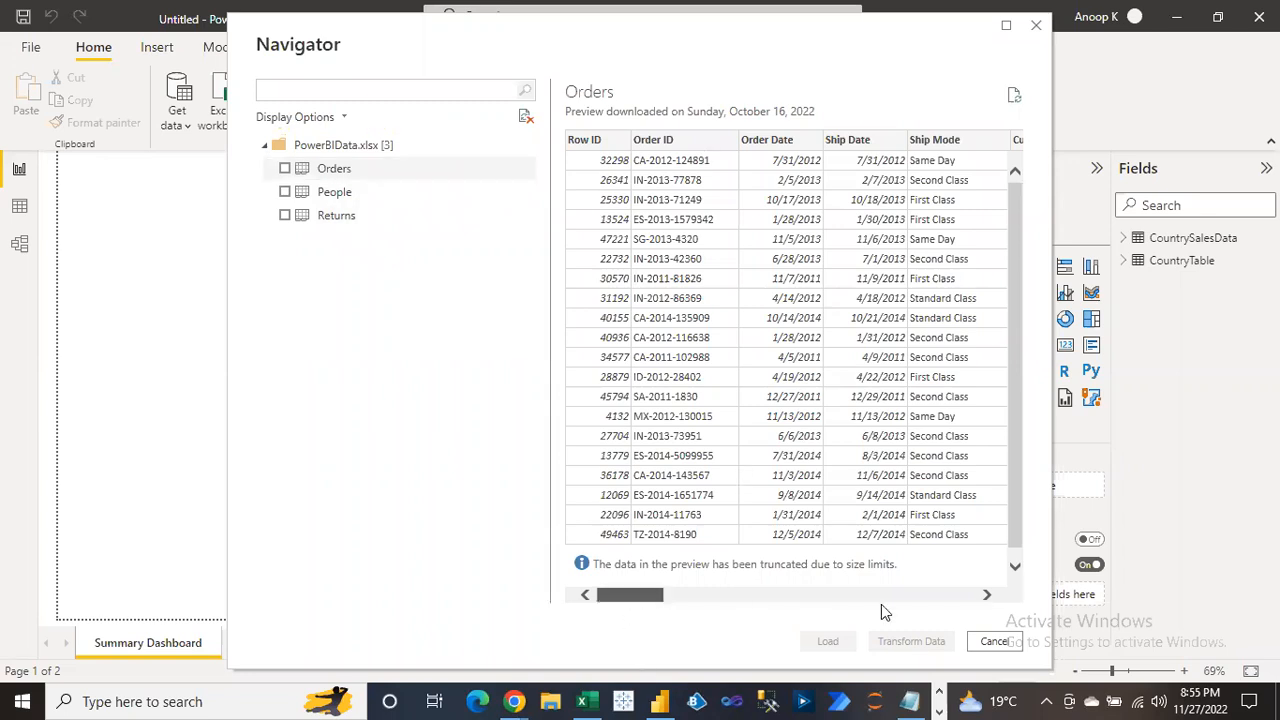
# Examine the columns in the Orders preview, preview the People and Returns sheets, and return to Orders
pyautogui.click(947, 600)
pyautogui.click(977, 600)
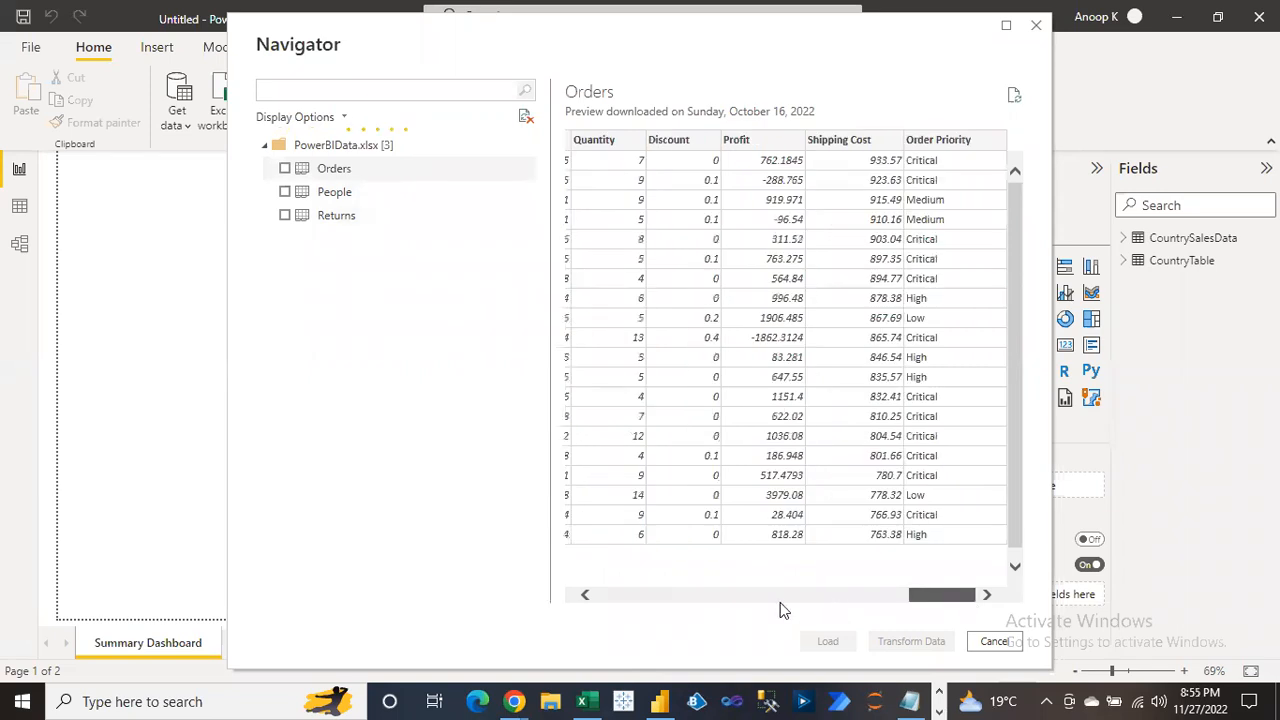
pyautogui.click(730, 600)
pyautogui.click(641, 596)
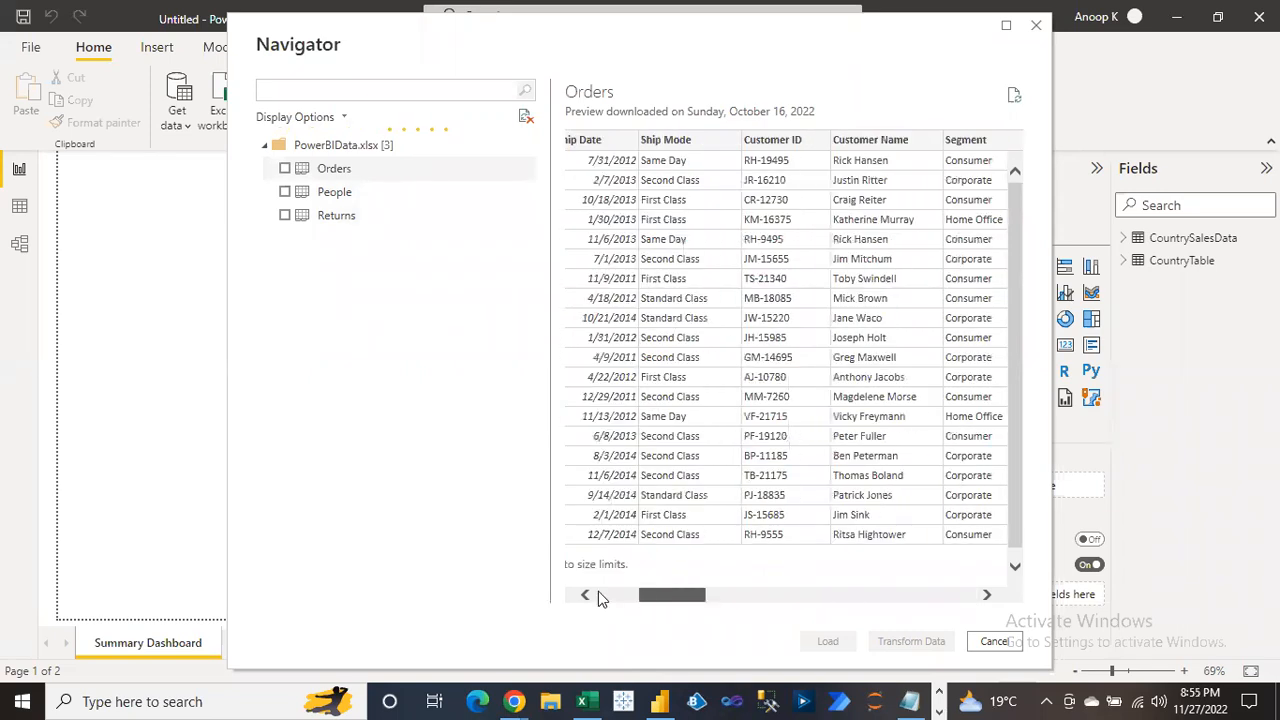
pyautogui.click(600, 596)
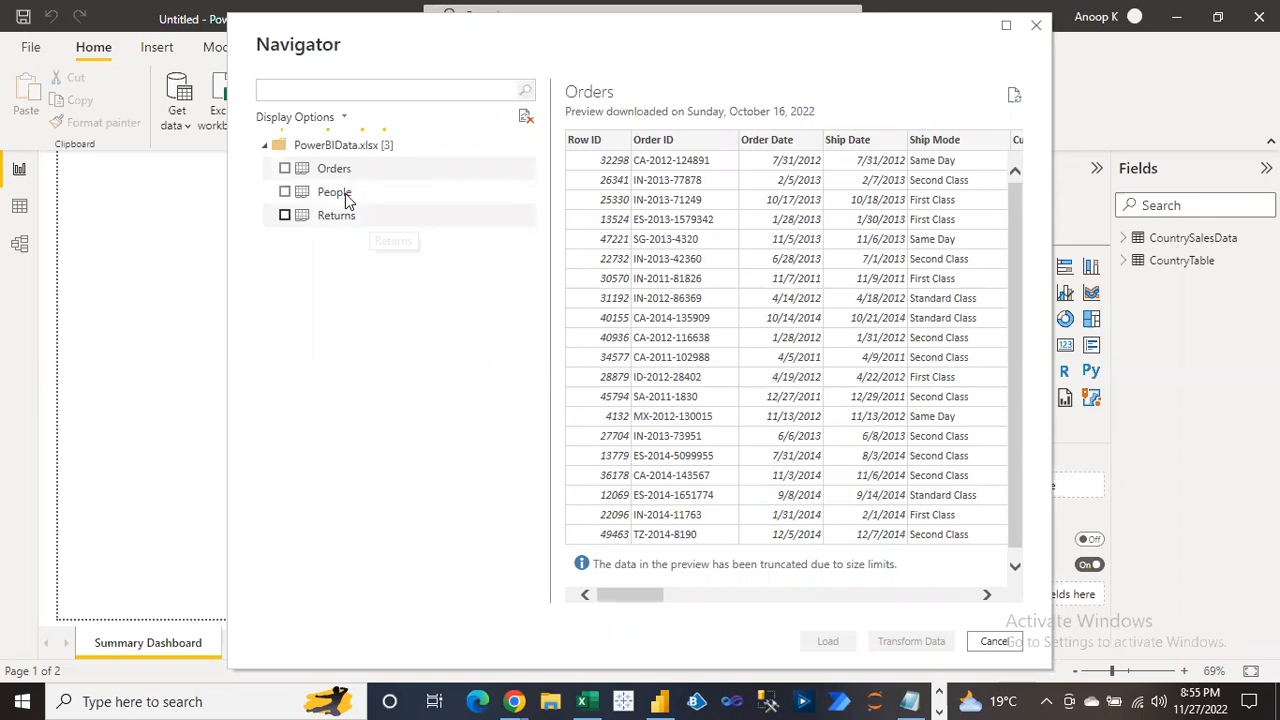
pyautogui.click(340, 193)
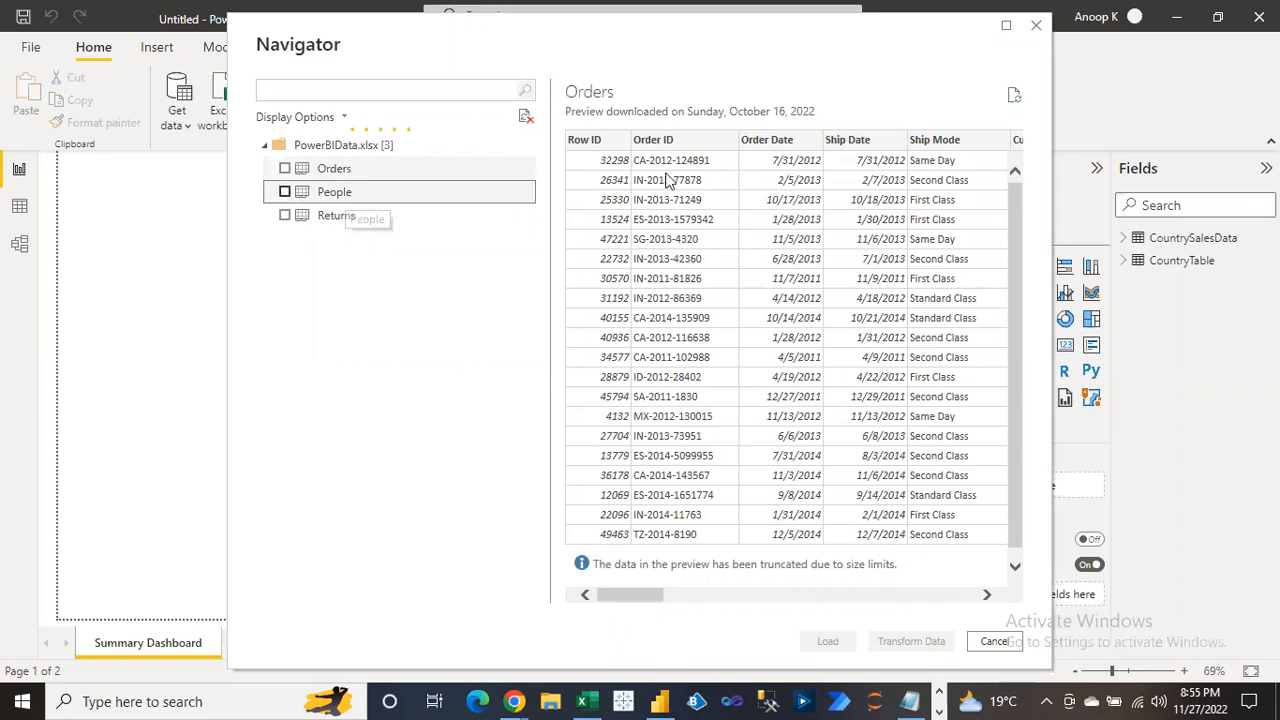
pyautogui.click(354, 217)
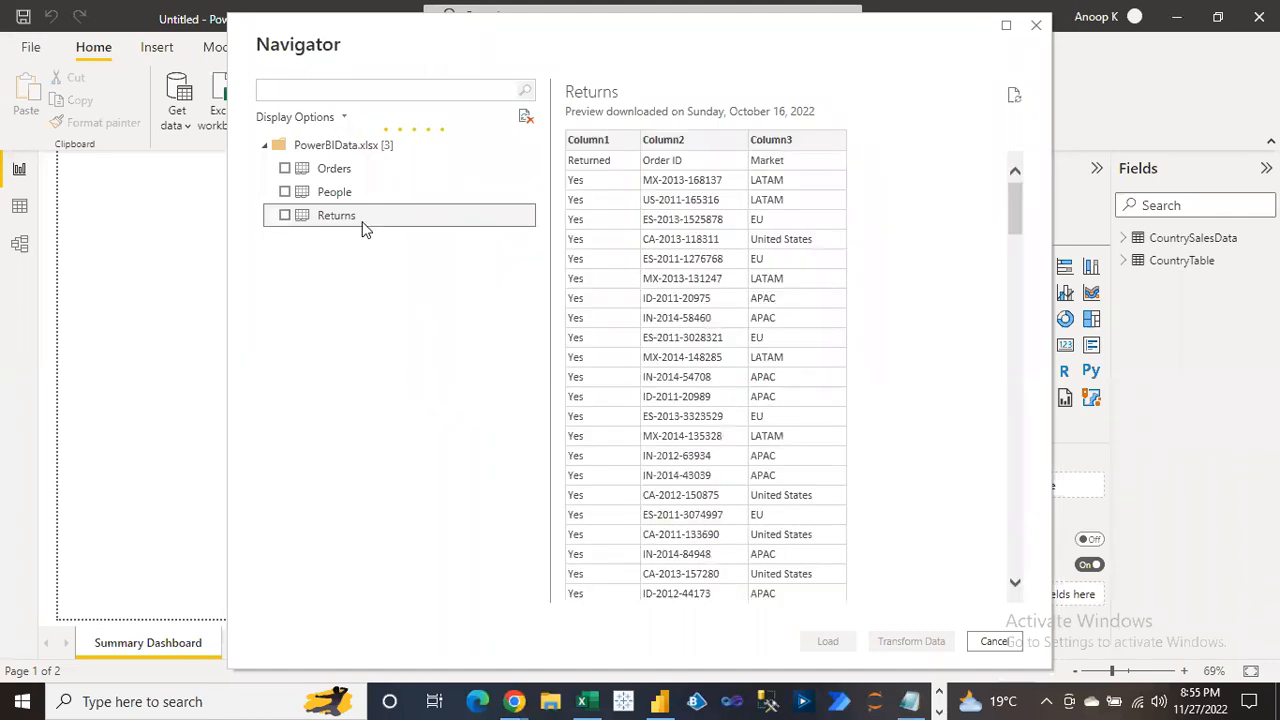
pyautogui.click(350, 172)
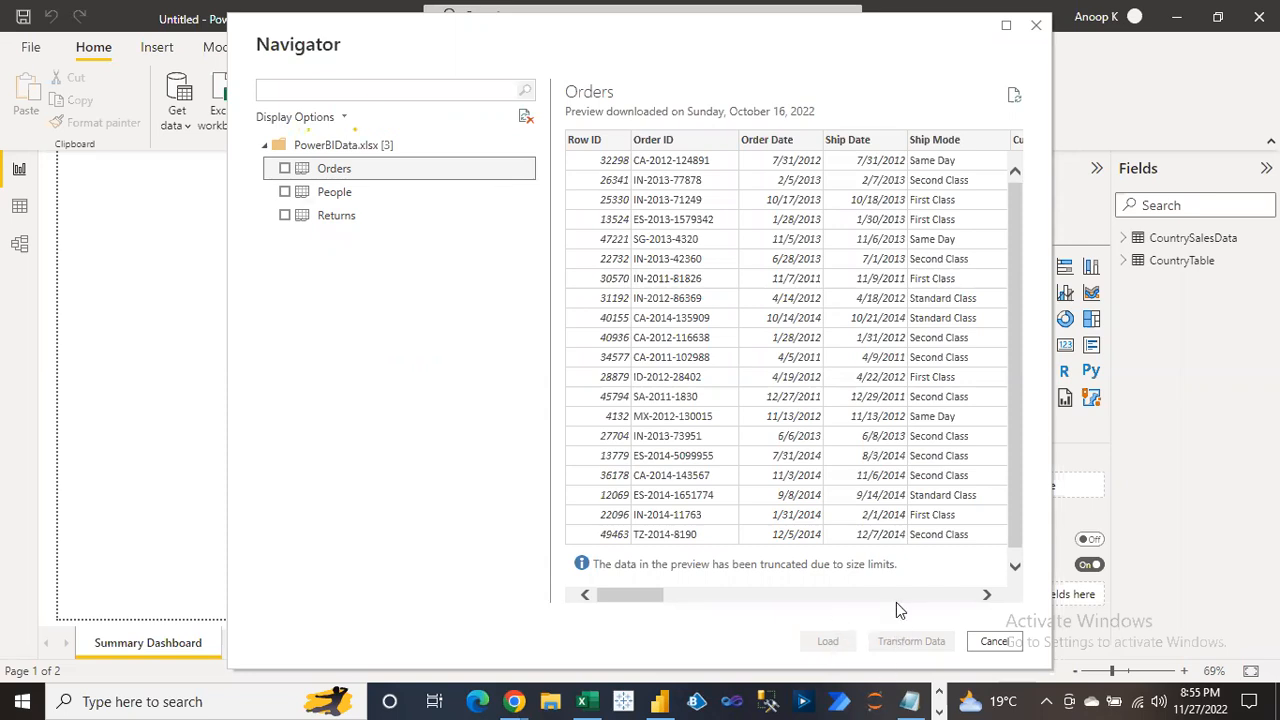
# Select the Orders sheet of PowerBIData.xlsx and load it into the report
pyautogui.click(285, 170)
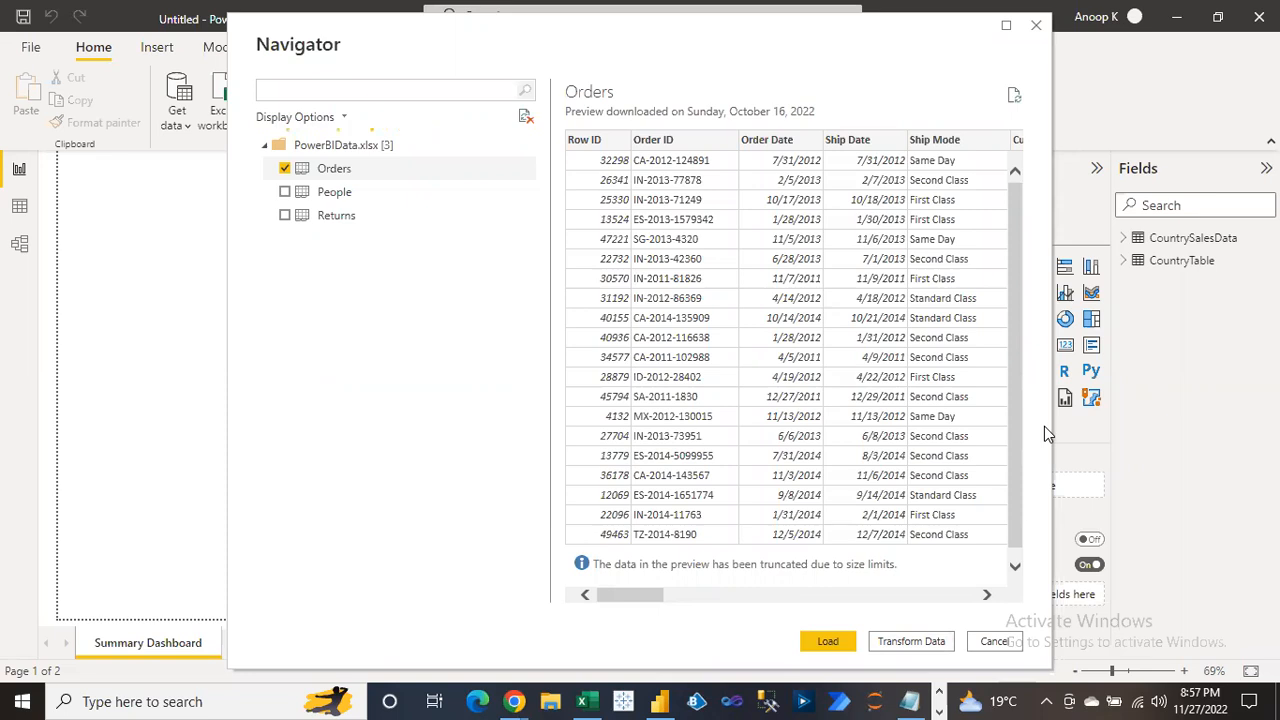
pyautogui.click(830, 648)
pyautogui.click(832, 645)
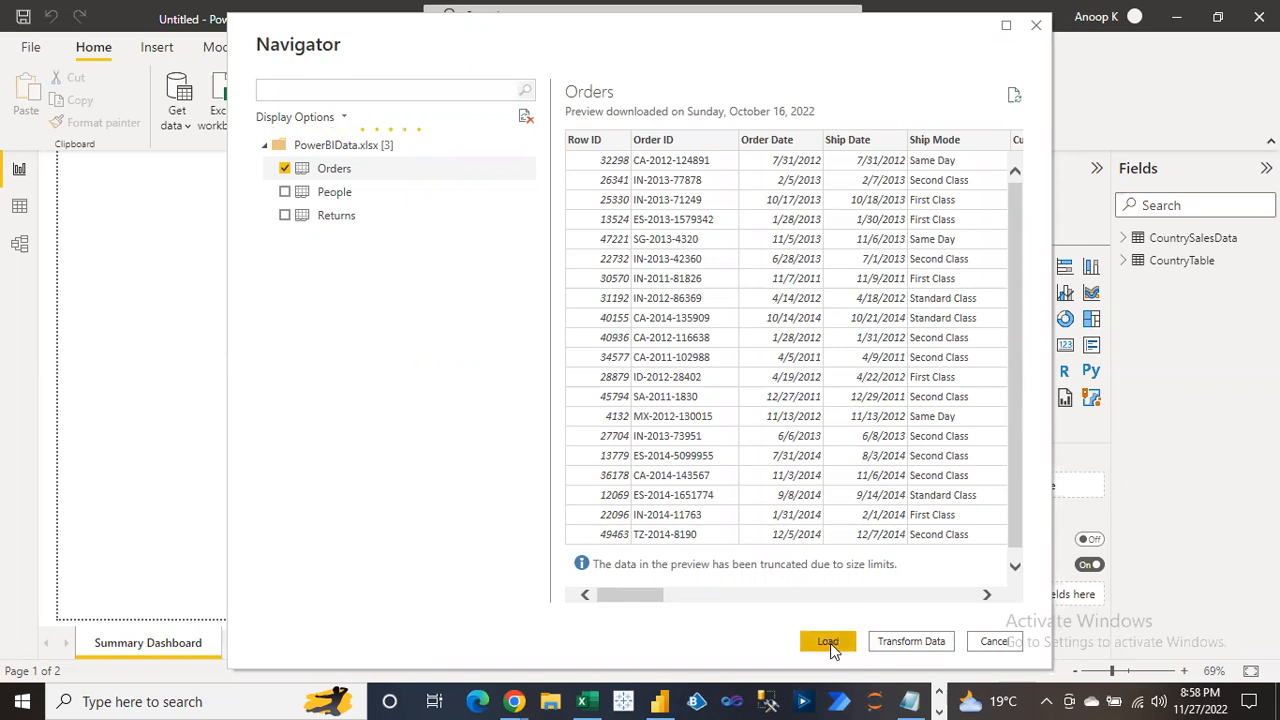
pyautogui.click(832, 645)
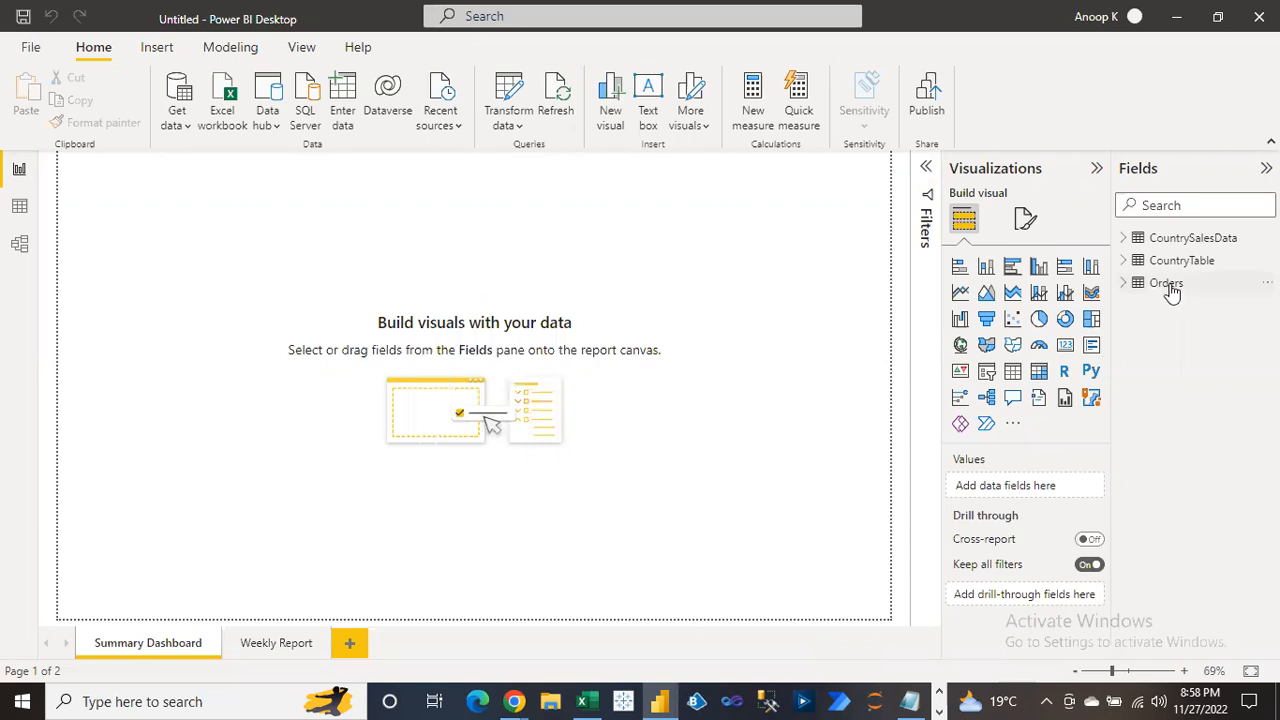
# Show the Orders table in Data view and look through its rows and columns
pyautogui.click(20, 210)
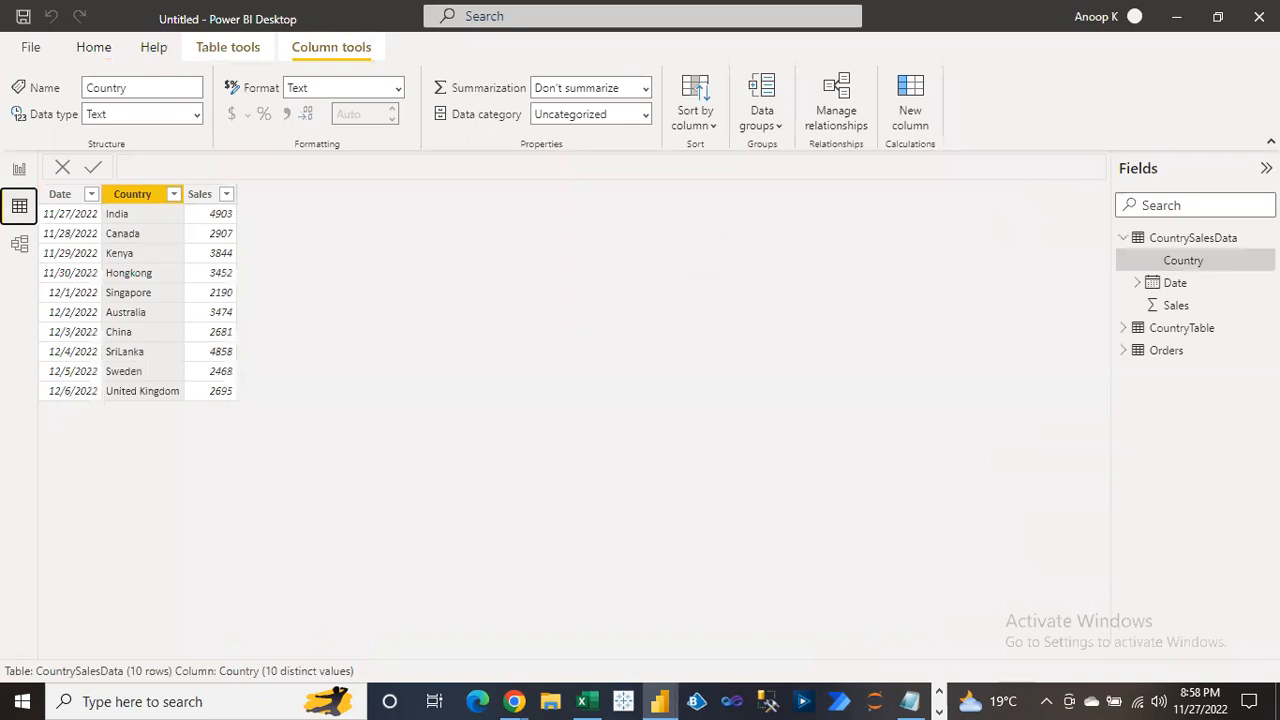
pyautogui.click(1133, 238)
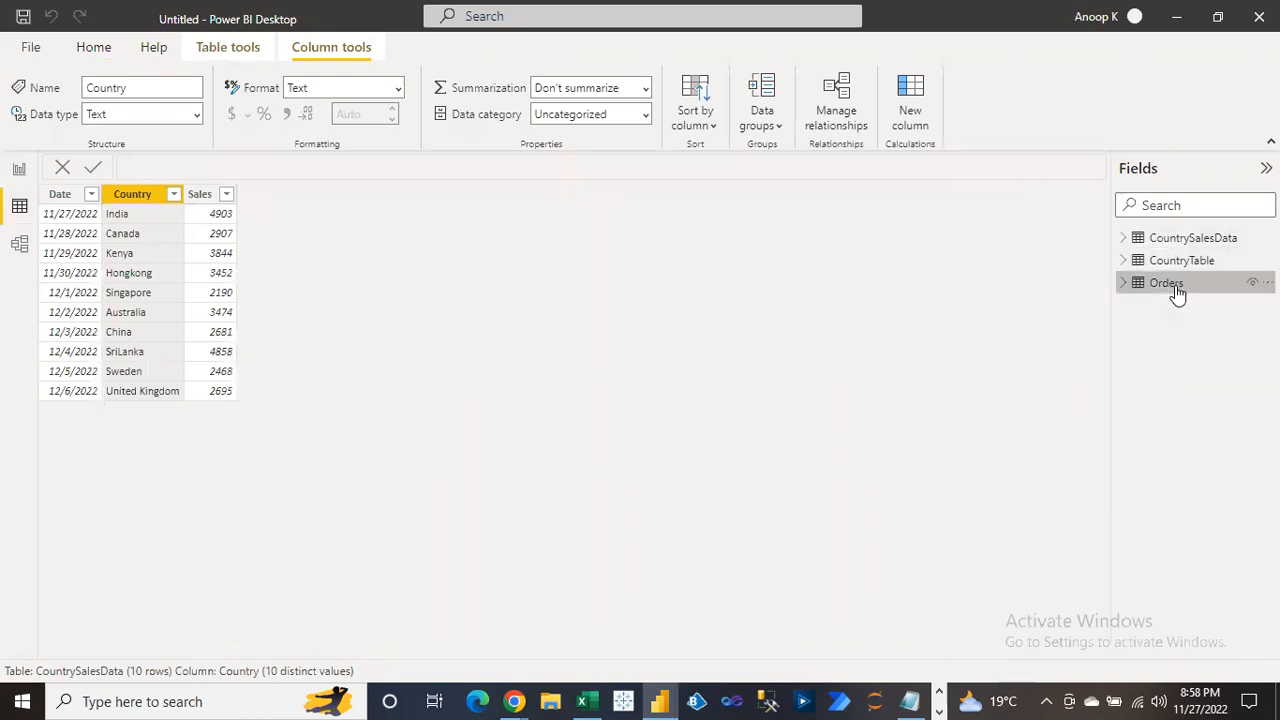
pyautogui.click(1166, 283)
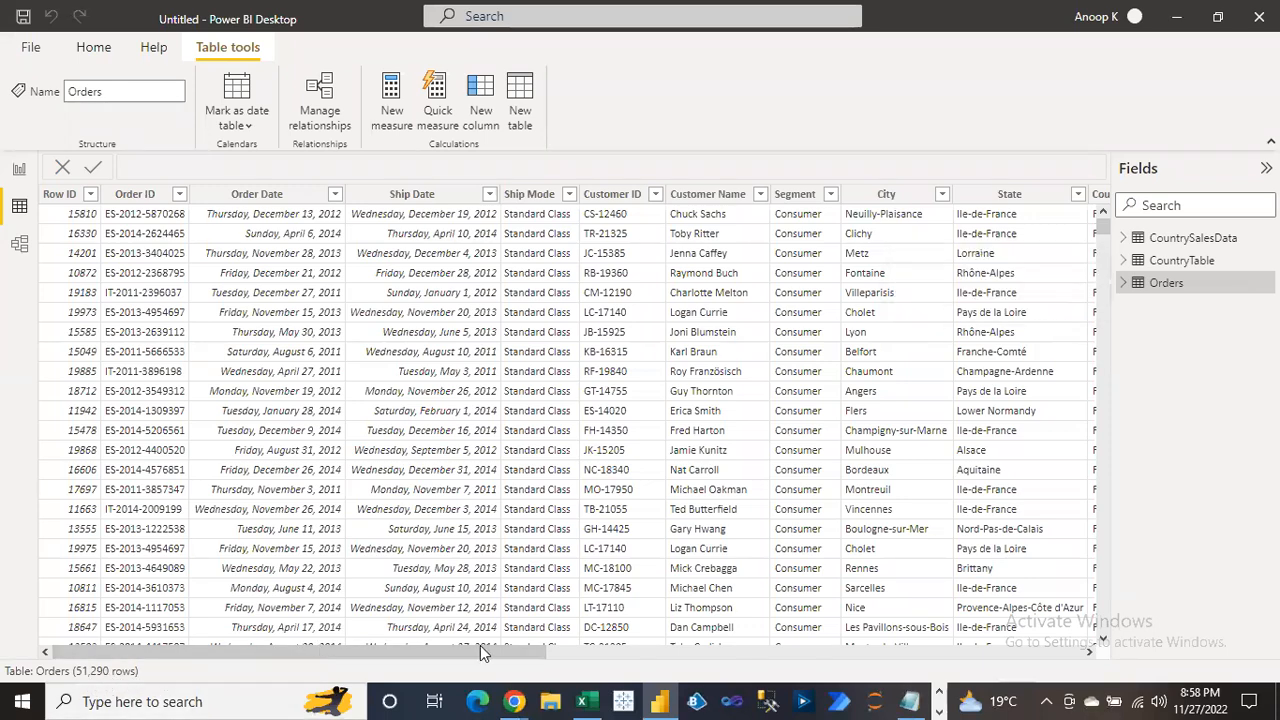
pyautogui.moveTo(502, 654); pyautogui.dragTo(390, 700)
pyautogui.moveTo(1104, 255); pyautogui.dragTo(1104, 224)
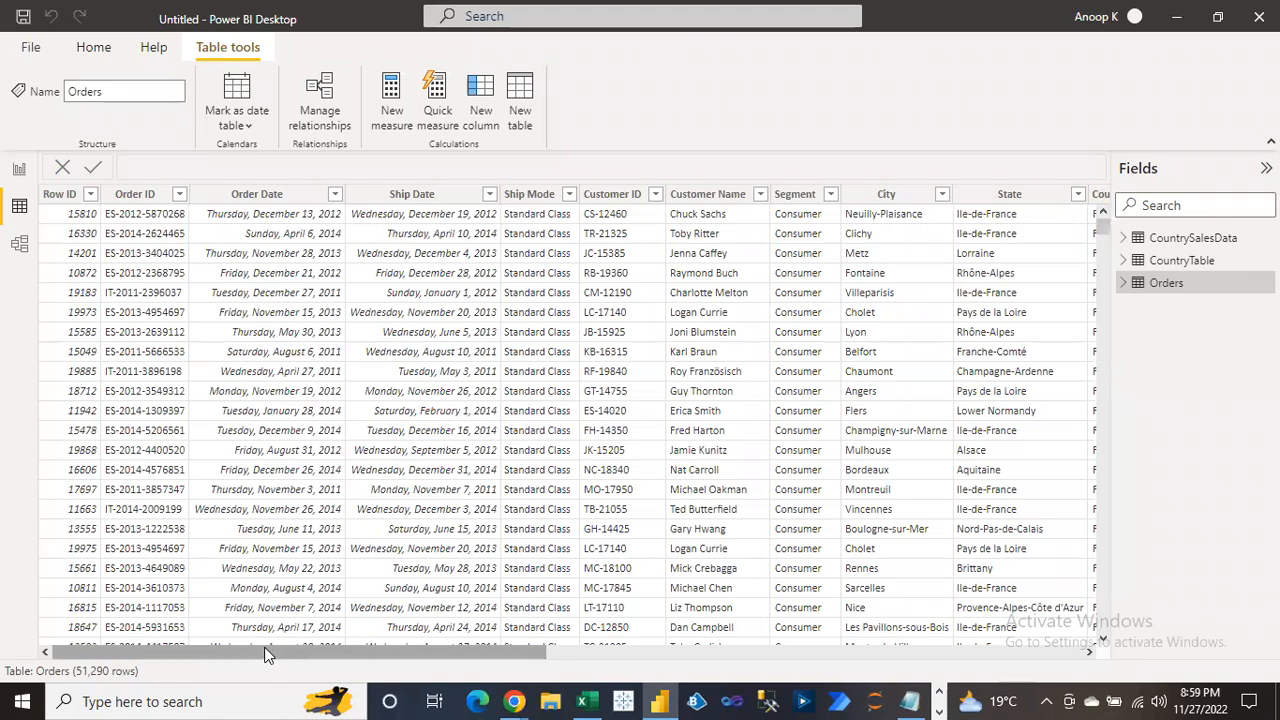
# Return to Report view, expand the Orders table and examine its complete list of fields
pyautogui.click(19, 168)
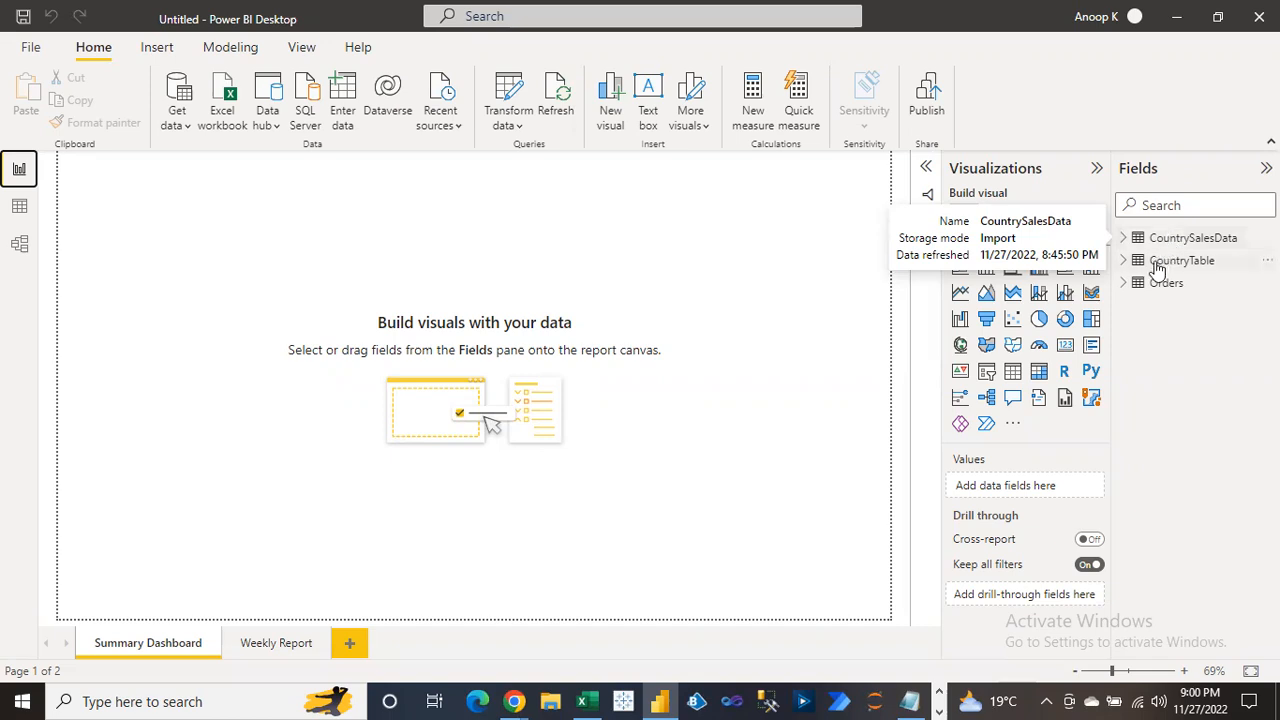
pyautogui.click(1124, 285)
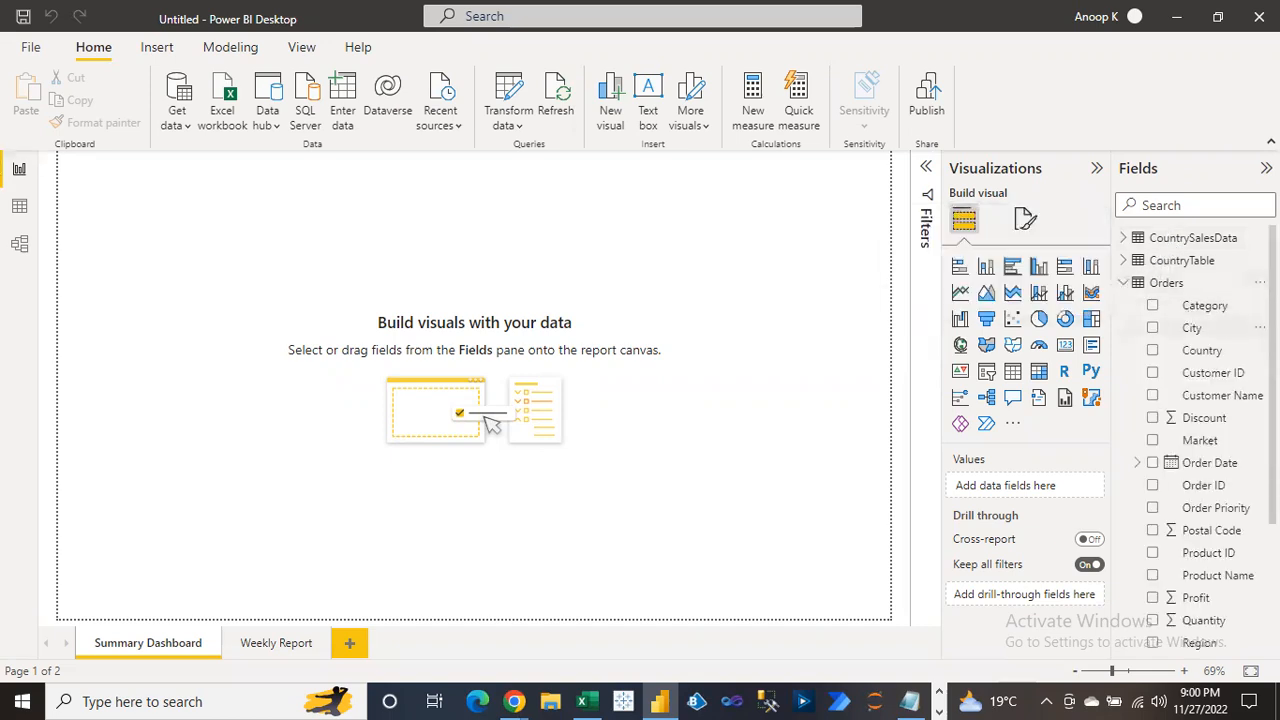
pyautogui.scroll(-4, 1195, 440)
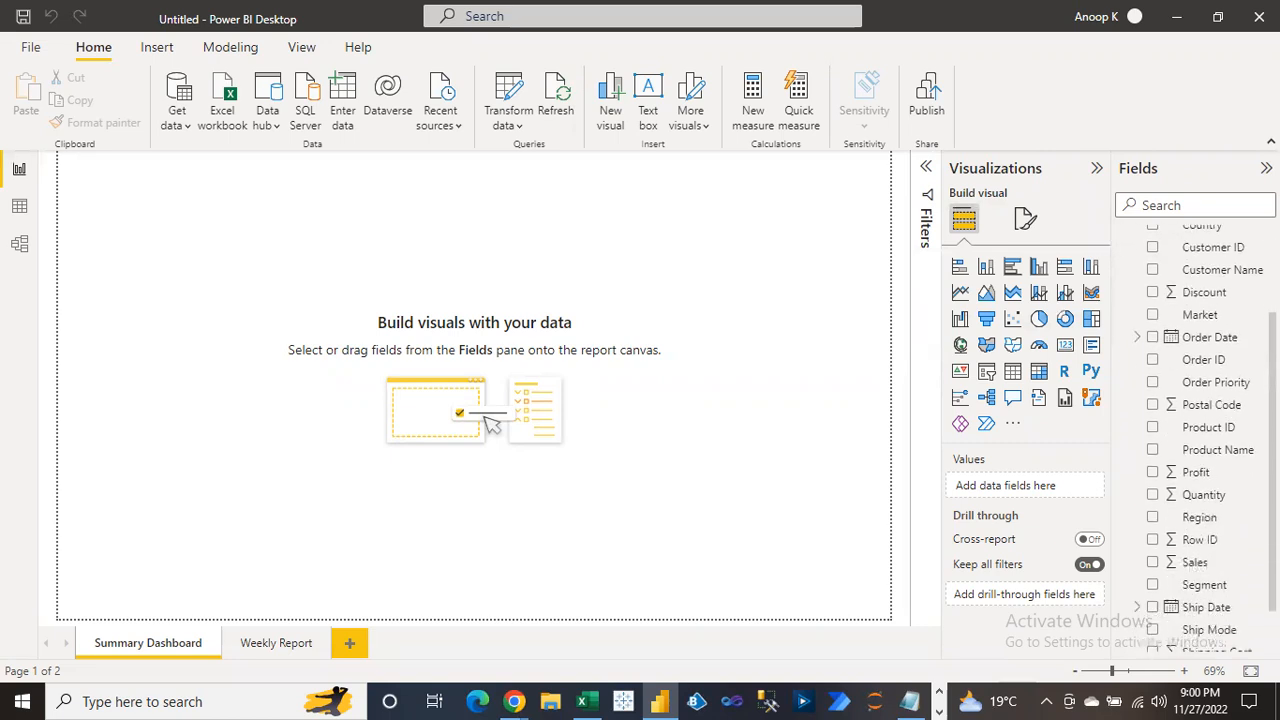
pyautogui.scroll(4, 1195, 440)
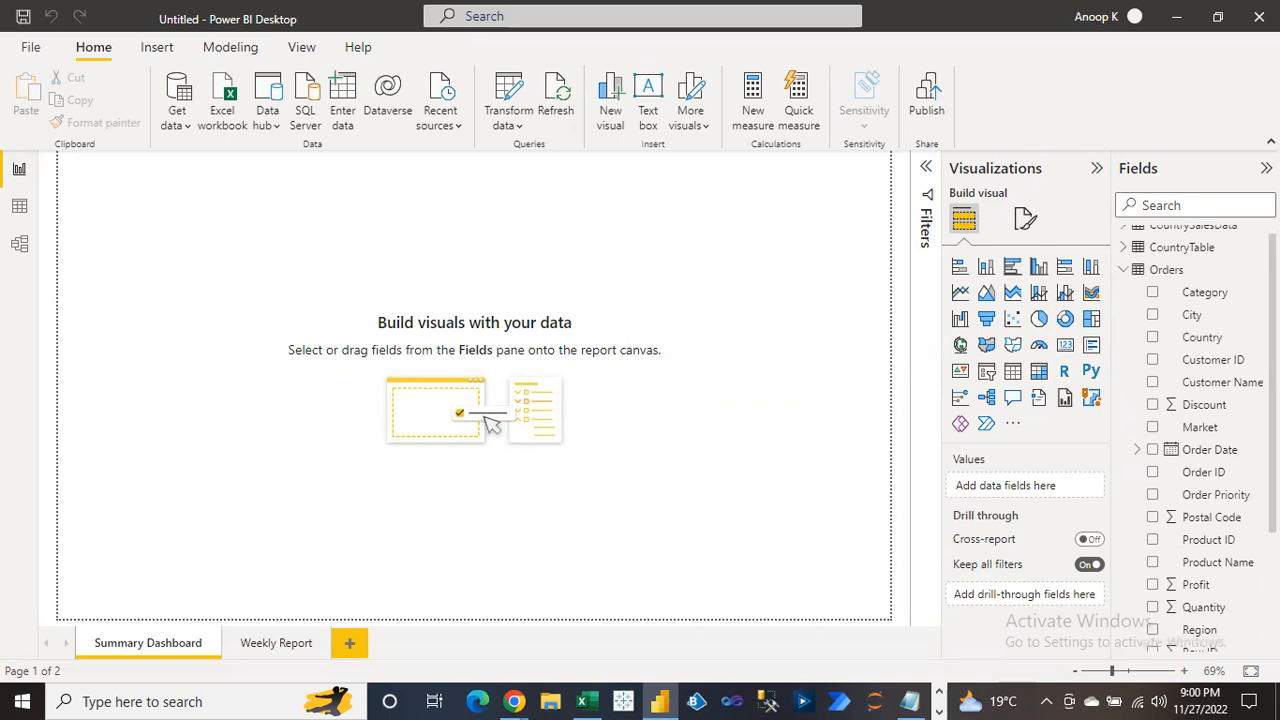
pyautogui.scroll(-2, 1210, 343)
pyautogui.scroll(1, 1210, 343)
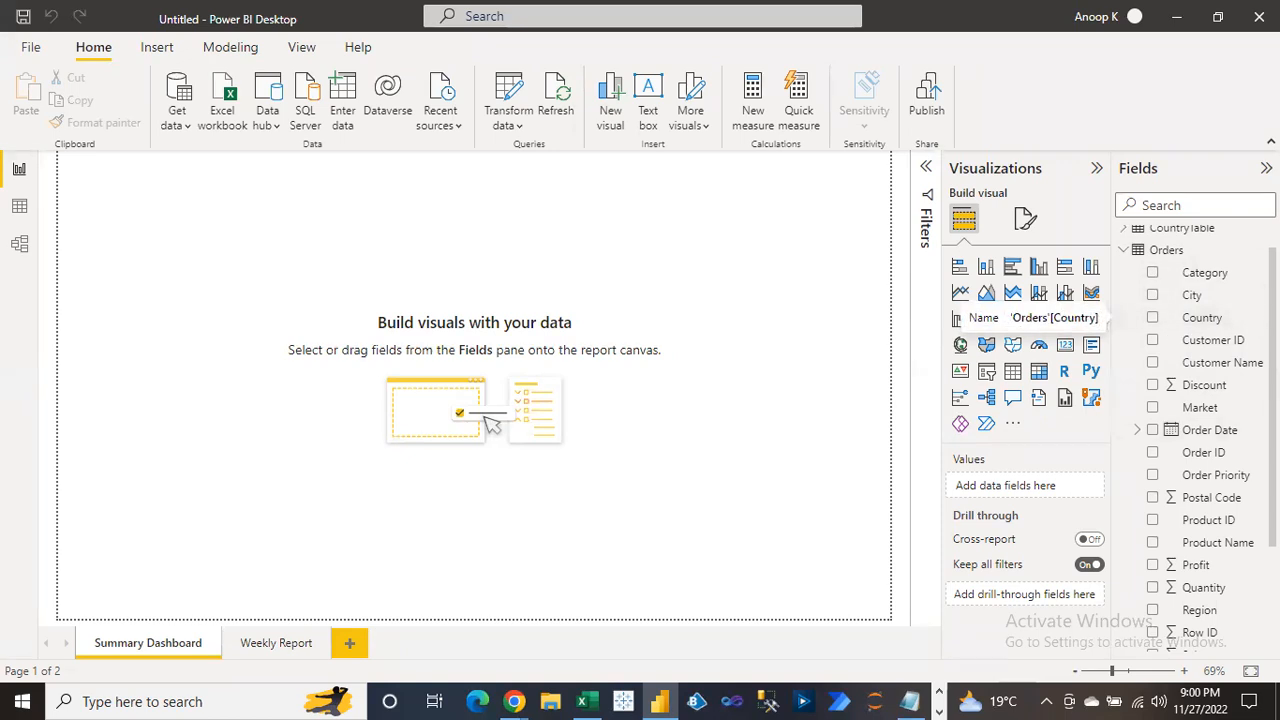
pyautogui.scroll(-2, 1175, 330)
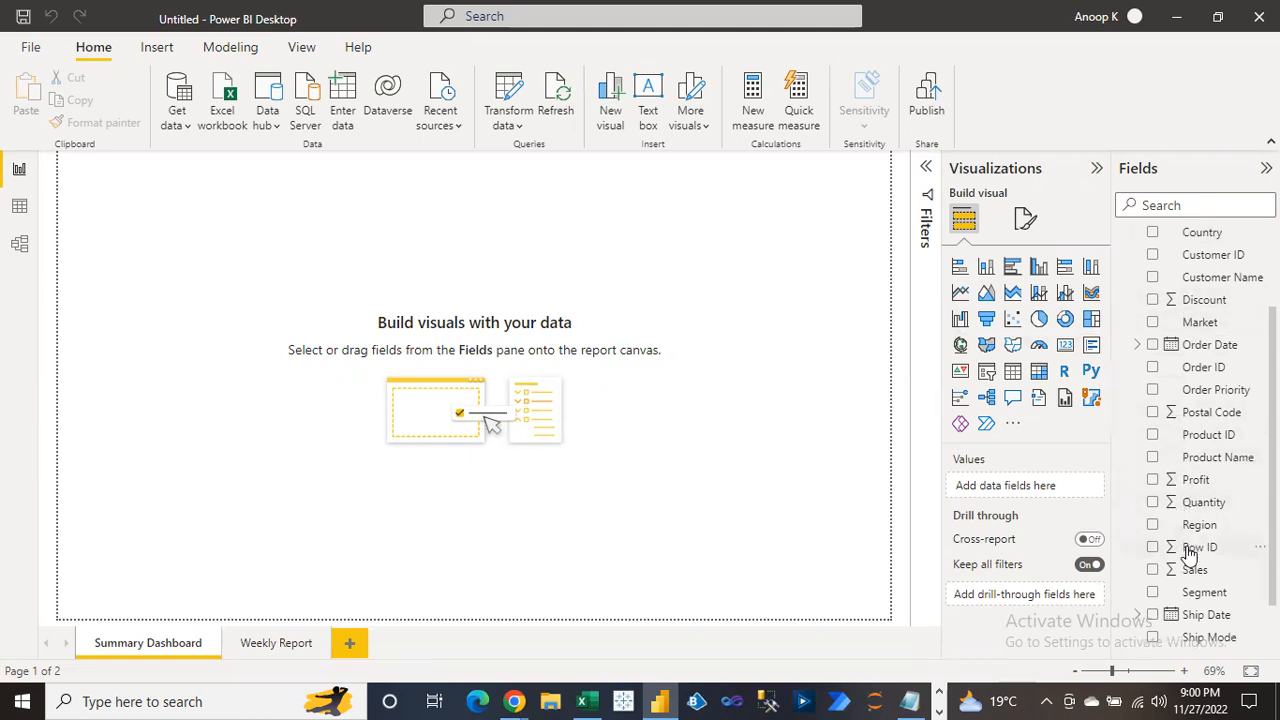
pyautogui.scroll(-1, 1176, 600)
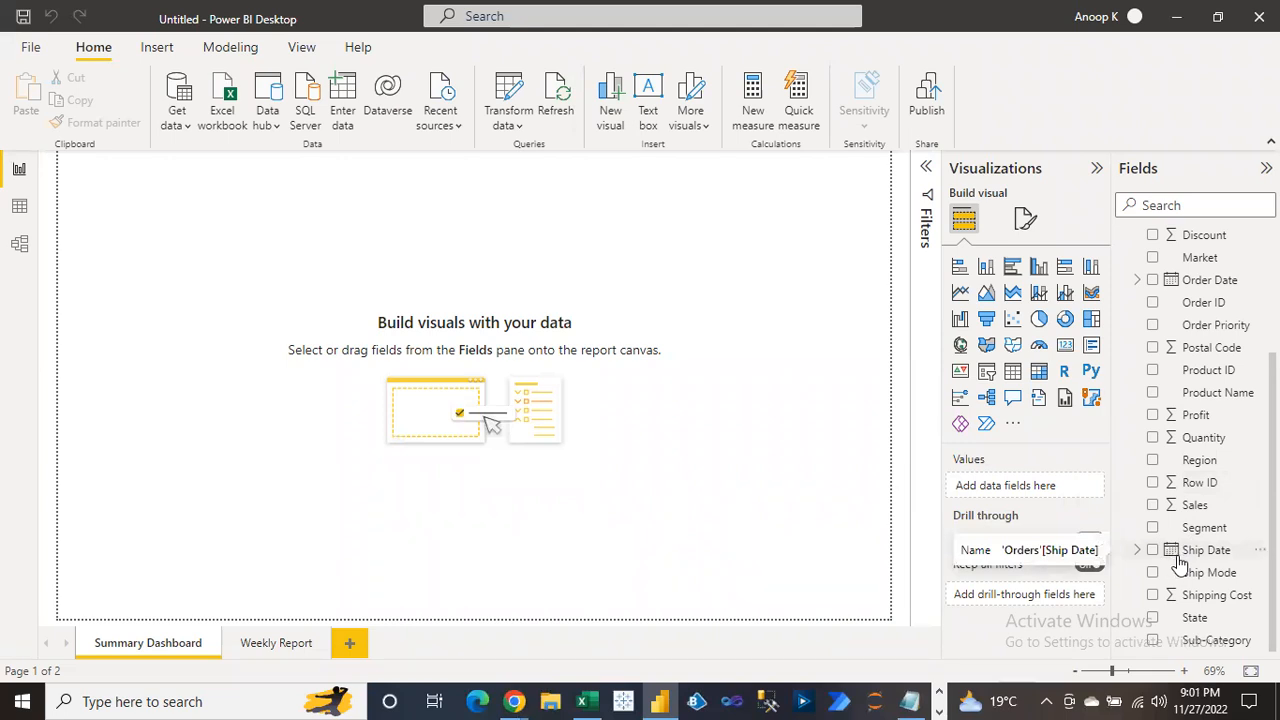
pyautogui.scroll(4, 1200, 440)
pyautogui.scroll(-4, 1195, 440)
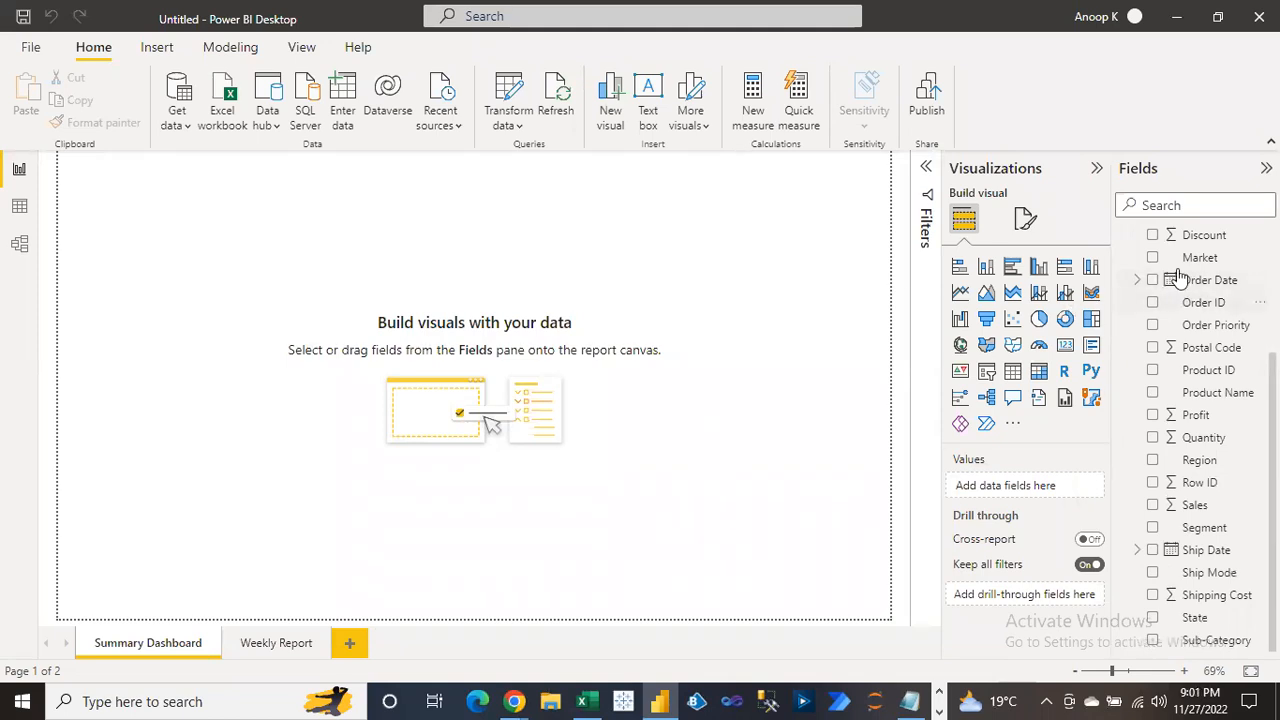
pyautogui.moveTo(1272, 375); pyautogui.dragTo(1272, 243)
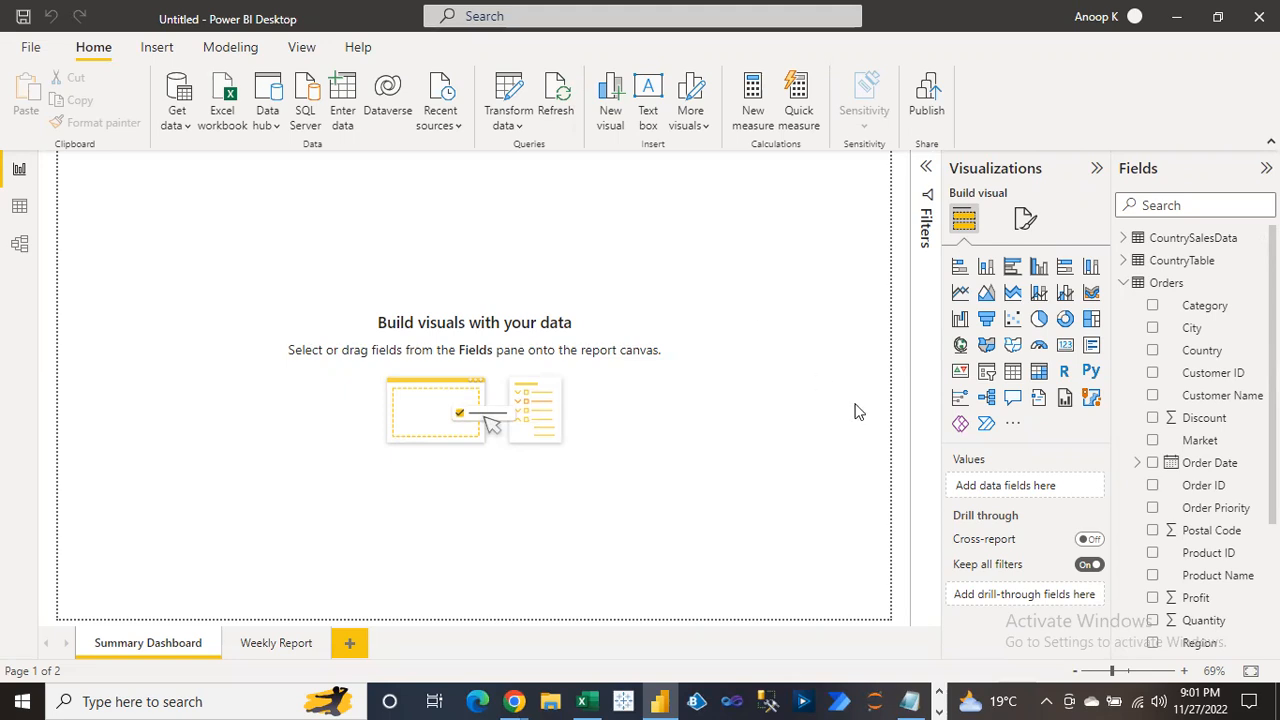
# Create a table visual on the Summary Dashboard page with the Category and Sales fields from Orders
pyautogui.click(1152, 310)
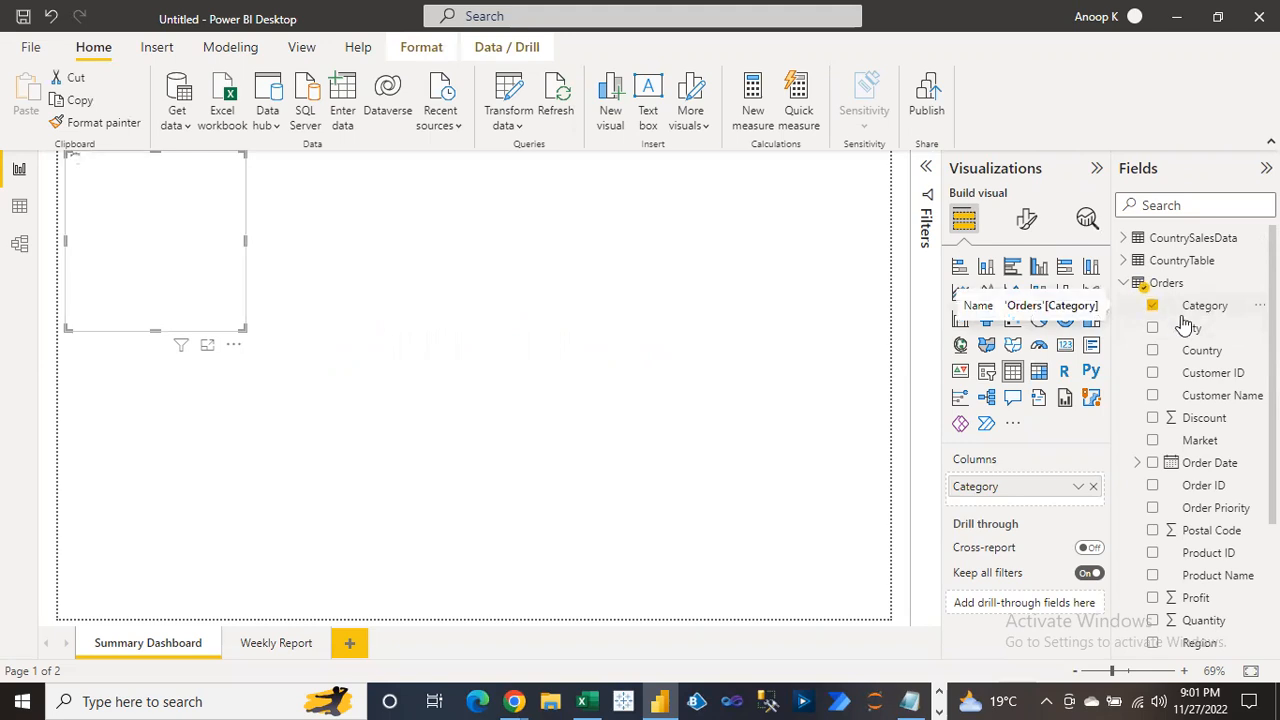
pyautogui.scroll(-4, 1143, 285)
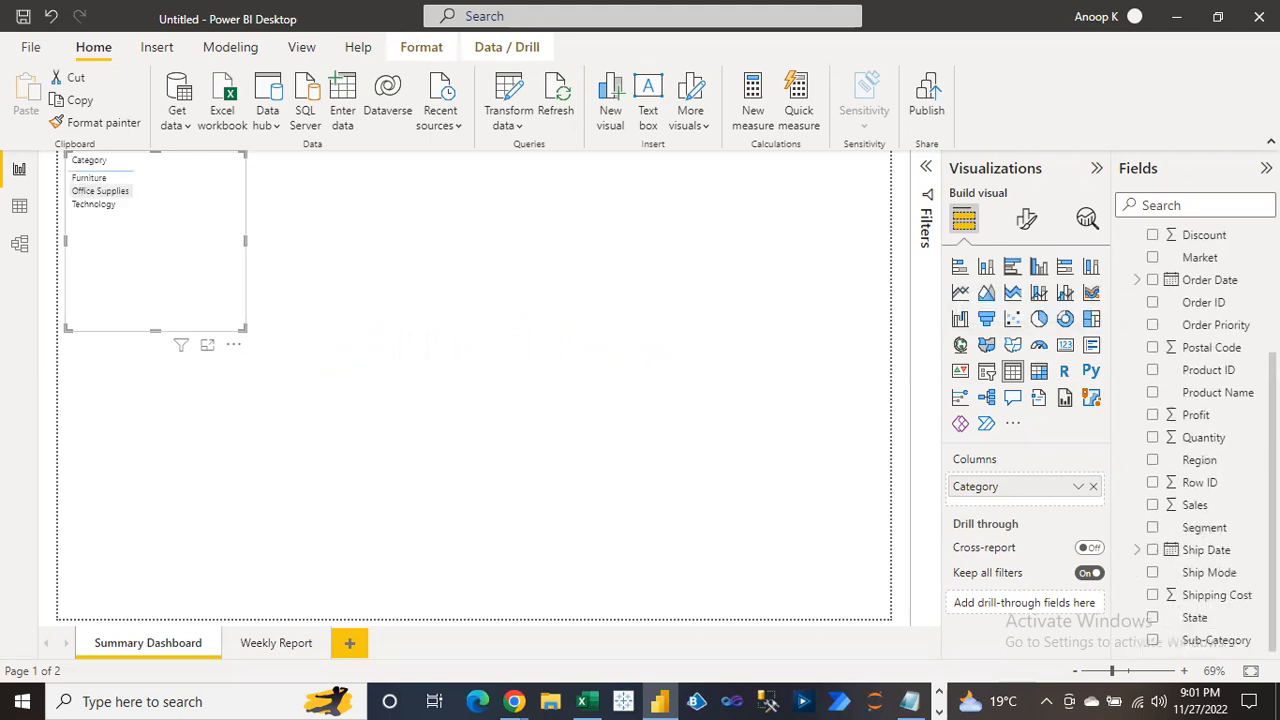
pyautogui.click(1153, 505)
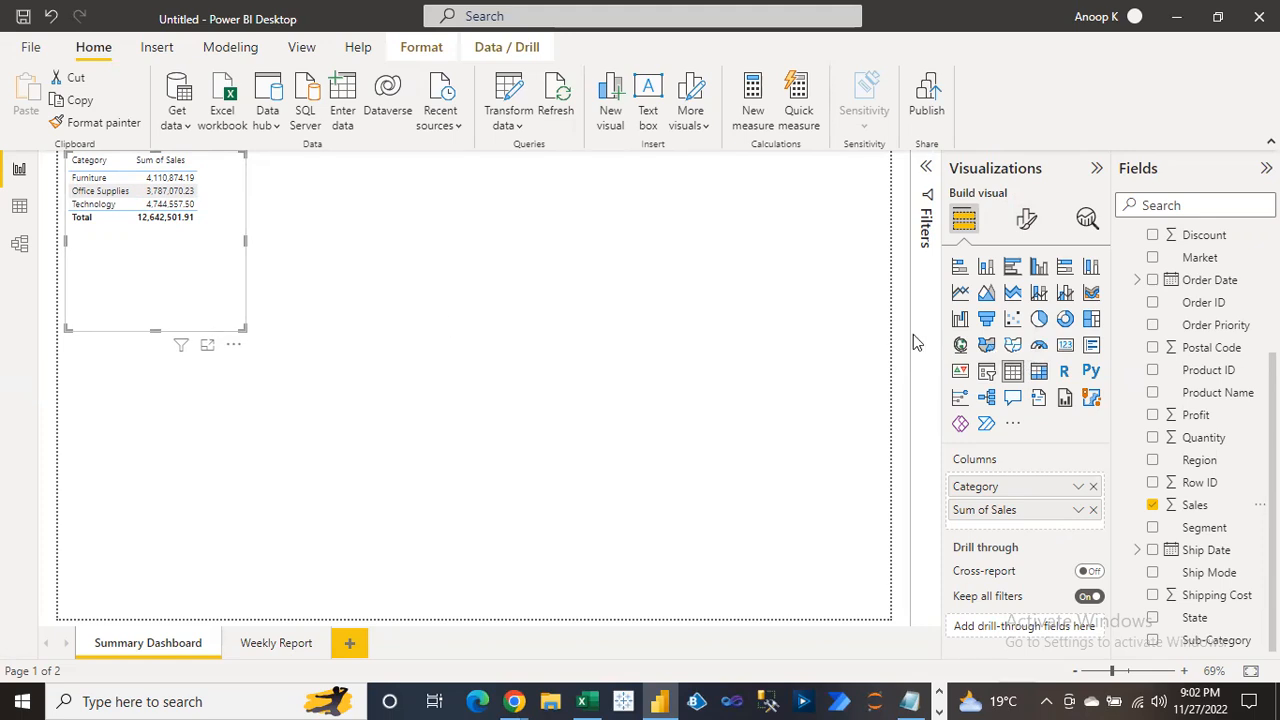
# Try the Category sales visual as a clustered column chart and as a pie chart, restoring the table after each
pyautogui.click(1040, 272)
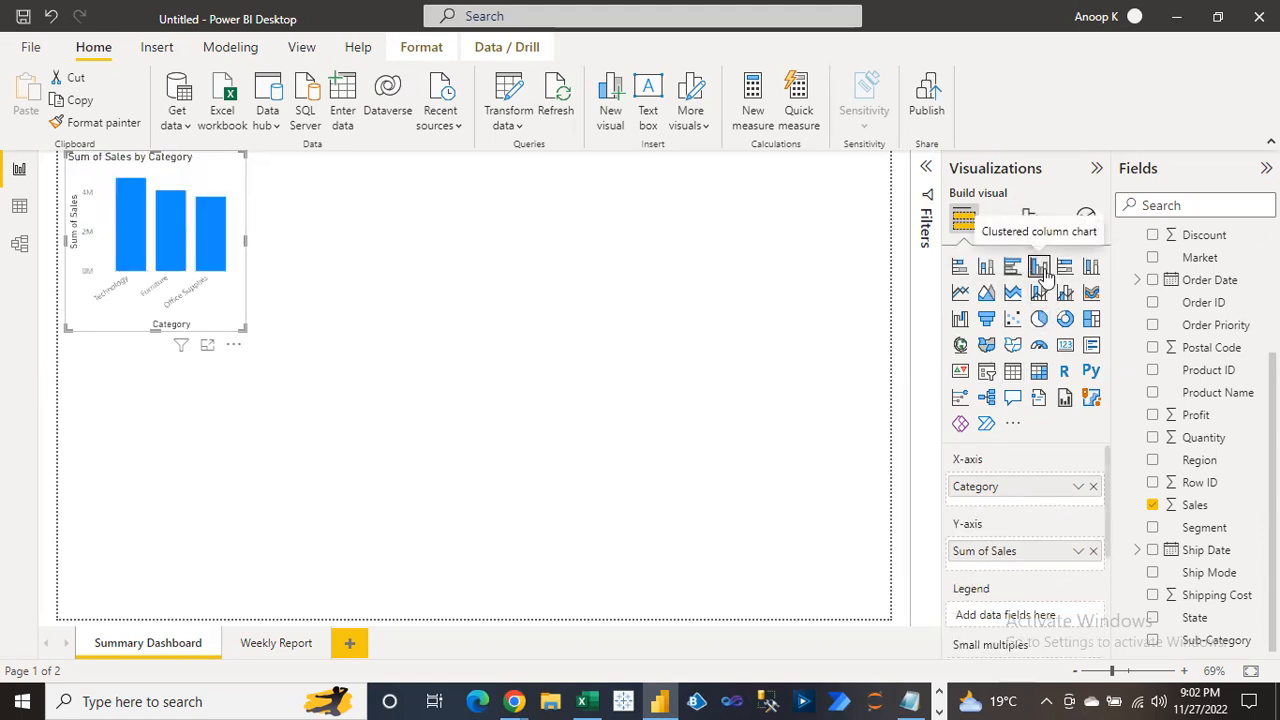
pyautogui.click(1012, 372)
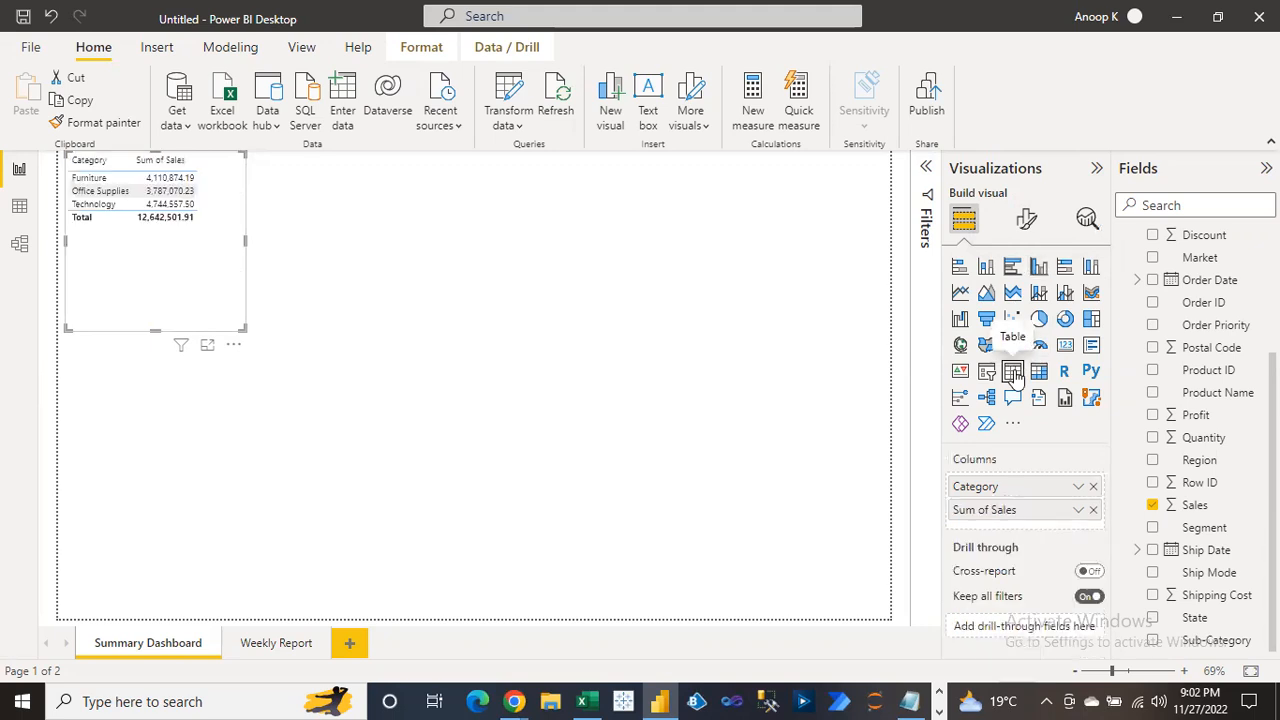
pyautogui.click(1040, 318)
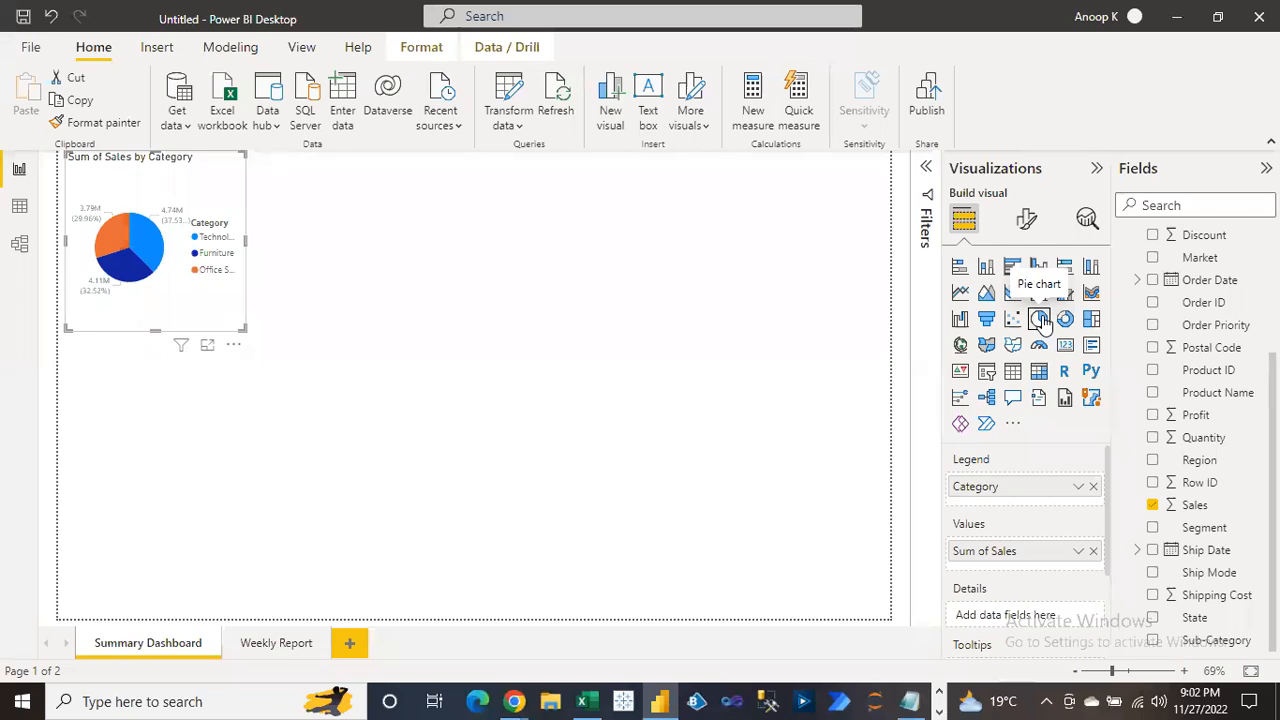
pyautogui.click(1013, 371)
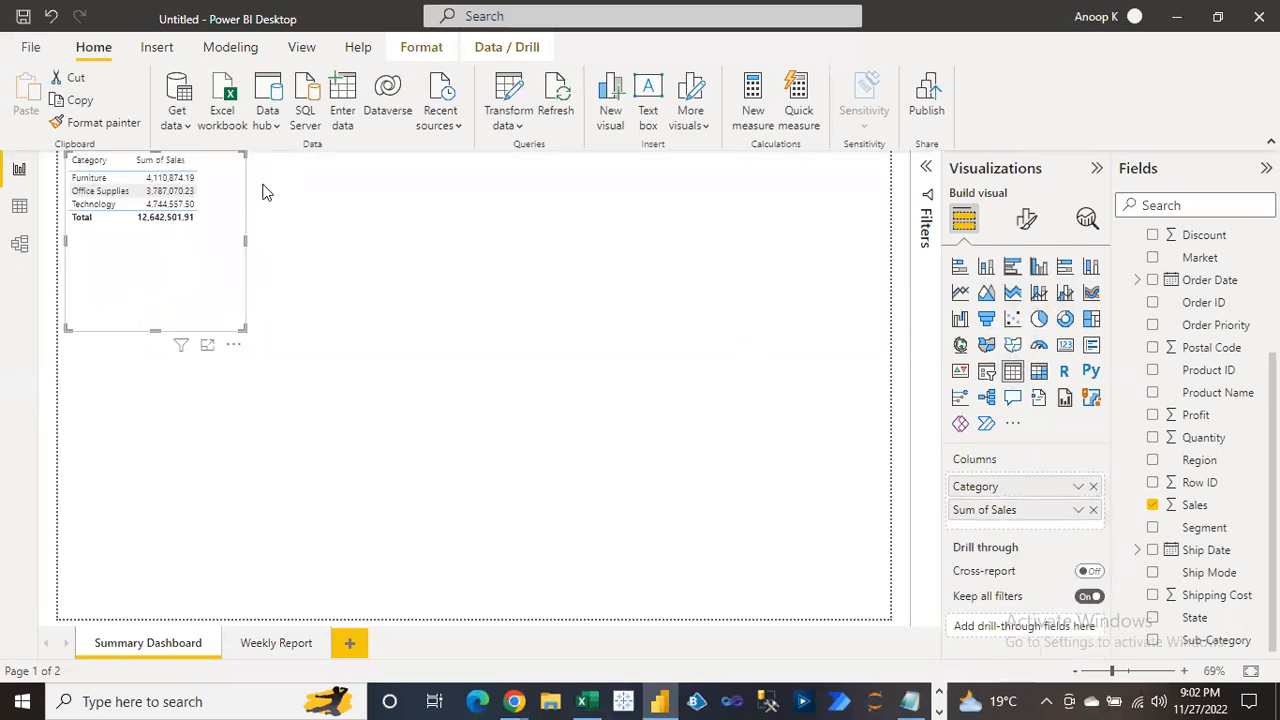
# Move the category sales table lower and further in on the canvas and enlarge its frame
pyautogui.moveTo(208, 155); pyautogui.dragTo(235, 233)
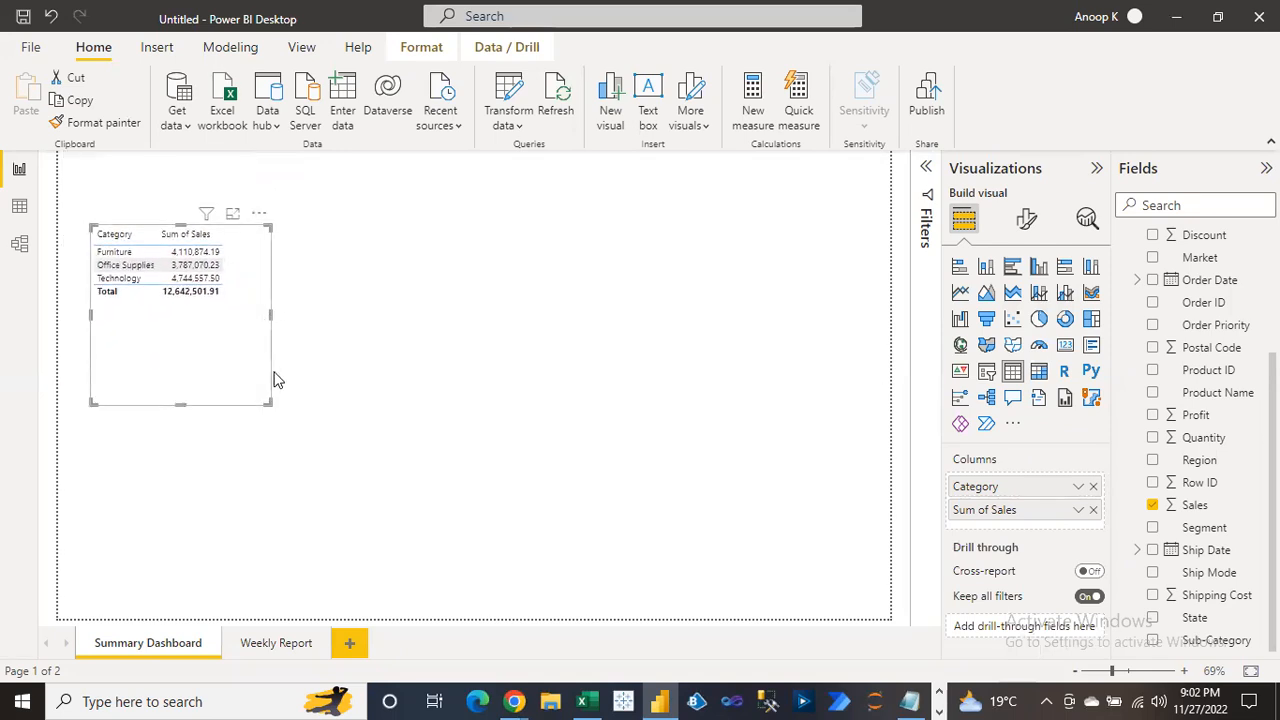
pyautogui.moveTo(270, 402); pyautogui.dragTo(257, 345)
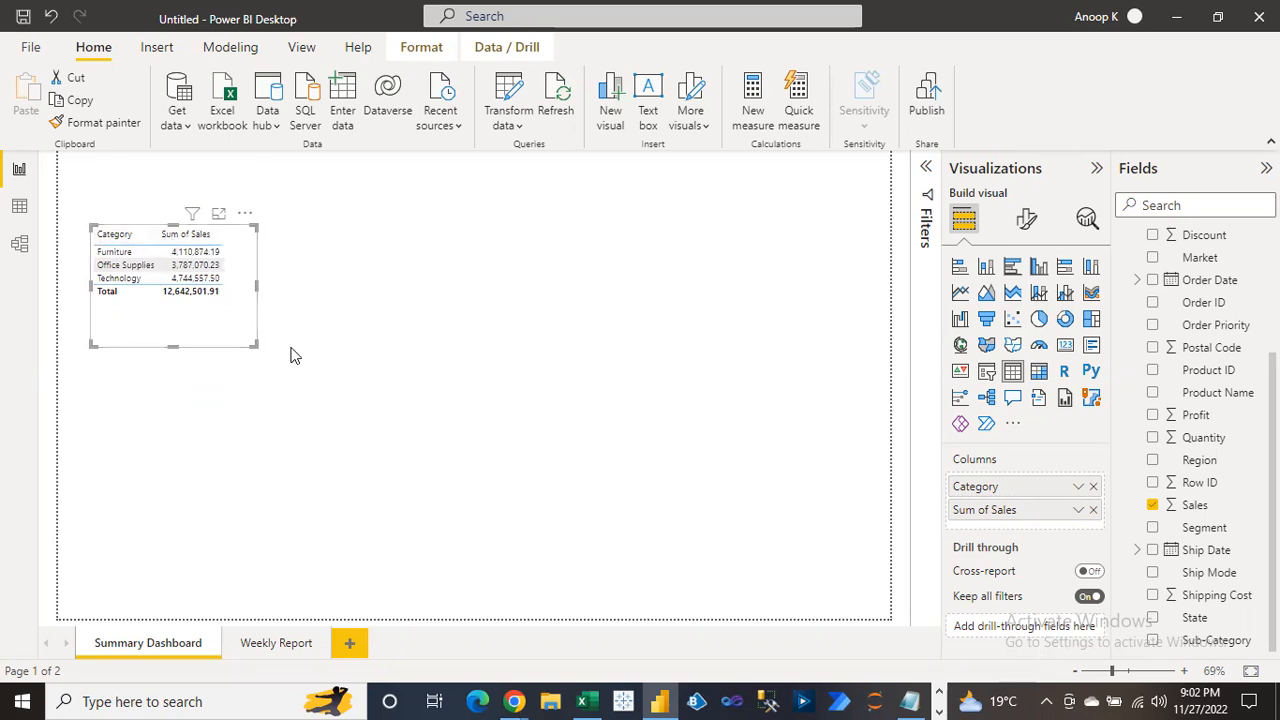
pyautogui.moveTo(256, 345); pyautogui.dragTo(300, 389)
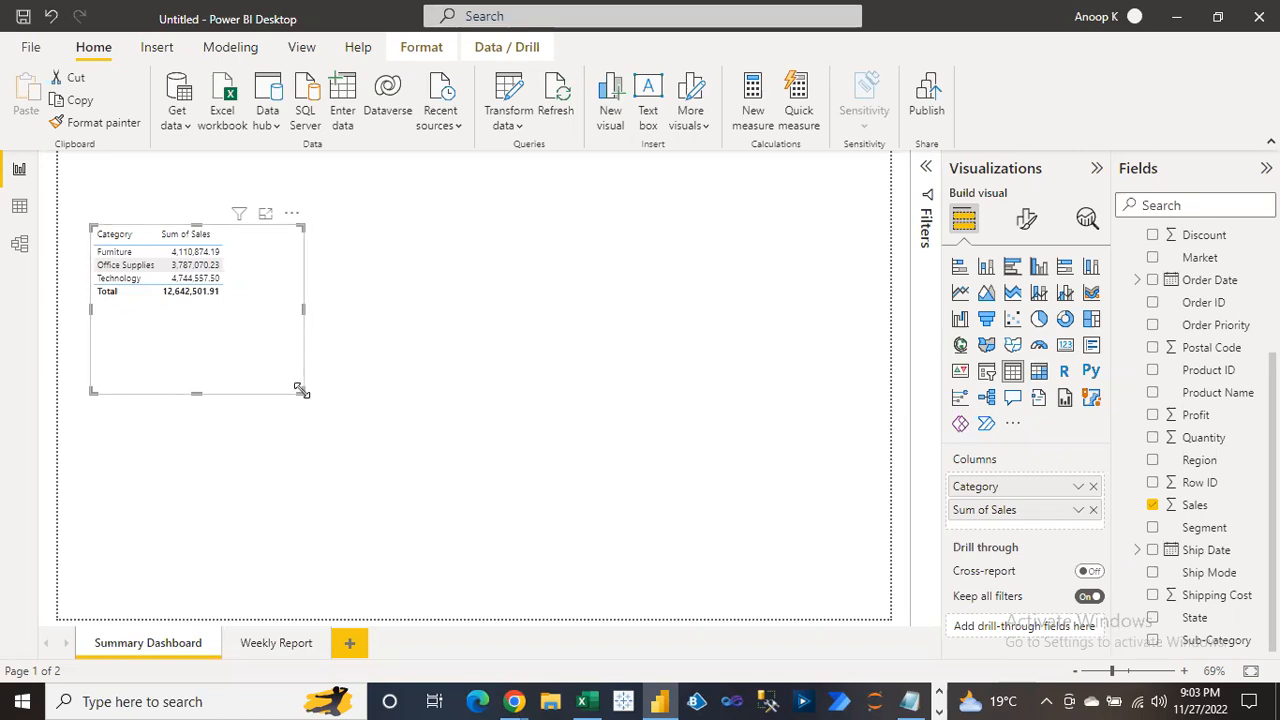
# Format the table's column header text with the Segoe UI Bold font at size 15
pyautogui.click(1030, 225)
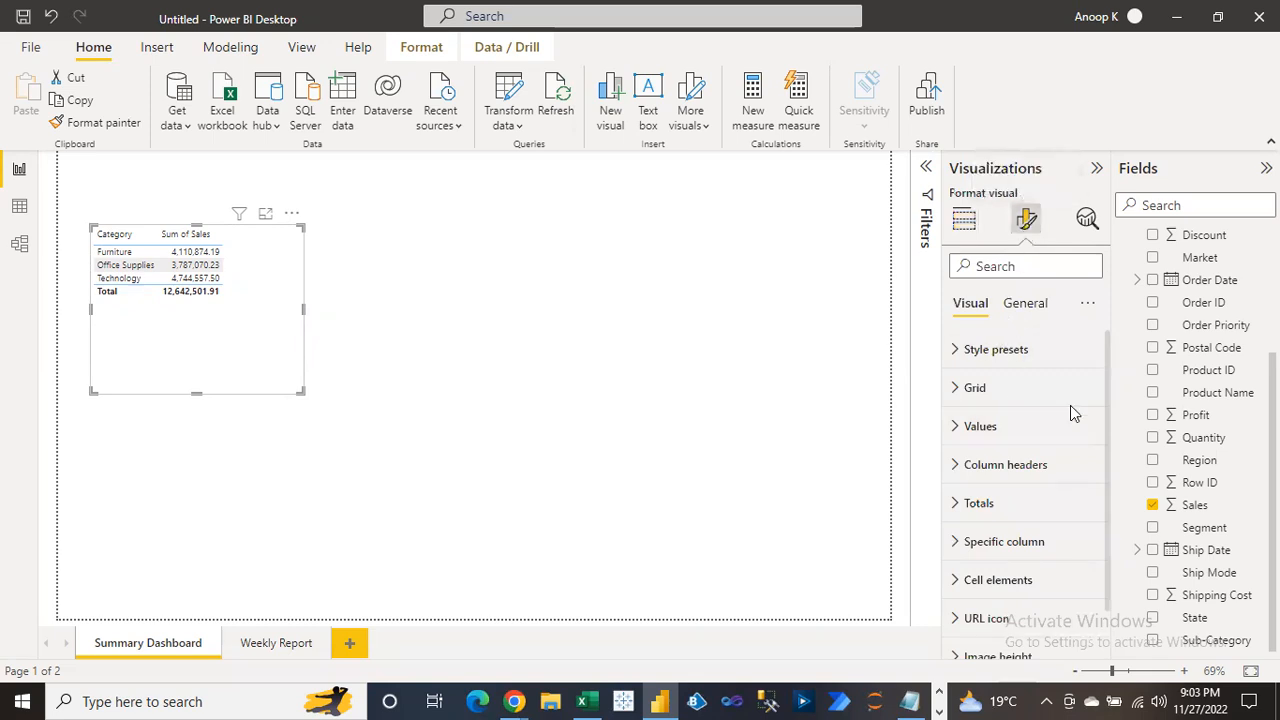
pyautogui.scroll(-1, 1108, 456)
pyautogui.moveTo(1108, 456); pyautogui.dragTo(1104, 371)
pyautogui.click(957, 468)
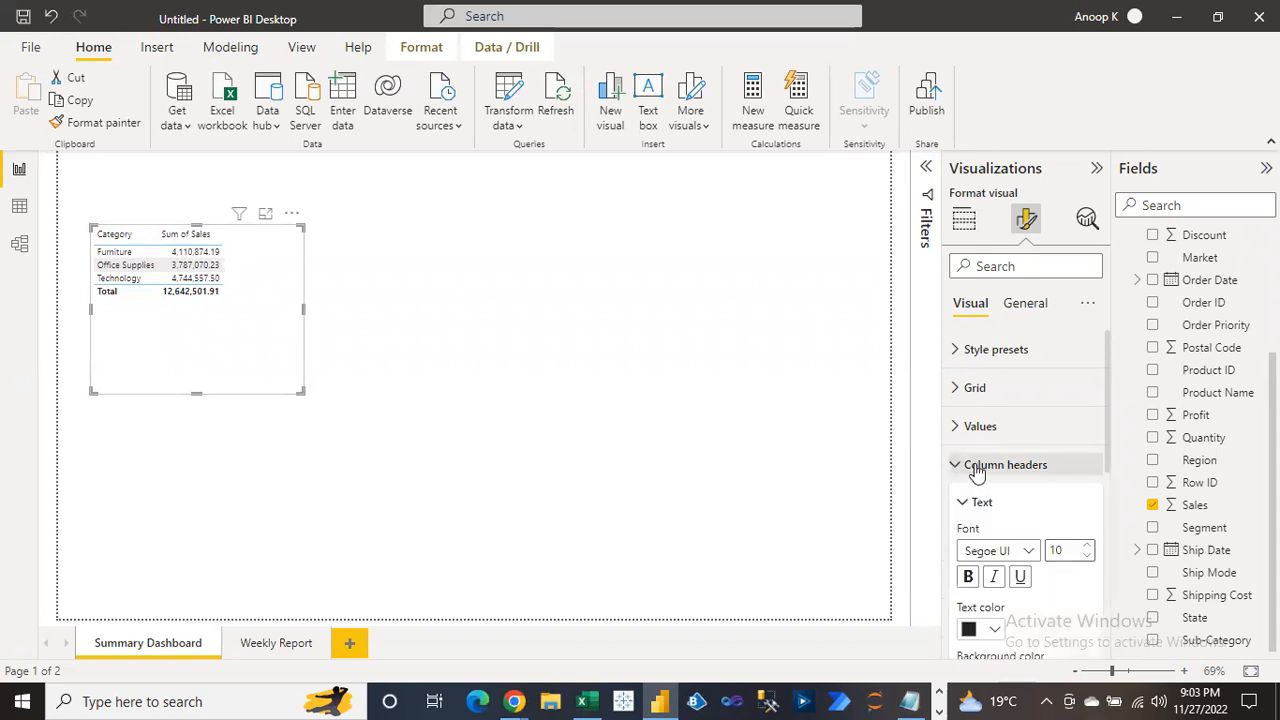
pyautogui.moveTo(1106, 452); pyautogui.dragTo(1106, 503)
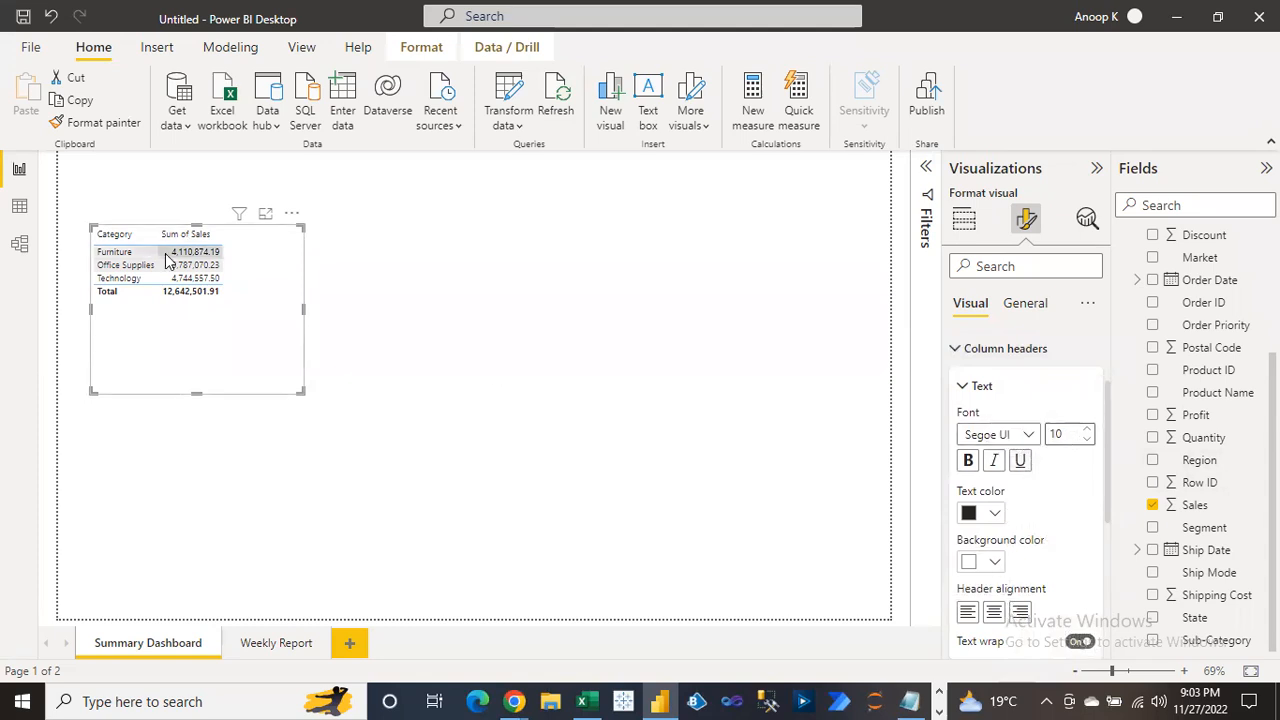
pyautogui.click(1087, 429)
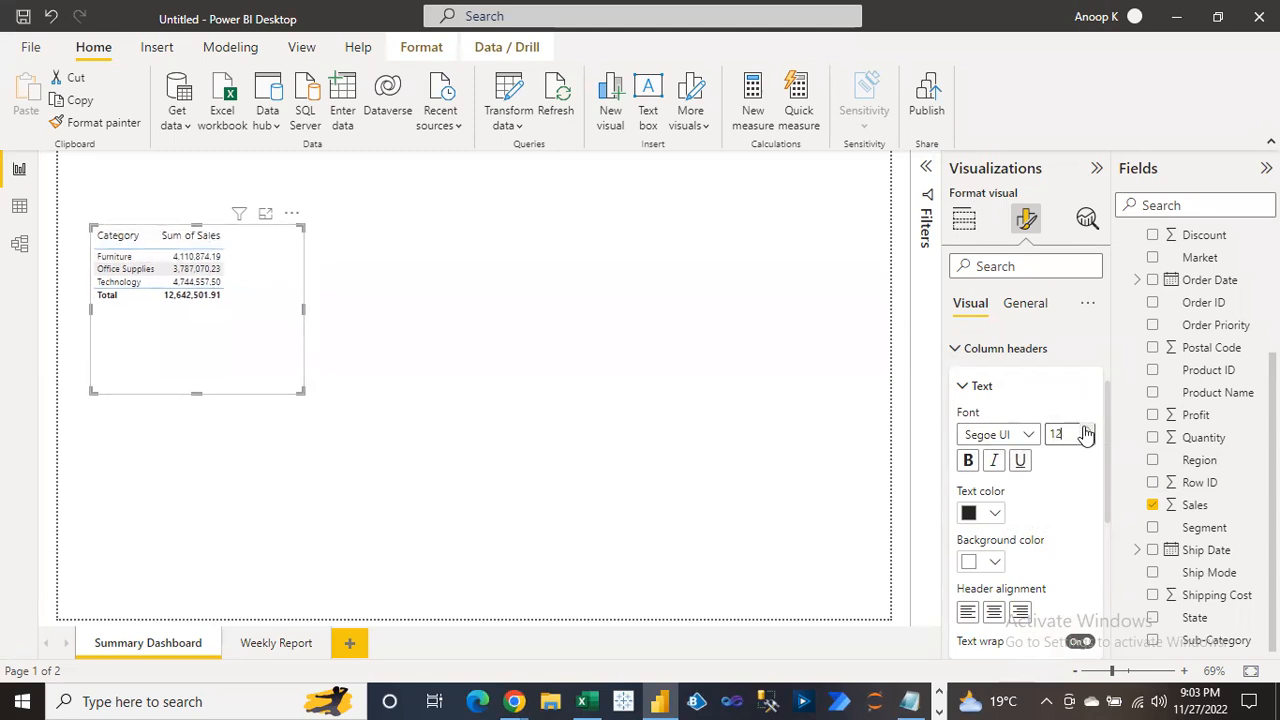
pyautogui.doubleClick(1044, 434)
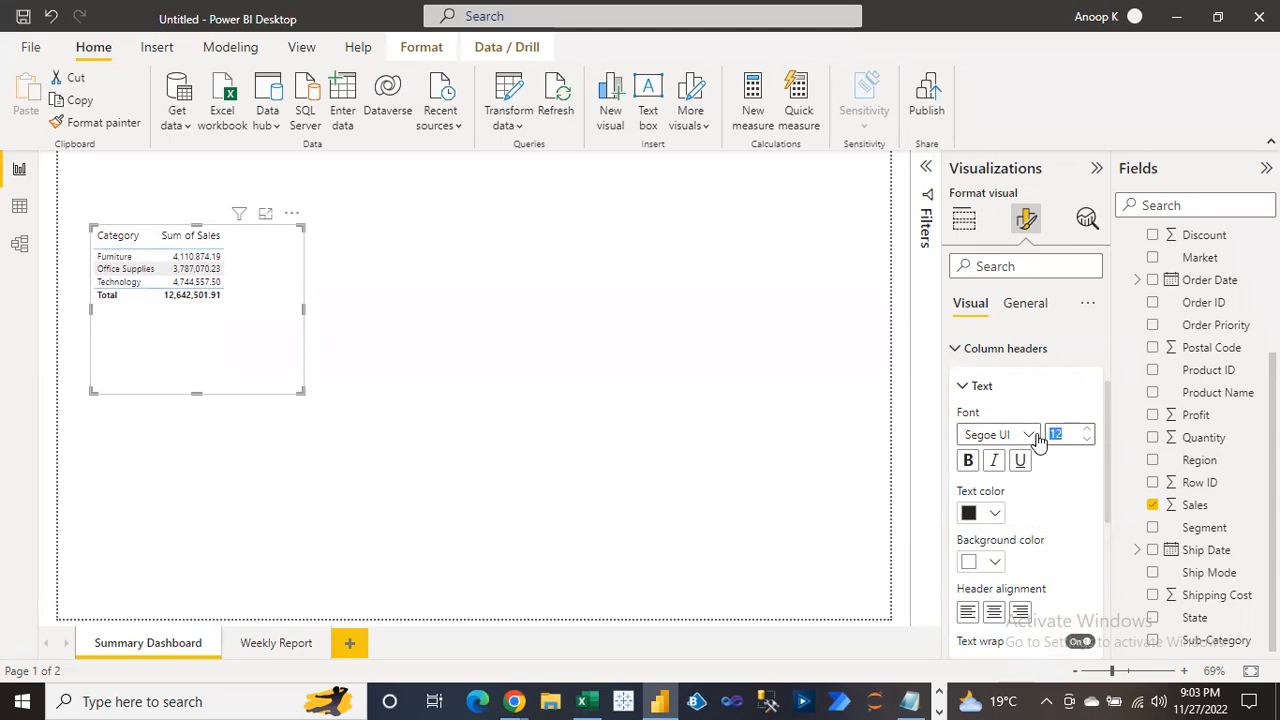
pyautogui.write('15')
pyautogui.press('Return')
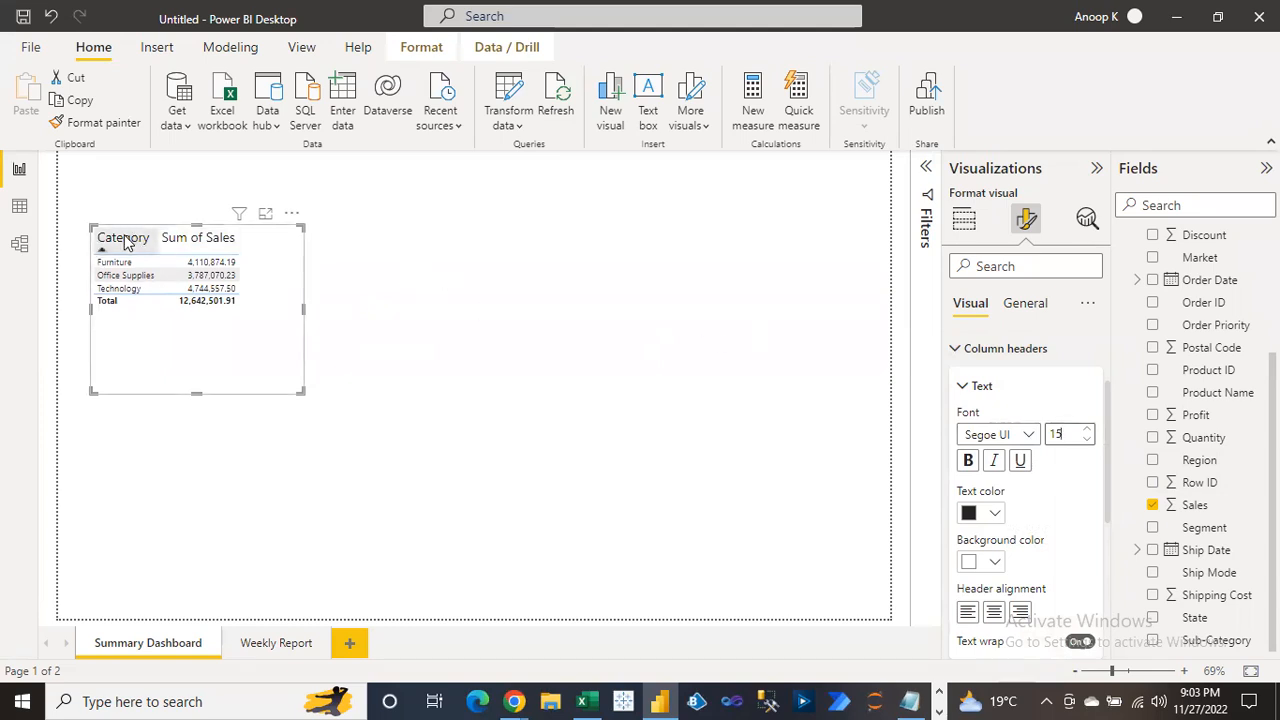
pyautogui.click(1030, 437)
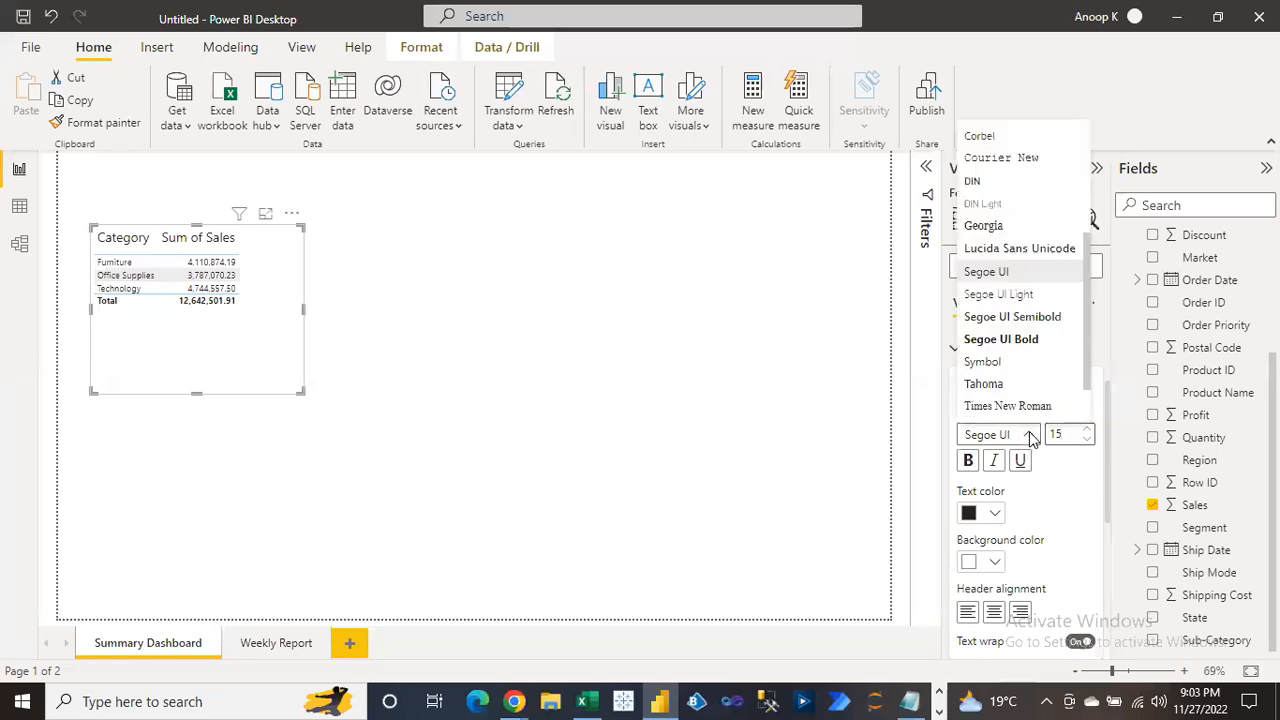
pyautogui.click(1018, 345)
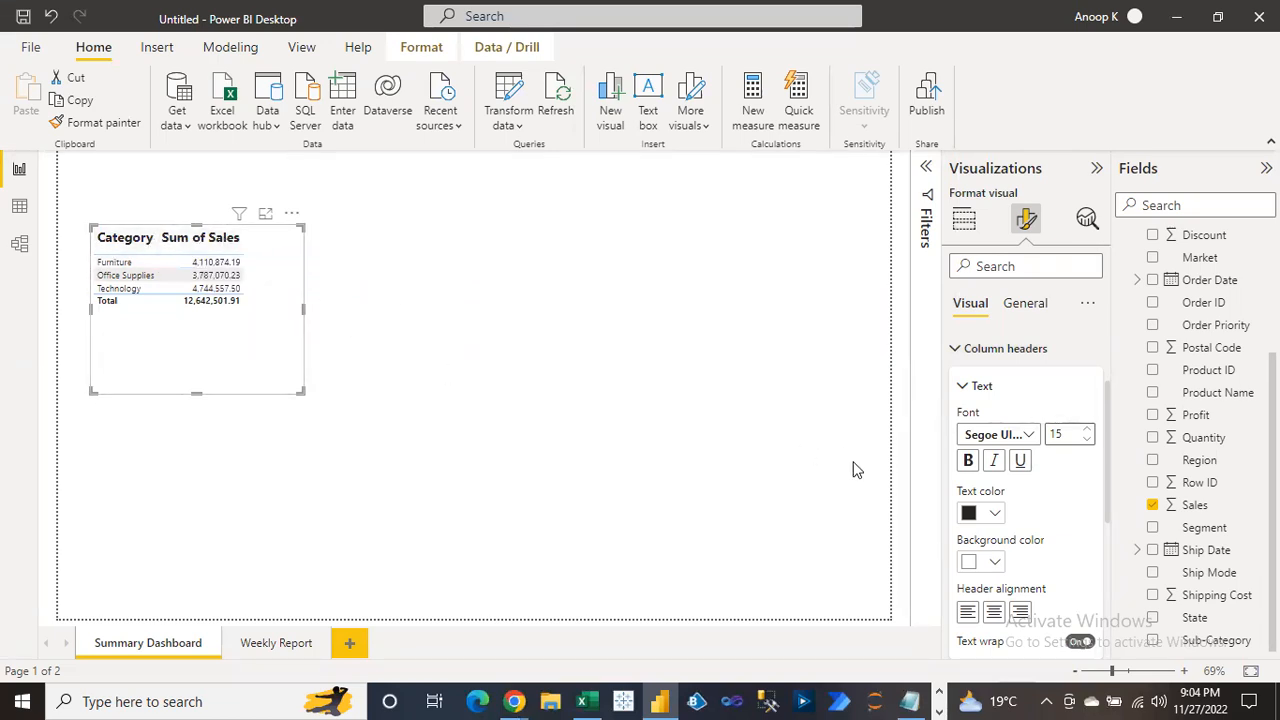
# Give the table's column headers a dark blue background and white text
pyautogui.click(994, 564)
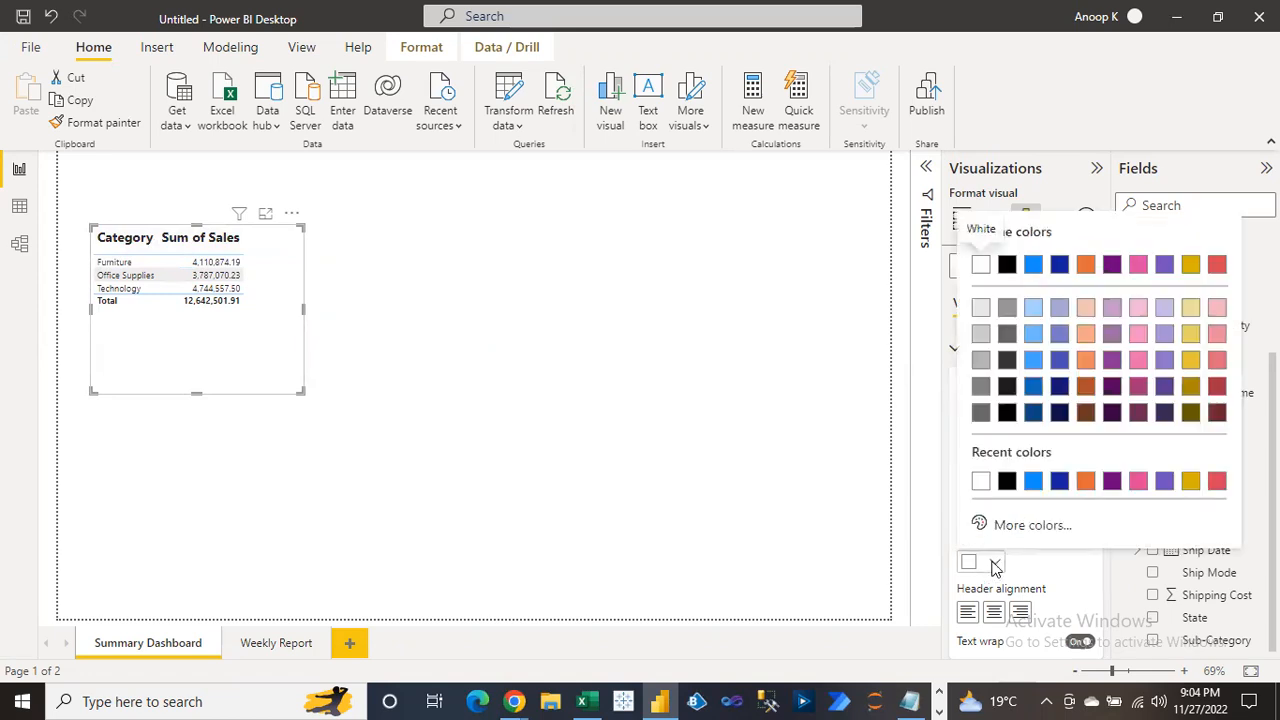
pyautogui.click(1061, 482)
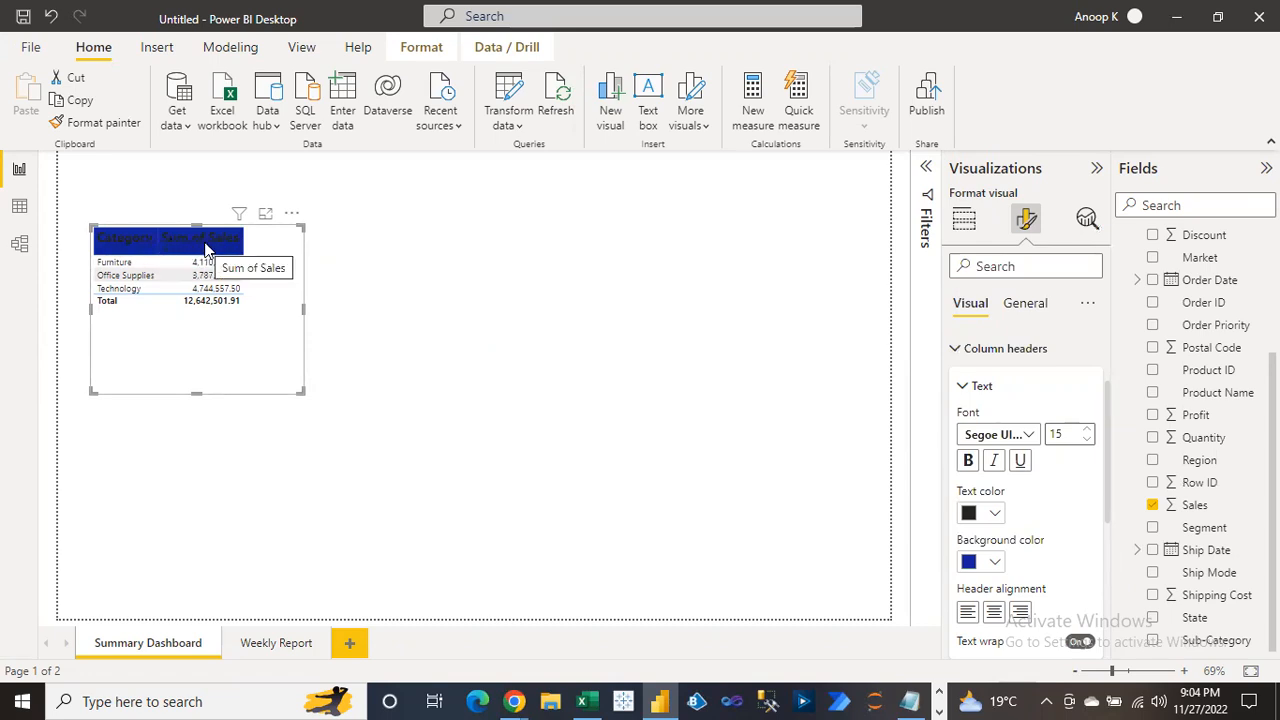
pyautogui.click(993, 514)
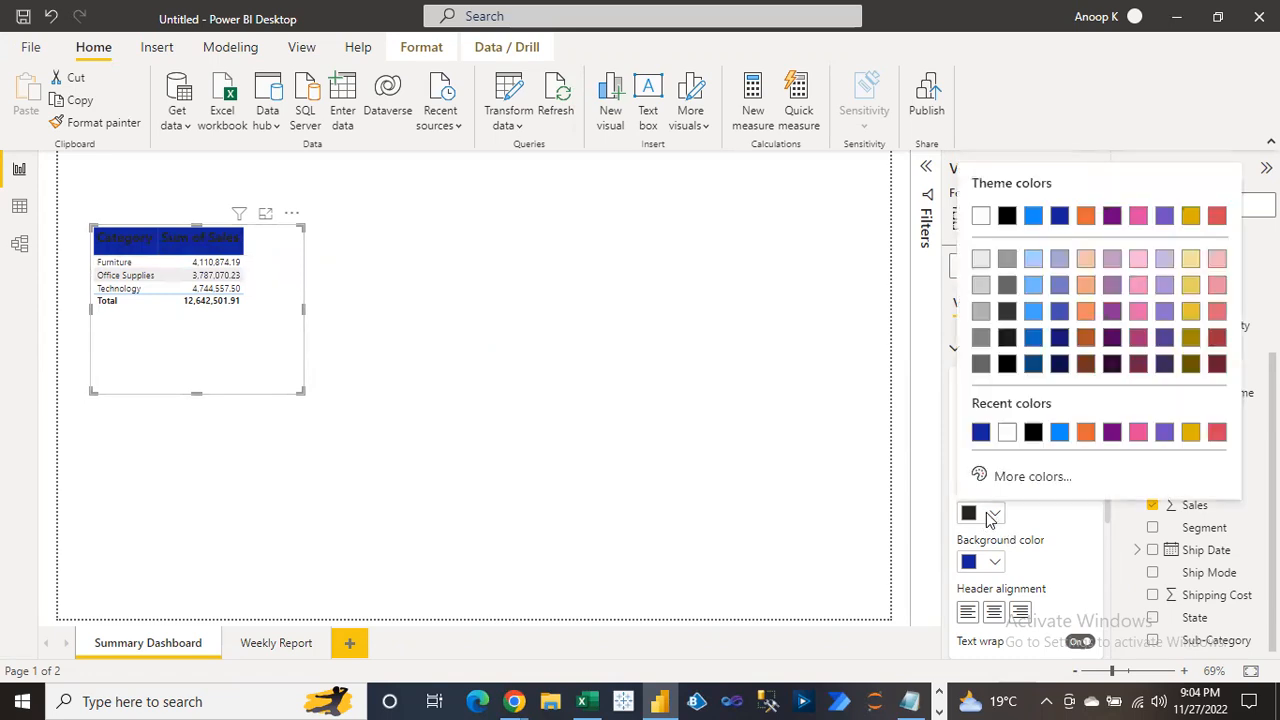
pyautogui.click(1008, 433)
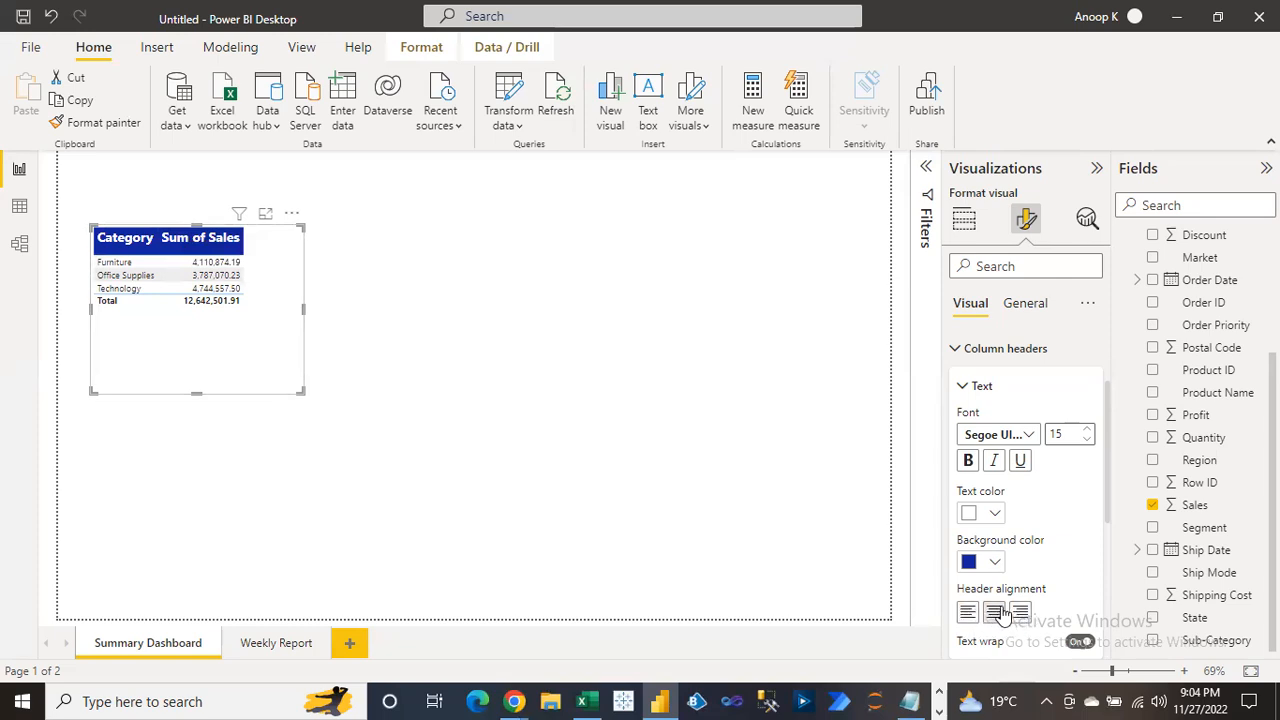
pyautogui.moveTo(1108, 516); pyautogui.dragTo(1108, 561)
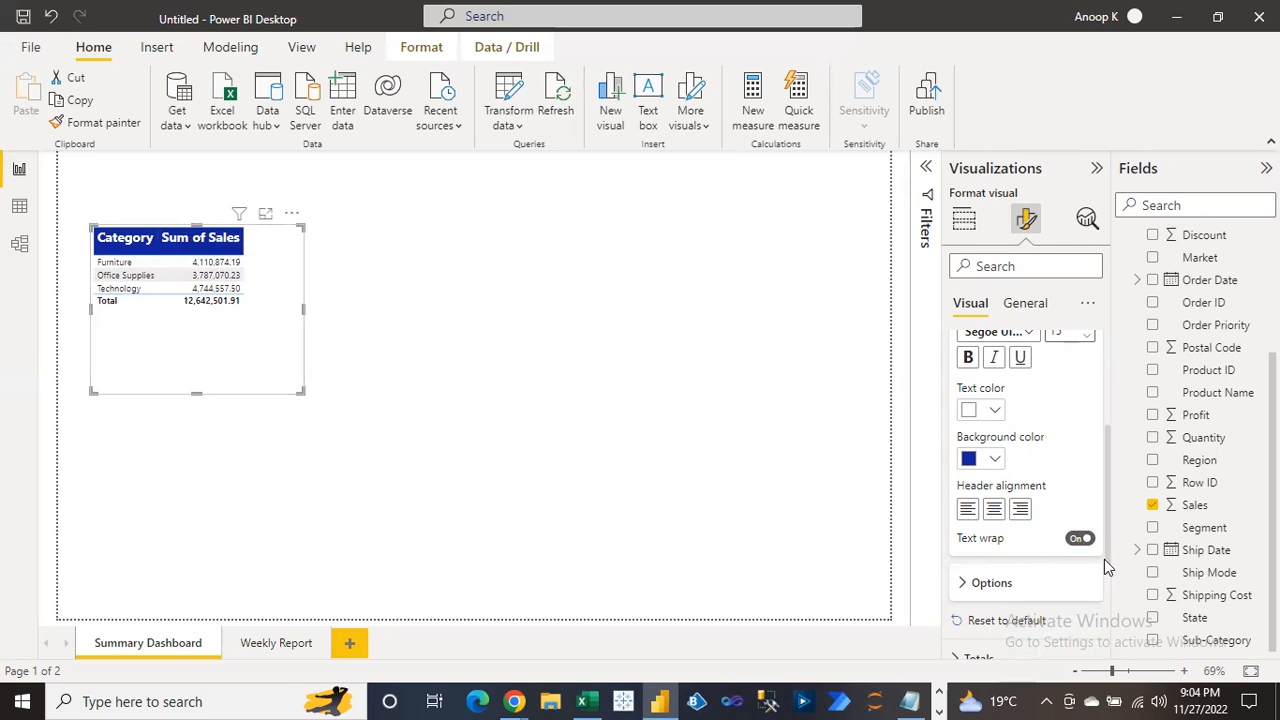
pyautogui.scroll(3, 1104, 521)
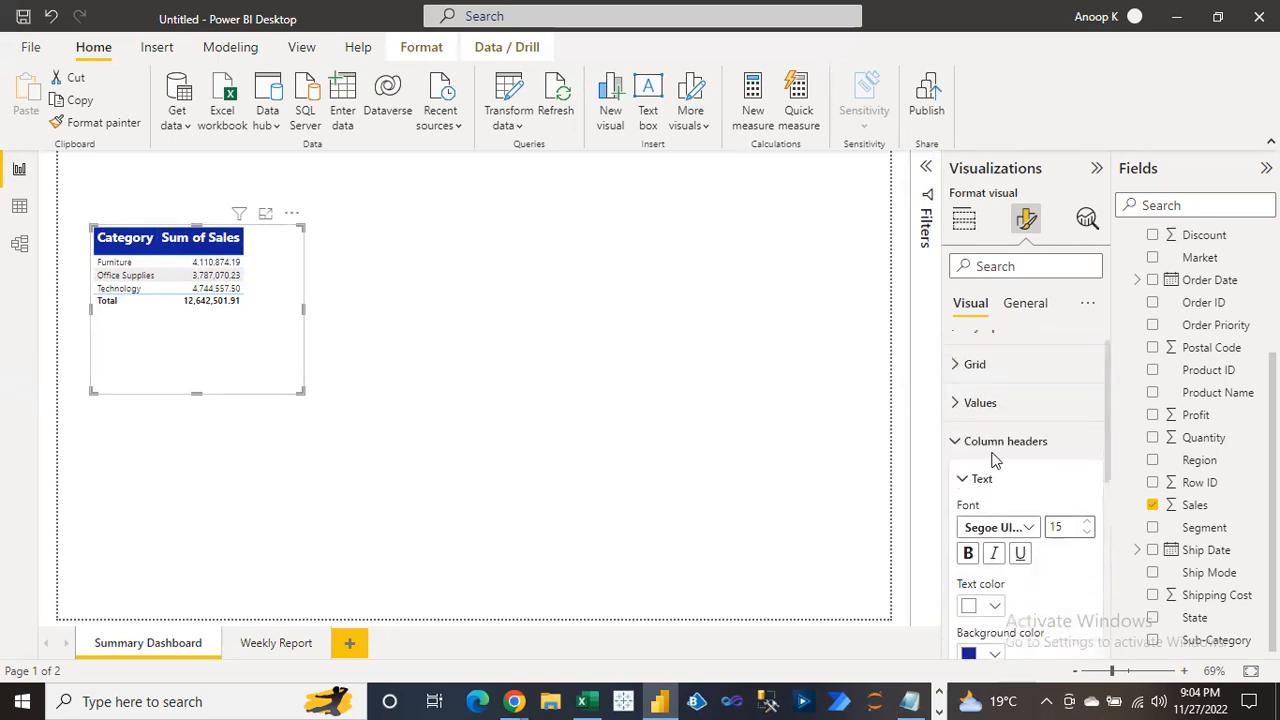
pyautogui.click(956, 444)
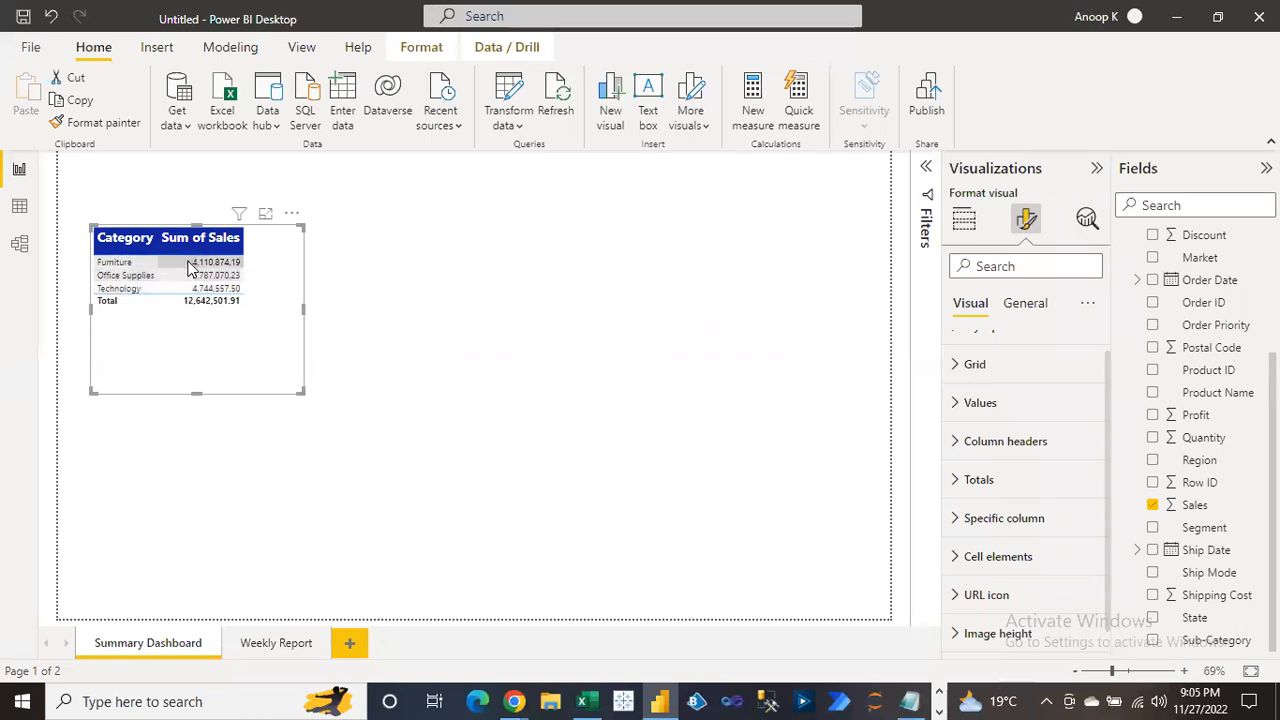
# Set the font size of the table's values to 15
pyautogui.click(953, 404)
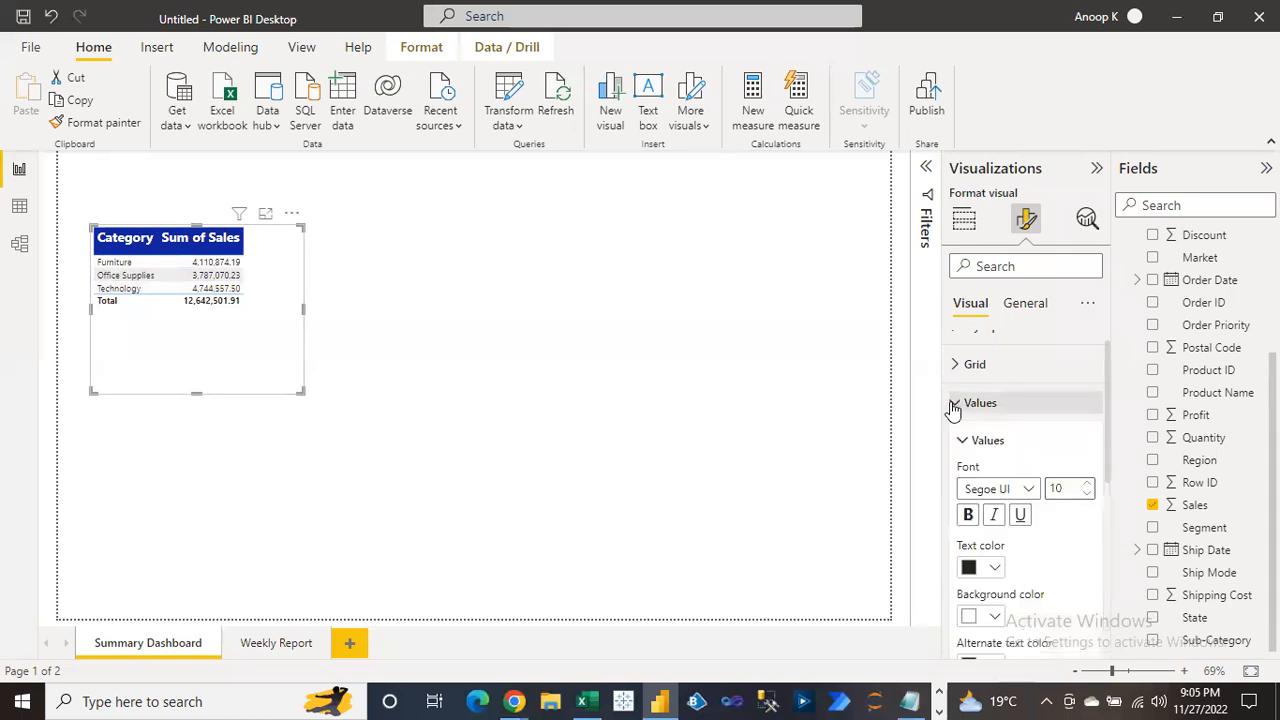
pyautogui.click(1073, 488)
pyautogui.write('15')
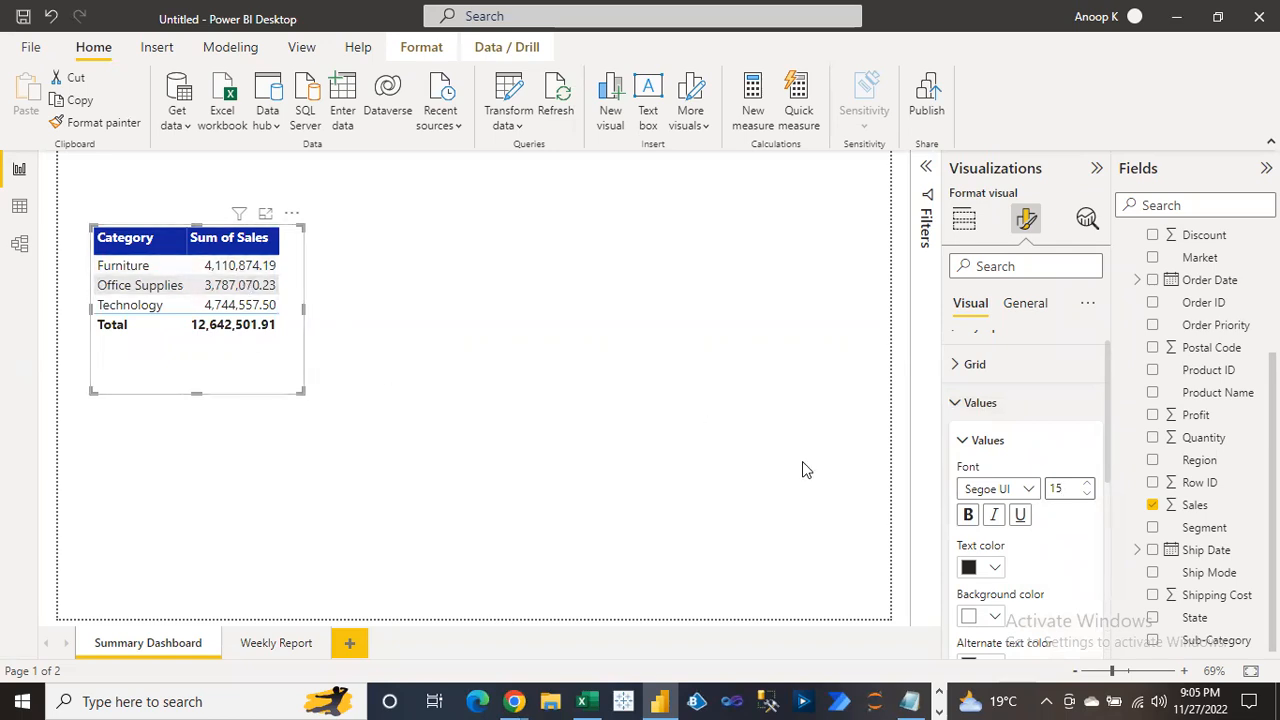
# Try bold formatting on the table's values
pyautogui.moveTo(1106, 416); pyautogui.dragTo(1102, 474)
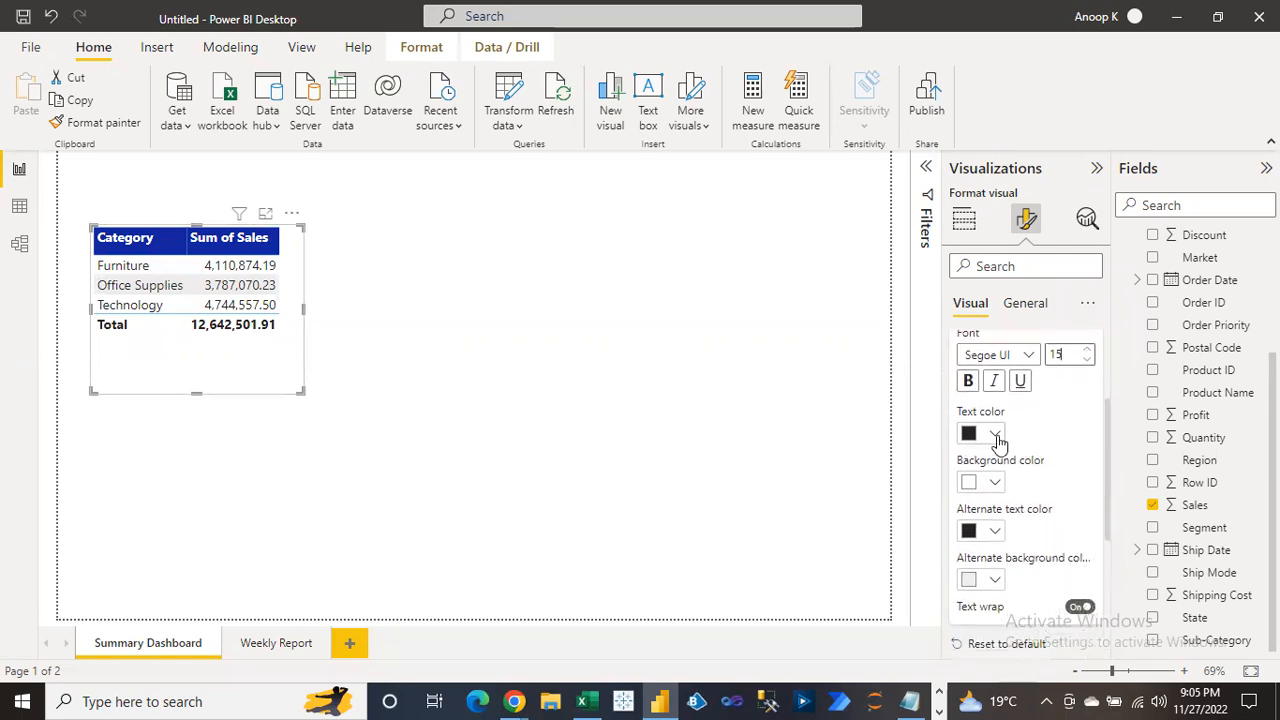
pyautogui.click(969, 383)
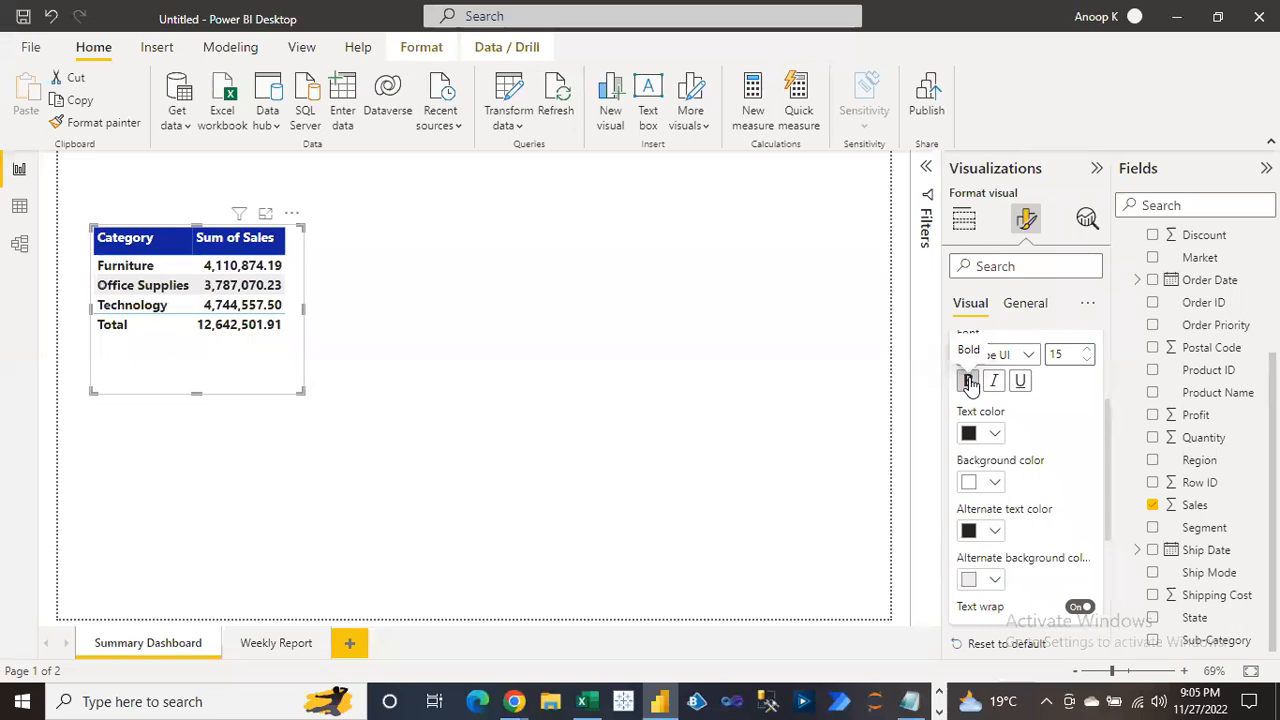
pyautogui.click(969, 383)
pyautogui.click(969, 383)
pyautogui.click(969, 383)
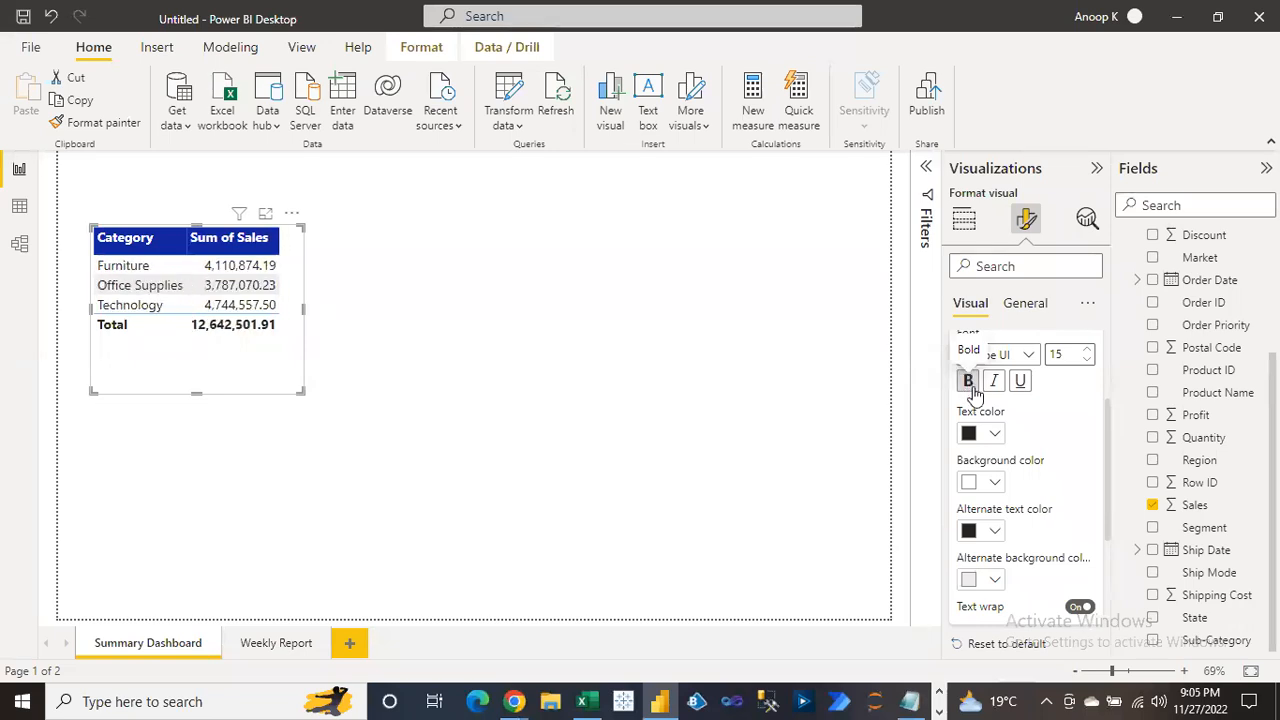
pyautogui.click(996, 440)
pyautogui.click(996, 440)
pyautogui.click(996, 487)
pyautogui.click(996, 487)
pyautogui.click(995, 535)
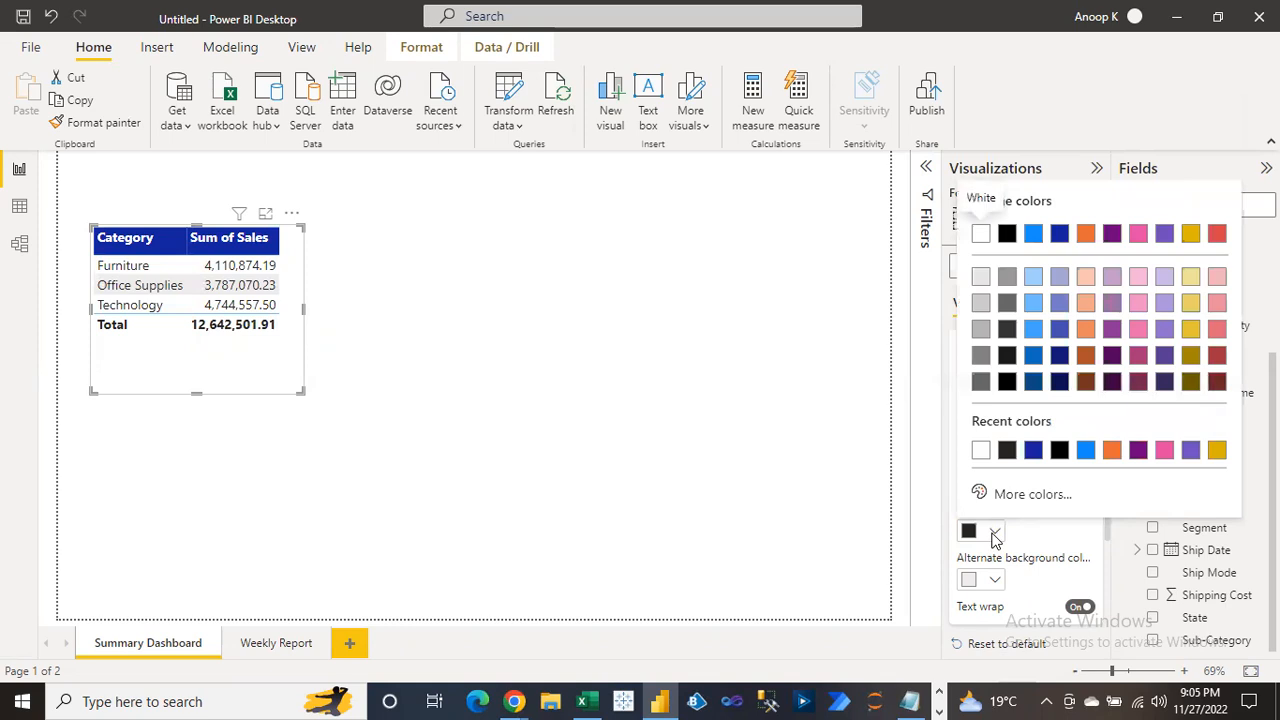
pyautogui.click(995, 537)
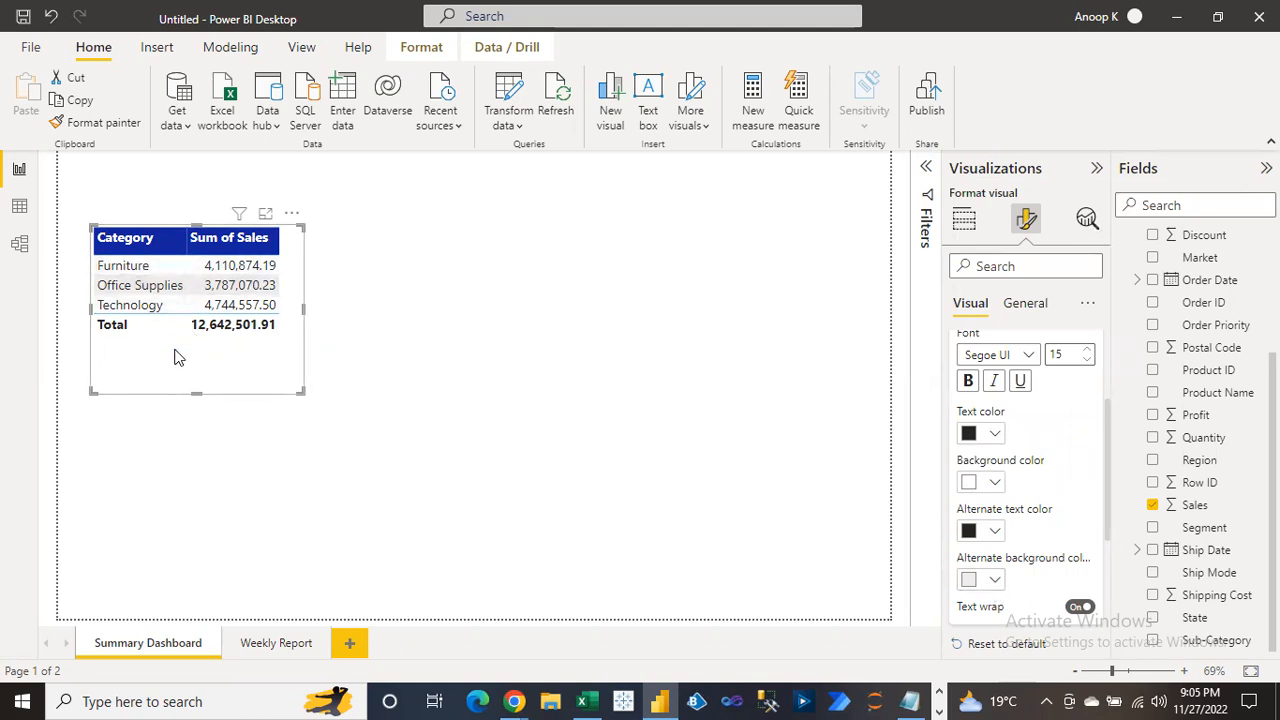
# Try orange as the alternate background color of the table's values, and settle on light grey
pyautogui.click(994, 582)
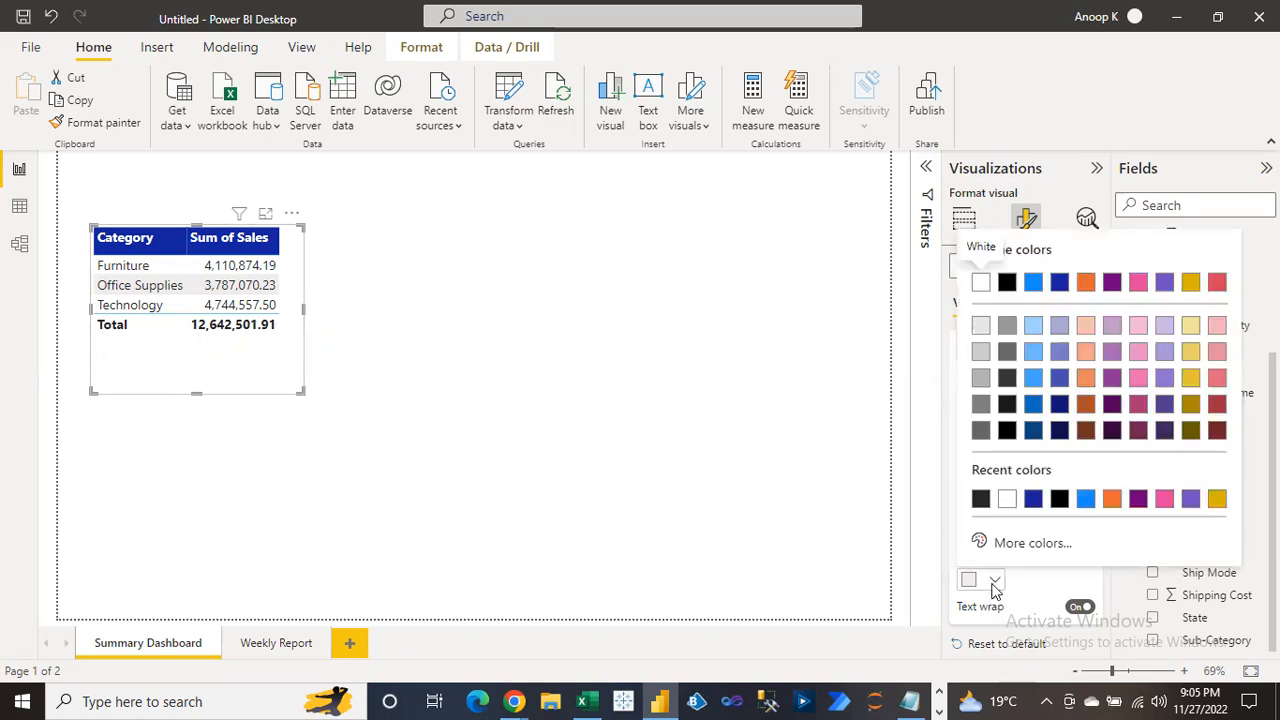
pyautogui.click(1113, 500)
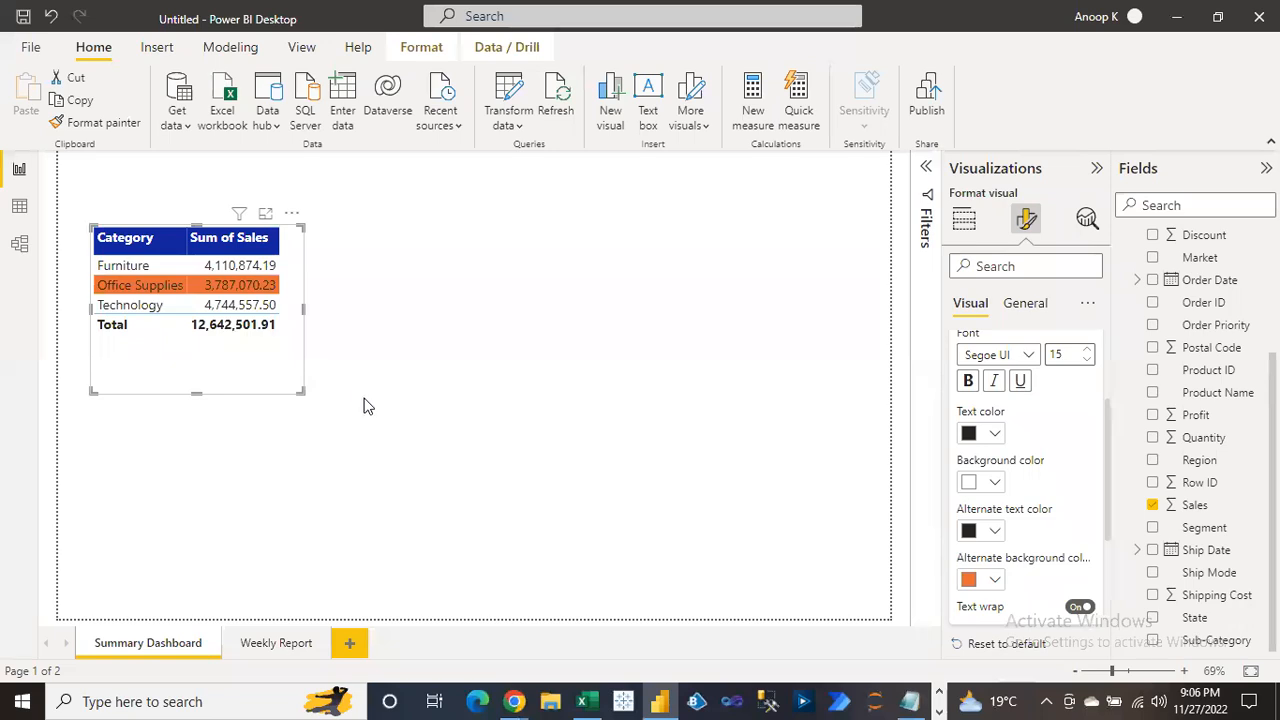
pyautogui.click(995, 580)
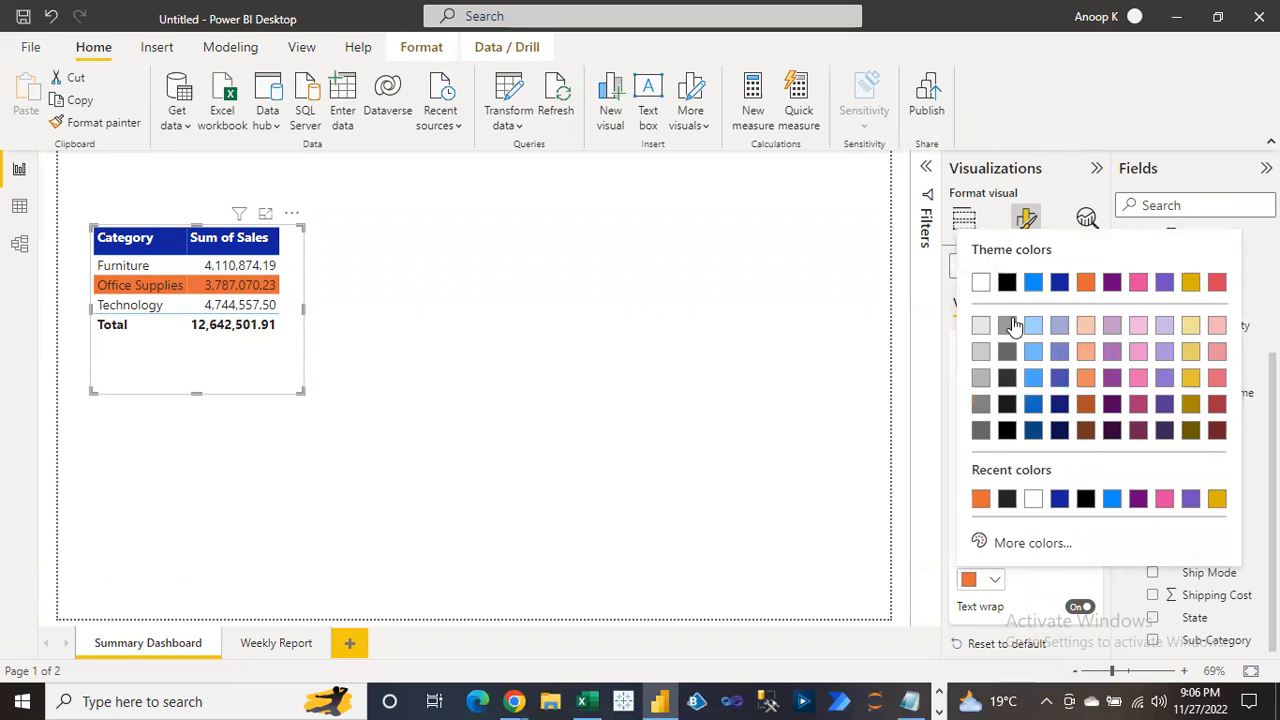
pyautogui.click(981, 327)
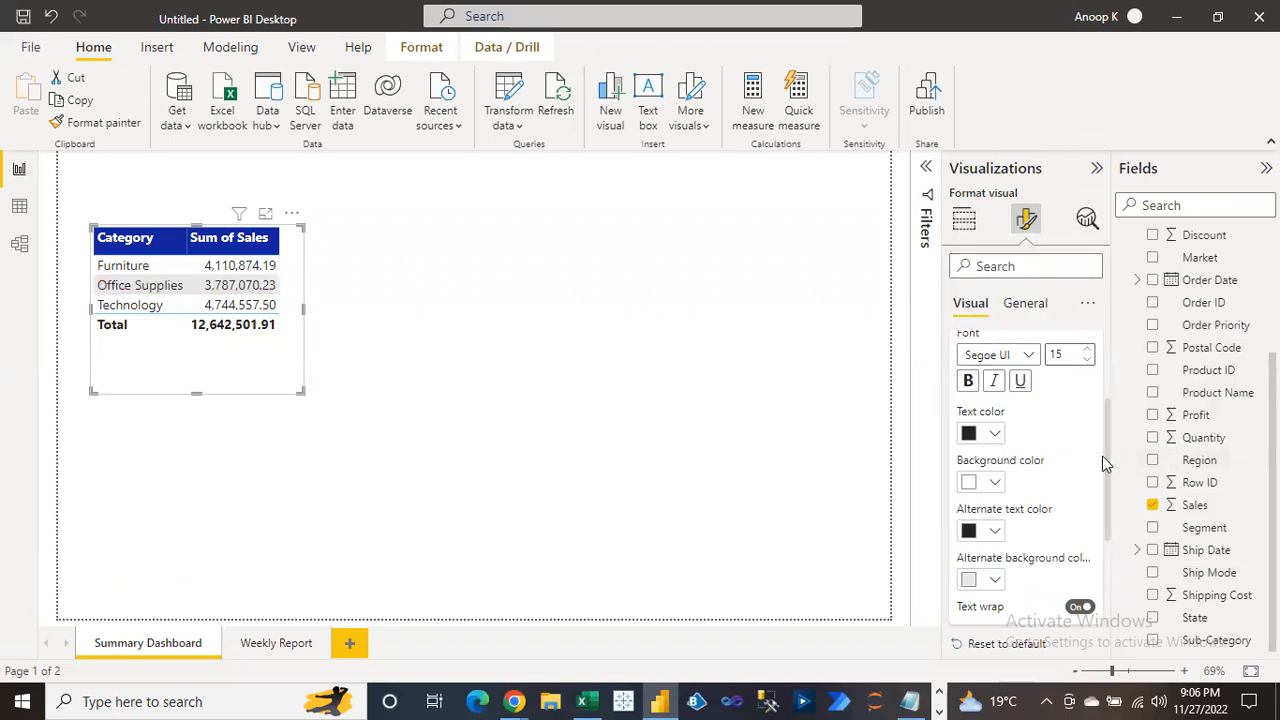
pyautogui.scroll(-2, 1104, 463)
pyautogui.scroll(5, 1098, 416)
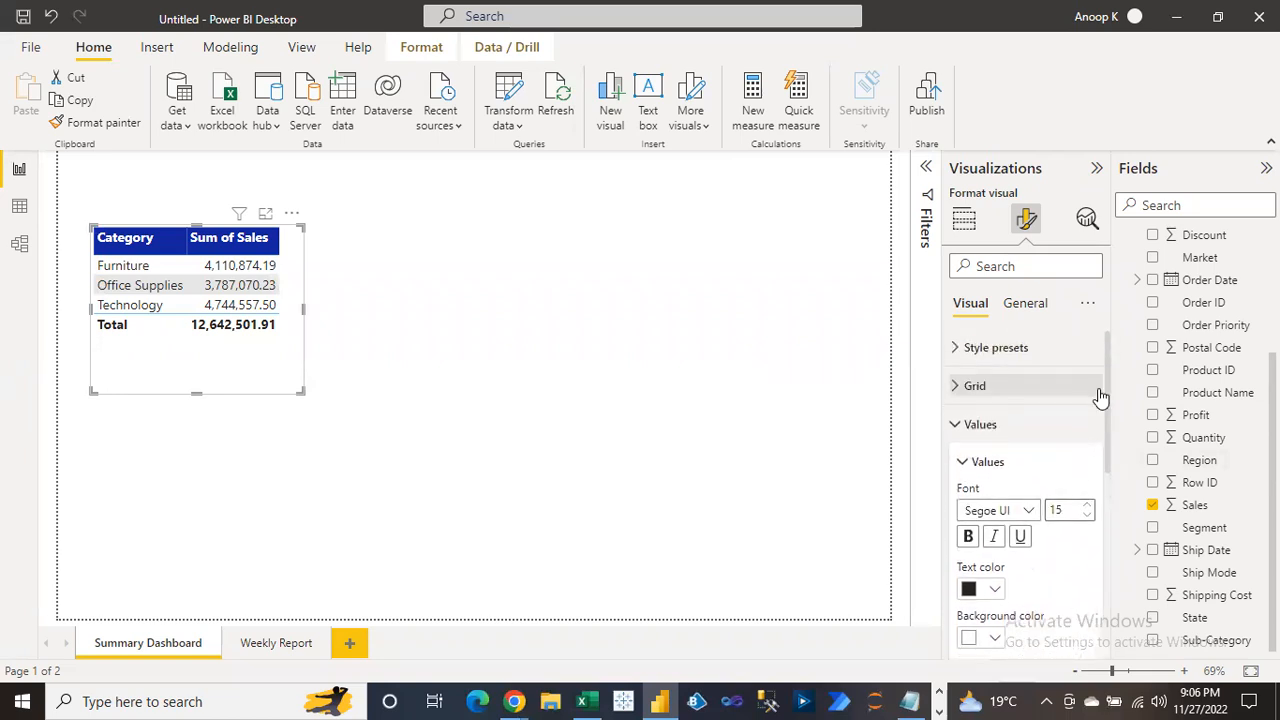
pyautogui.click(957, 427)
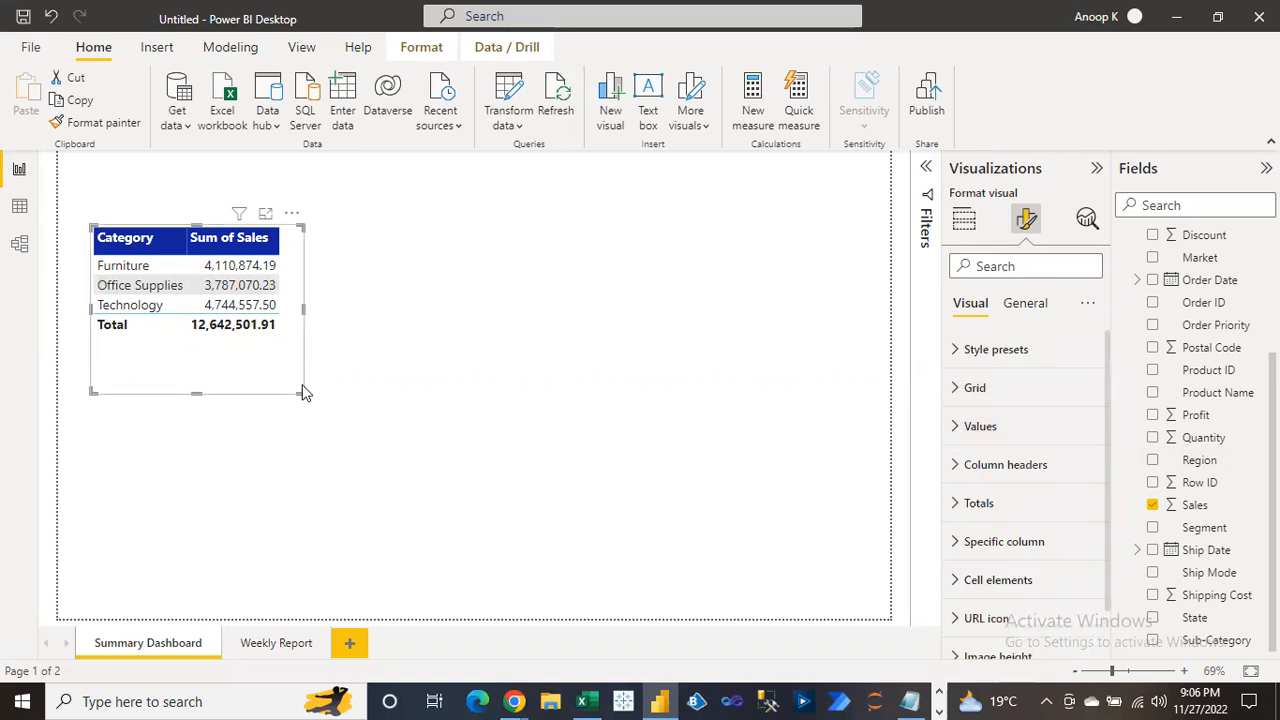
# Shrink the table's frame to fit its rows and turn on its title with the text "Category Wise Sales"
pyautogui.moveTo(300, 376); pyautogui.dragTo(294, 346)
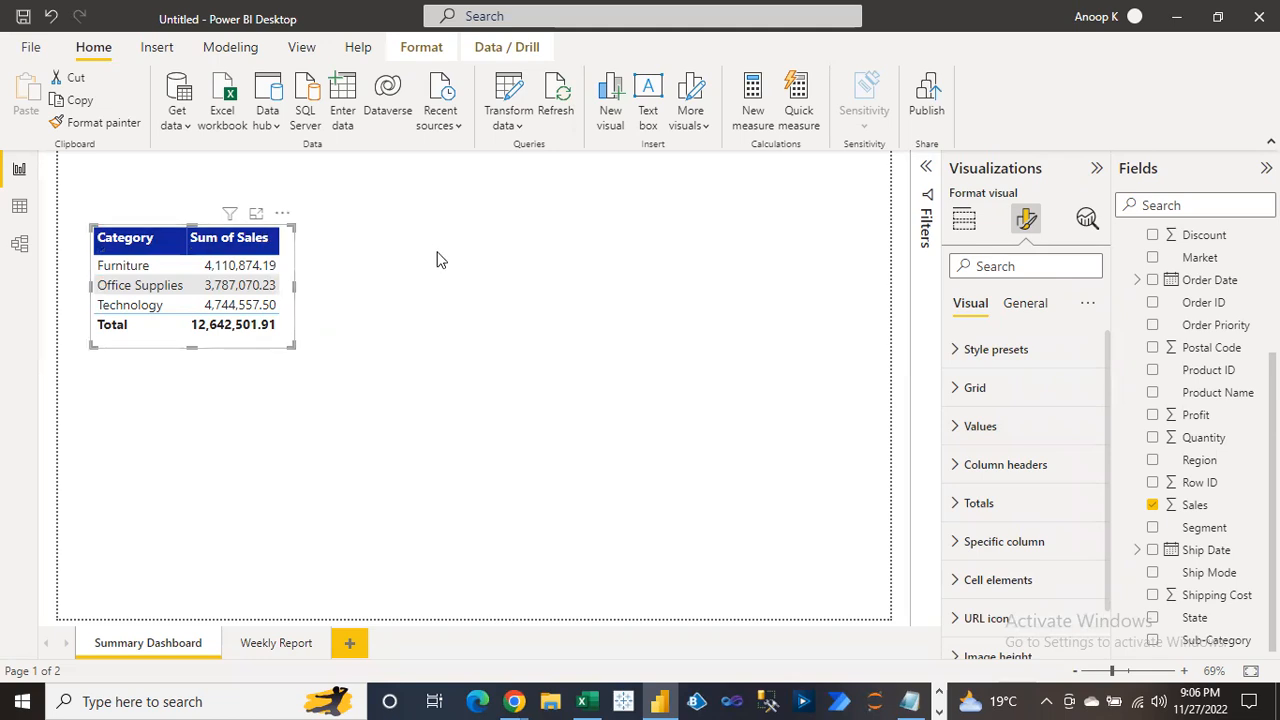
pyautogui.click(1029, 312)
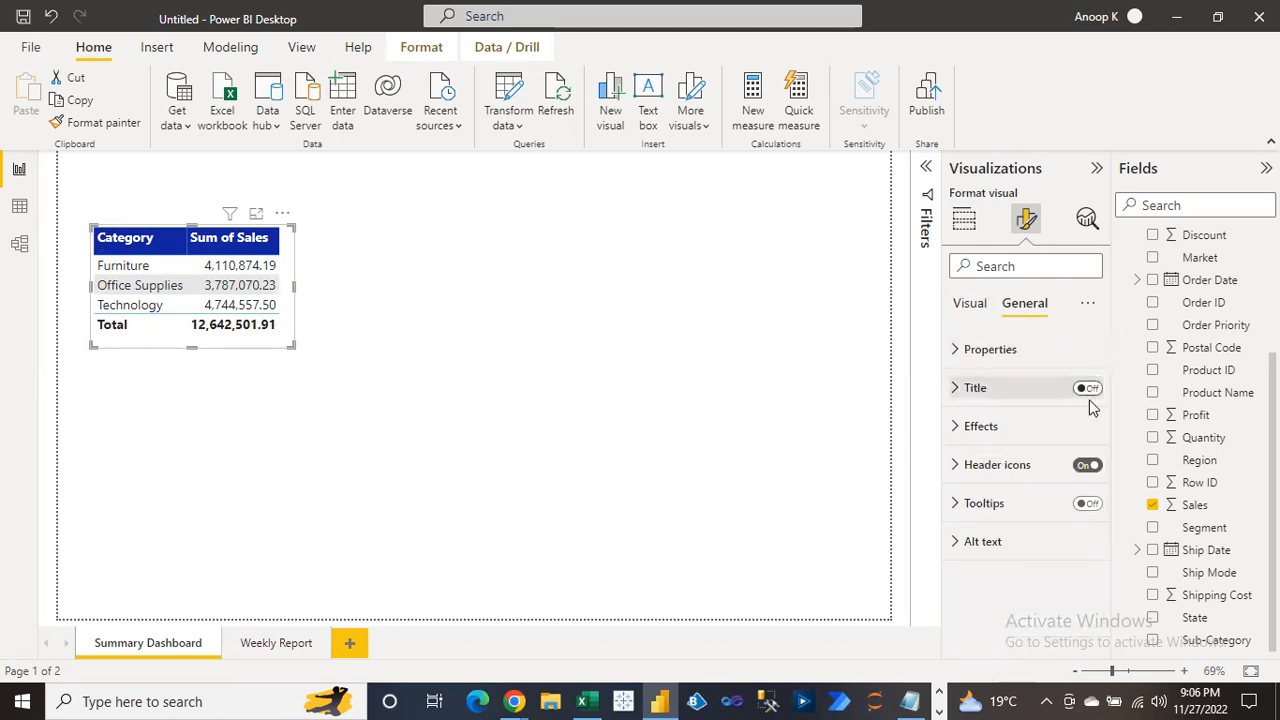
pyautogui.click(955, 390)
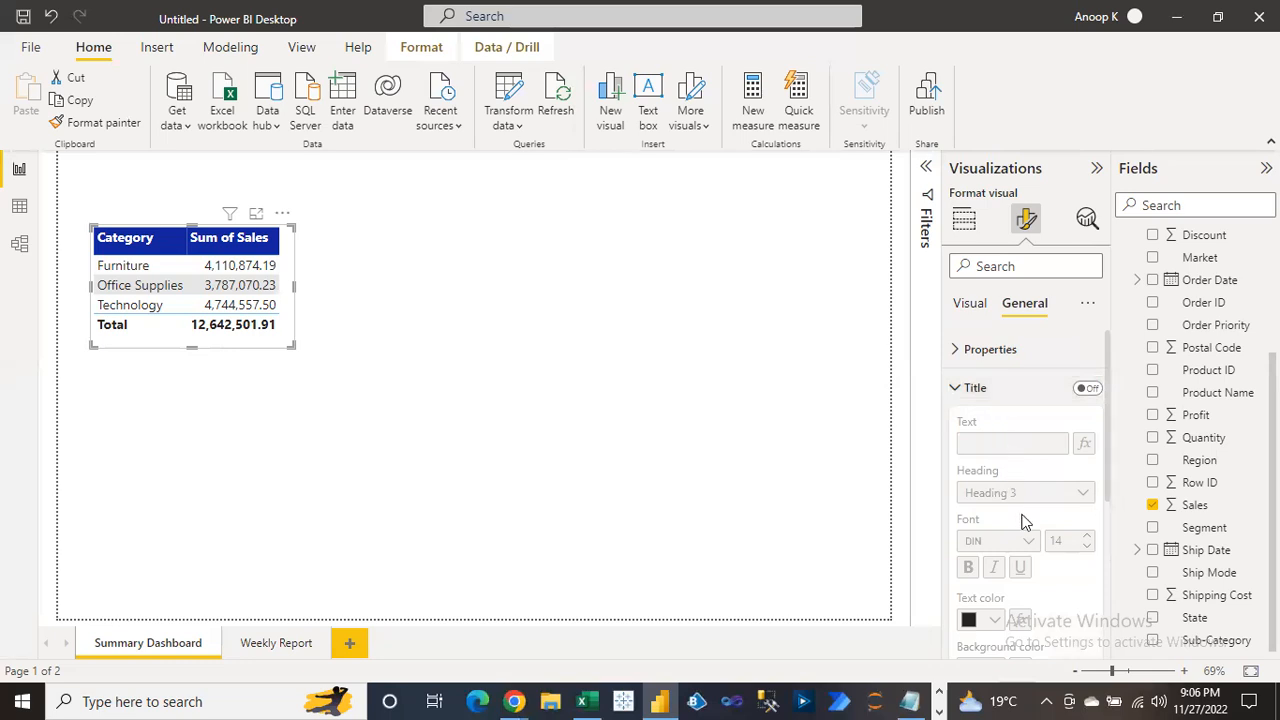
pyautogui.click(1093, 390)
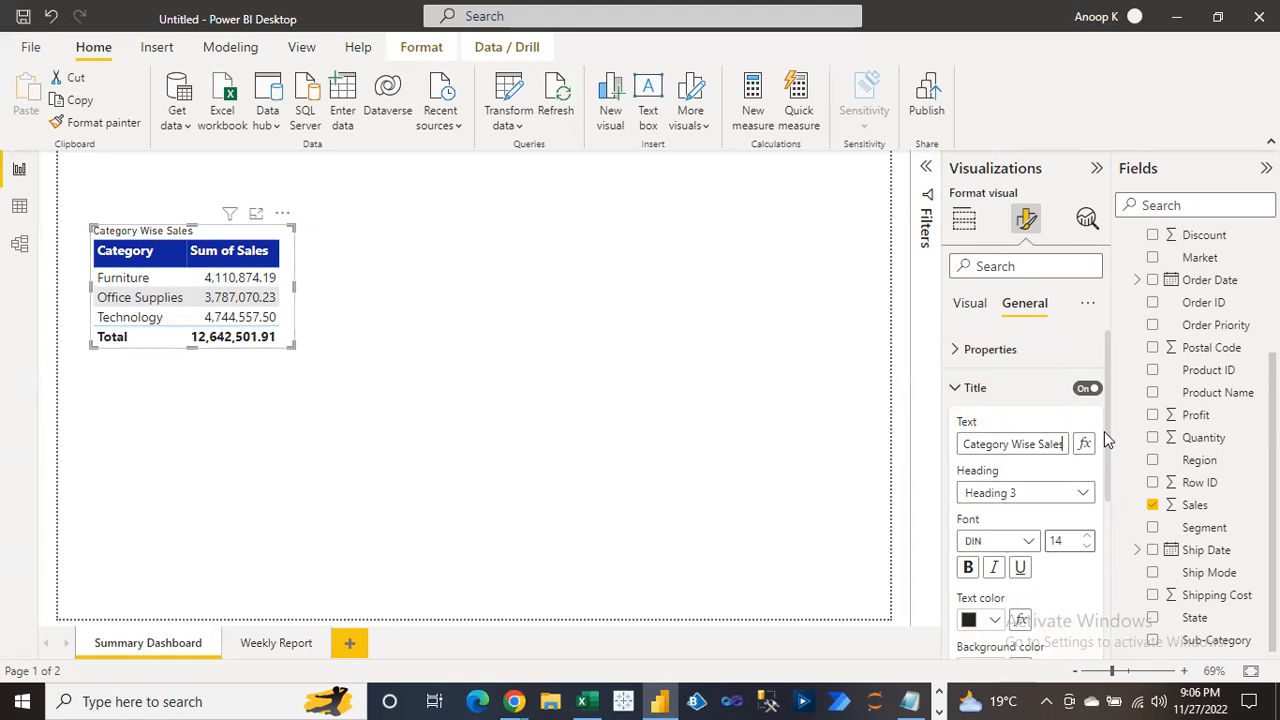
# Set the table title's font to Segoe UI Bold at size 20 and enlarge the table's frame to fit all rows
pyautogui.moveTo(1106, 431); pyautogui.dragTo(1104, 482)
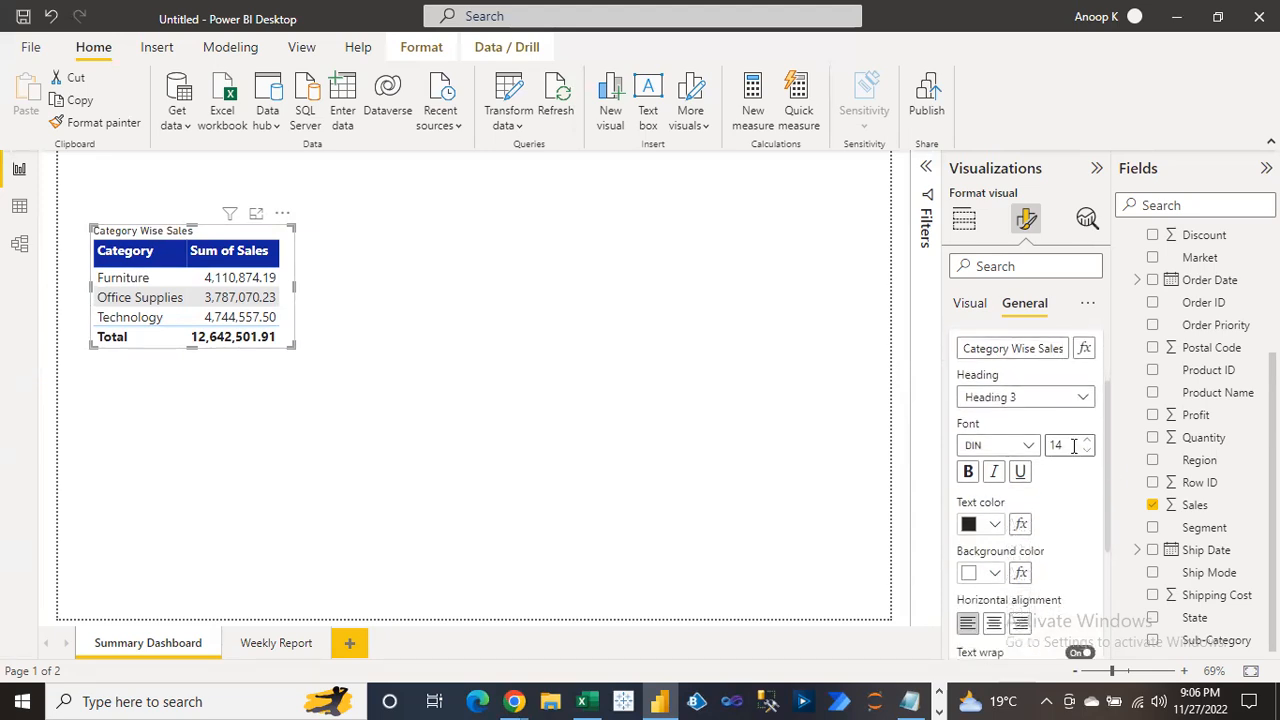
pyautogui.click(1030, 445)
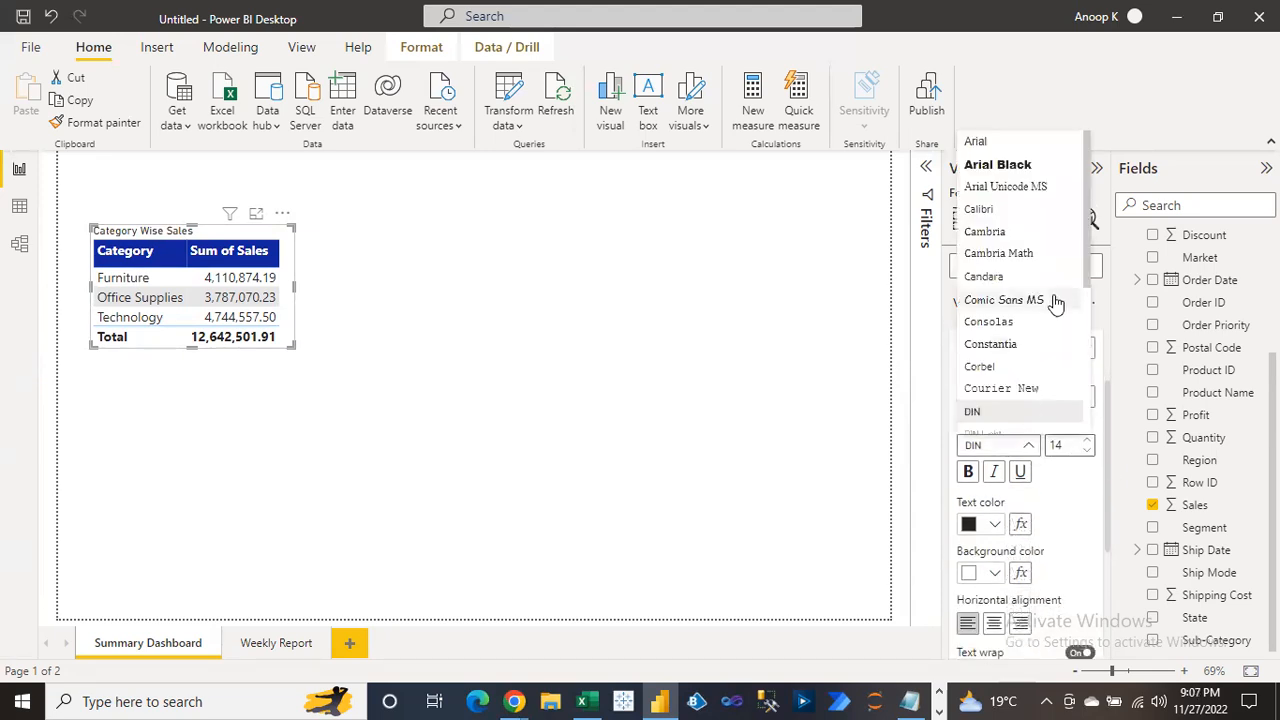
pyautogui.scroll(-4, 1076, 349)
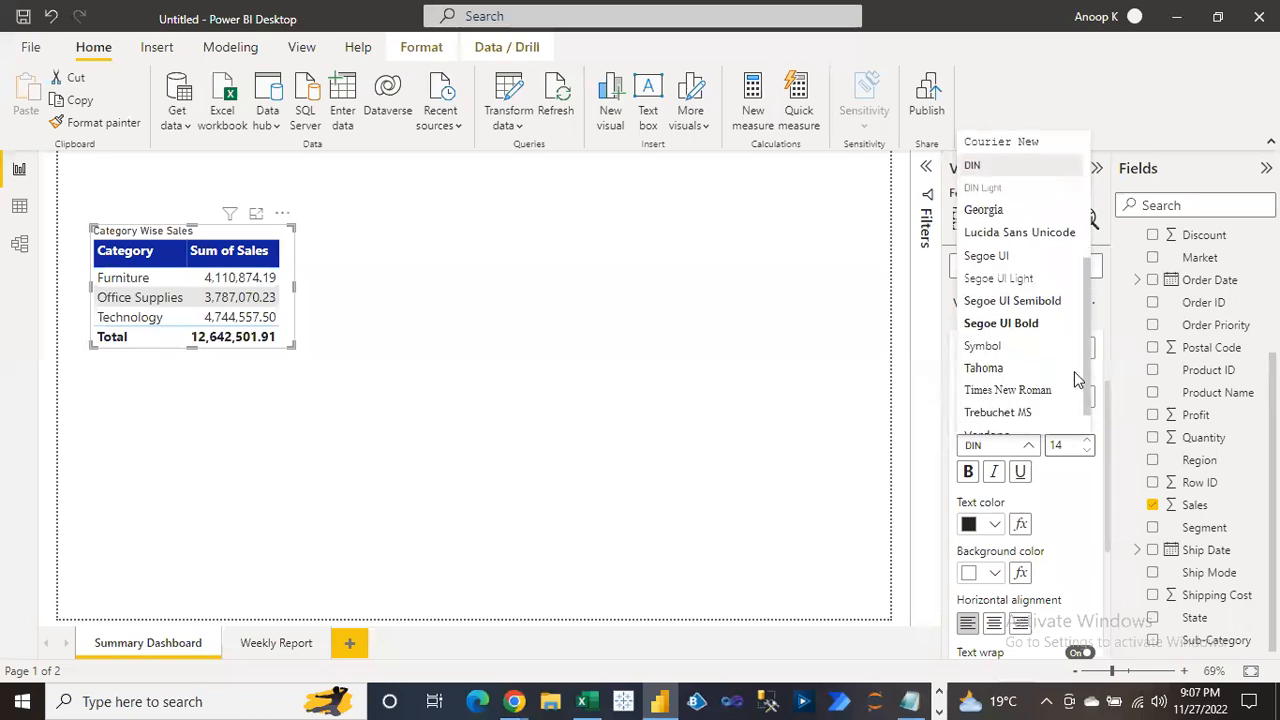
pyautogui.click(1022, 317)
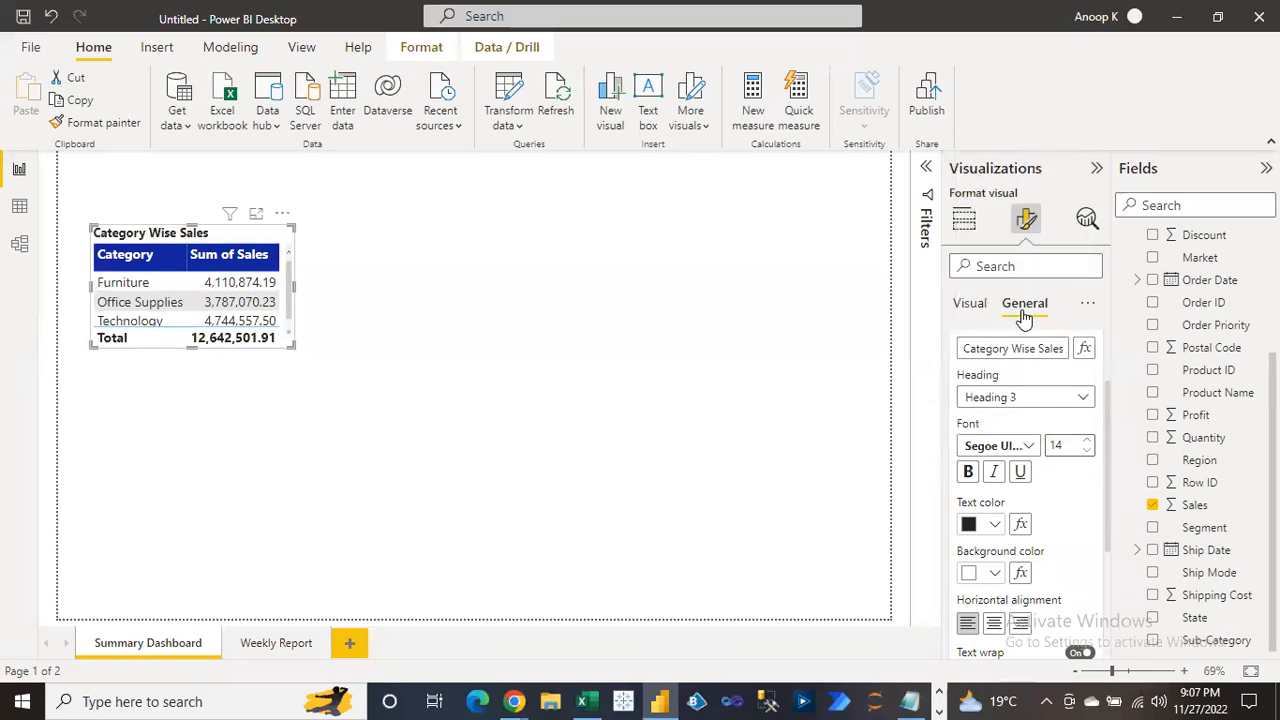
pyautogui.doubleClick(1062, 444)
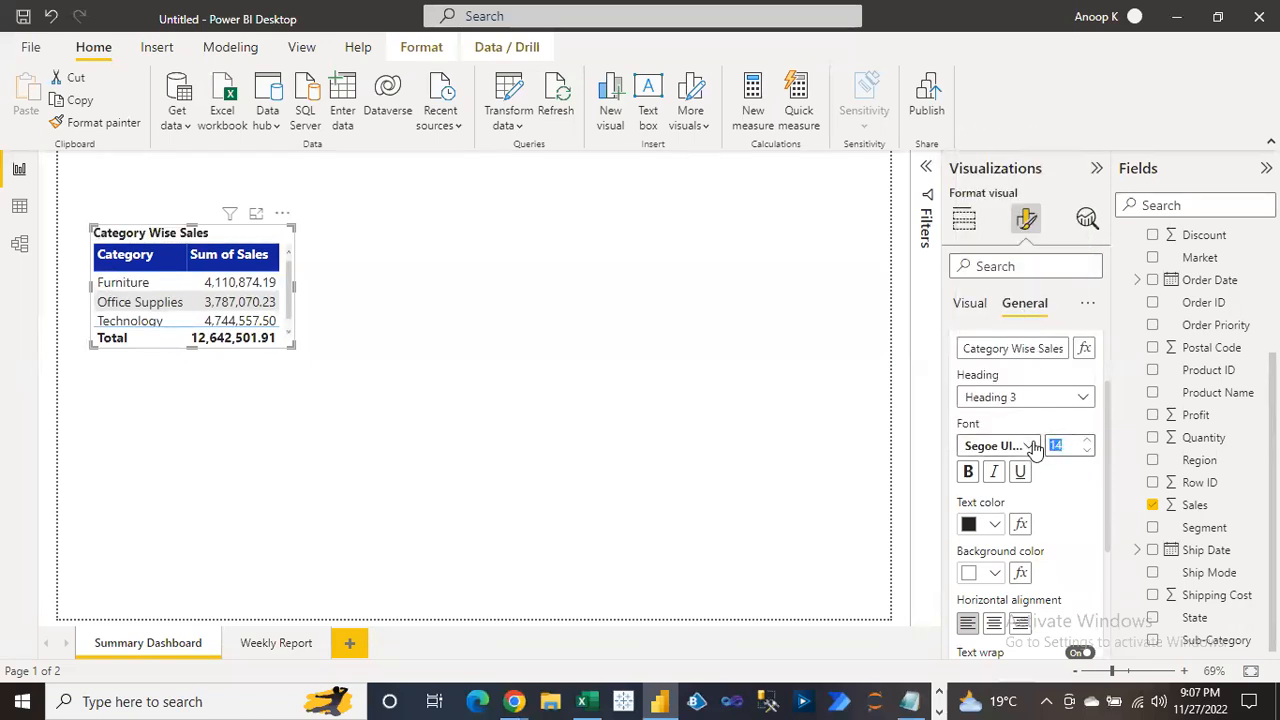
pyautogui.write('20')
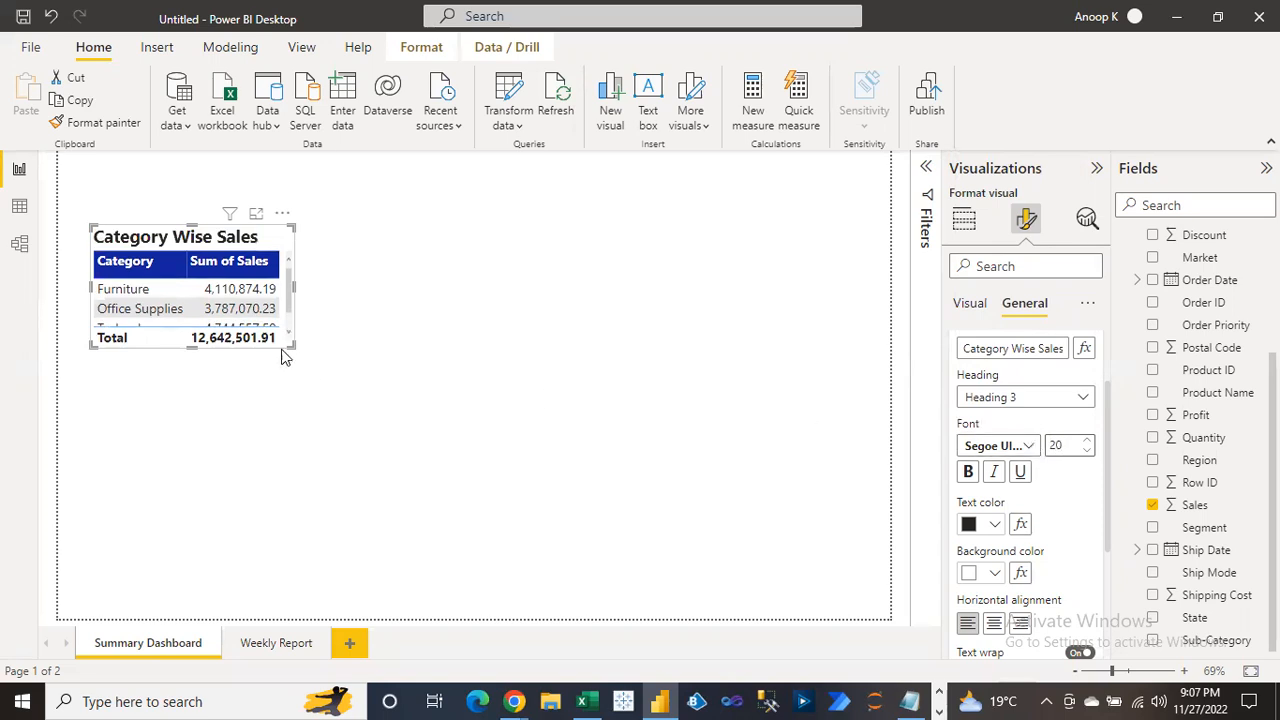
pyautogui.moveTo(293, 346)
pyautogui.mouseDown()
pyautogui.moveTo(313, 370)
pyautogui.moveTo(294, 370)
pyautogui.mouseUp()
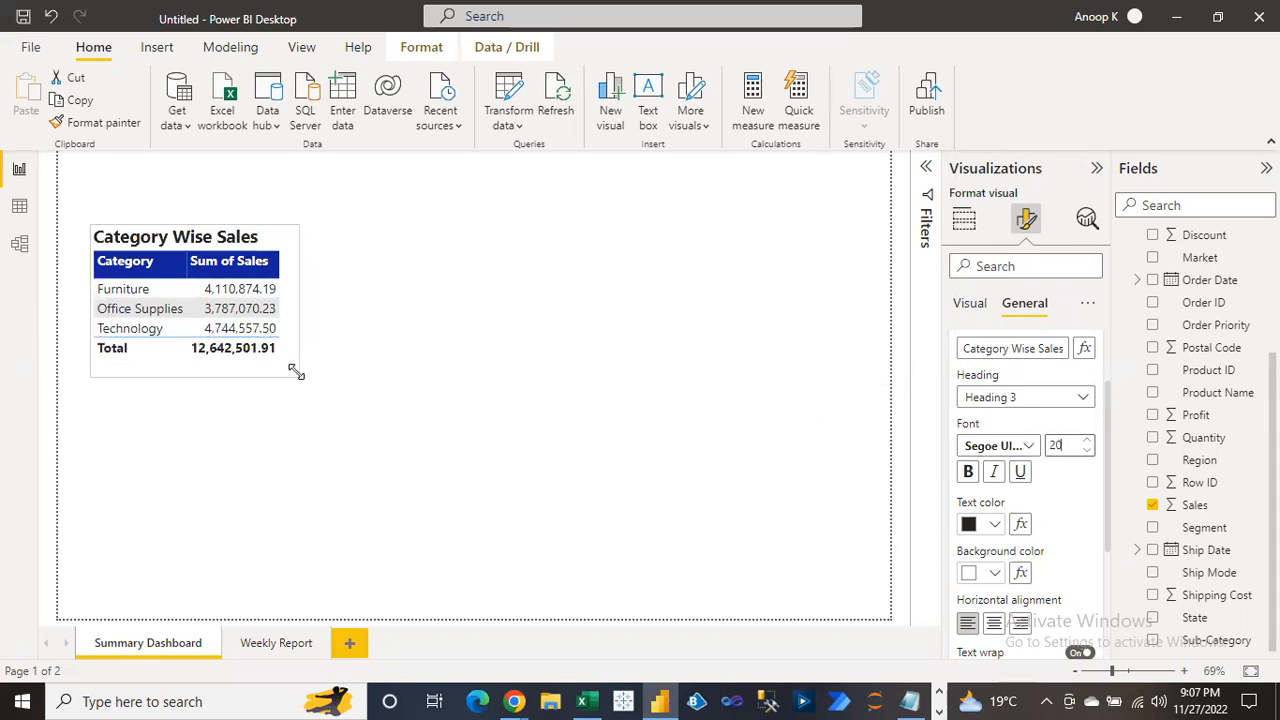
# Give the table's title a light gold background color
pyautogui.click(994, 574)
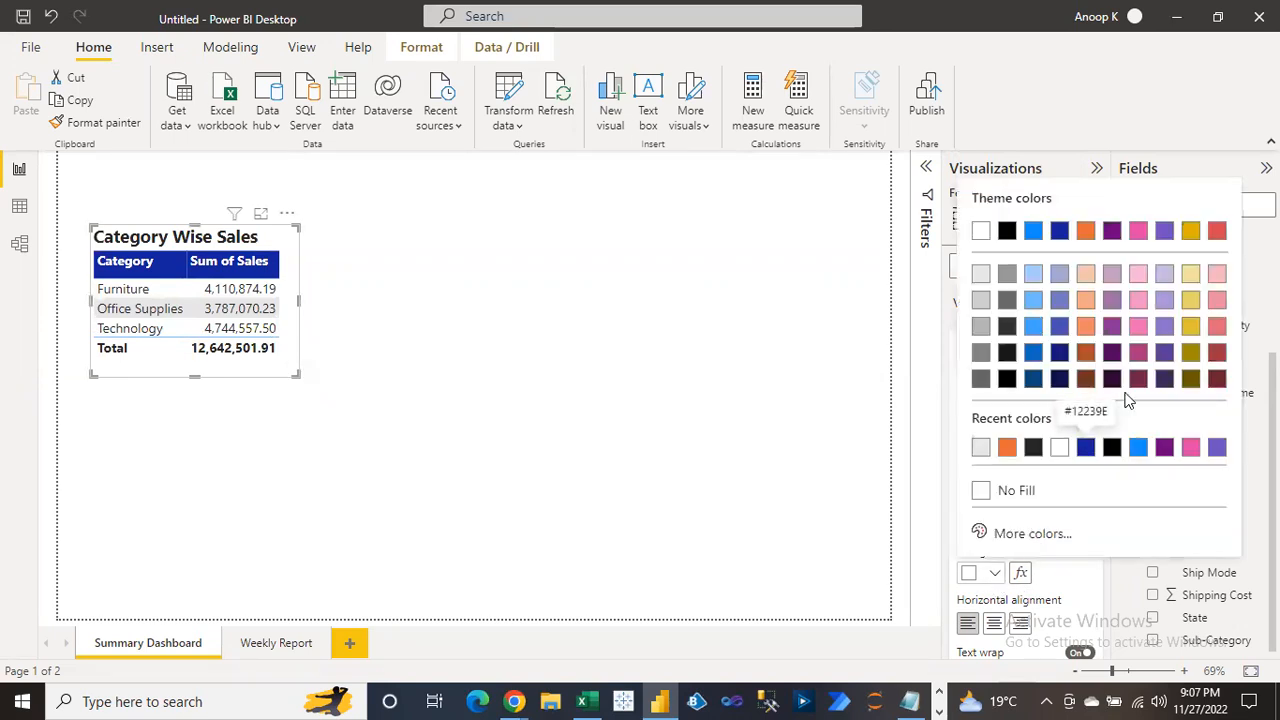
pyautogui.click(1192, 302)
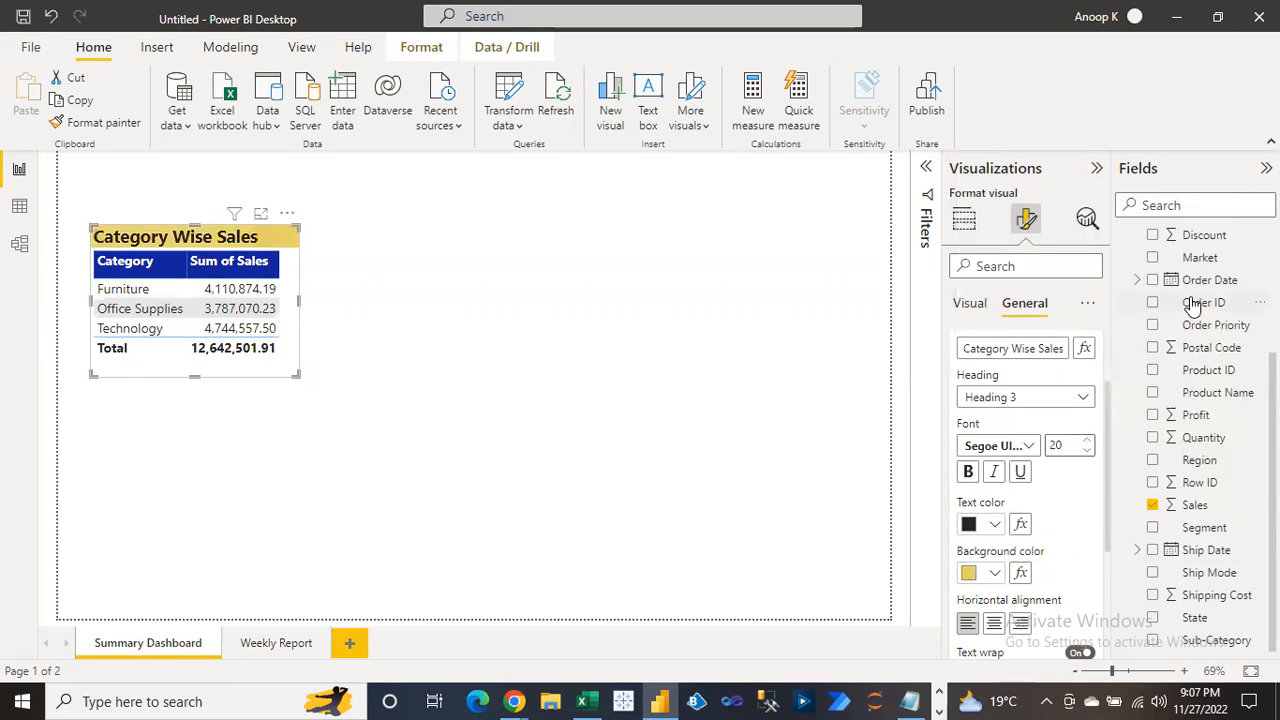
pyautogui.click(997, 526)
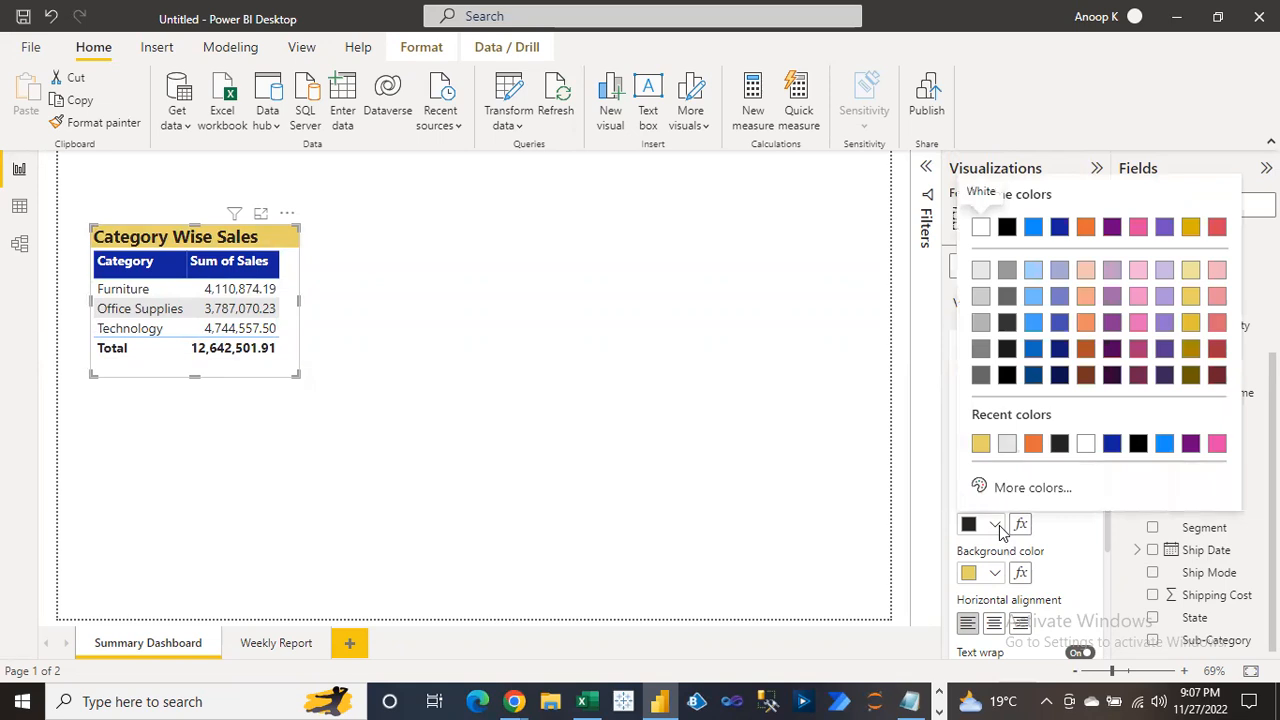
pyautogui.click(1000, 530)
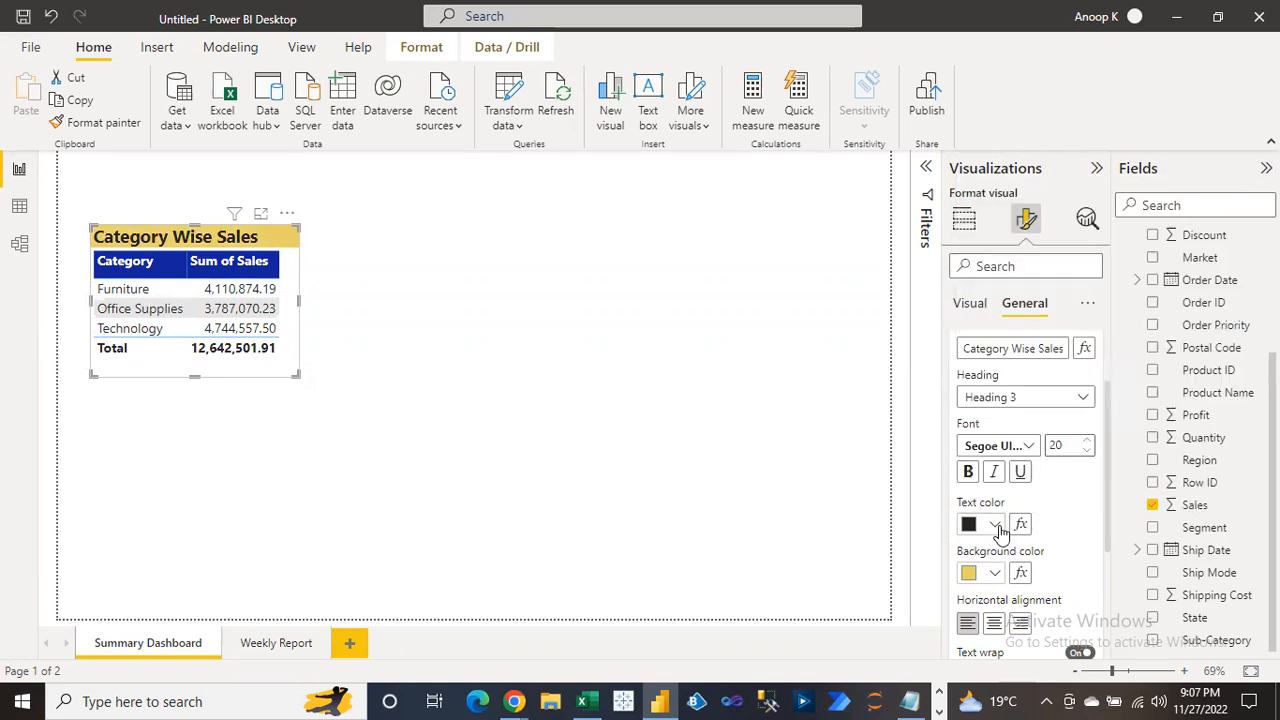
# Widen the table's frame slightly and center its title after trying the right and left alignments
pyautogui.moveTo(299, 297); pyautogui.dragTo(315, 298)
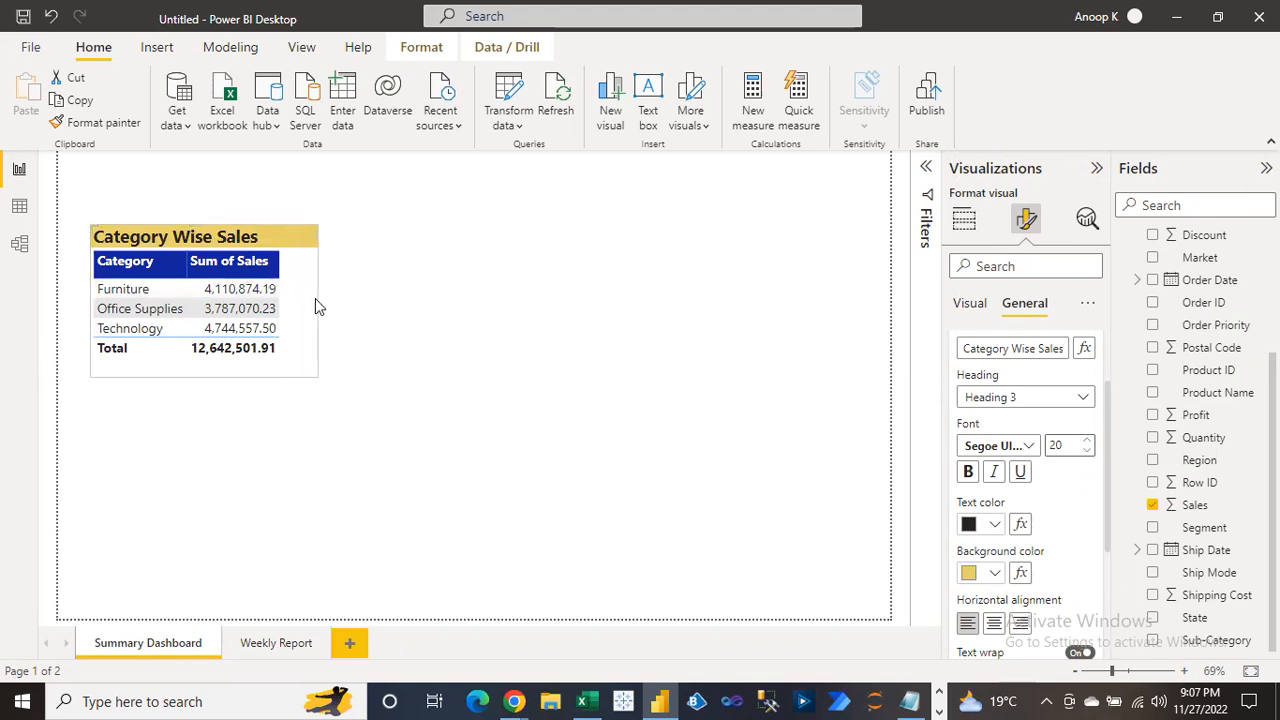
pyautogui.click(994, 622)
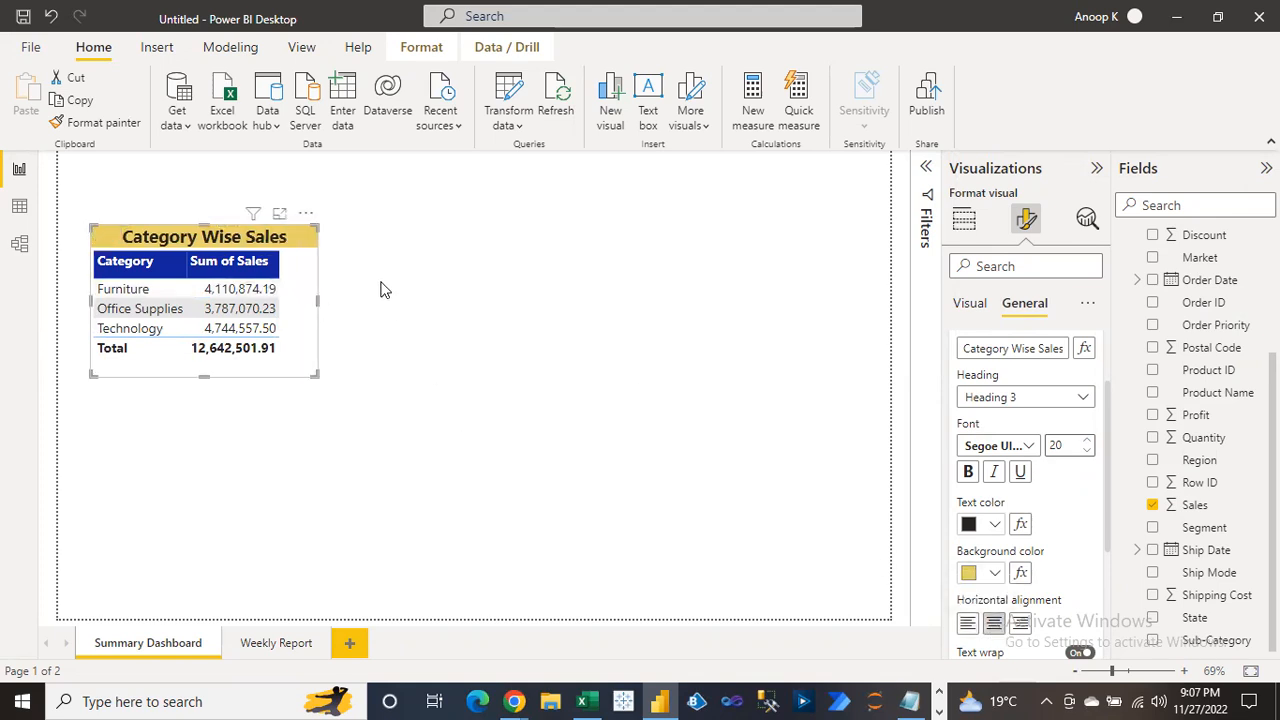
pyautogui.click(1020, 623)
pyautogui.click(968, 624)
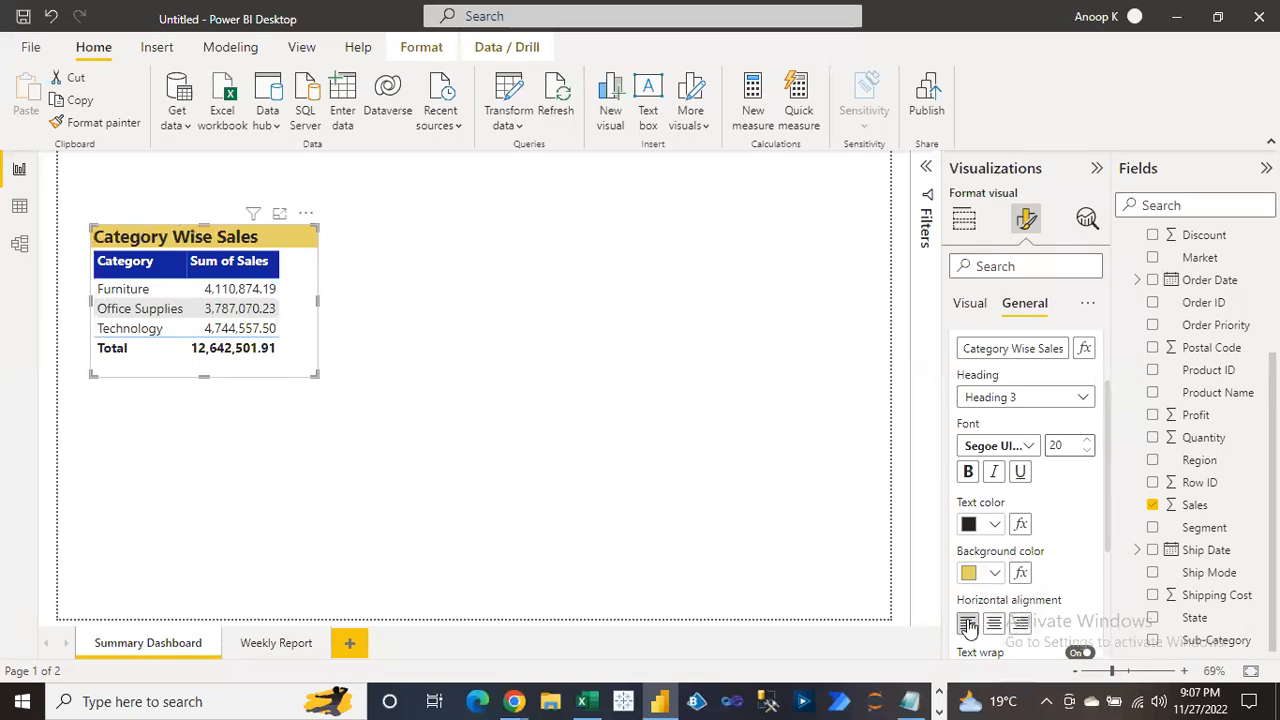
pyautogui.click(994, 623)
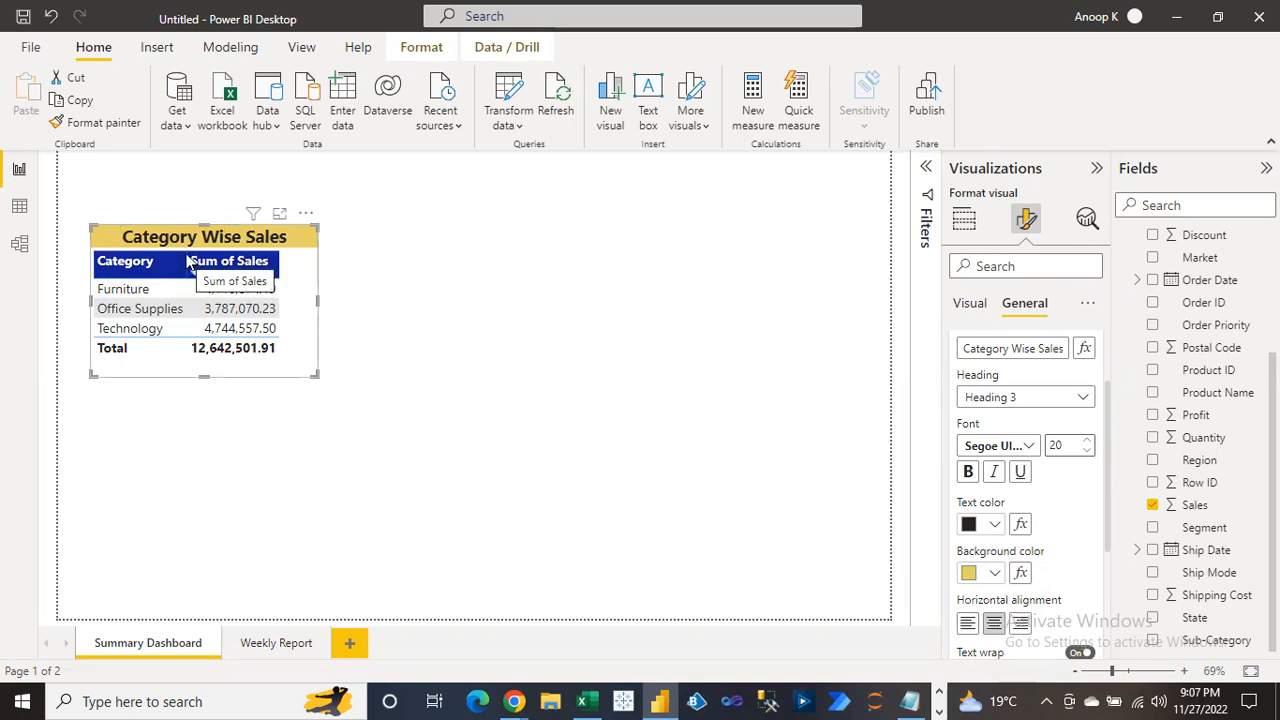
# Widen the table's Category column slightly and narrow the frame to fit the columns
pyautogui.moveTo(187, 260); pyautogui.dragTo(197, 255)
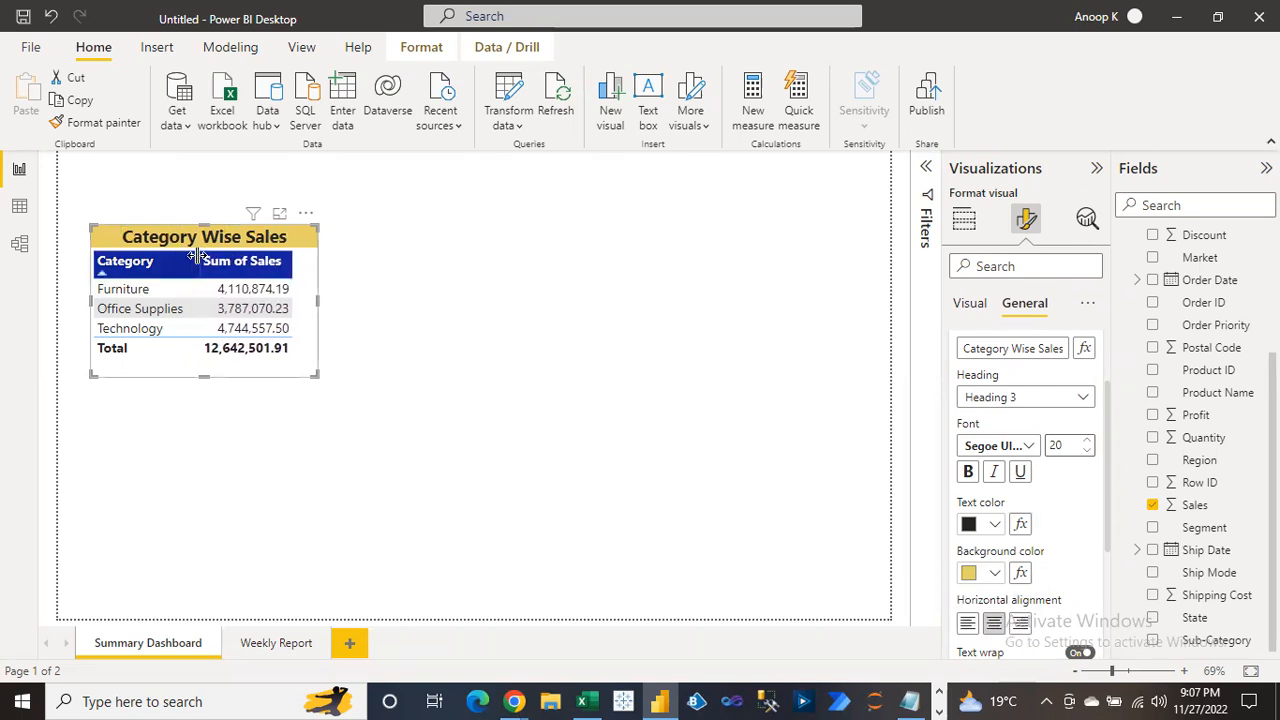
pyautogui.moveTo(313, 371); pyautogui.dragTo(298, 372)
pyautogui.click(437, 351)
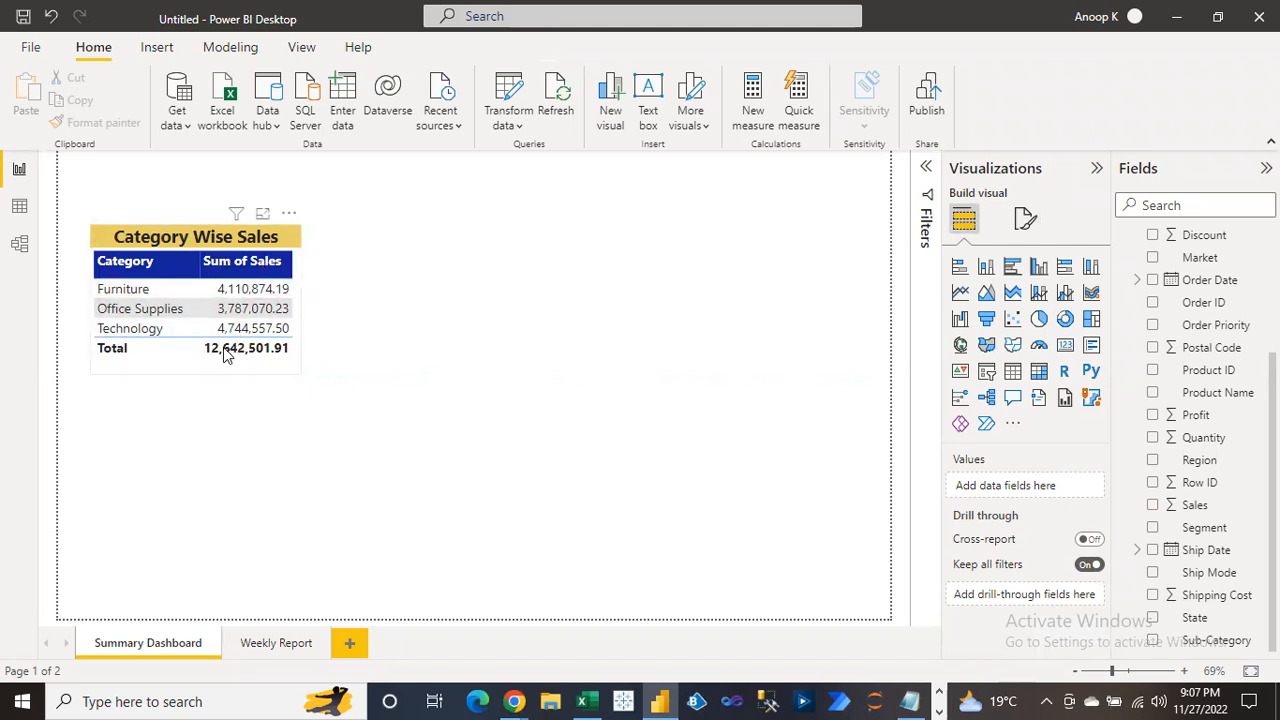
# Turn on a visual border around the category sales table with rounded corners of 11 px
pyautogui.click(176, 358)
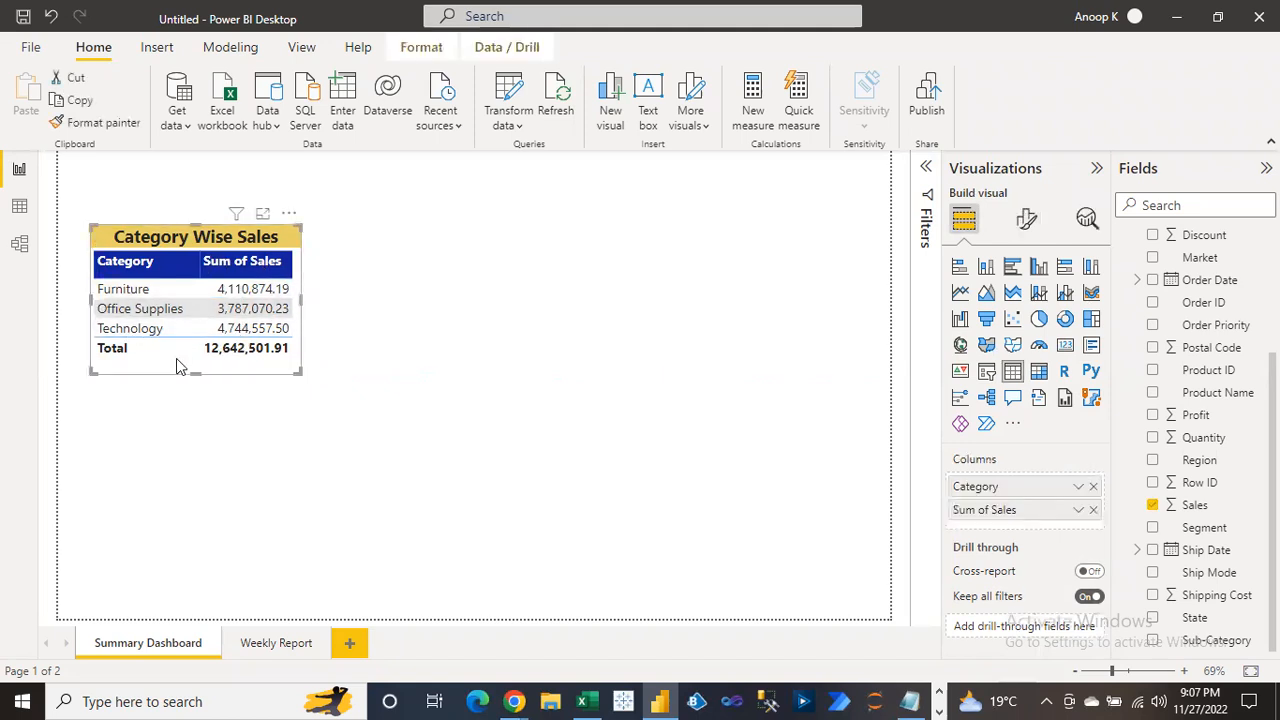
pyautogui.click(1025, 222)
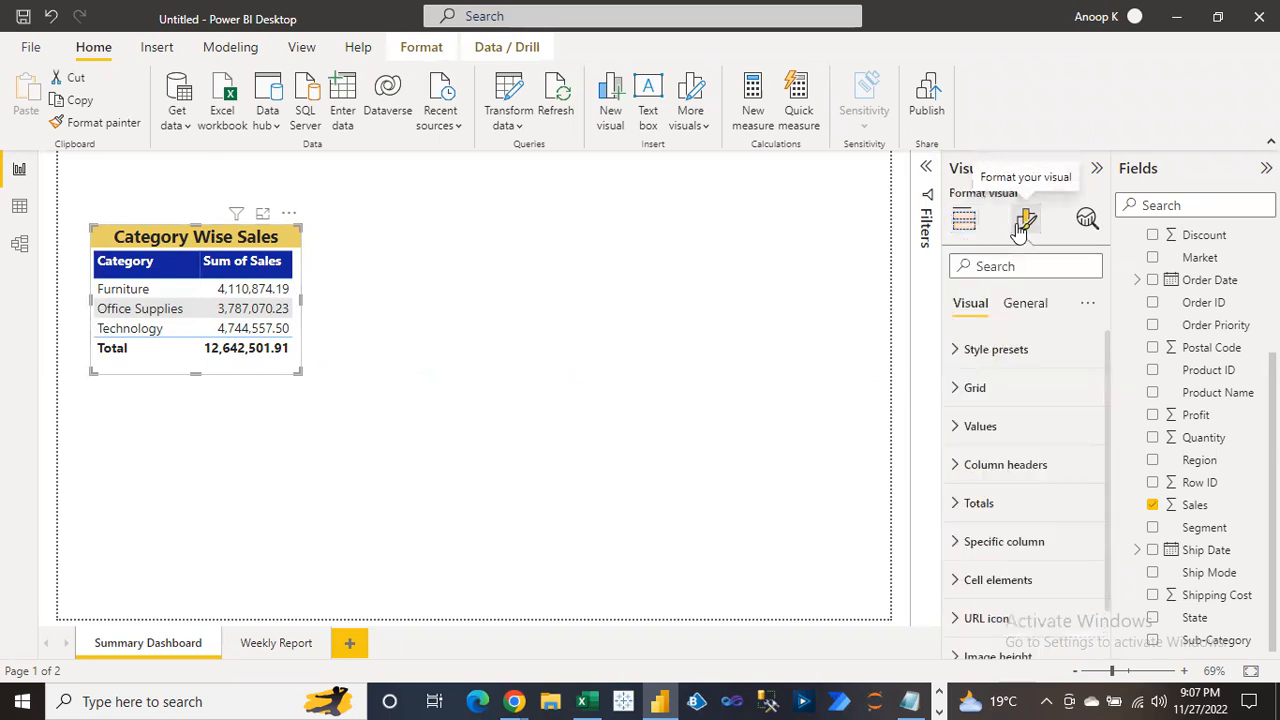
pyautogui.click(1024, 305)
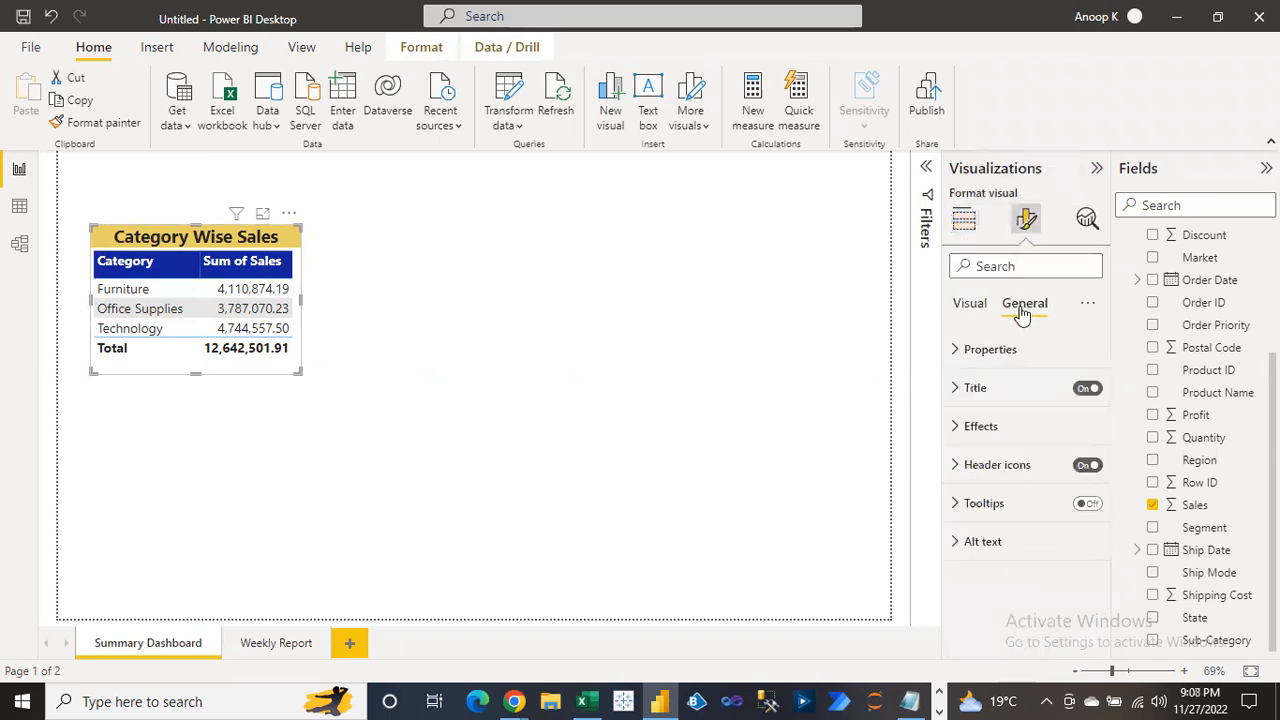
pyautogui.click(954, 430)
pyautogui.moveTo(1106, 422); pyautogui.dragTo(1104, 508)
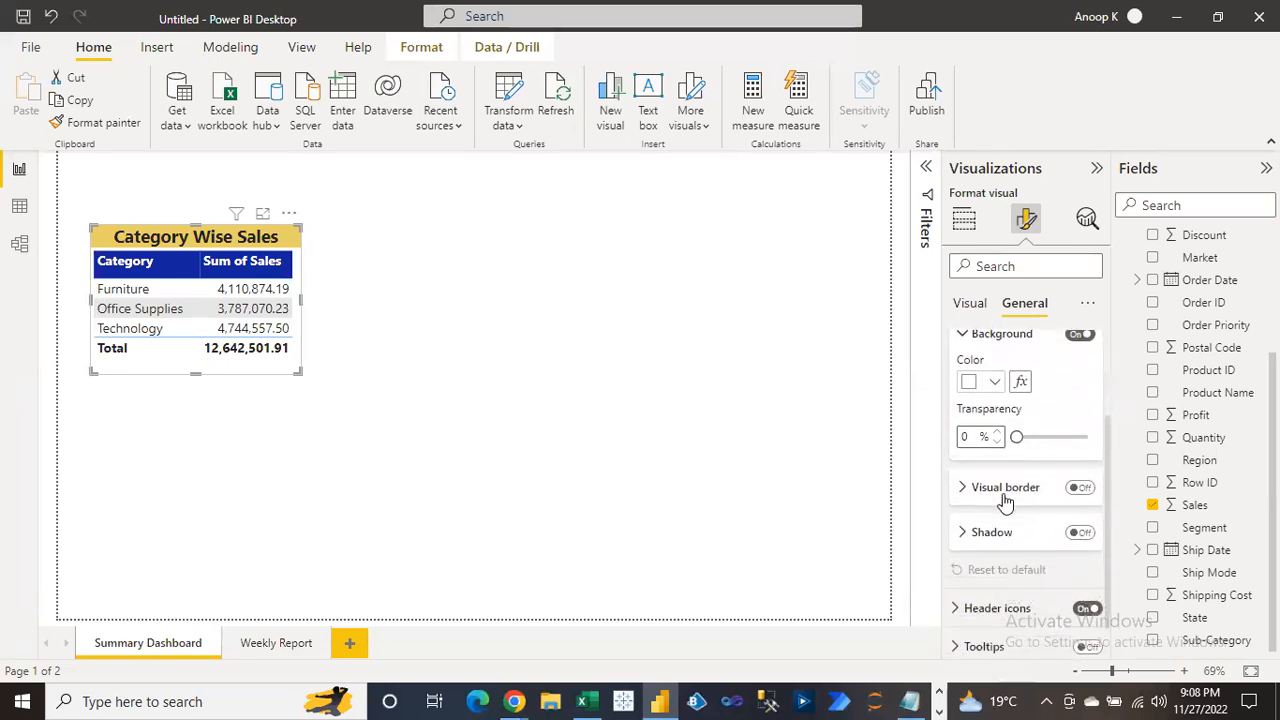
pyautogui.click(1080, 489)
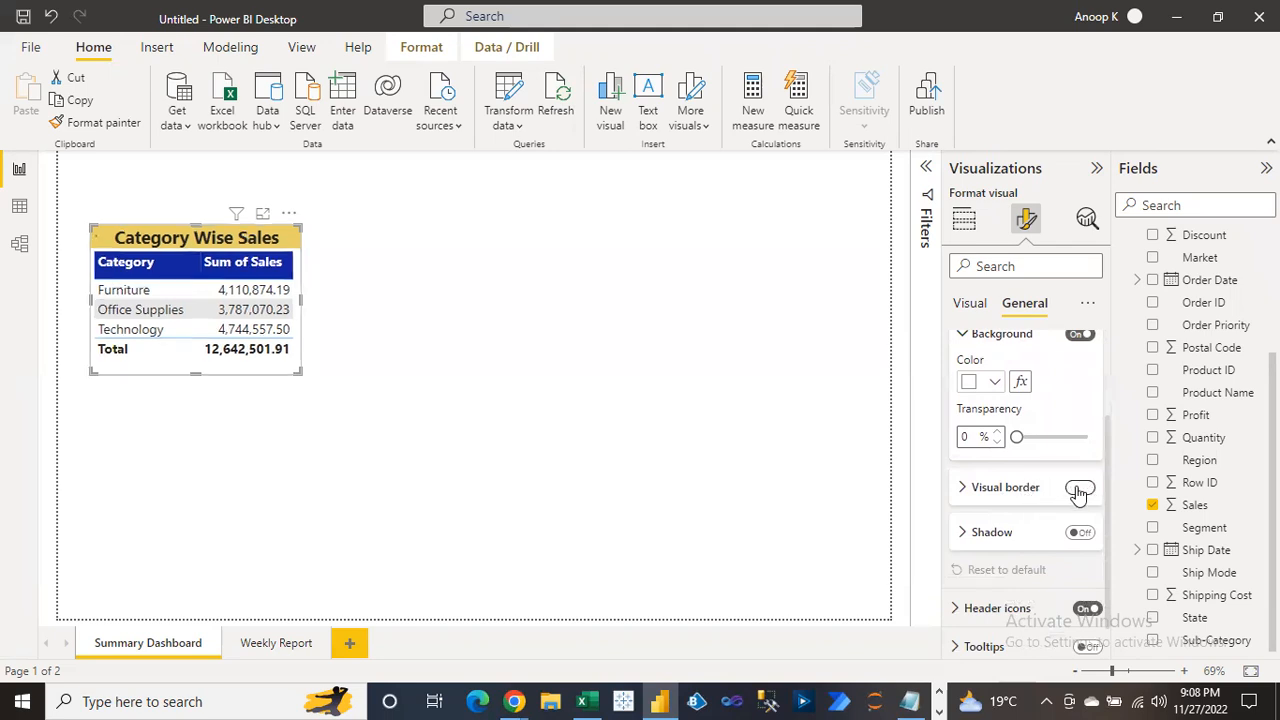
pyautogui.click(962, 488)
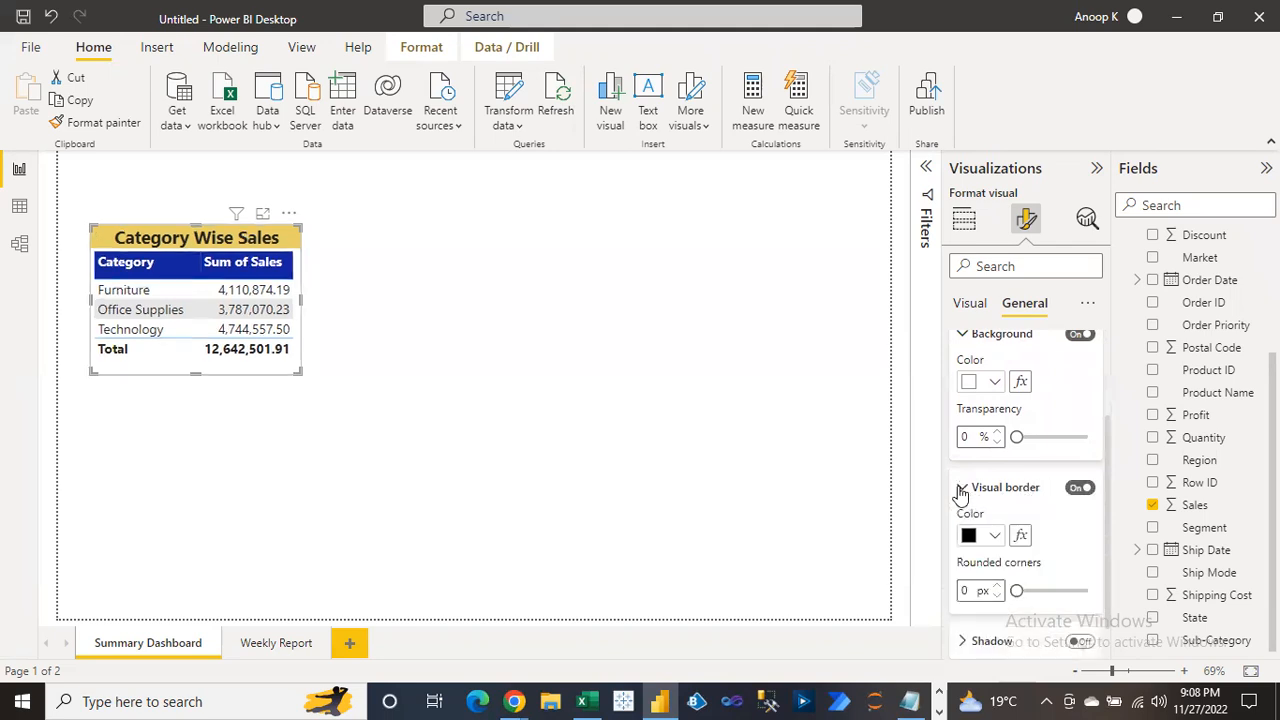
pyautogui.click(974, 592)
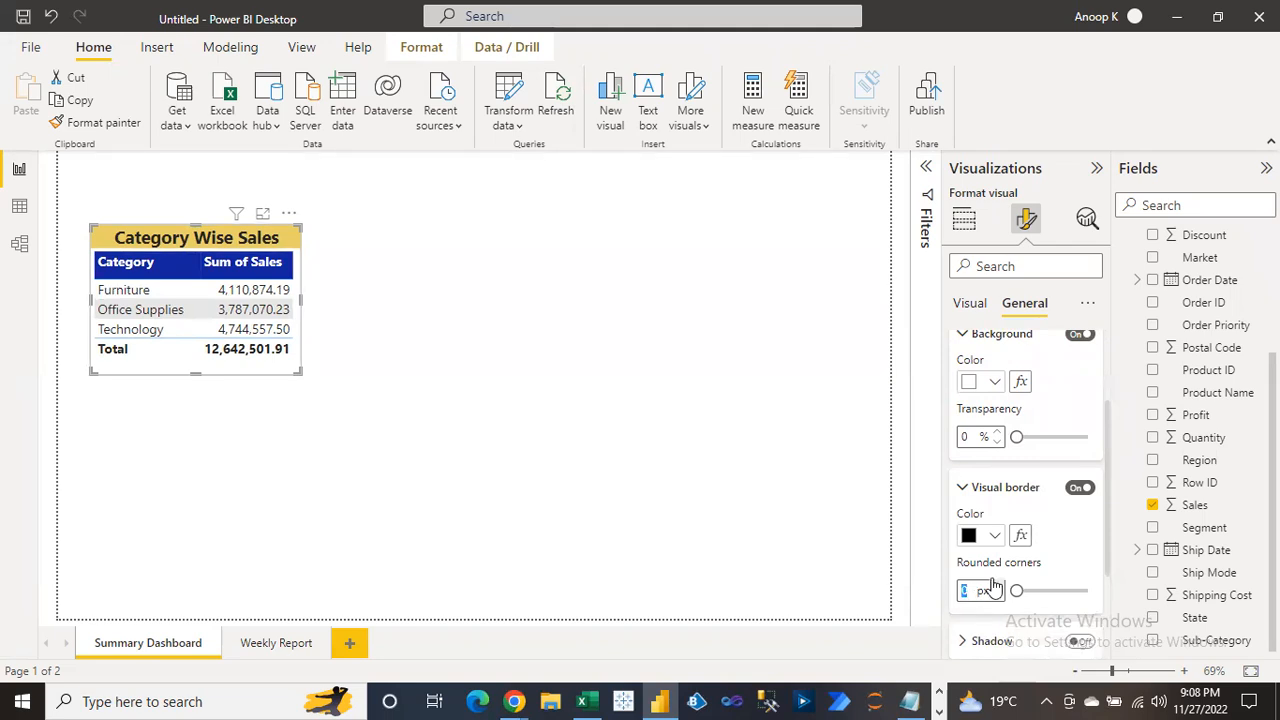
pyautogui.write('10')
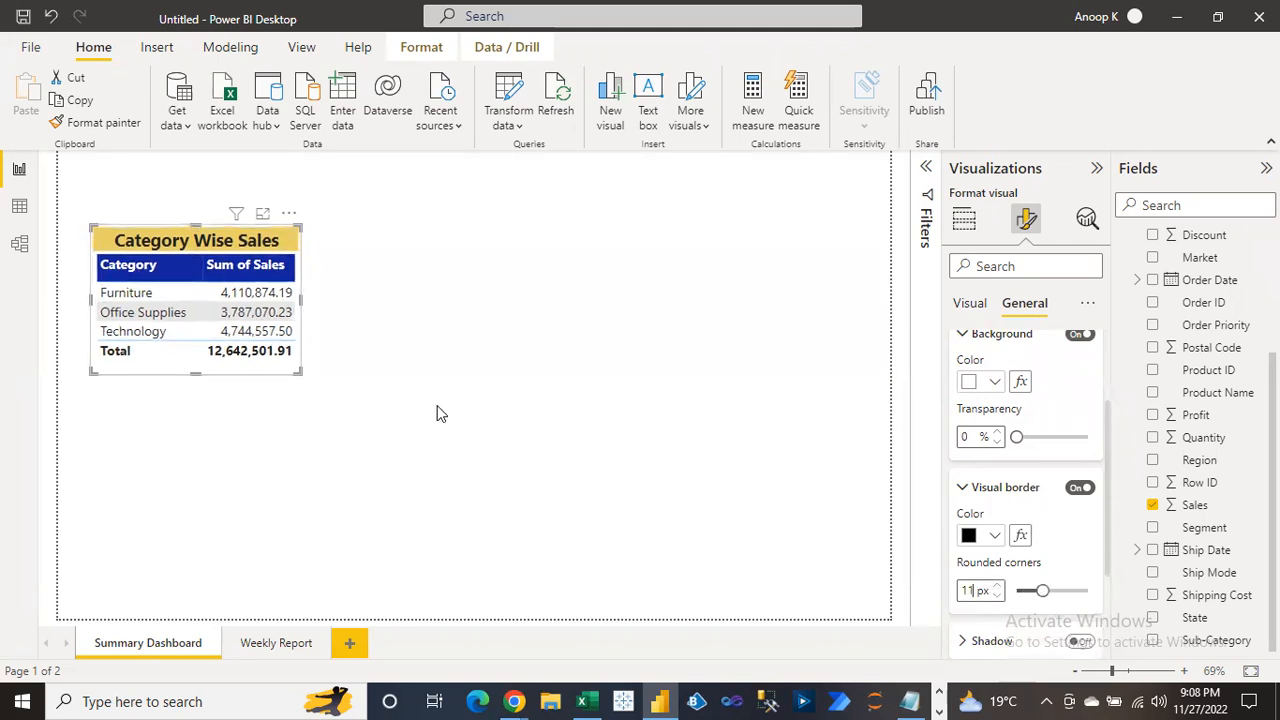
pyautogui.click(440, 413)
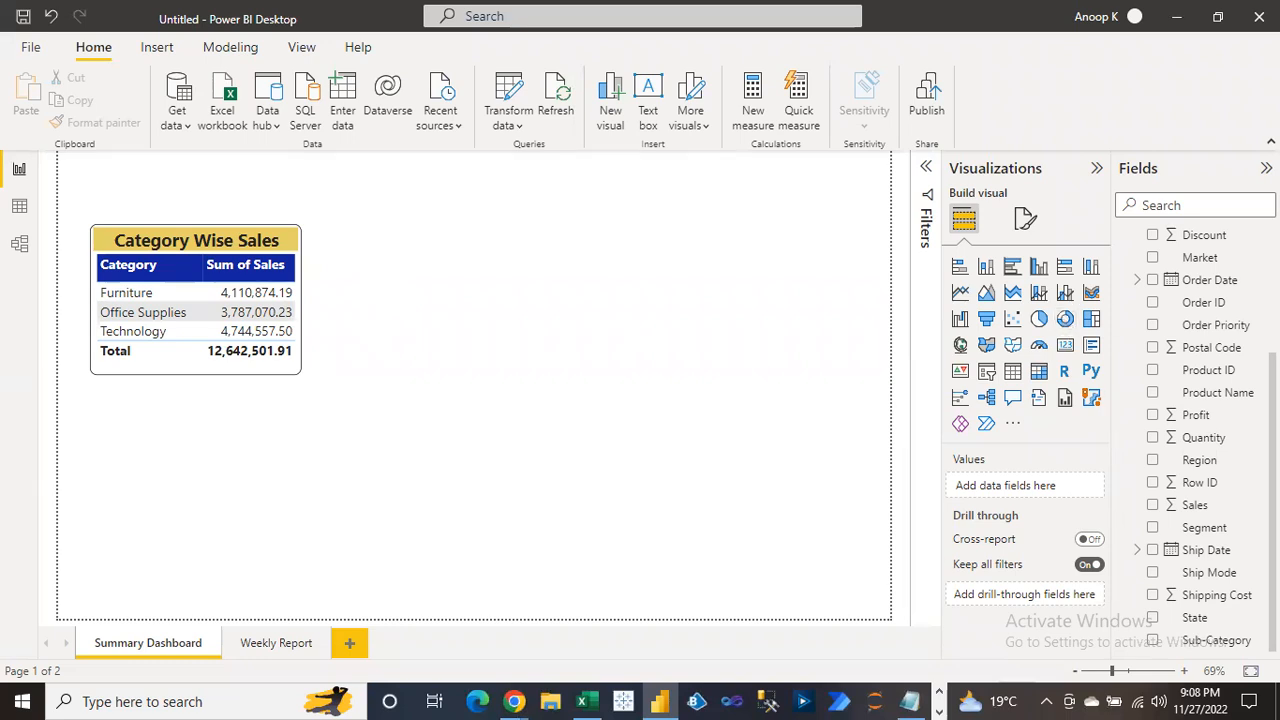
# Create a clustered column chart of Sales by Segment, enlarge it and place it beside the category sales table
pyautogui.scroll(3, 1195, 440)
pyautogui.scroll(-1, 1195, 440)
pyautogui.scroll(-1, 1205, 440)
pyautogui.click(1153, 528)
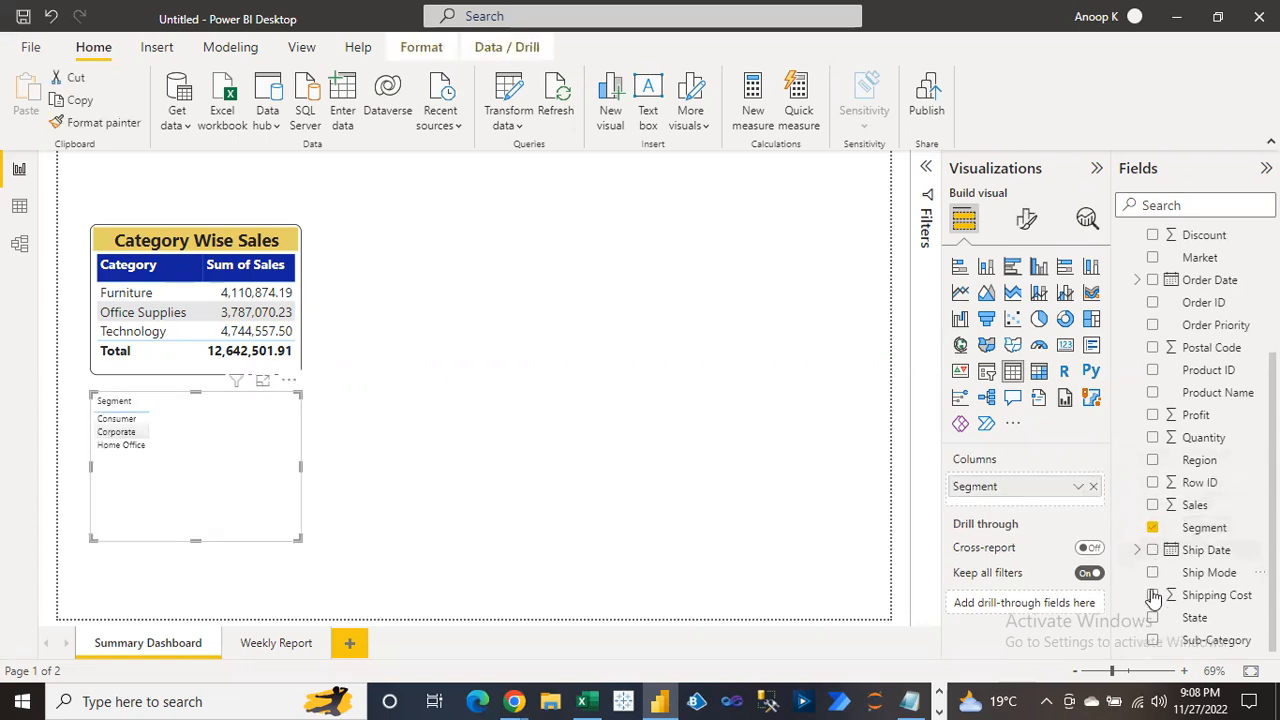
pyautogui.click(1152, 505)
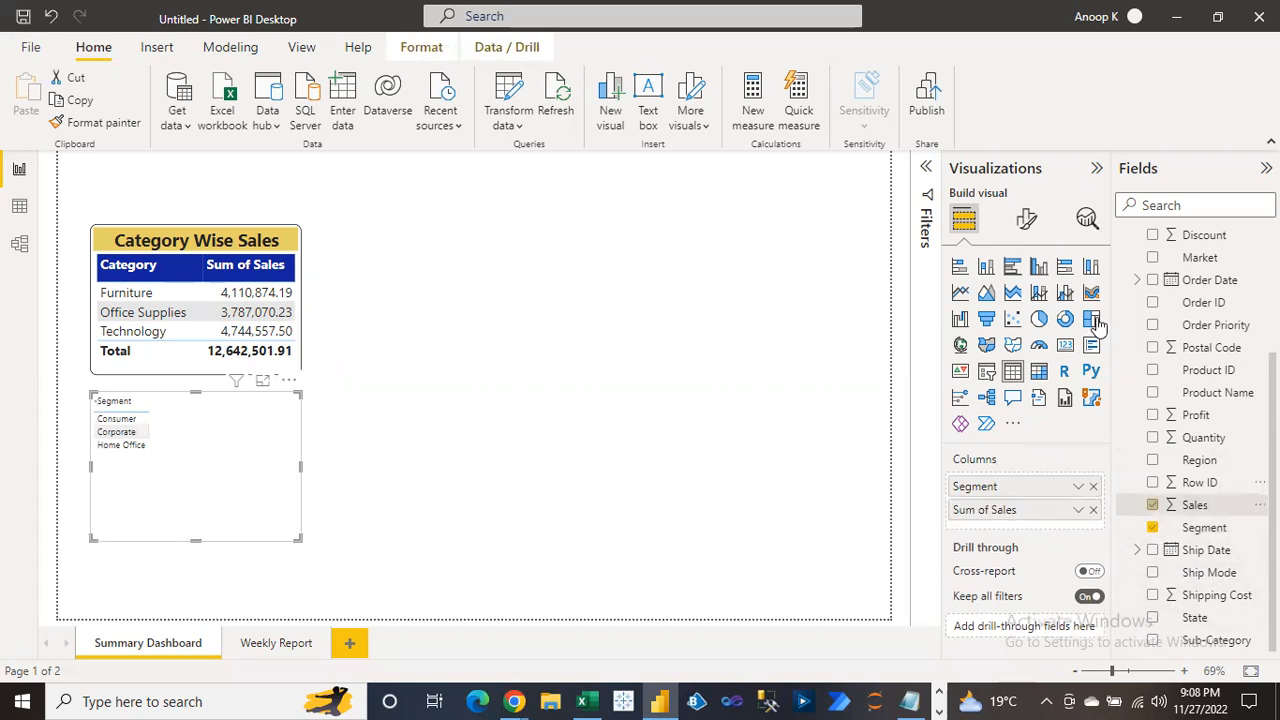
pyautogui.click(1038, 267)
pyautogui.moveTo(298, 540); pyautogui.dragTo(417, 576)
pyautogui.moveTo(317, 398); pyautogui.dragTo(549, 228)
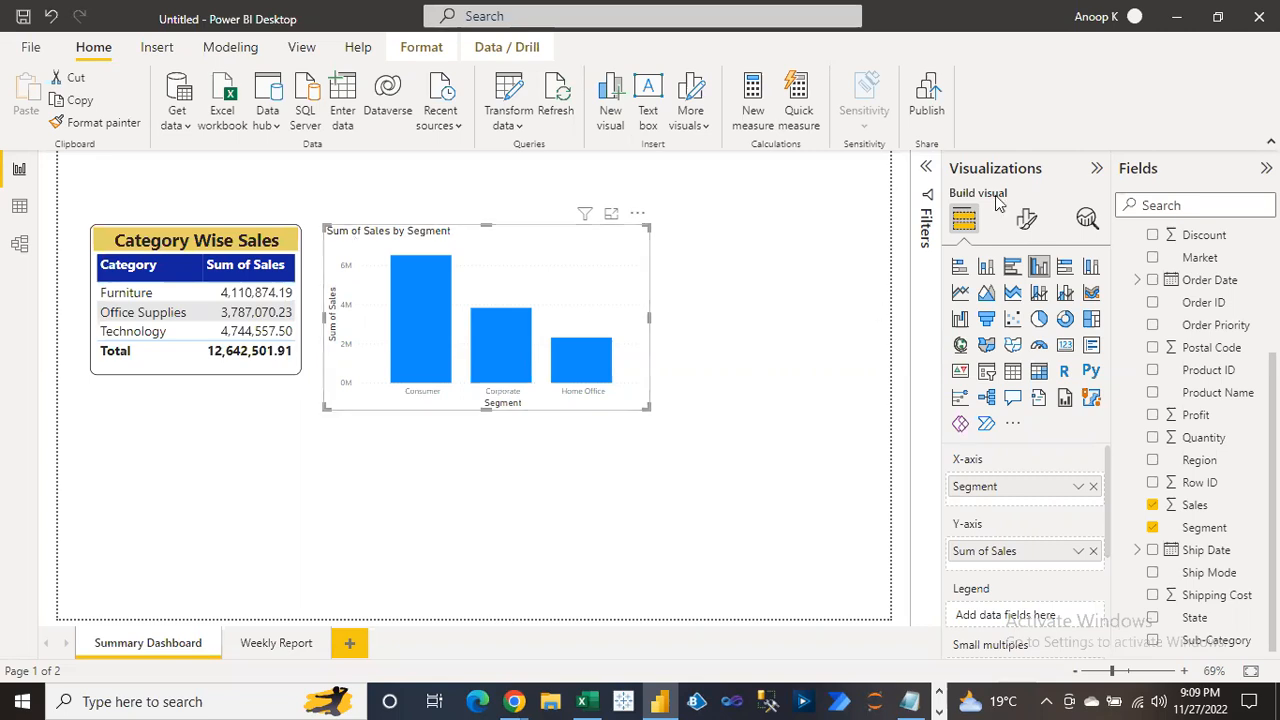
# Change the segment column chart's title text to "Segment Wise Sales"
pyautogui.click(1028, 226)
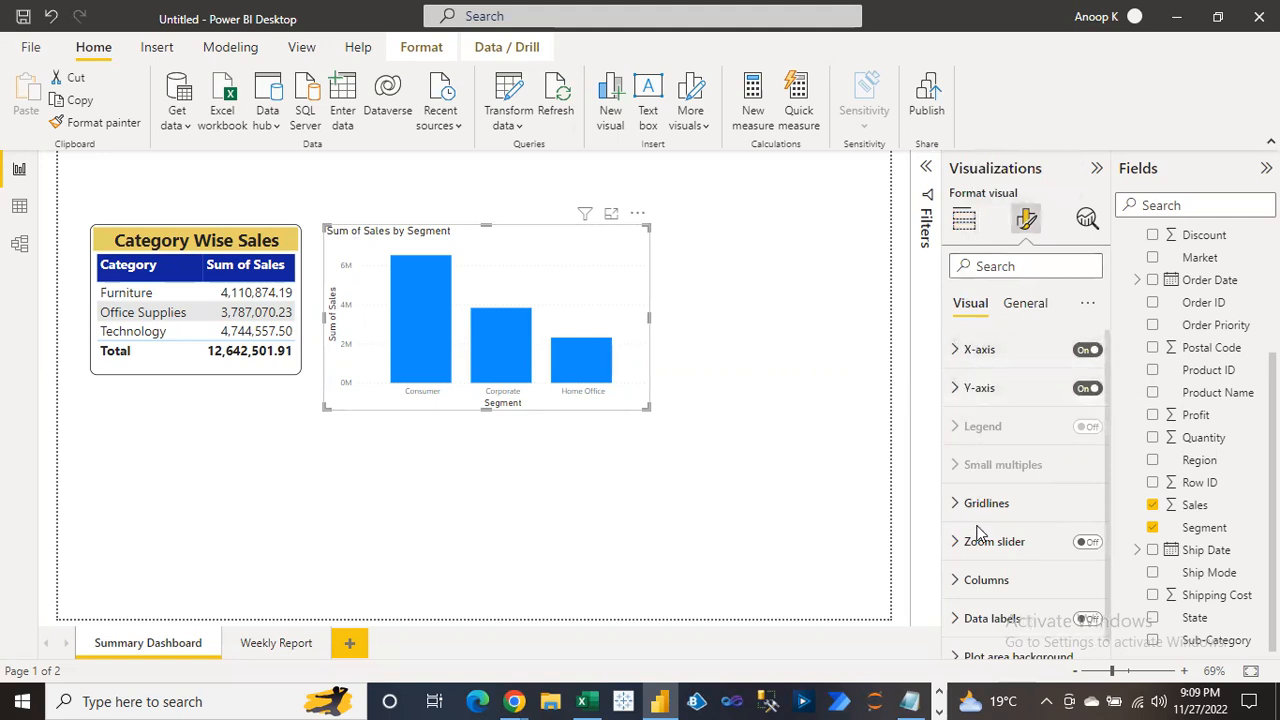
pyautogui.click(170, 372)
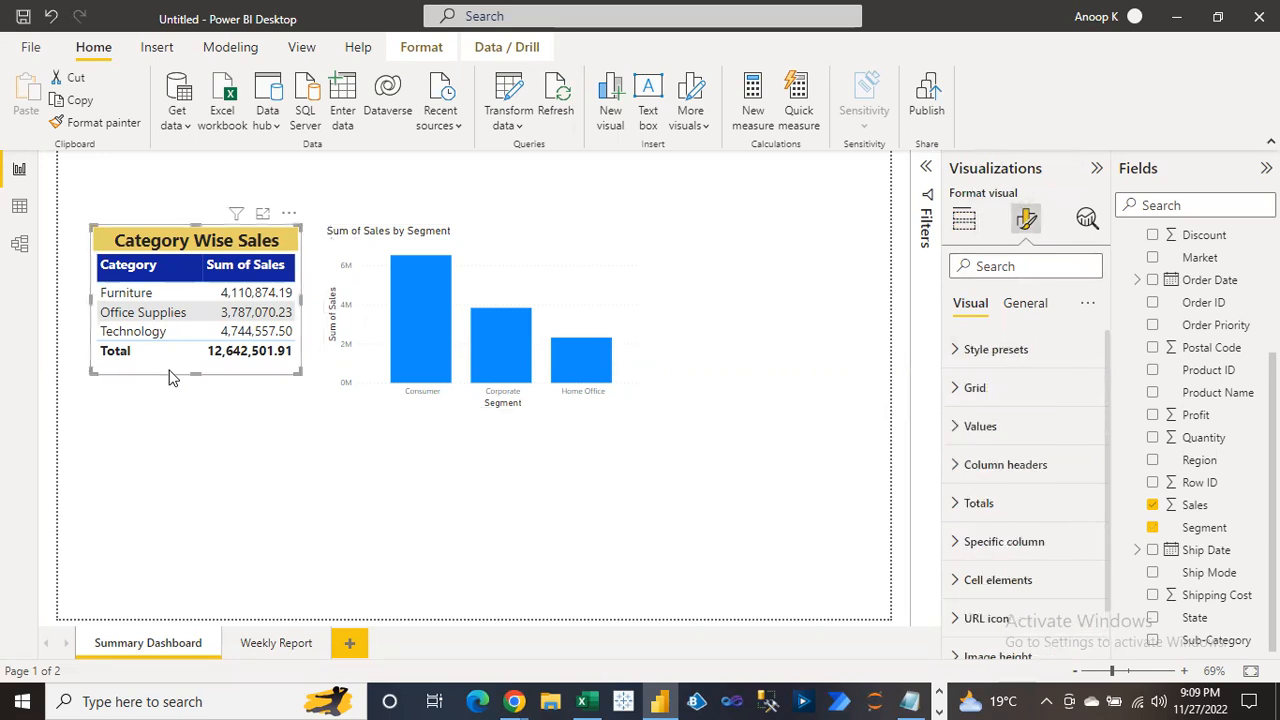
pyautogui.click(528, 247)
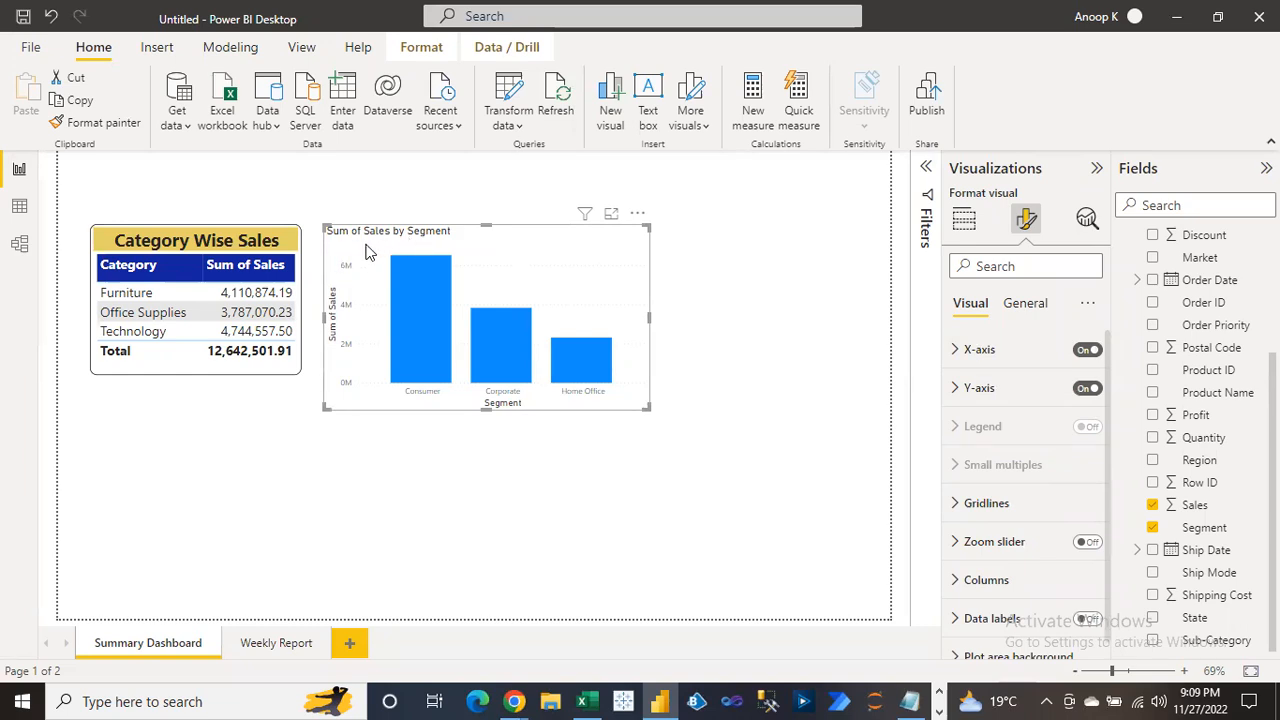
pyautogui.click(1027, 313)
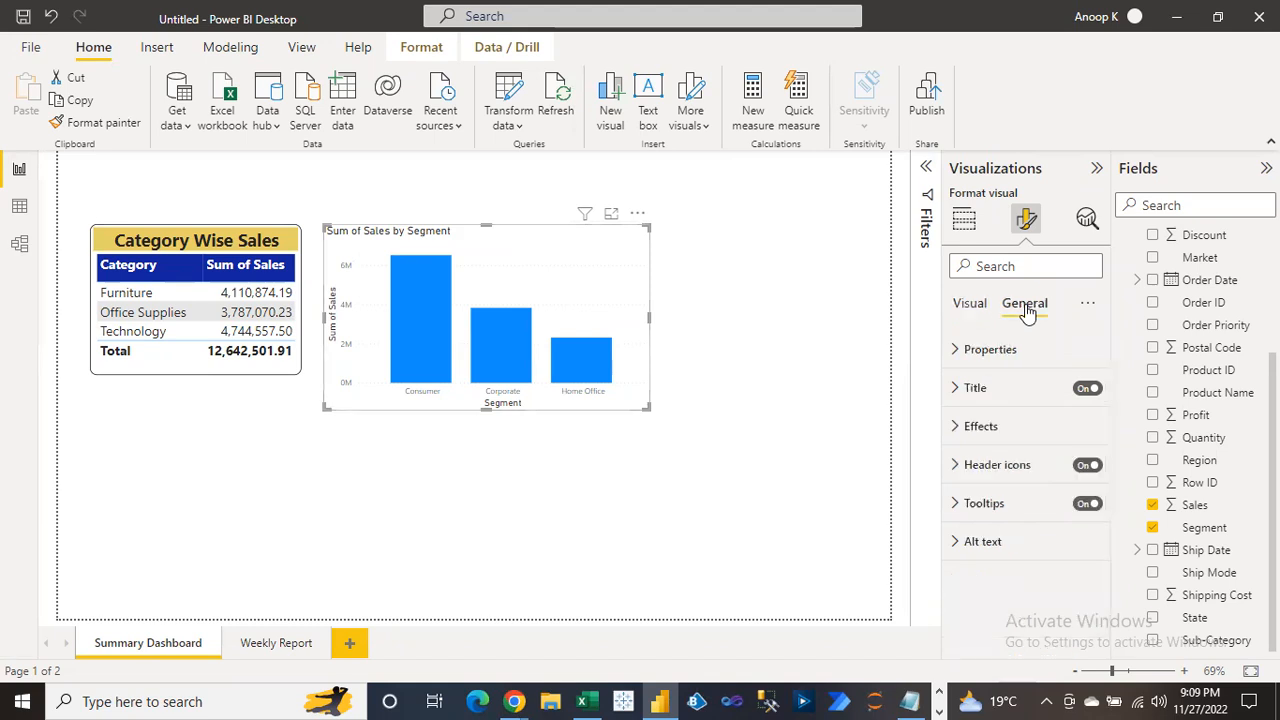
pyautogui.click(955, 388)
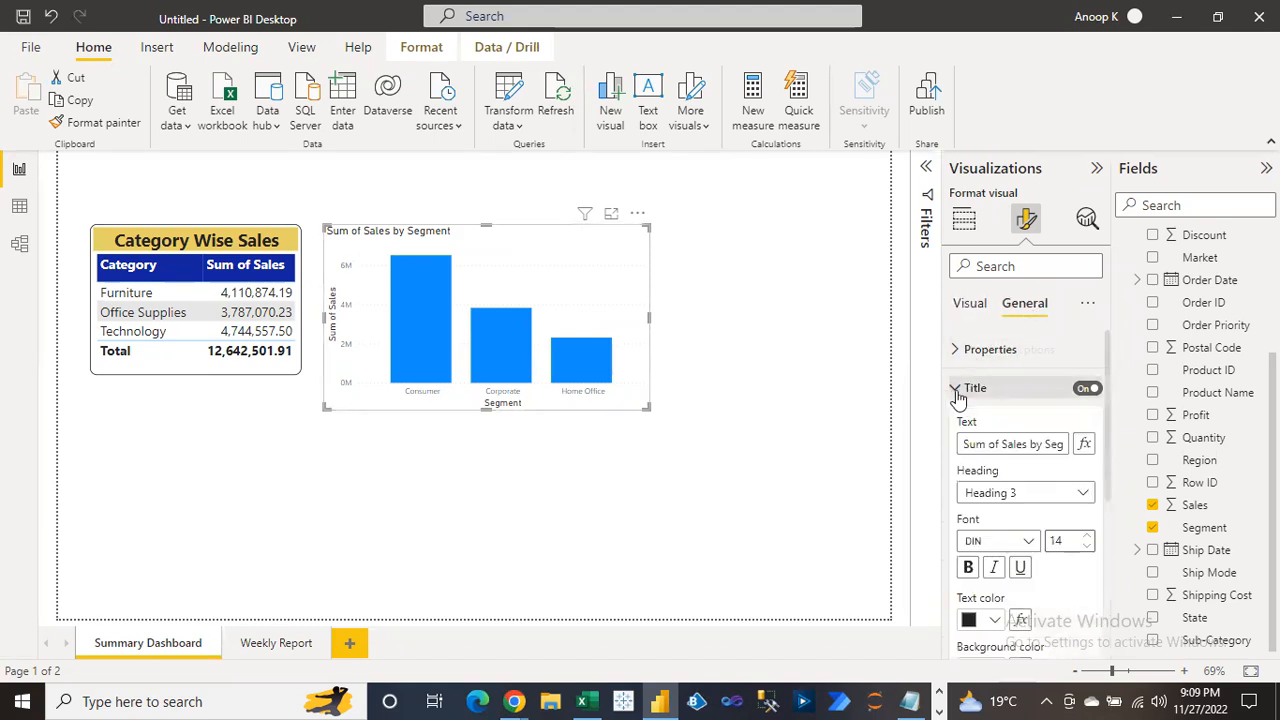
pyautogui.click(990, 443)
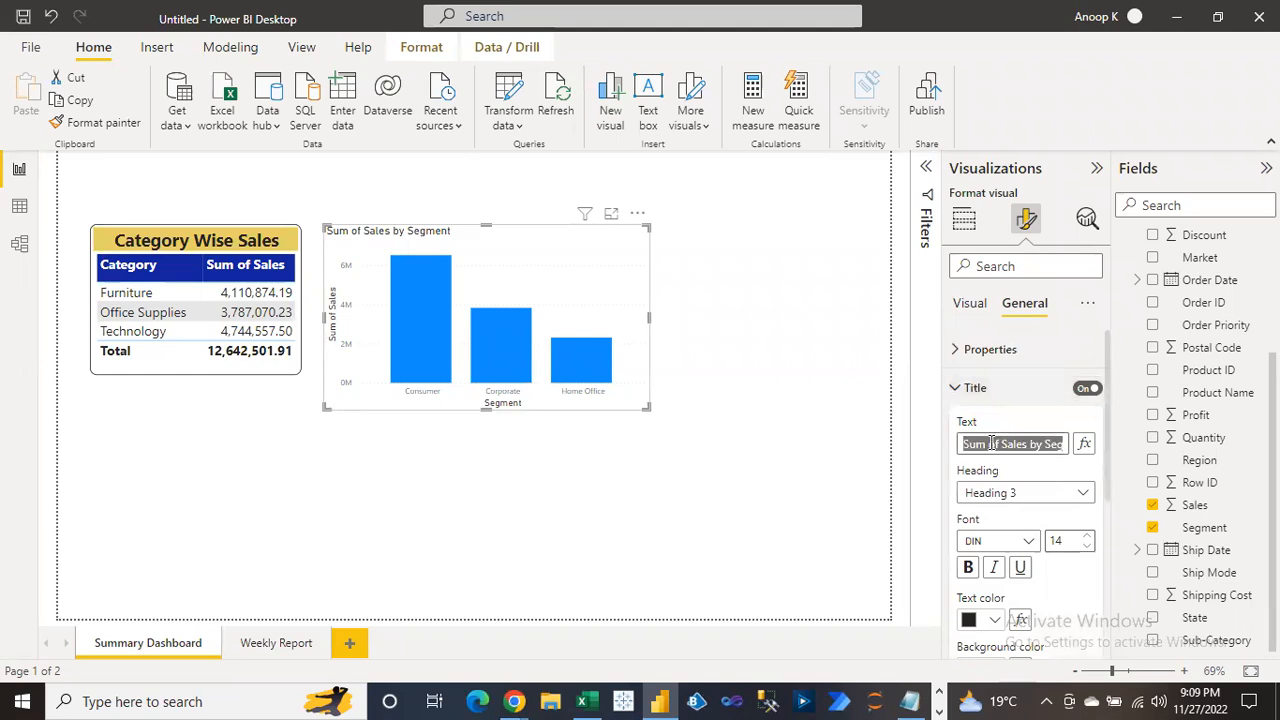
pyautogui.write('Sement Wise')
pyautogui.press('BackSpace')
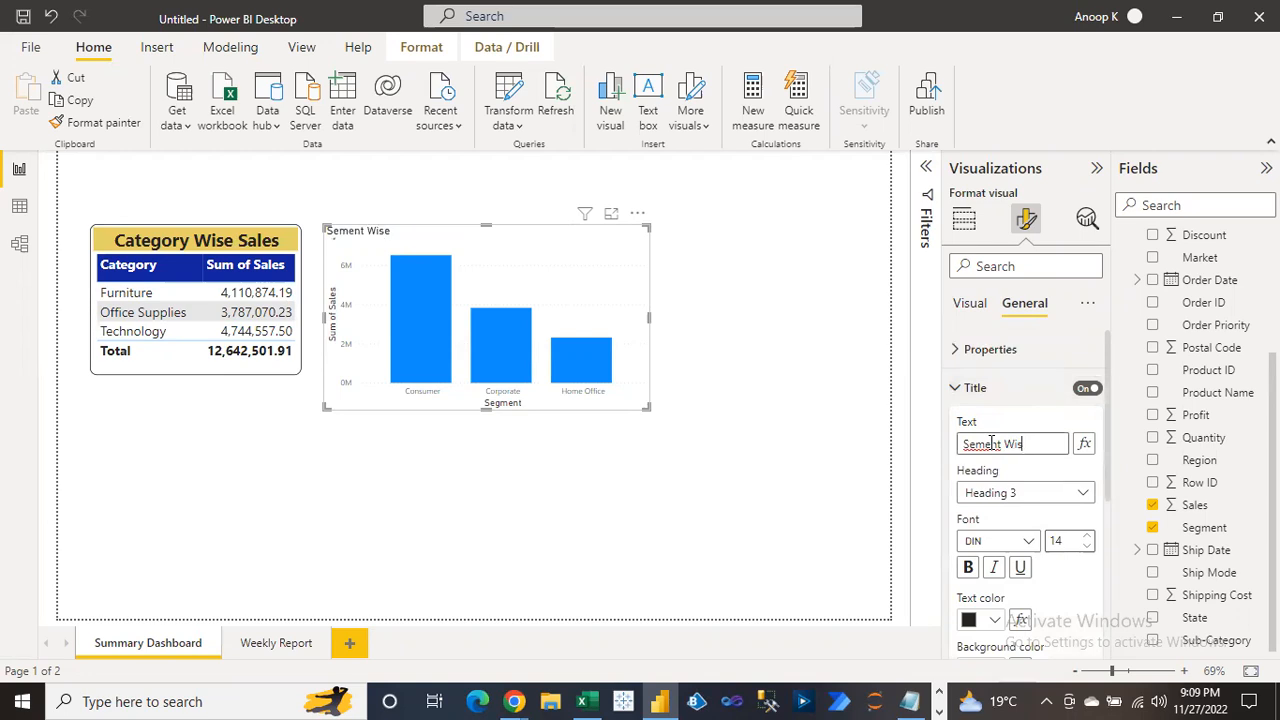
pyautogui.press('BackSpace')
pyautogui.press('BackSpace')
pyautogui.write('Wise S')
pyautogui.click(1005, 443)
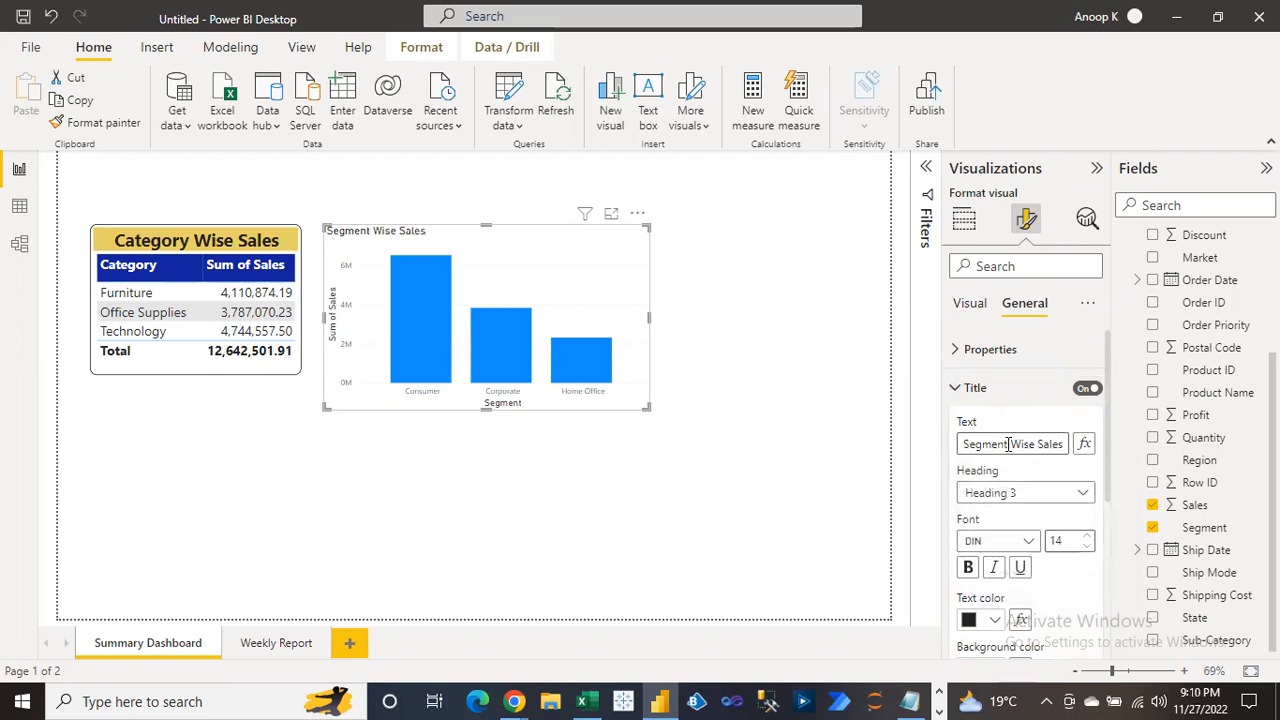
# Set the segment chart's title font to Segoe UI Bold at size 20
pyautogui.click(988, 545)
pyautogui.moveTo(1090, 346); pyautogui.dragTo(1087, 457)
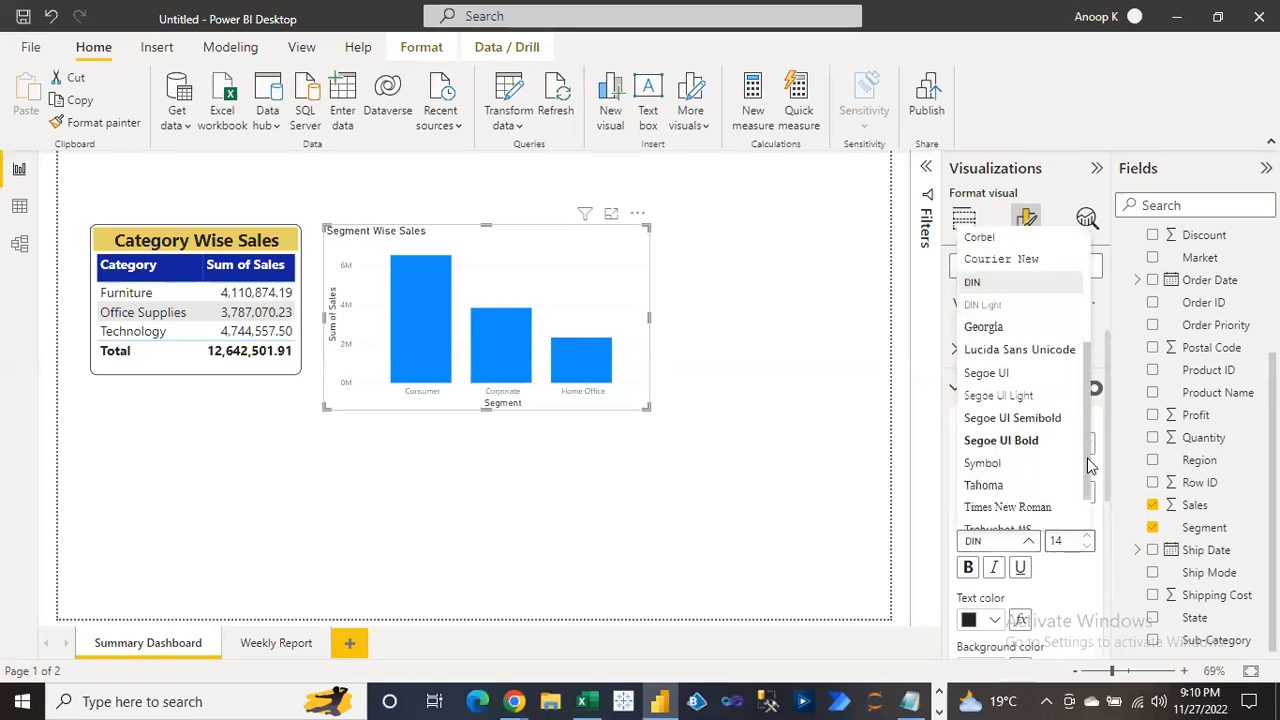
pyautogui.click(1042, 442)
pyautogui.click(1066, 540)
pyautogui.write('20')
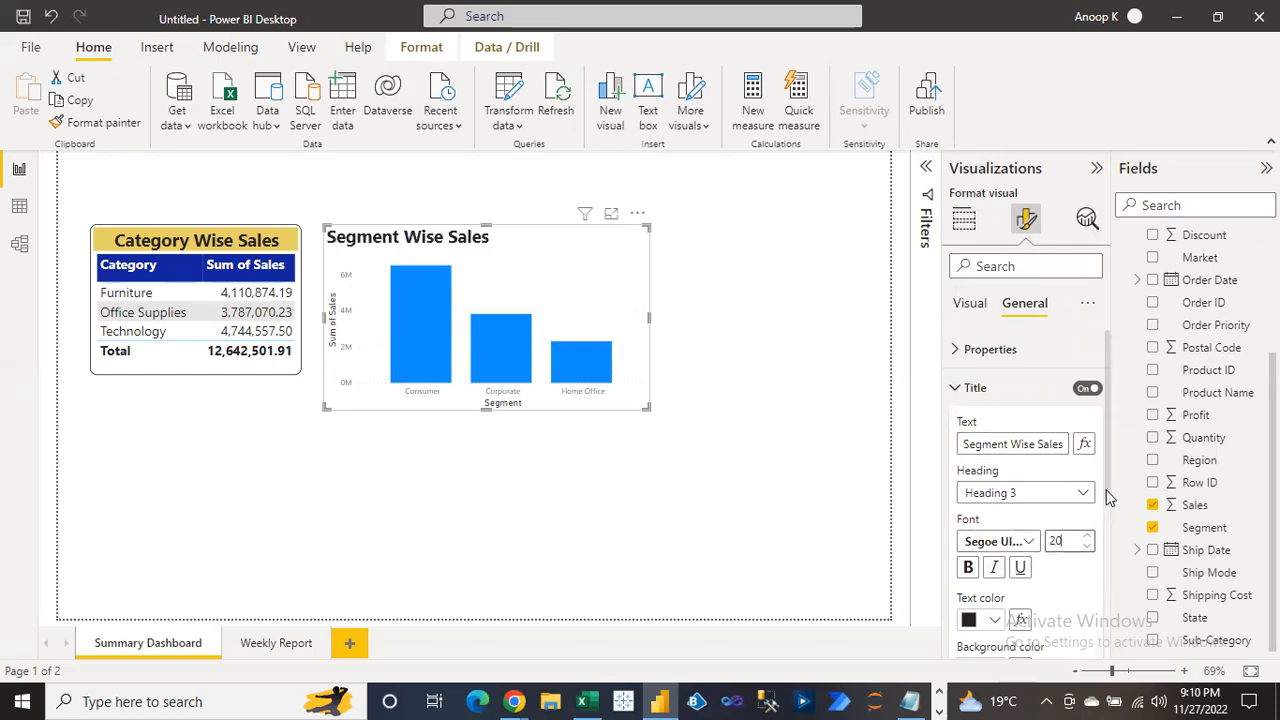
# Center the segment chart's title and give it the same yellow background color as the category table's title
pyautogui.scroll(-1, 1104, 518)
pyautogui.scroll(-4, 1104, 518)
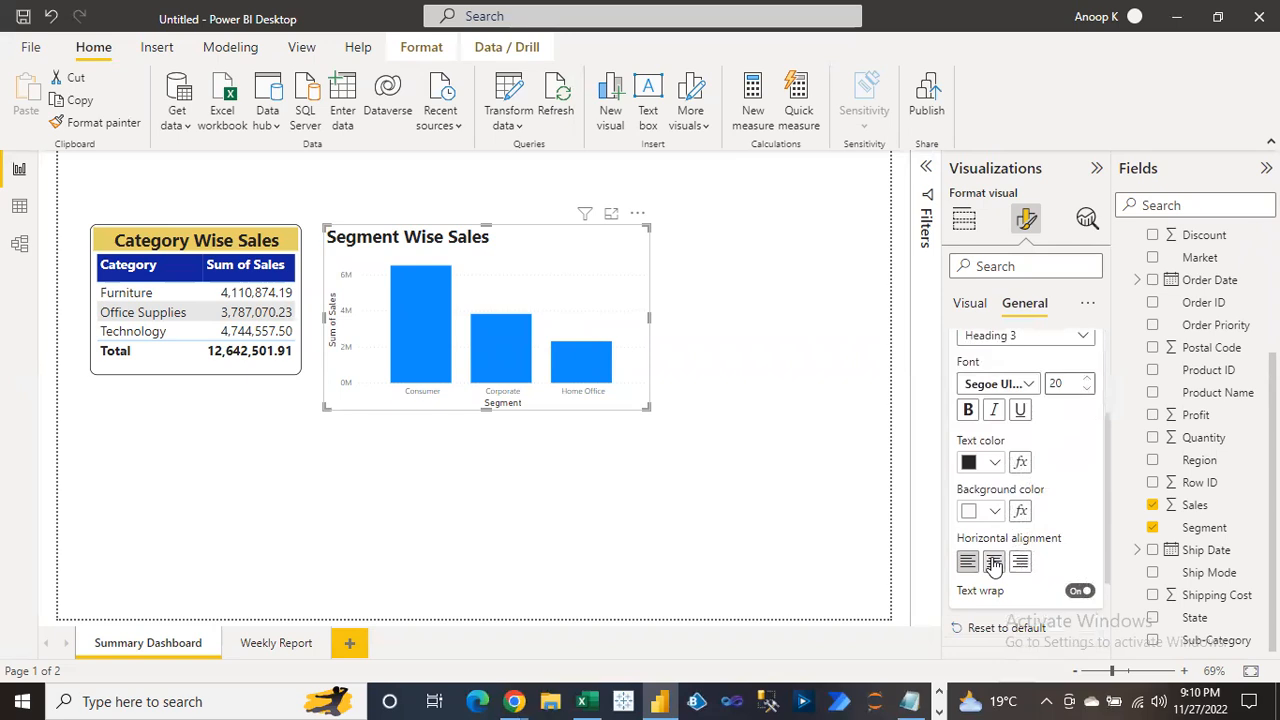
pyautogui.click(993, 563)
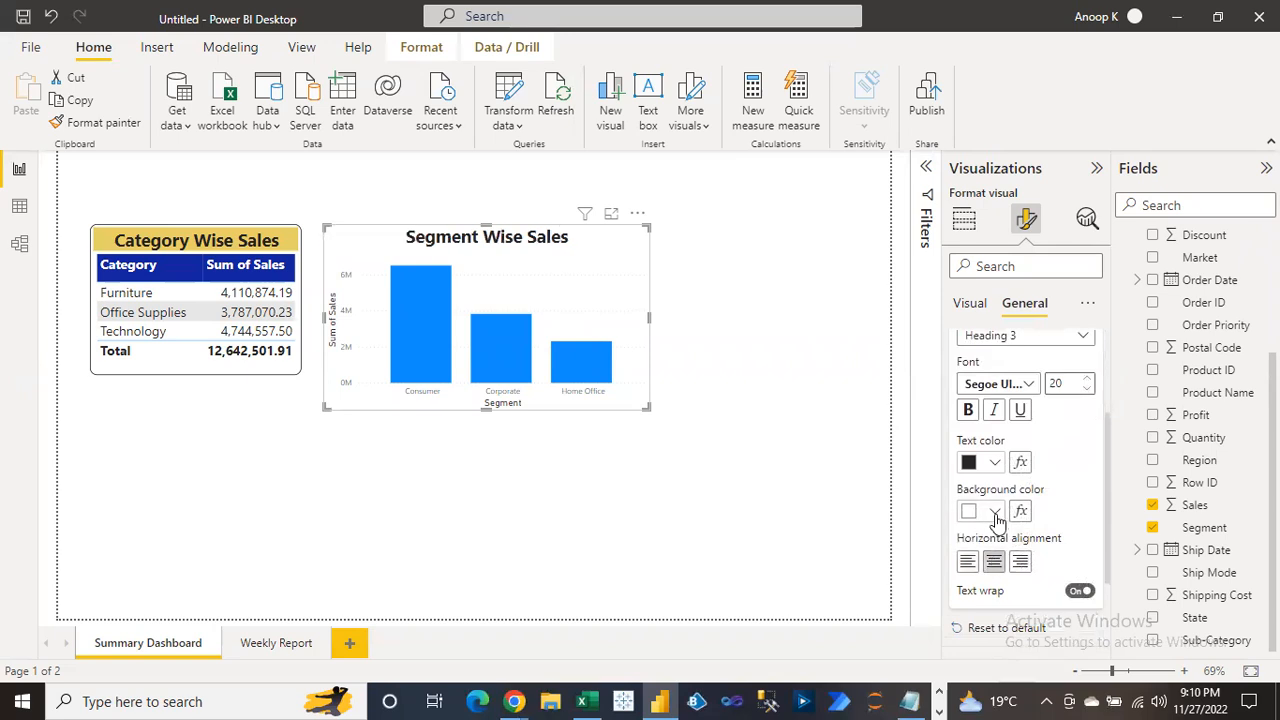
pyautogui.click(994, 513)
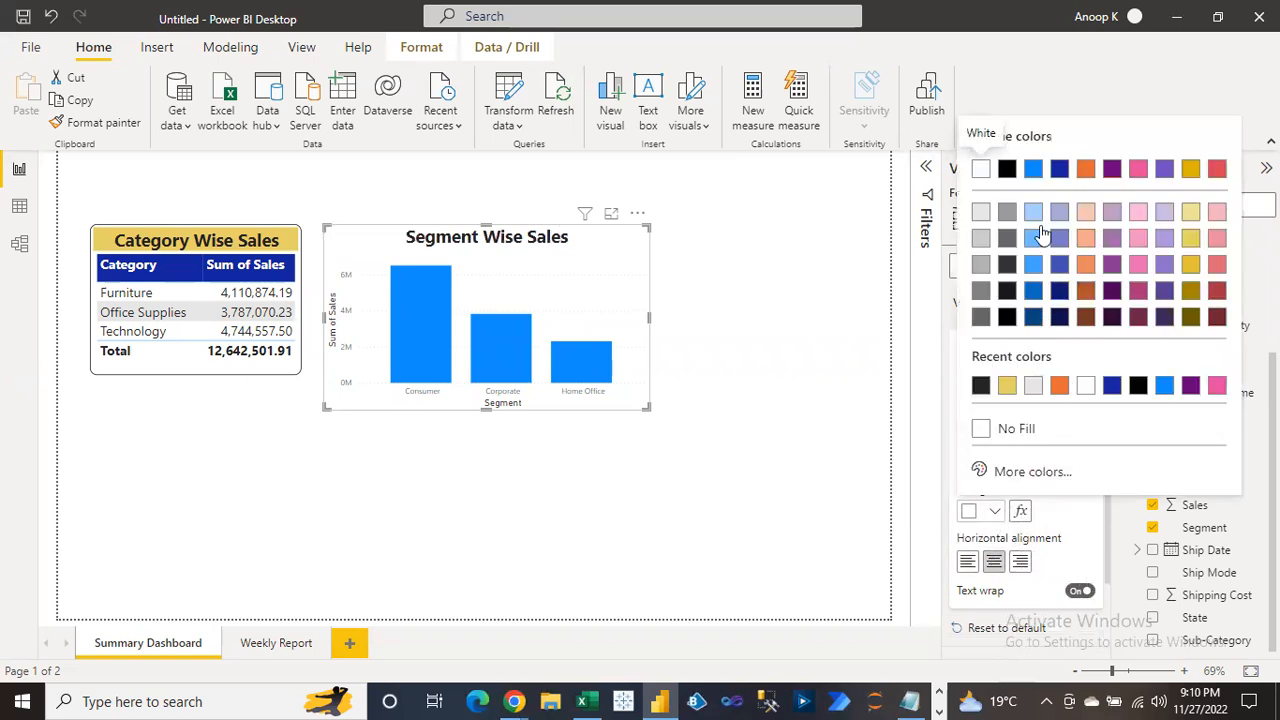
pyautogui.click(1007, 385)
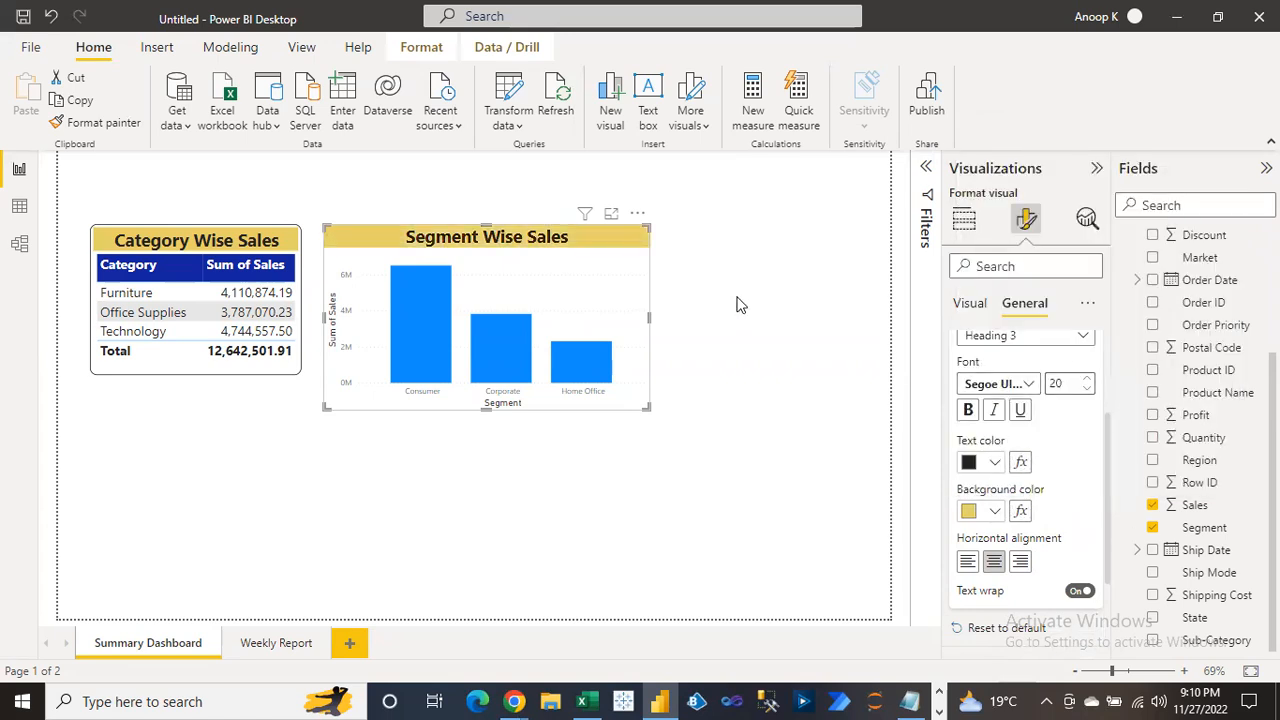
pyautogui.click(675, 291)
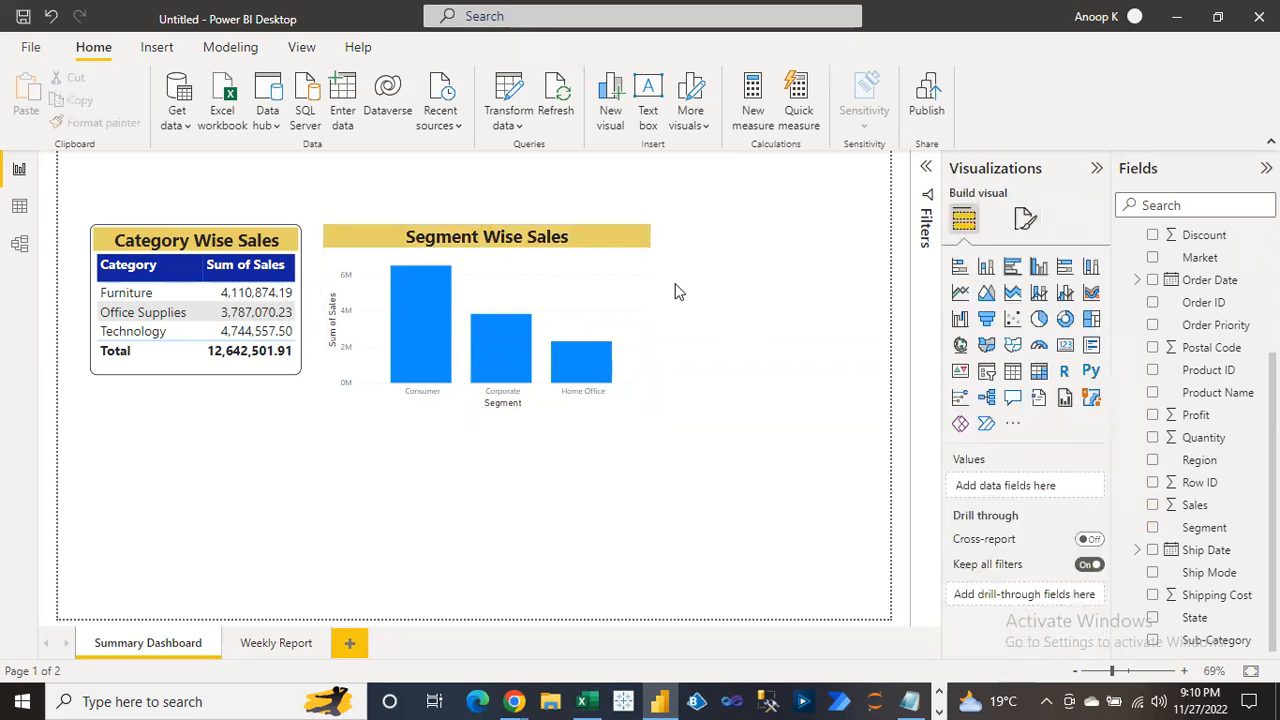
# Turn on a visual border around the segment chart with rounded corners of 11 px
pyautogui.click(543, 263)
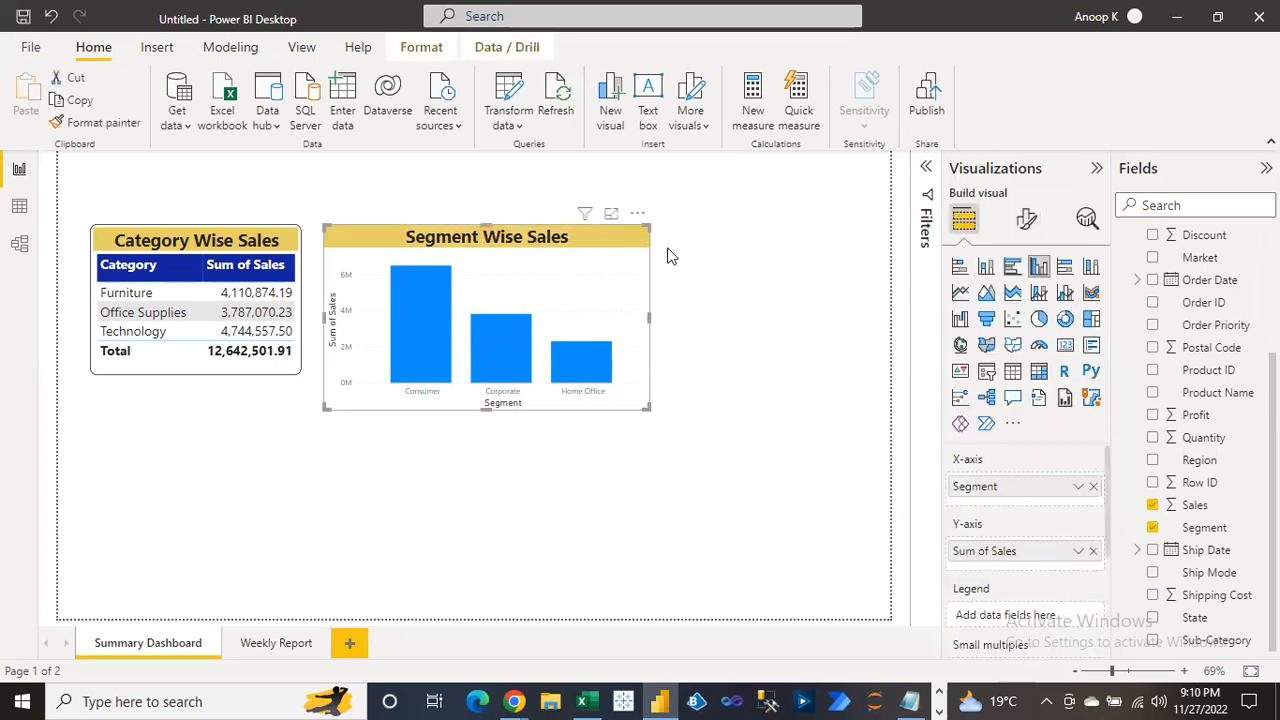
pyautogui.click(1026, 219)
pyautogui.click(1022, 304)
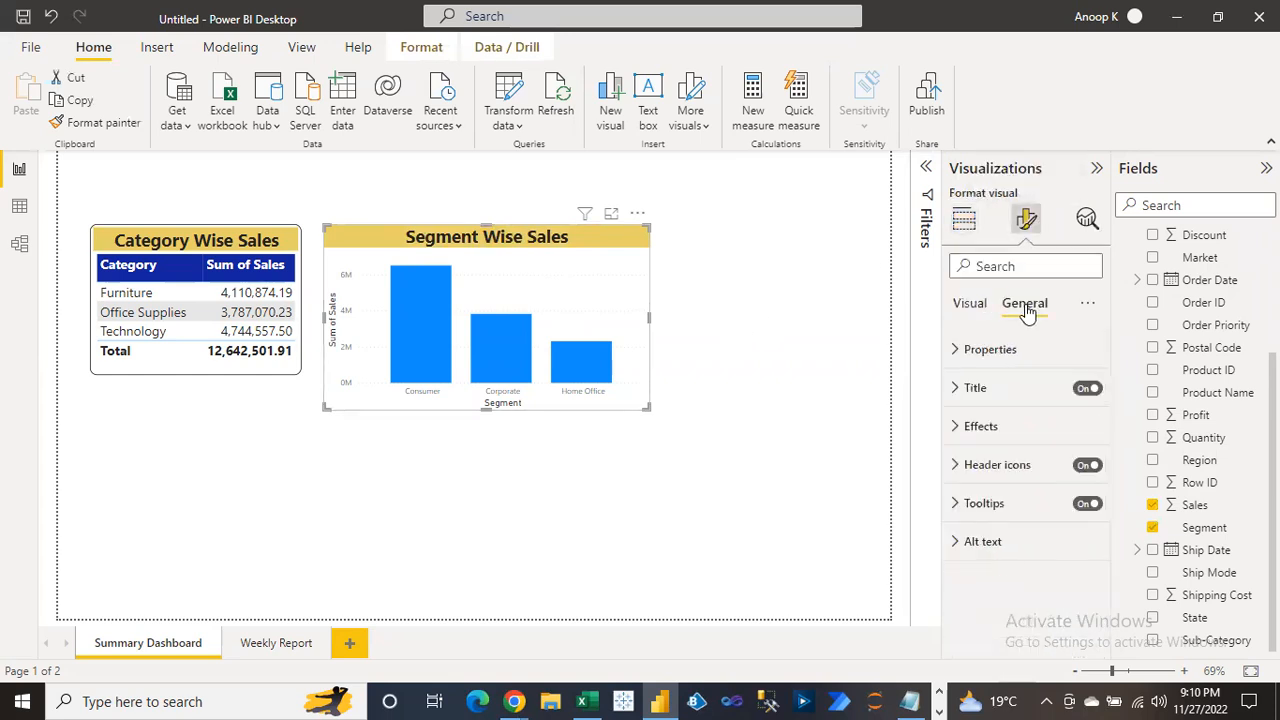
pyautogui.click(955, 428)
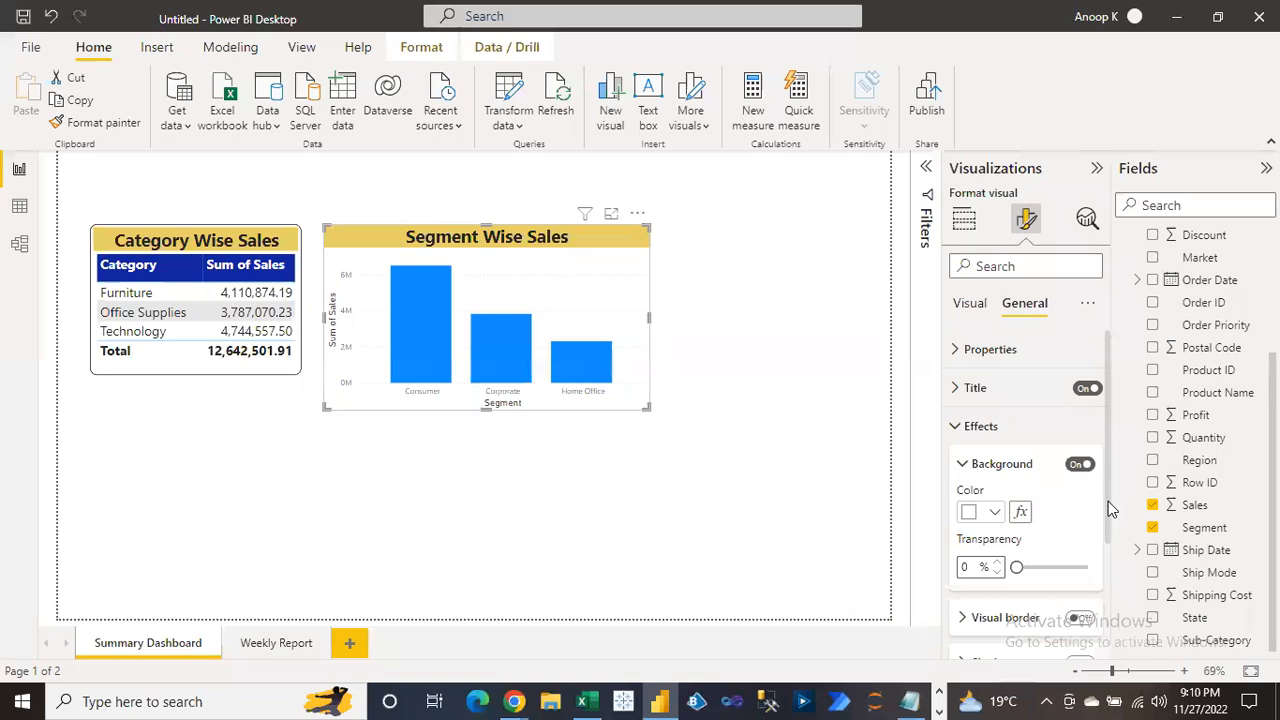
pyautogui.scroll(-1, 1104, 540)
pyautogui.click(966, 537)
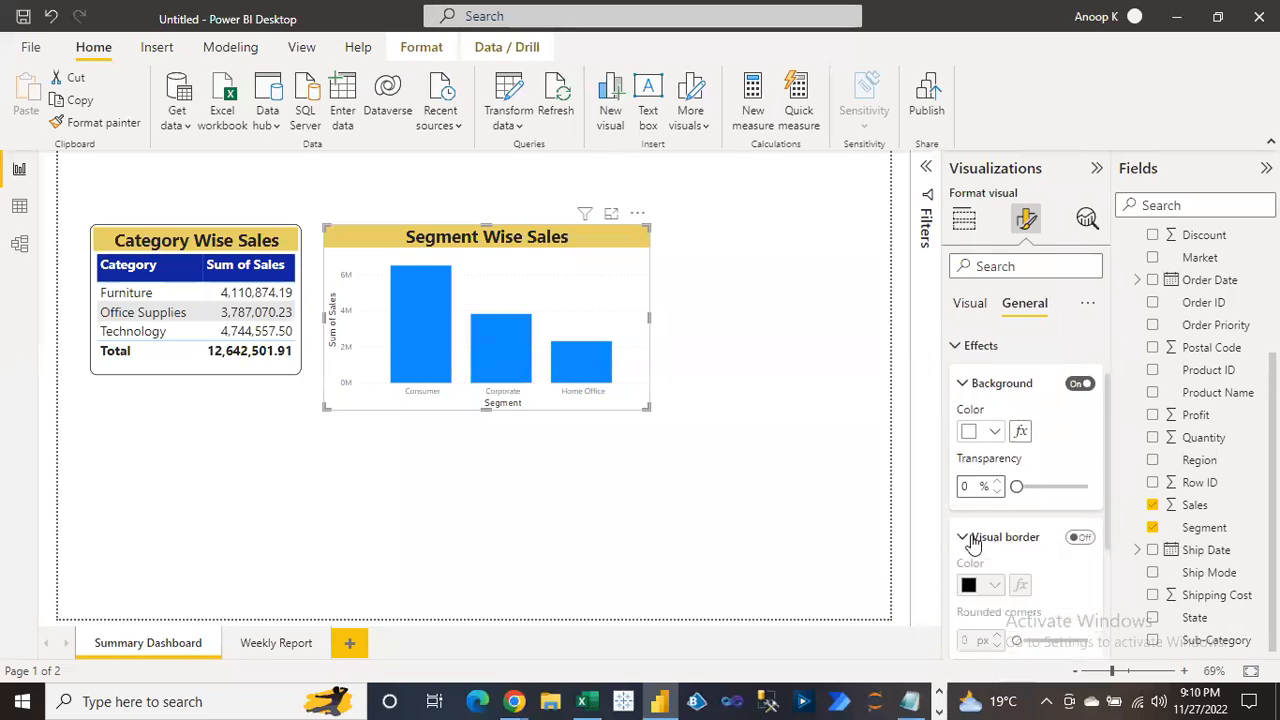
pyautogui.click(1080, 538)
pyautogui.scroll(-1, 1085, 545)
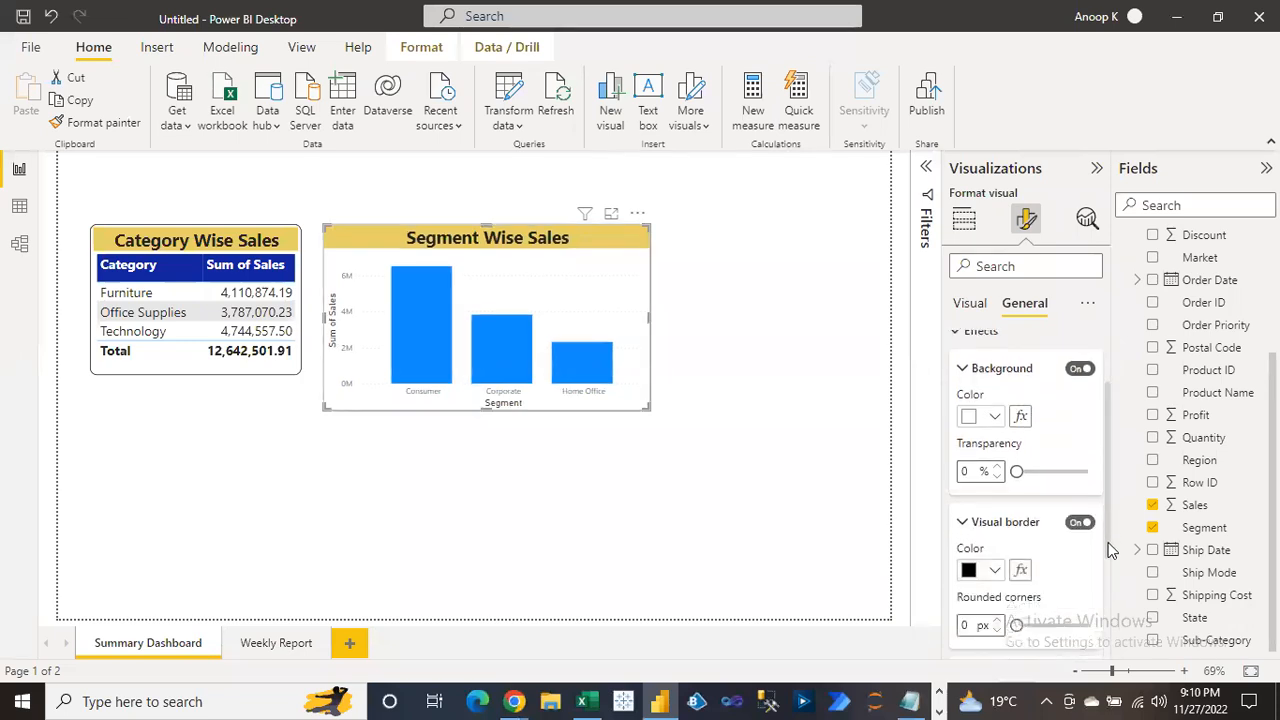
pyautogui.click(969, 561)
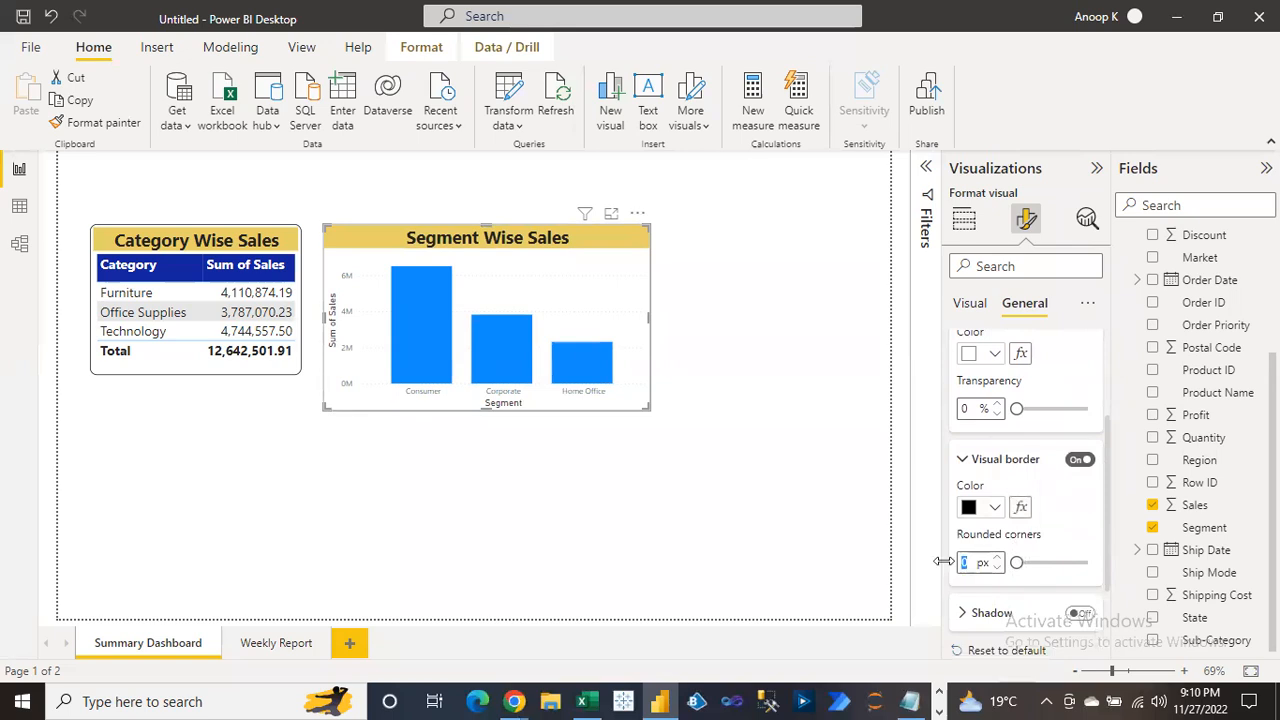
pyautogui.write('11')
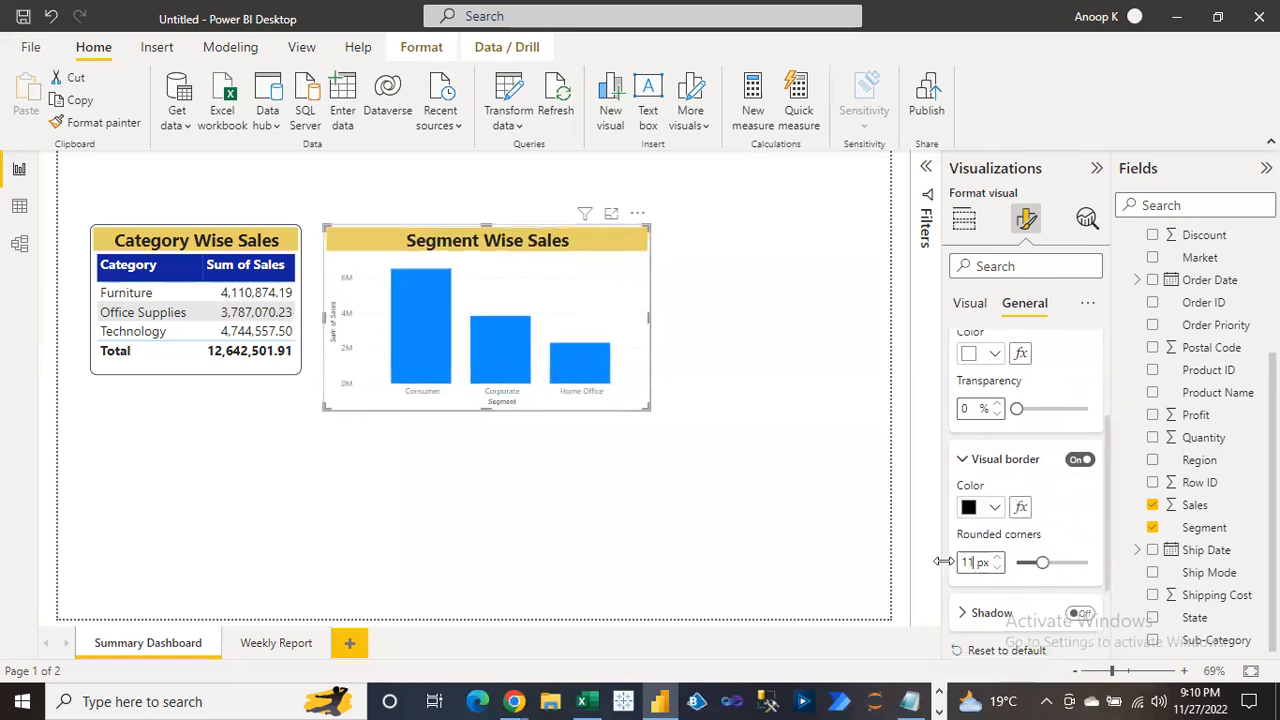
pyautogui.click(714, 443)
# Enlarge the segment chart slightly in width and height and turn off its X-axis title
pyautogui.moveTo(645, 409); pyautogui.dragTo(719, 440)
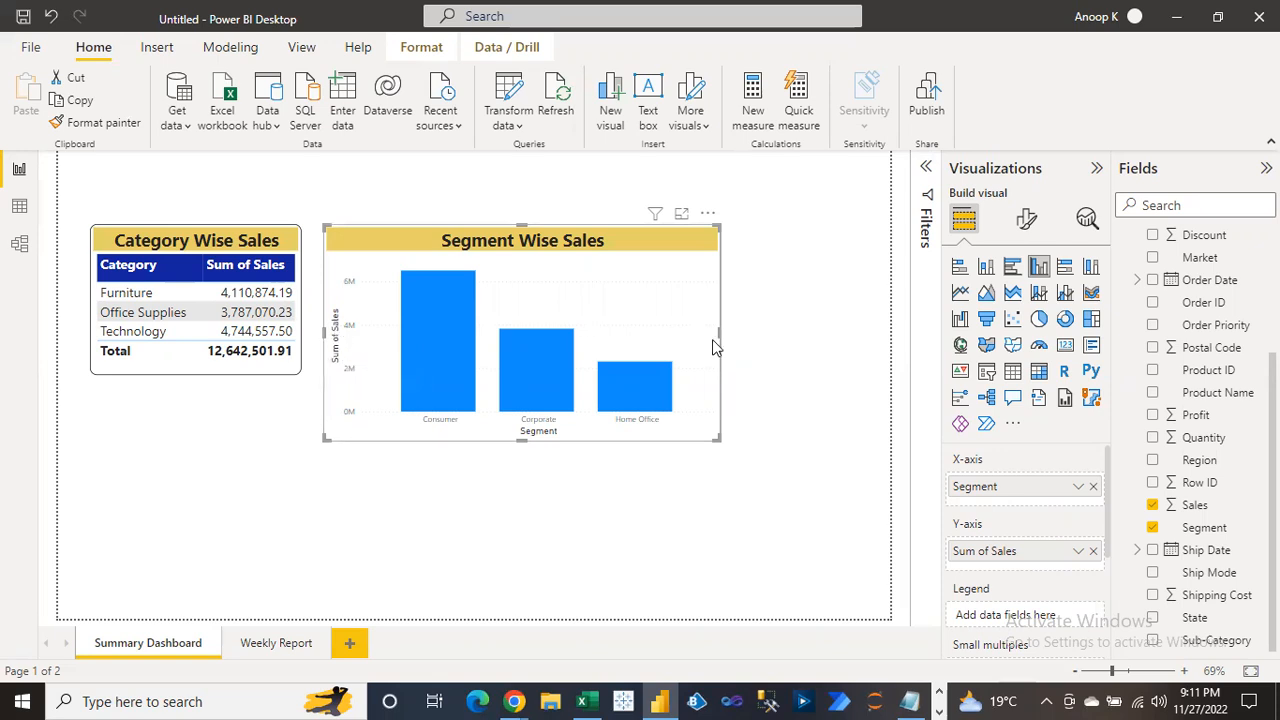
pyautogui.click(1024, 222)
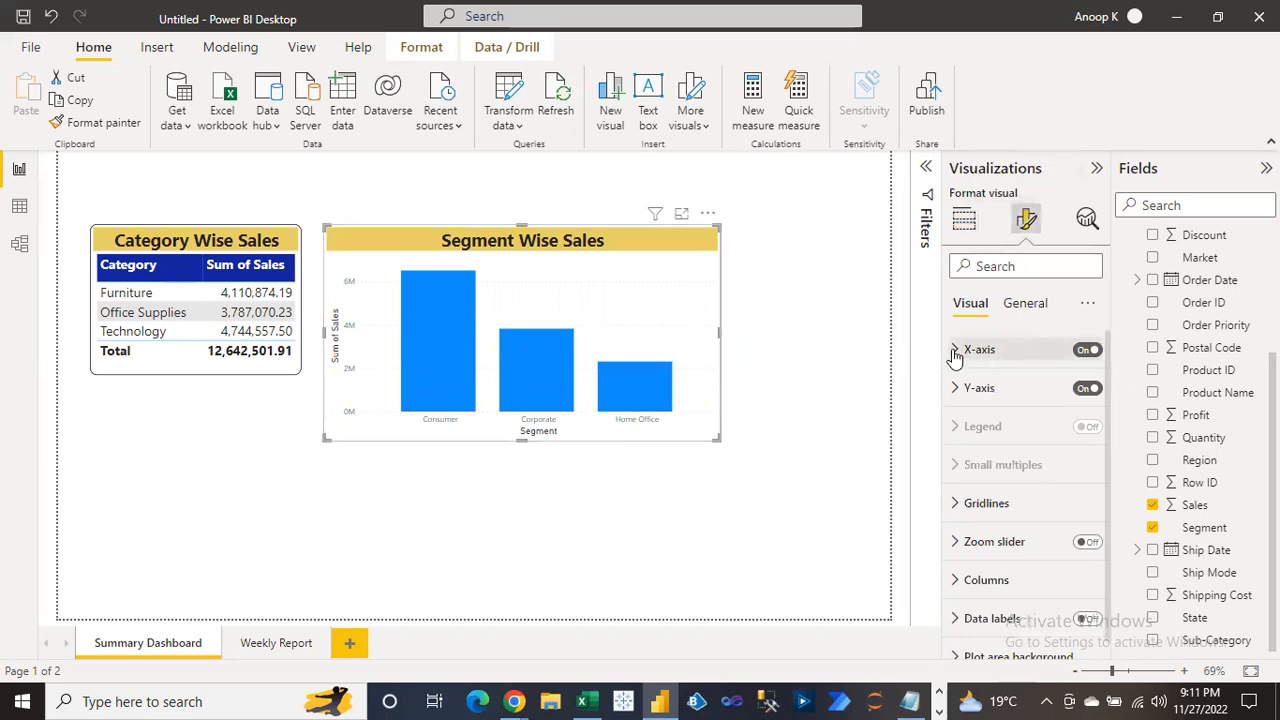
pyautogui.click(955, 350)
pyautogui.scroll(-3, 1100, 380)
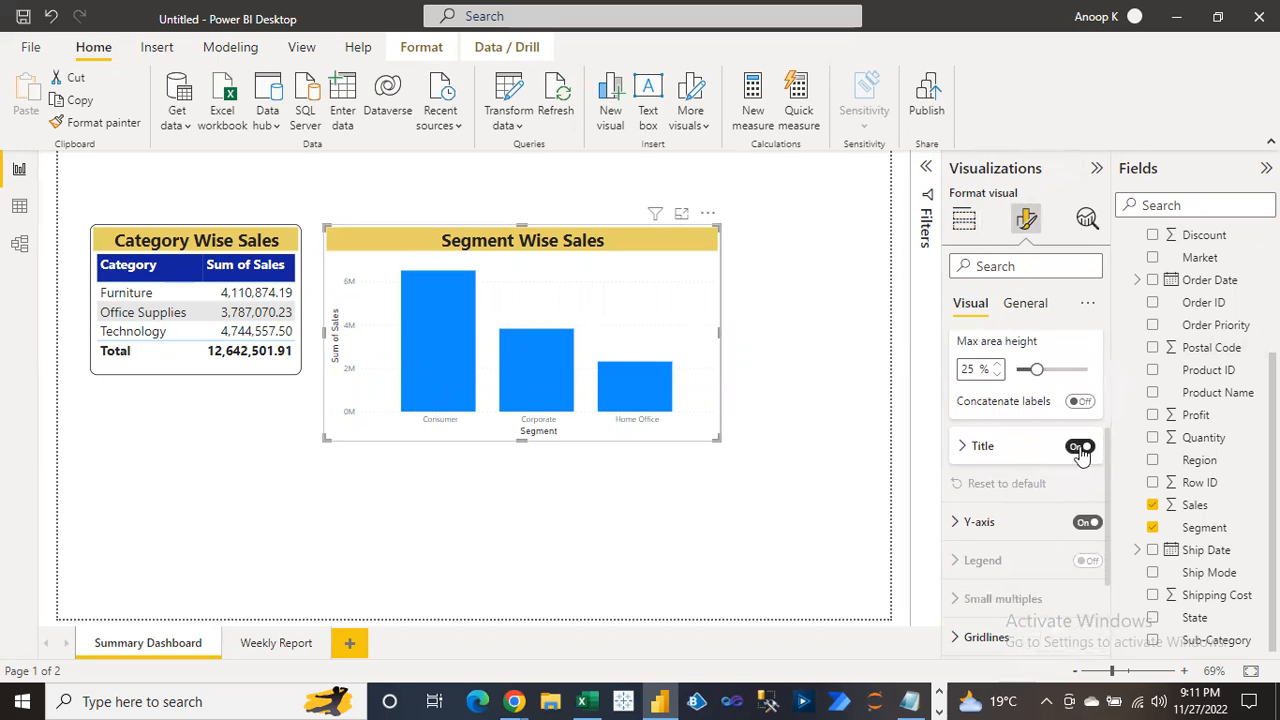
pyautogui.click(1080, 447)
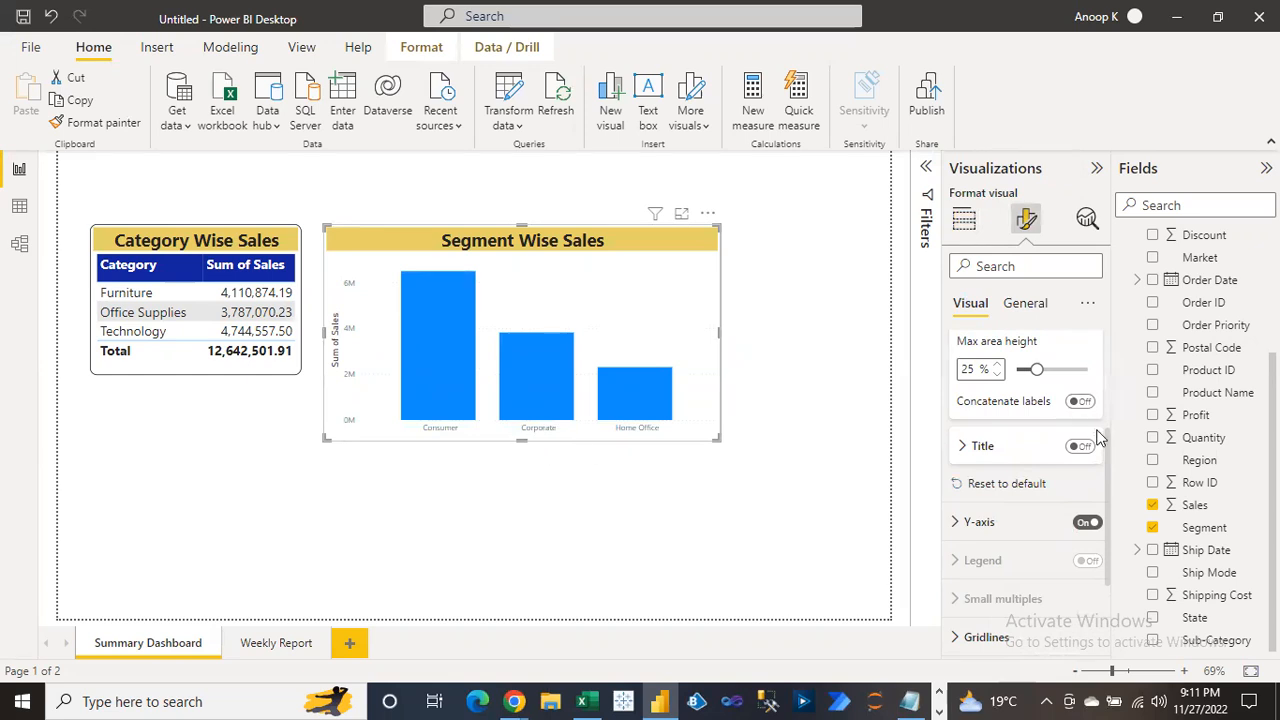
pyautogui.scroll(4, 1097, 443)
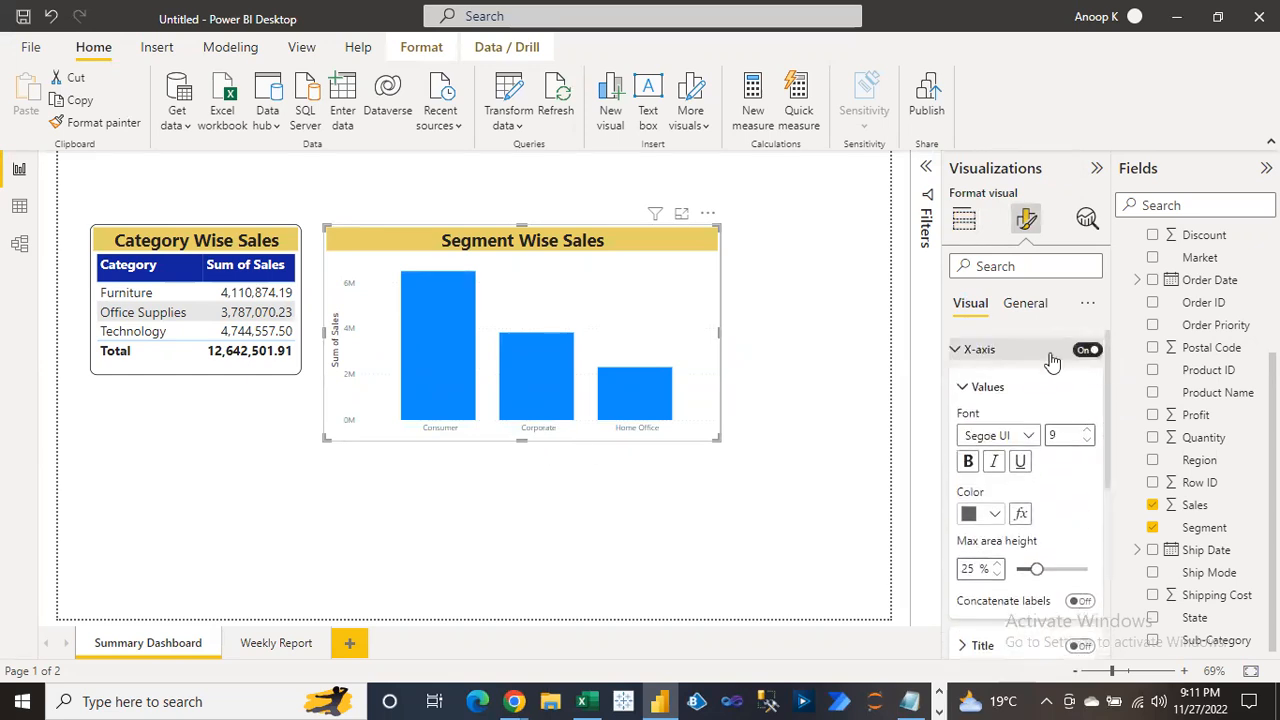
# Turn off the Y-axis title of the segment chart
pyautogui.click(958, 352)
pyautogui.click(960, 388)
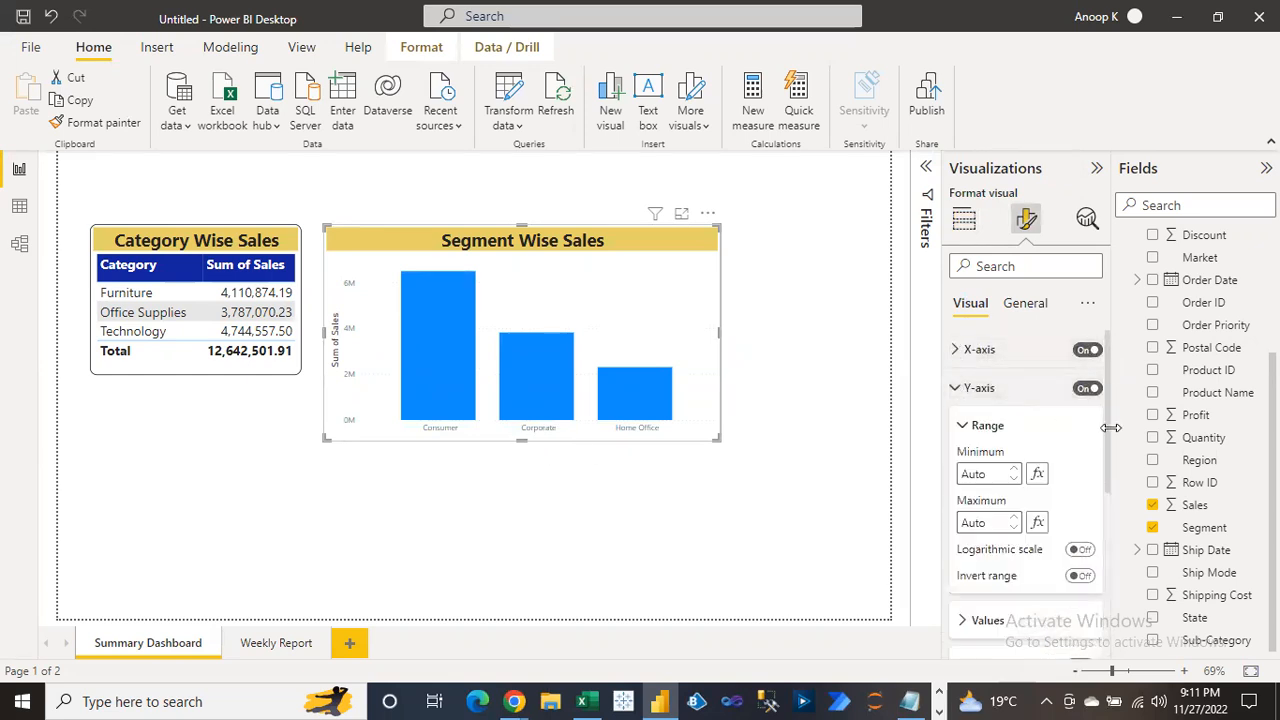
pyautogui.scroll(-3, 1106, 446)
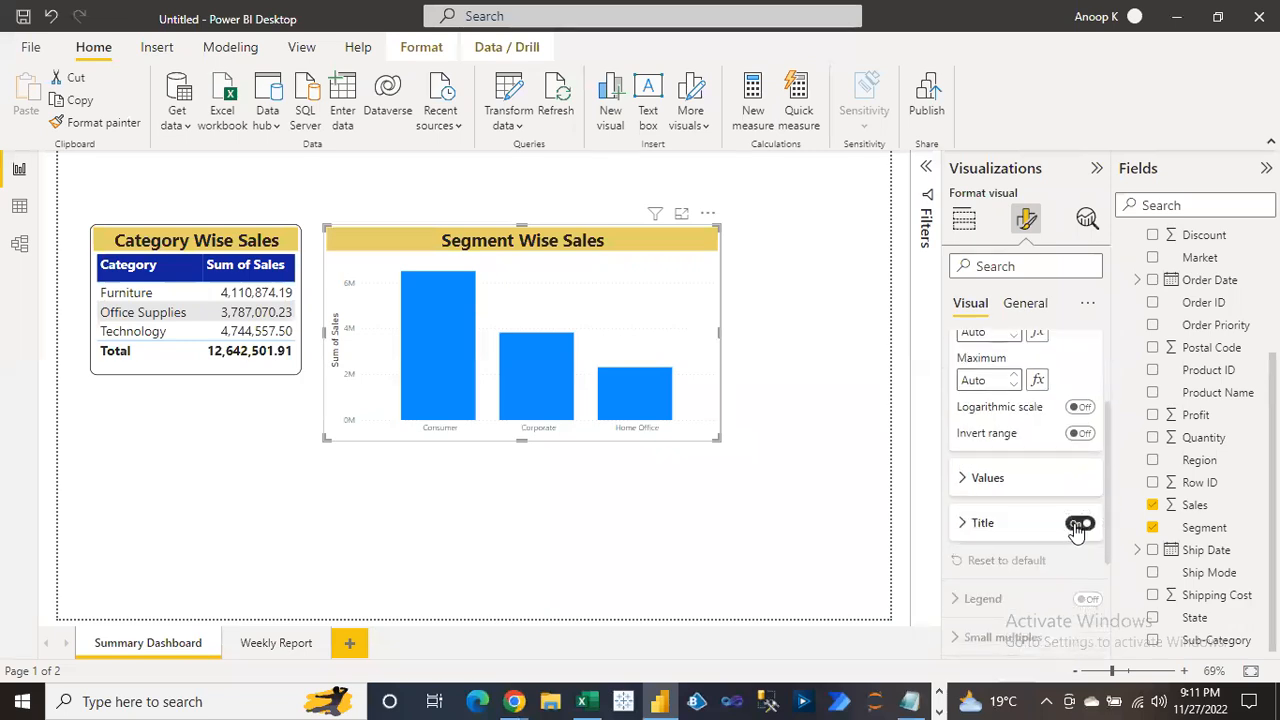
pyautogui.click(1080, 524)
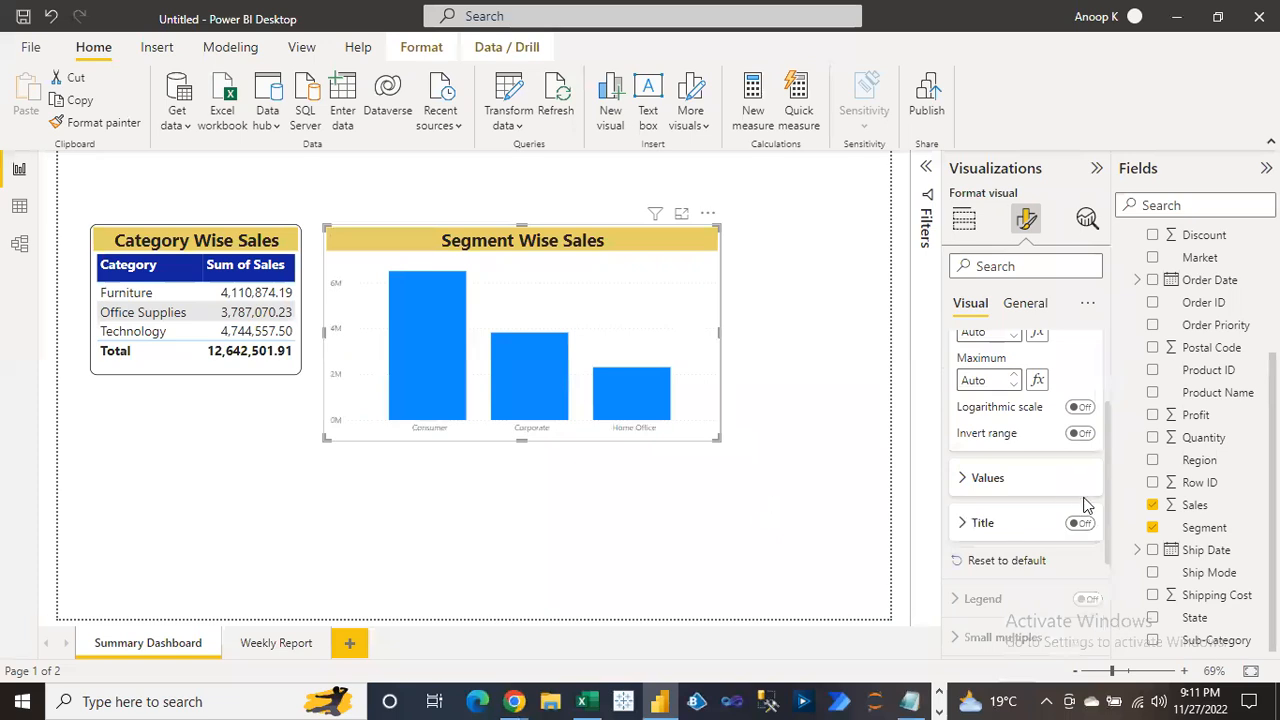
pyautogui.moveTo(1108, 501); pyautogui.dragTo(1104, 405)
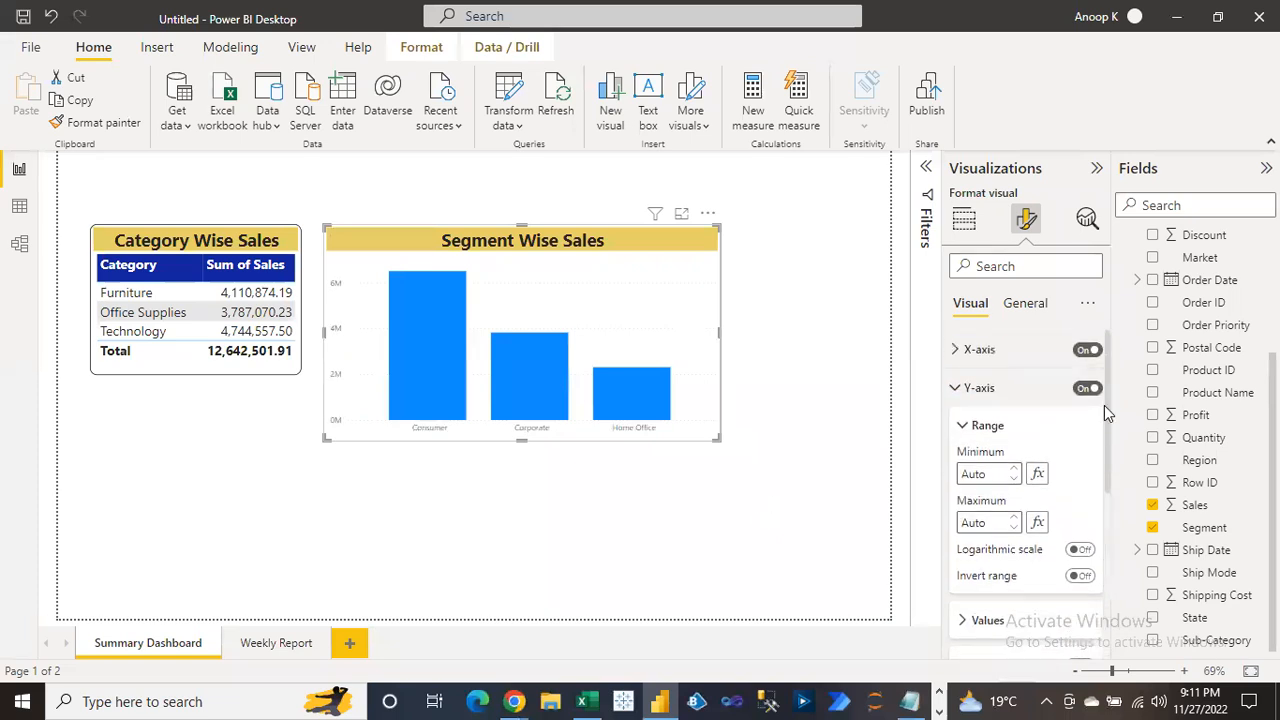
pyautogui.click(954, 388)
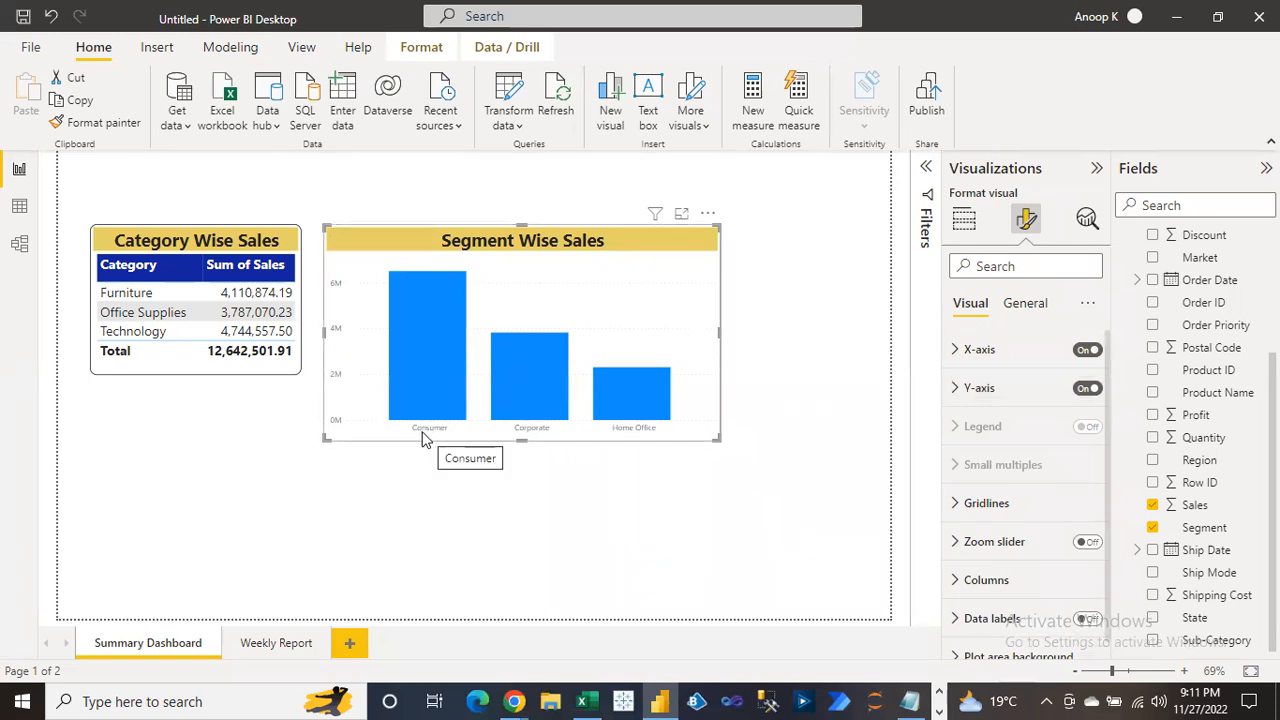
# Set the segment chart's X-axis value labels to font size 12 and bold
pyautogui.click(955, 350)
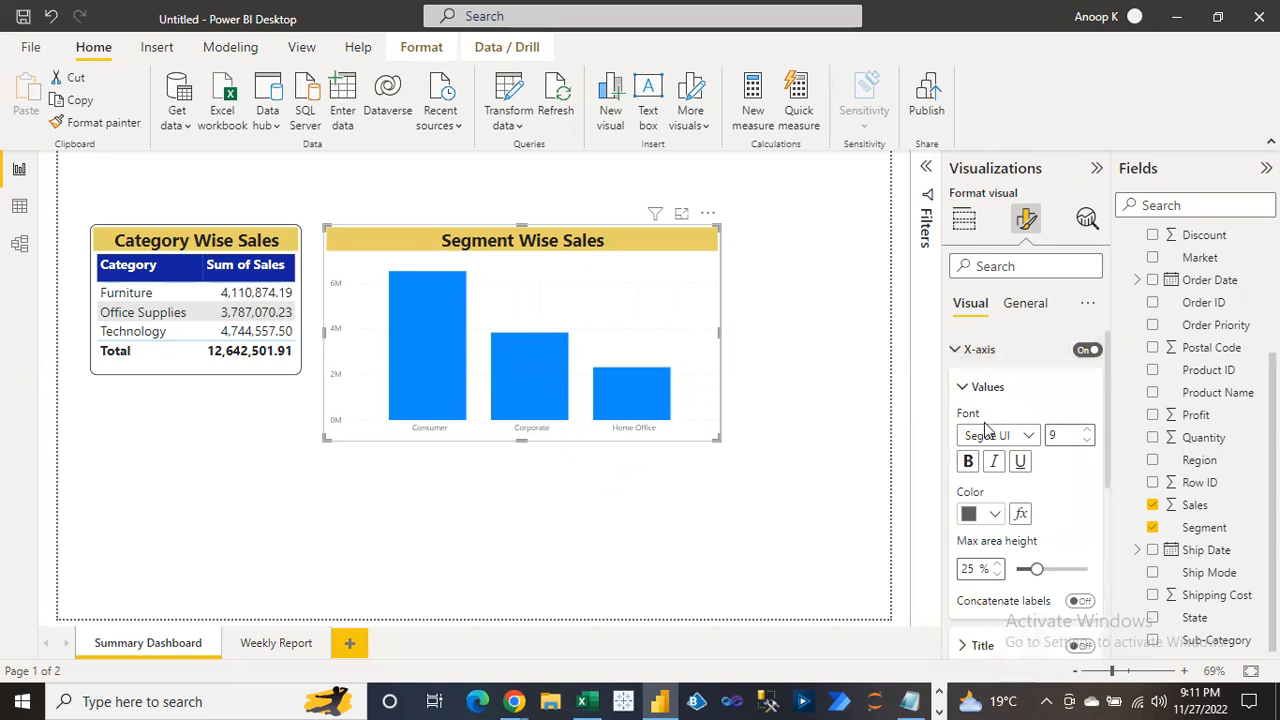
pyautogui.click(1066, 435)
pyautogui.write('10')
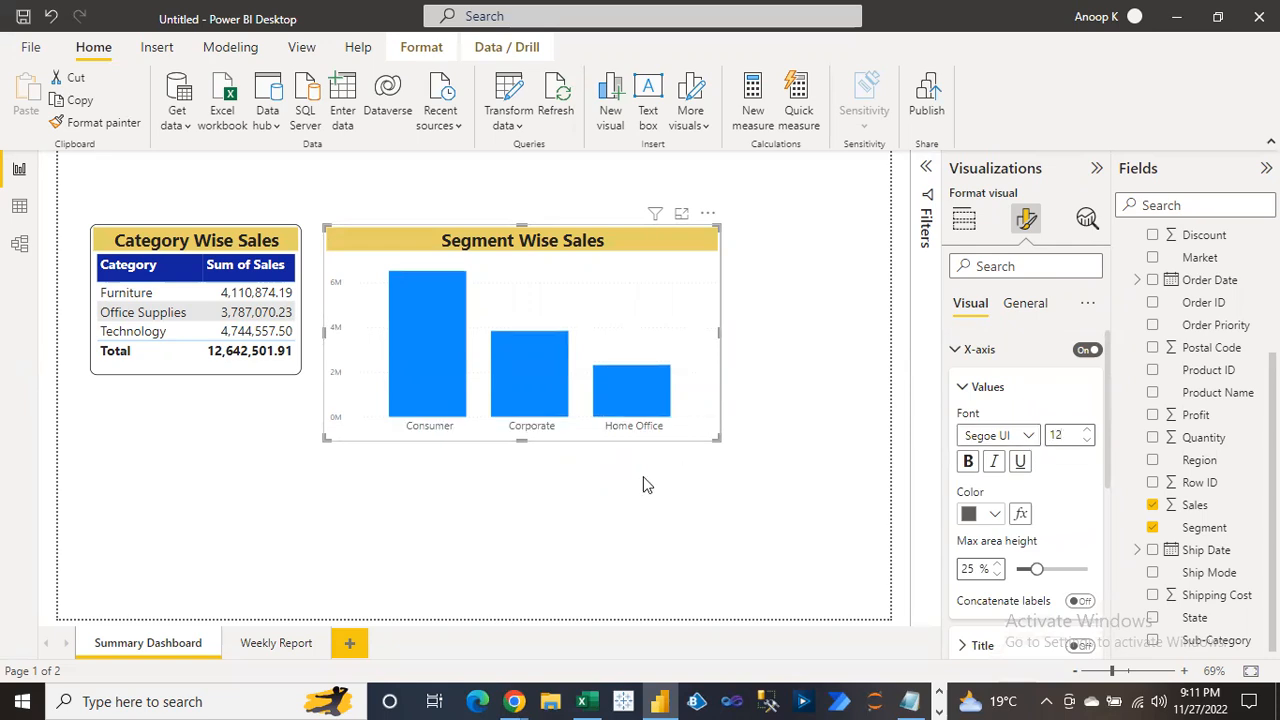
pyautogui.click(968, 462)
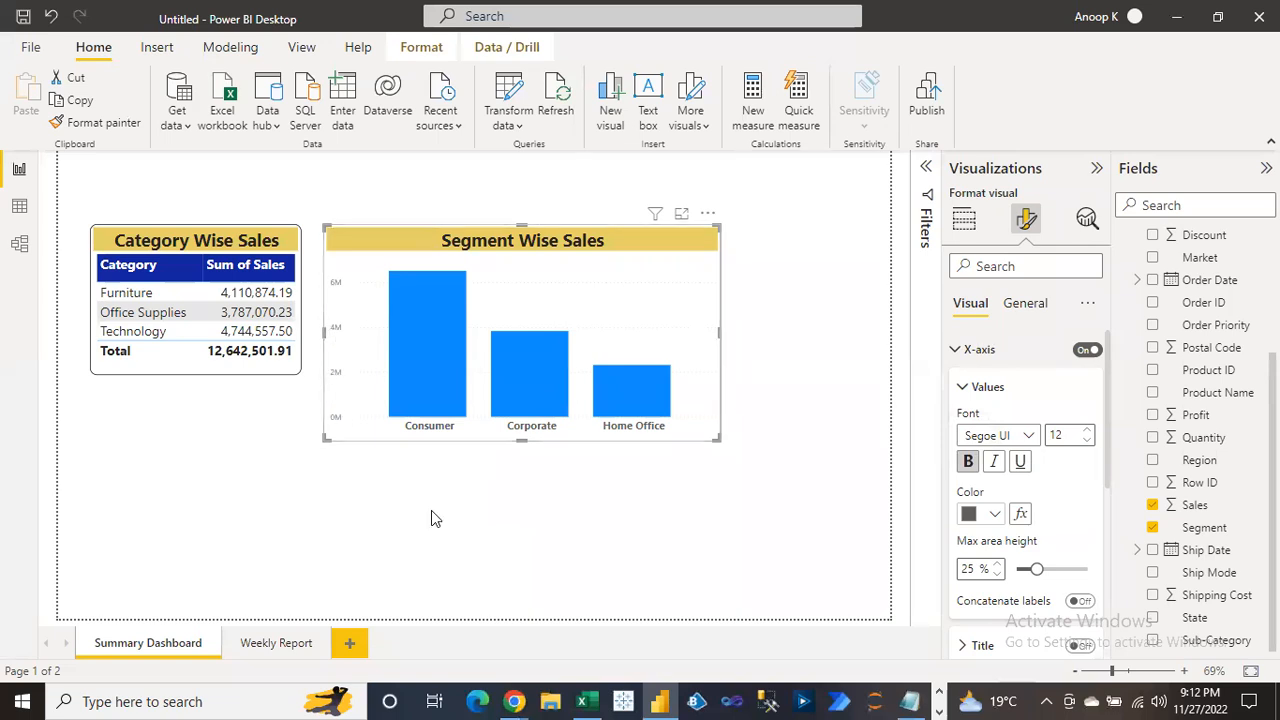
# Set the segment chart's Y-axis value labels to font size 12 and bold
pyautogui.click(955, 352)
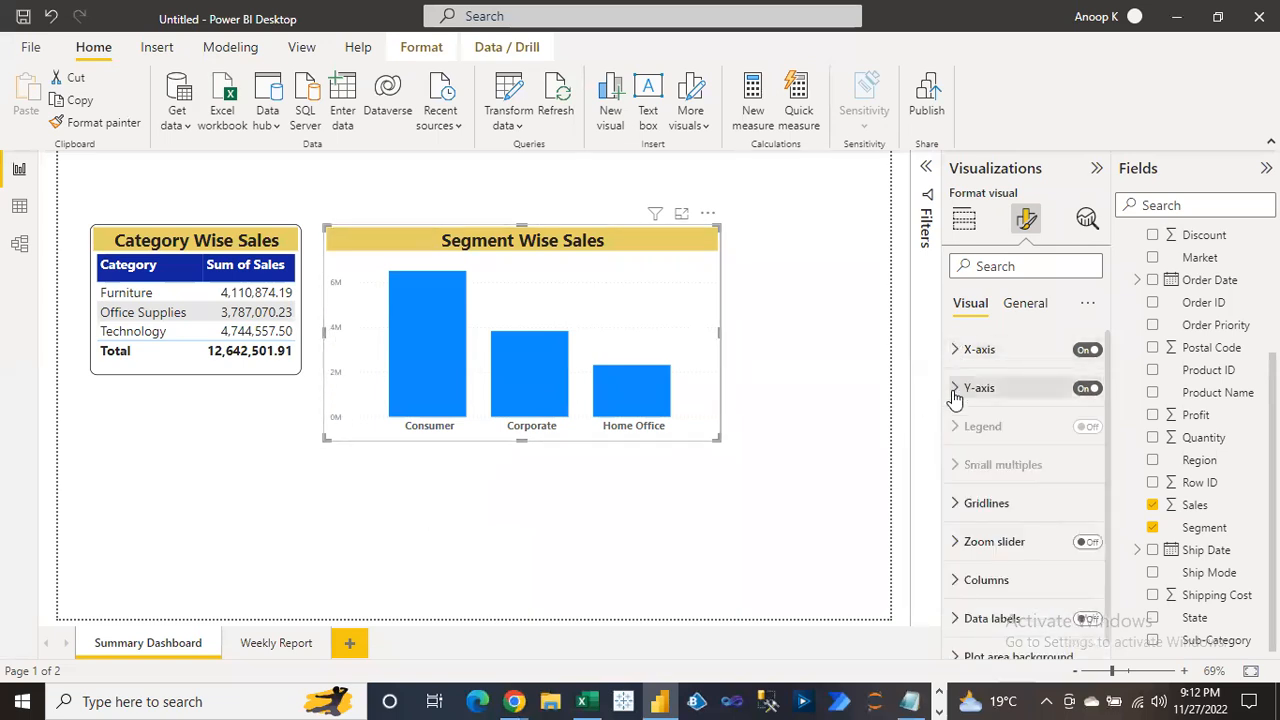
pyautogui.click(955, 392)
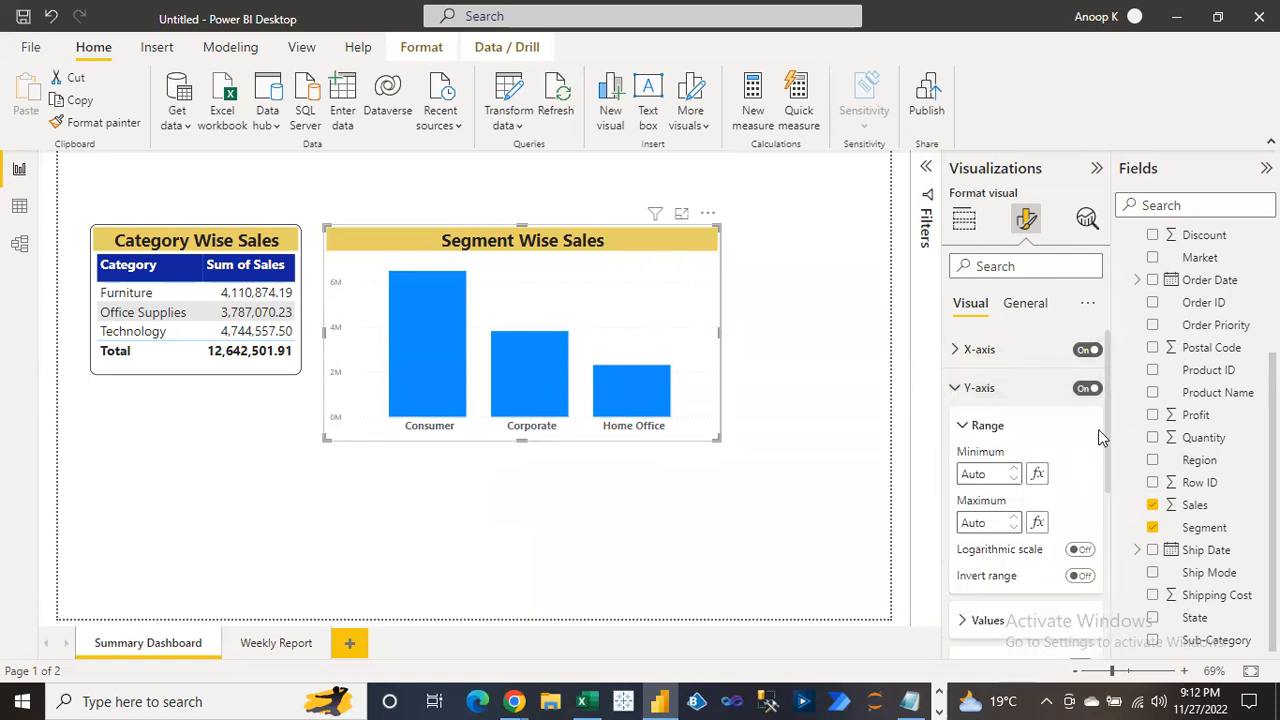
pyautogui.moveTo(1108, 428); pyautogui.dragTo(1106, 497)
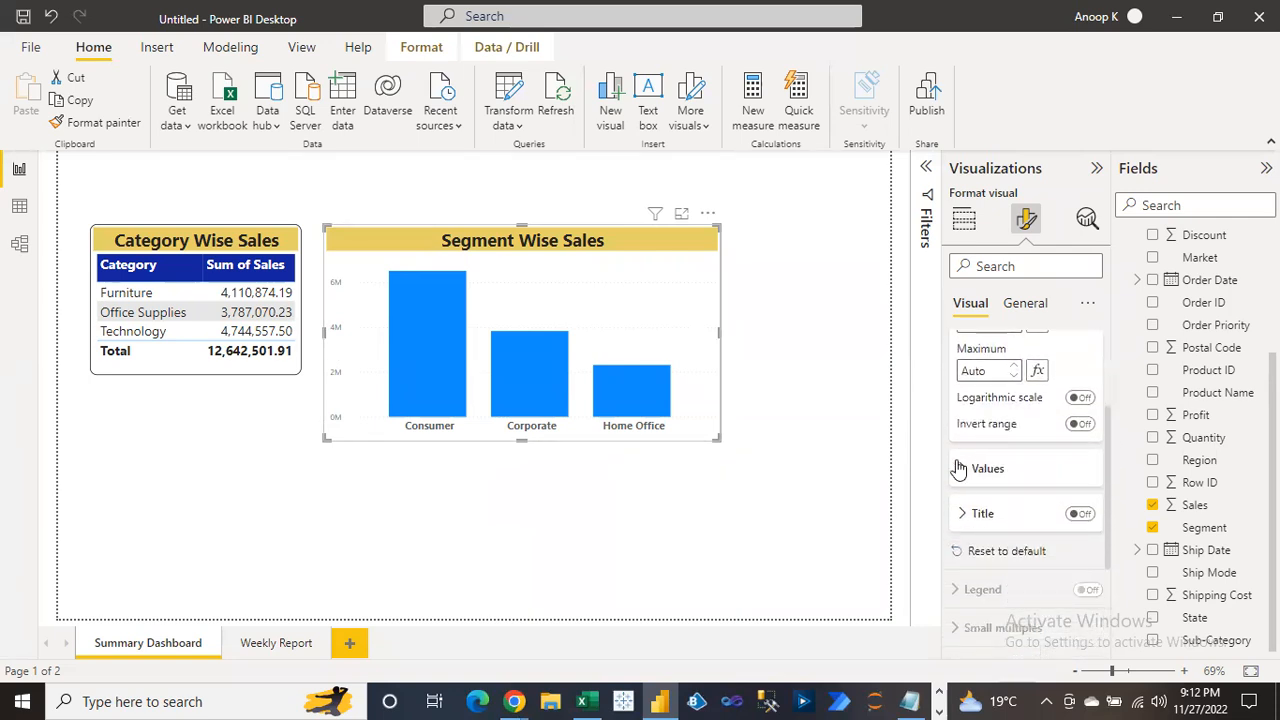
pyautogui.click(960, 470)
pyautogui.click(1062, 516)
pyautogui.write('12')
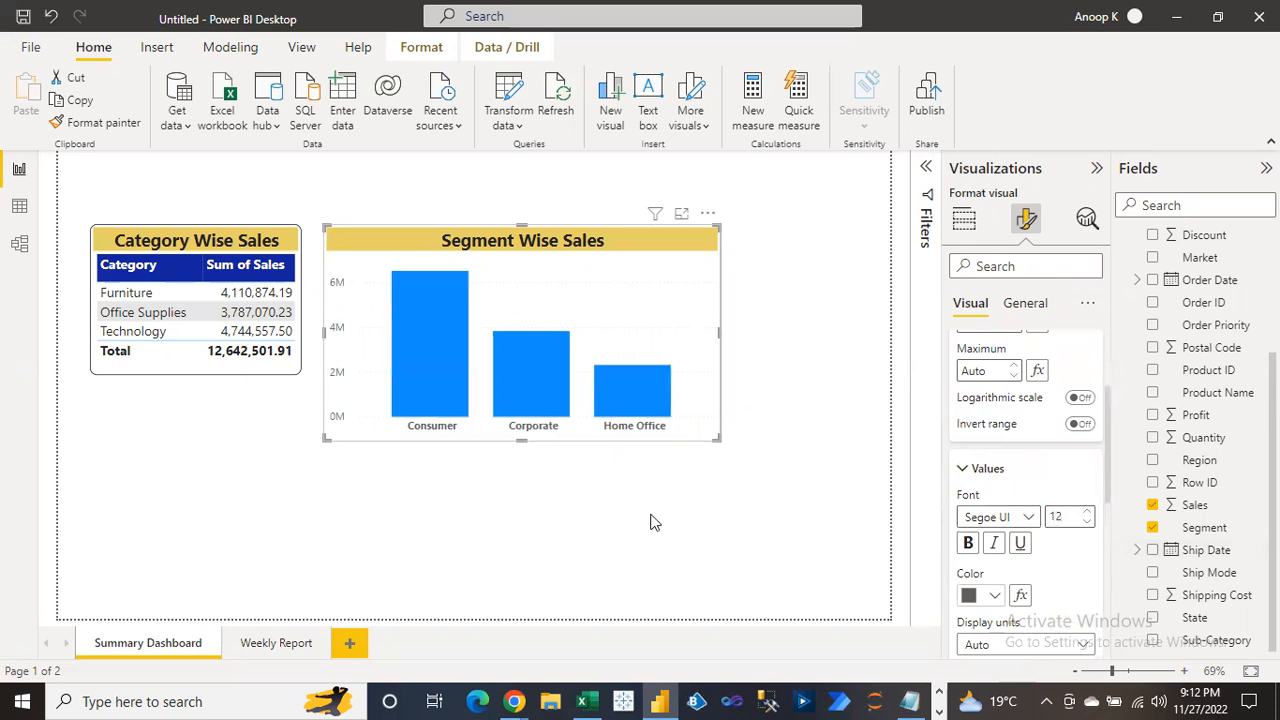
pyautogui.click(968, 543)
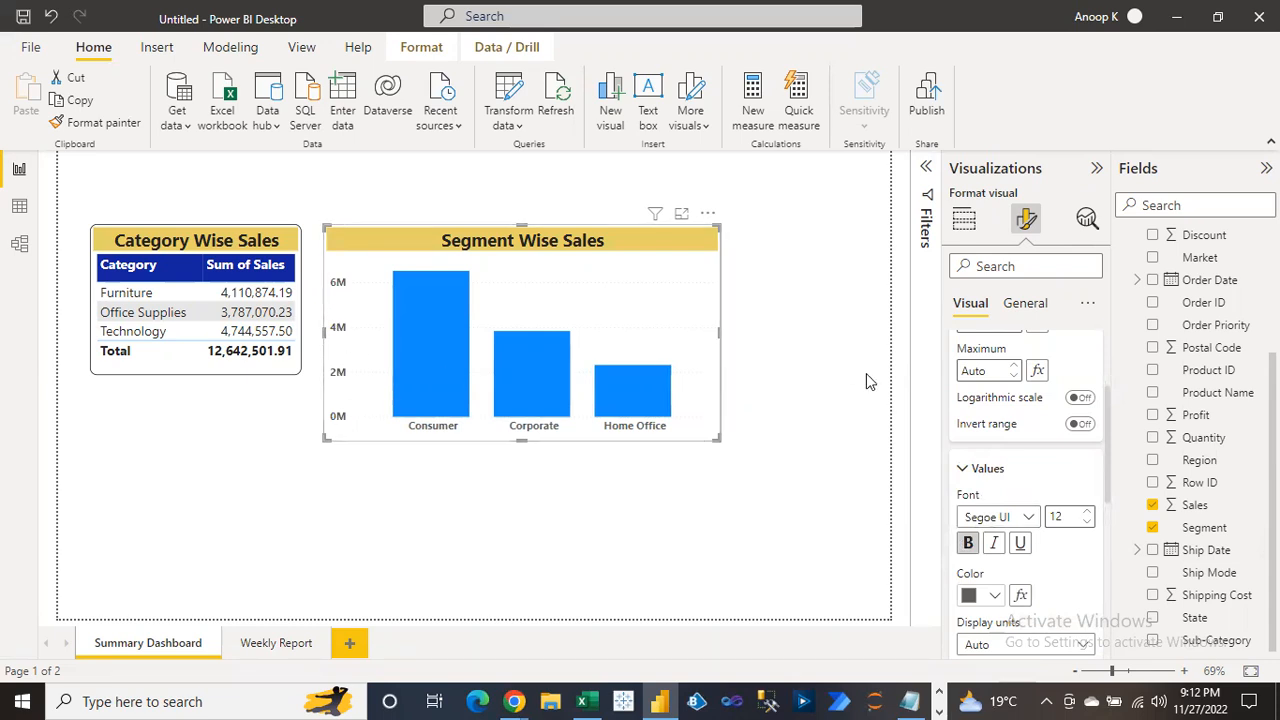
pyautogui.moveTo(1108, 467); pyautogui.dragTo(1104, 378)
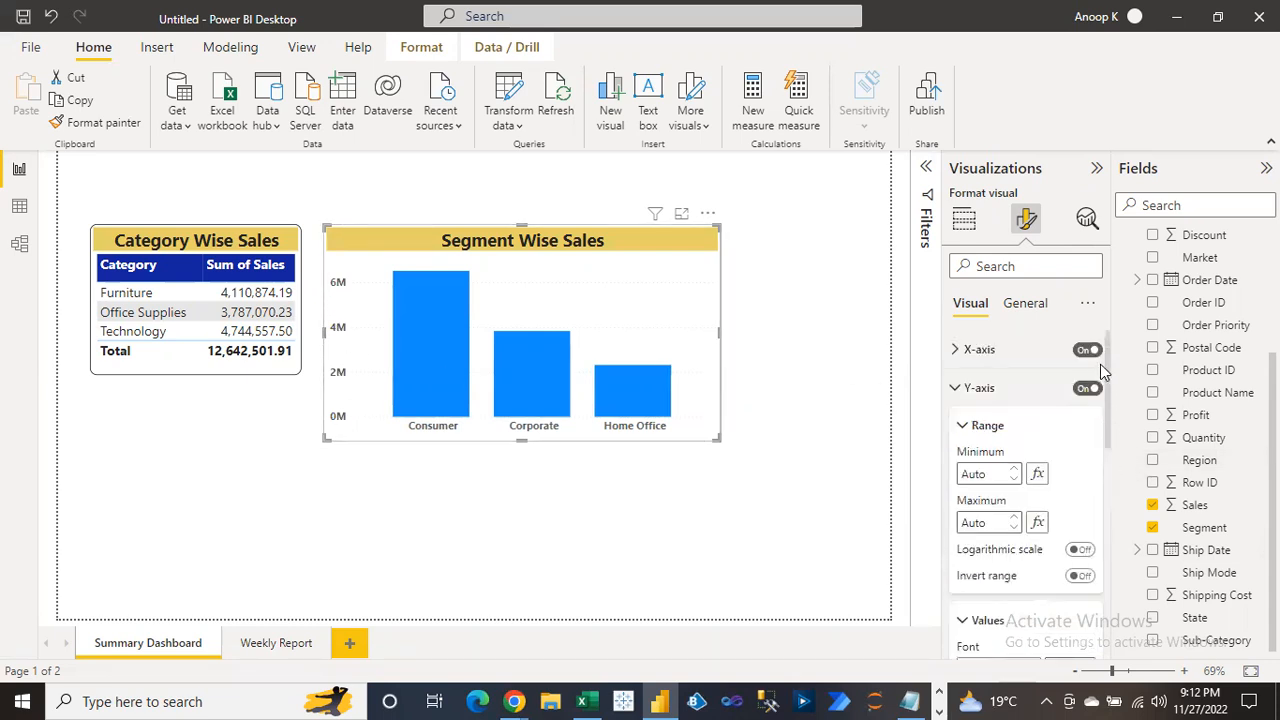
pyautogui.click(953, 393)
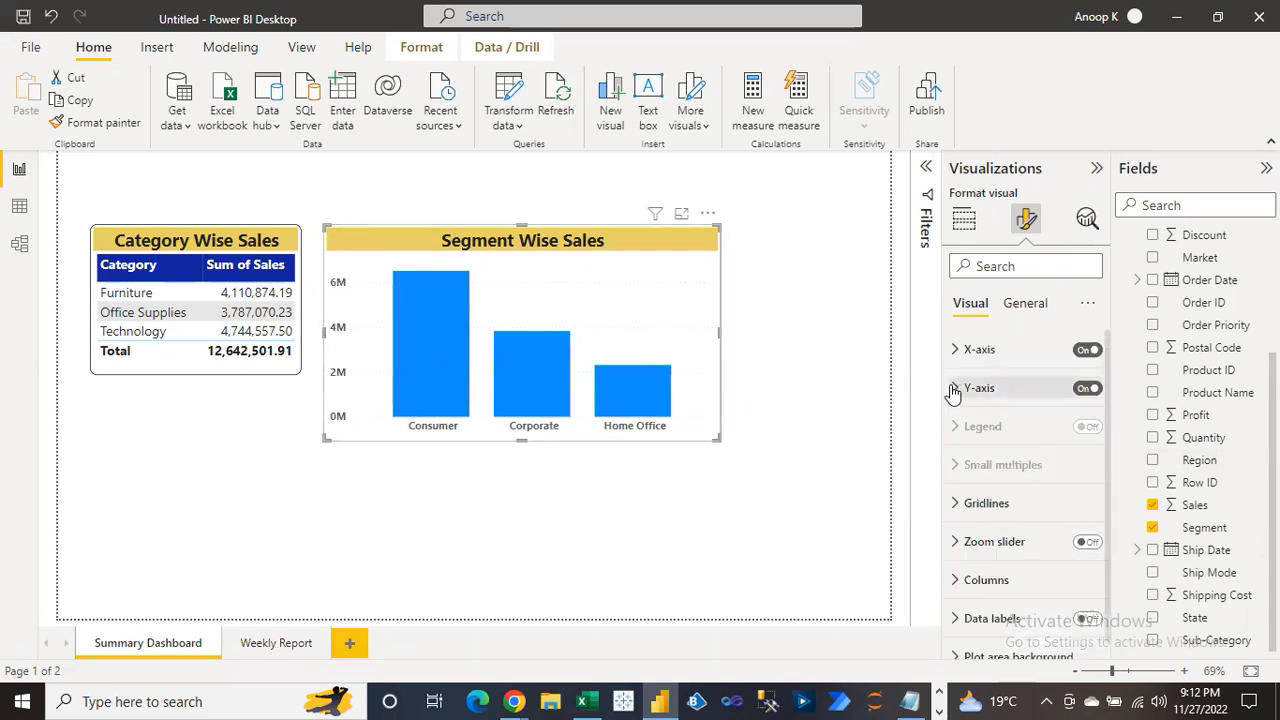
pyautogui.click(849, 392)
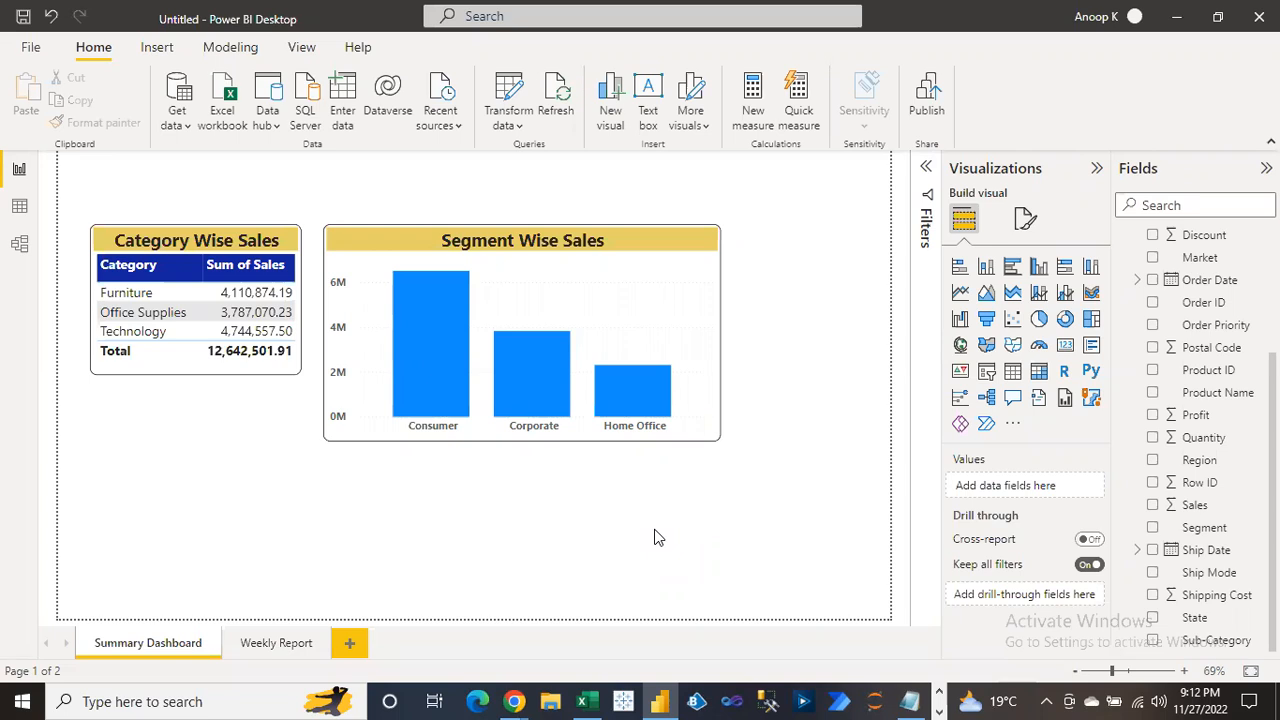
# Turn on data labels for the segment chart
pyautogui.click(606, 251)
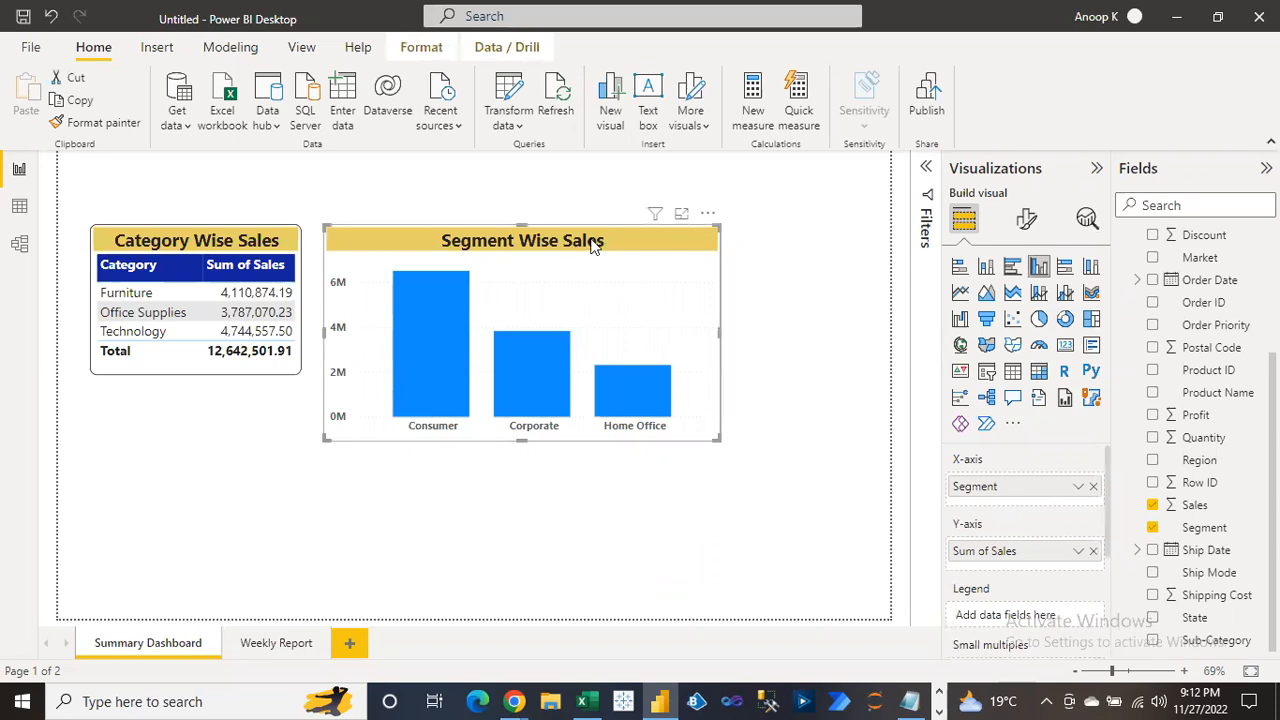
pyautogui.click(1027, 220)
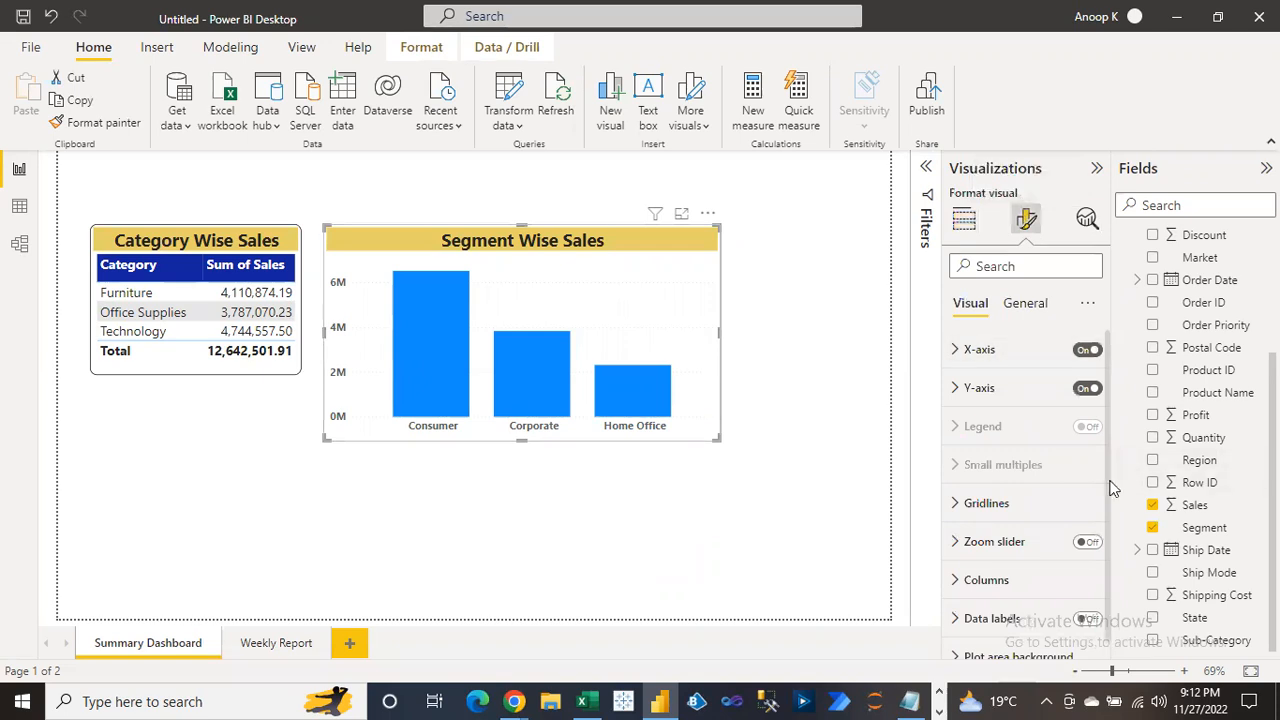
pyautogui.scroll(-1, 1108, 520)
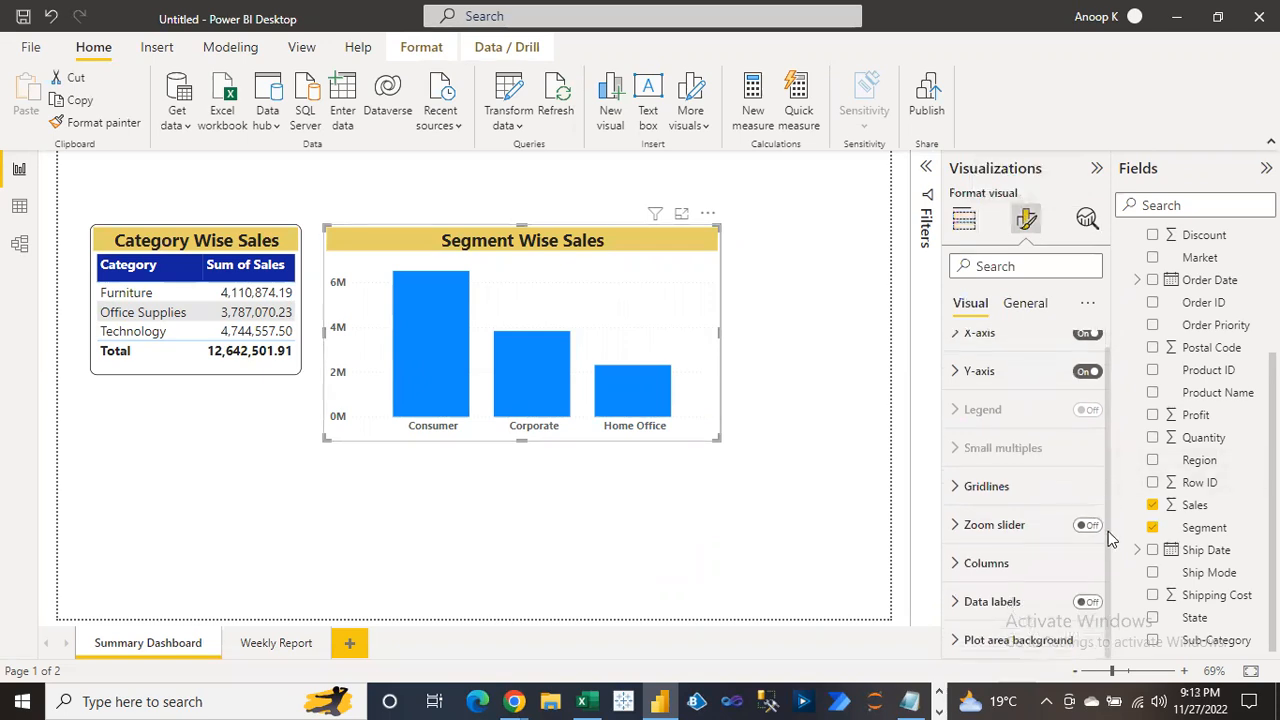
pyautogui.click(1093, 603)
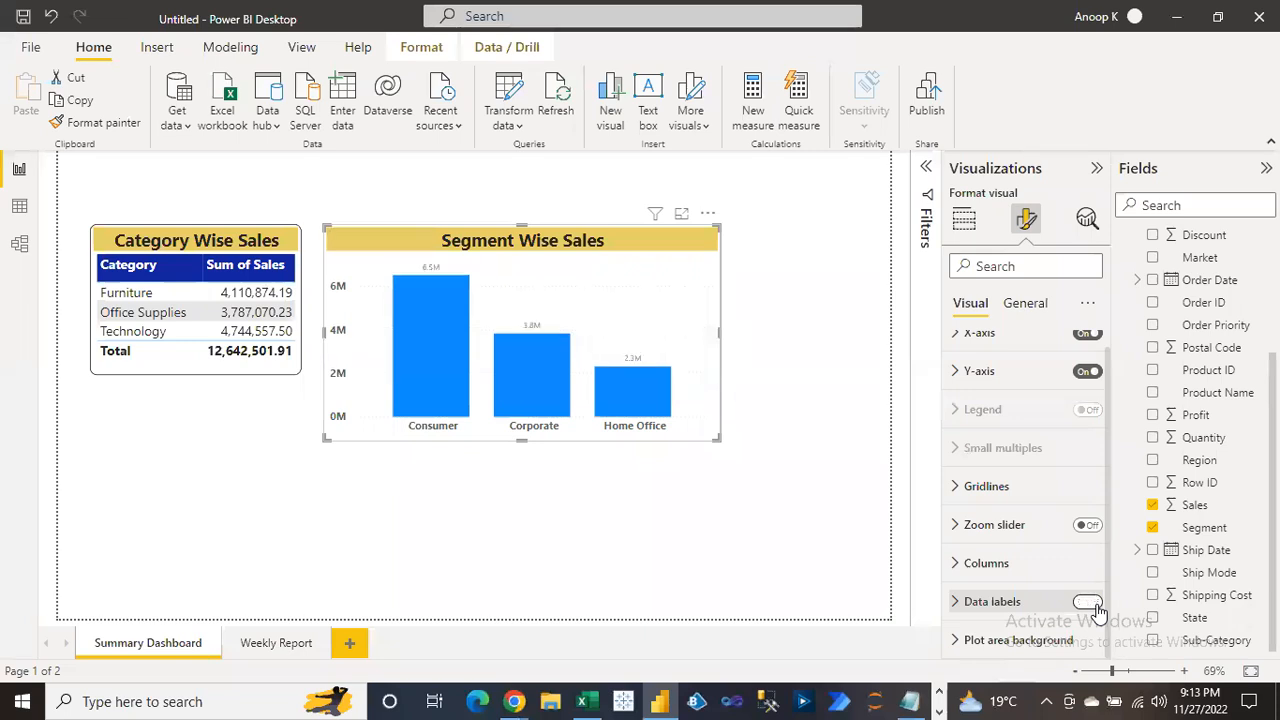
# Set the segment chart's data label values to font size 12 and bold
pyautogui.click(958, 602)
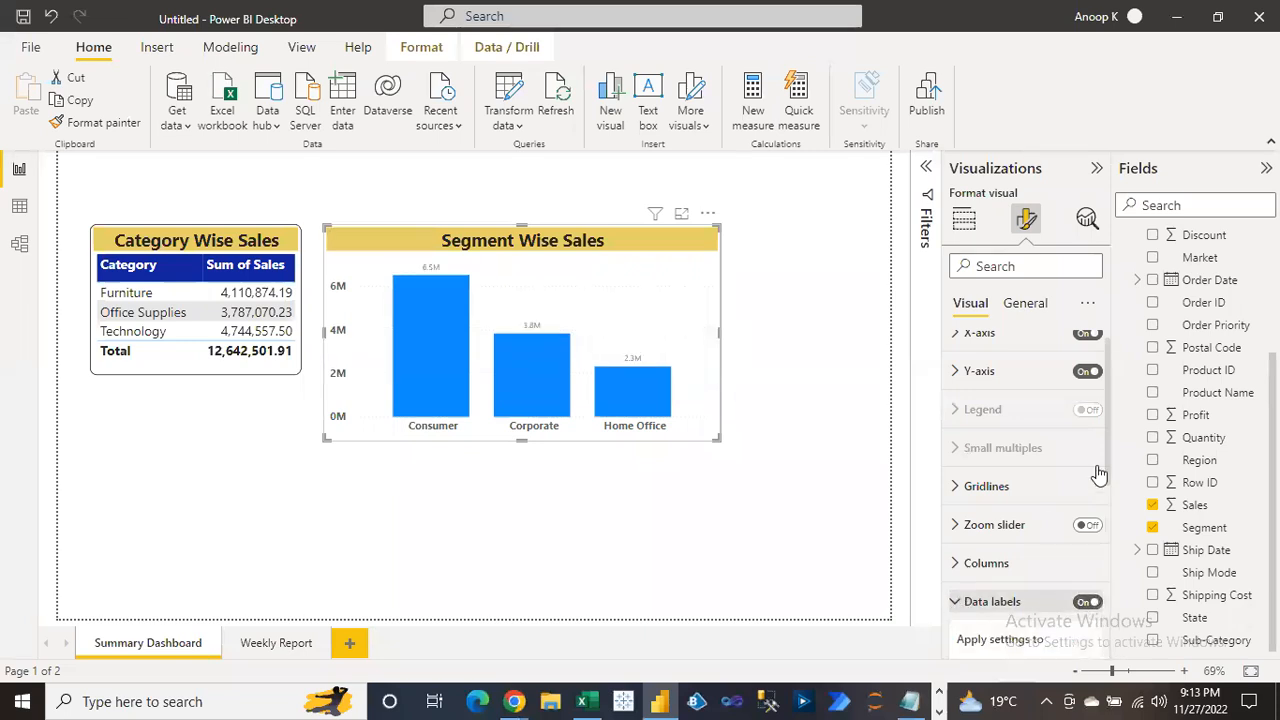
pyautogui.scroll(-2, 1106, 461)
pyautogui.scroll(-3, 1106, 475)
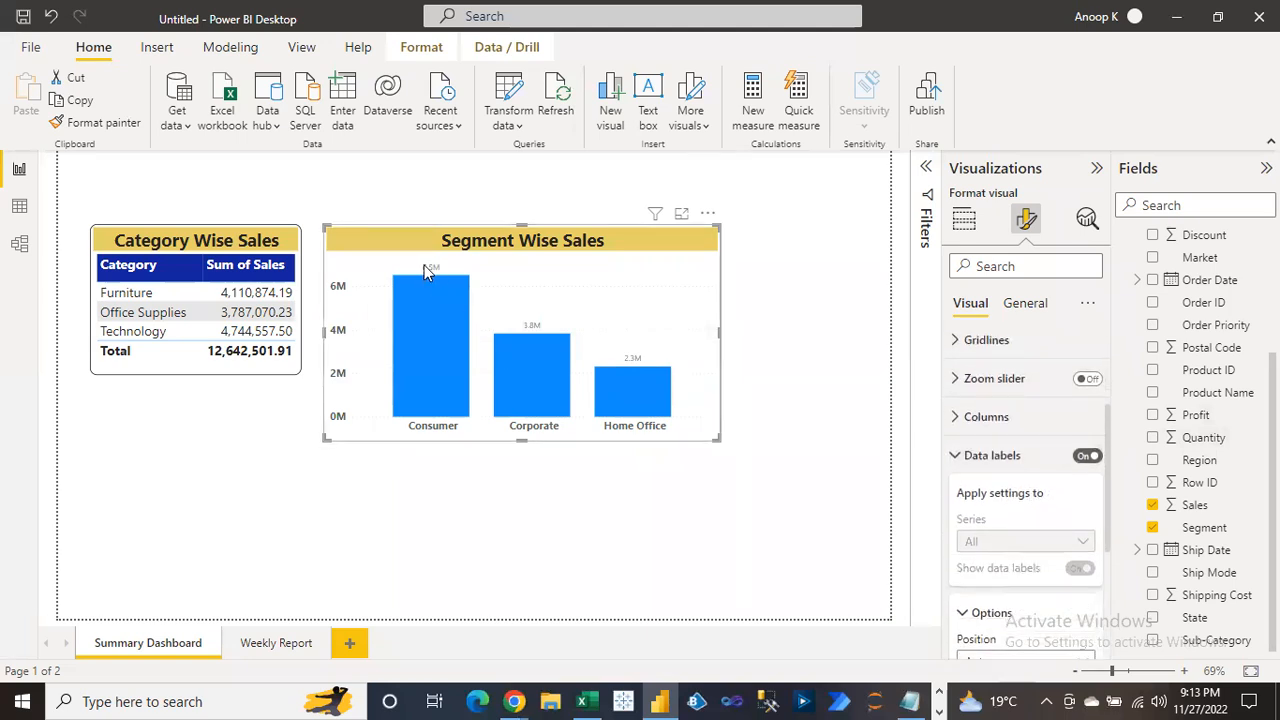
pyautogui.moveTo(1106, 495); pyautogui.dragTo(1106, 598)
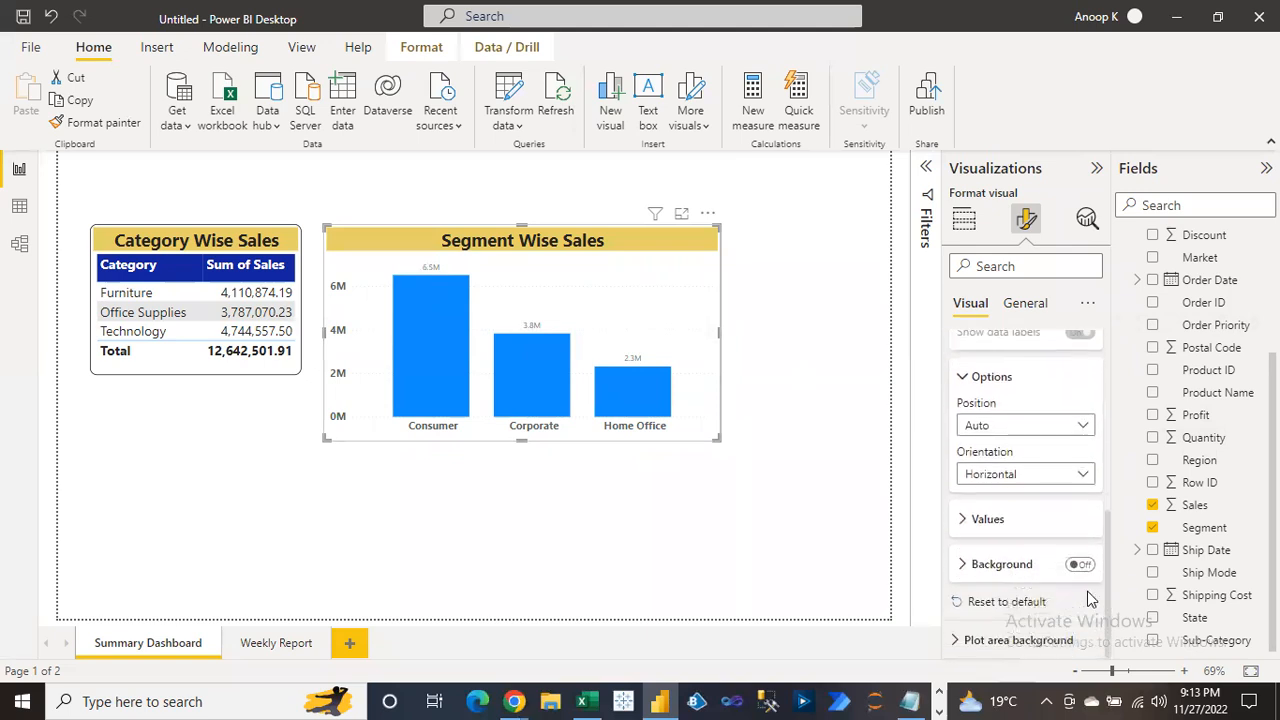
pyautogui.click(964, 521)
pyautogui.moveTo(1062, 565); pyautogui.dragTo(1040, 565)
pyautogui.write('12')
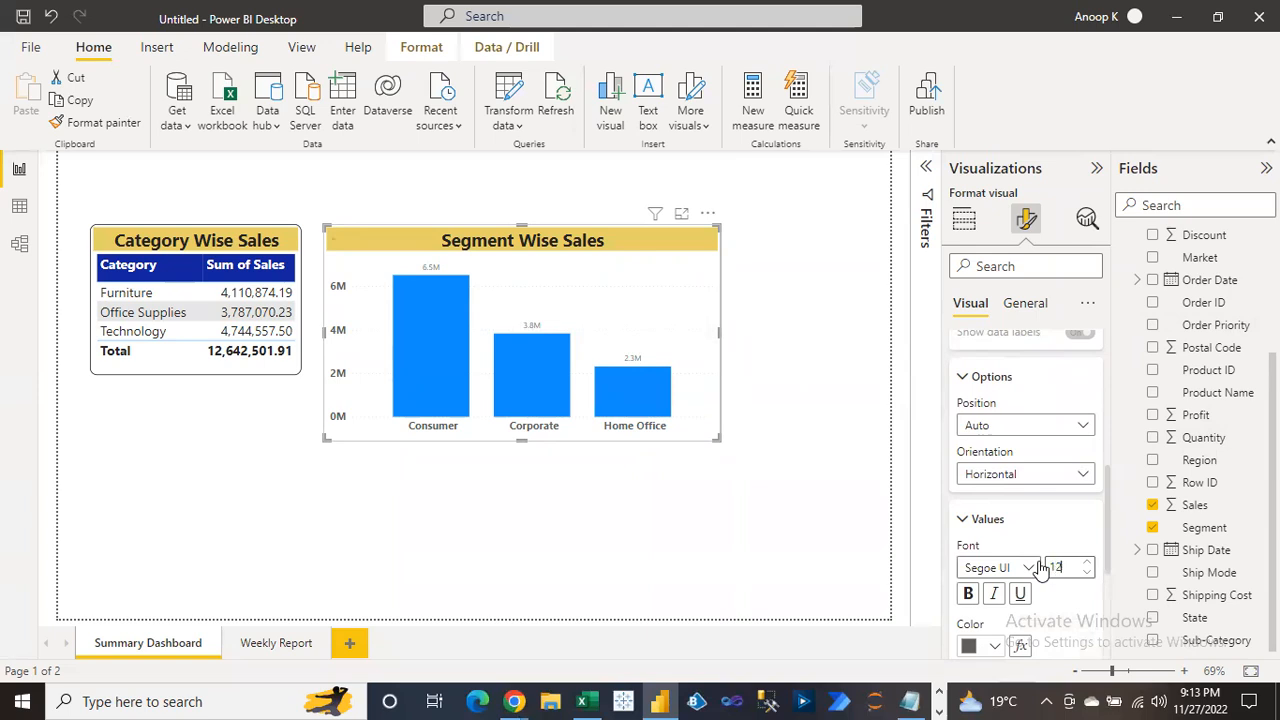
pyautogui.click(967, 594)
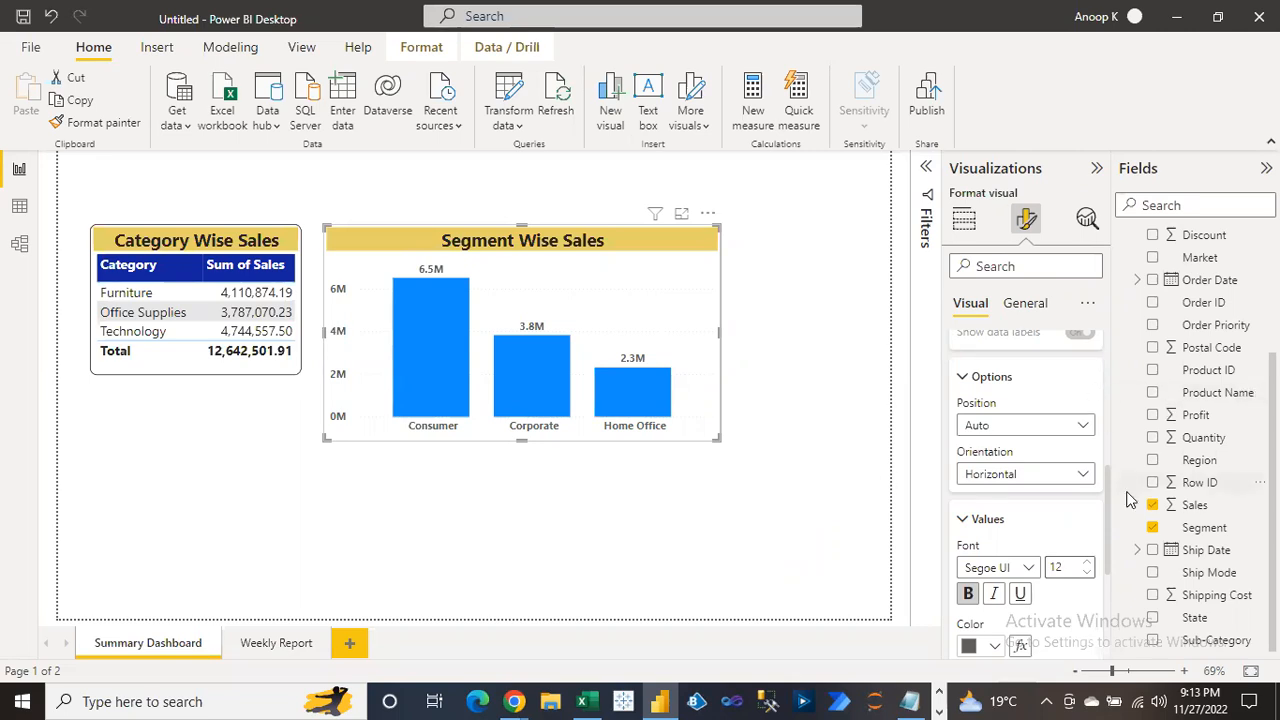
# Try Thousands, Millions and None as display units for the segment chart's data labels, then restore Auto
pyautogui.scroll(-3, 1104, 544)
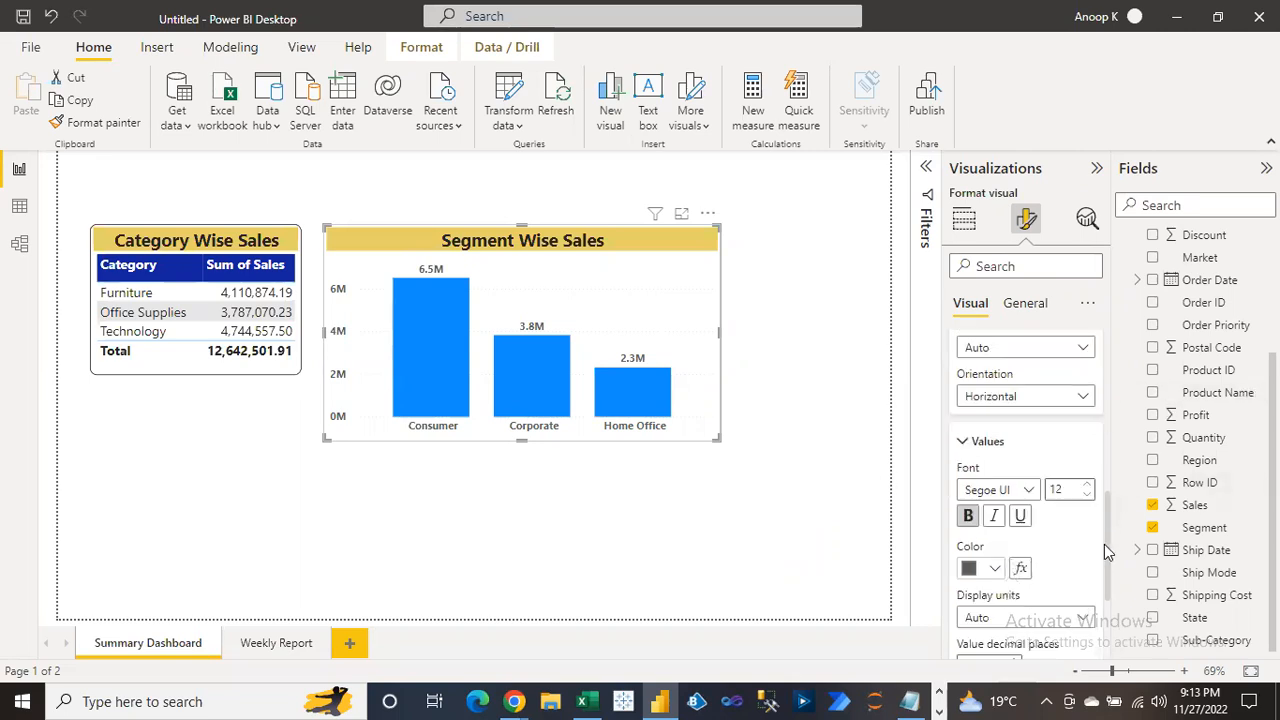
pyautogui.scroll(1, 1098, 560)
pyautogui.scroll(-2, 1060, 540)
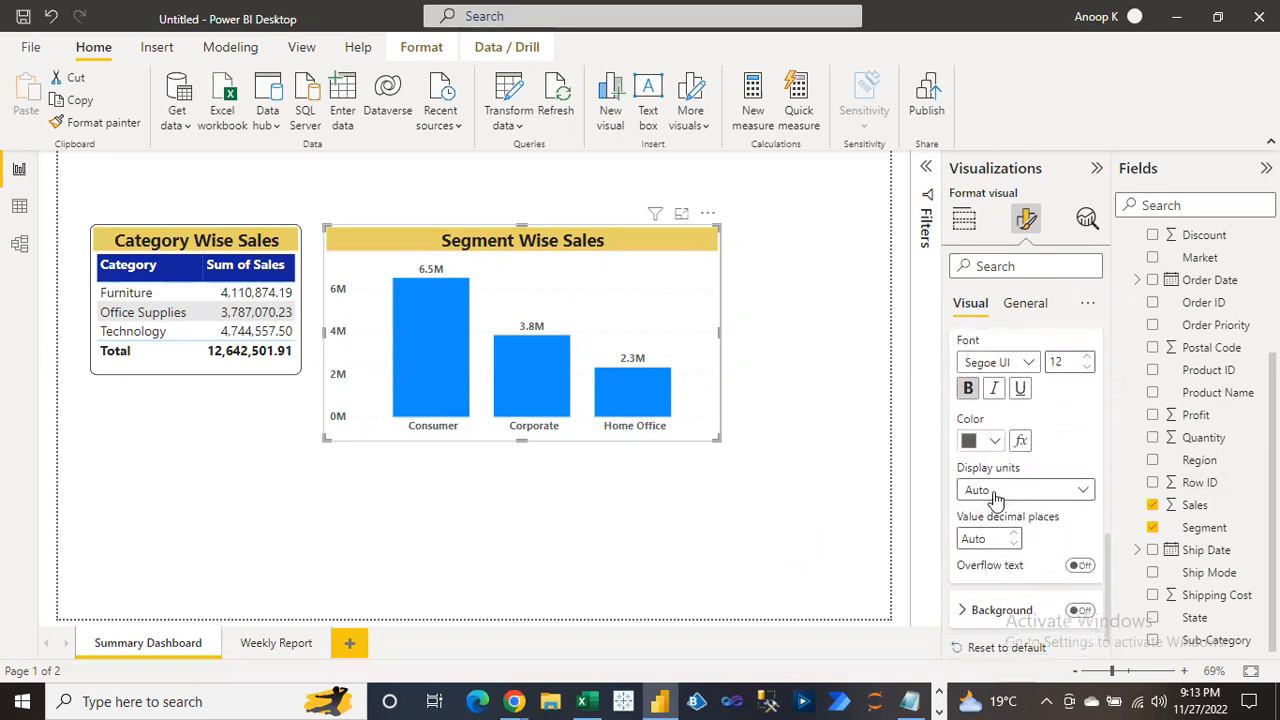
pyautogui.click(1006, 497)
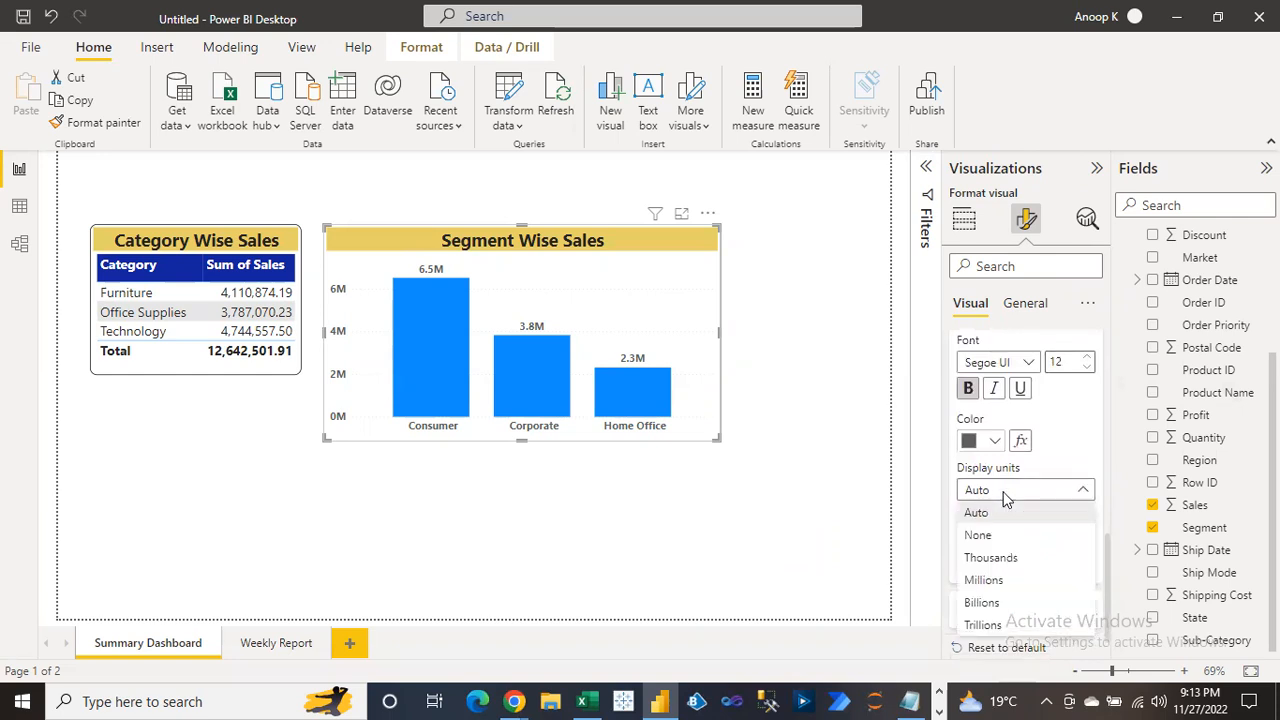
pyautogui.click(998, 562)
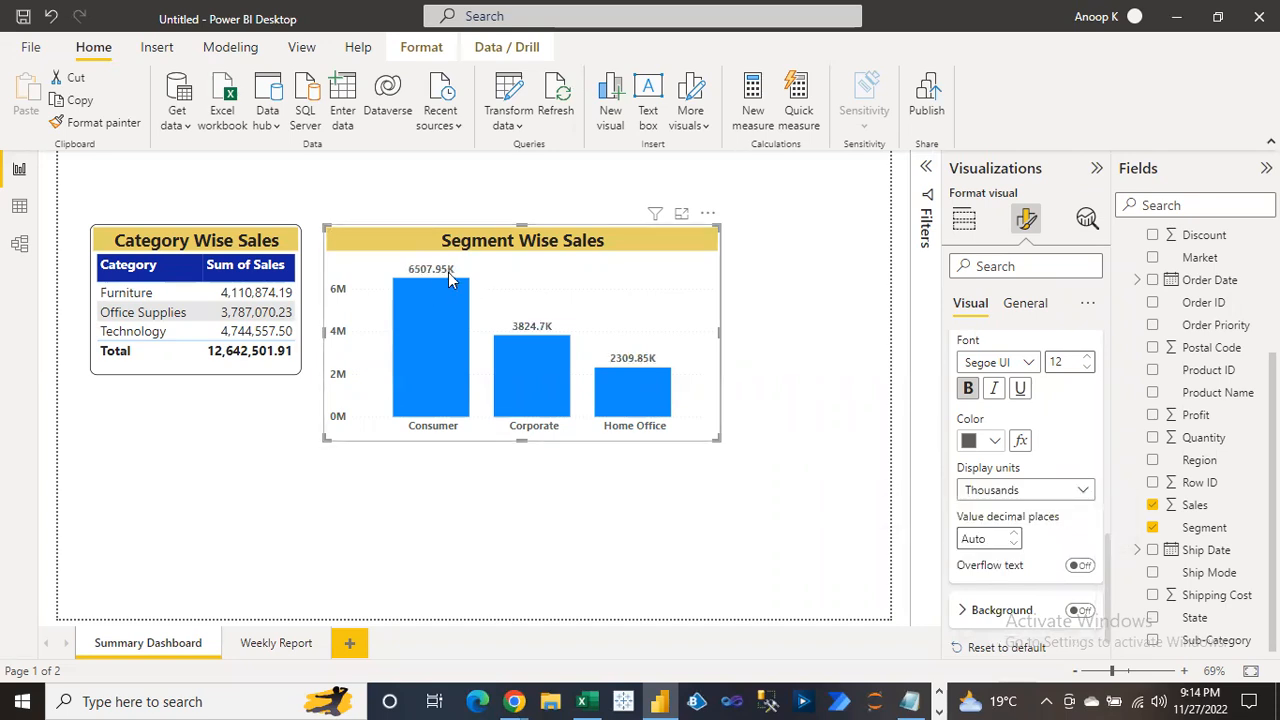
pyautogui.click(1010, 497)
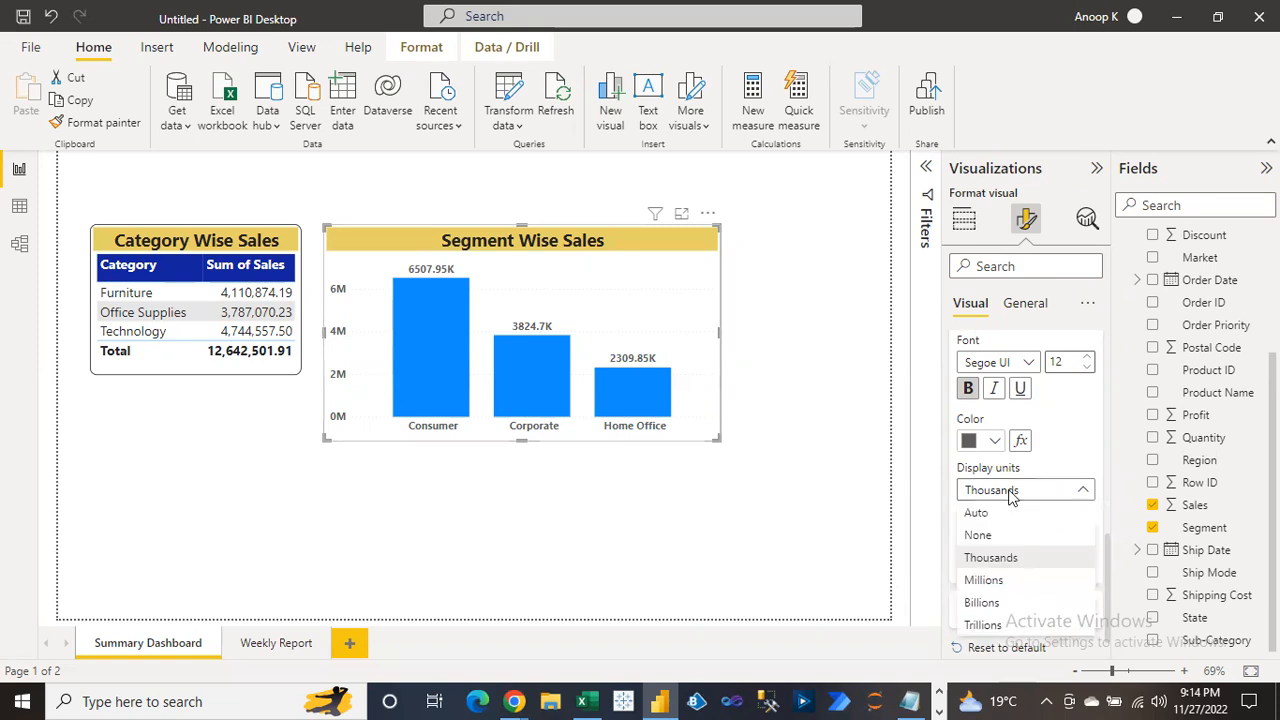
pyautogui.click(994, 582)
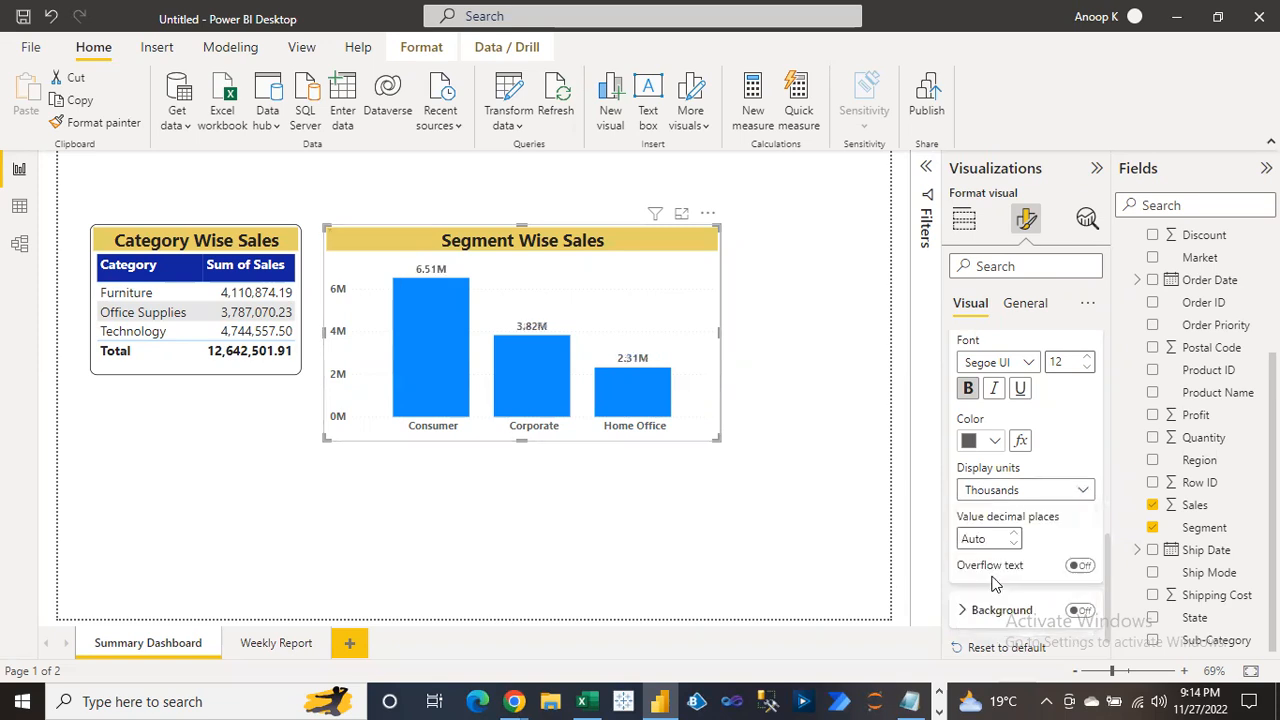
pyautogui.click(1009, 498)
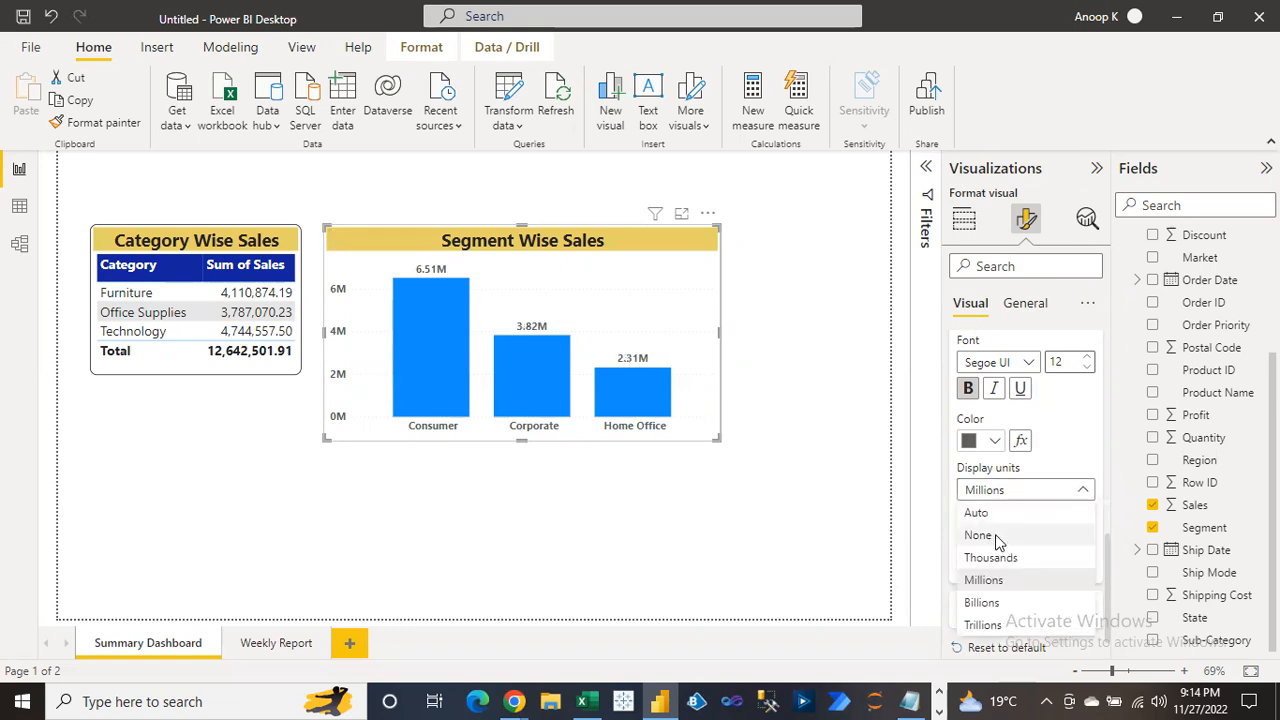
pyautogui.click(994, 536)
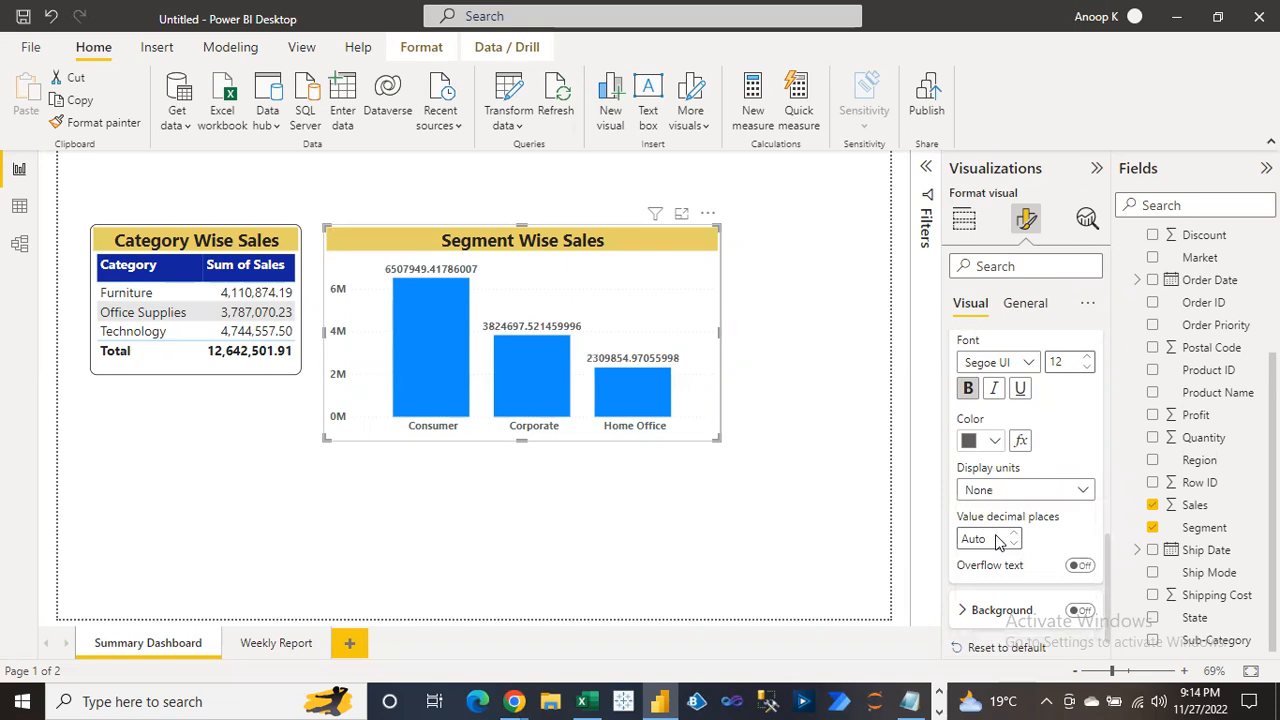
pyautogui.click(1006, 492)
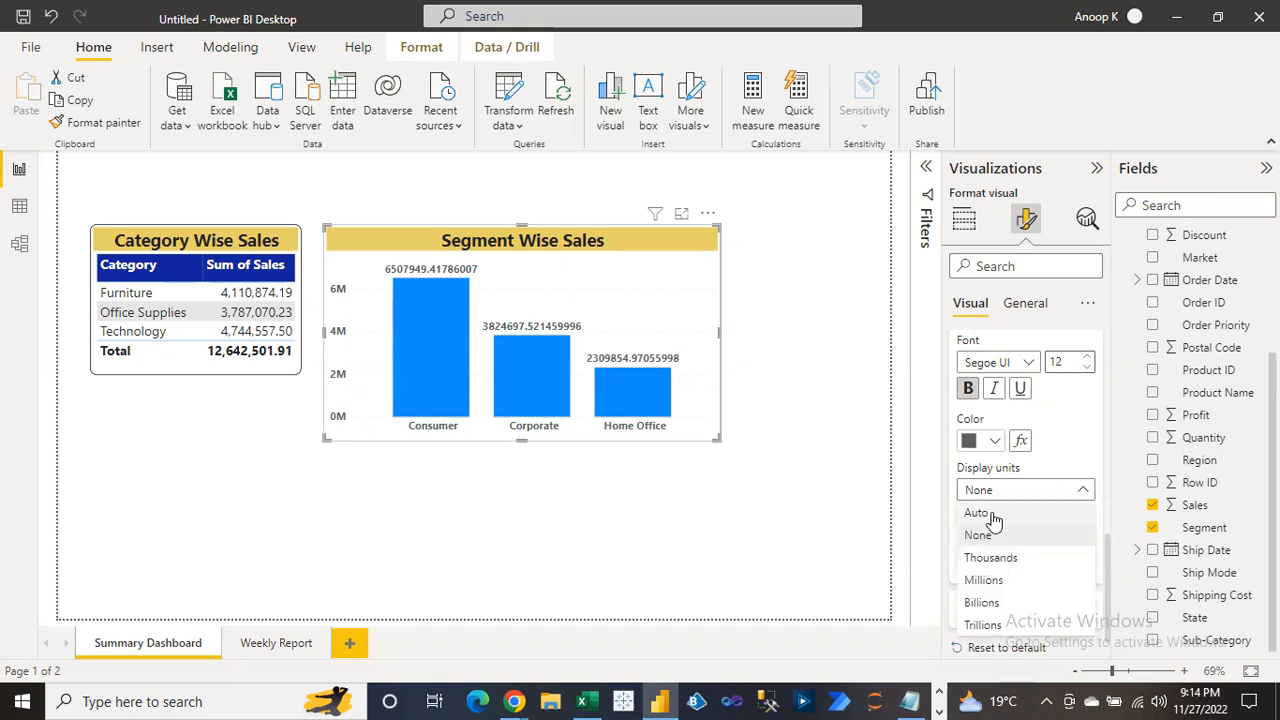
pyautogui.click(994, 514)
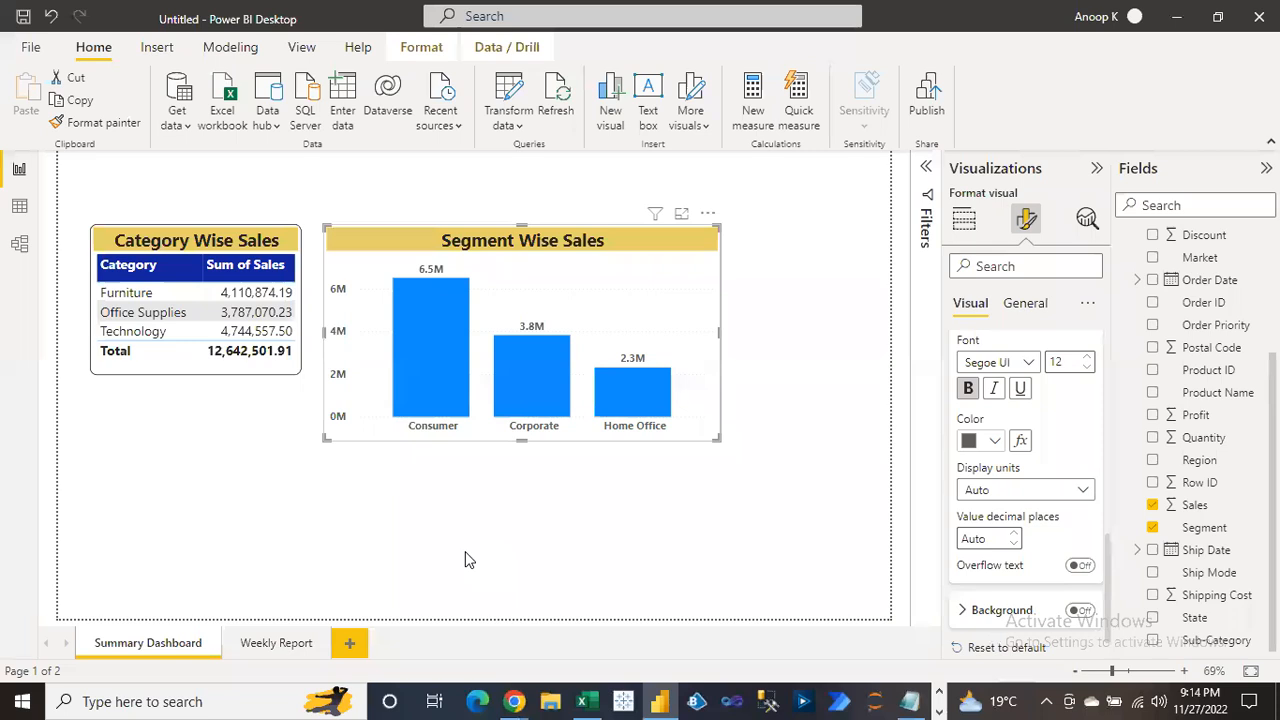
# Set the segment chart's data label values to 2 decimal places
pyautogui.click(988, 541)
pyautogui.write('2')
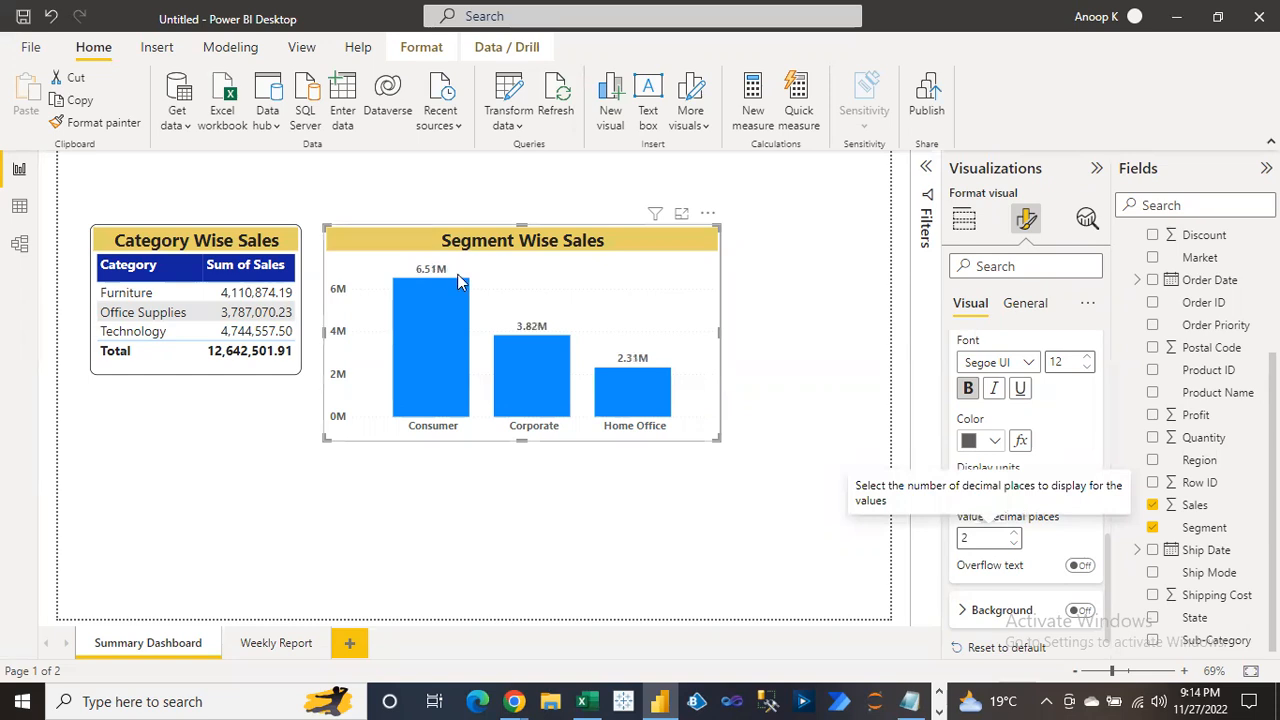
pyautogui.moveTo(470, 285)
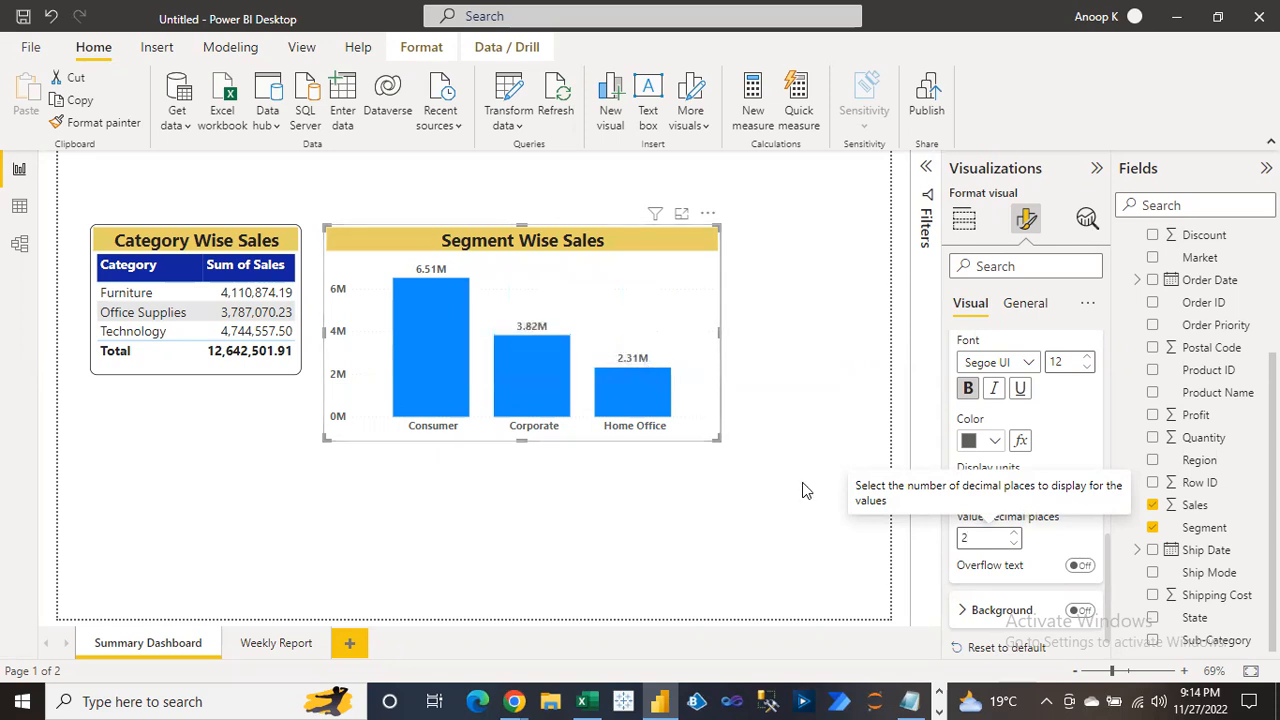
pyautogui.click(835, 525)
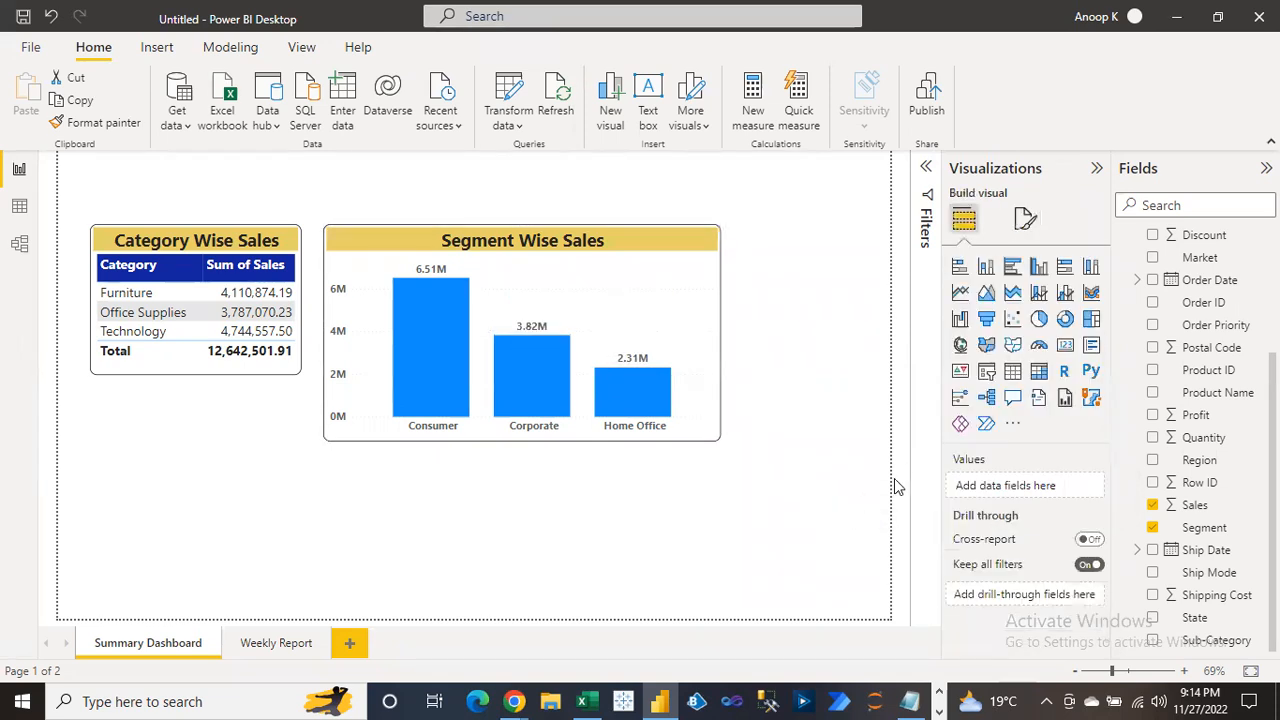
# Set the display units of the segment chart's data label values to Thousands
pyautogui.click(549, 249)
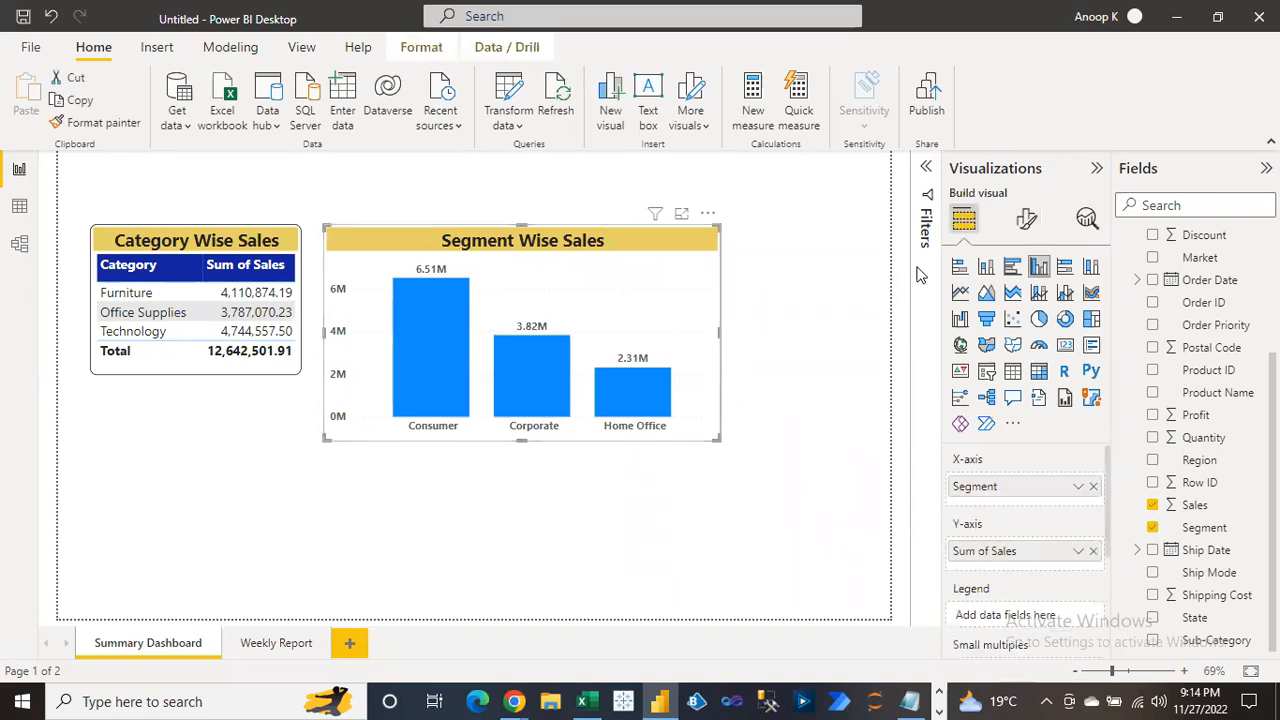
pyautogui.click(1026, 221)
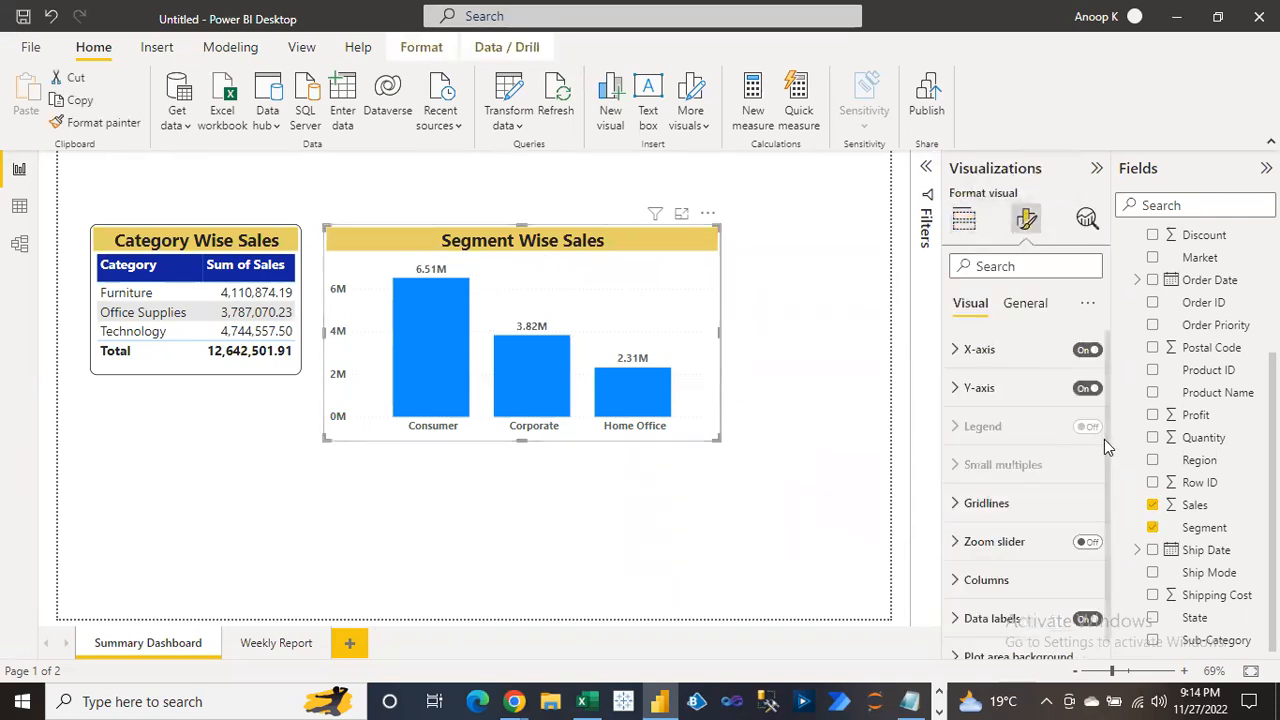
pyautogui.scroll(-1, 1104, 439)
pyautogui.click(956, 601)
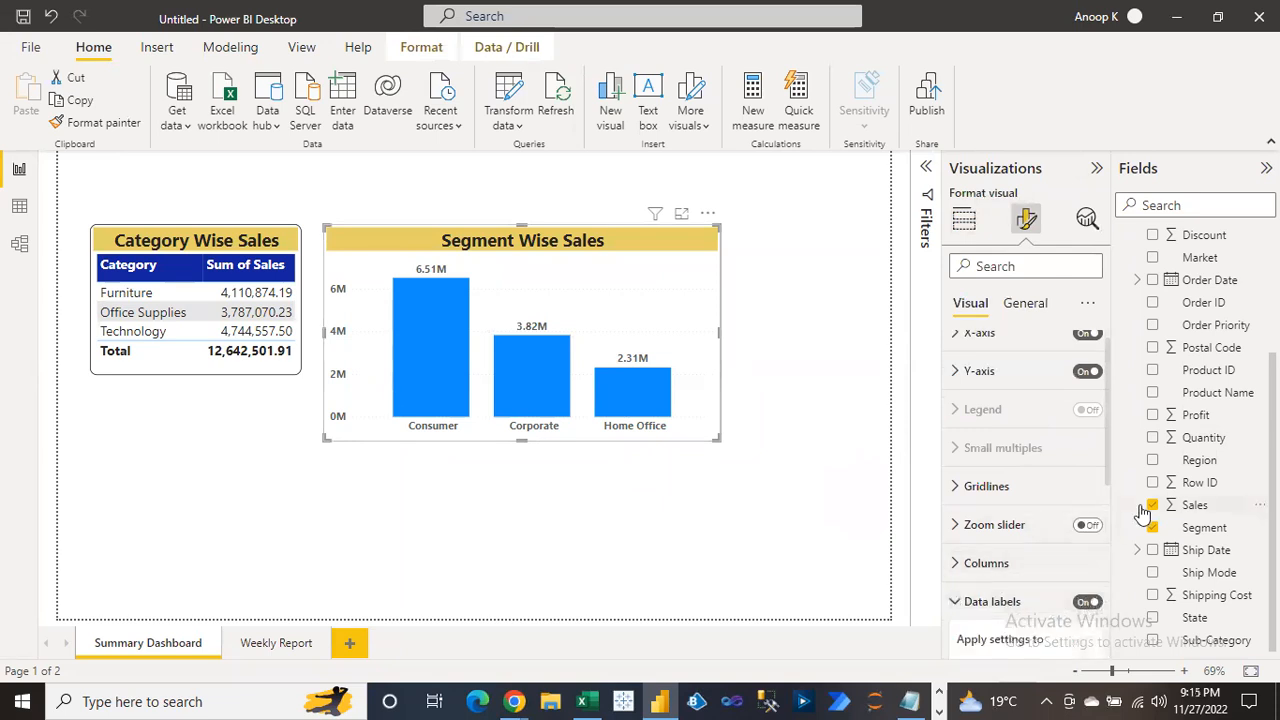
pyautogui.scroll(-6, 1104, 476)
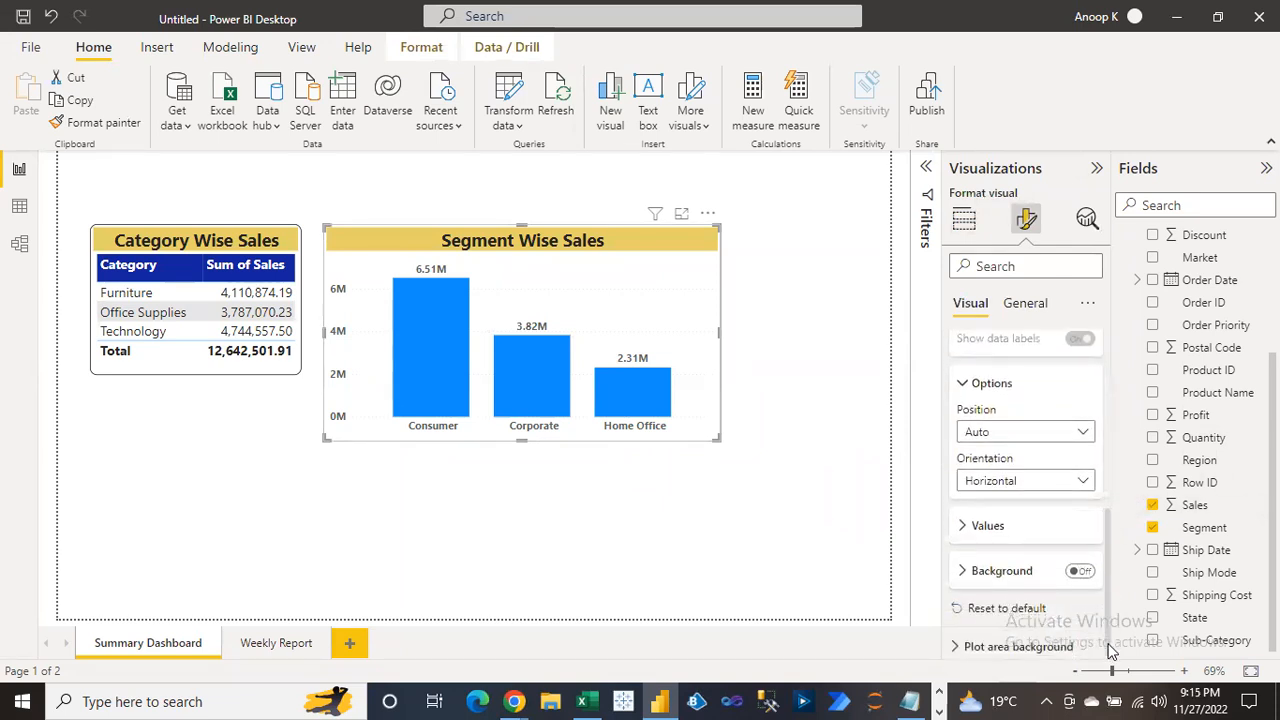
pyautogui.click(957, 529)
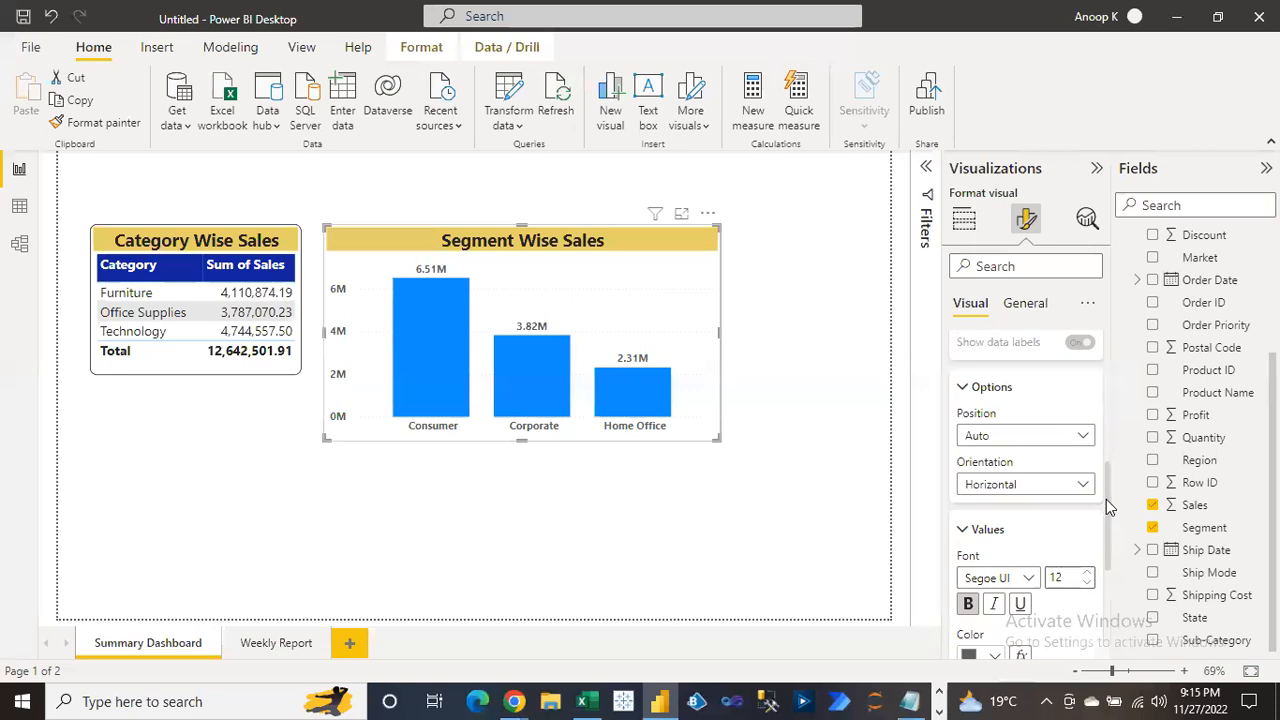
pyautogui.scroll(-4, 1106, 499)
pyautogui.click(1020, 495)
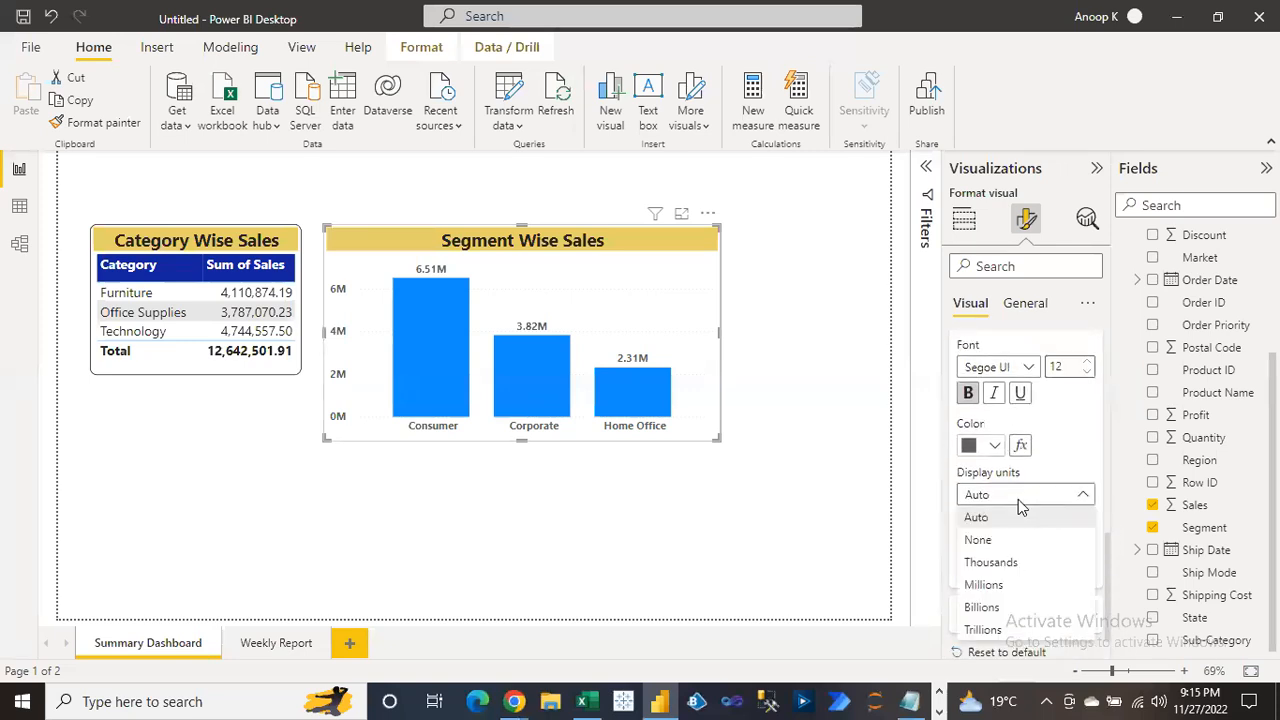
pyautogui.click(995, 562)
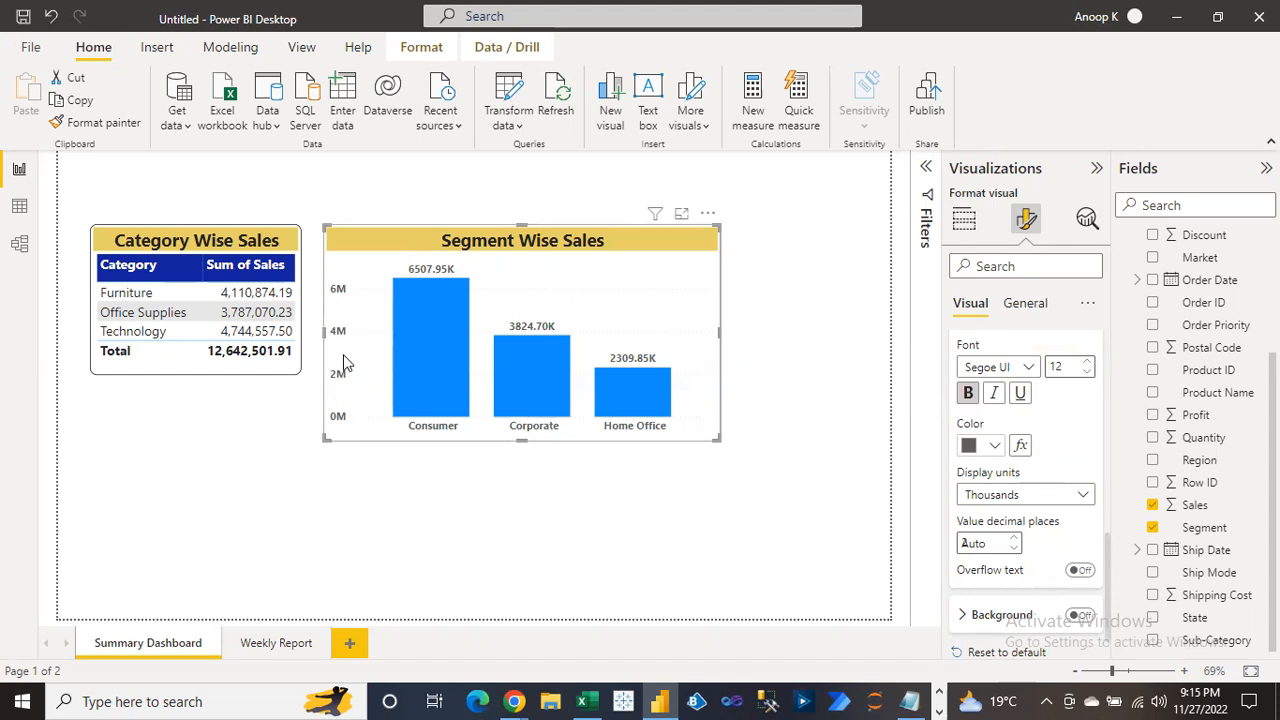
pyautogui.click(857, 348)
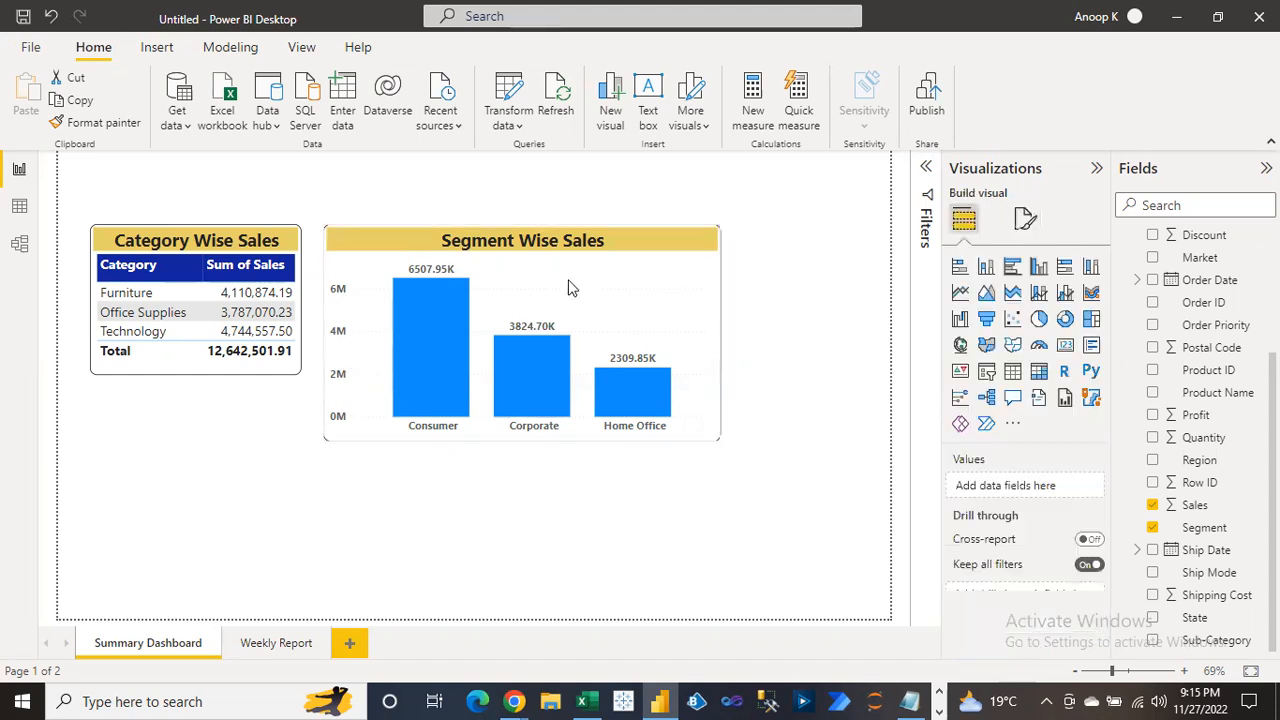
# Set the segment chart's Y-axis values to Thousands display units with 2 decimal places
pyautogui.click(555, 252)
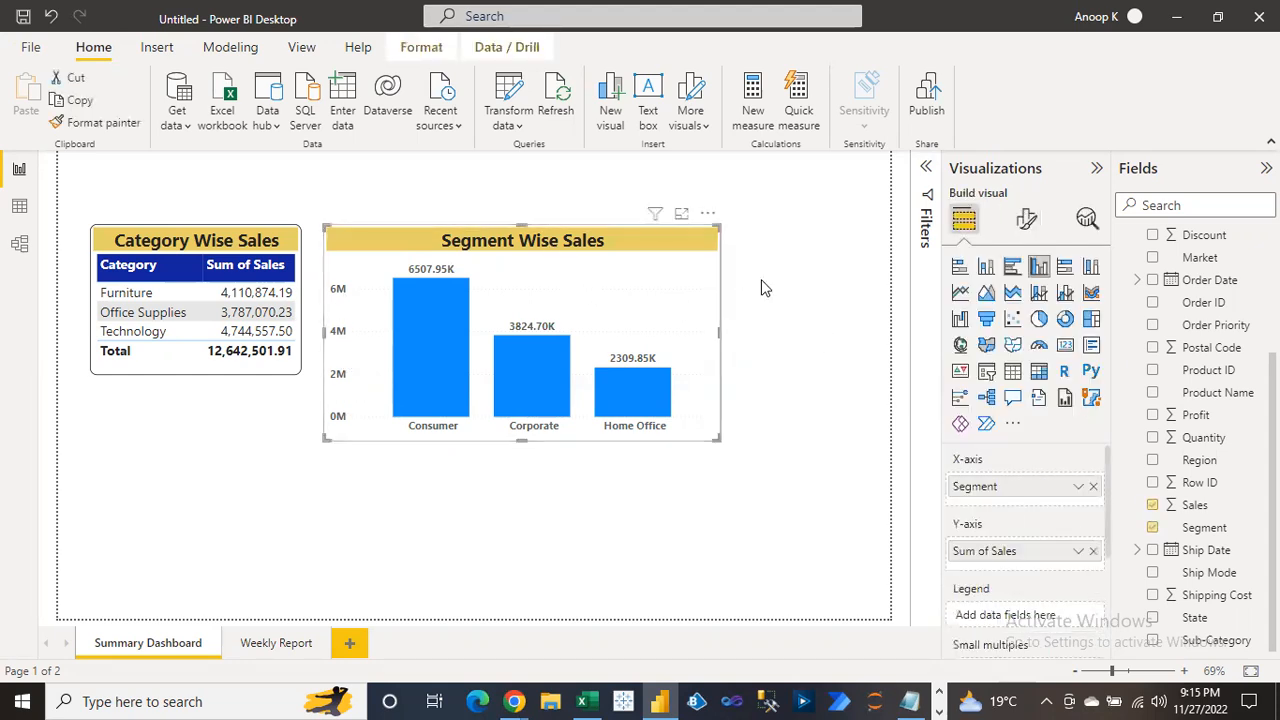
pyautogui.click(1026, 220)
pyautogui.click(955, 390)
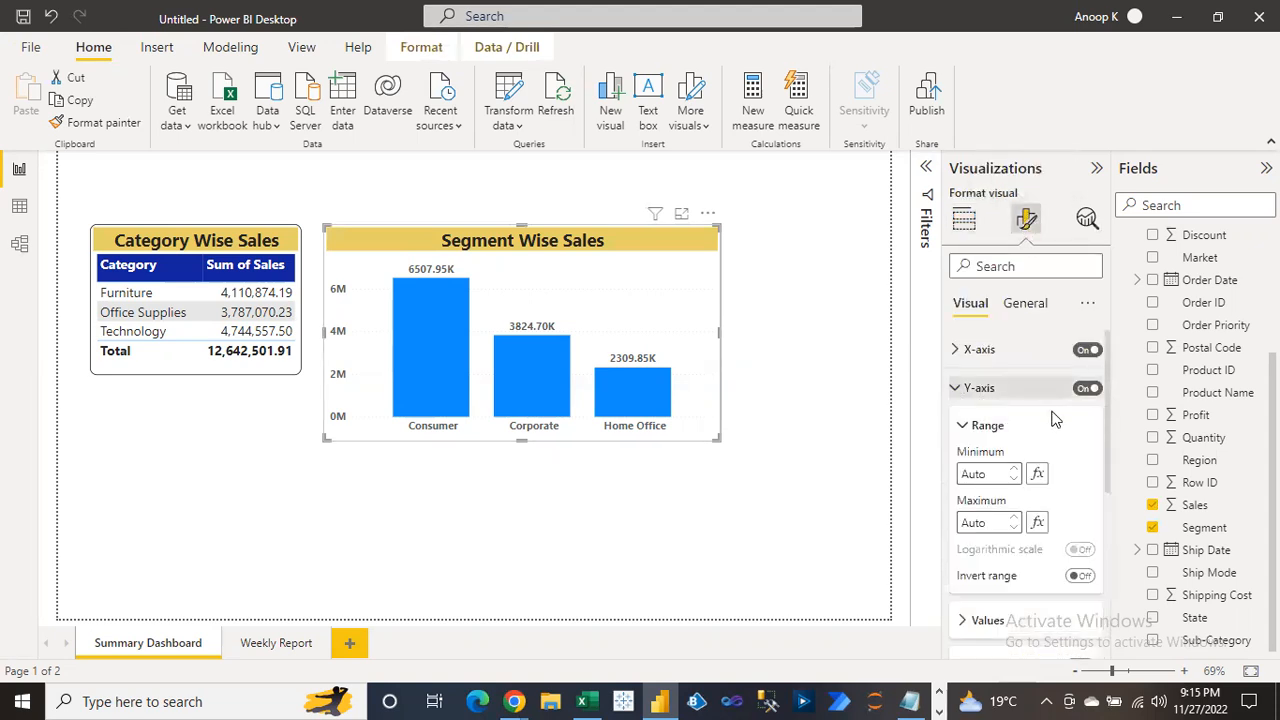
pyautogui.moveTo(1108, 413); pyautogui.dragTo(1110, 452)
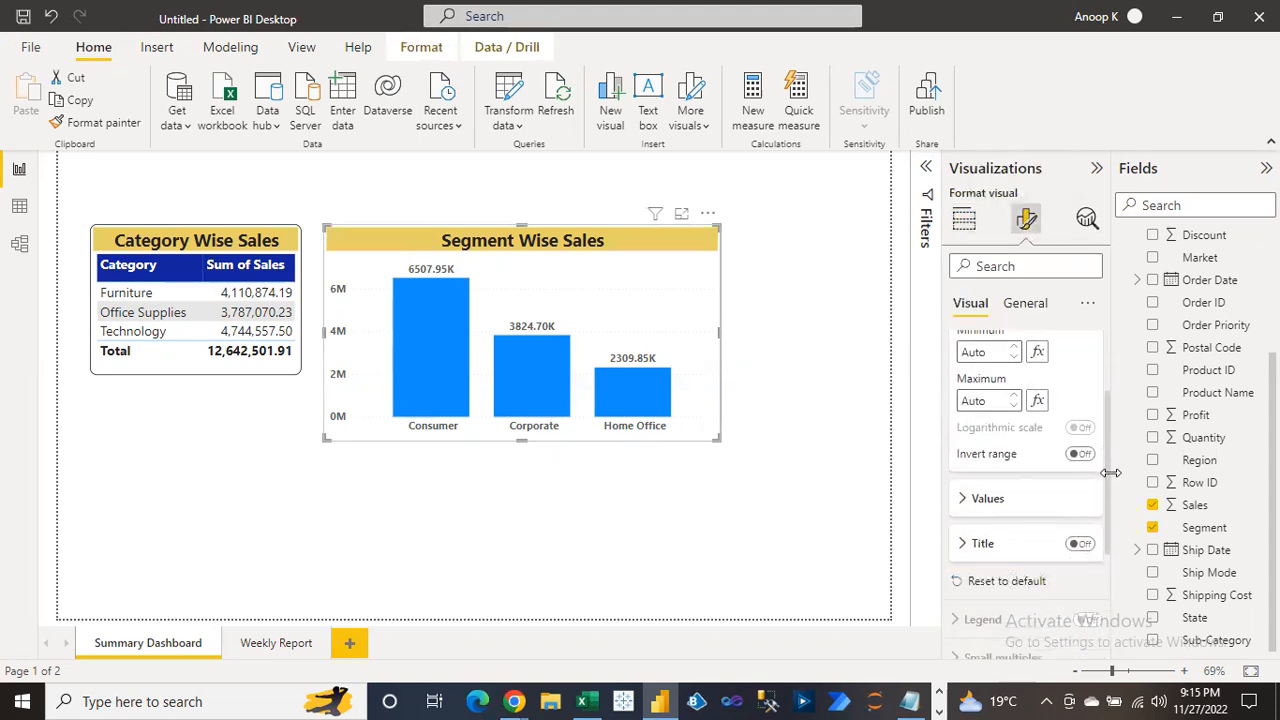
pyautogui.click(965, 498)
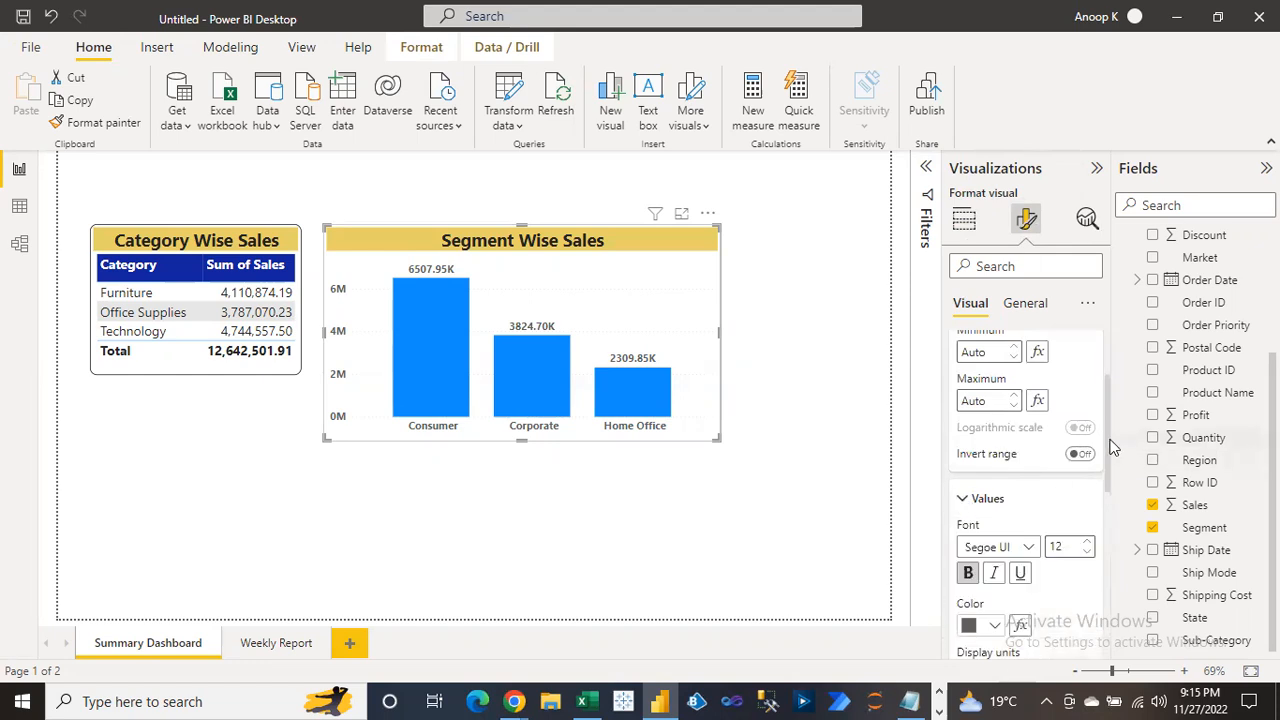
pyautogui.moveTo(1108, 439); pyautogui.dragTo(1100, 504)
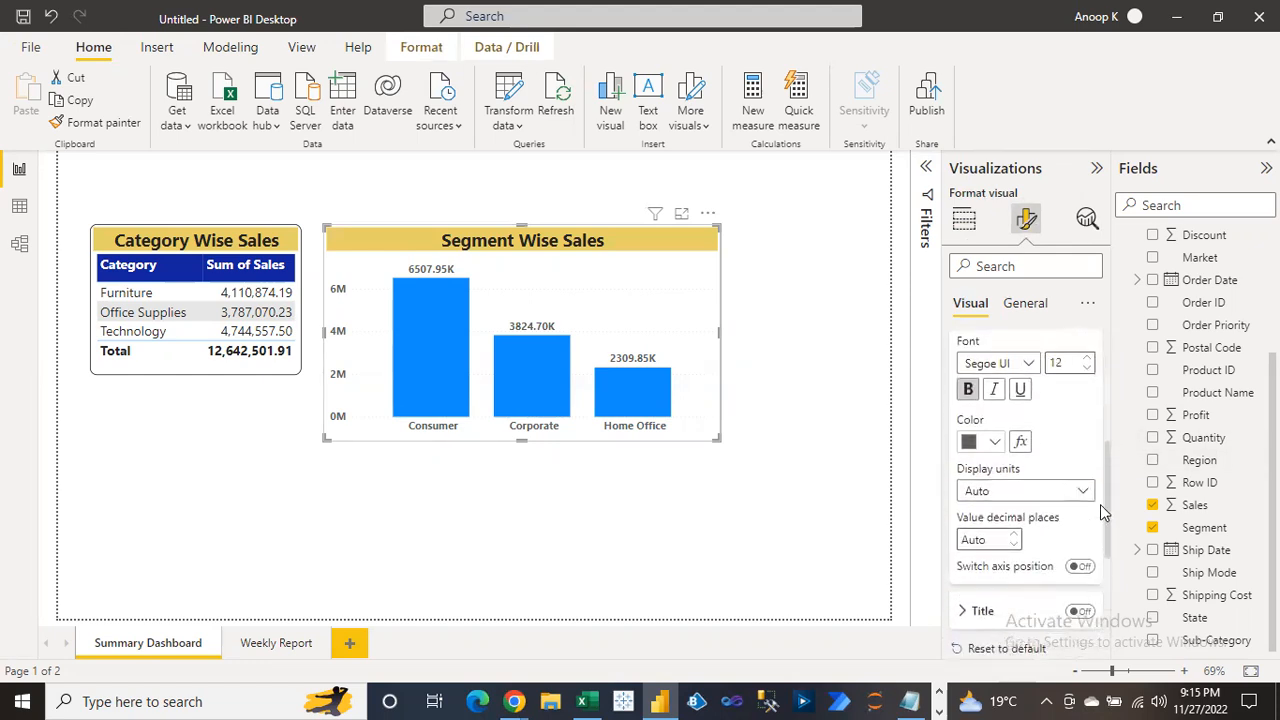
pyautogui.click(1013, 492)
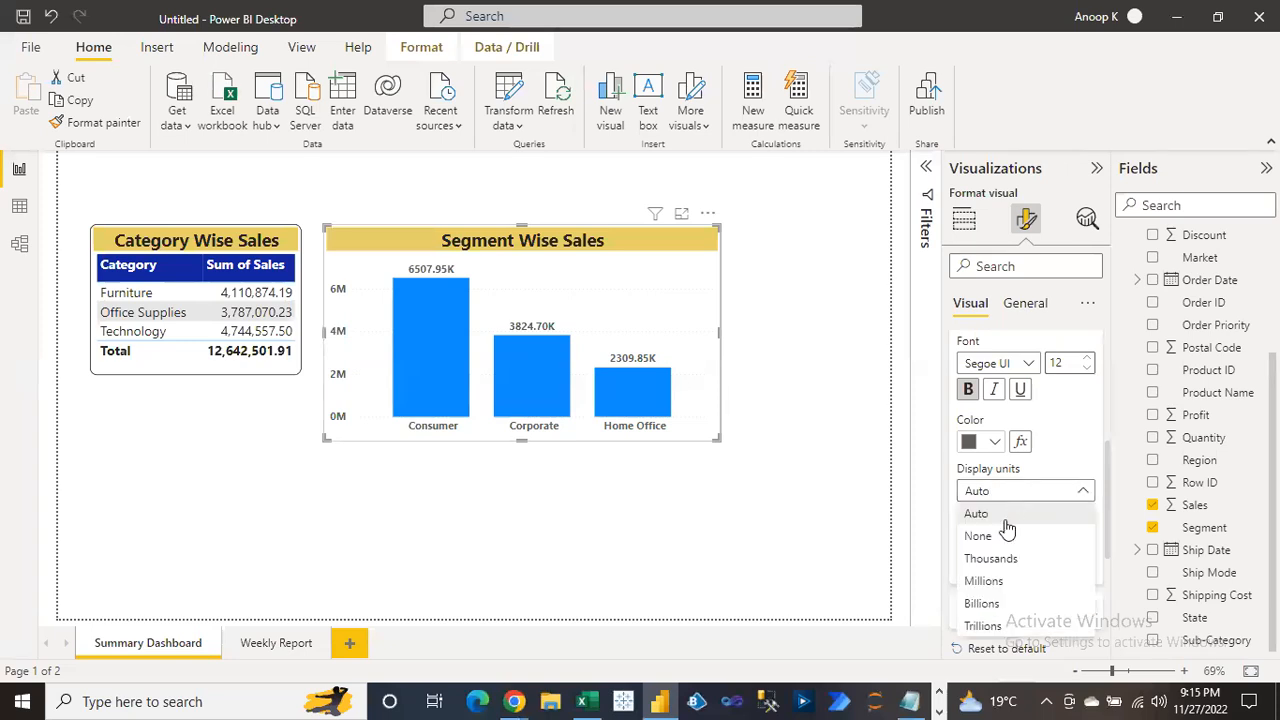
pyautogui.click(995, 560)
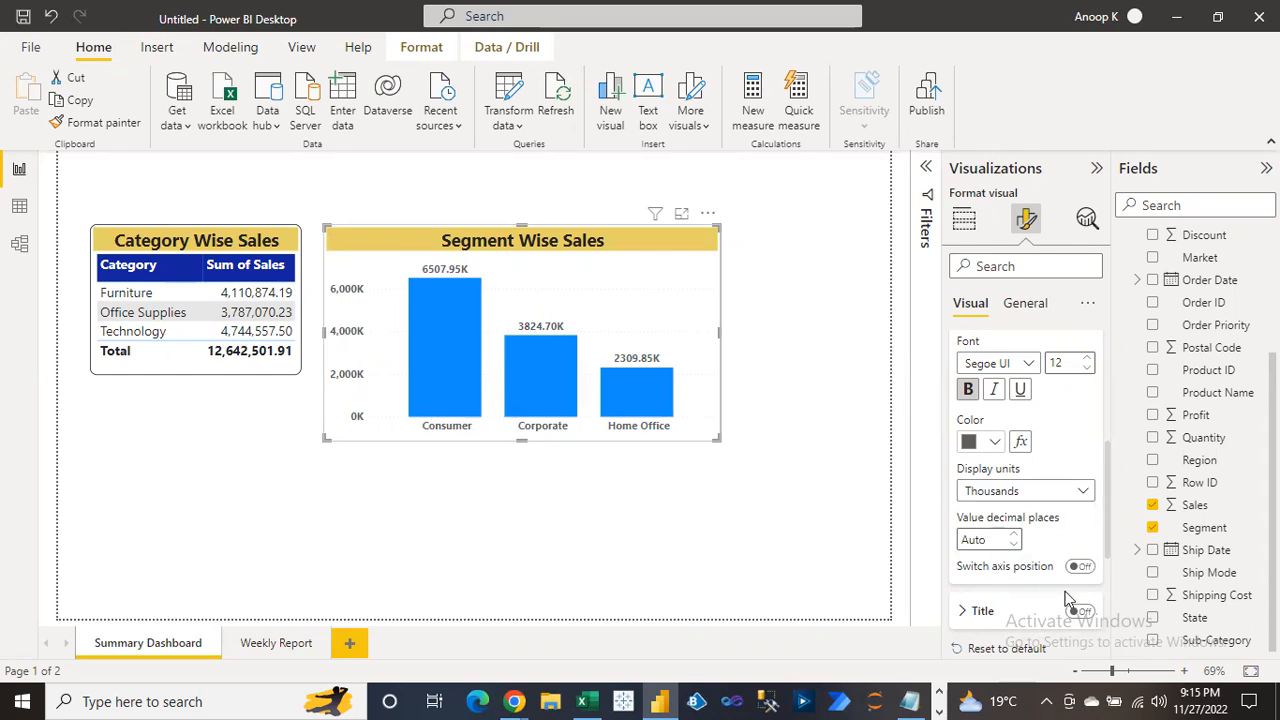
pyautogui.click(976, 540)
pyautogui.write('2')
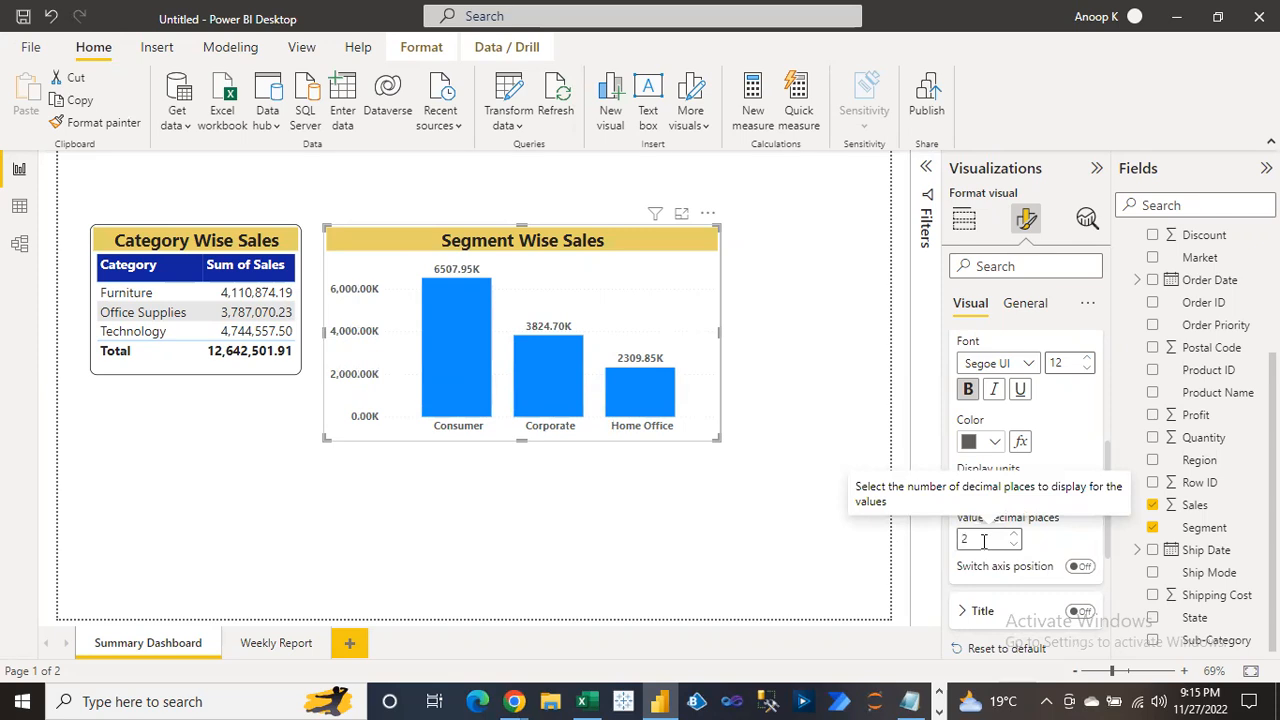
# Try switching the segment chart's Y-axis to the opposite side, then restore its original position
pyautogui.click(1082, 568)
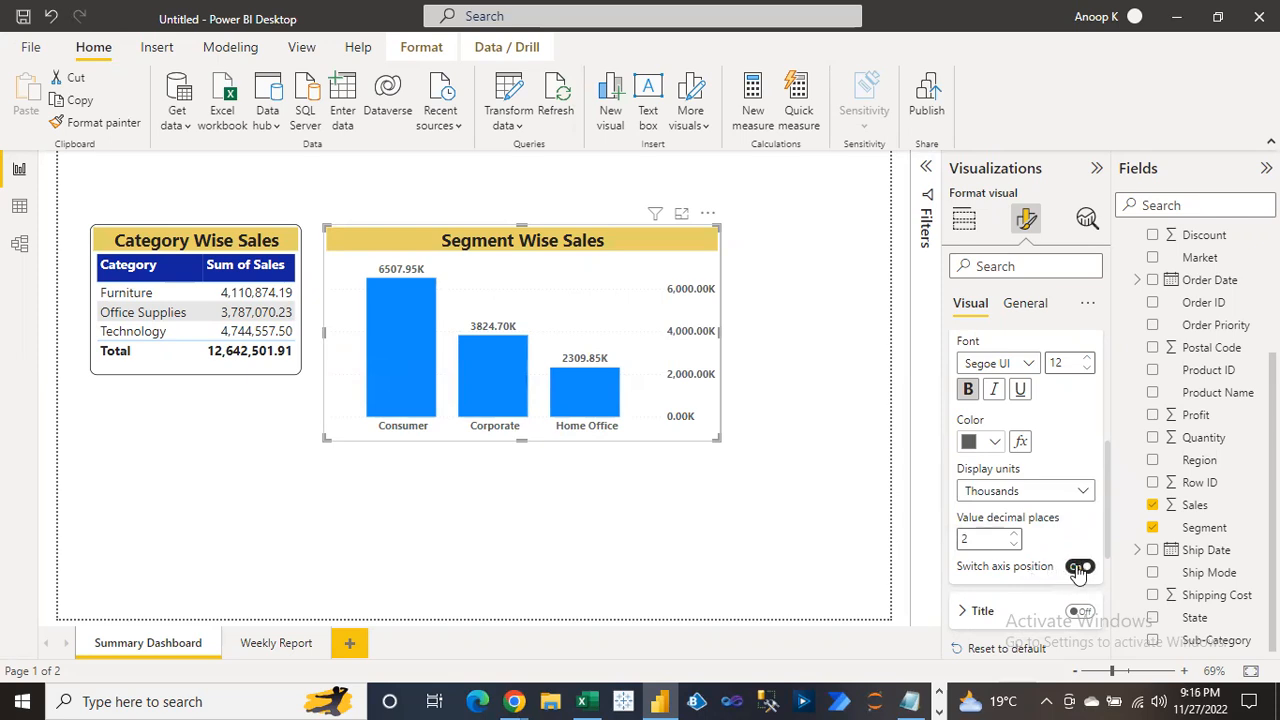
pyautogui.click(1080, 568)
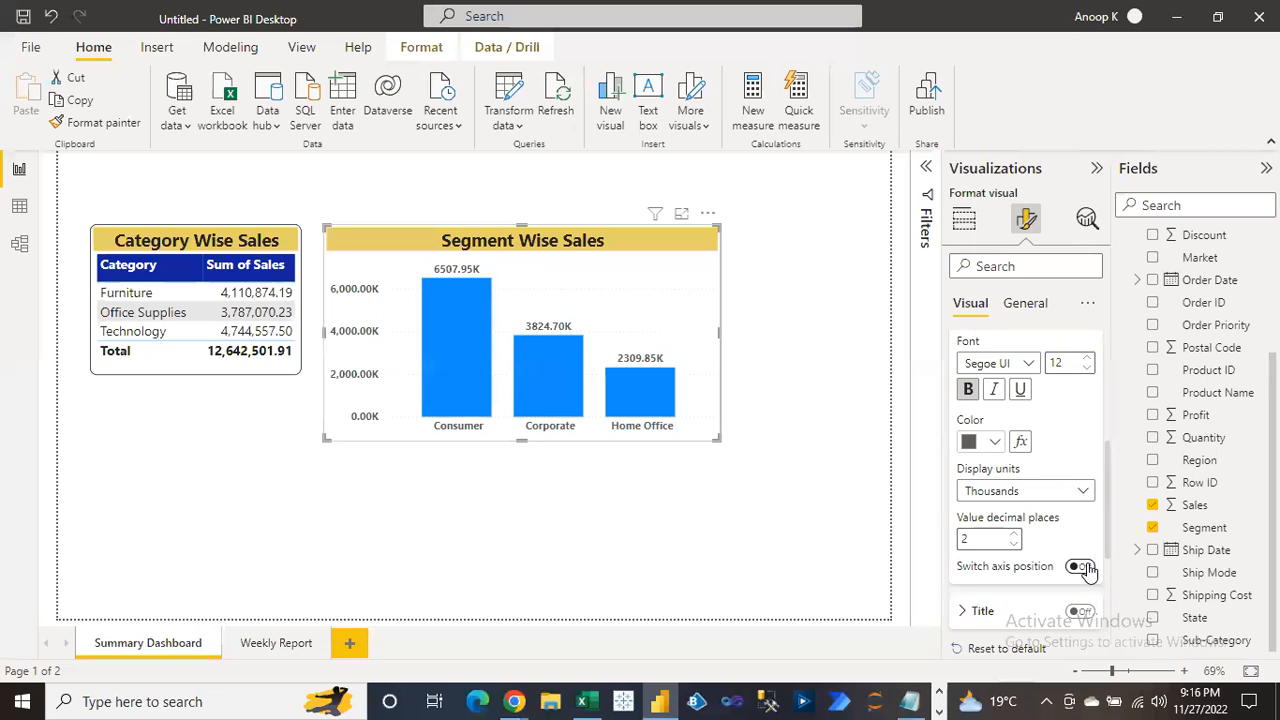
pyautogui.click(1084, 568)
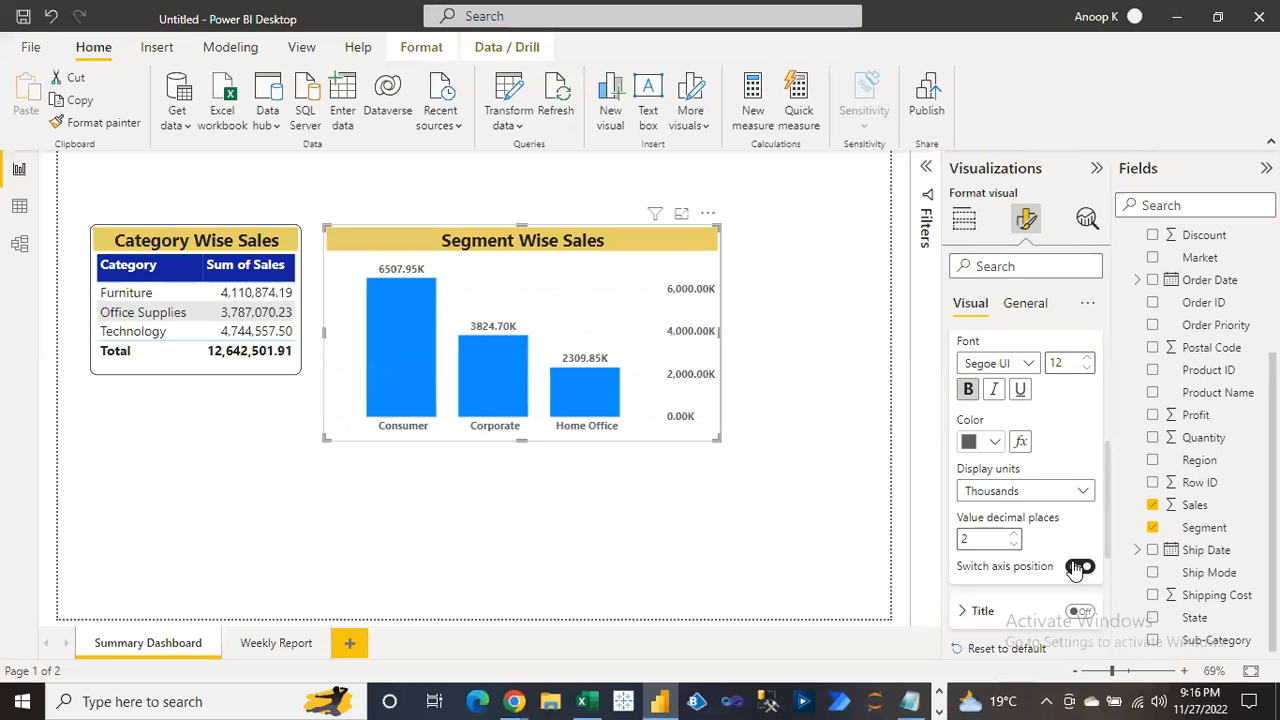
pyautogui.click(1077, 568)
pyautogui.click(1077, 569)
pyautogui.click(1077, 568)
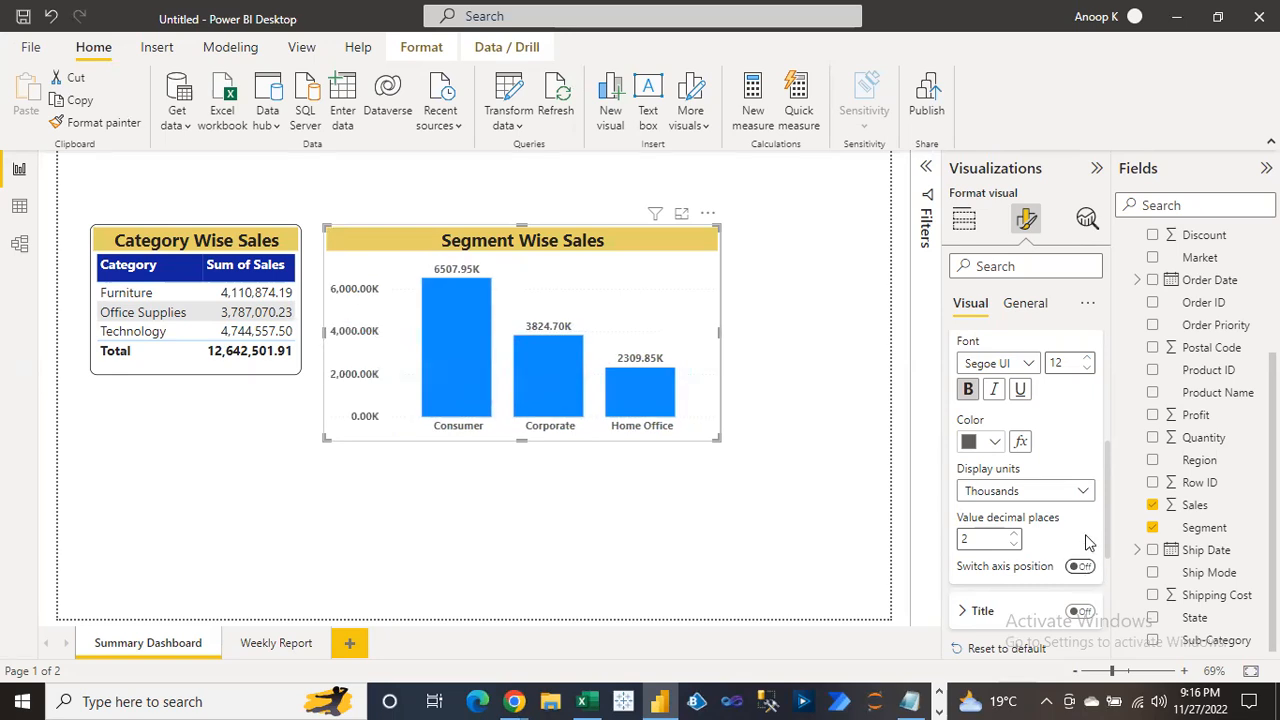
# Set the segment chart's Y-axis values to Auto display units with 1 decimal place
pyautogui.click(1031, 493)
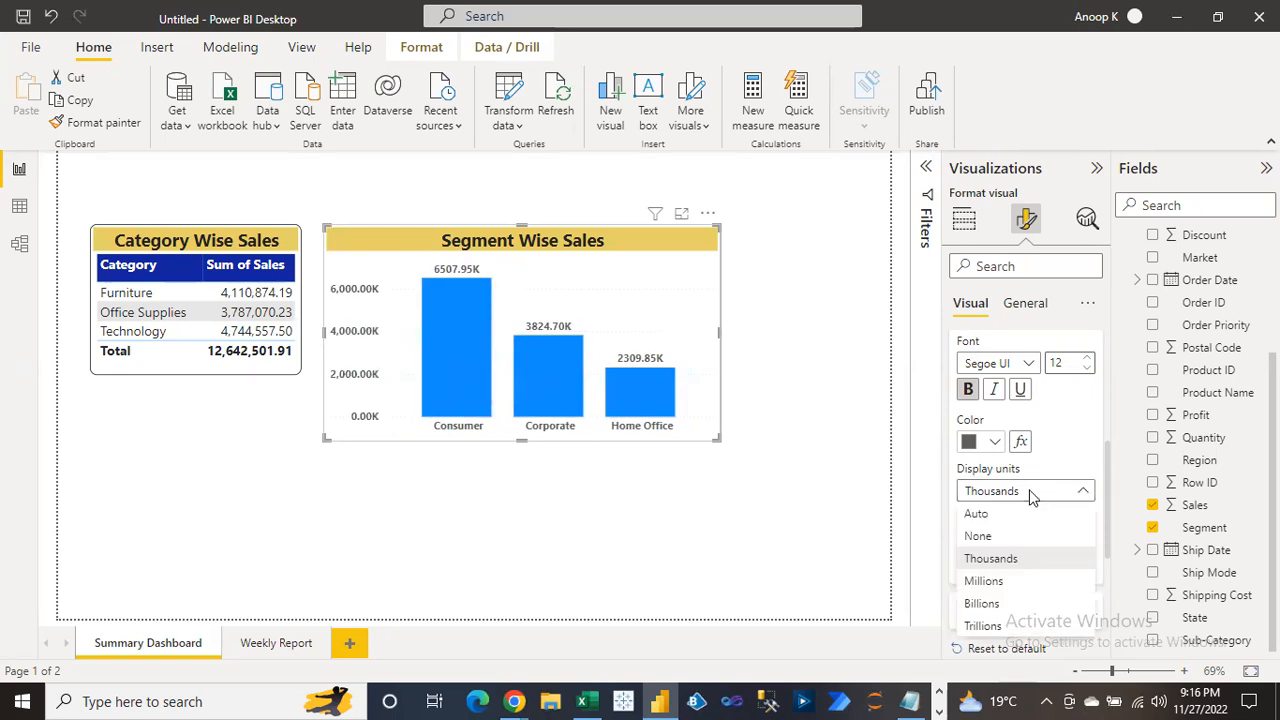
pyautogui.click(978, 514)
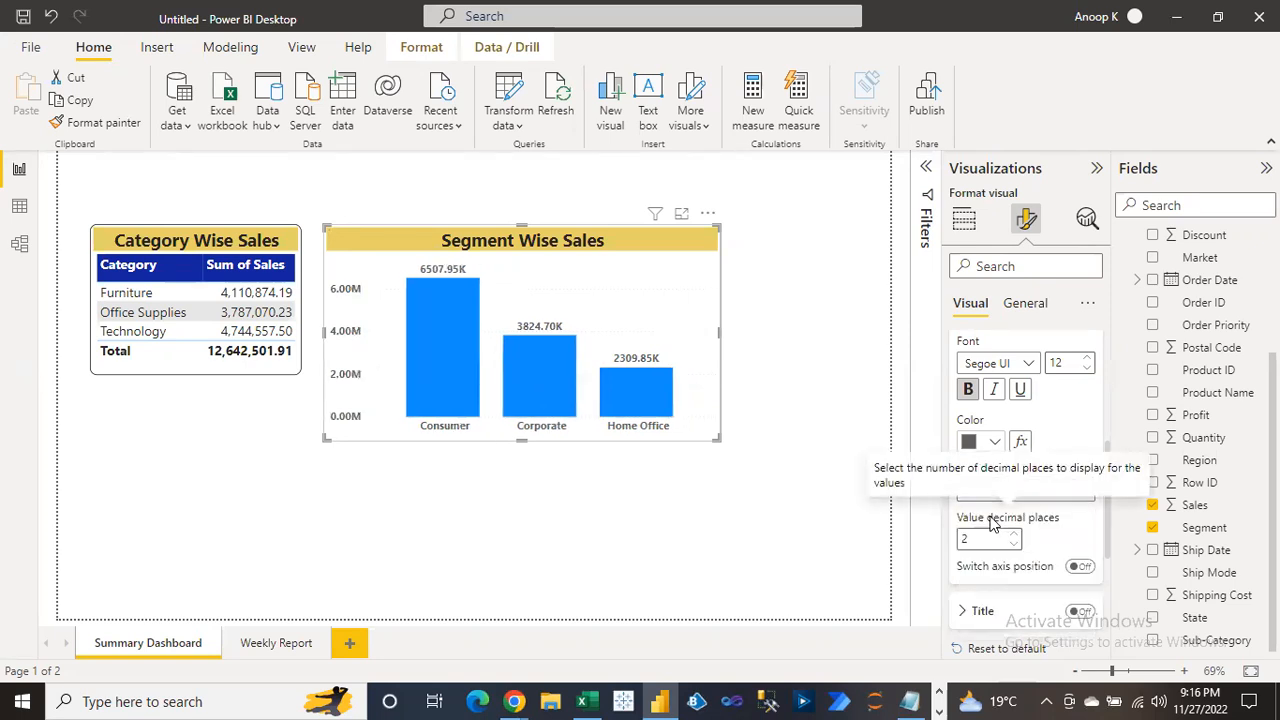
pyautogui.doubleClick(984, 538)
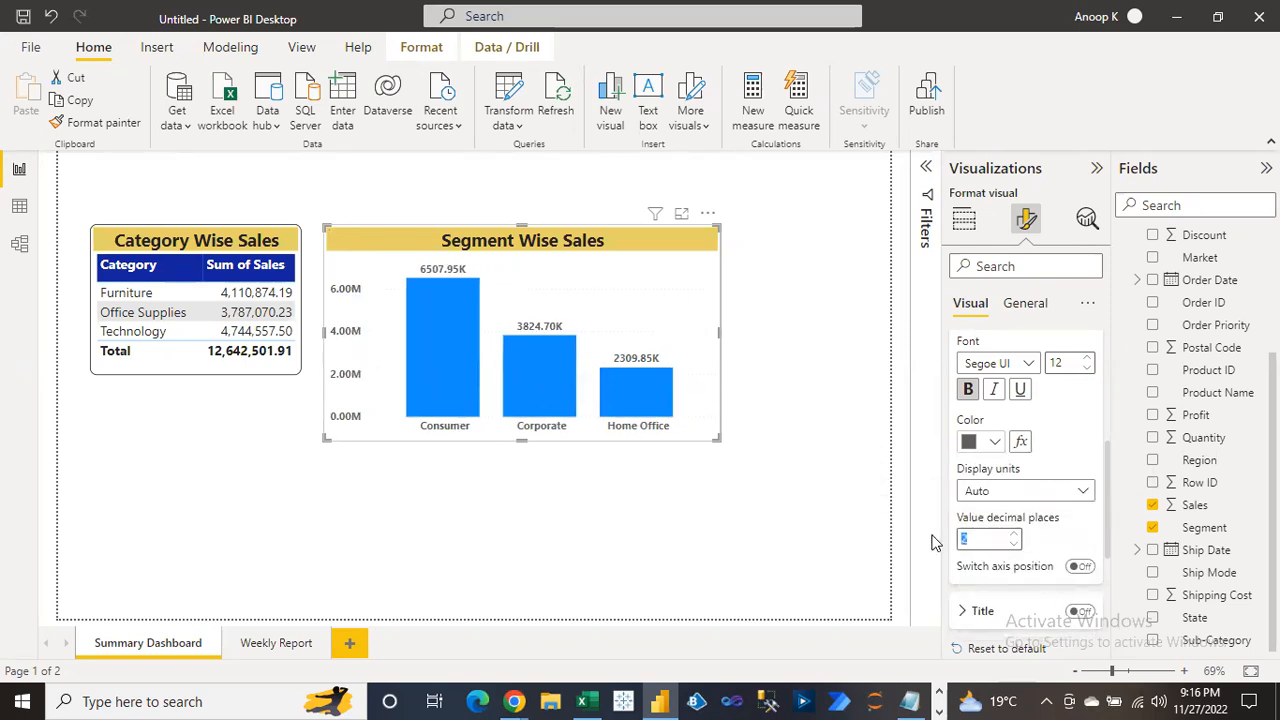
pyautogui.press('BackSpace')
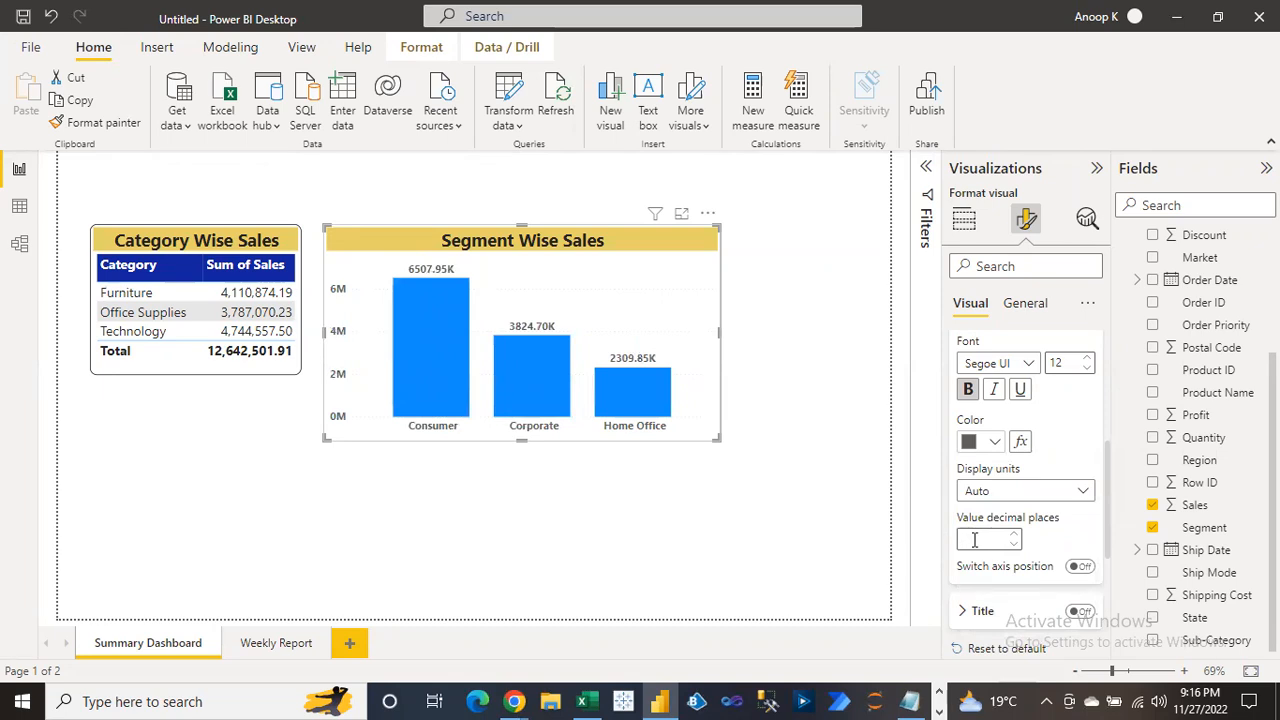
pyautogui.write('1')
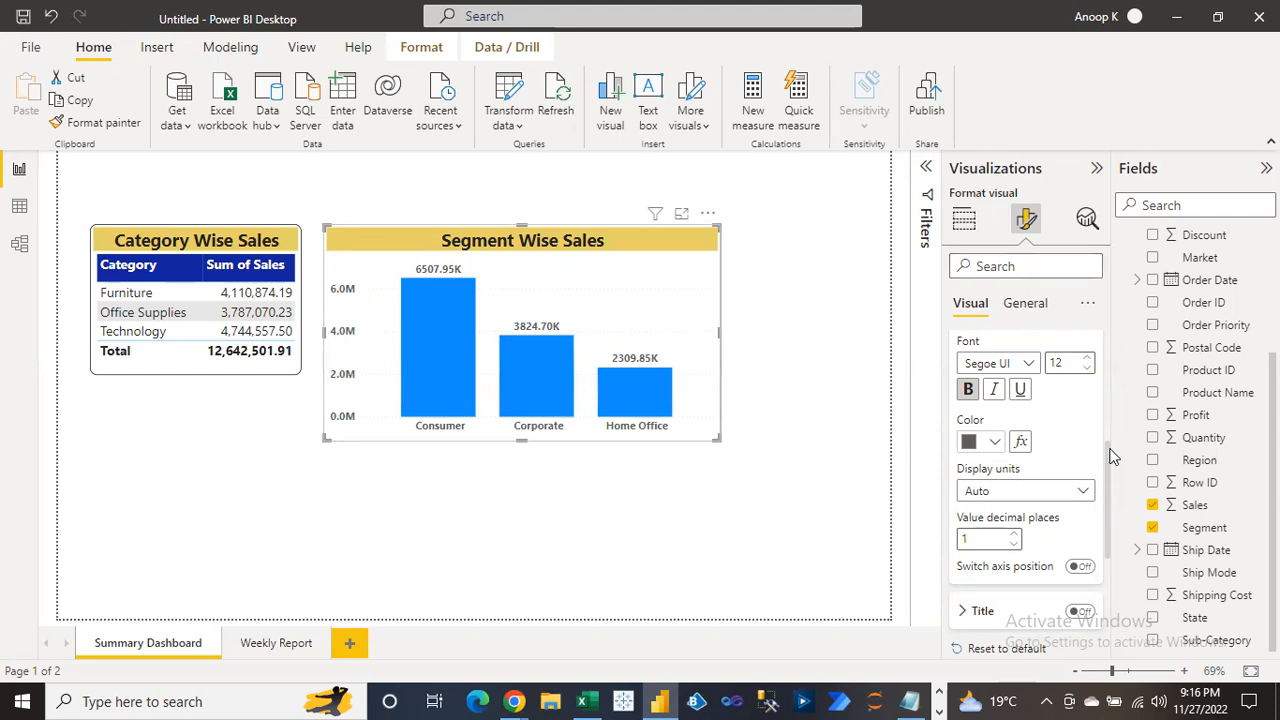
# Try Millions as display units for the segment chart's data label values, then set them to Auto
pyautogui.scroll(6, 1100, 400)
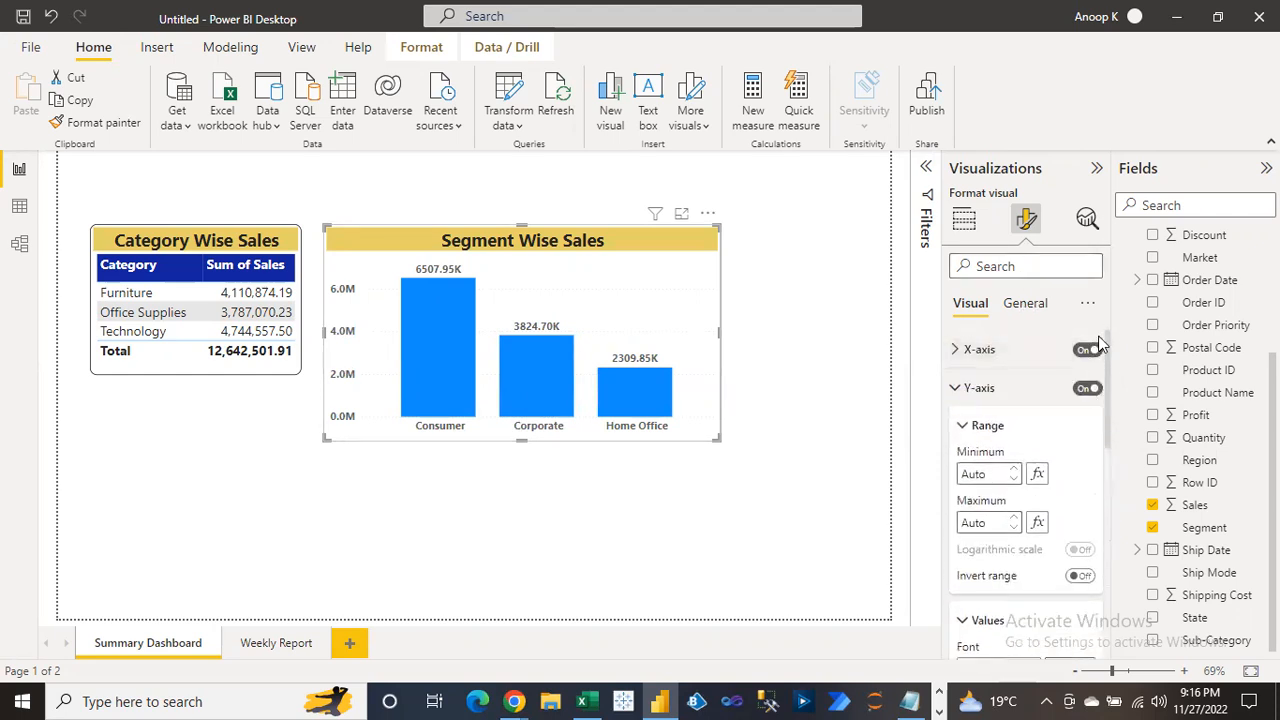
pyautogui.click(950, 388)
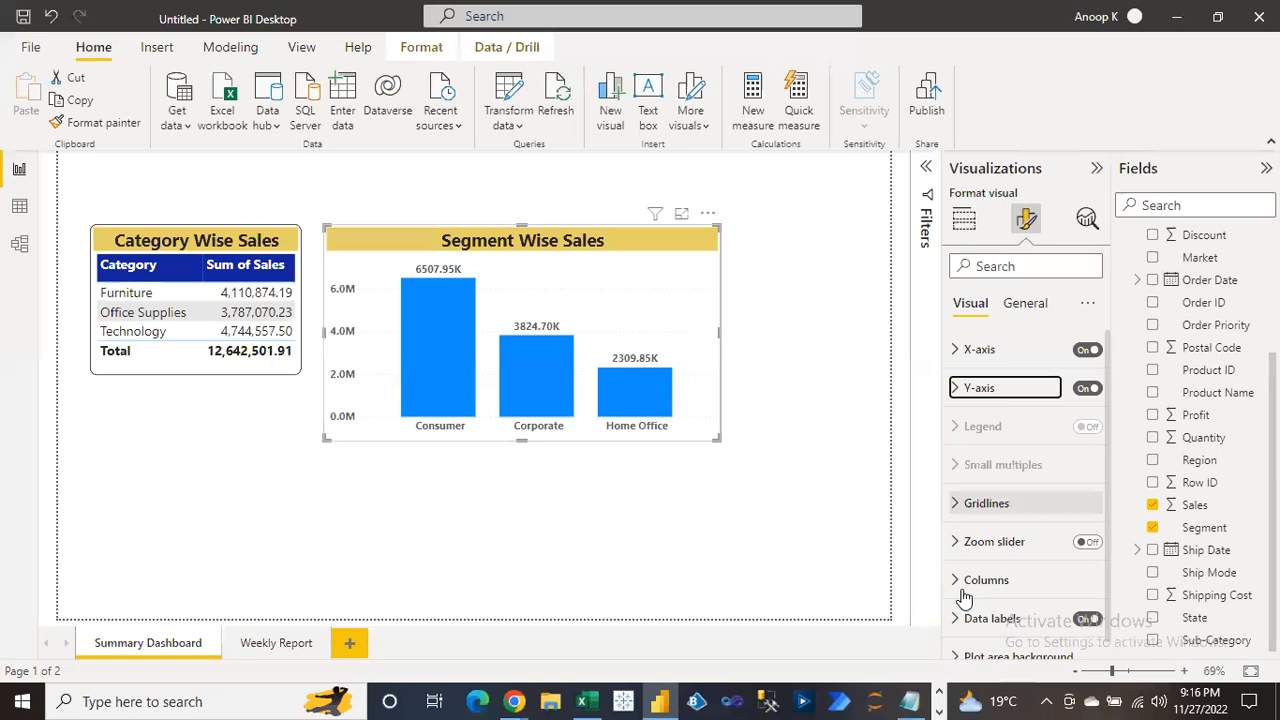
pyautogui.click(955, 620)
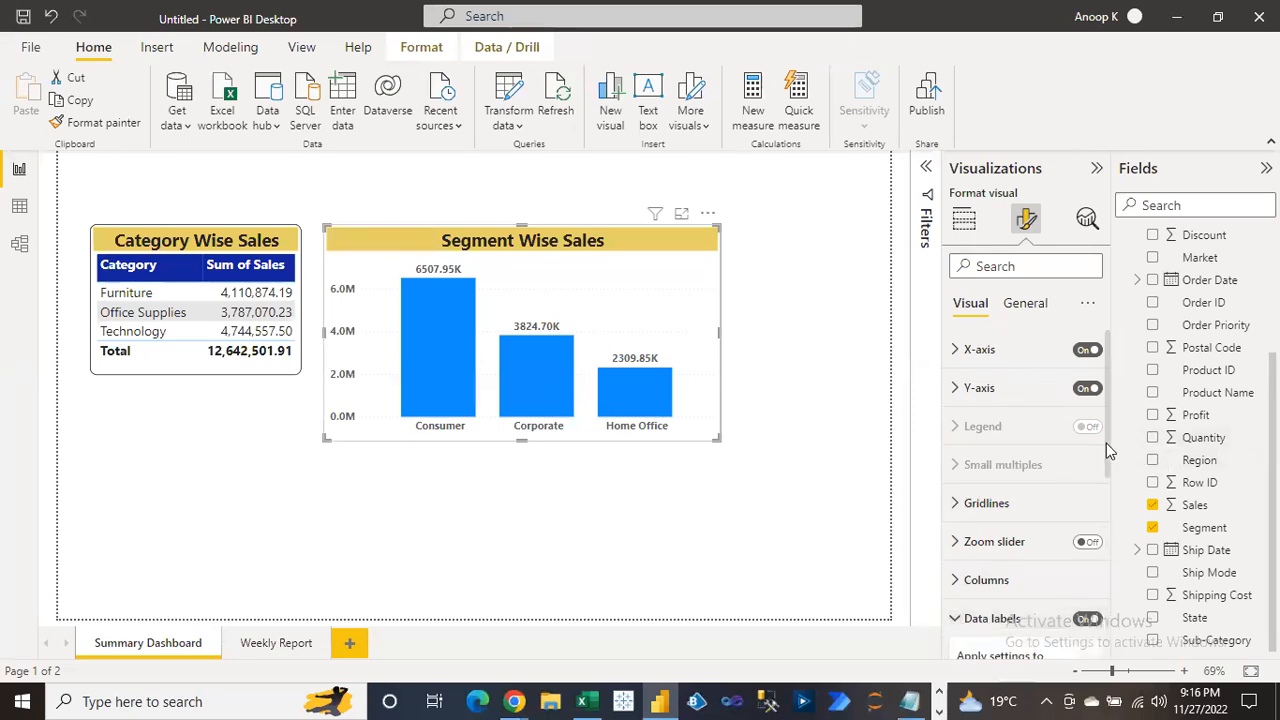
pyautogui.scroll(-2, 1104, 587)
pyautogui.scroll(-2, 1100, 600)
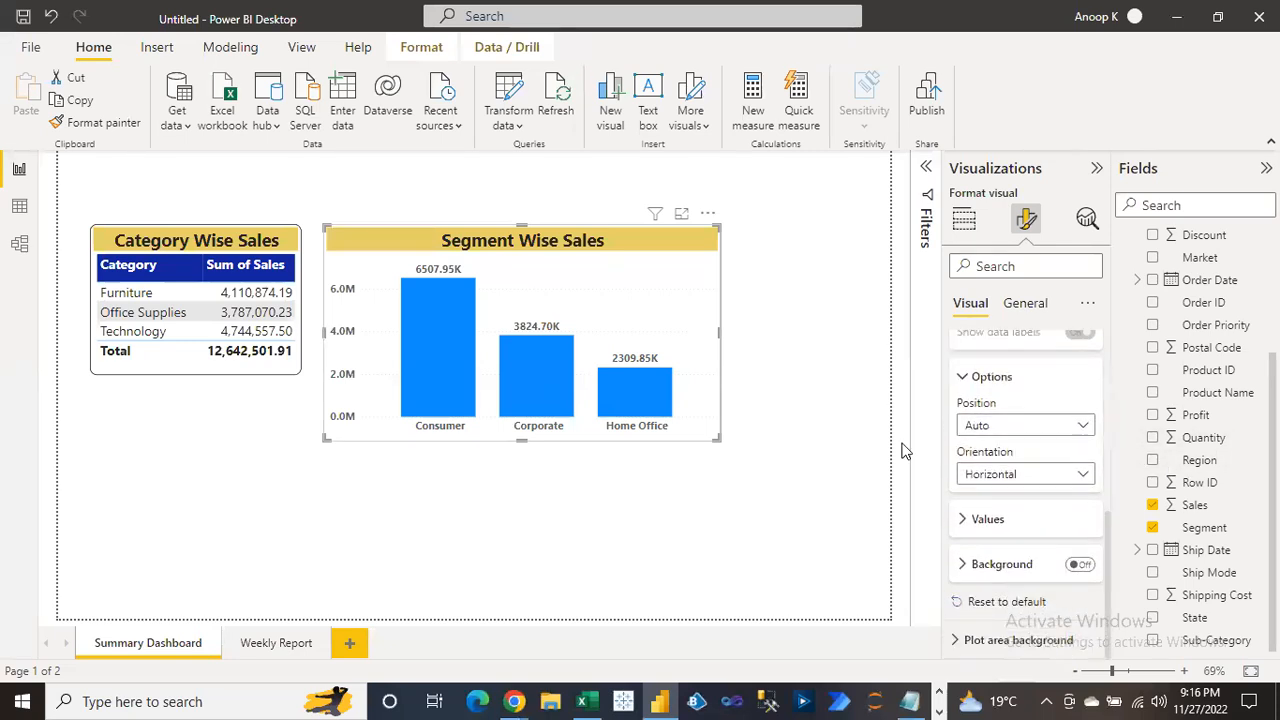
pyautogui.click(960, 519)
pyautogui.scroll(-2, 1100, 597)
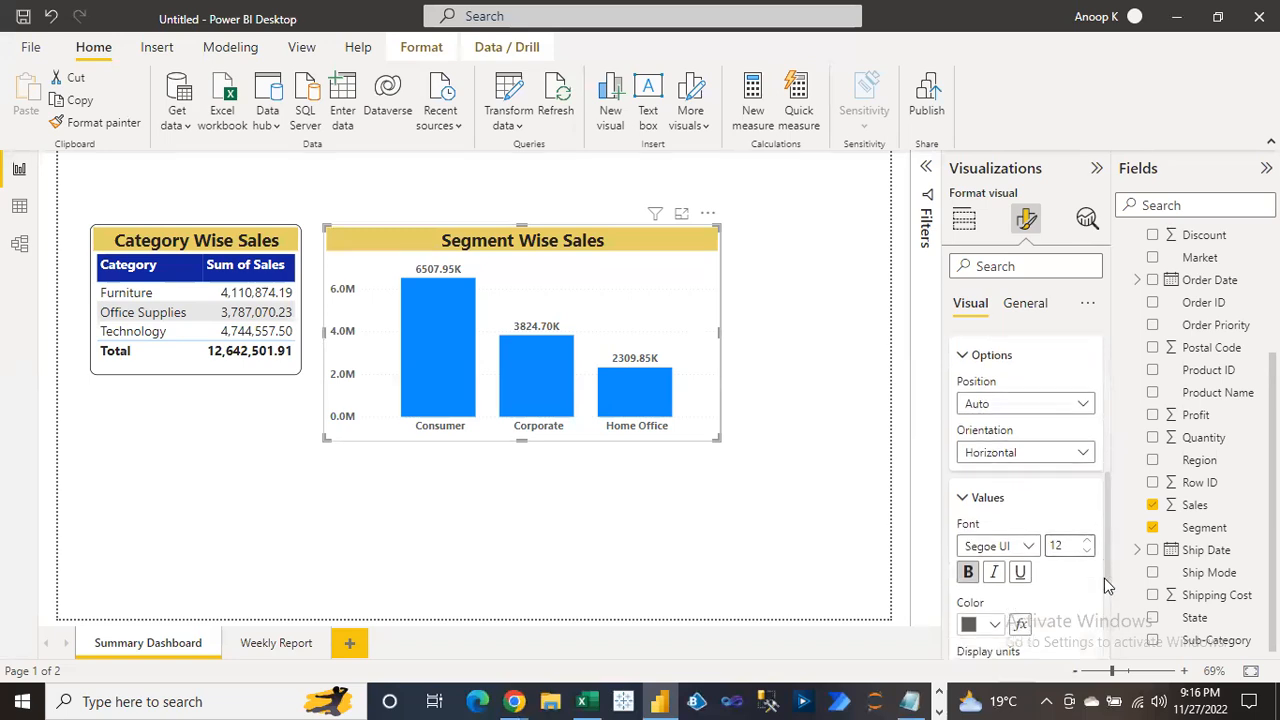
pyautogui.click(985, 447)
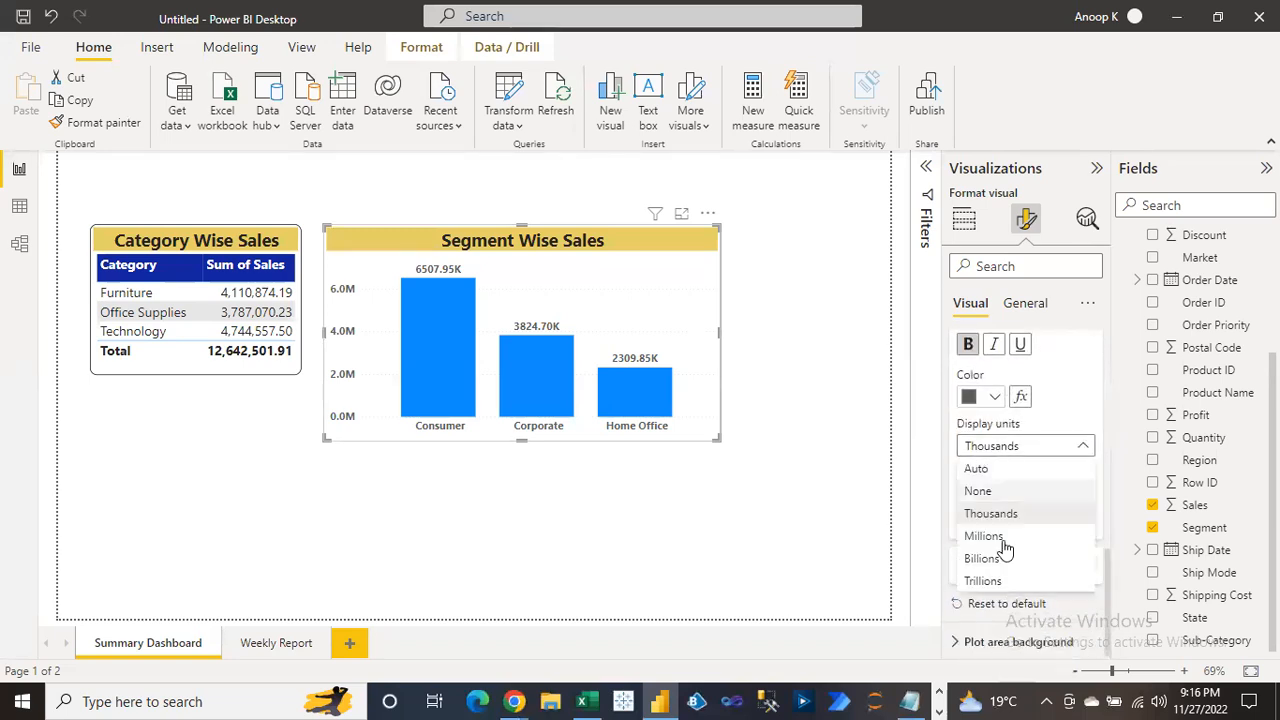
pyautogui.click(987, 540)
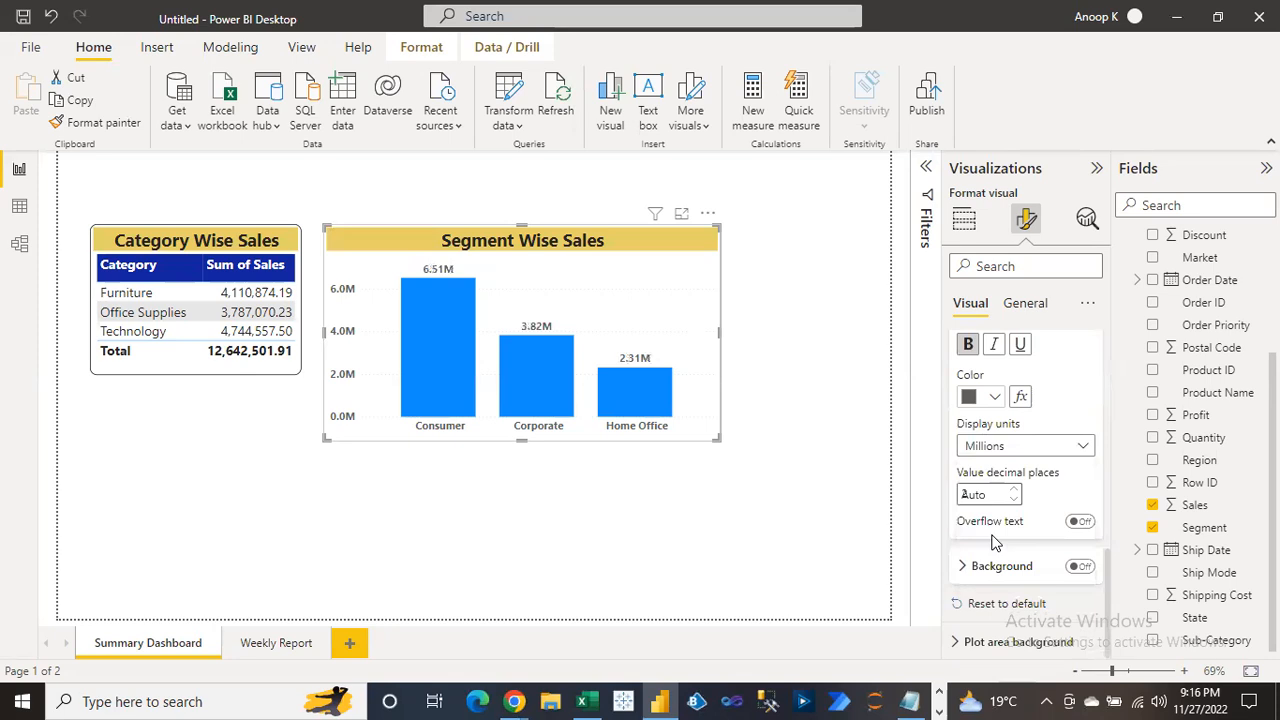
pyautogui.click(996, 450)
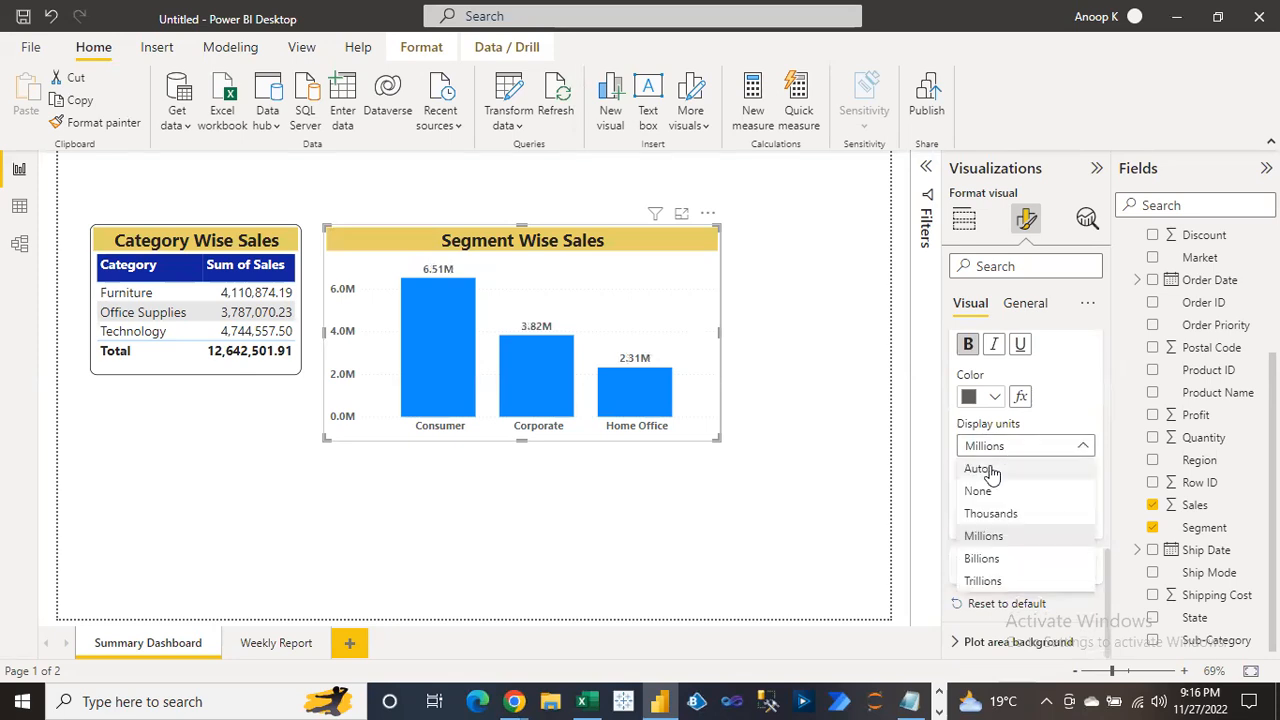
pyautogui.click(990, 467)
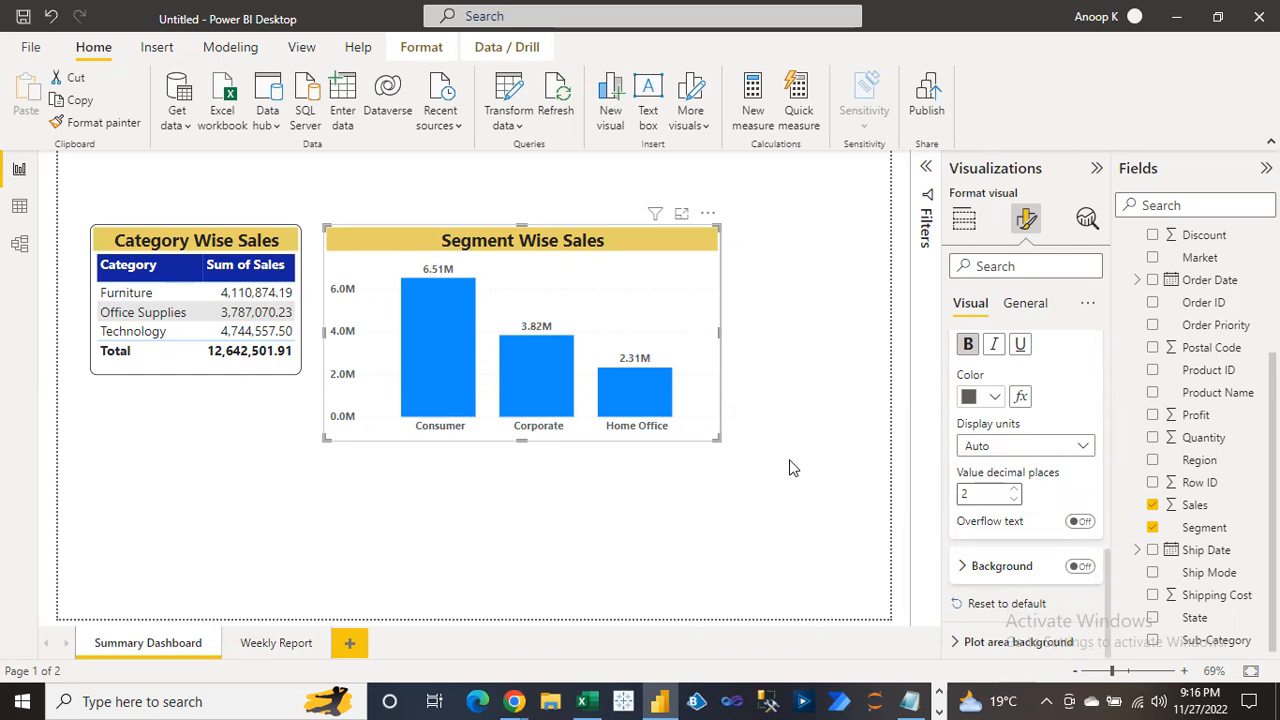
# Move the segment chart slightly closer to the category sales table
pyautogui.moveTo(523, 240); pyautogui.dragTo(516, 249)
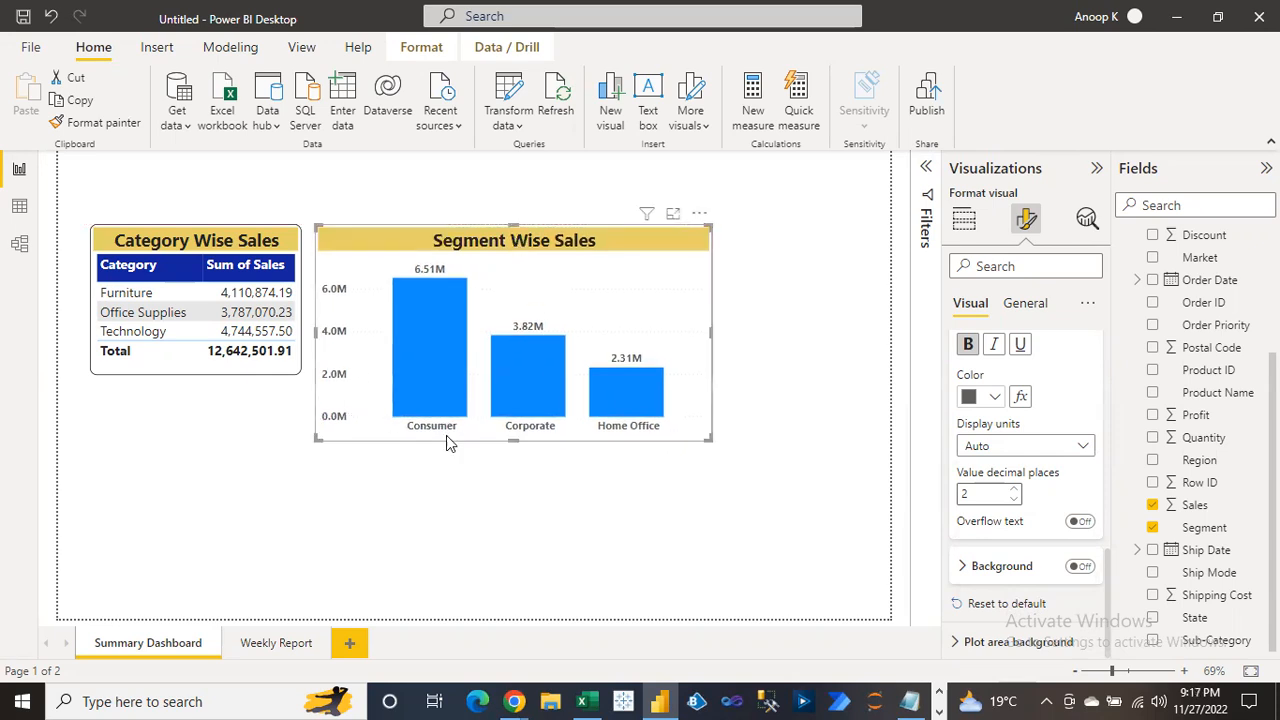
# Reduce the segment chart's height slightly and move it to the upper-right area of the report page
pyautogui.moveTo(511, 439); pyautogui.dragTo(488, 426)
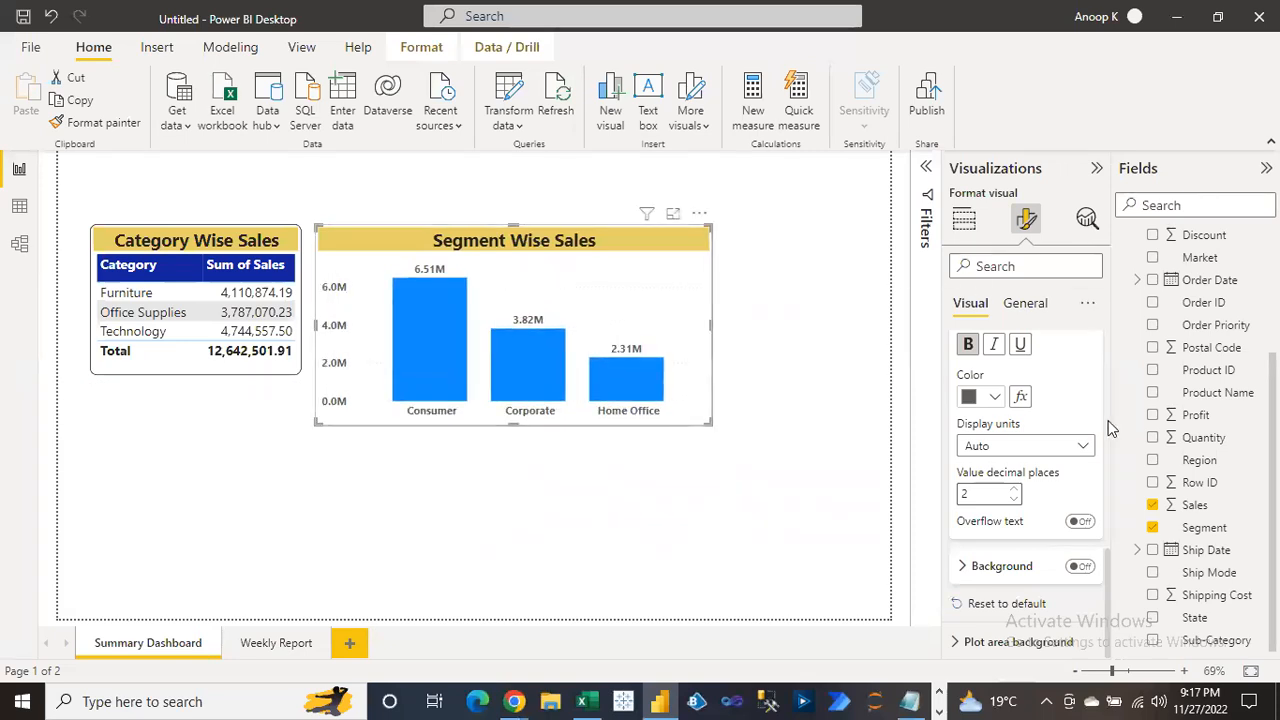
pyautogui.moveTo(1110, 566); pyautogui.dragTo(1105, 338)
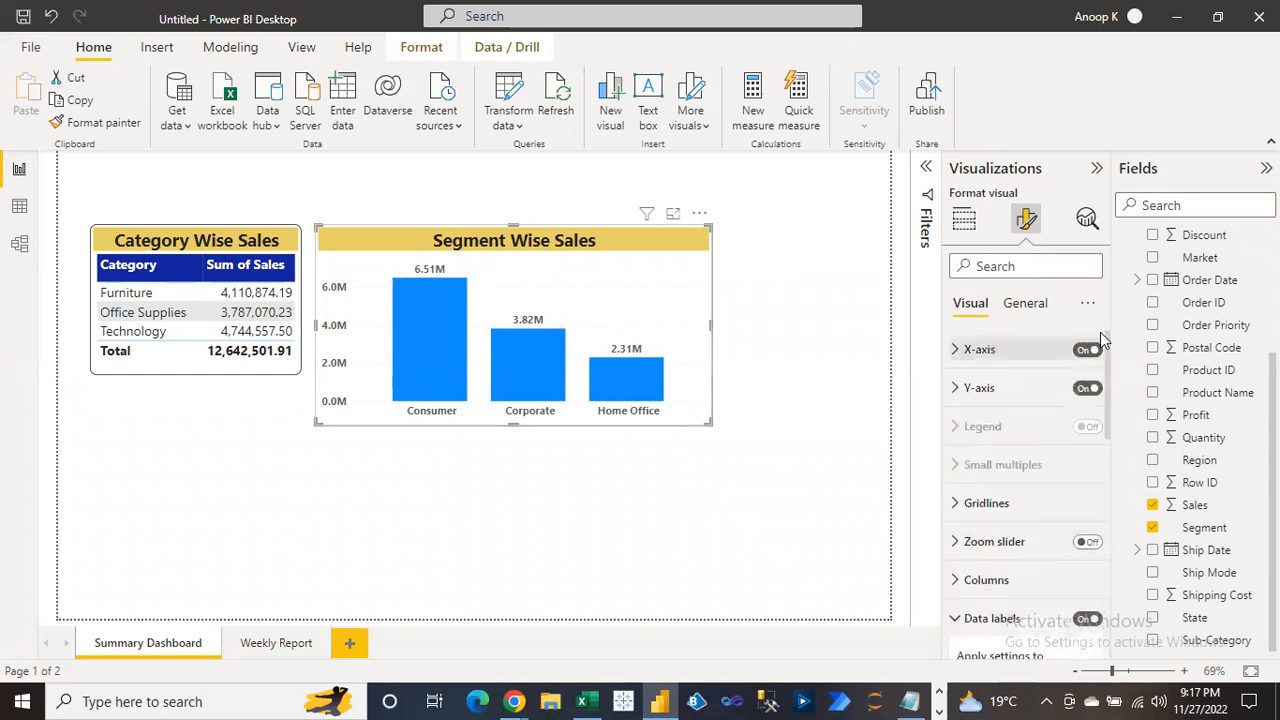
pyautogui.click(965, 235)
pyautogui.moveTo(470, 240); pyautogui.dragTo(711, 165)
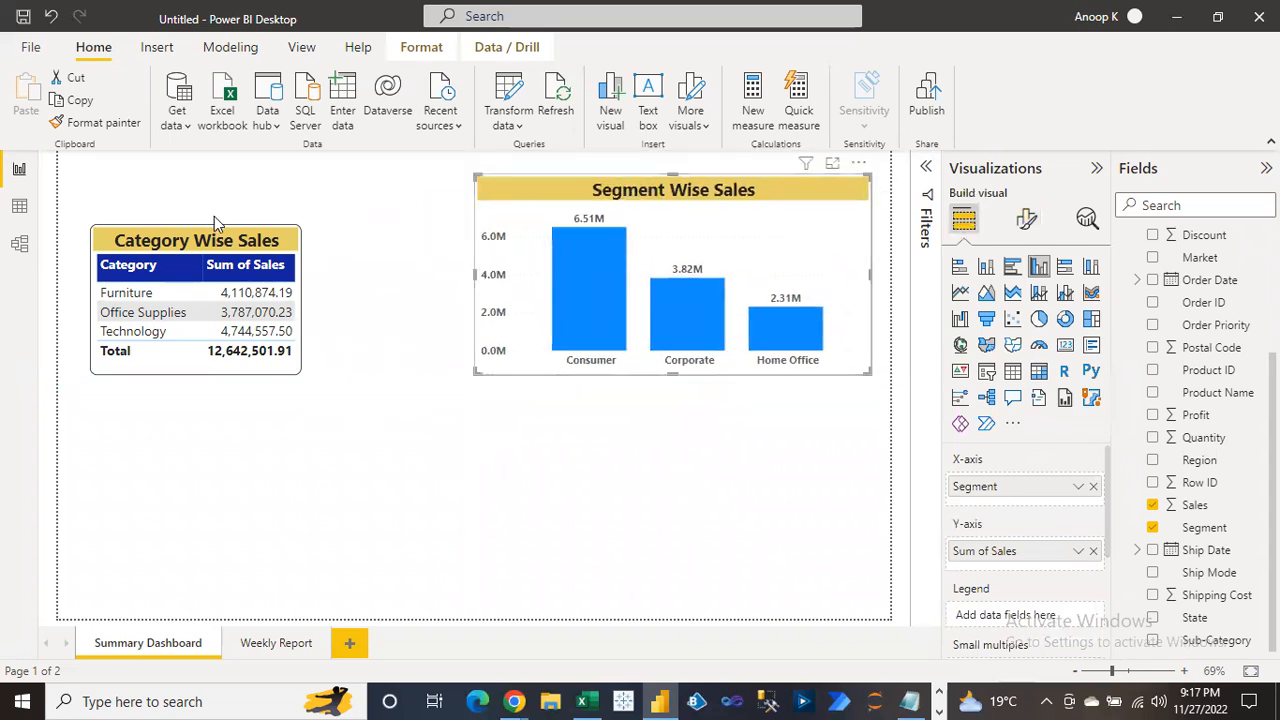
# Add a pie chart of Profit by Category below the category sales table and enlarge it
pyautogui.click(157, 469)
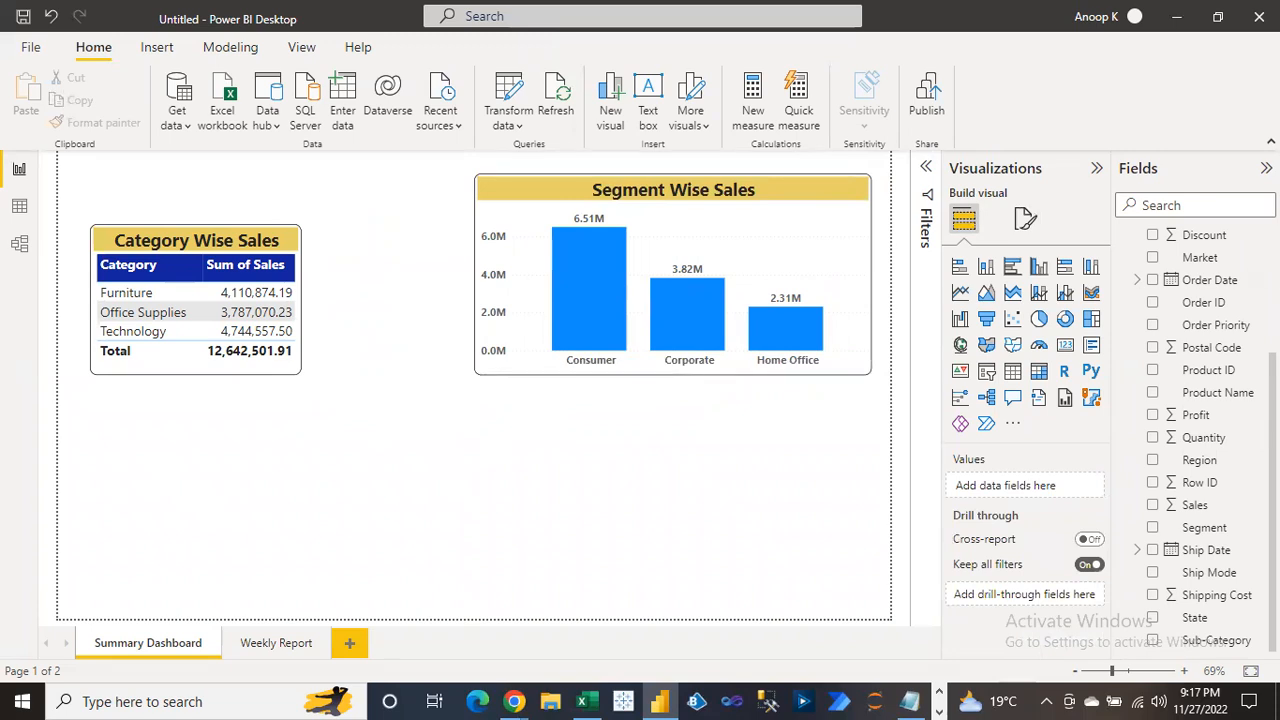
pyautogui.scroll(4, 1157, 310)
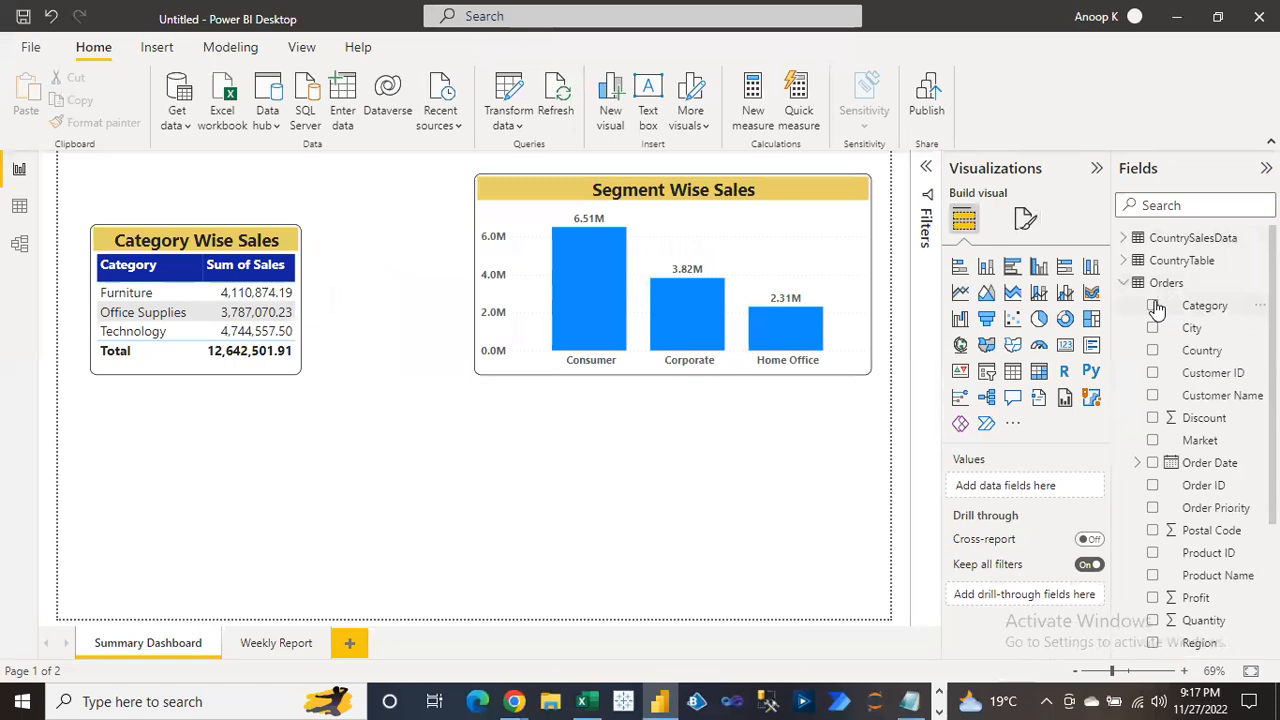
pyautogui.click(1153, 306)
pyautogui.click(1153, 598)
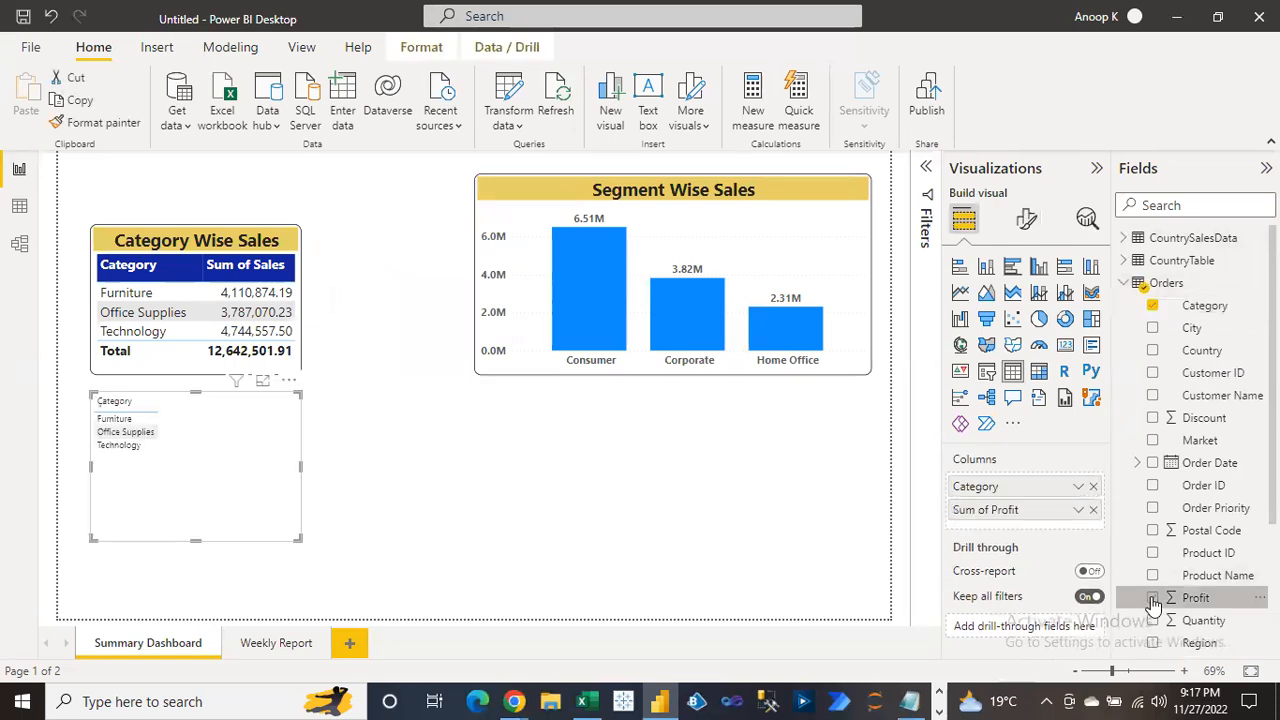
pyautogui.click(1040, 320)
pyautogui.moveTo(297, 540); pyautogui.dragTo(420, 592)
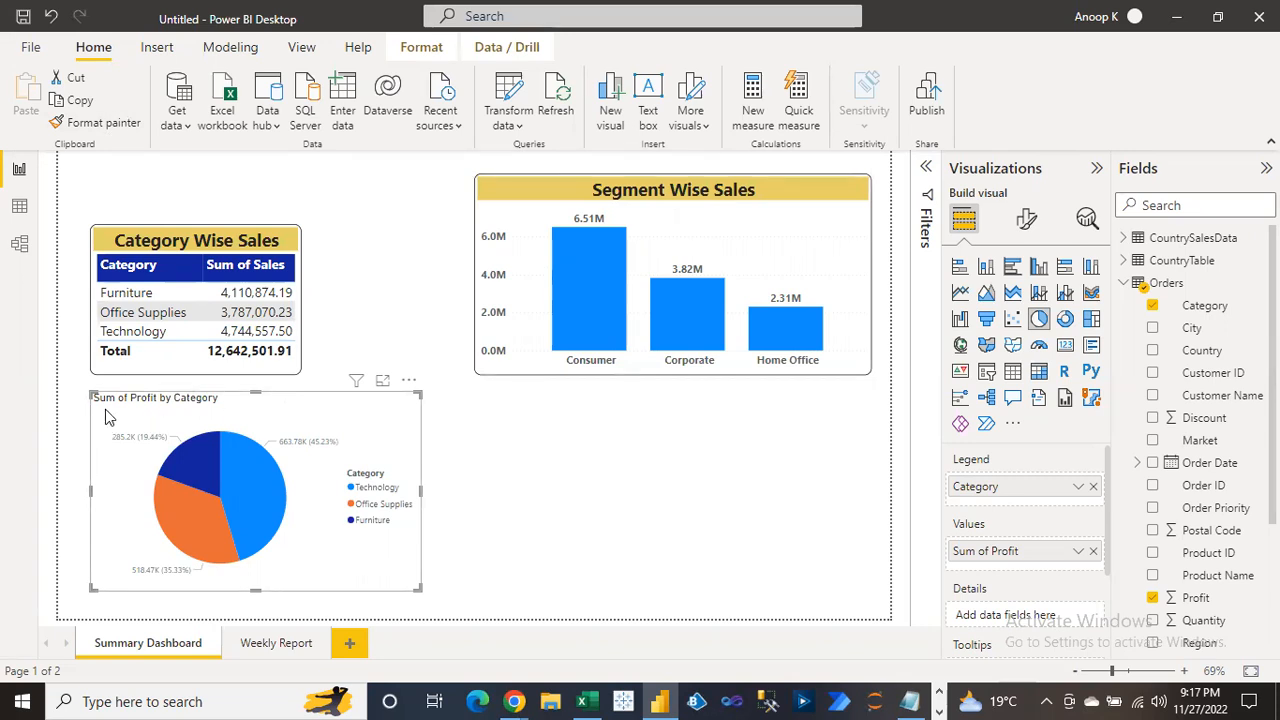
# Shorten the pie chart's title text to "Profit by Category"
pyautogui.click(1027, 224)
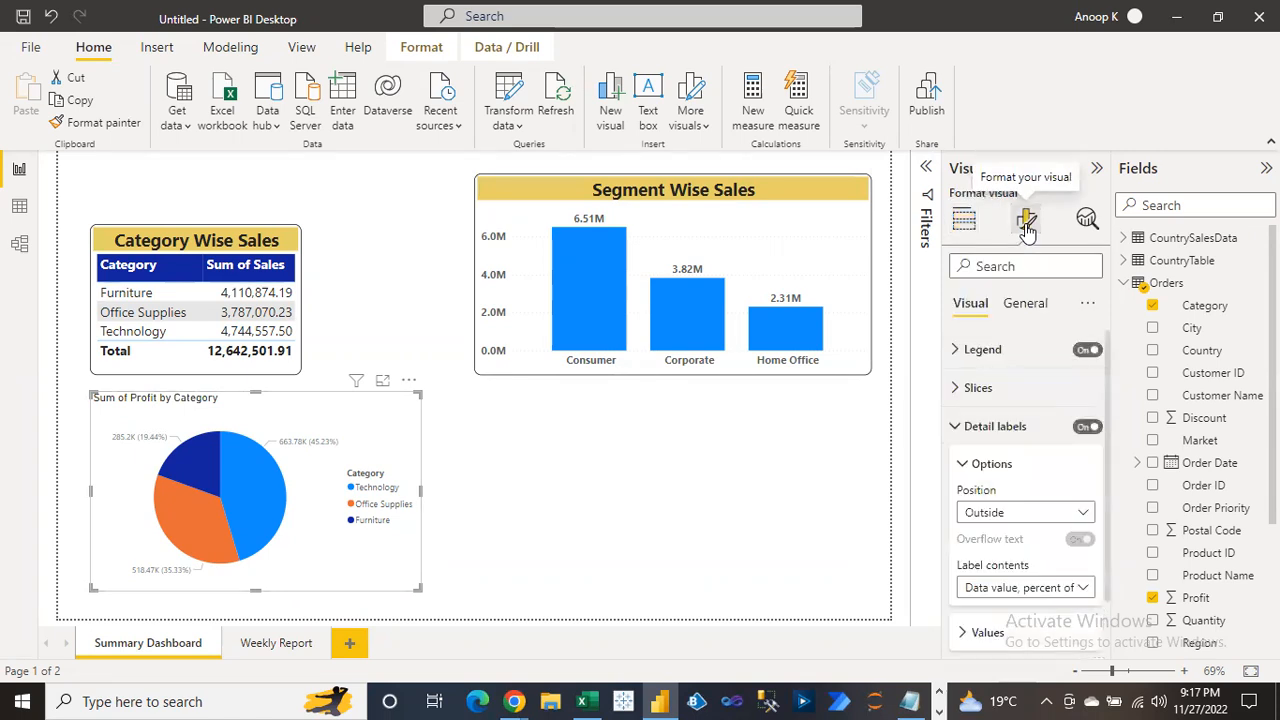
pyautogui.click(1021, 309)
pyautogui.click(963, 387)
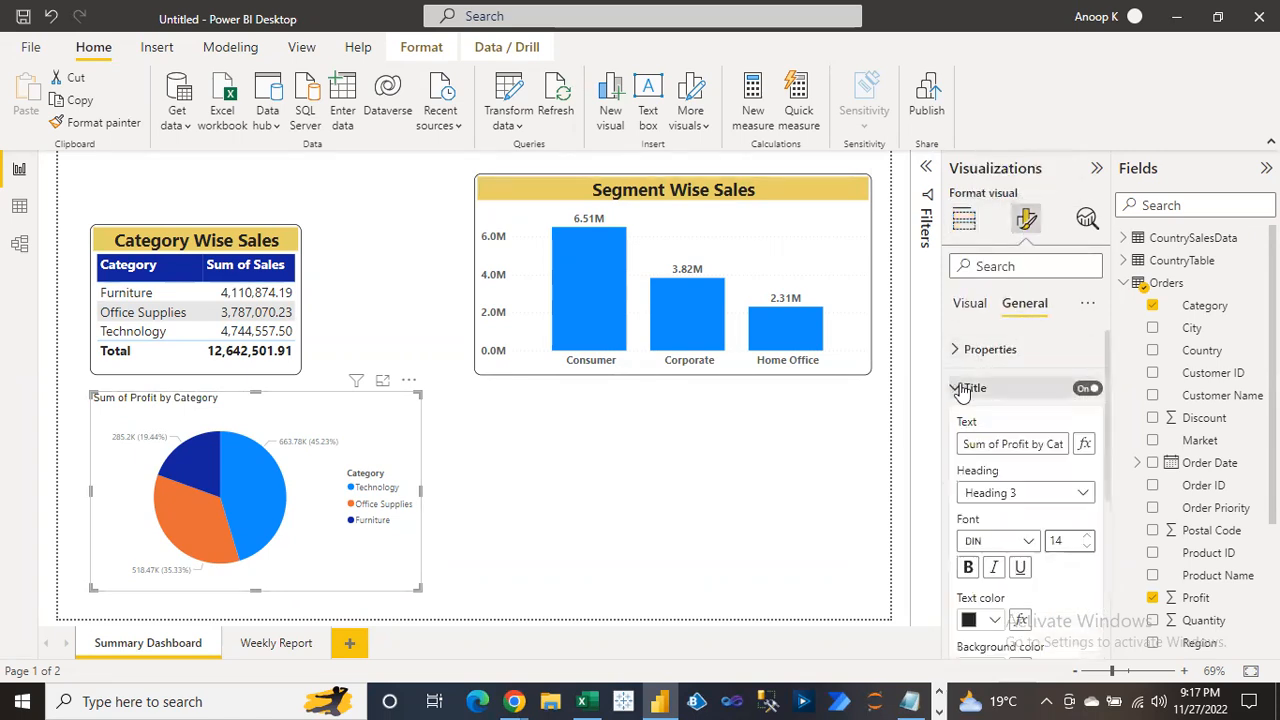
pyautogui.moveTo(1001, 443); pyautogui.dragTo(958, 443)
pyautogui.press('BackSpace')
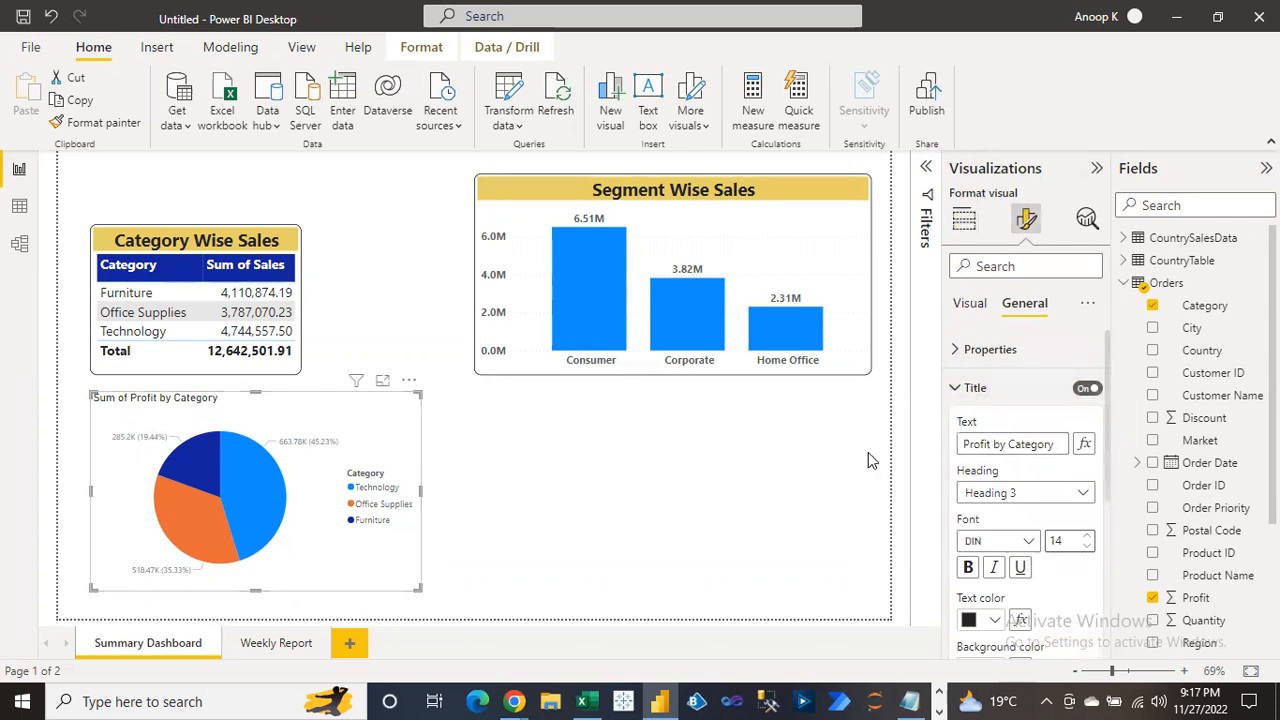
# Set the pie chart's title font to Segoe UI Bold at size 20
pyautogui.moveTo(1066, 540); pyautogui.dragTo(1022, 541)
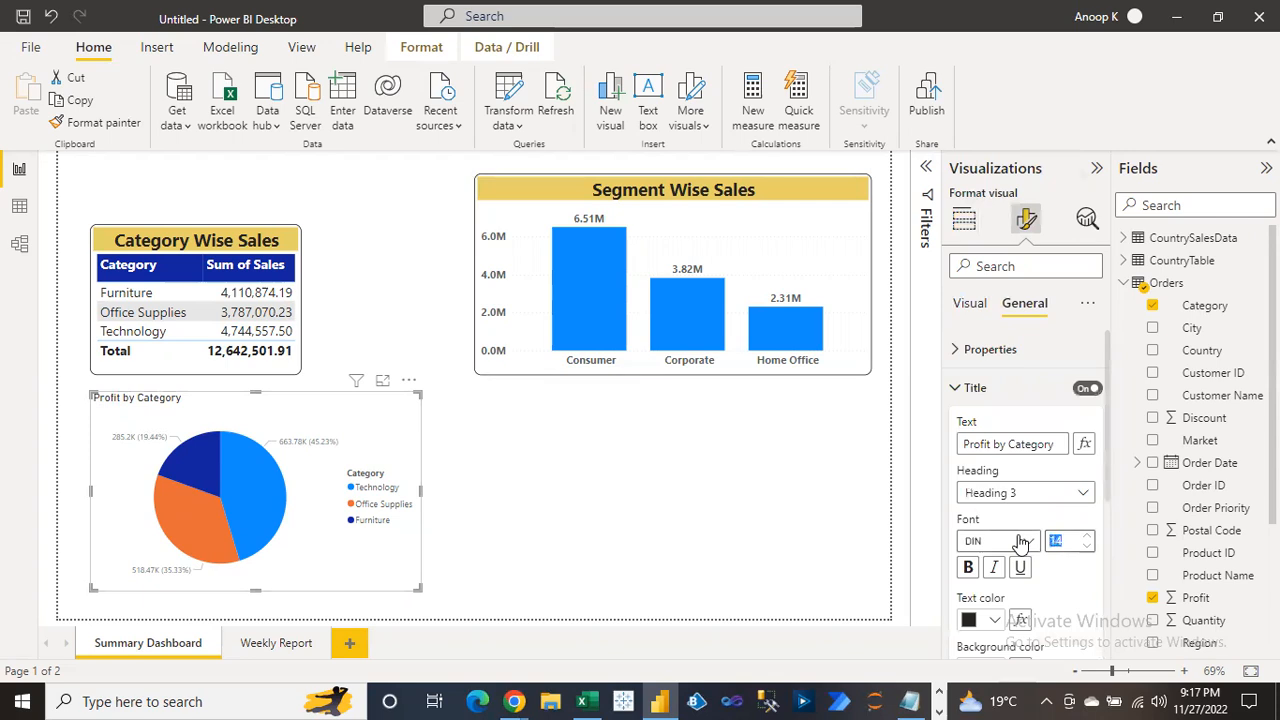
pyautogui.write('20')
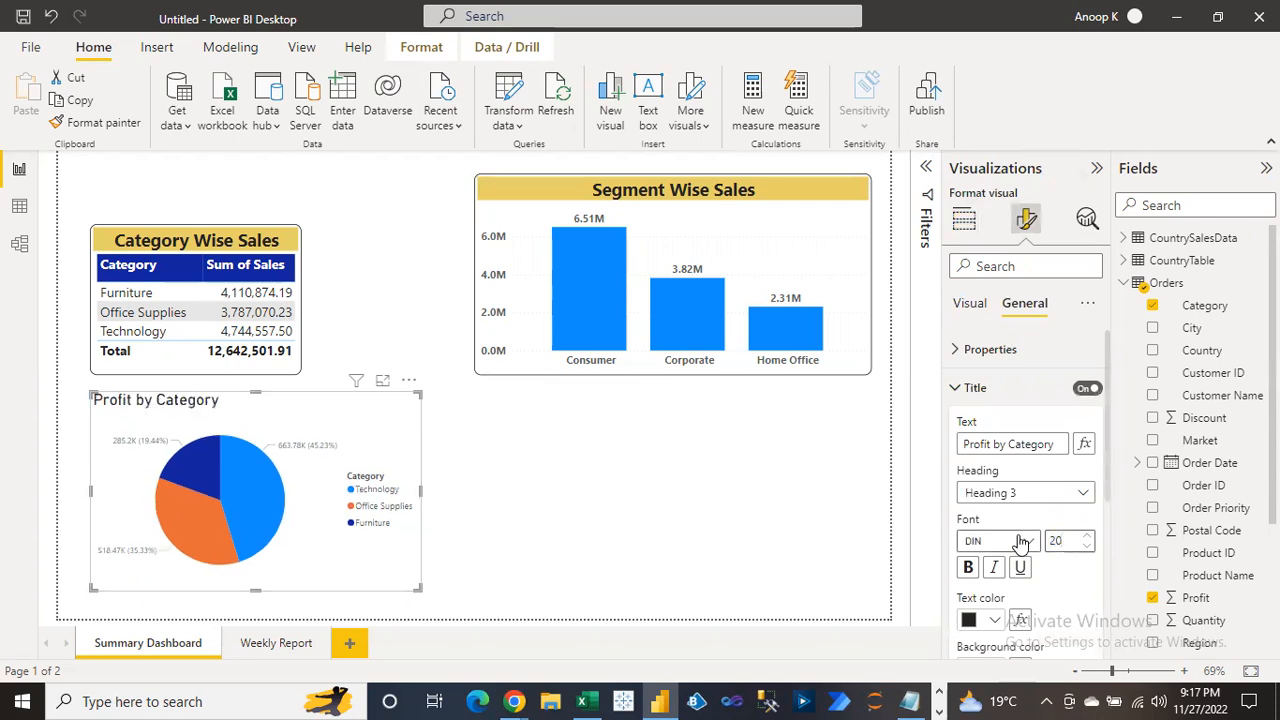
pyautogui.click(1022, 541)
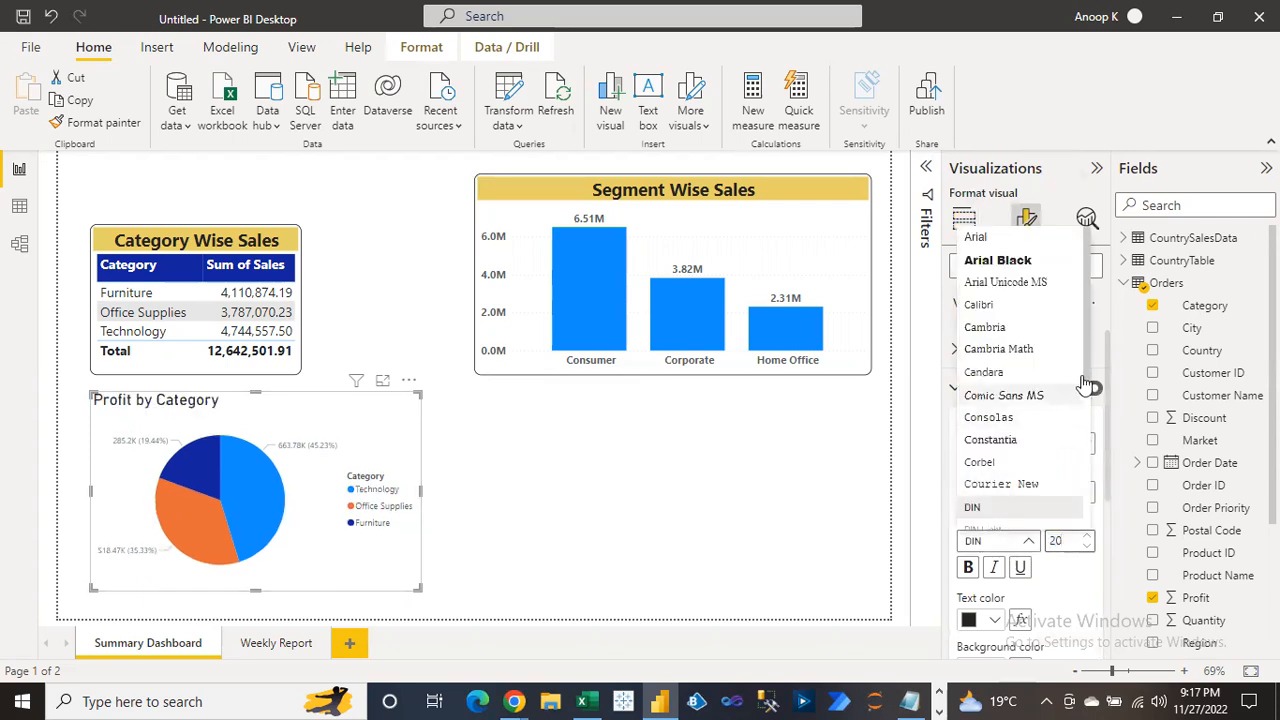
pyautogui.scroll(-4, 1085, 371)
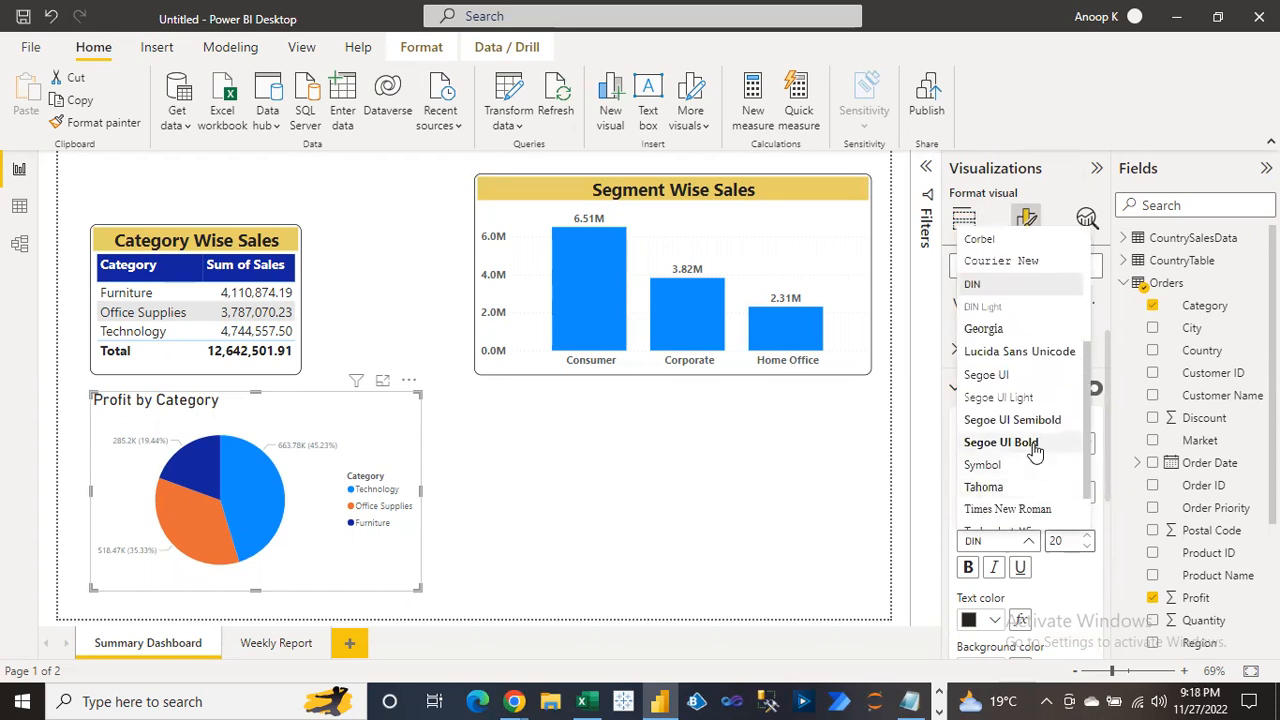
pyautogui.click(1034, 446)
# Center the pie chart's title and give it the same gold background as the other visuals' titles
pyautogui.moveTo(1107, 506); pyautogui.dragTo(1103, 573)
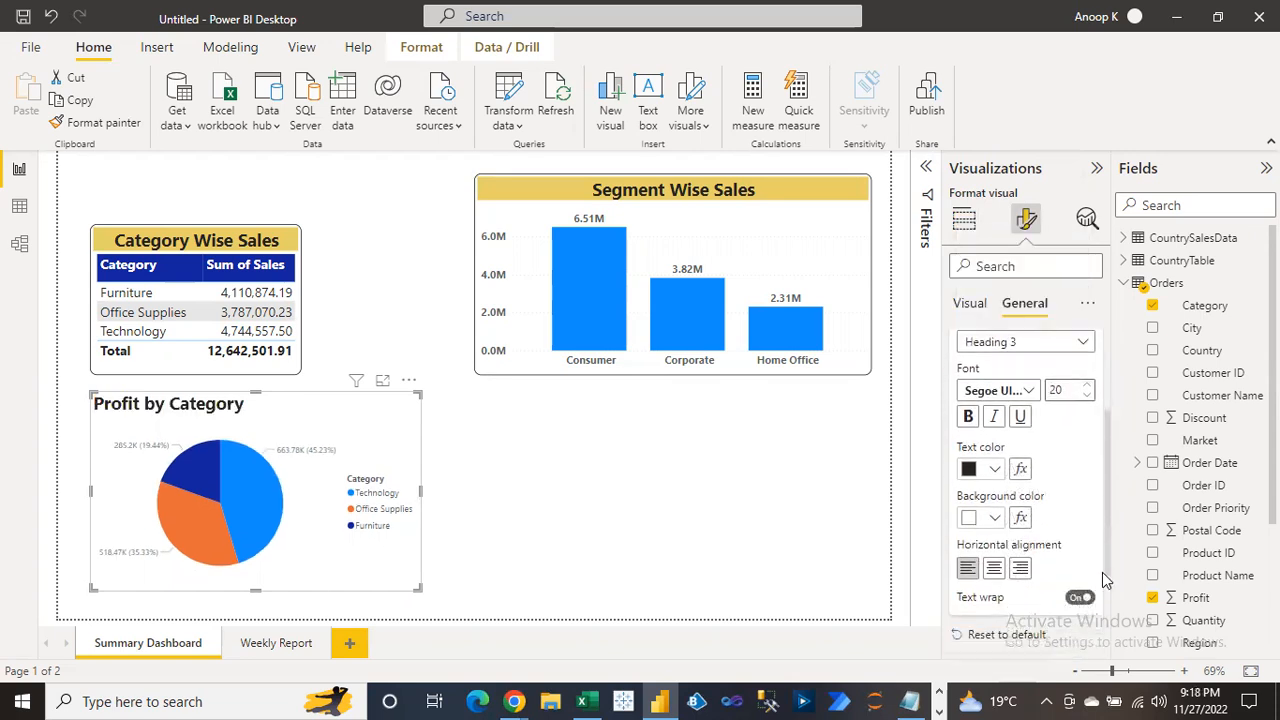
pyautogui.click(995, 569)
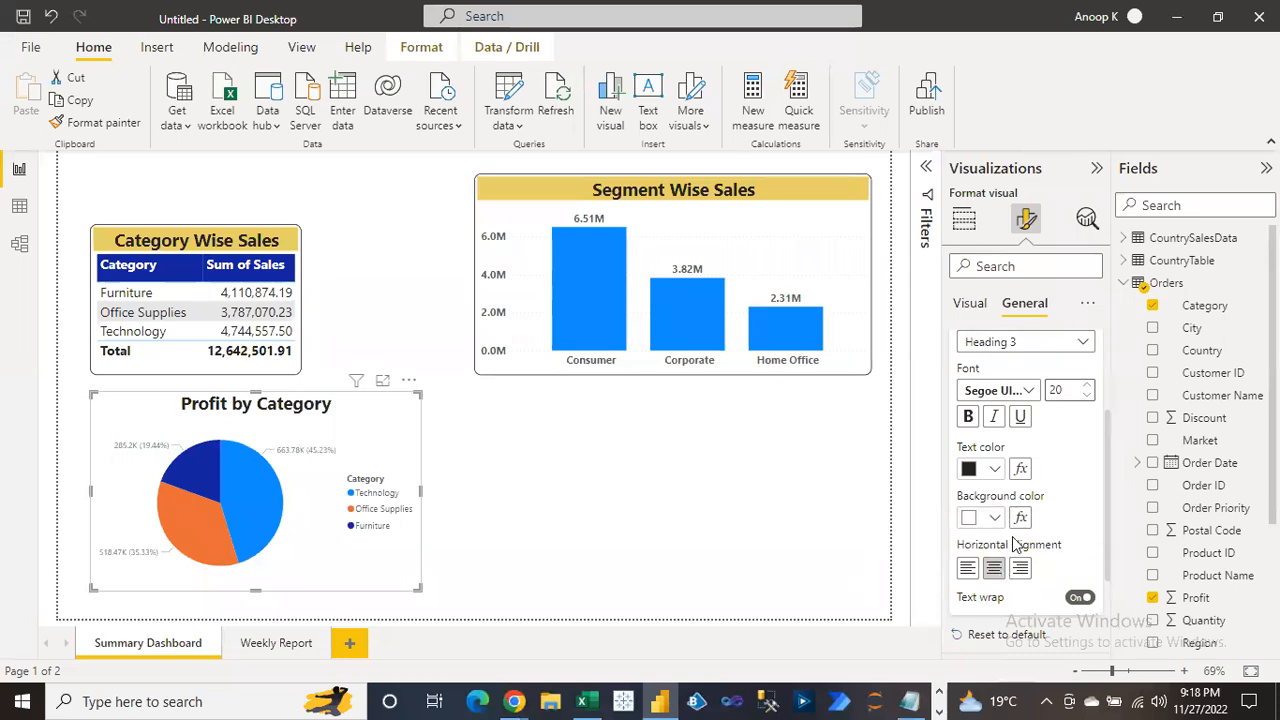
pyautogui.click(995, 518)
pyautogui.click(982, 397)
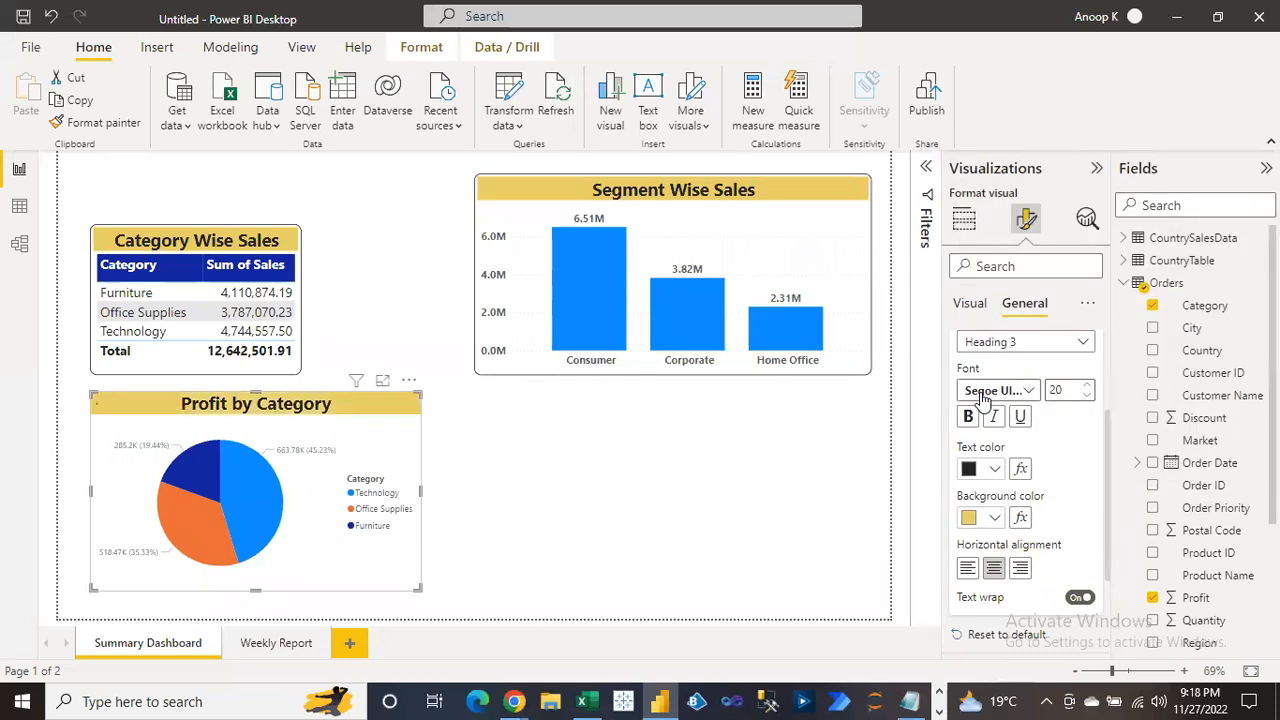
pyautogui.moveTo(1106, 422); pyautogui.dragTo(1103, 358)
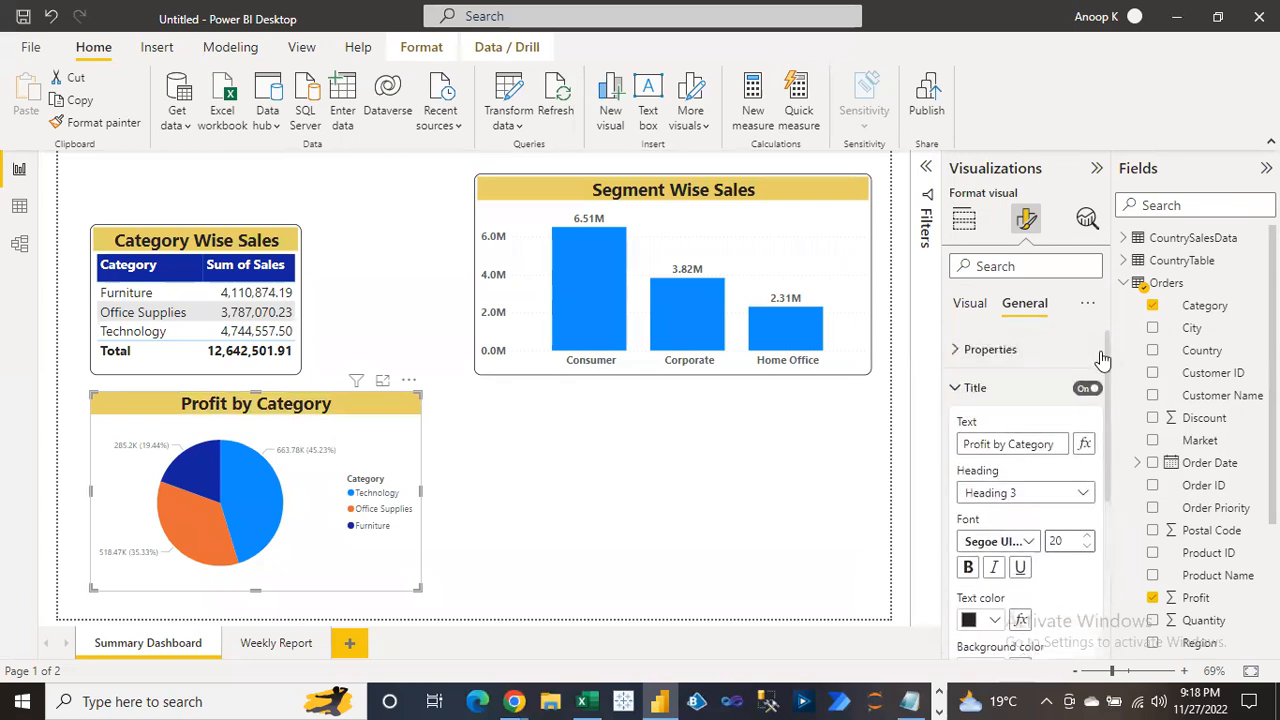
pyautogui.click(956, 387)
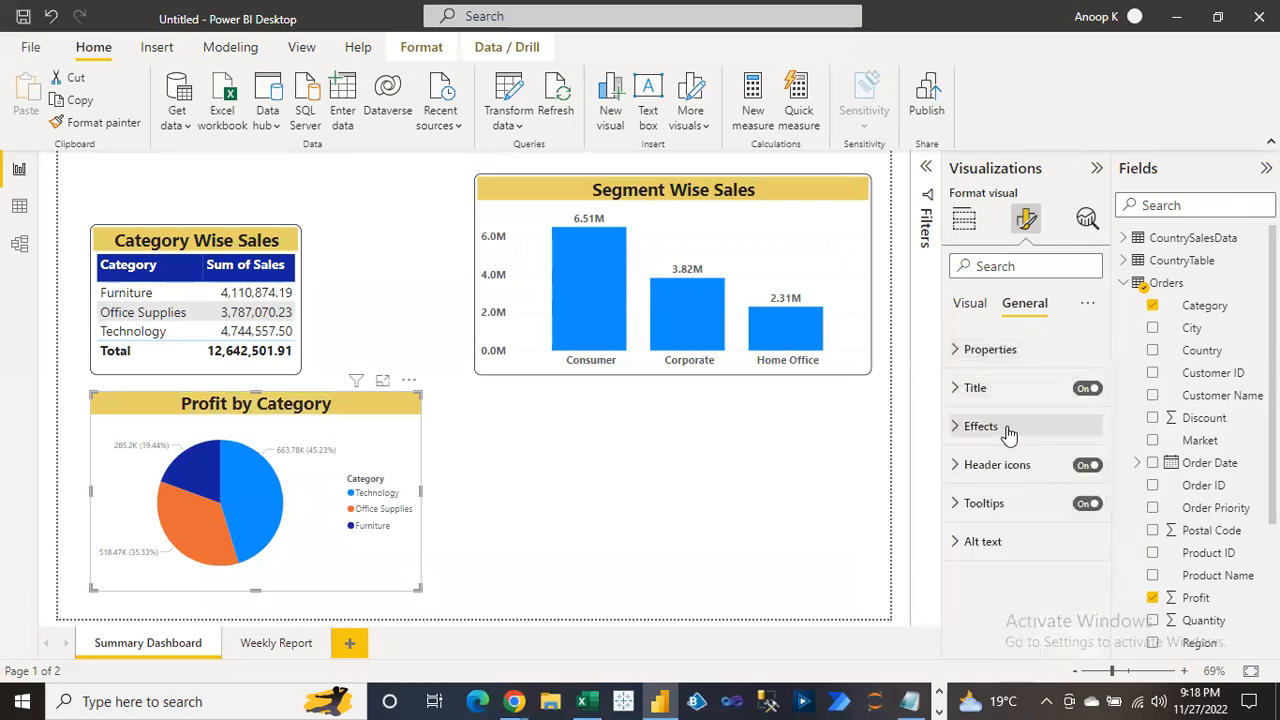
# Turn on a black visual border for the pie chart with 11 px rounded corners
pyautogui.click(955, 426)
pyautogui.scroll(-1, 1104, 519)
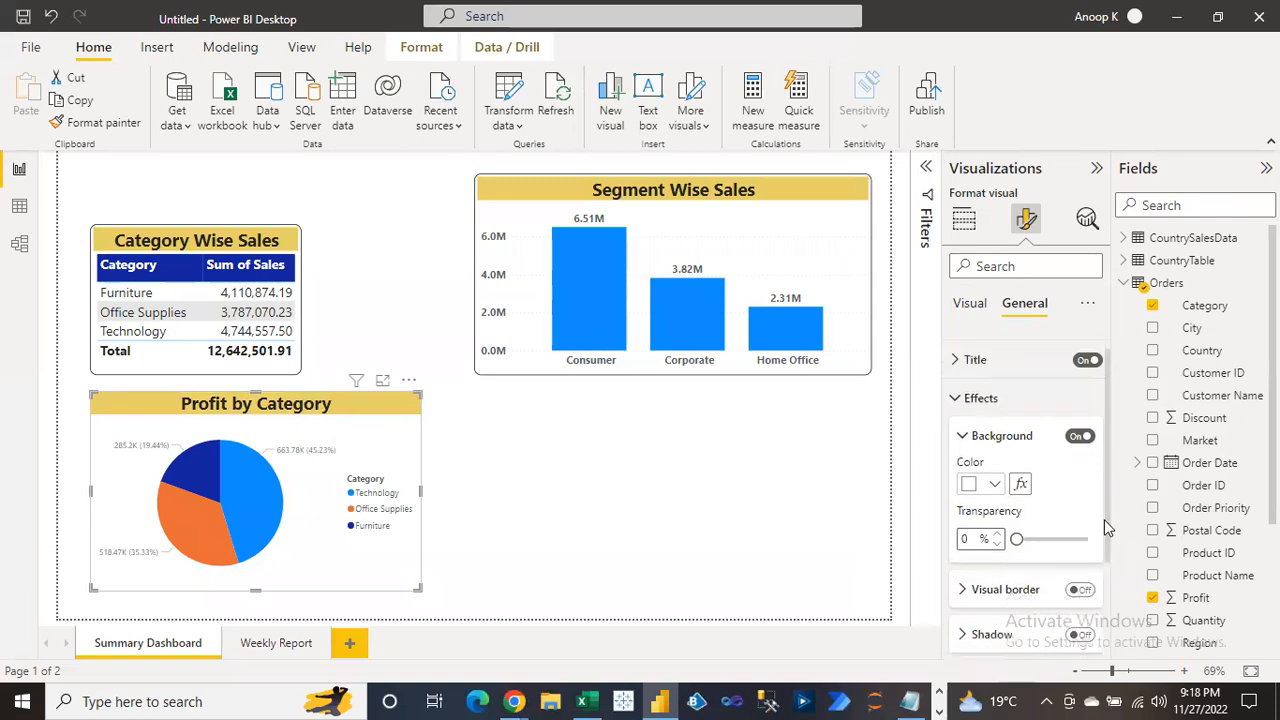
pyautogui.scroll(-3, 1104, 519)
pyautogui.click(976, 507)
pyautogui.click(1082, 508)
pyautogui.doubleClick(966, 610)
pyautogui.write('11')
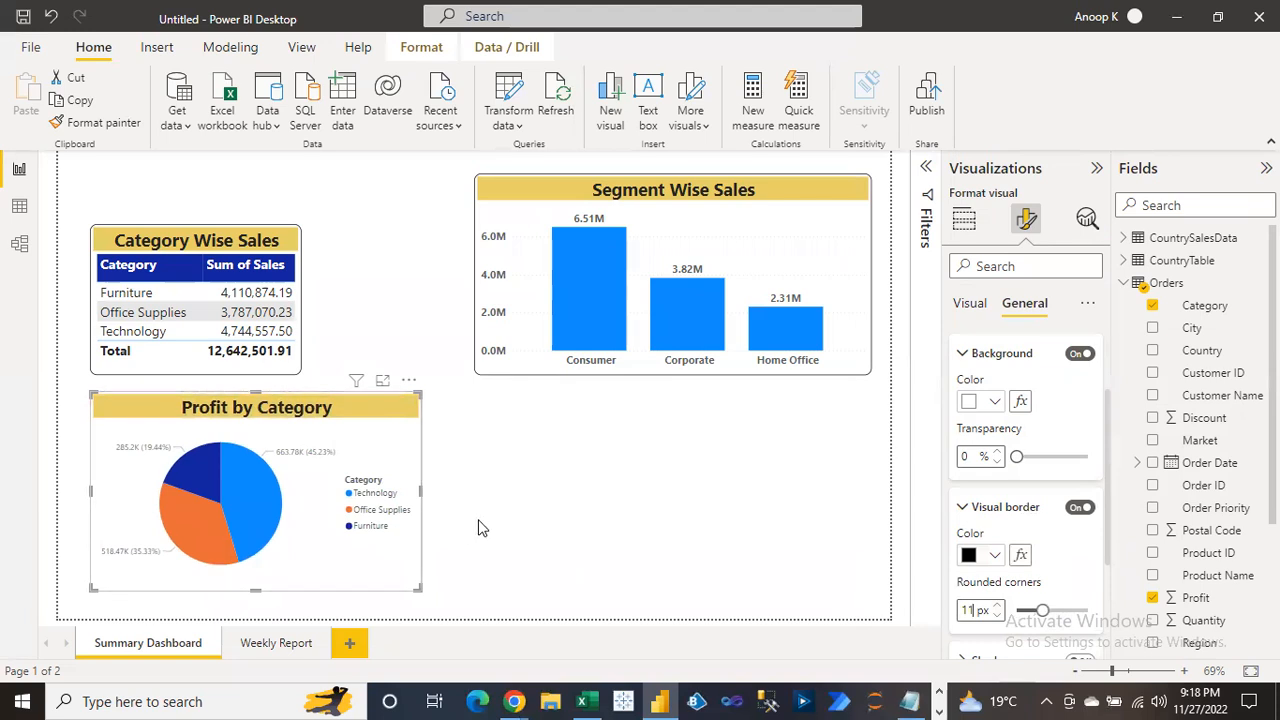
pyautogui.click(478, 528)
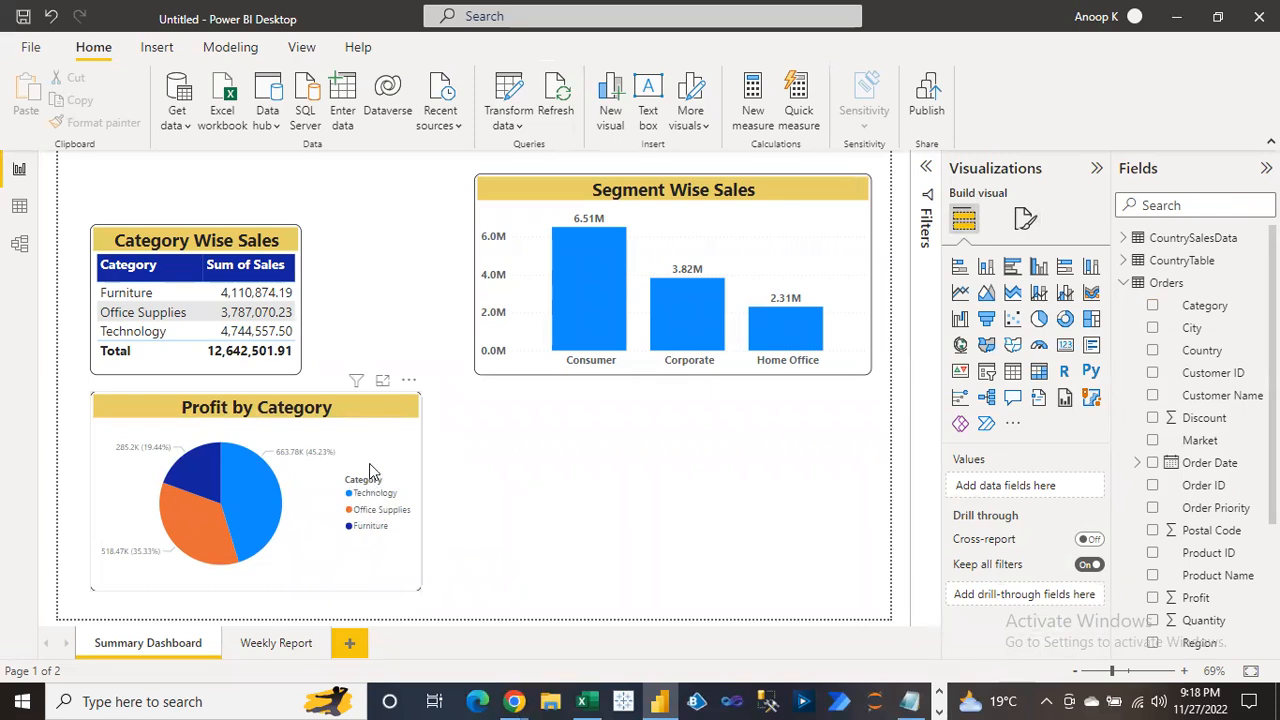
# Try hiding the pie chart's legend and placing it at Top left, then show it at Top center
pyautogui.click(366, 421)
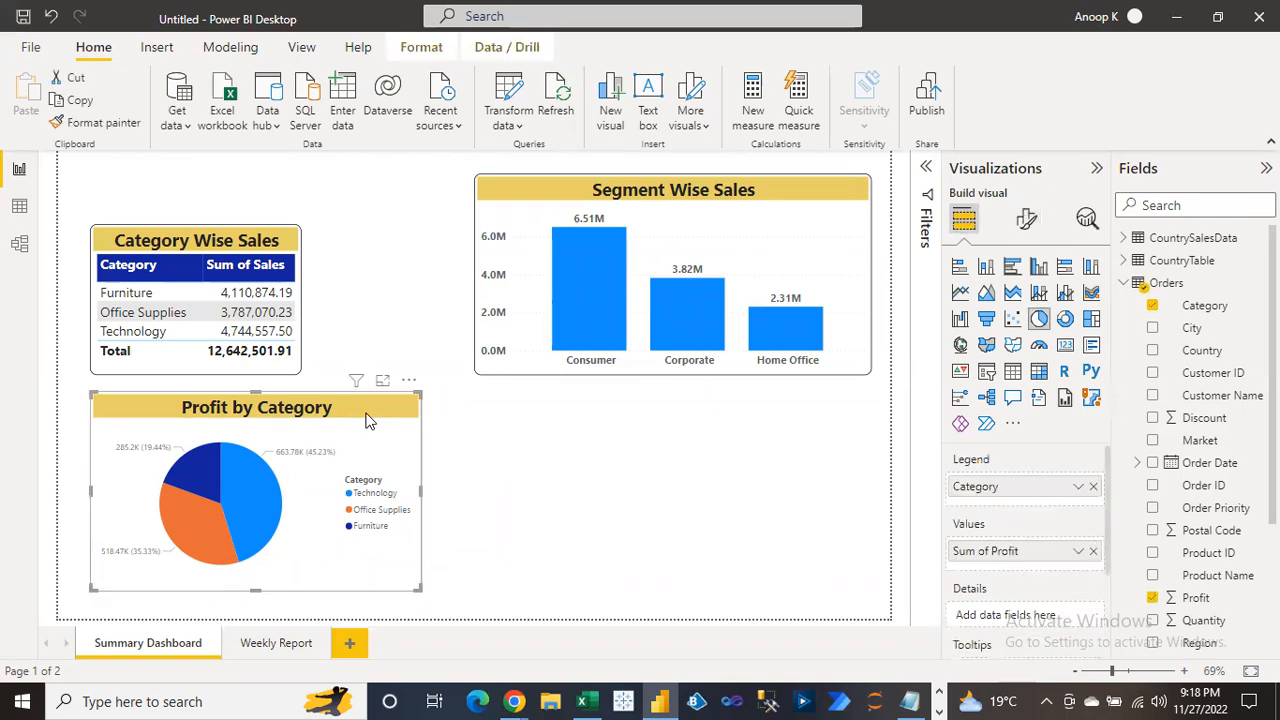
pyautogui.click(1028, 222)
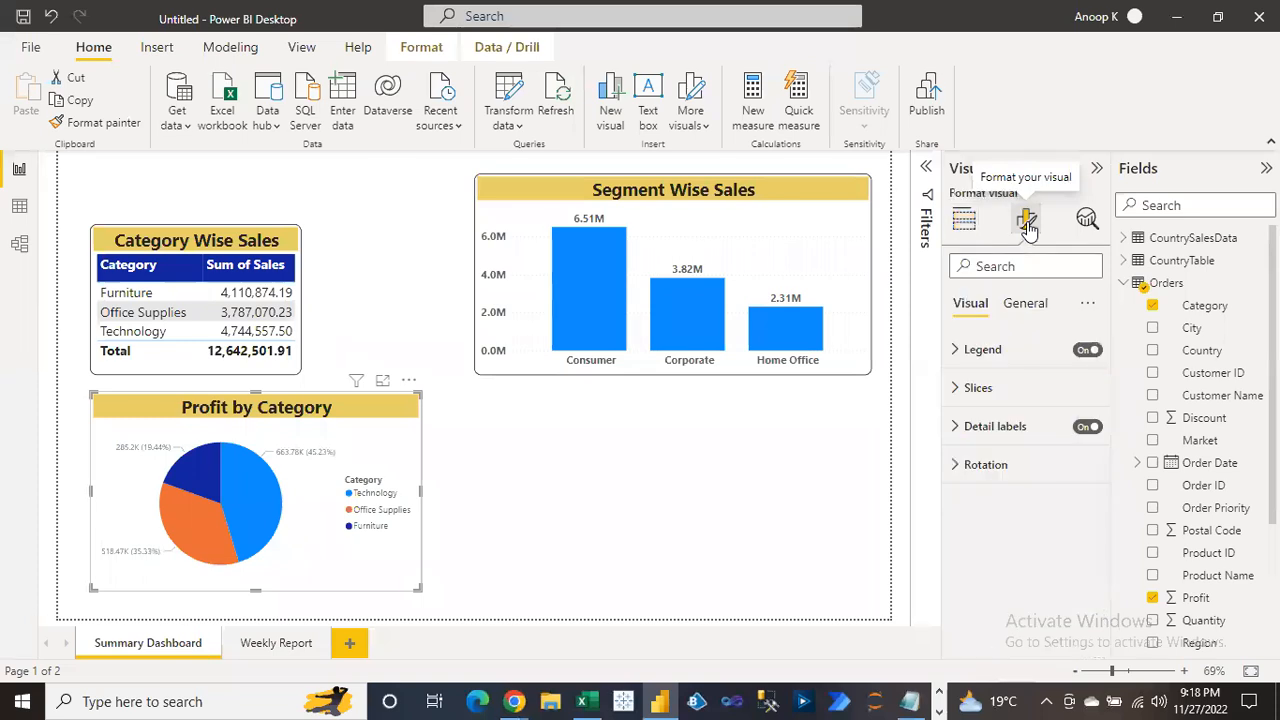
pyautogui.click(1087, 352)
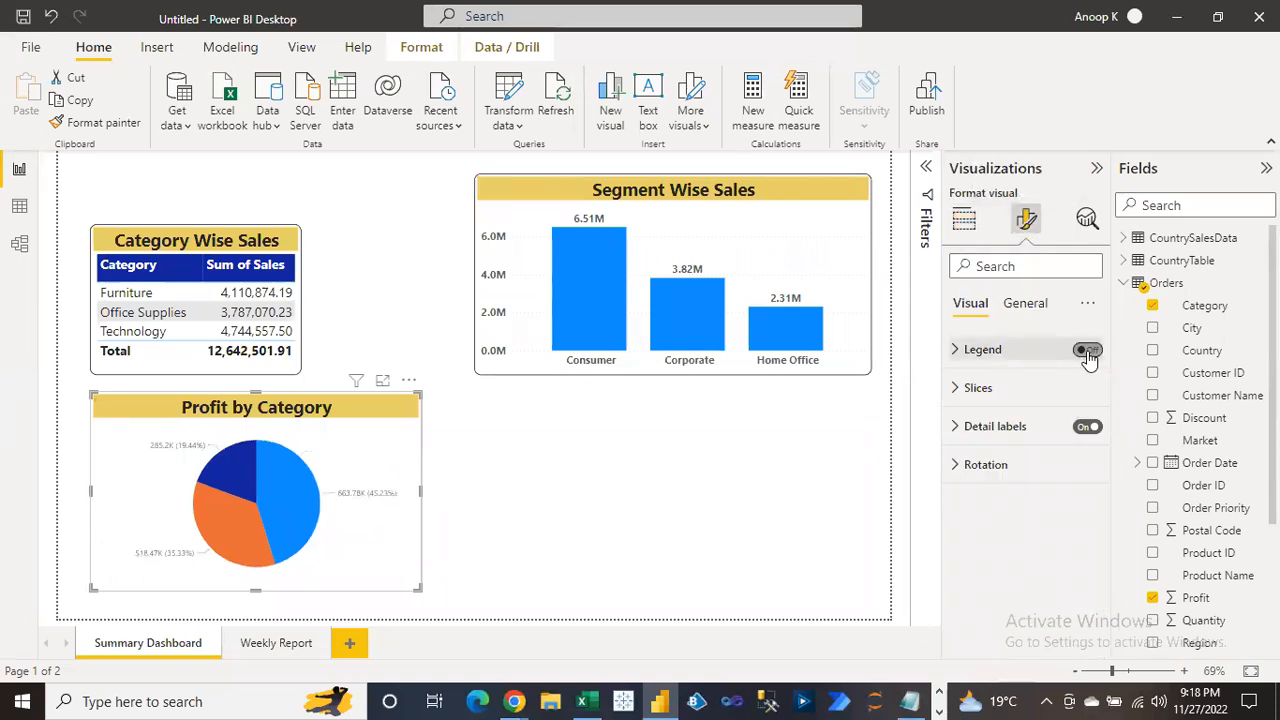
pyautogui.click(1087, 352)
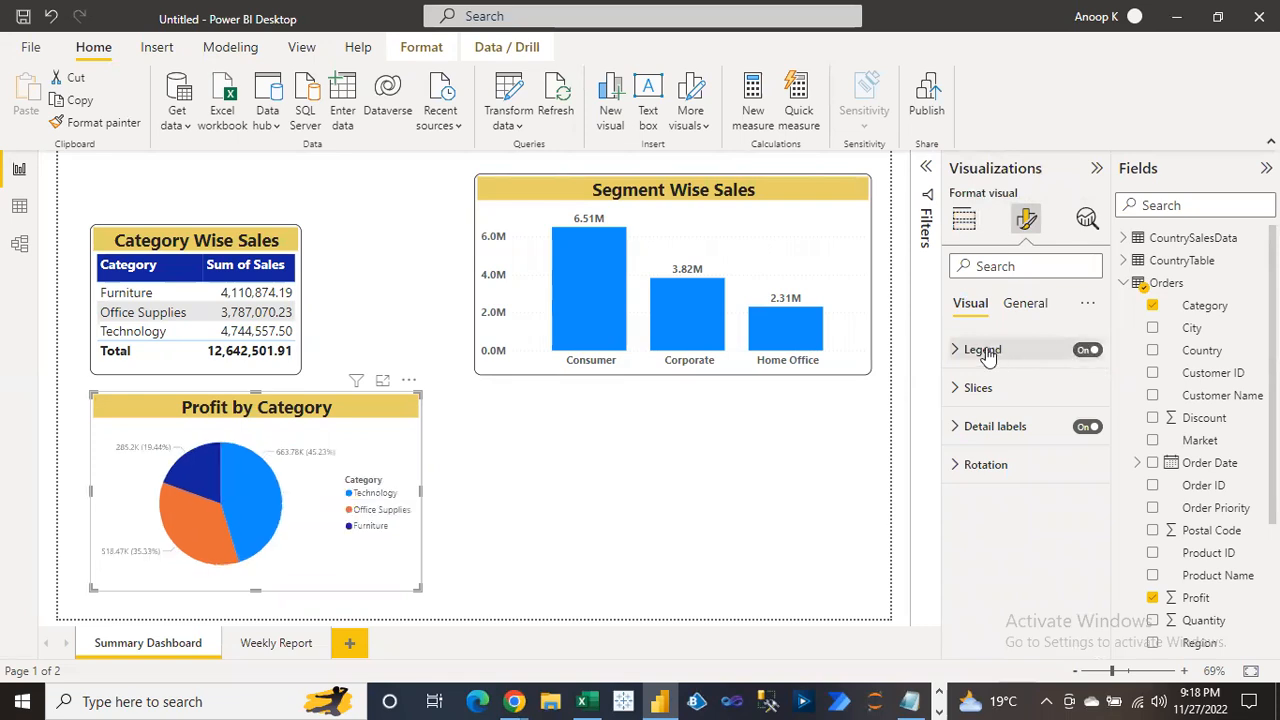
pyautogui.click(956, 350)
pyautogui.click(1030, 437)
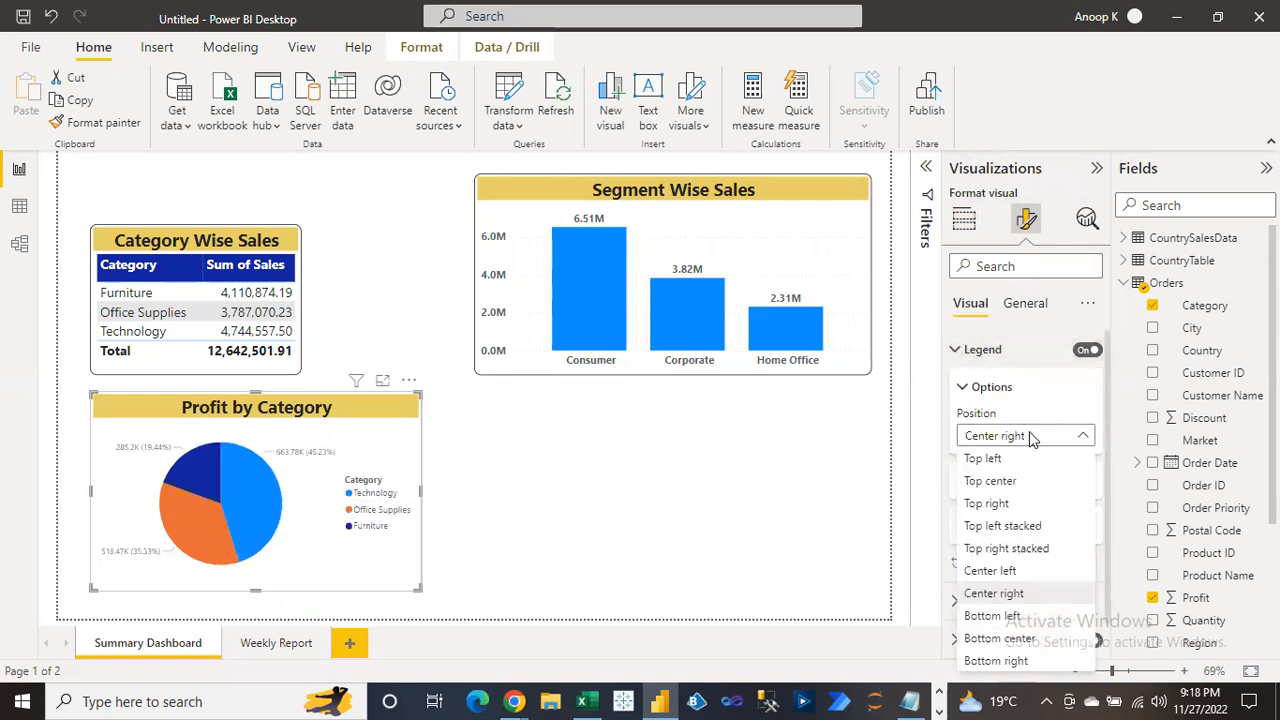
pyautogui.click(1004, 458)
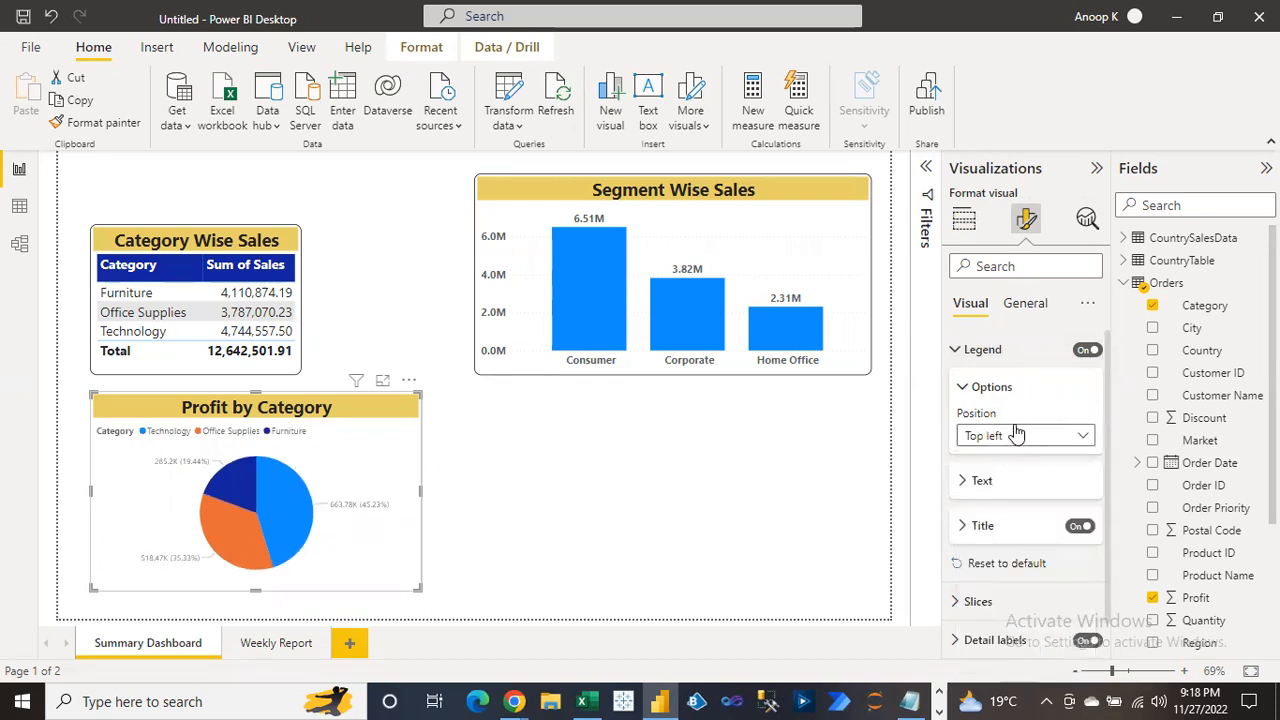
pyautogui.click(1016, 434)
pyautogui.click(993, 479)
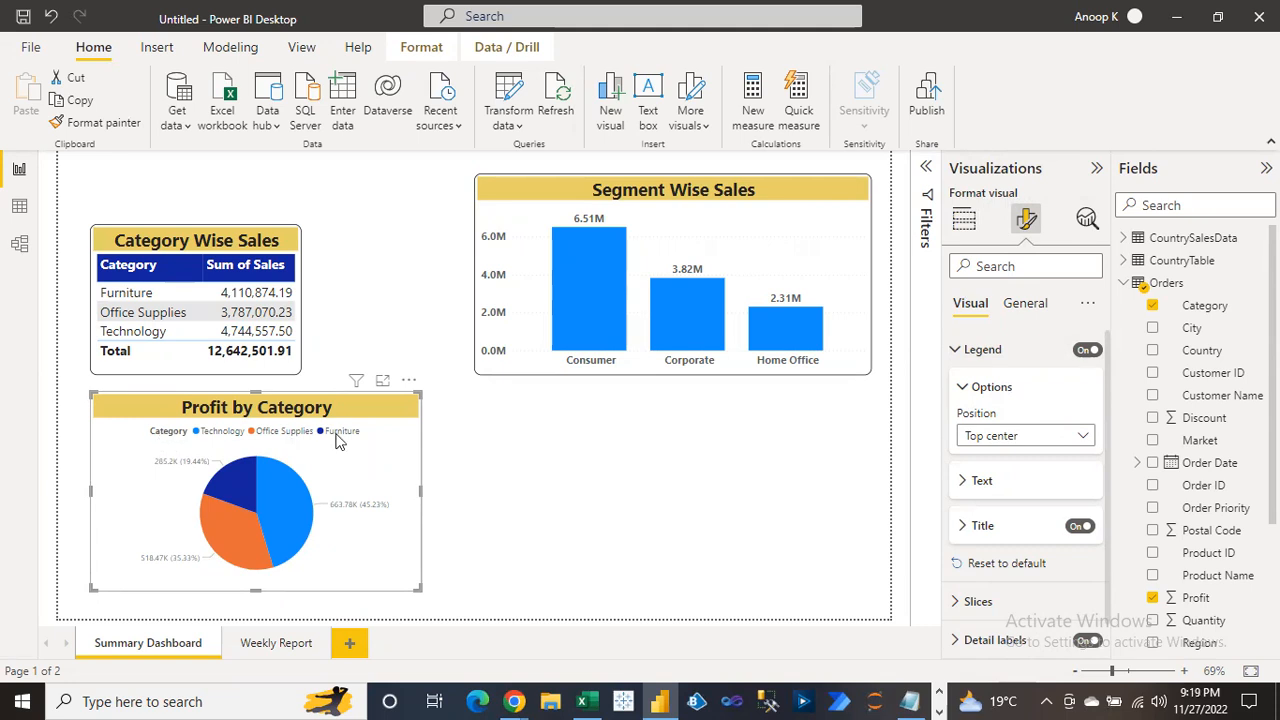
# Turn off the title of the pie chart's legend
pyautogui.click(1079, 527)
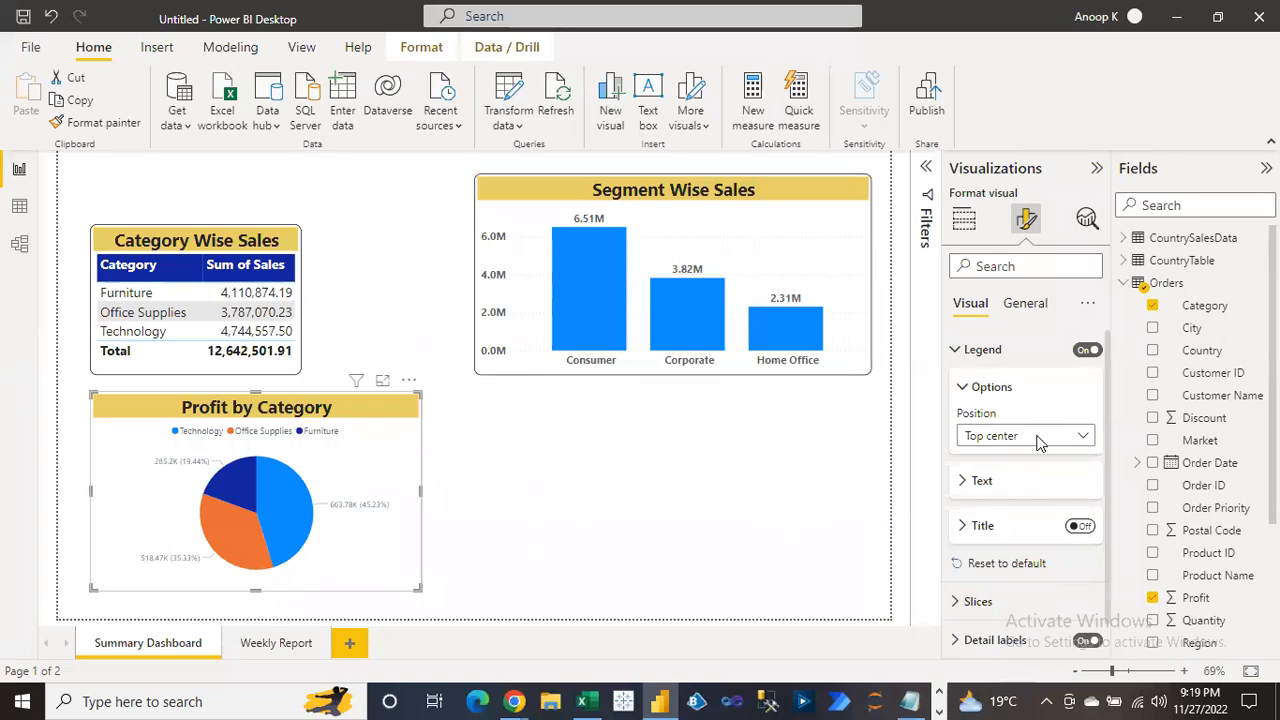
pyautogui.click(958, 352)
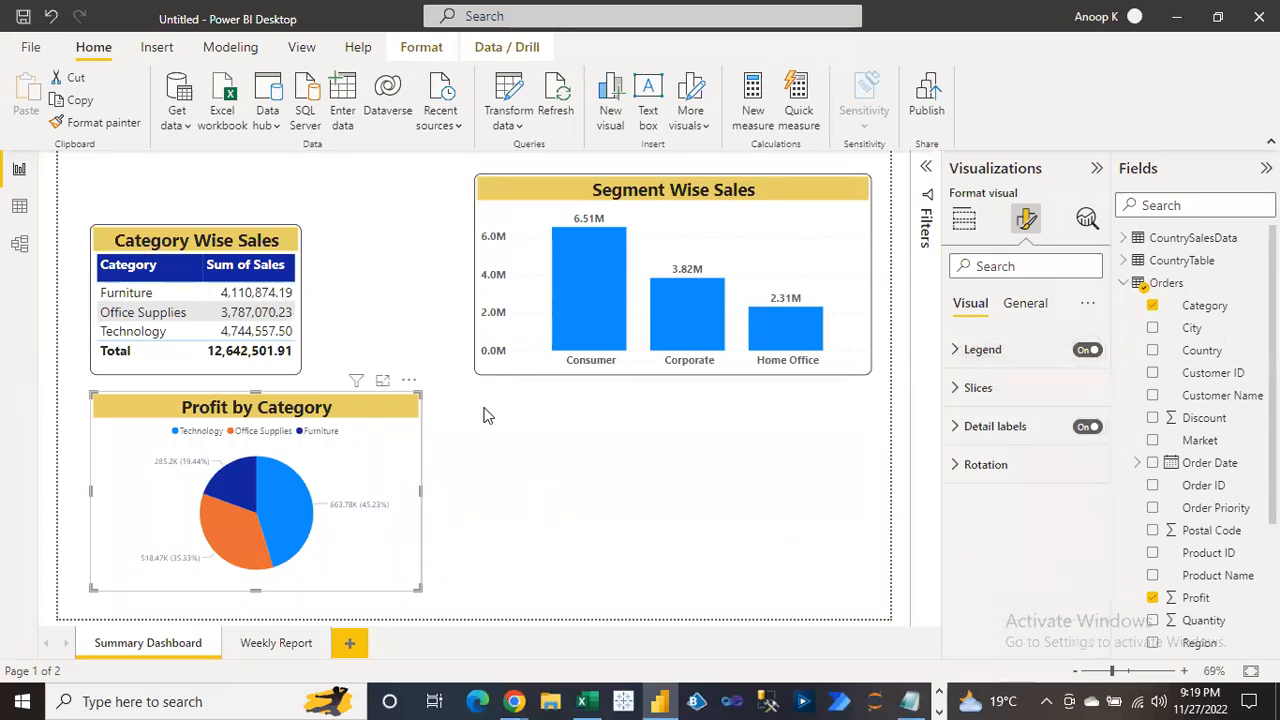
pyautogui.click(450, 456)
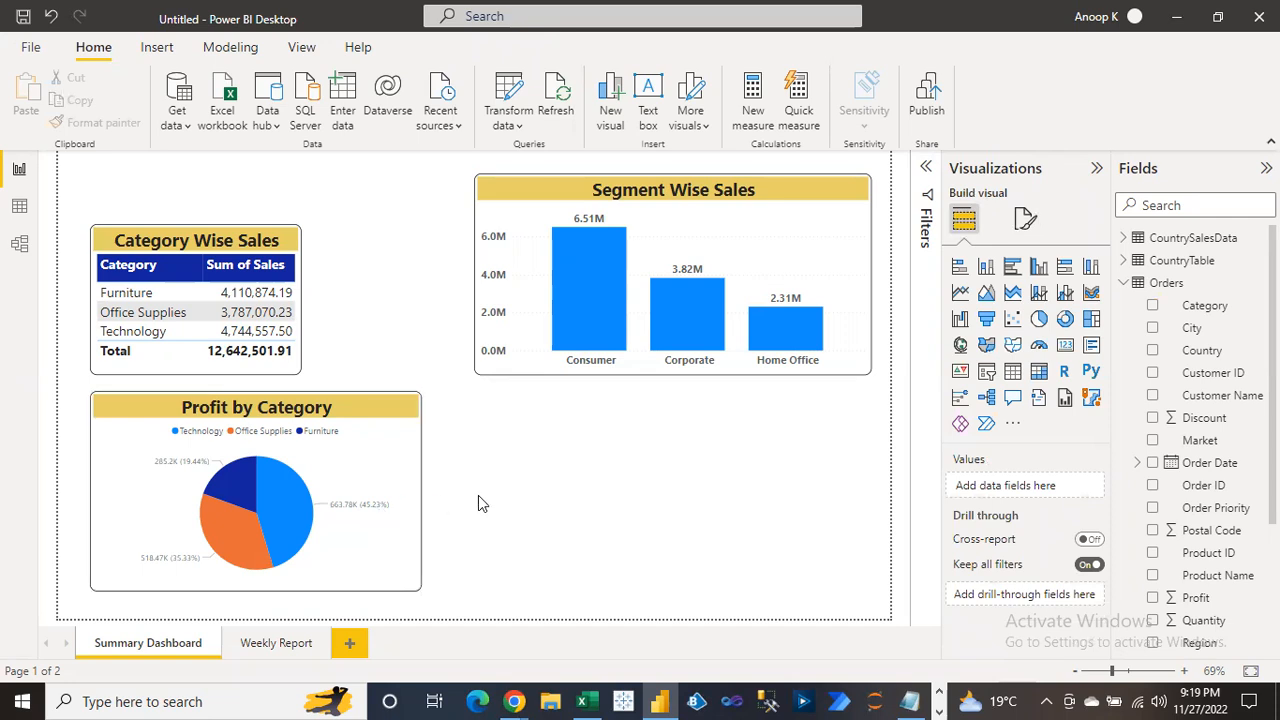
# Try Percent of total as the pie chart's detail label contents, and settle on Category, percent of total
pyautogui.click(379, 474)
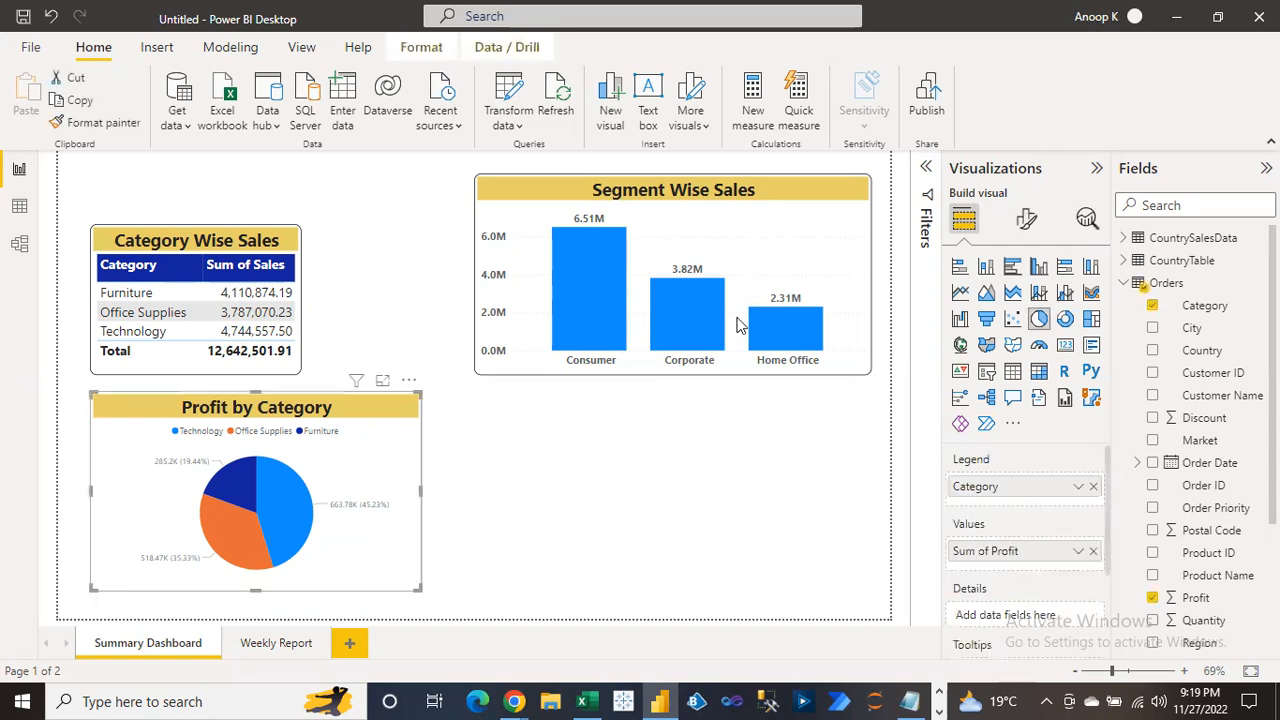
pyautogui.click(1027, 220)
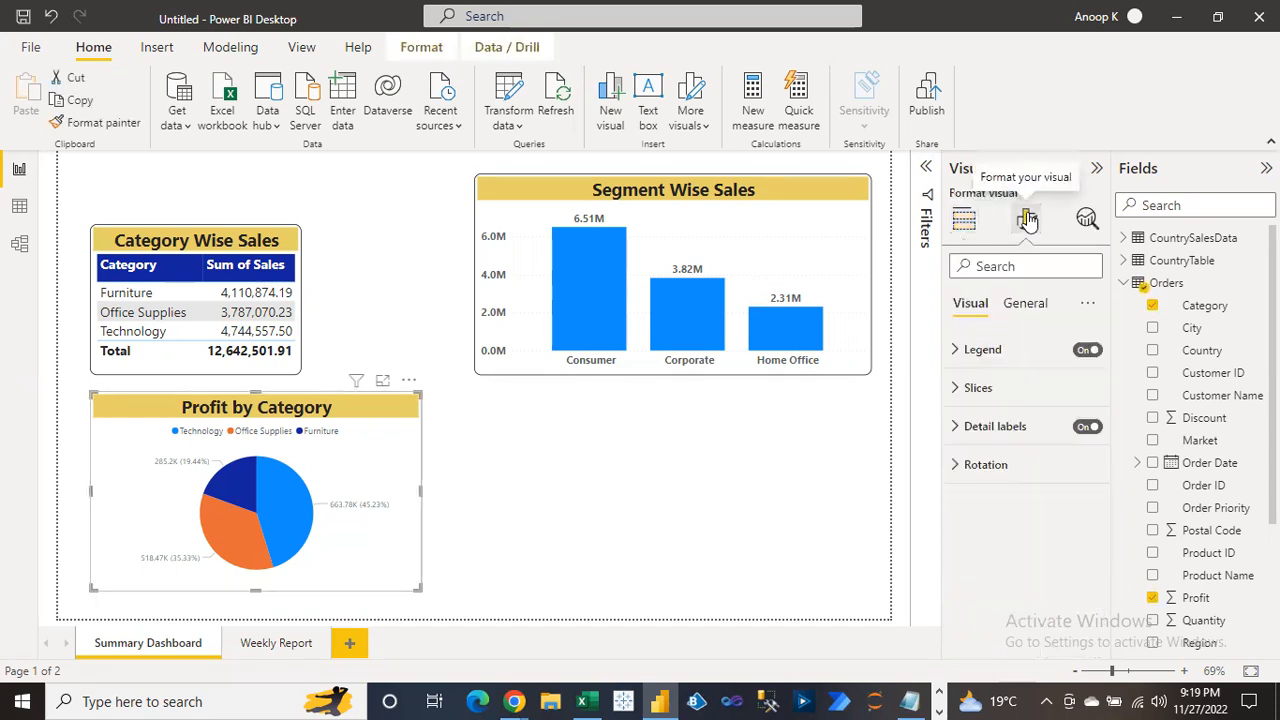
pyautogui.click(958, 430)
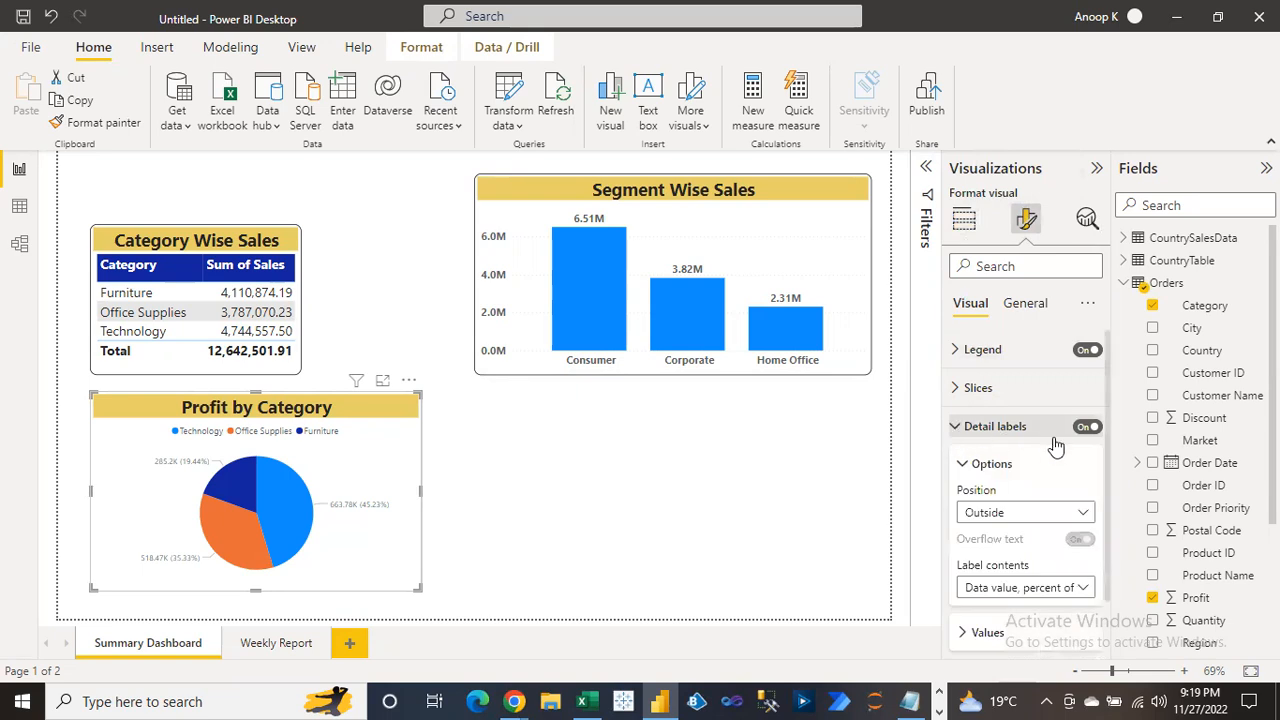
pyautogui.scroll(-1, 1105, 460)
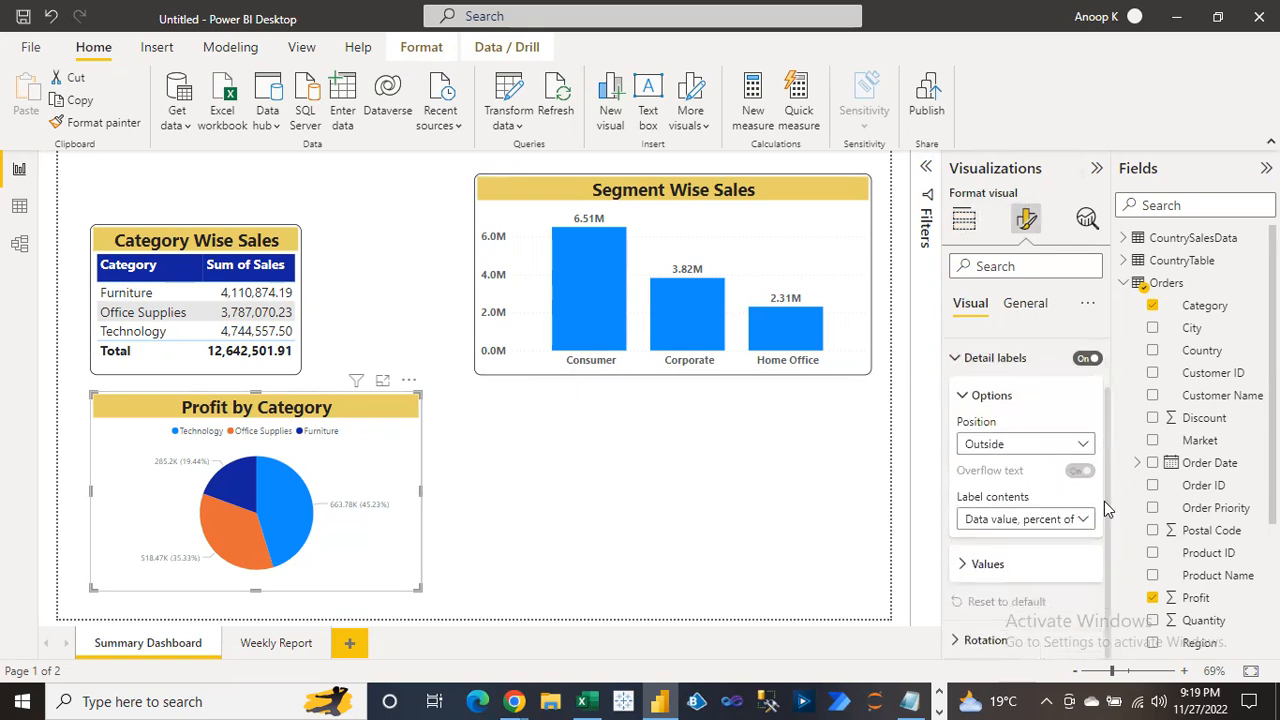
pyautogui.click(1018, 530)
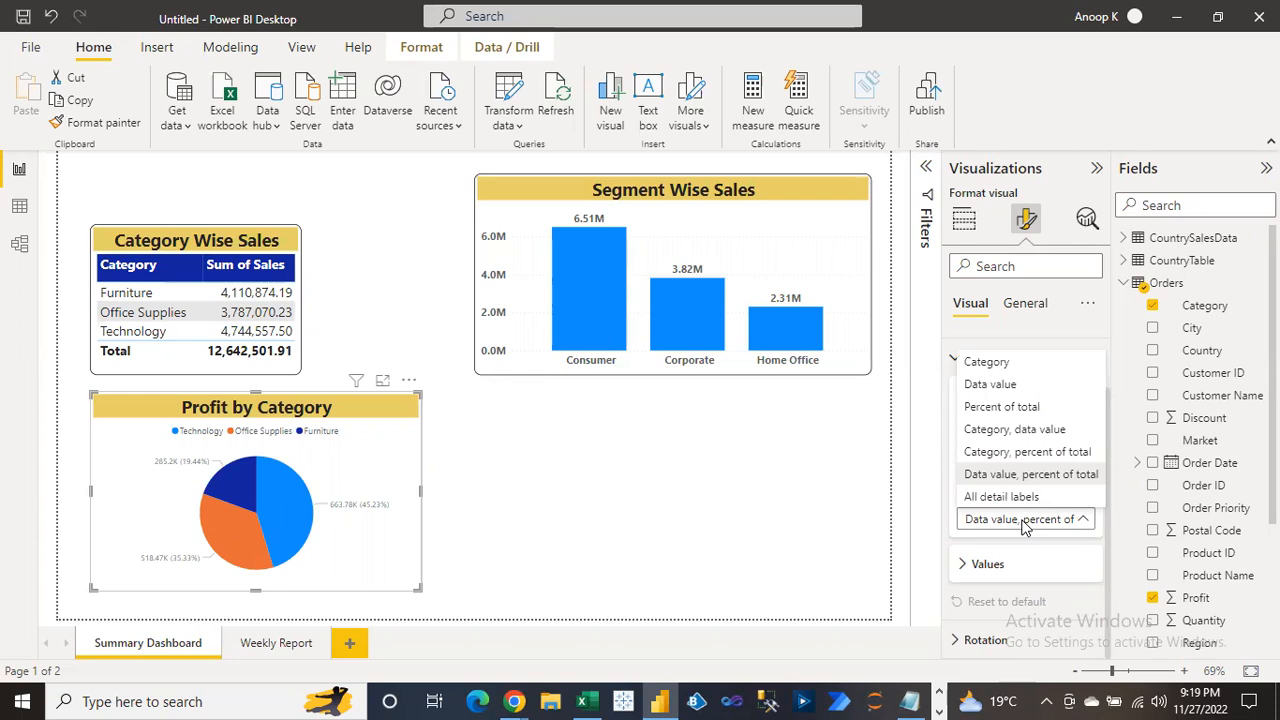
pyautogui.click(997, 408)
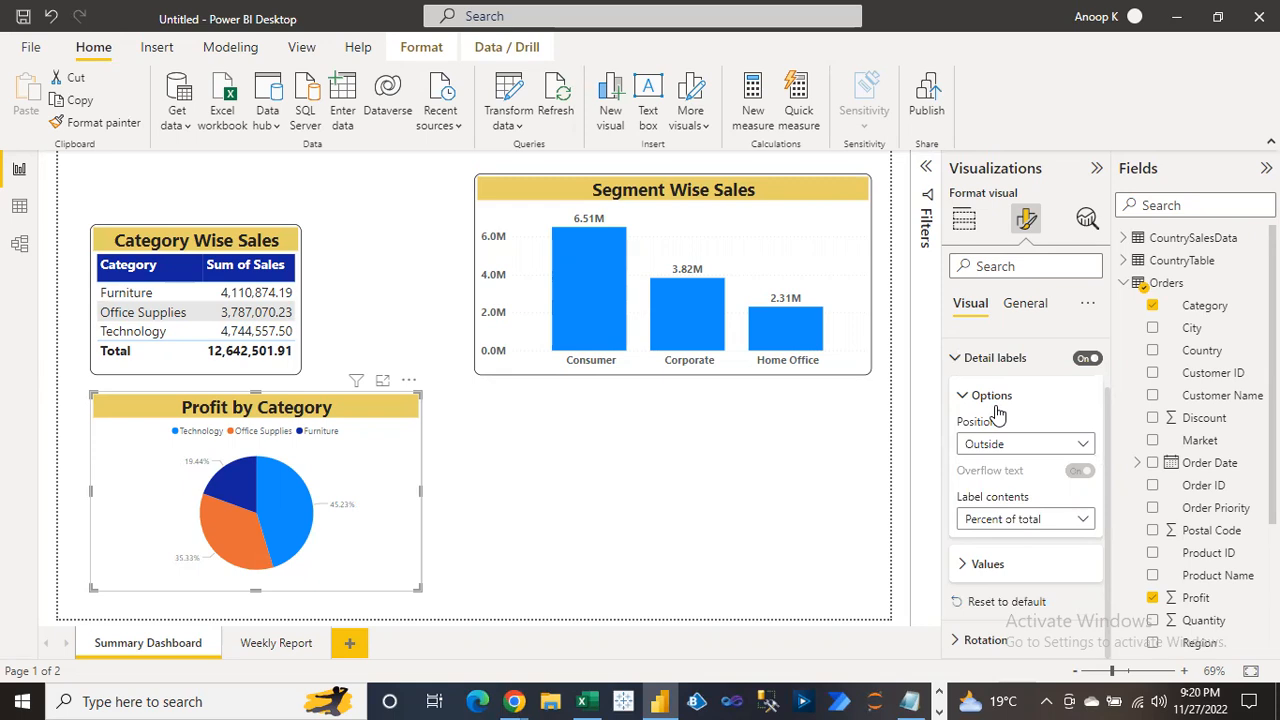
pyautogui.click(1000, 524)
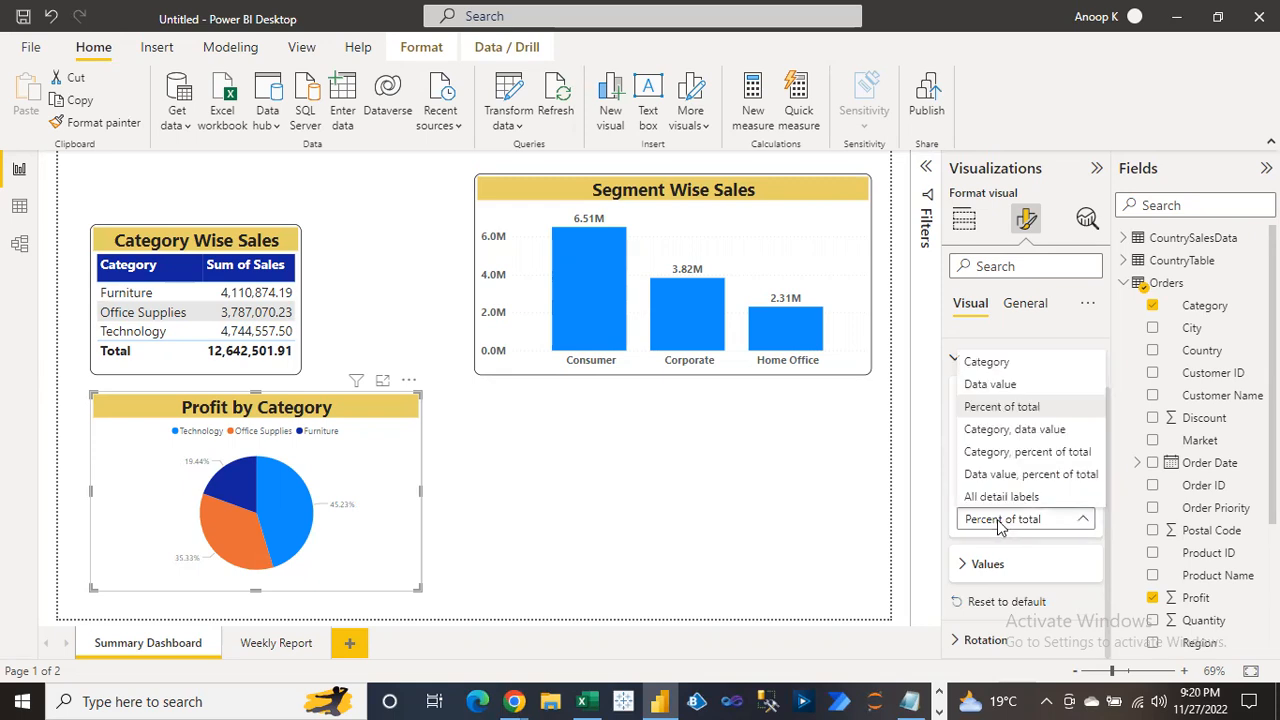
pyautogui.click(1010, 452)
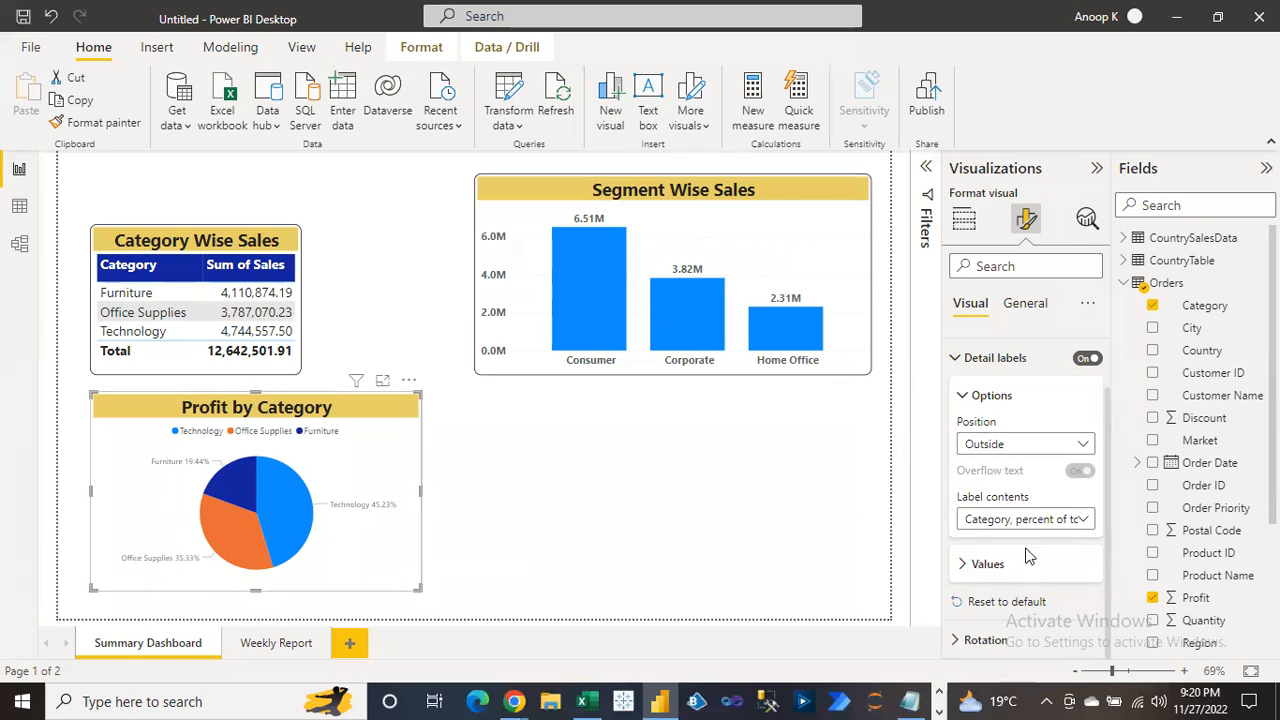
# Make the pie chart's detail label values bold with a font size of 12
pyautogui.click(964, 565)
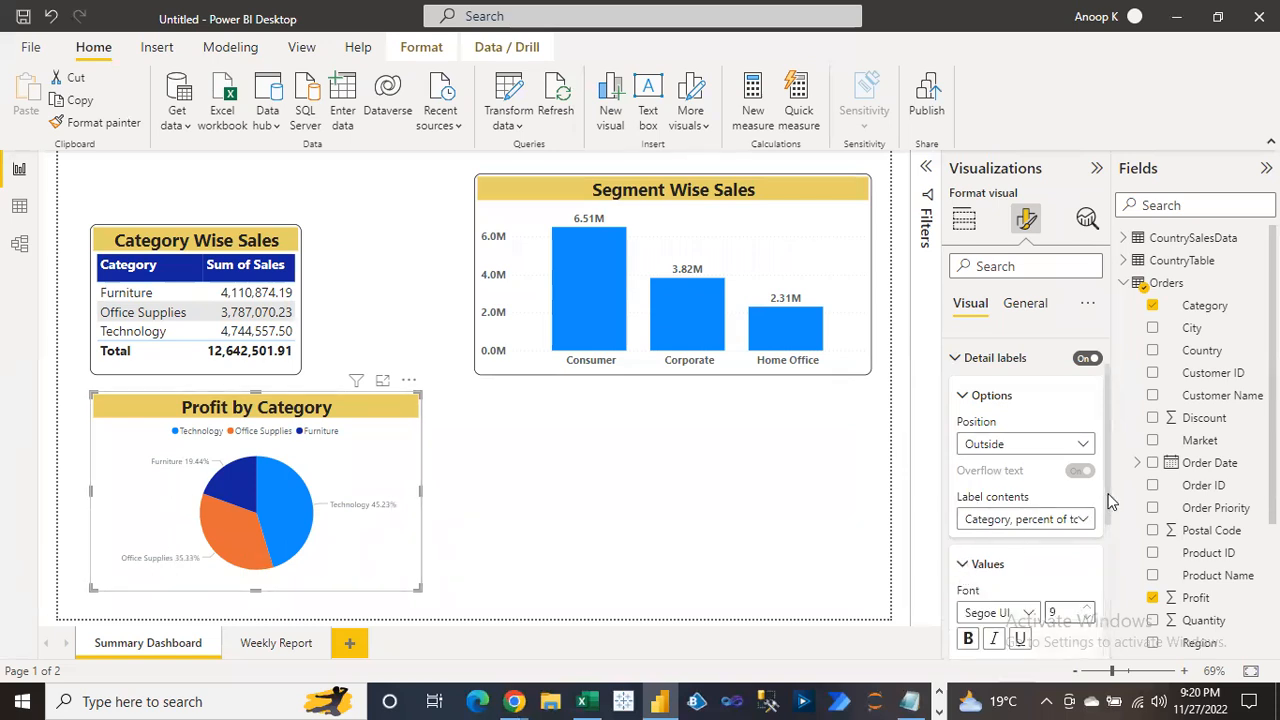
pyautogui.scroll(-3, 1106, 520)
pyautogui.click(968, 522)
pyautogui.moveTo(1062, 494); pyautogui.dragTo(1033, 505)
pyautogui.write('12')
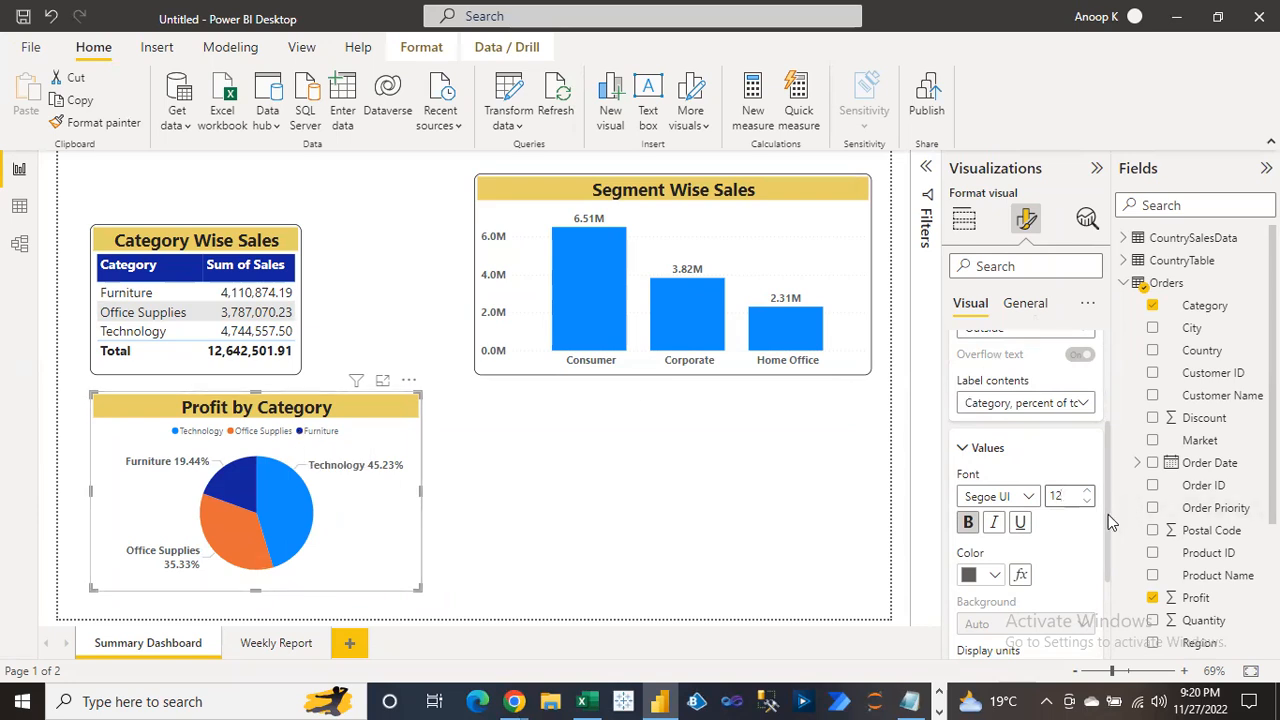
# Turn off the pie chart's legend
pyautogui.scroll(3, 1108, 514)
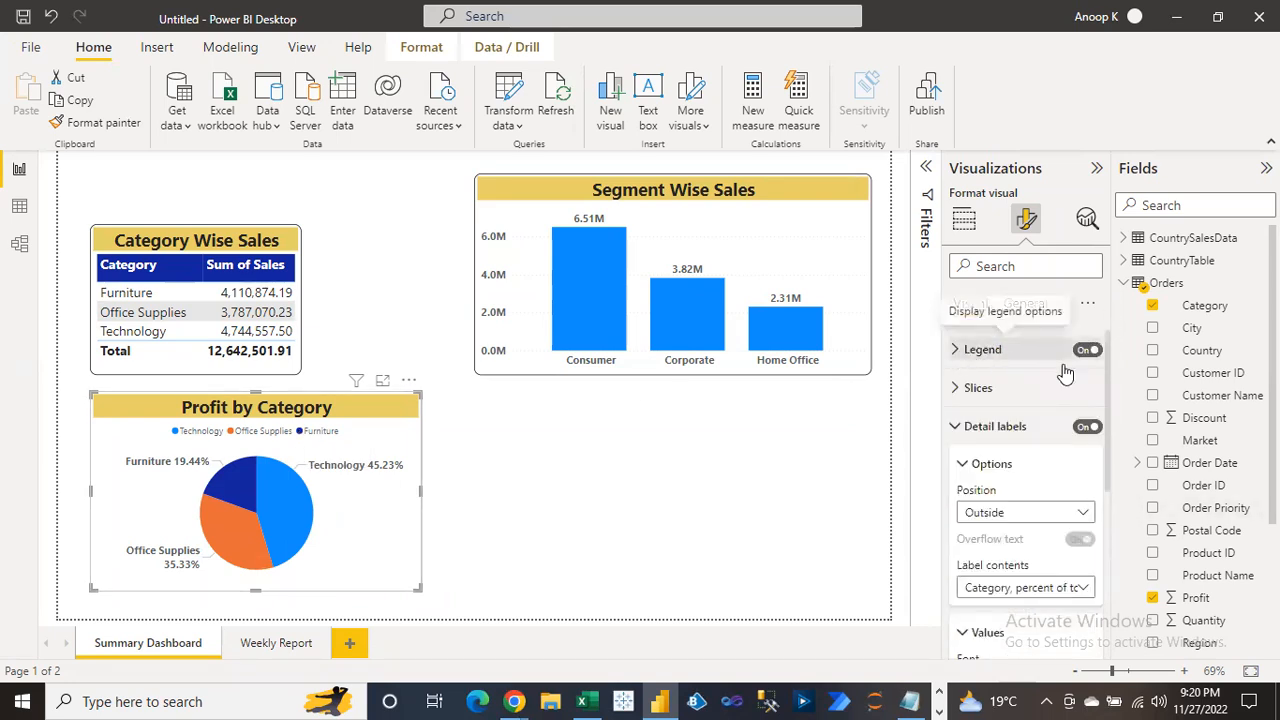
pyautogui.click(1087, 350)
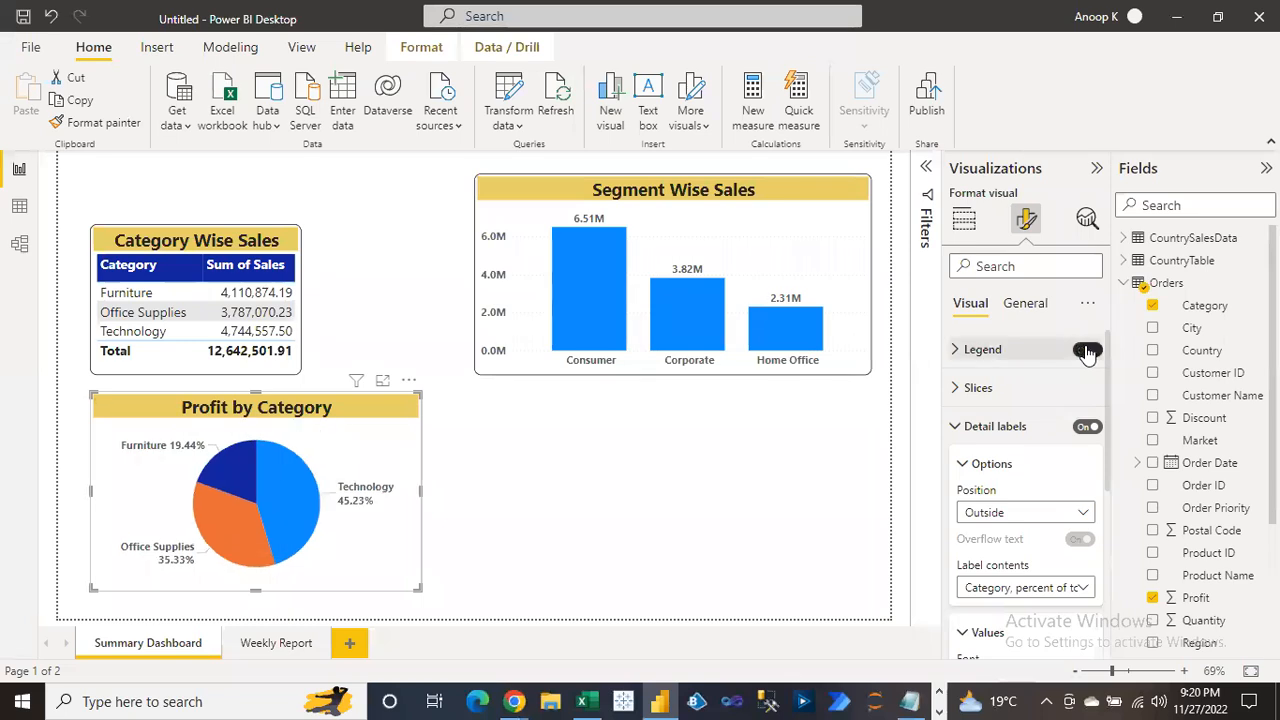
pyautogui.click(956, 427)
pyautogui.click(644, 453)
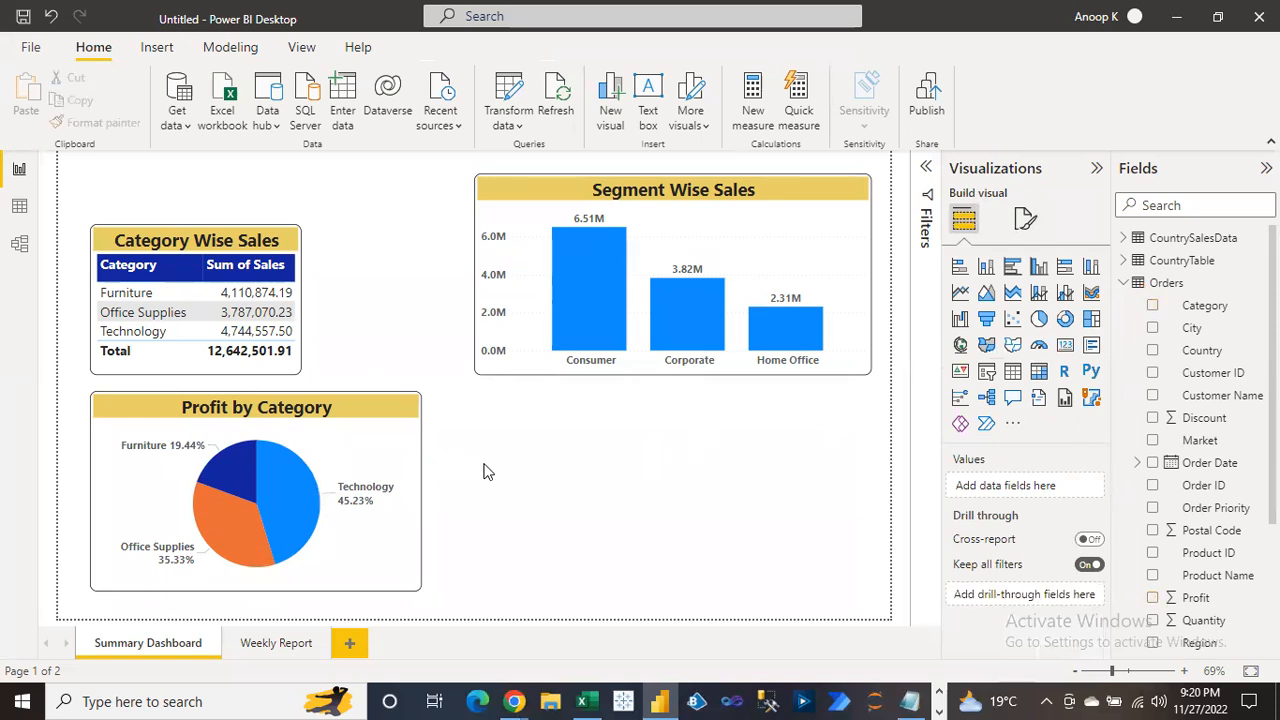
# Move the pie chart directly below the Segment Wise Sales chart, widen it to match that chart, and extend it slightly downward
pyautogui.moveTo(262, 410); pyautogui.dragTo(645, 399)
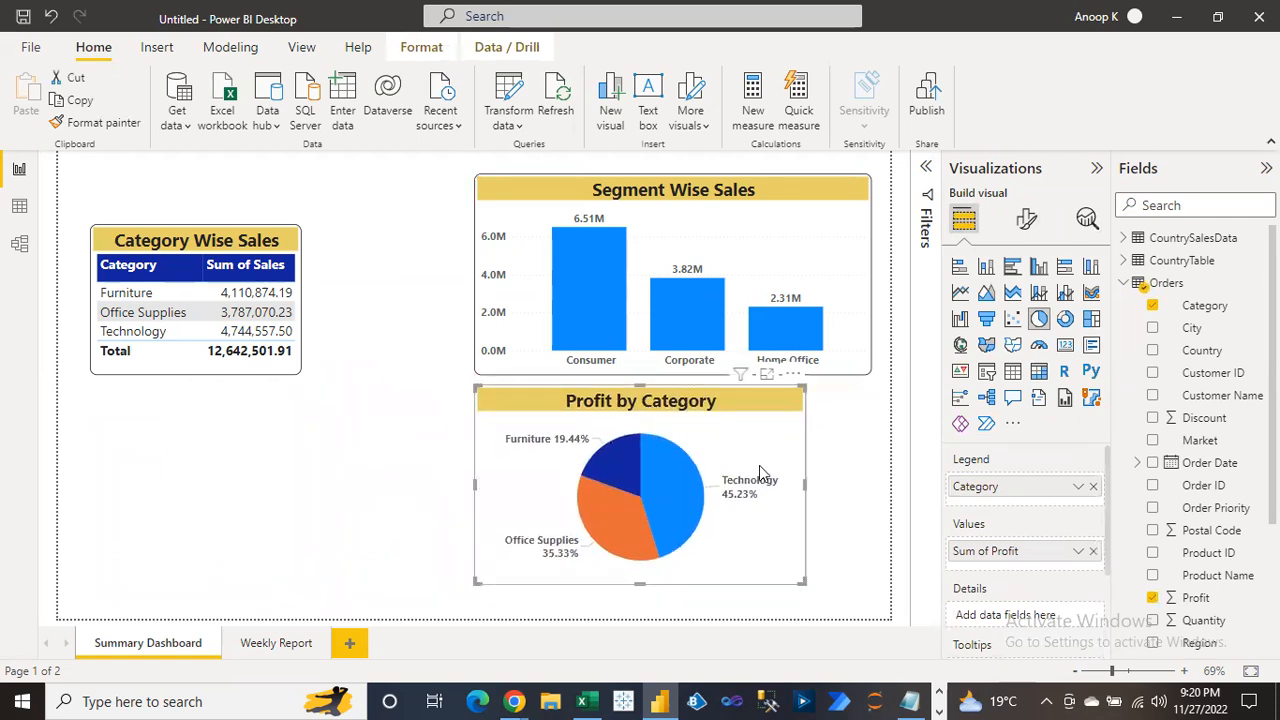
pyautogui.moveTo(806, 488); pyautogui.dragTo(873, 492)
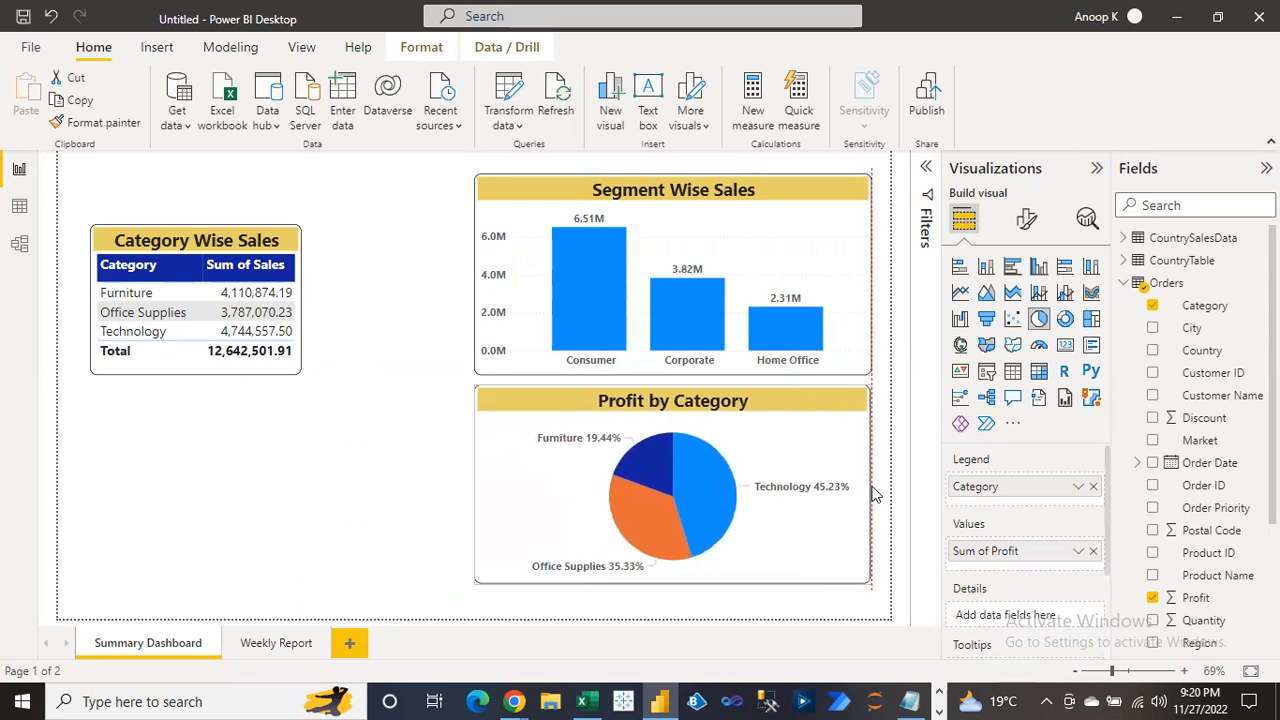
pyautogui.click(672, 592)
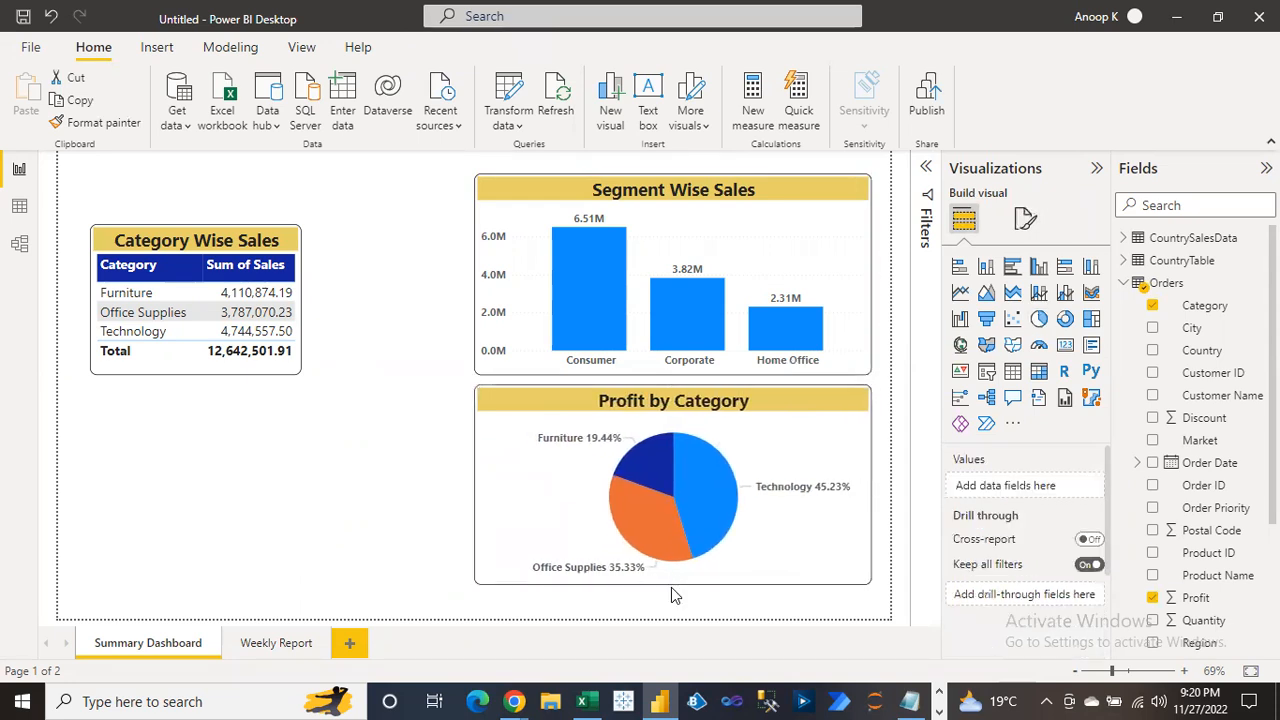
pyautogui.click(675, 578)
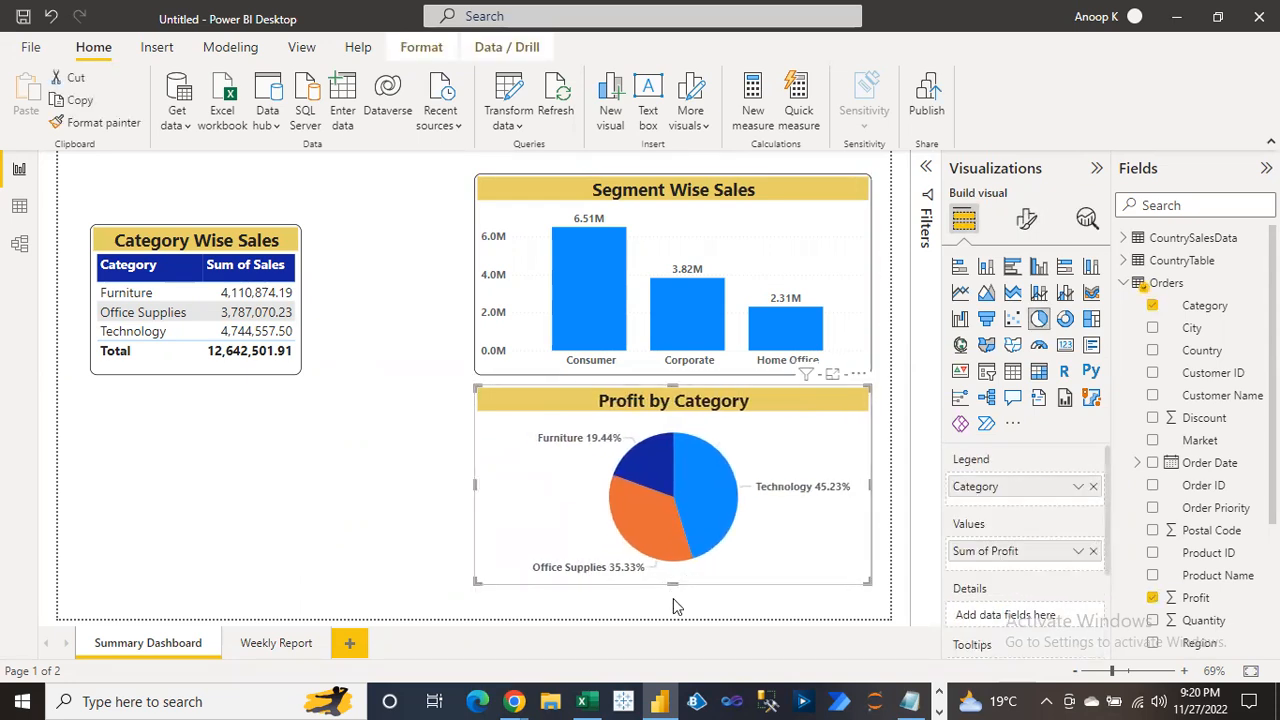
pyautogui.moveTo(673, 603); pyautogui.dragTo(673, 608)
pyautogui.click(314, 543)
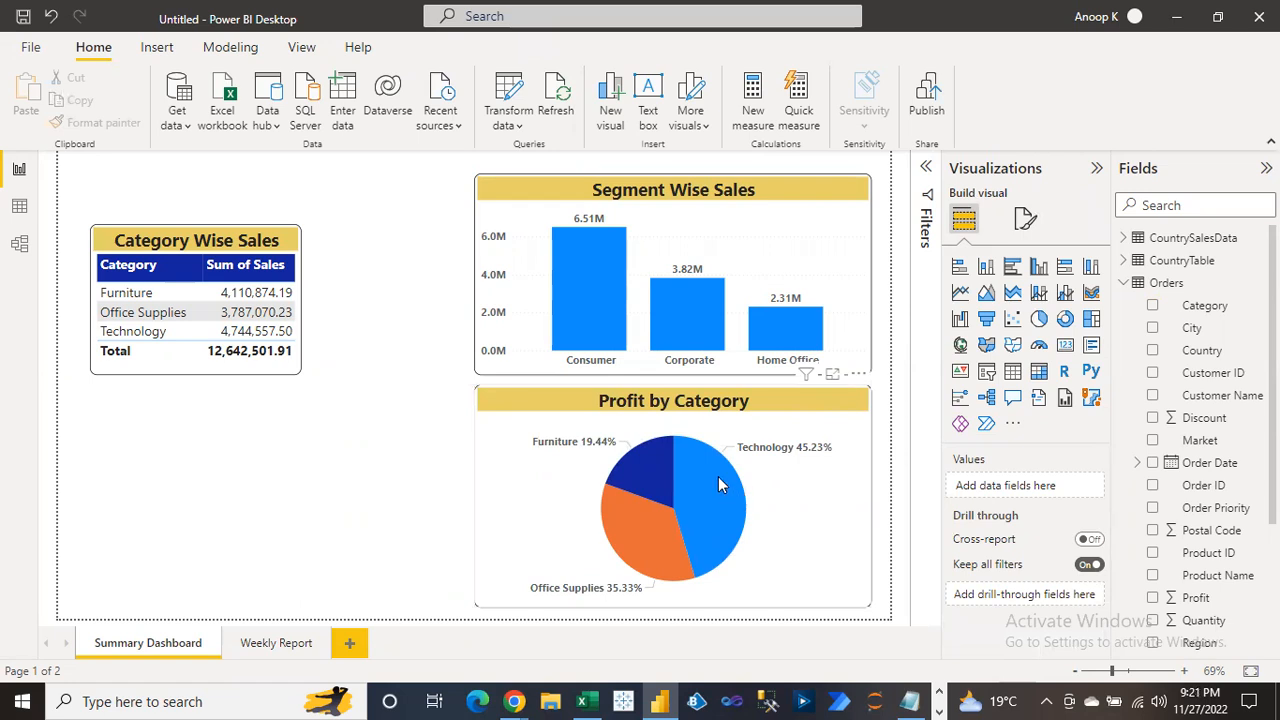
# Recolor the pie chart's Technology slice with the same gold as the visual titles' background
pyautogui.moveTo(698, 479)
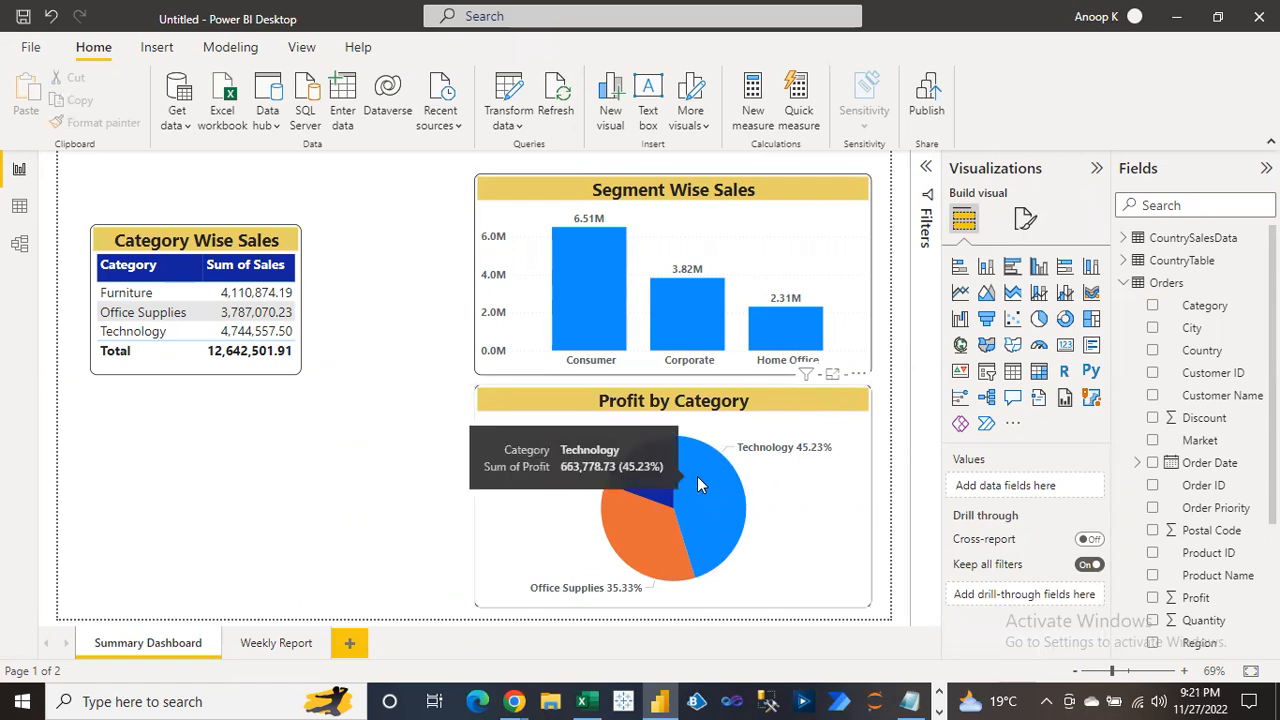
pyautogui.moveTo(642, 523)
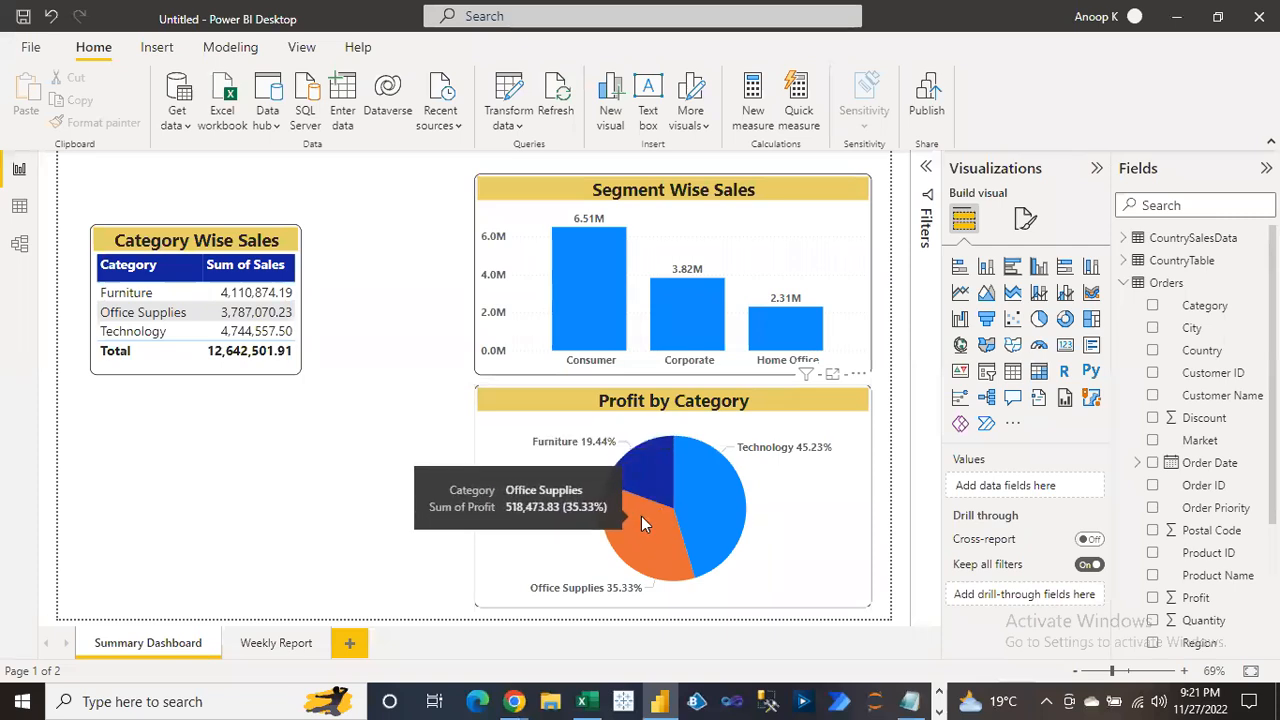
pyautogui.moveTo(637, 479)
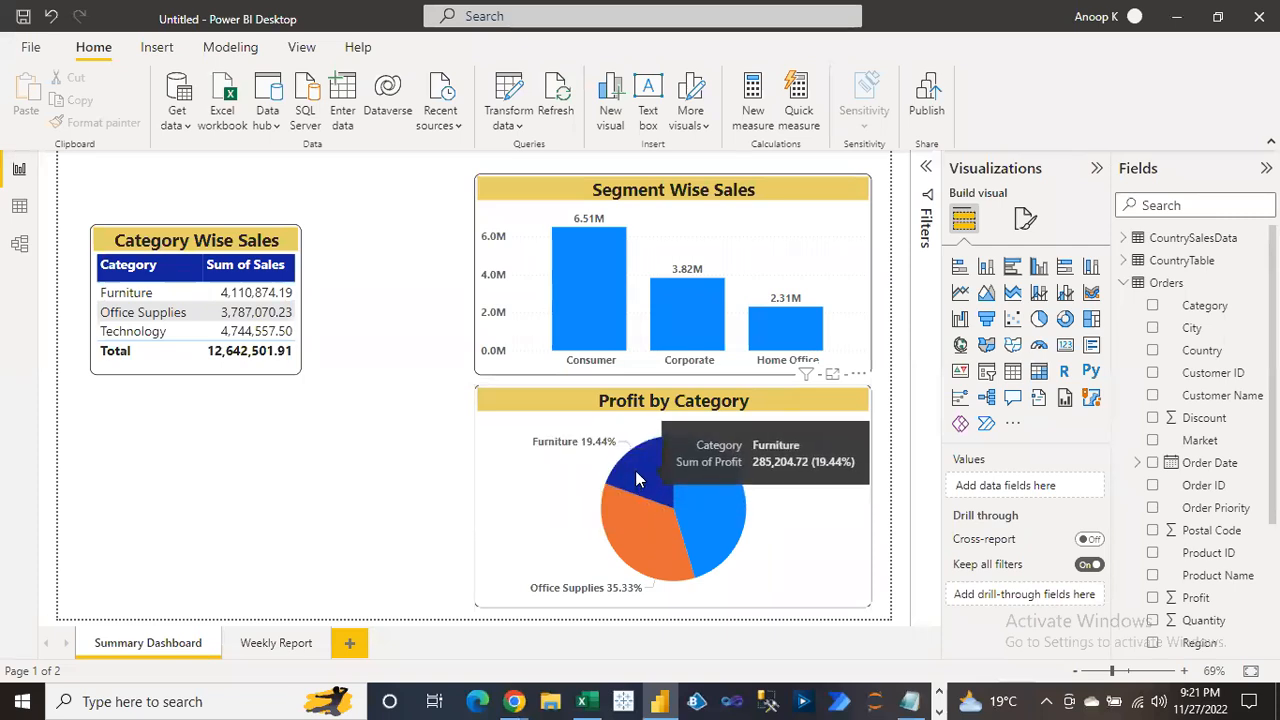
pyautogui.click(613, 407)
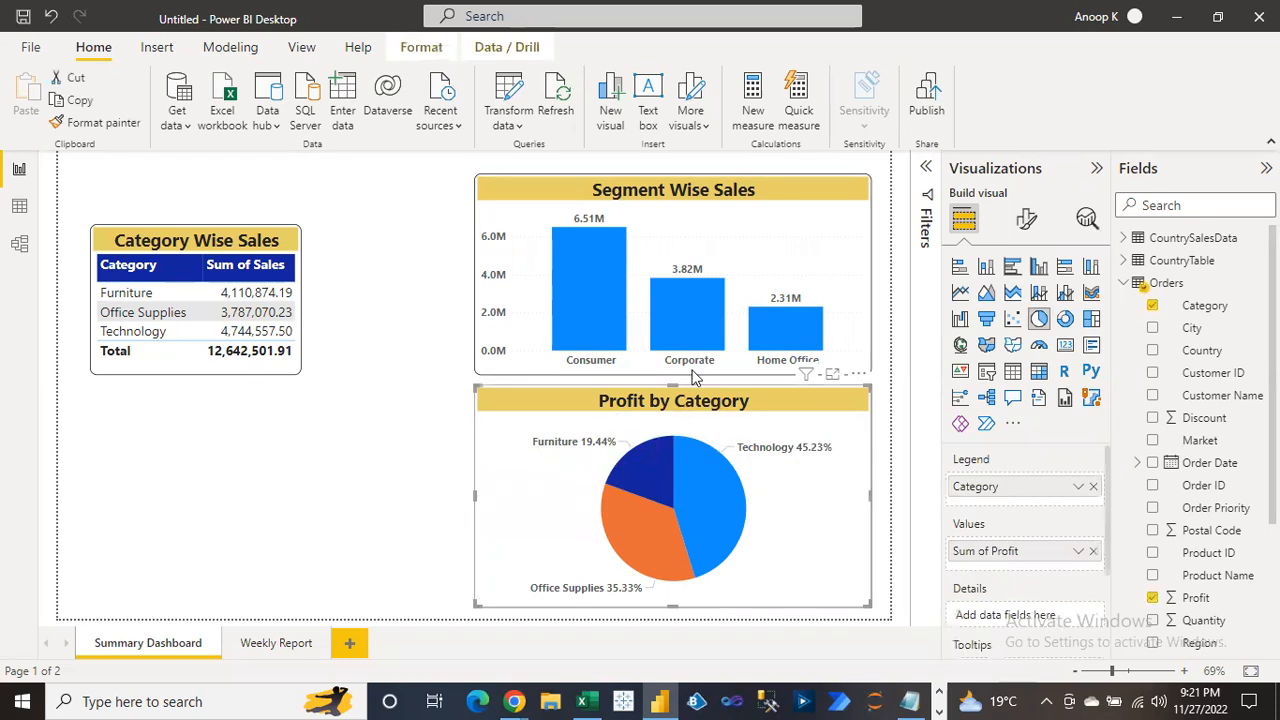
pyautogui.click(1029, 225)
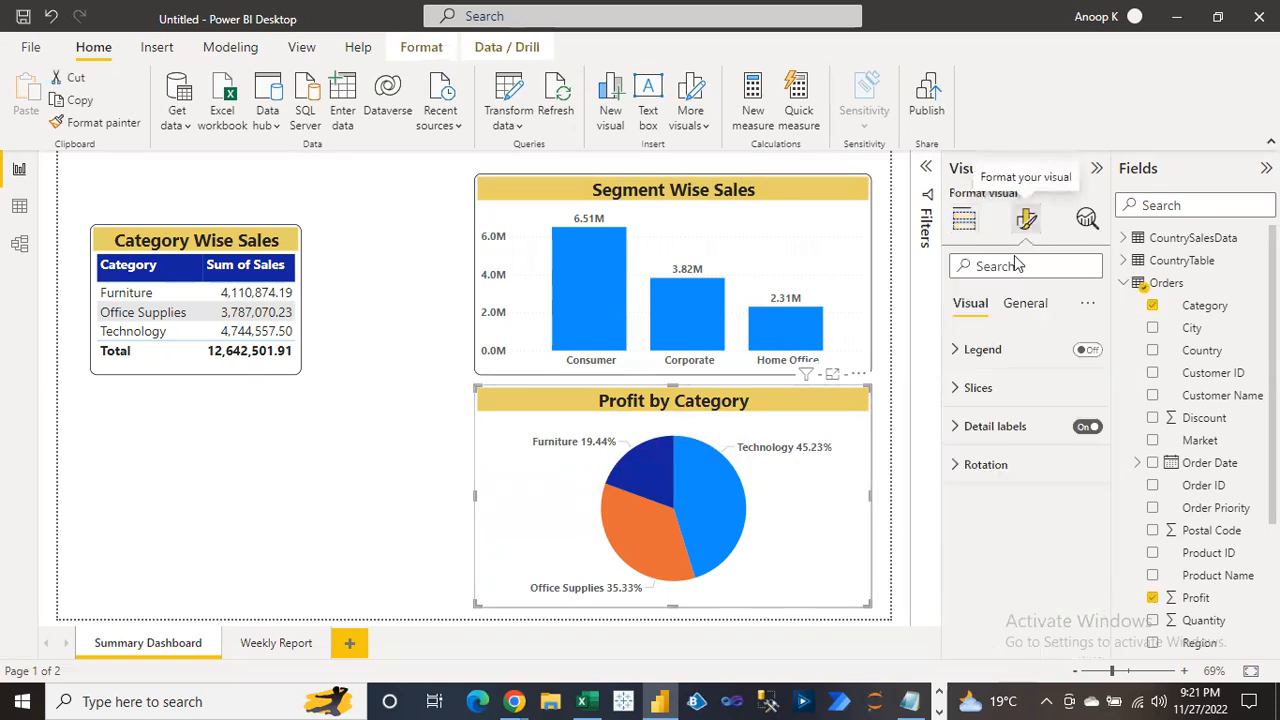
pyautogui.click(952, 387)
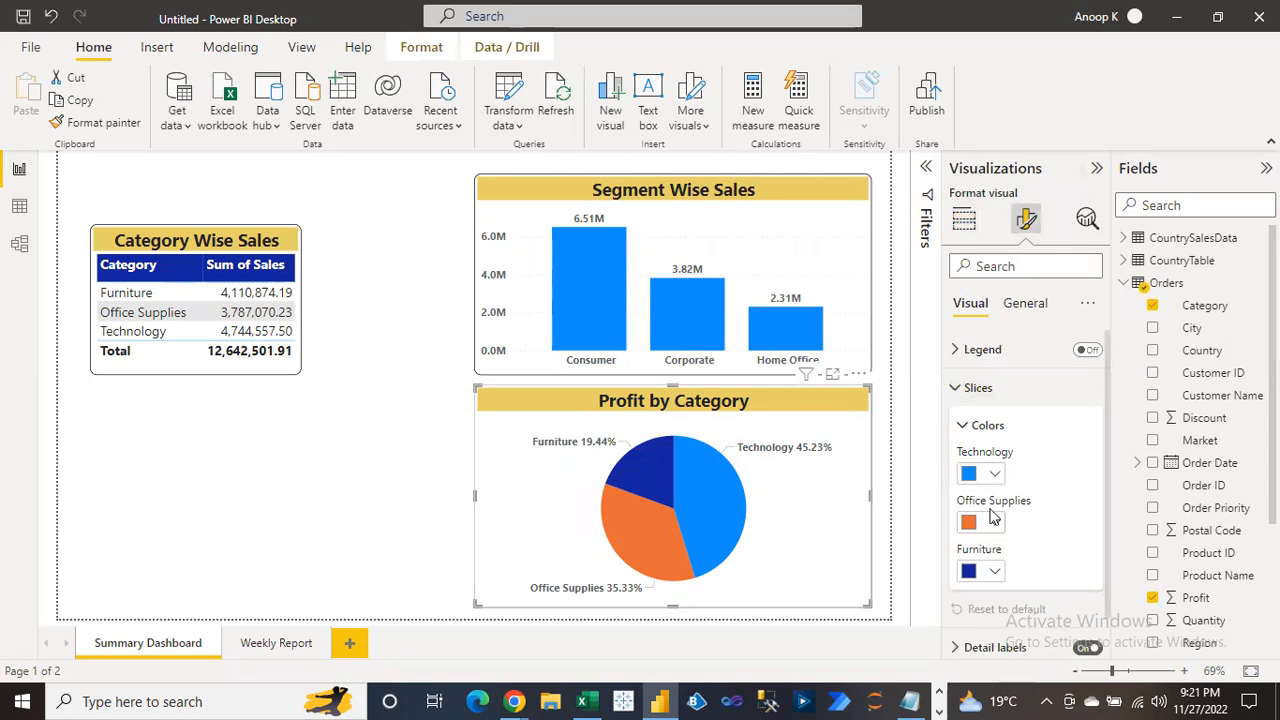
pyautogui.click(990, 476)
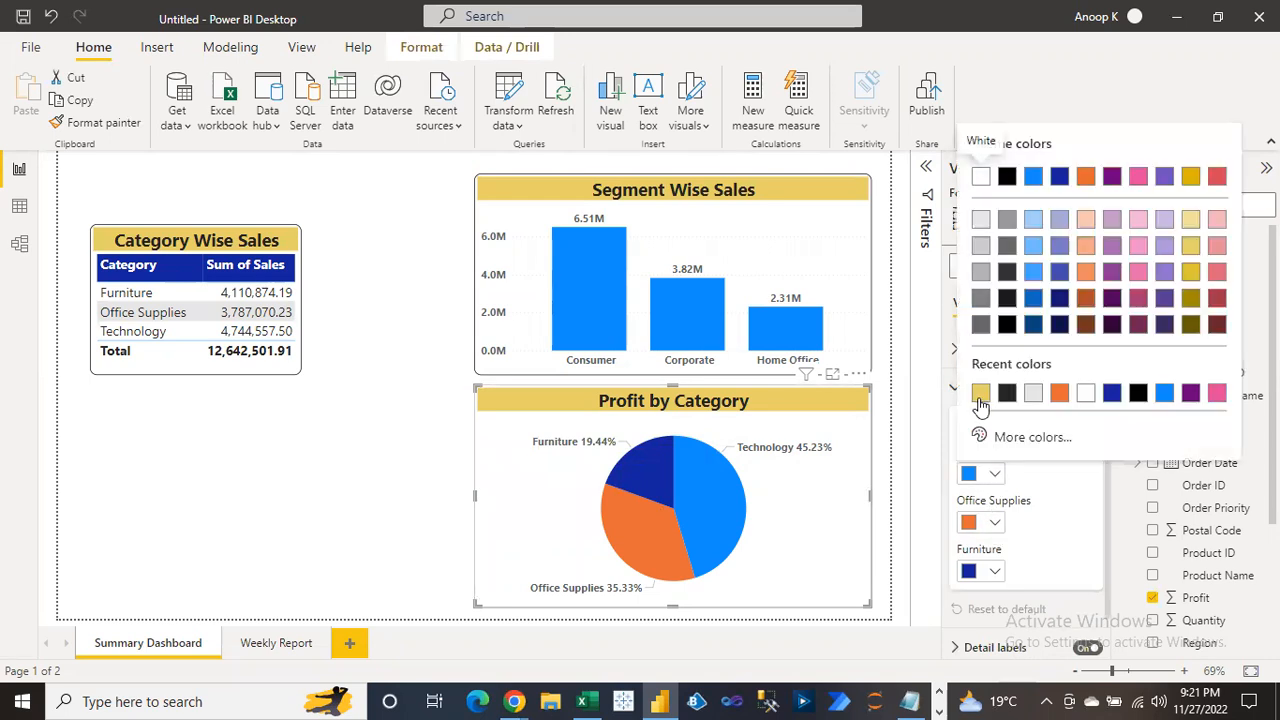
pyautogui.click(979, 394)
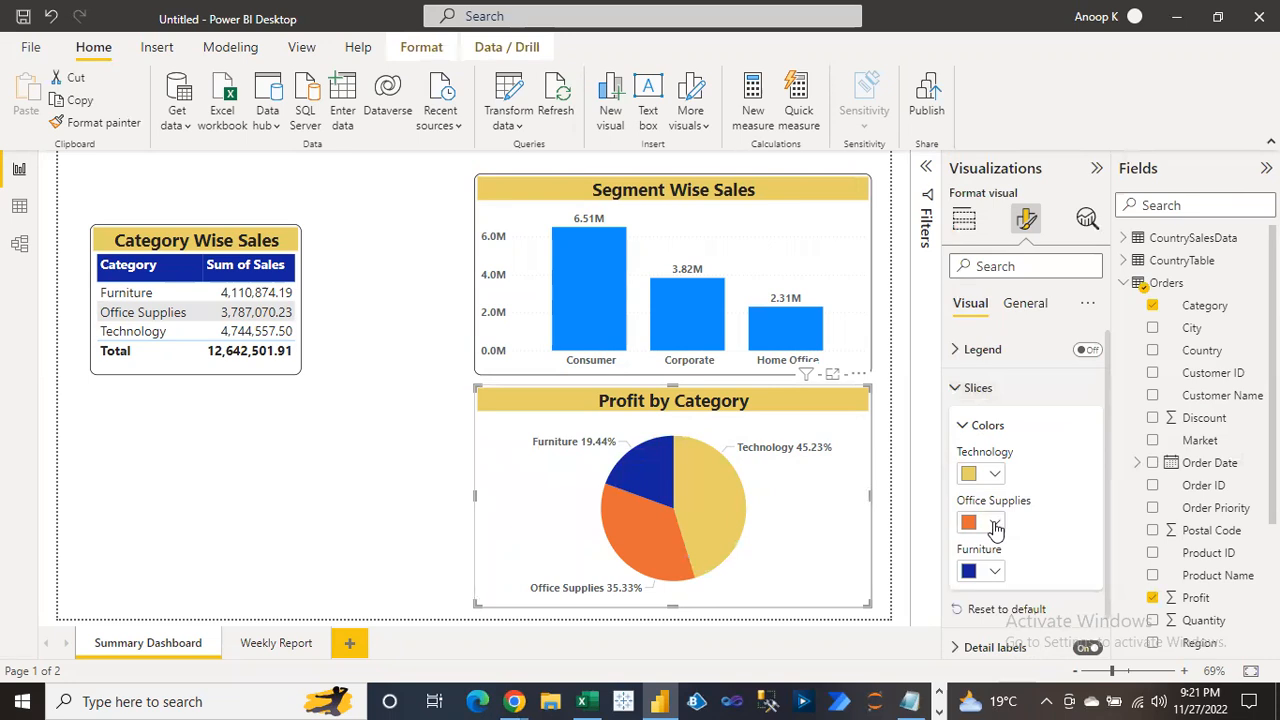
# Recolor the pie chart's Office Supplies slice light red and its Furniture slice light orange
pyautogui.click(995, 523)
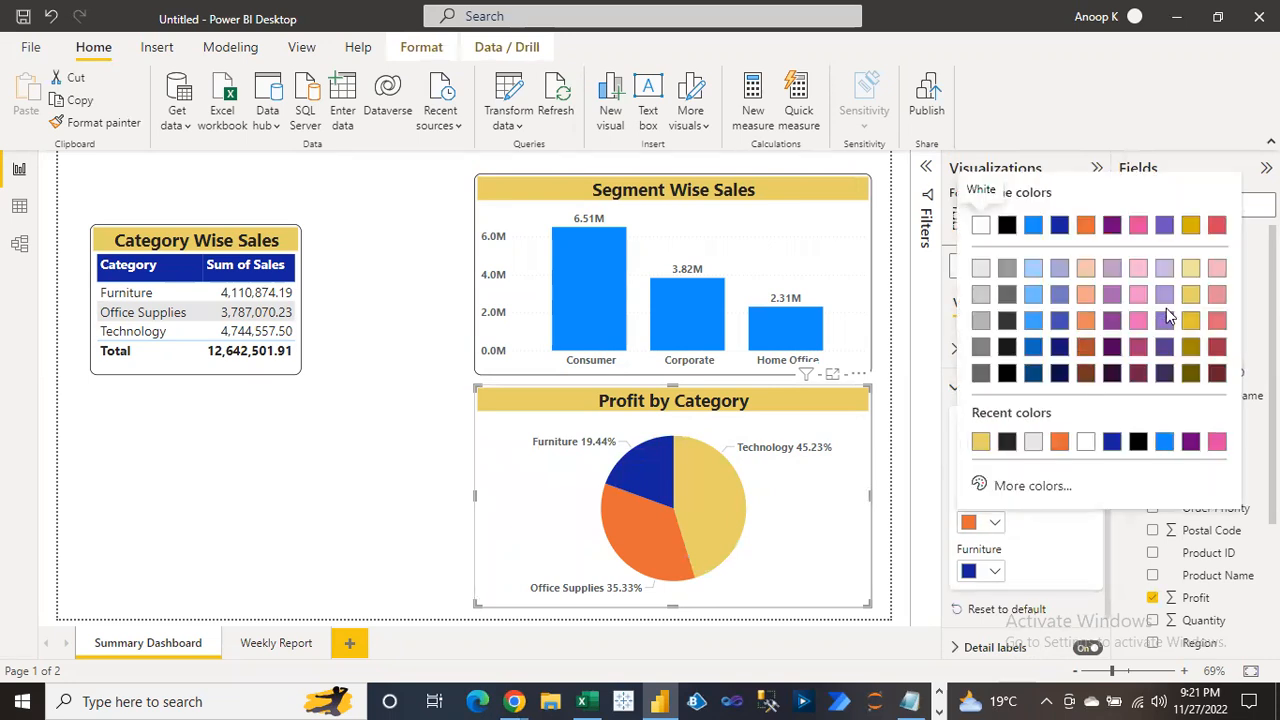
pyautogui.click(1216, 294)
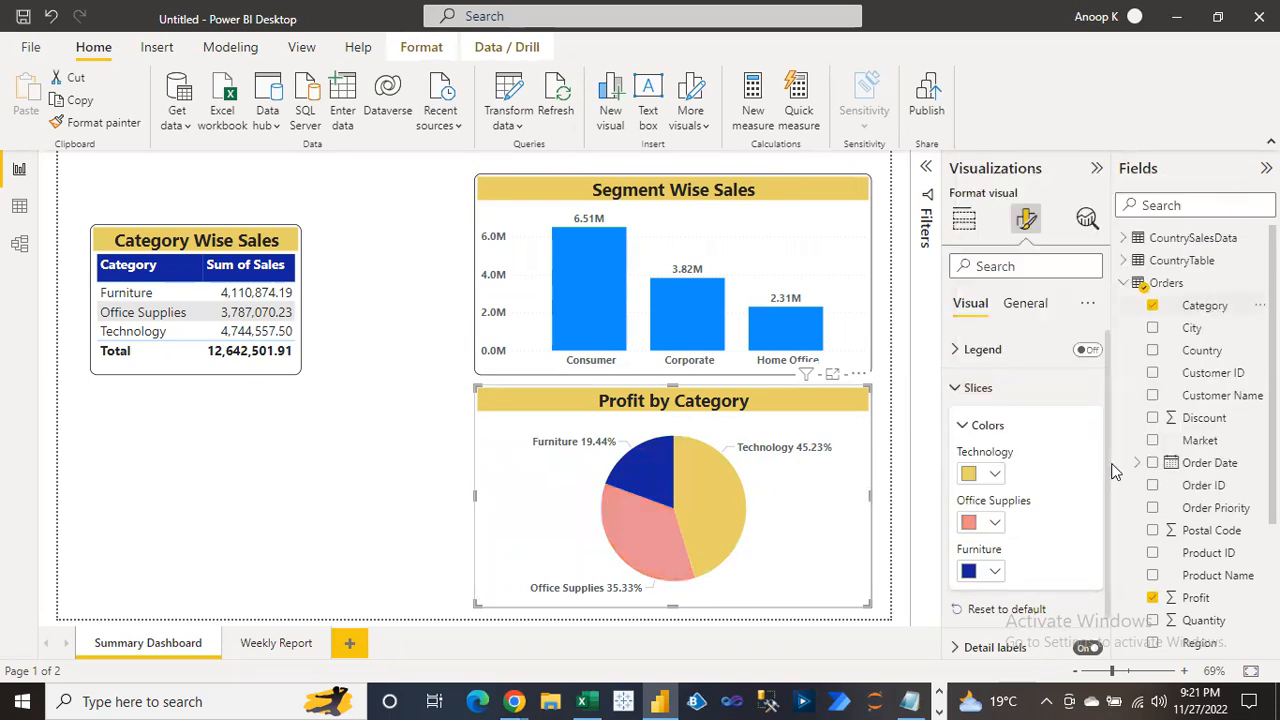
pyautogui.click(995, 571)
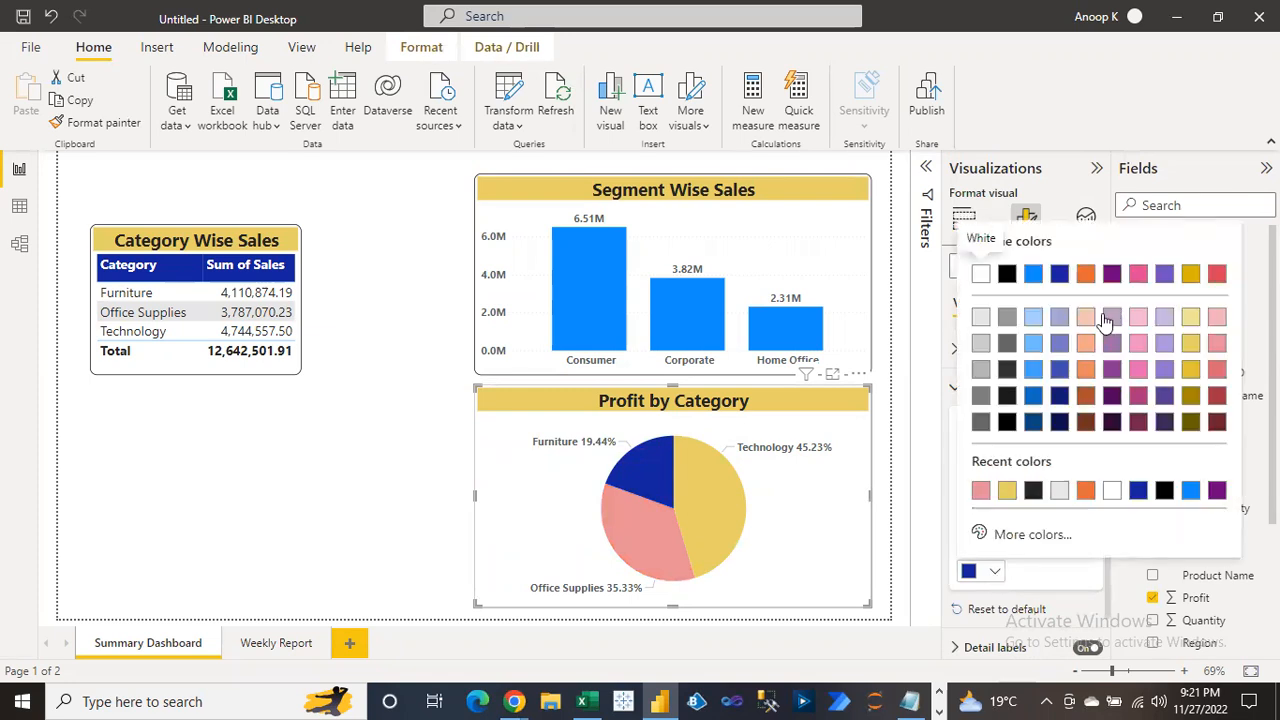
pyautogui.click(1085, 343)
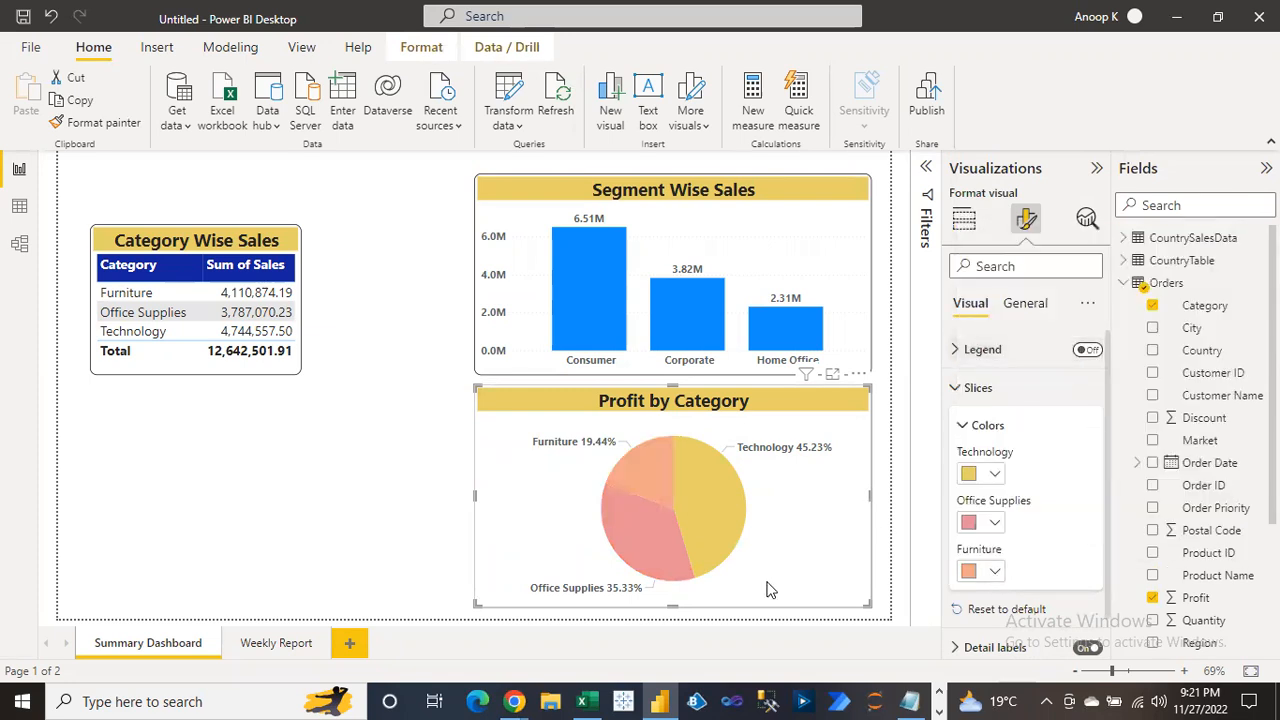
pyautogui.click(300, 540)
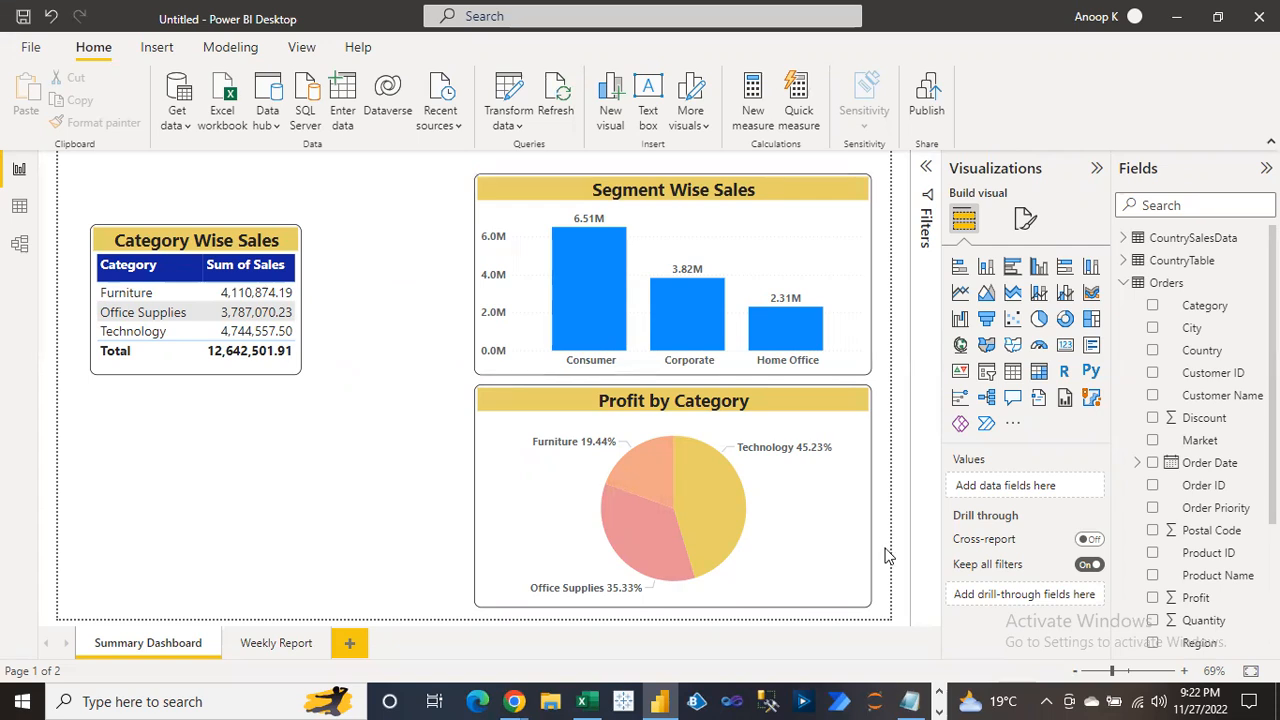
# Switch to the Day1.txt notes in Notepad and review them from the beginning
pyautogui.click(912, 699)
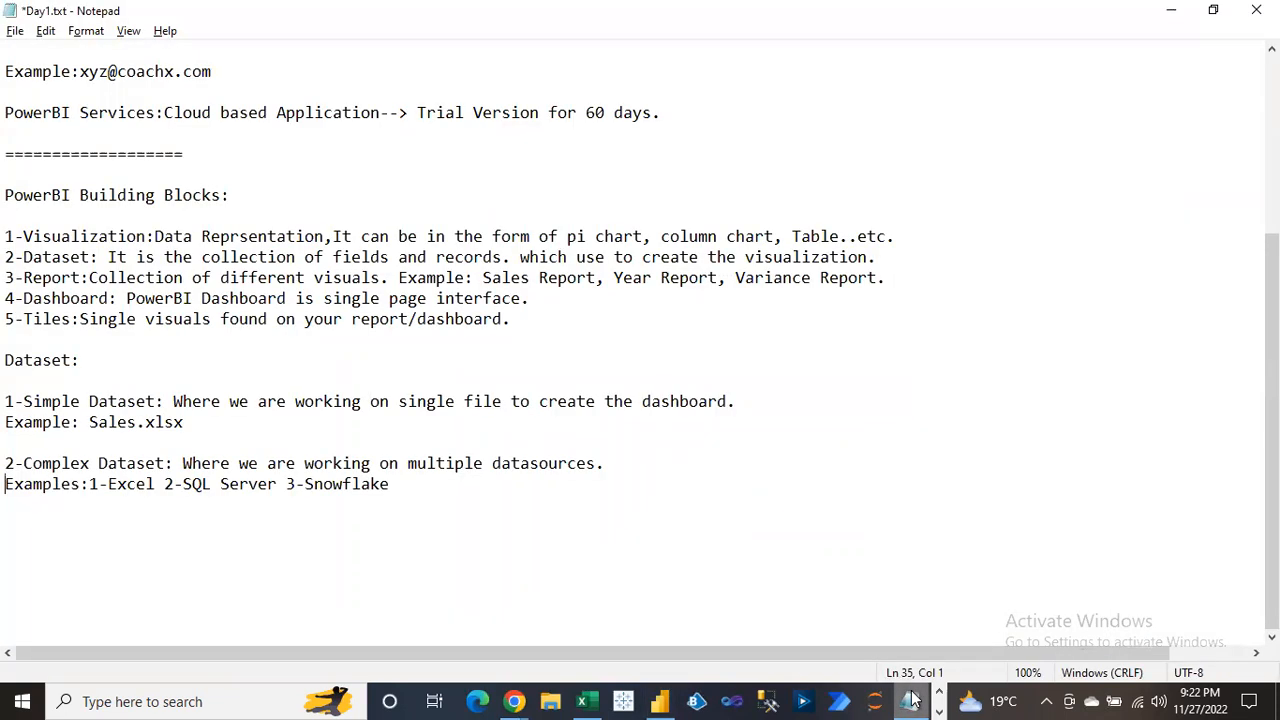
pyautogui.click(757, 410)
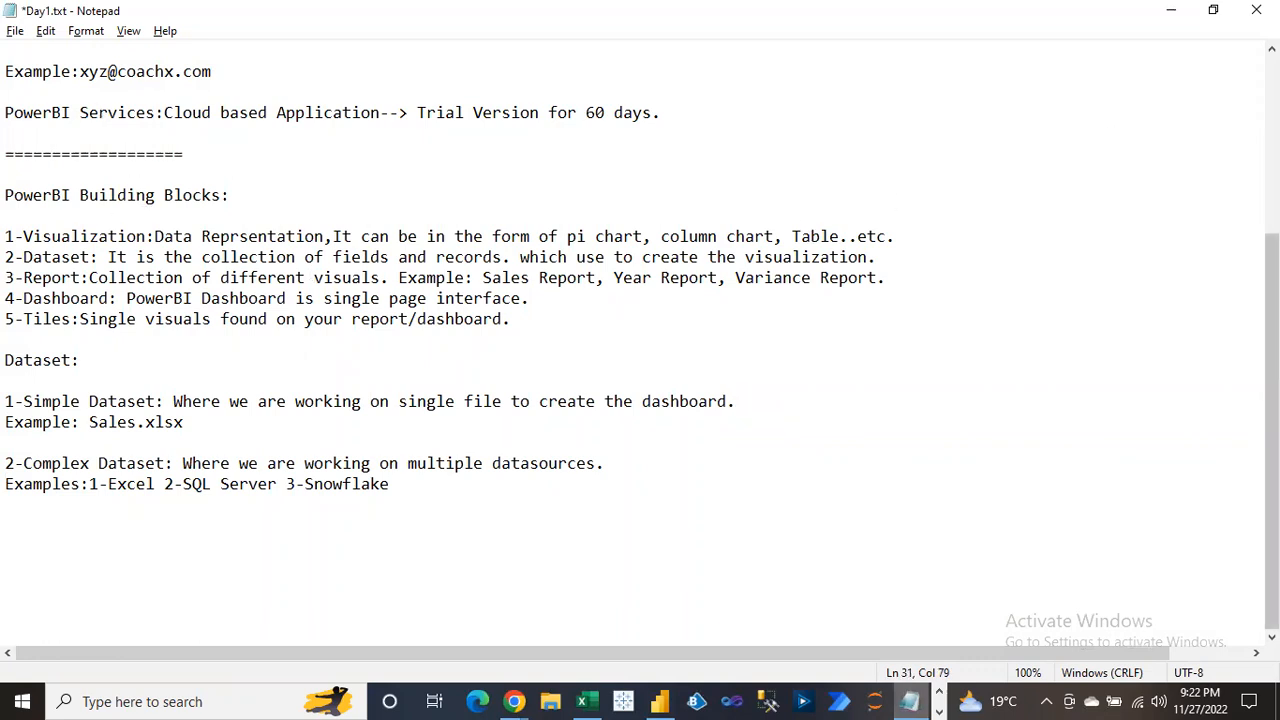
pyautogui.scroll(5, 1272, 340)
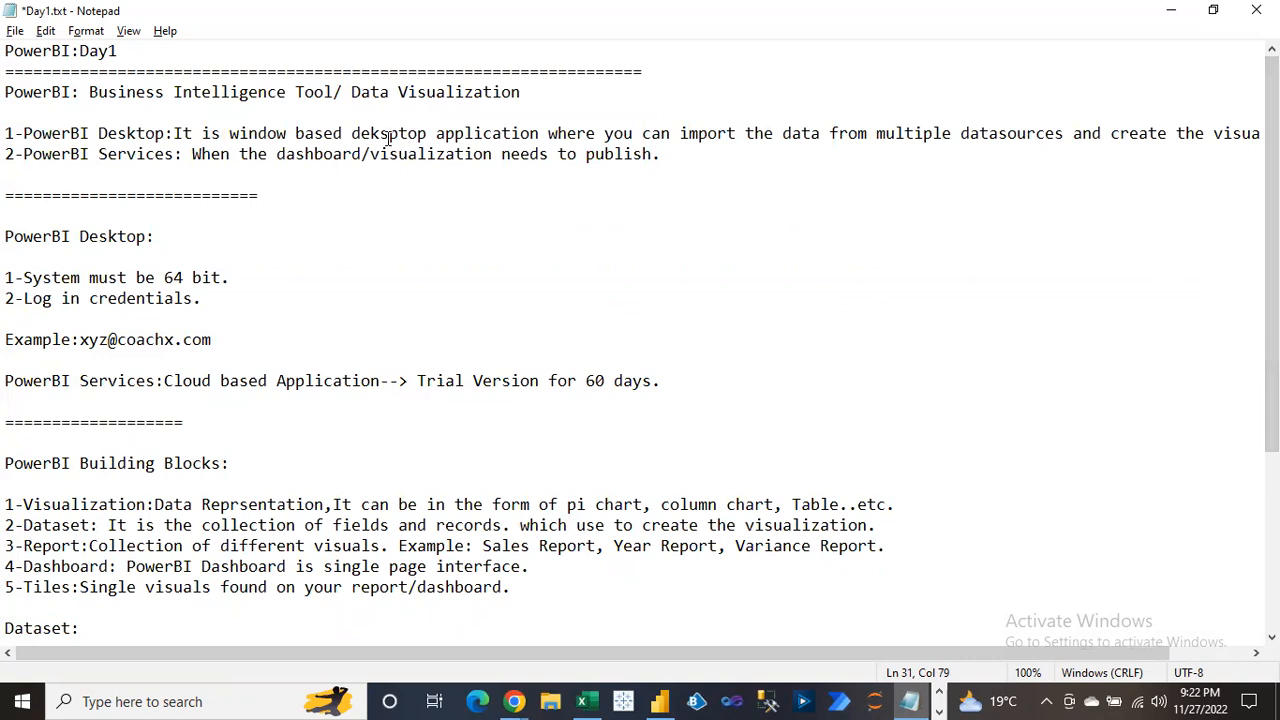